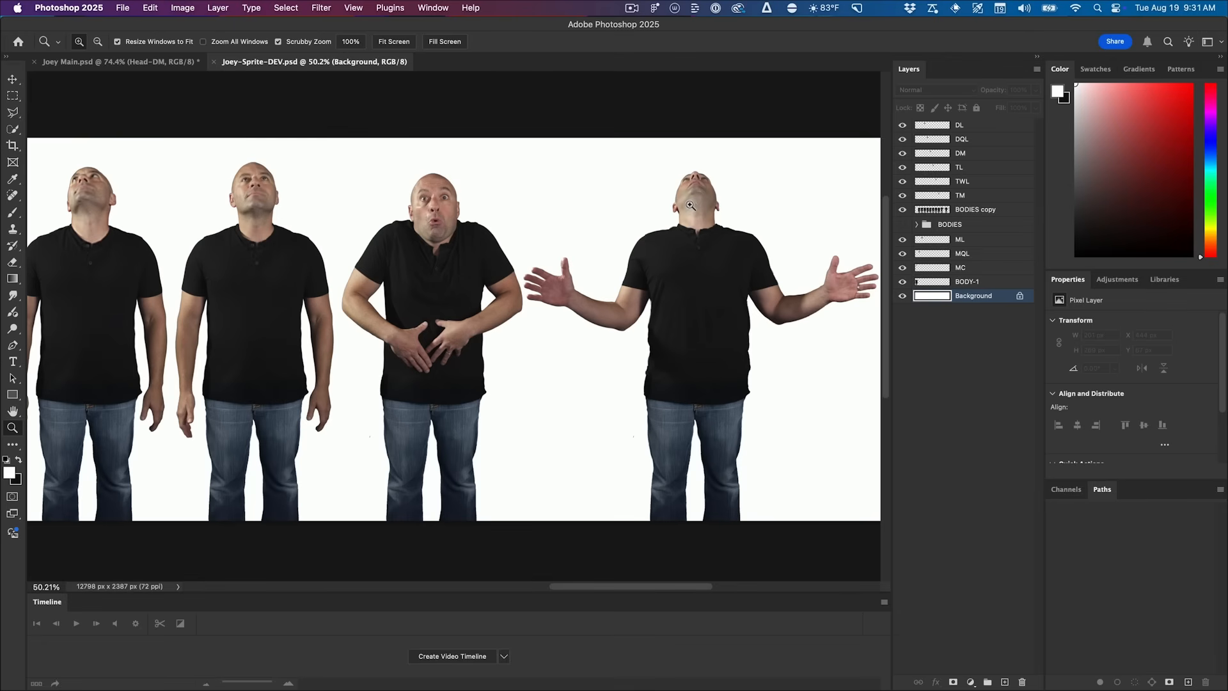
Examine the photographic body poses and hand gestures in the sprite development document
left_click_drag(411, 281, 816, 270)
left_click_drag(586, 268, 558, 284)
left_click_drag(585, 283, 505, 286)
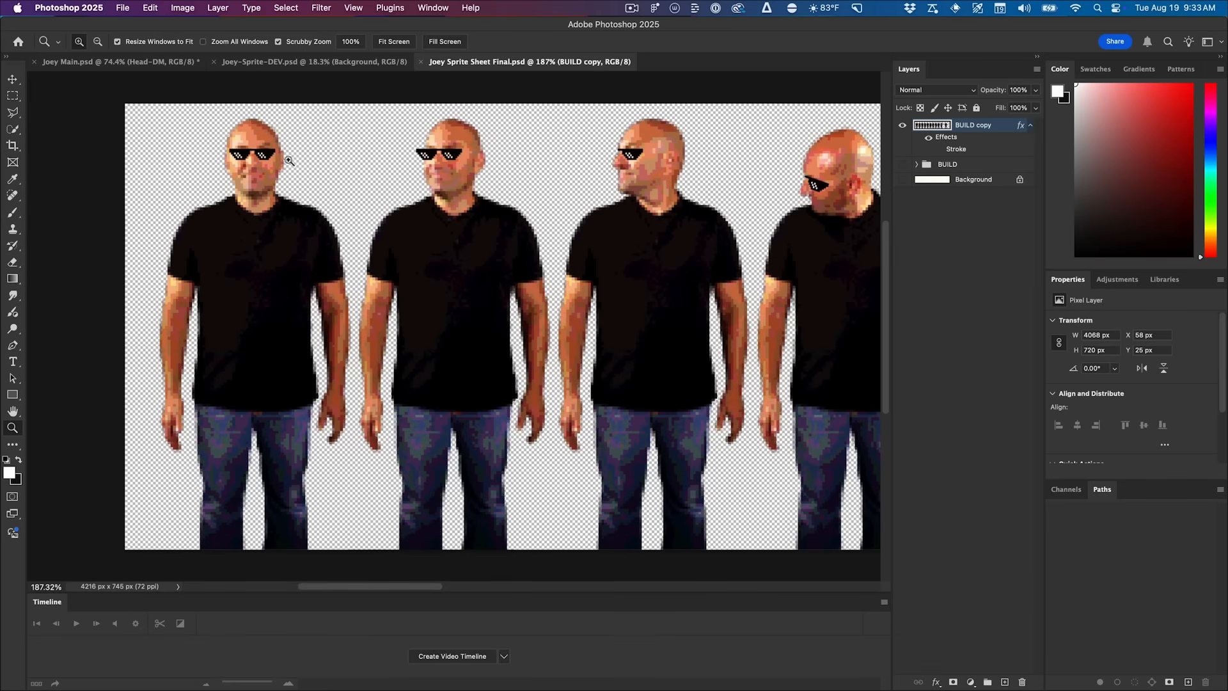
Examine the pixelated character poses with sunglasses across the final sprite sheet, comparing the head directions
left_click_drag(763, 190, 202, 197)
left_click_drag(760, 219, 318, 219)
left_click_drag(586, 221, 280, 228)
left_click_drag(787, 226, 422, 227)
left_click_drag(700, 225, 863, 211)
left_click_drag(179, 230, 512, 196)
left_click_drag(271, 222, 811, 235)
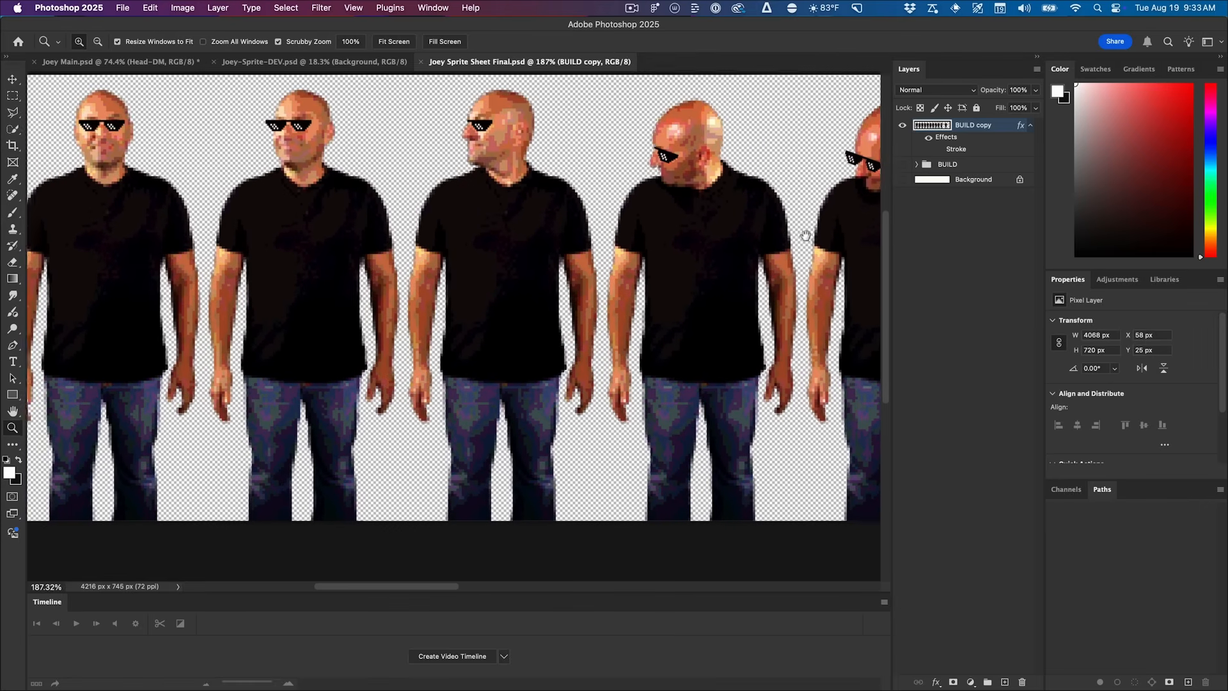
left_click_drag(286, 224, 363, 234)
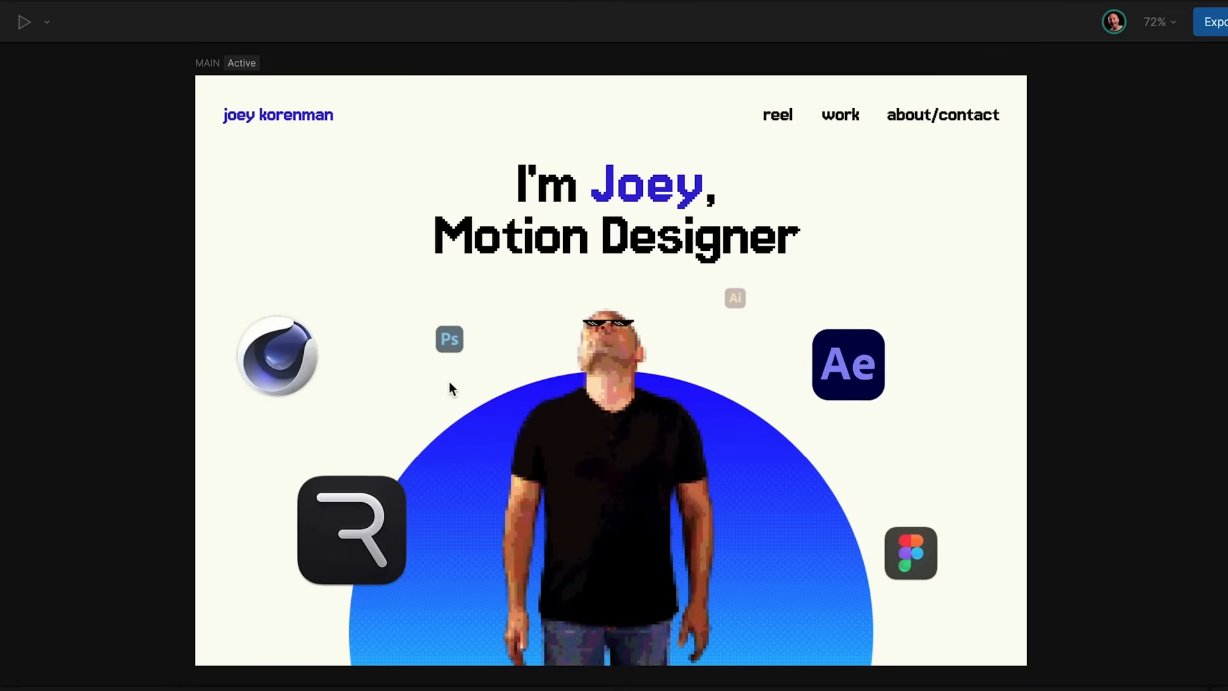
scroll(462, 306, "right", 1)
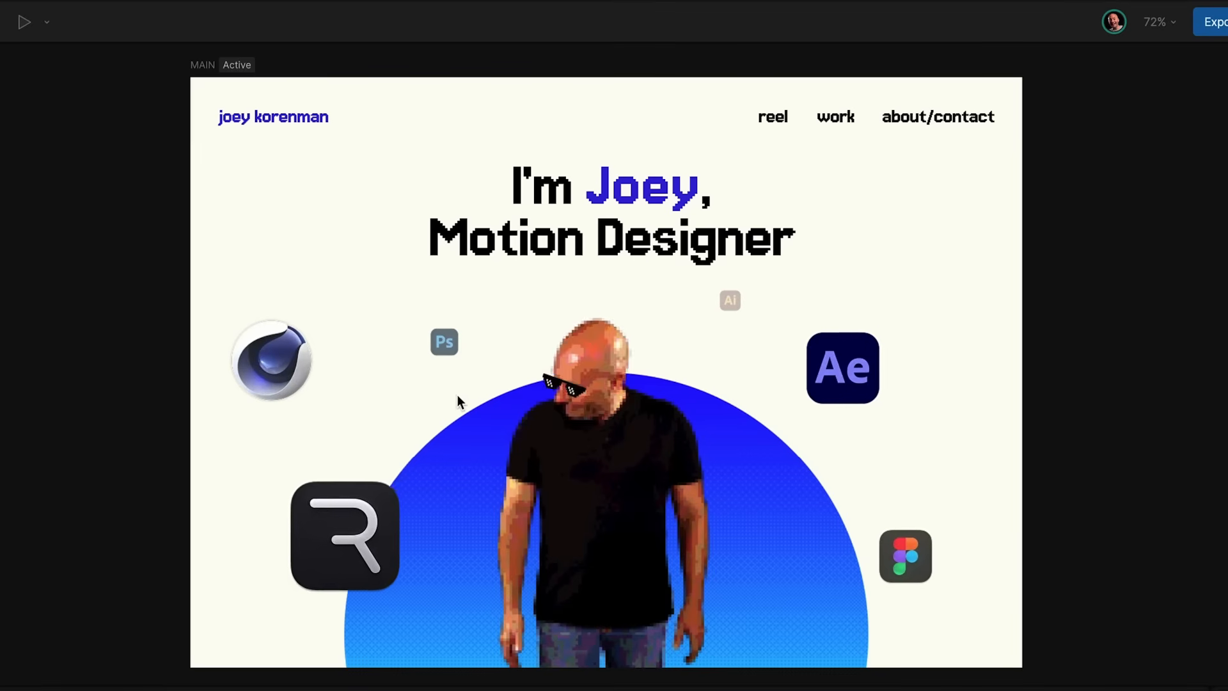
scroll(668, 382, "left", 1)
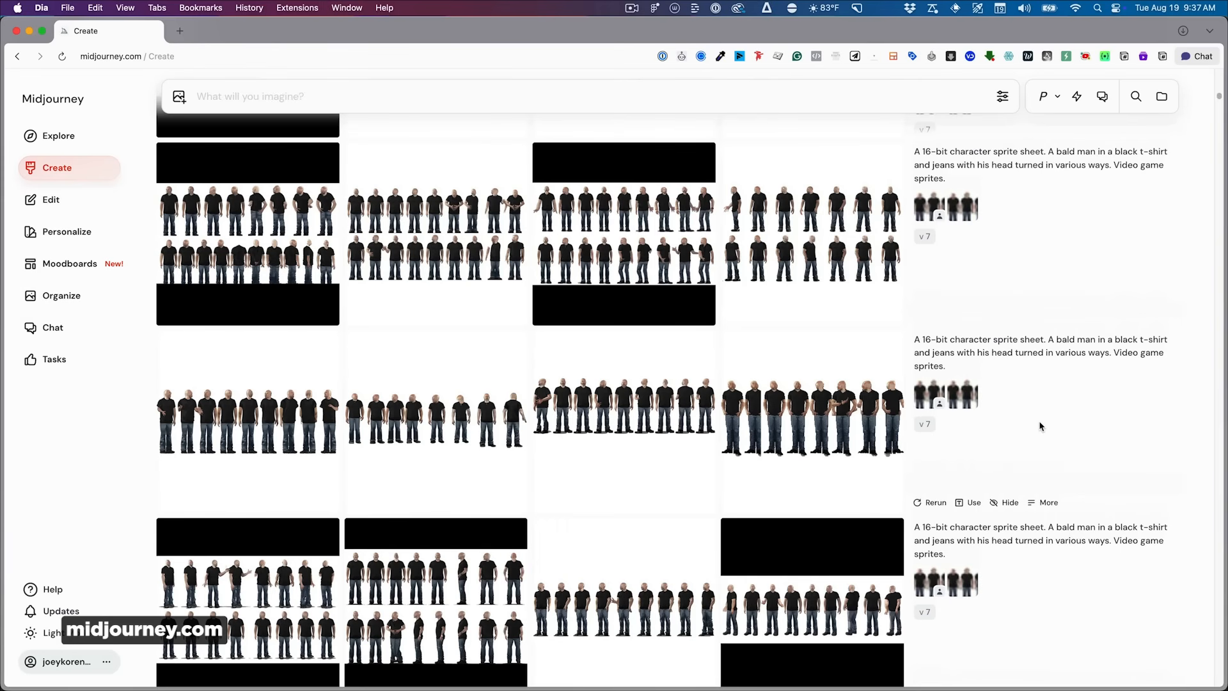
Browse the Midjourney creation history, examining the 16-bit sprite sheet, turned-head and full-body character generations
scroll(1040, 427, "up", 6)
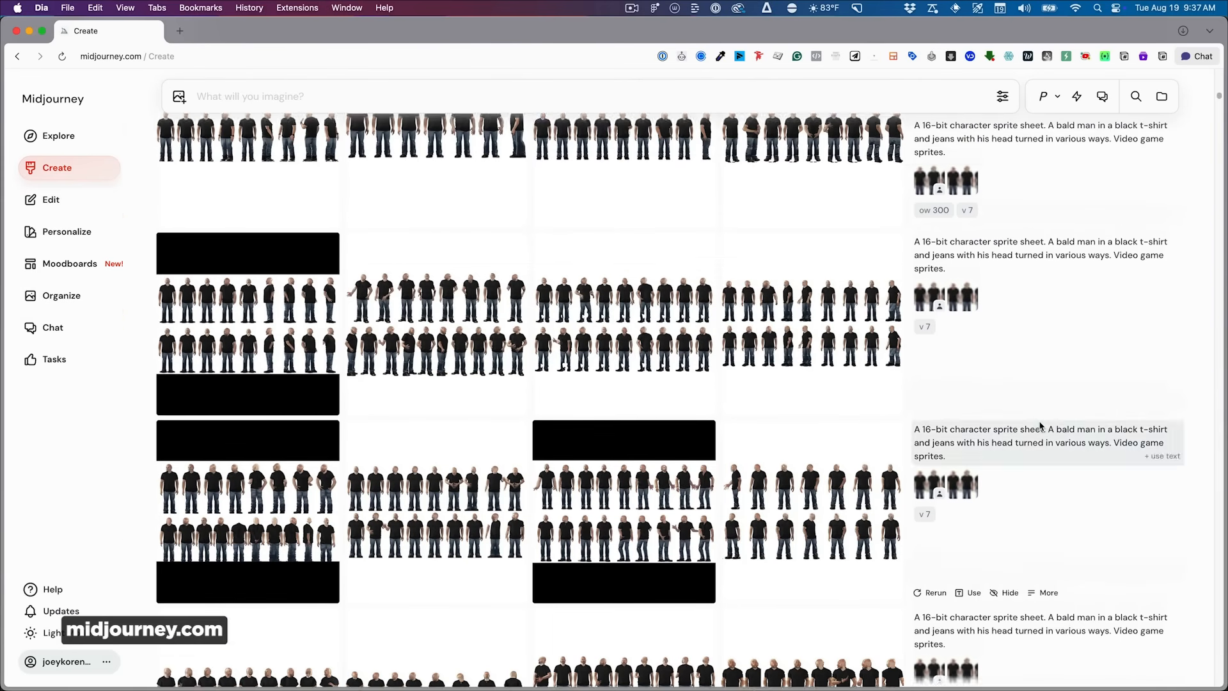
scroll(1040, 427, "up", 8)
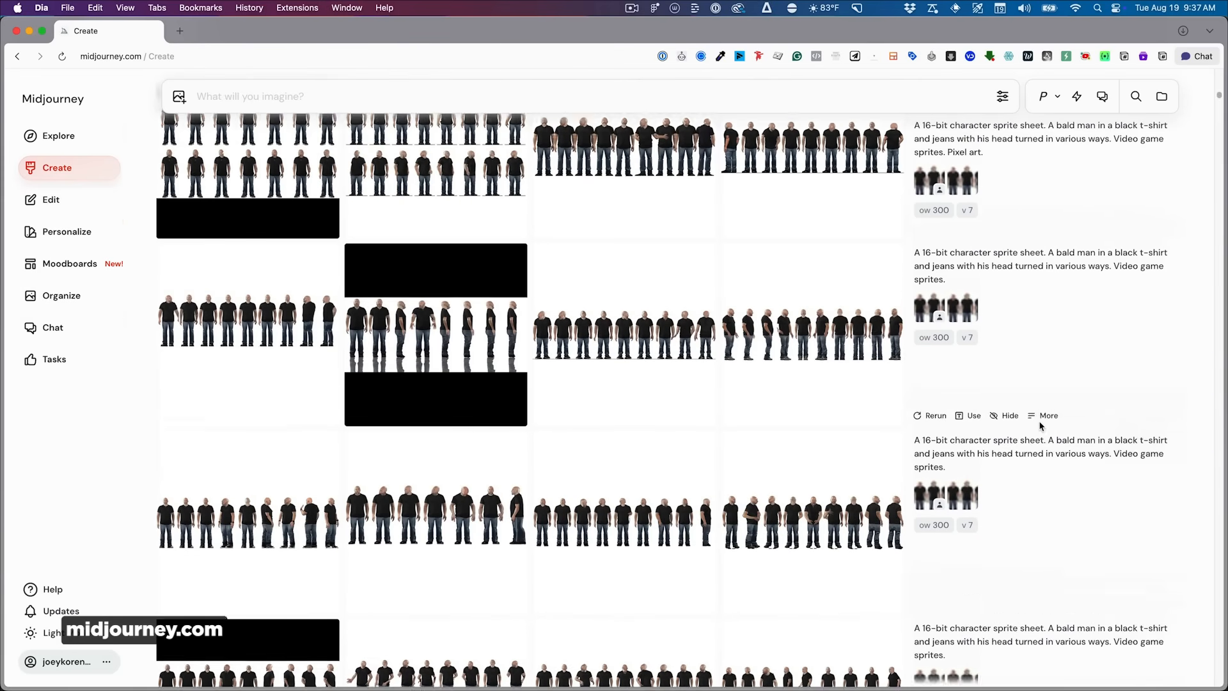
scroll(1040, 426, "up", 8)
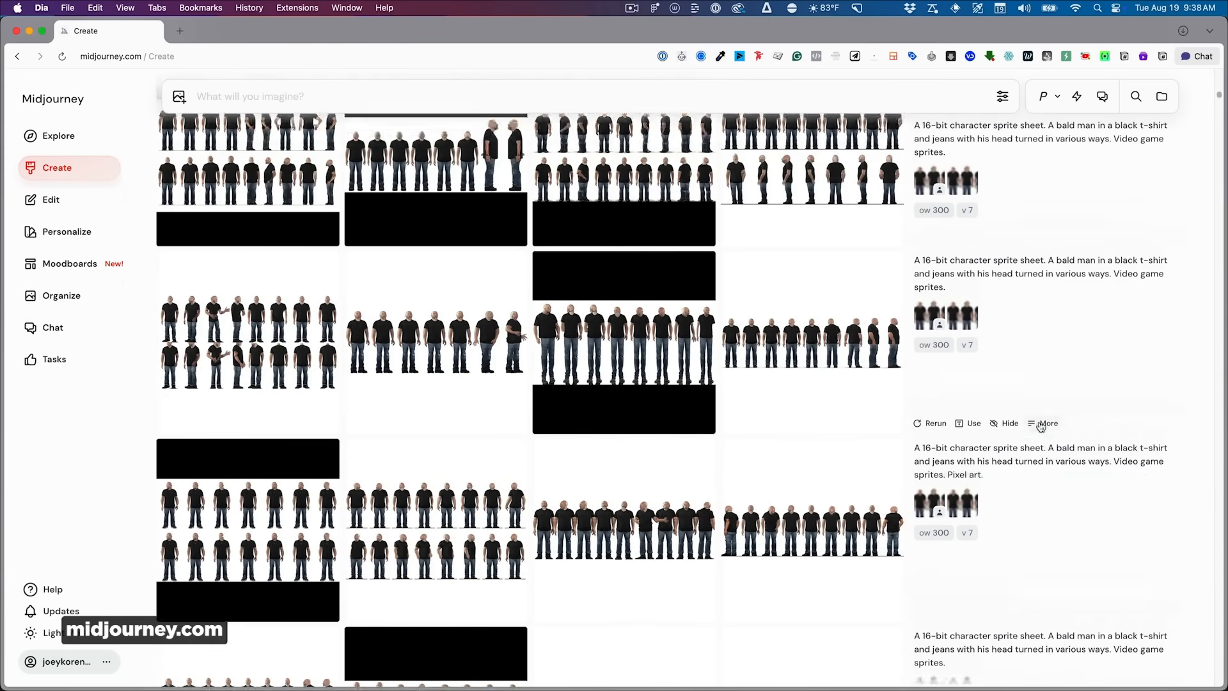
scroll(1040, 426, "up", 8)
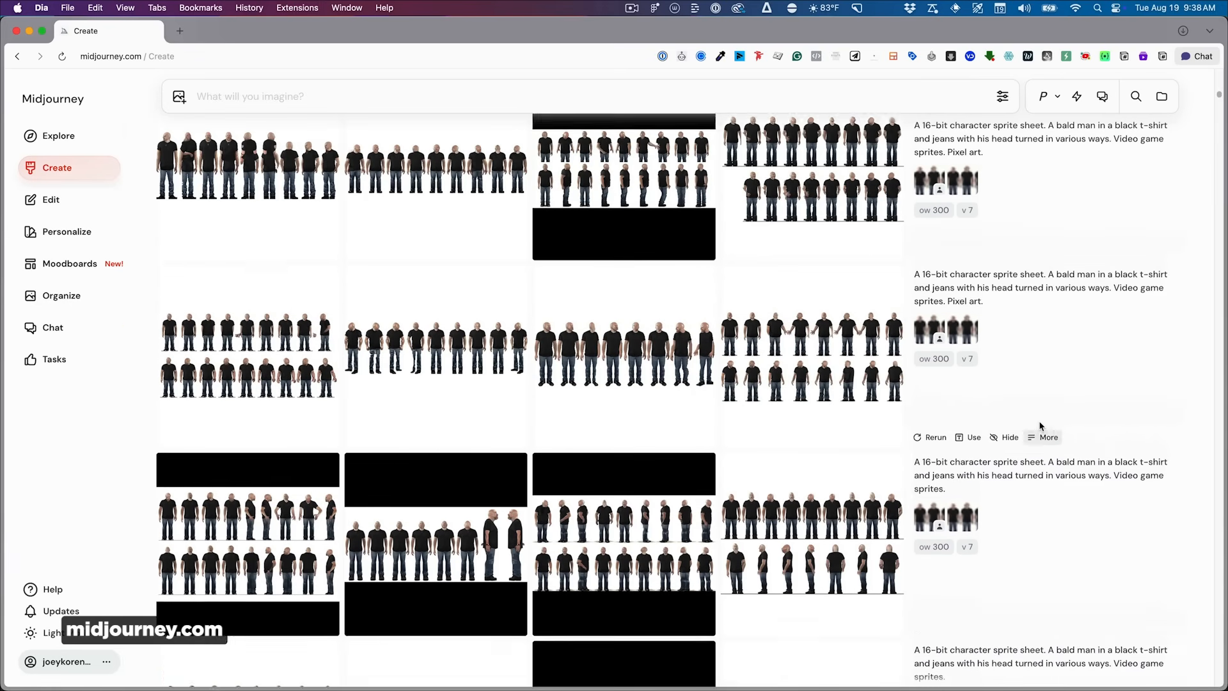
scroll(1041, 427, "up", 8)
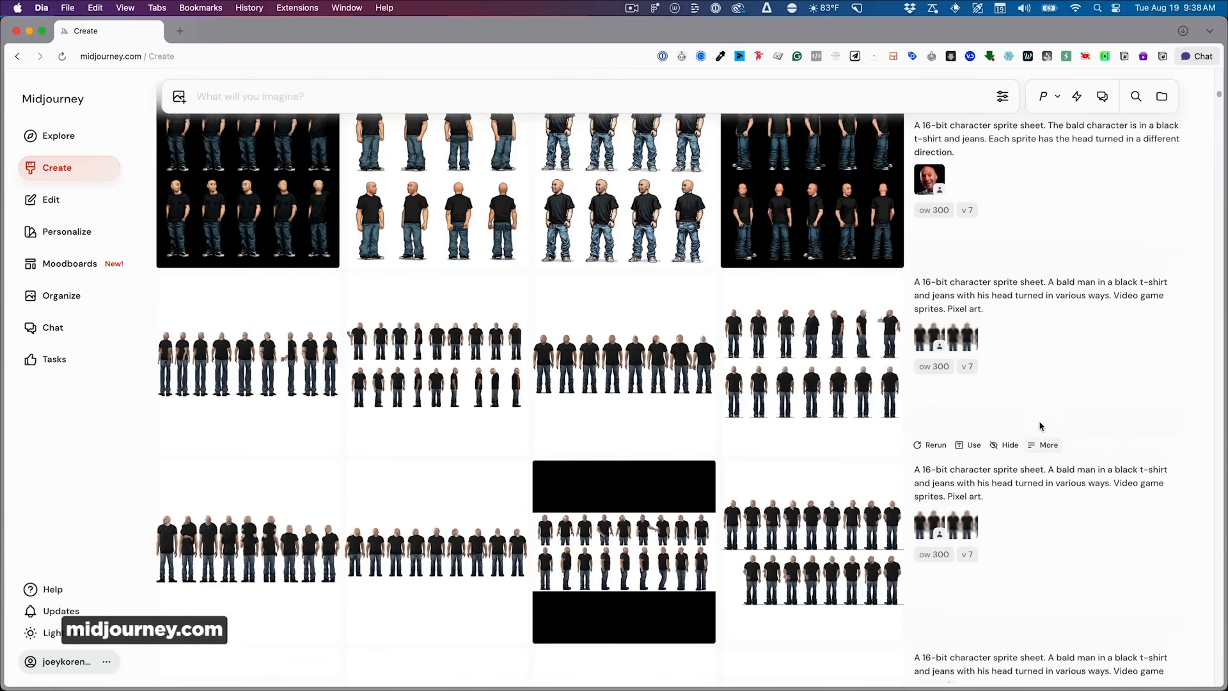
scroll(1040, 426, "up", 8)
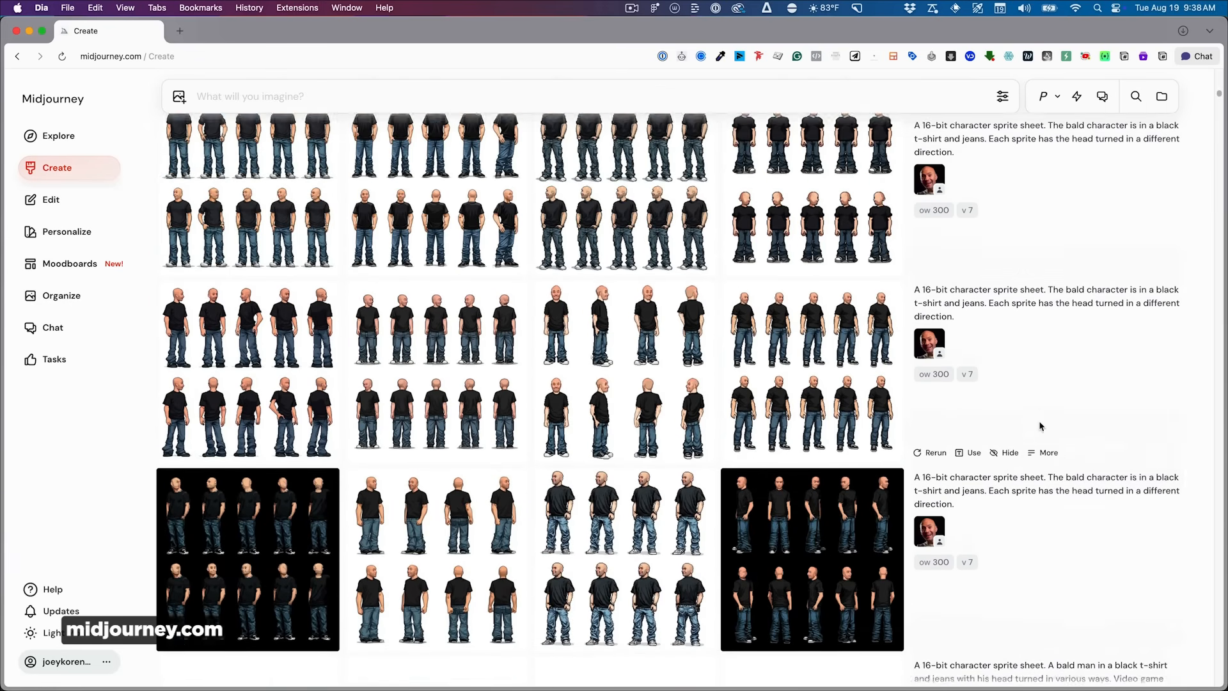
scroll(1040, 427, "up", 8)
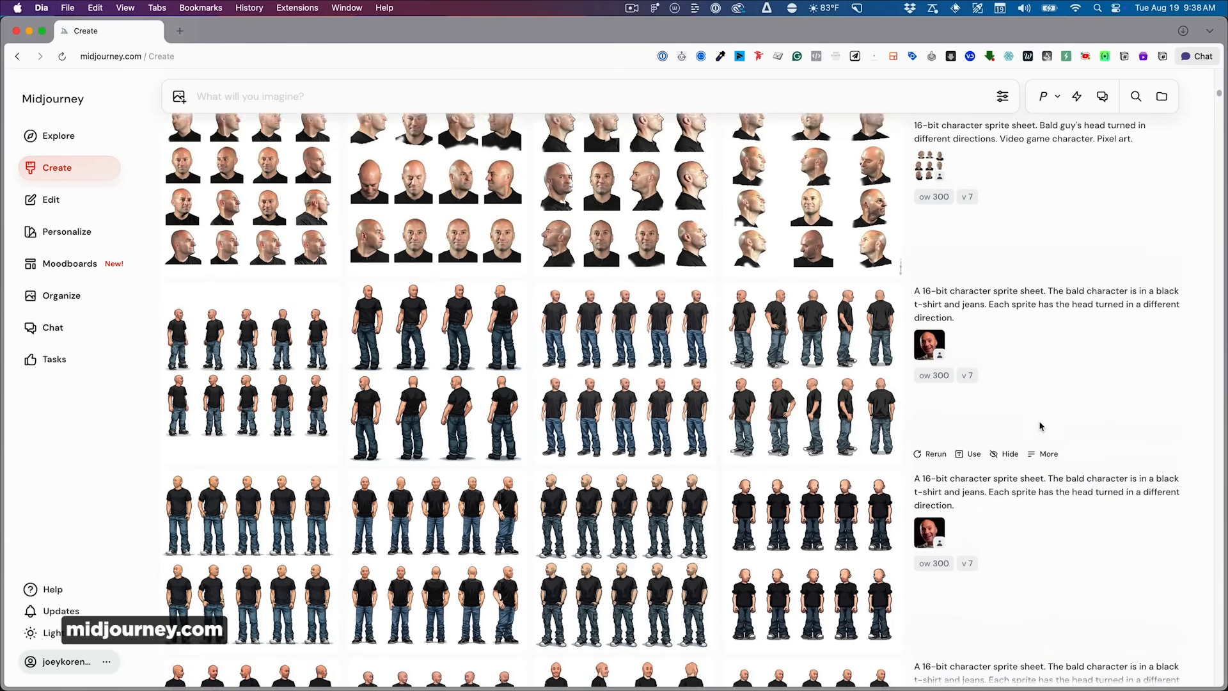
scroll(1040, 426, "up", 8)
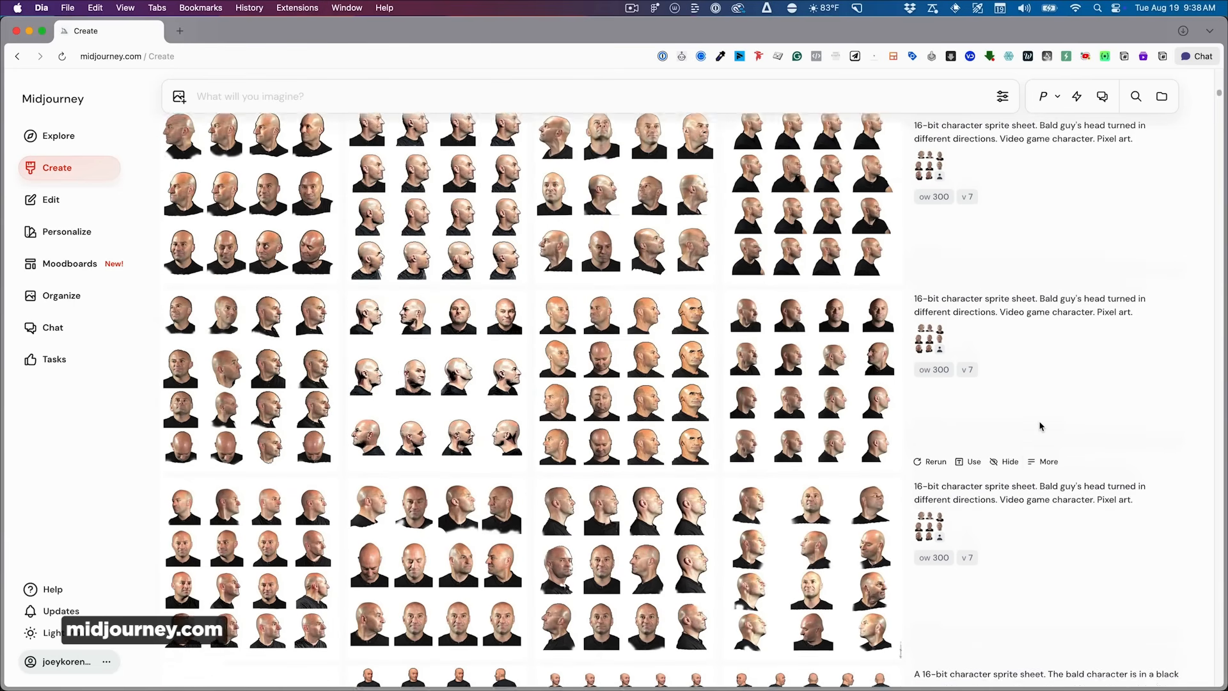
scroll(1041, 427, "up", 8)
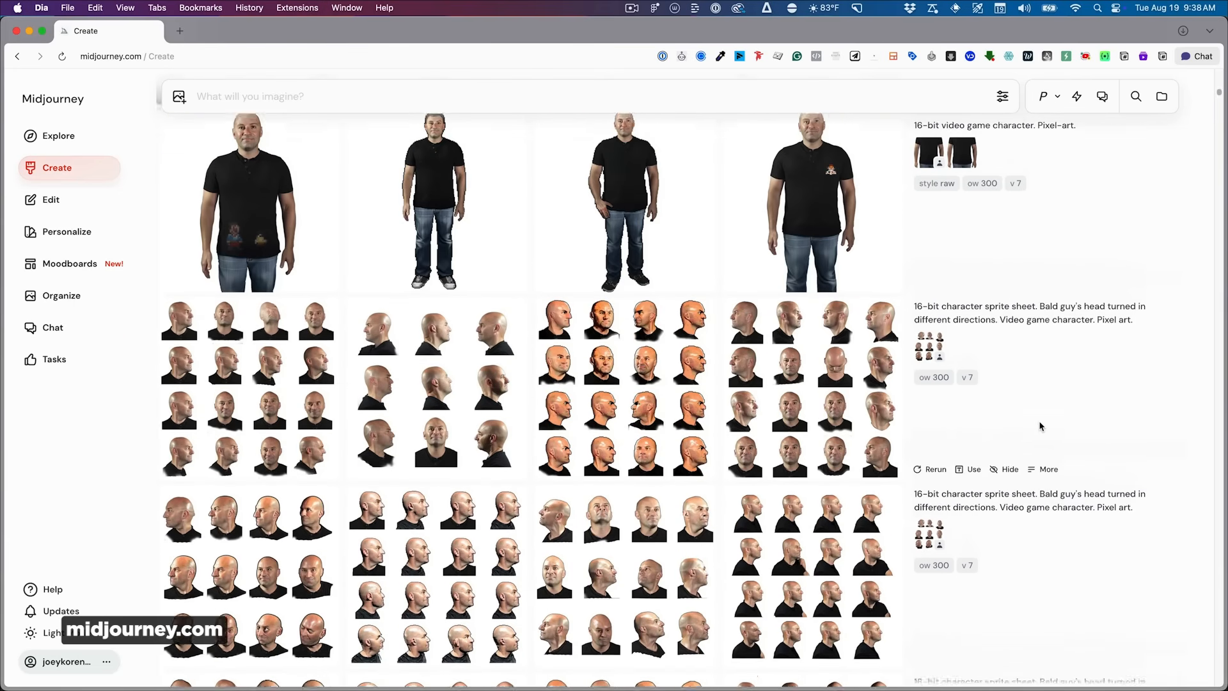
scroll(1040, 427, "up", 8)
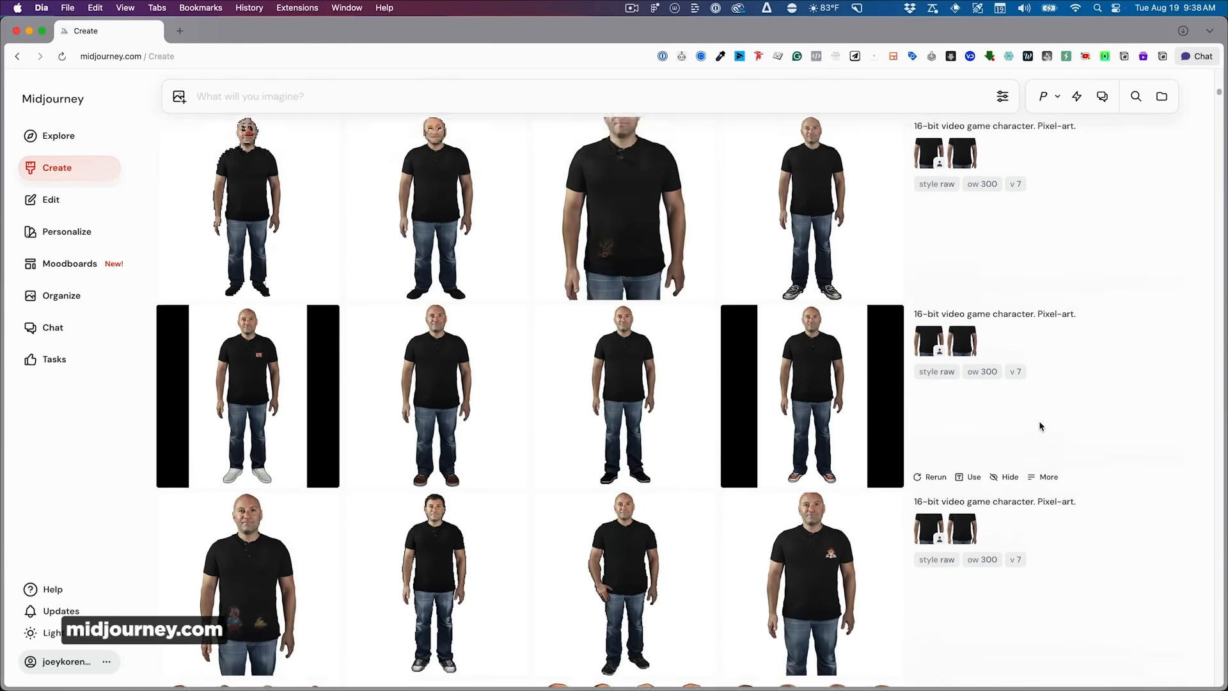
View individual generated characters, finishing with the enlarged 8-bit bald man with crossed arms and a plain black t-shirt
left_click(890, 387)
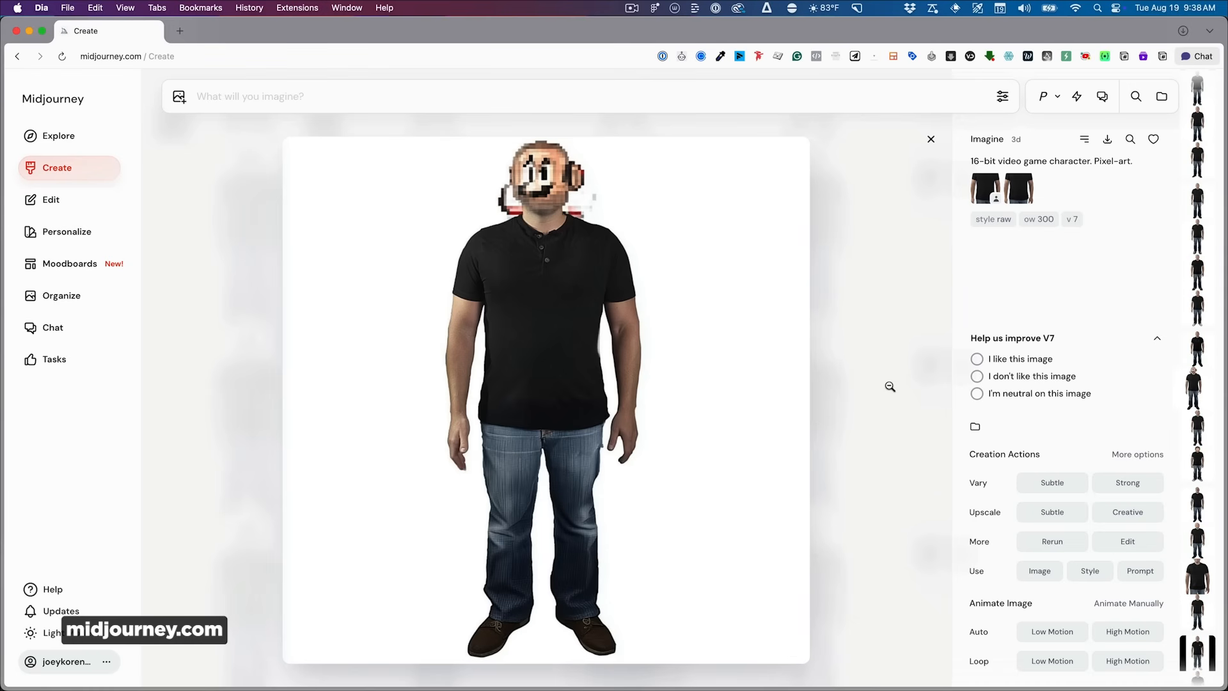
left_click(890, 387)
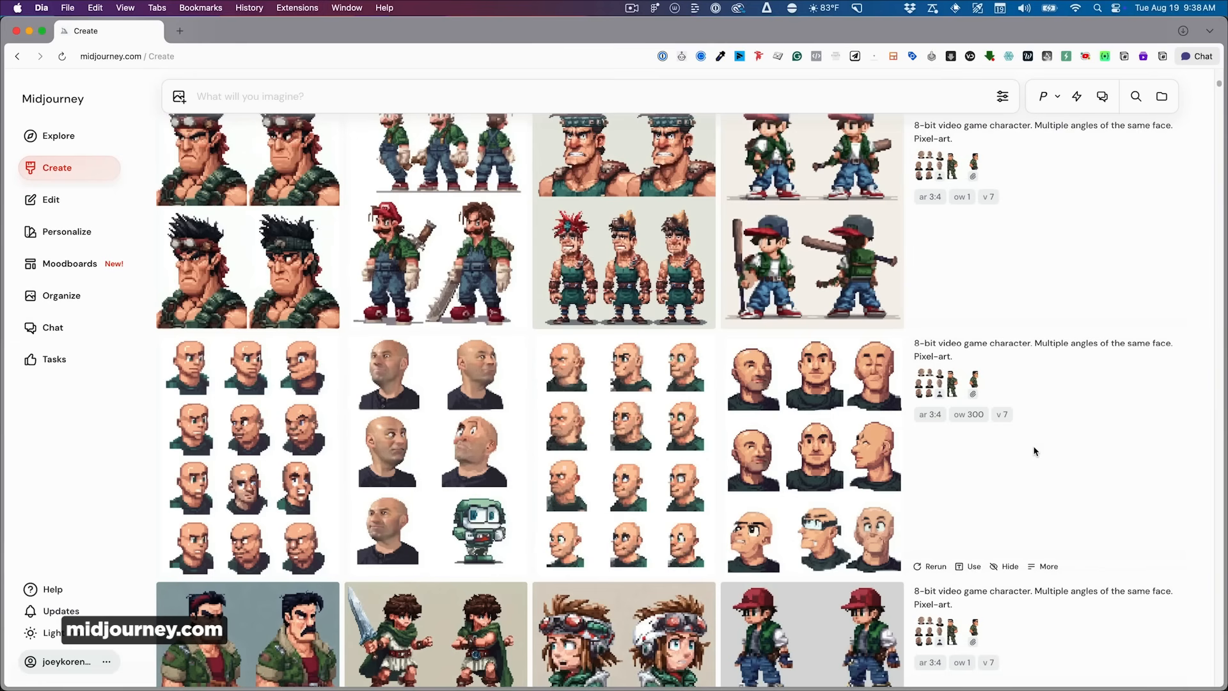
left_click(825, 450)
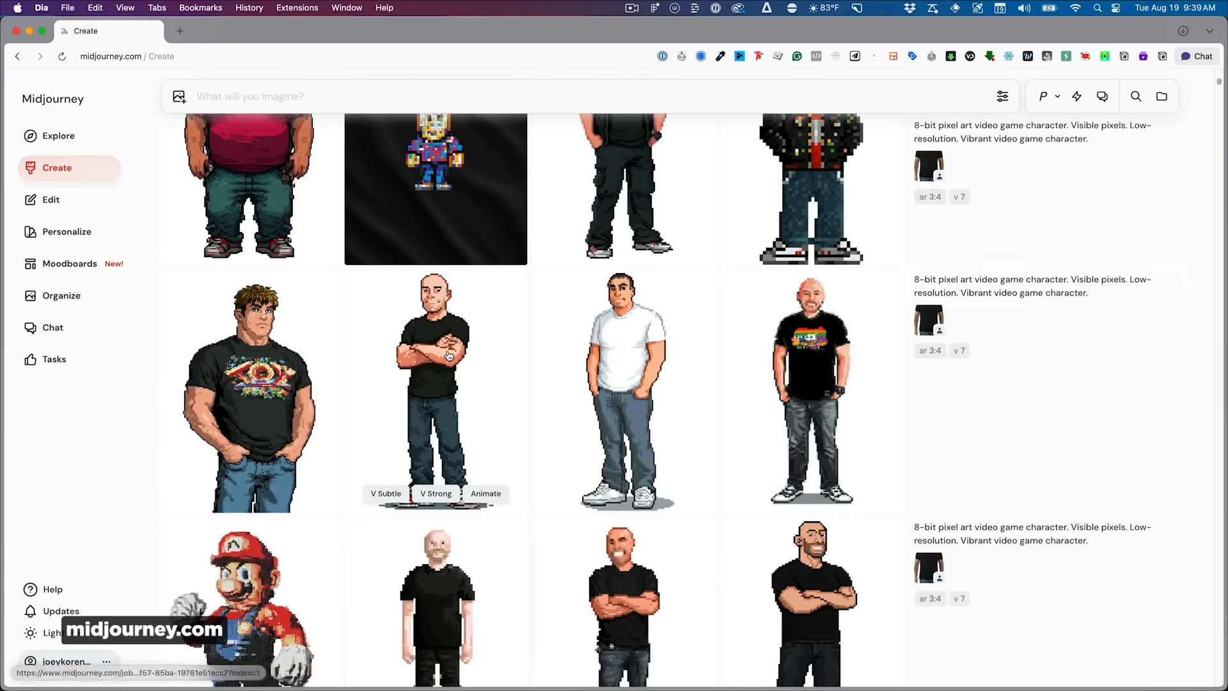
left_click(483, 351)
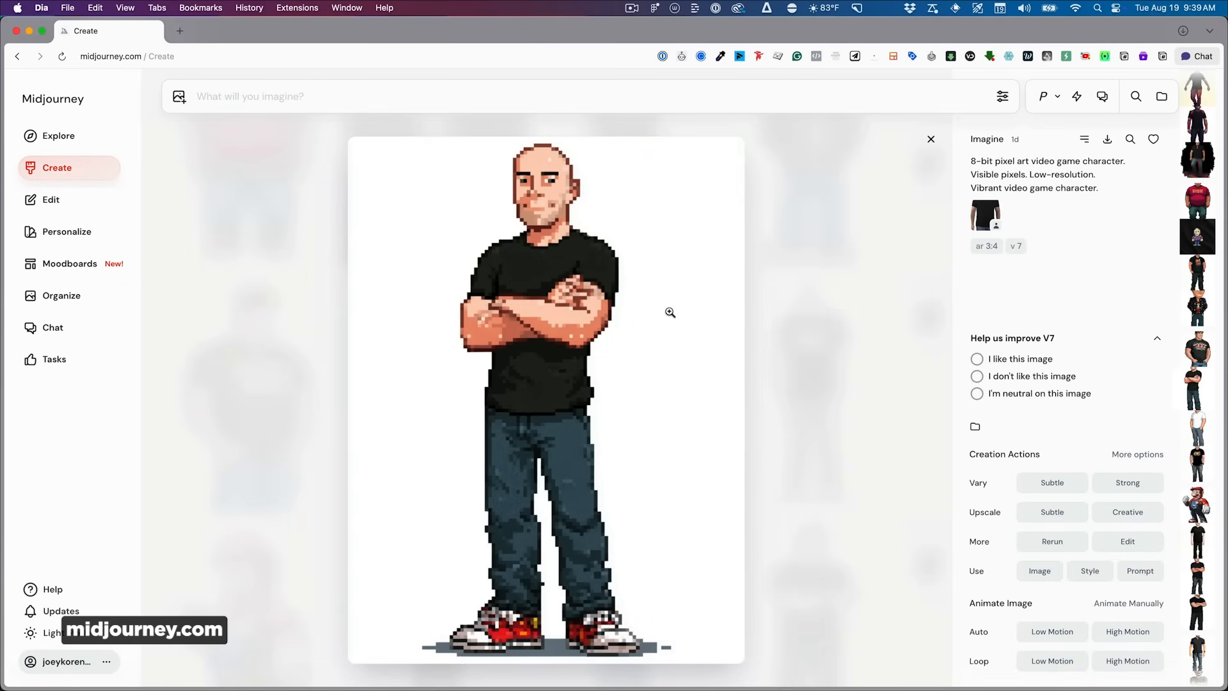
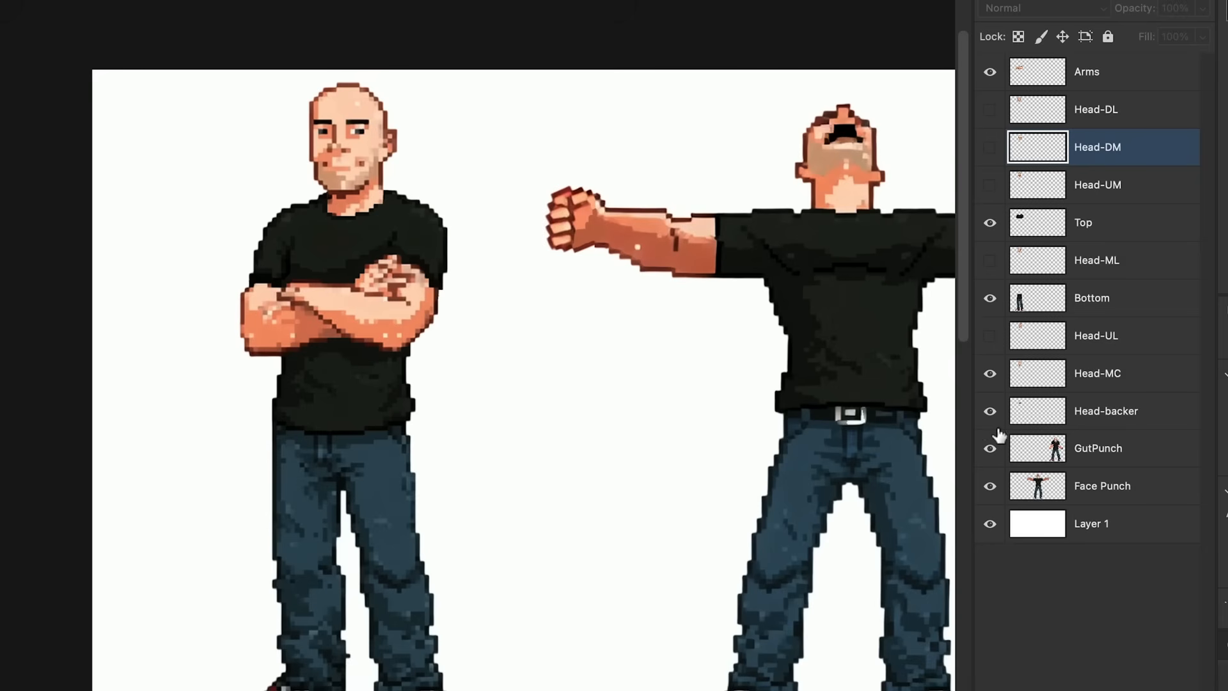
Hide the Head-MC layer and check the Arms, Top and Bottom layers by turning each off and back on
left_click(990, 374)
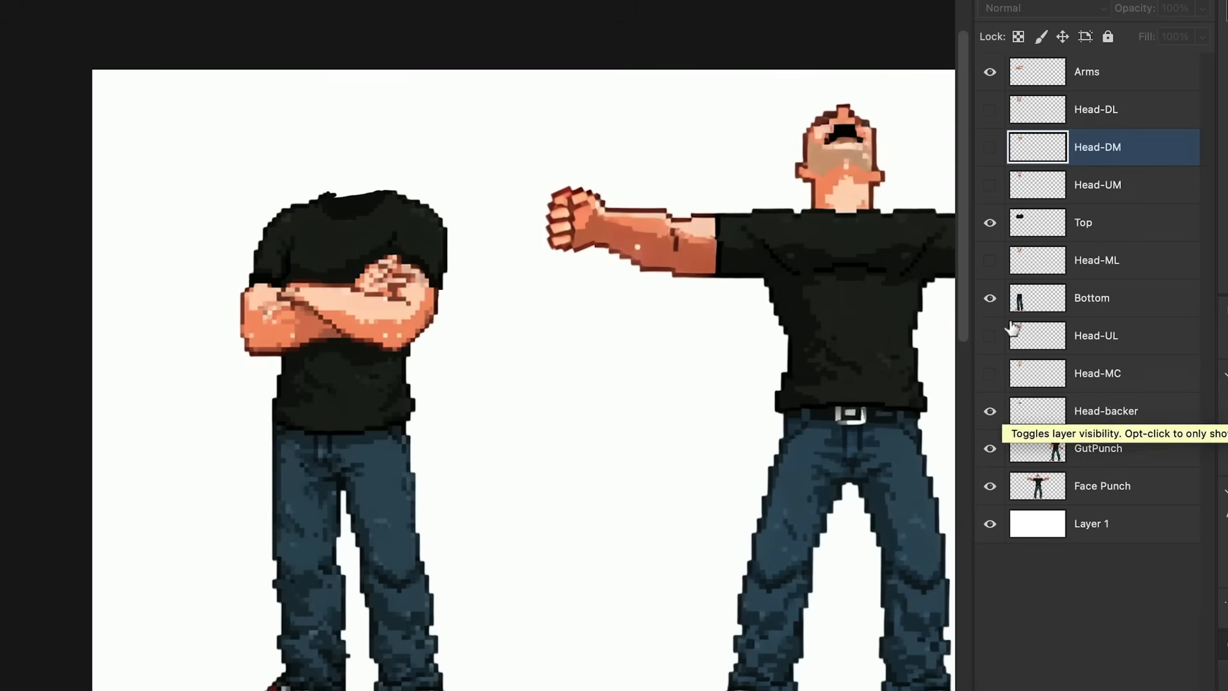
left_click(990, 73)
left_click(990, 75)
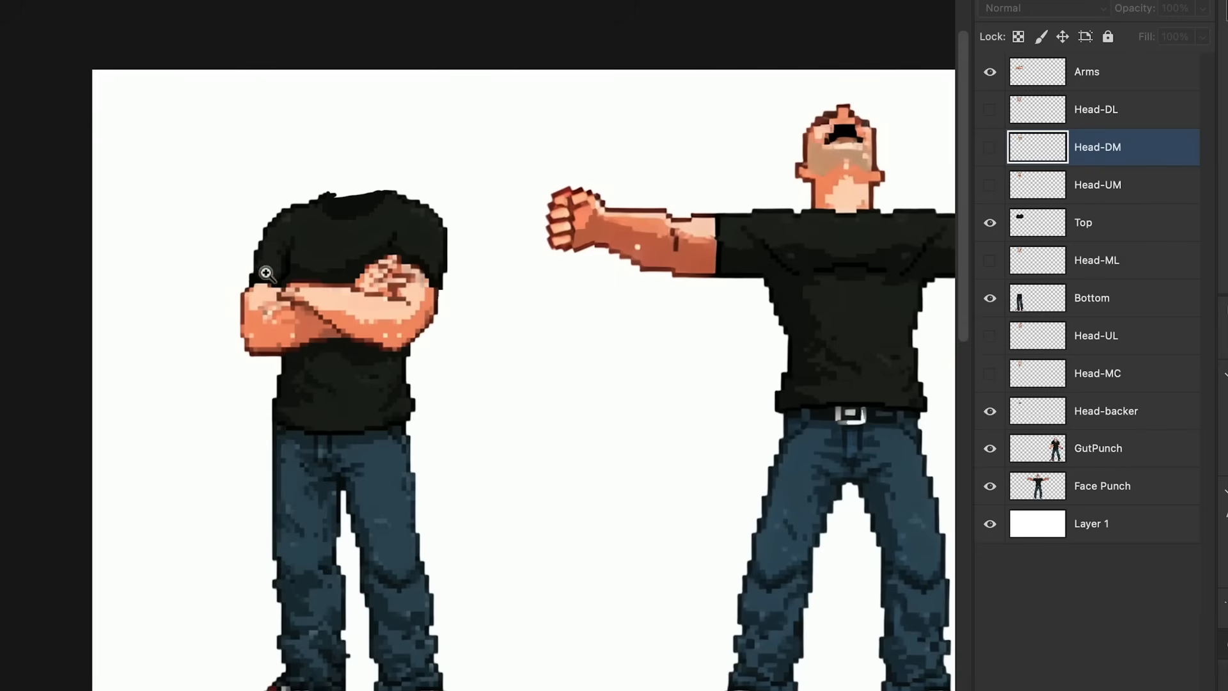
left_click(991, 75)
left_click(992, 75)
left_click(990, 223)
left_click(991, 224)
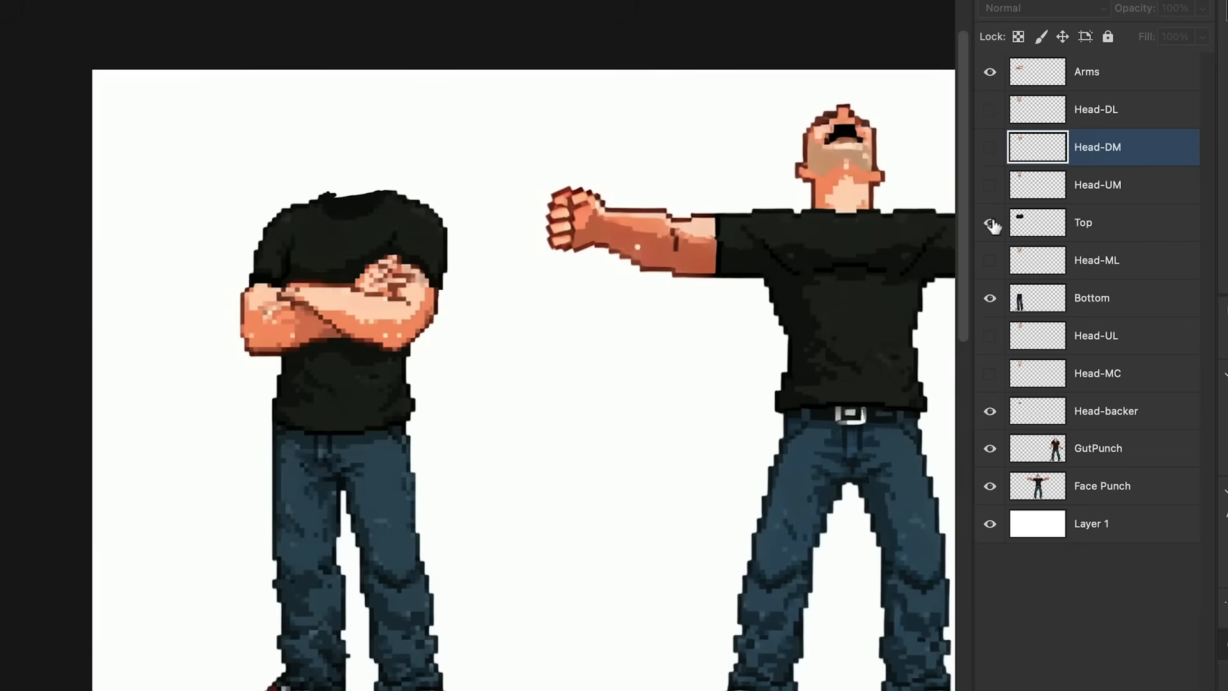
left_click(988, 300)
left_click(988, 299)
Show the Head-DL layer and inspect the neckline with the Head-backer layer hidden, restored and isolated
left_click(991, 110)
left_click_drag(318, 206, 447, 157)
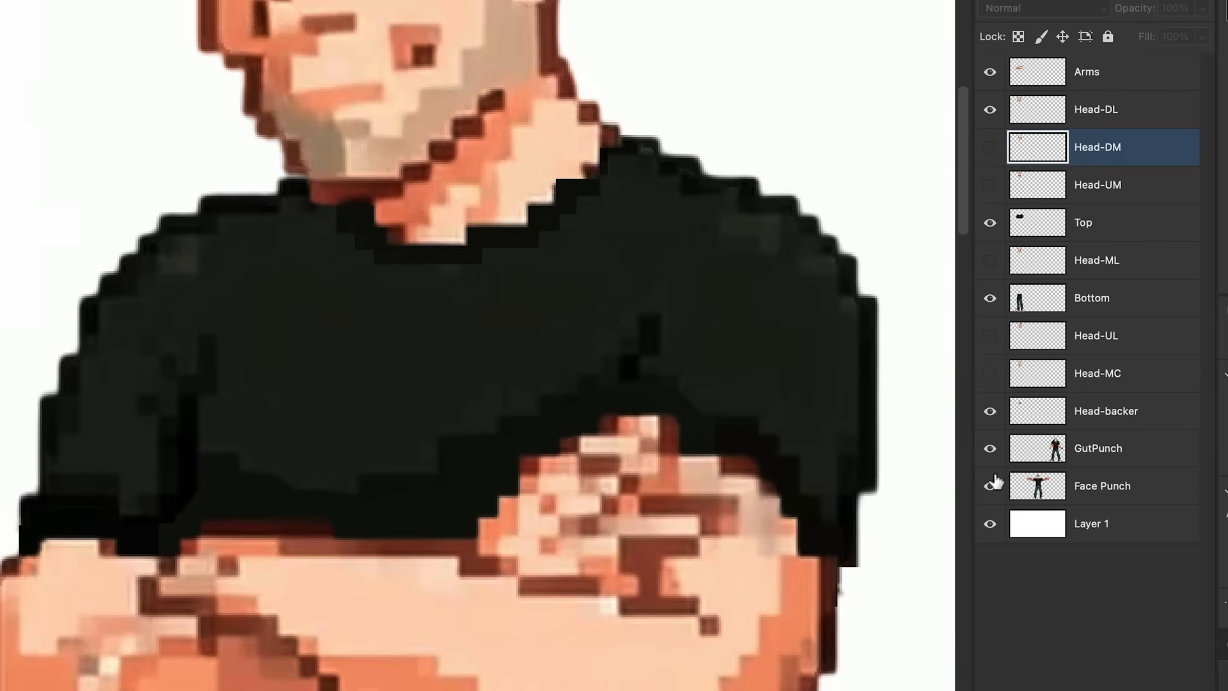
left_click(990, 411)
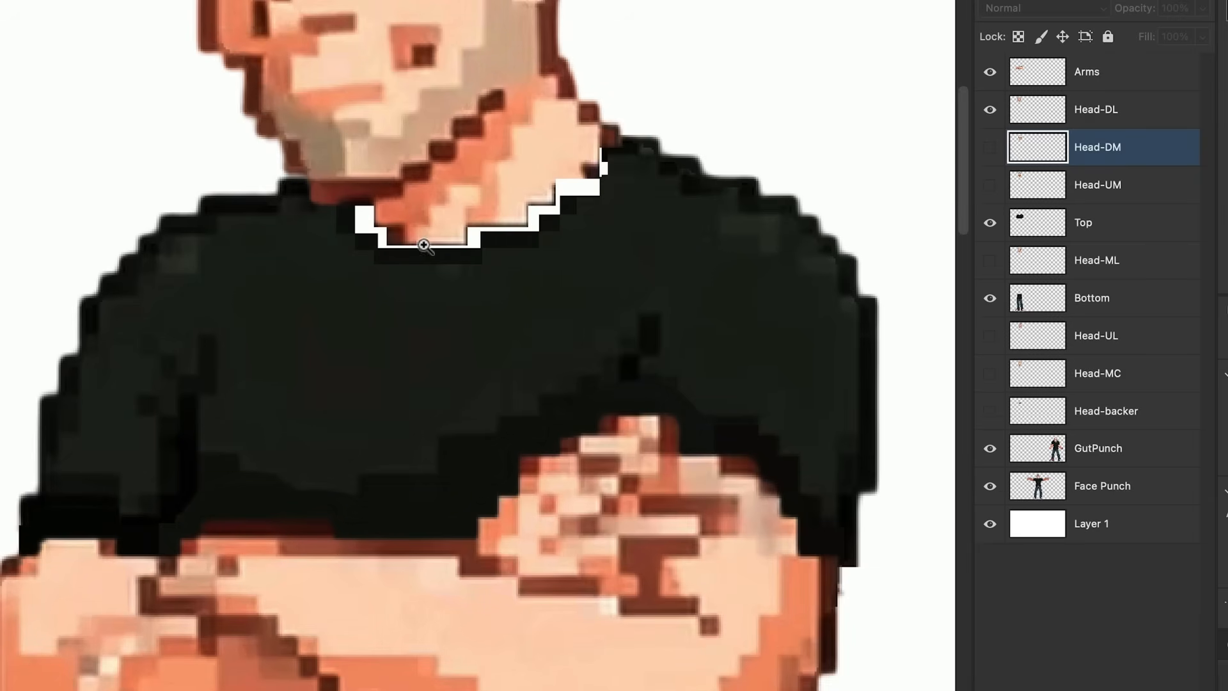
left_click(991, 412)
left_click(991, 412, "alt")
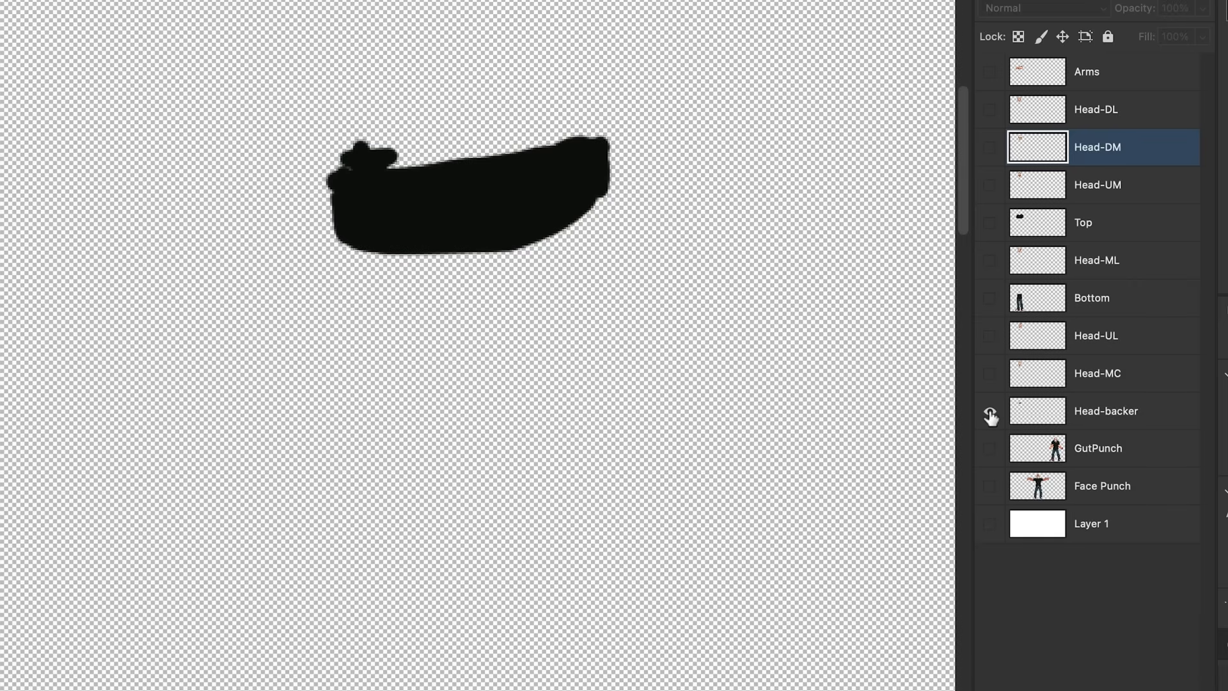
left_click(990, 412, "alt")
left_click_drag(471, 222, 252, 433)
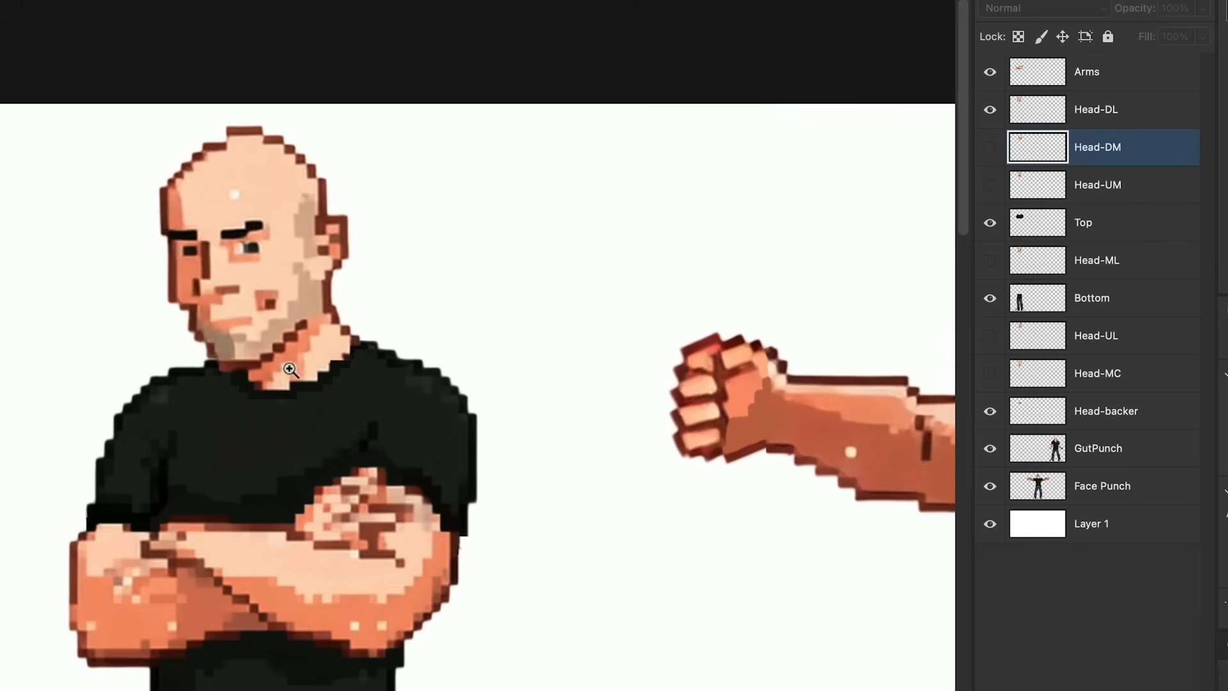
Replace the Head-DL head with Head-DM and with Head-UL to compare how each one sits on the body
left_click(990, 109)
left_click(991, 150)
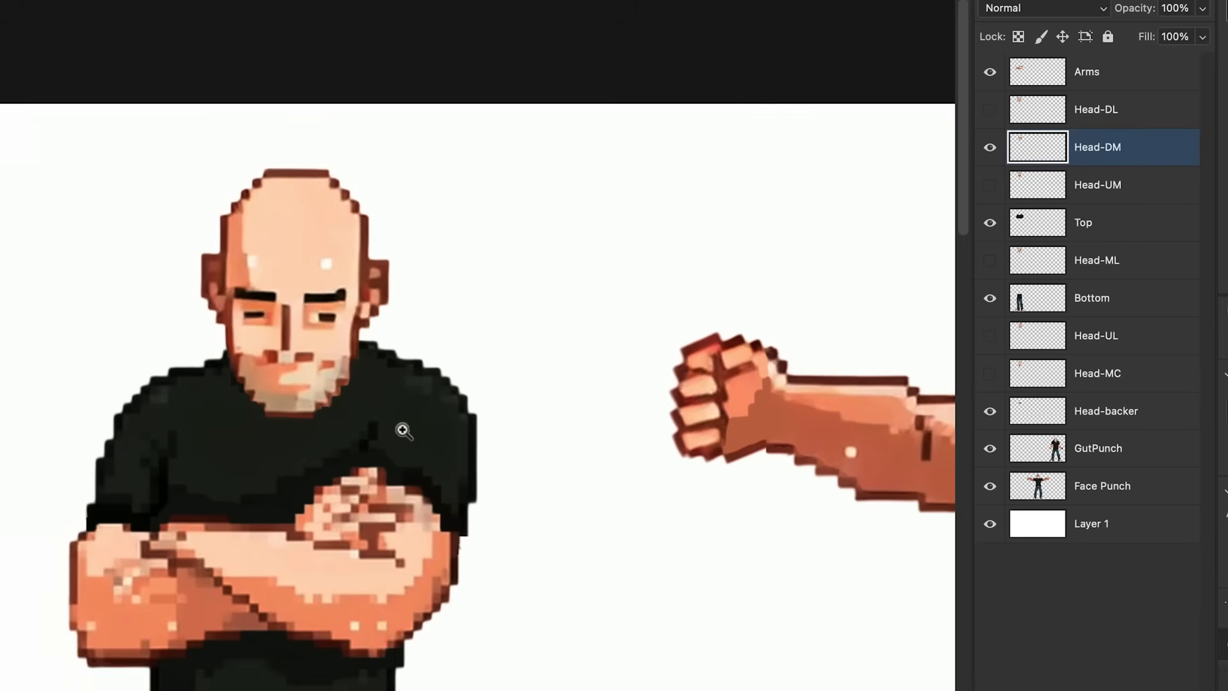
left_click(989, 148)
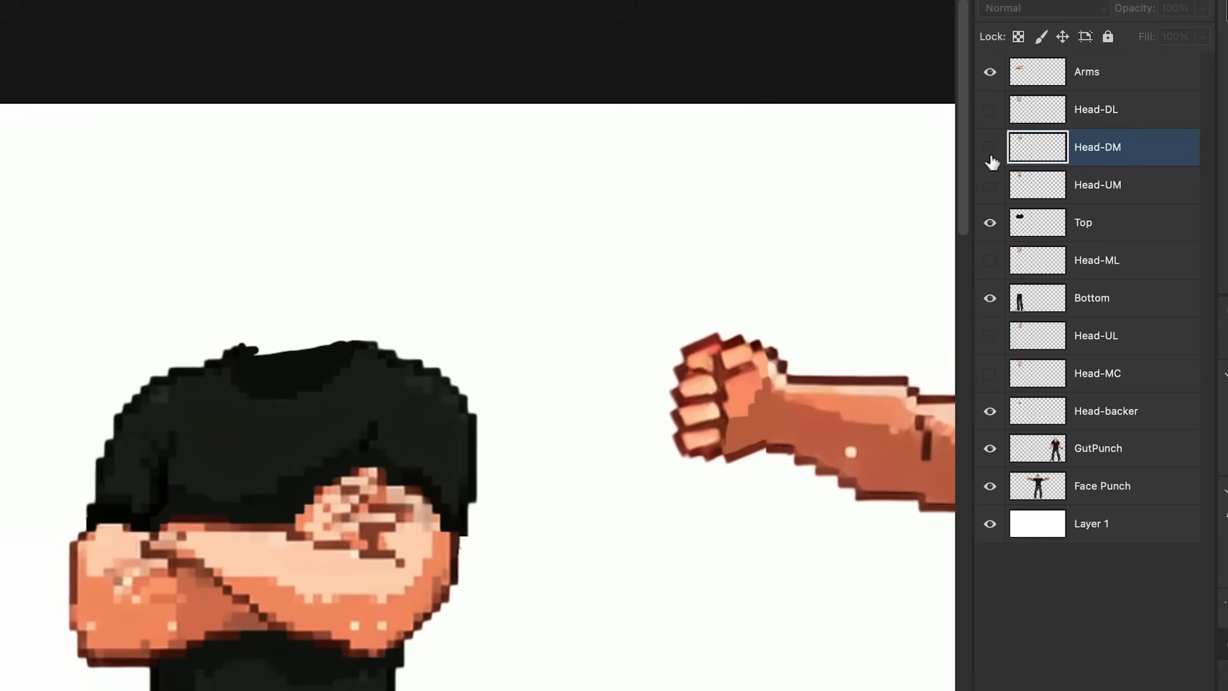
left_click(990, 338)
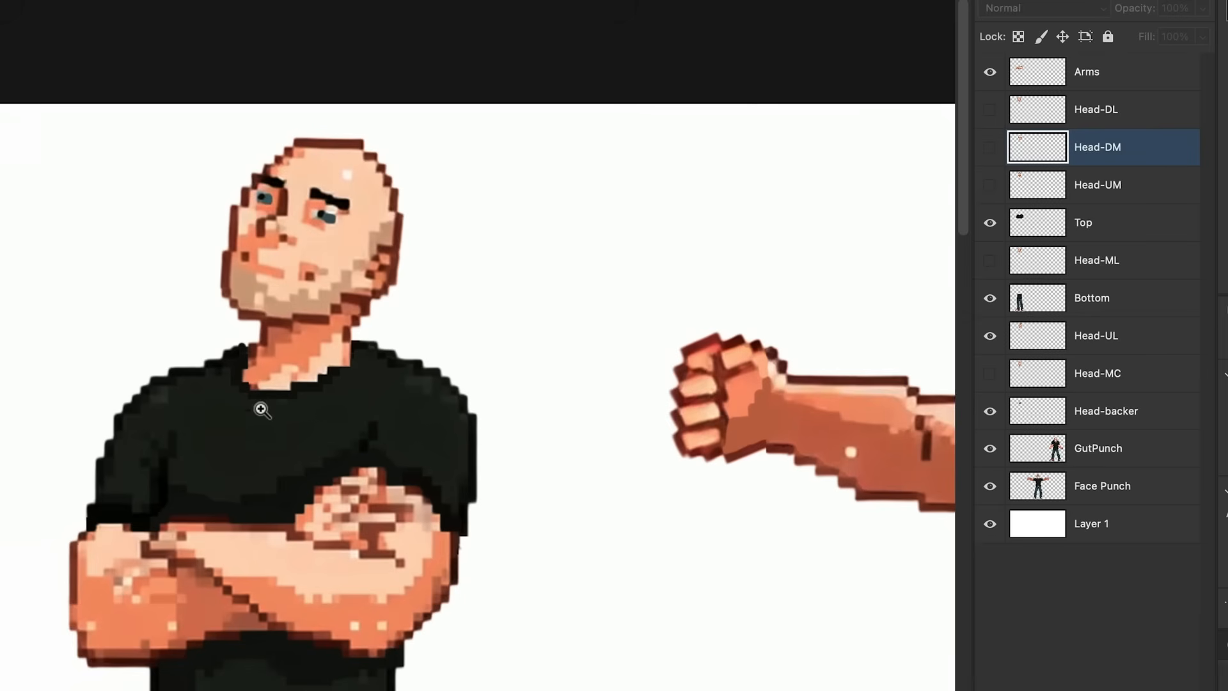
left_click_drag(312, 322, 245, 294)
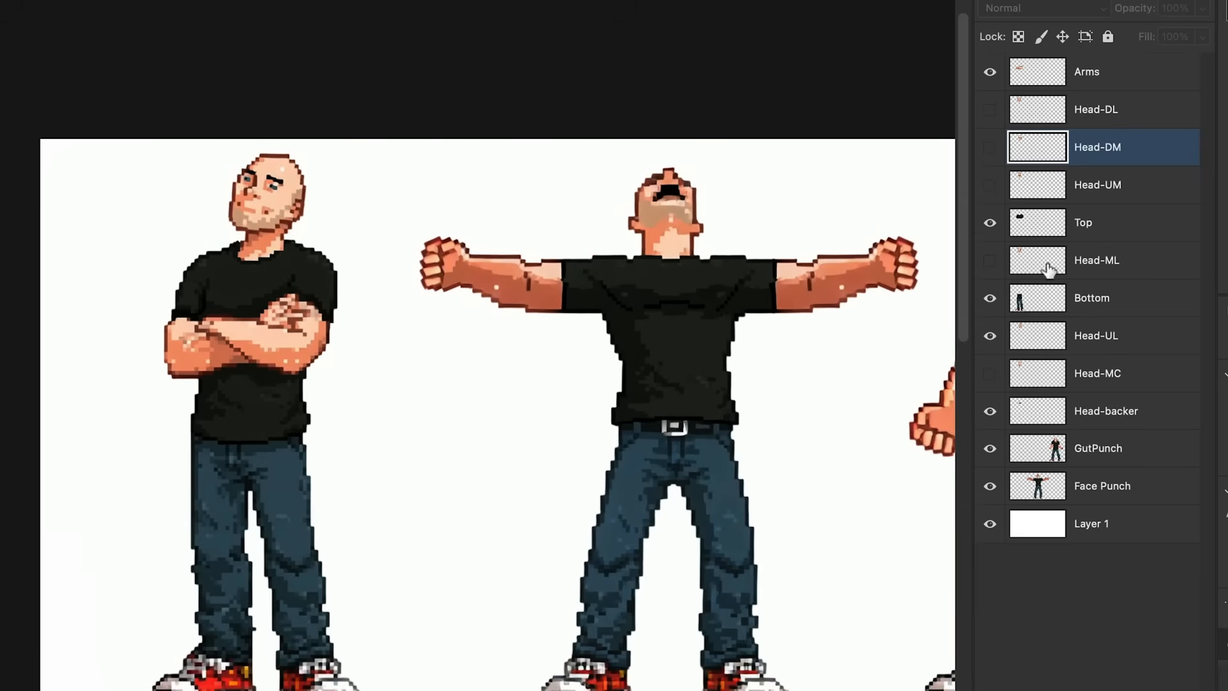
Hide Head-UL, preview the Head-MC, Head-ML, Head-UM and Head-DM layers one at a time, and leave Head-ML shown
left_click(990, 337)
left_click(989, 374)
left_click(989, 374)
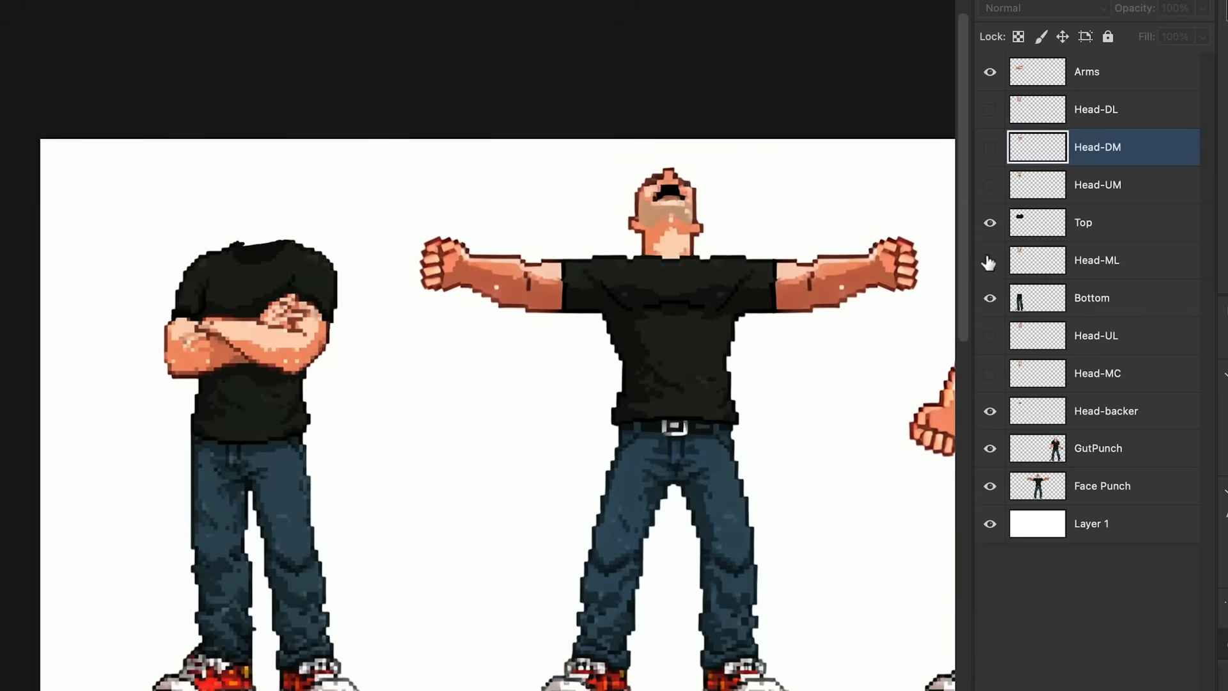
left_click(989, 261)
left_click(989, 260)
left_click(990, 185)
left_click(991, 185)
left_click(990, 147)
left_click(991, 147)
left_click(991, 262)
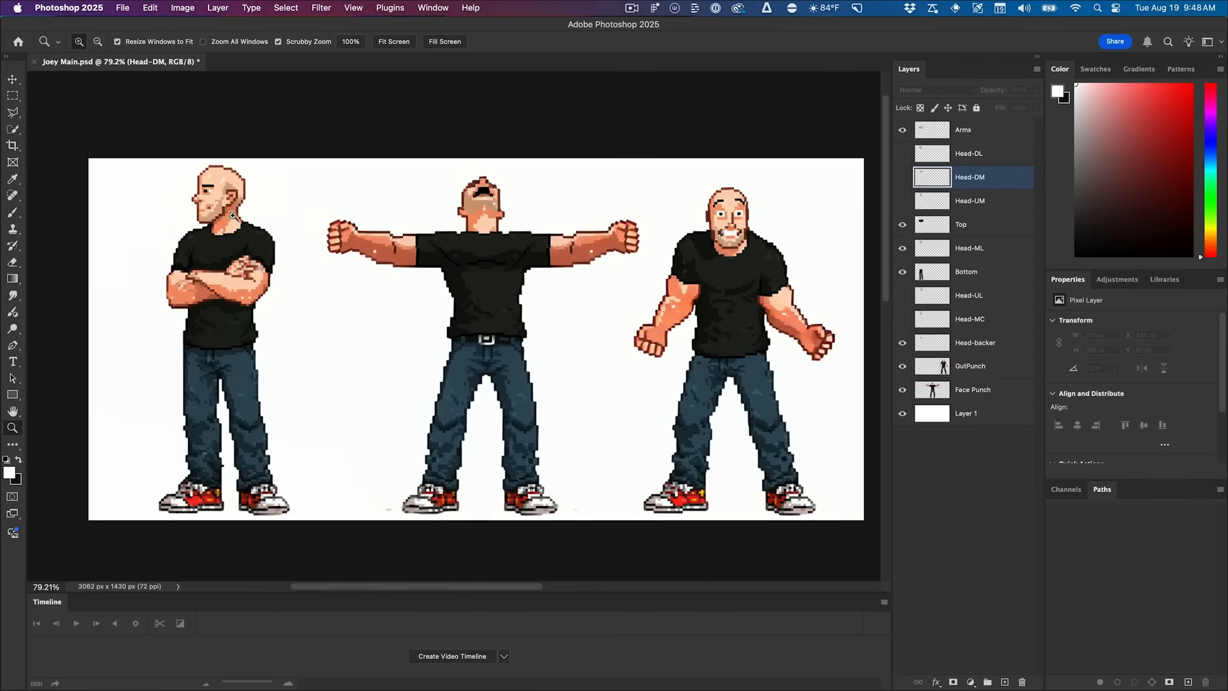
Inspect the crossed-arms, face-punch and gut-punch figures side by side on the canvas
left_click_drag(215, 239, 274, 281)
left_click_drag(412, 341, 327, 297)
left_click_drag(485, 295, 460, 311)
left_click_drag(574, 335, 557, 338)
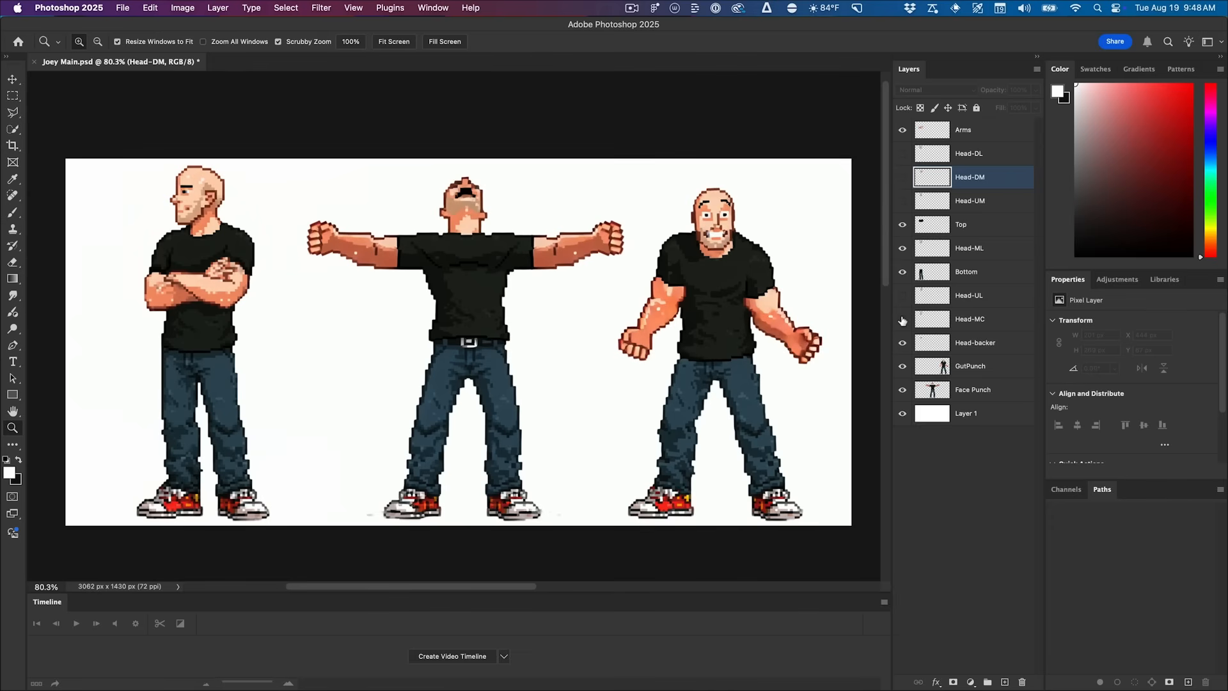
left_click_drag(902, 300, 871, 152)
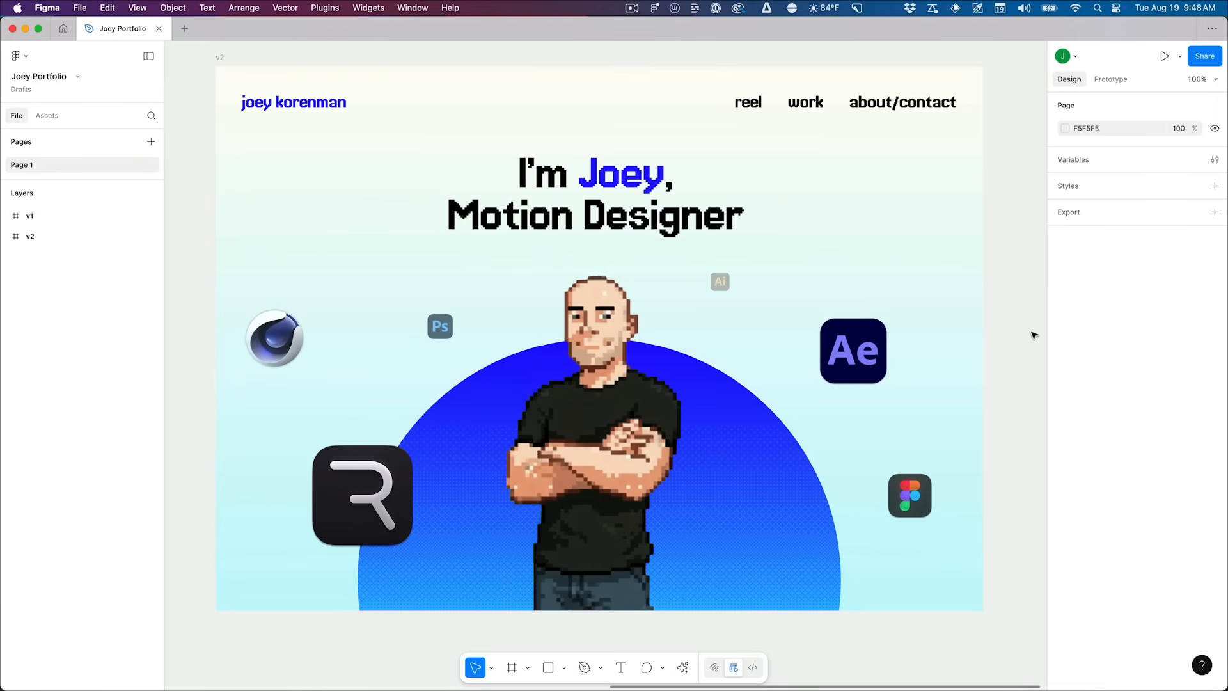
Select the character figure in the Figma layout, switch to Photoshop, and save the sprite document as Joey Main-small.psd
left_click(622, 417)
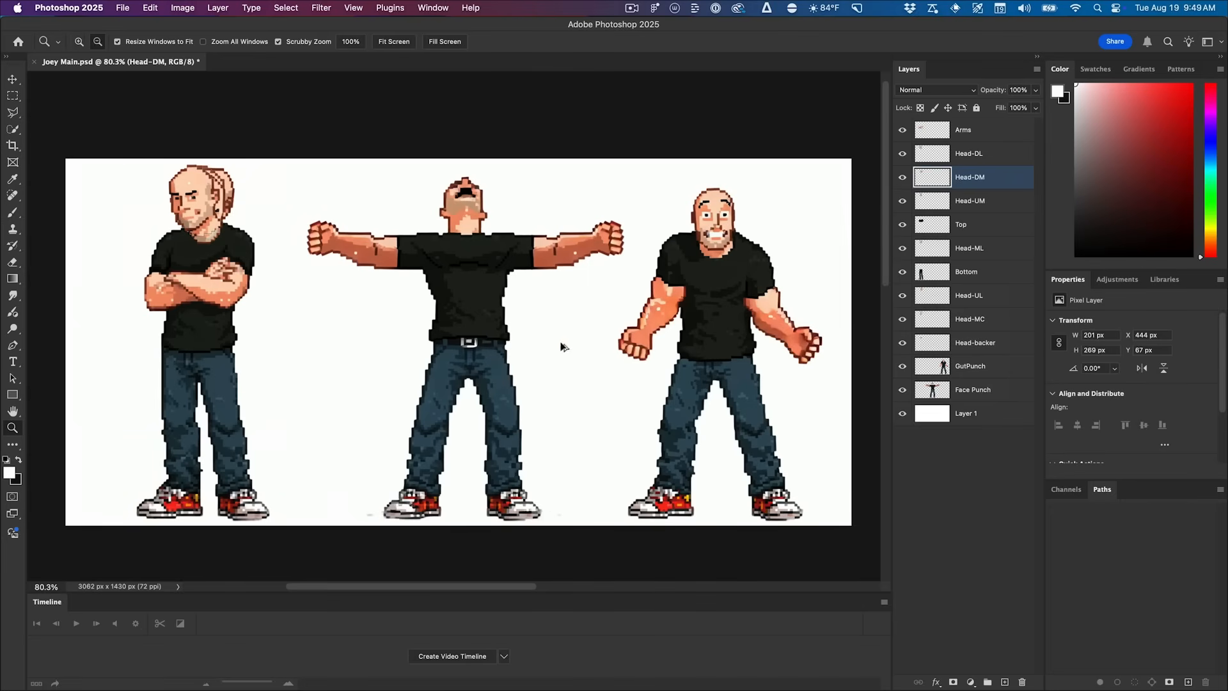
key("super+alt+i")
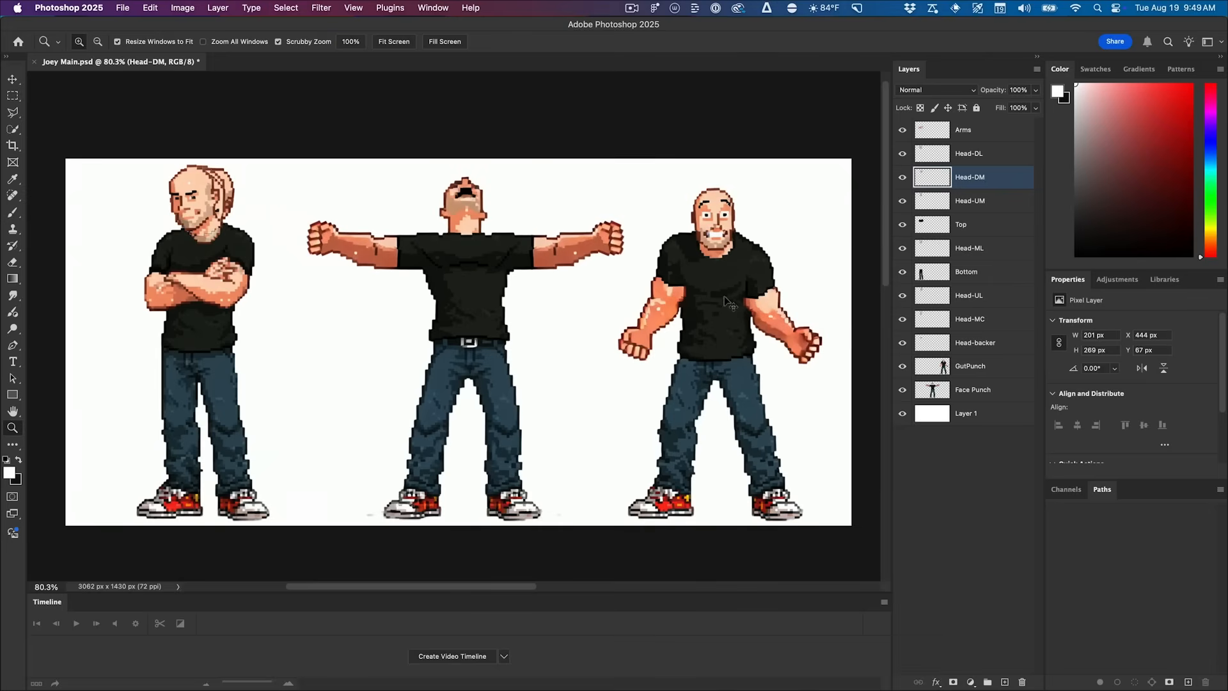
key("super+shift+s")
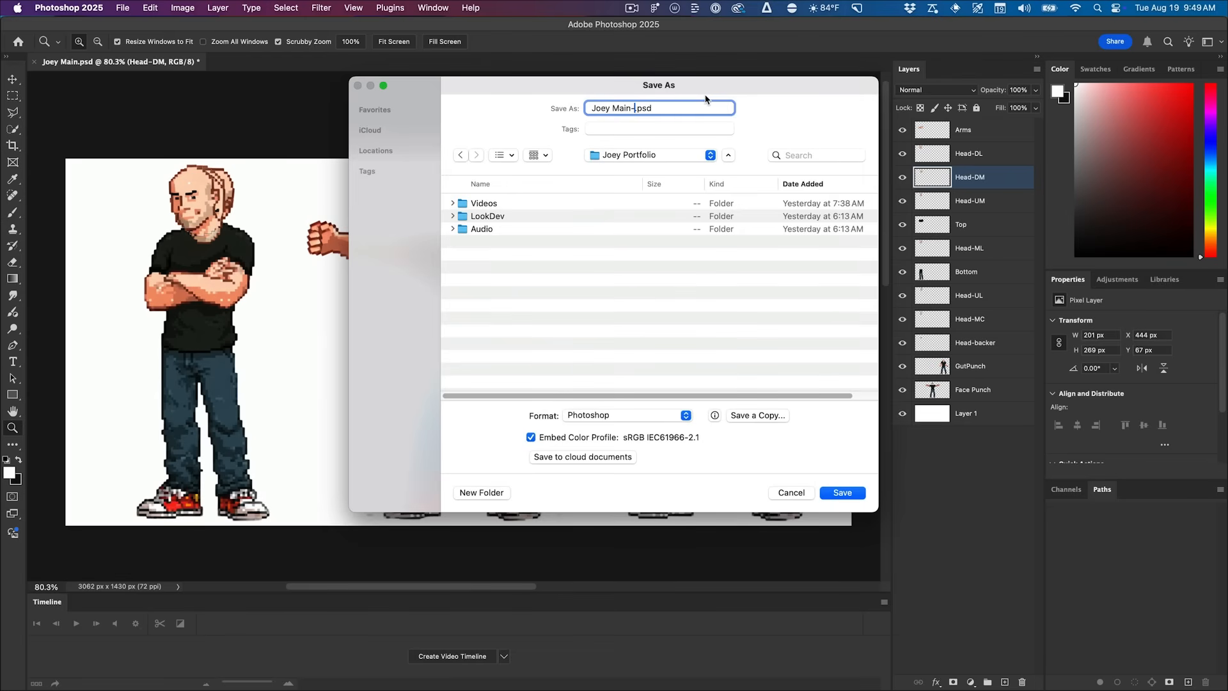
type("-small")
key("Return")
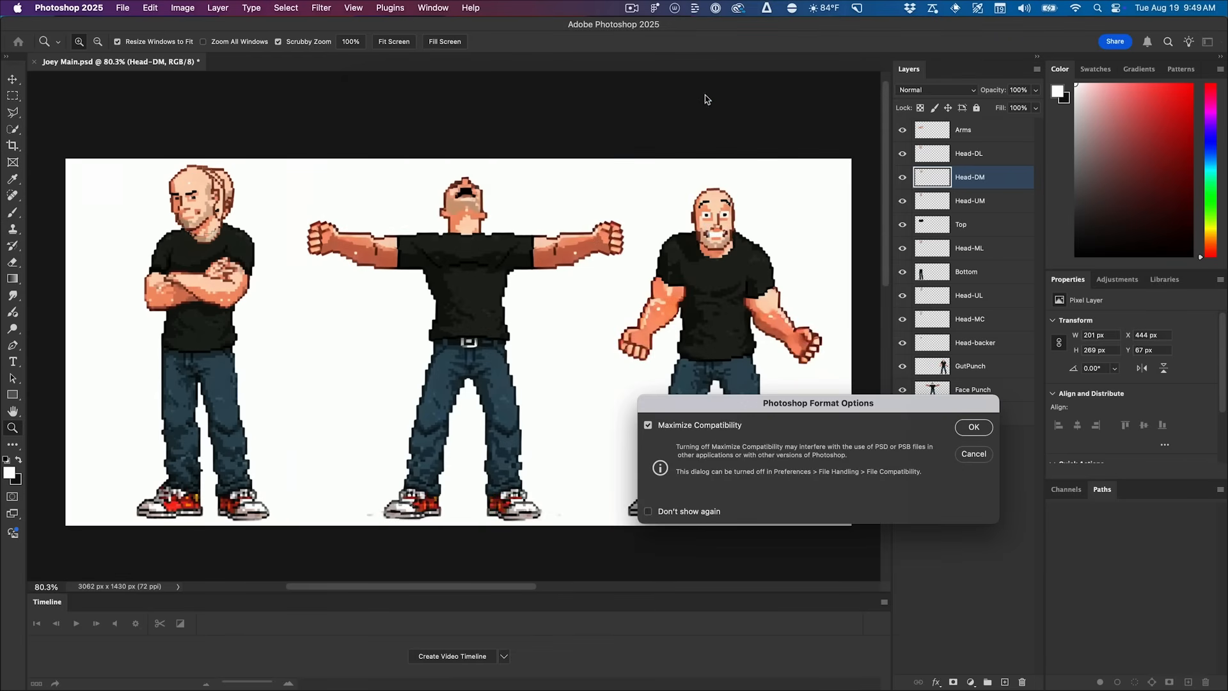
key("Return")
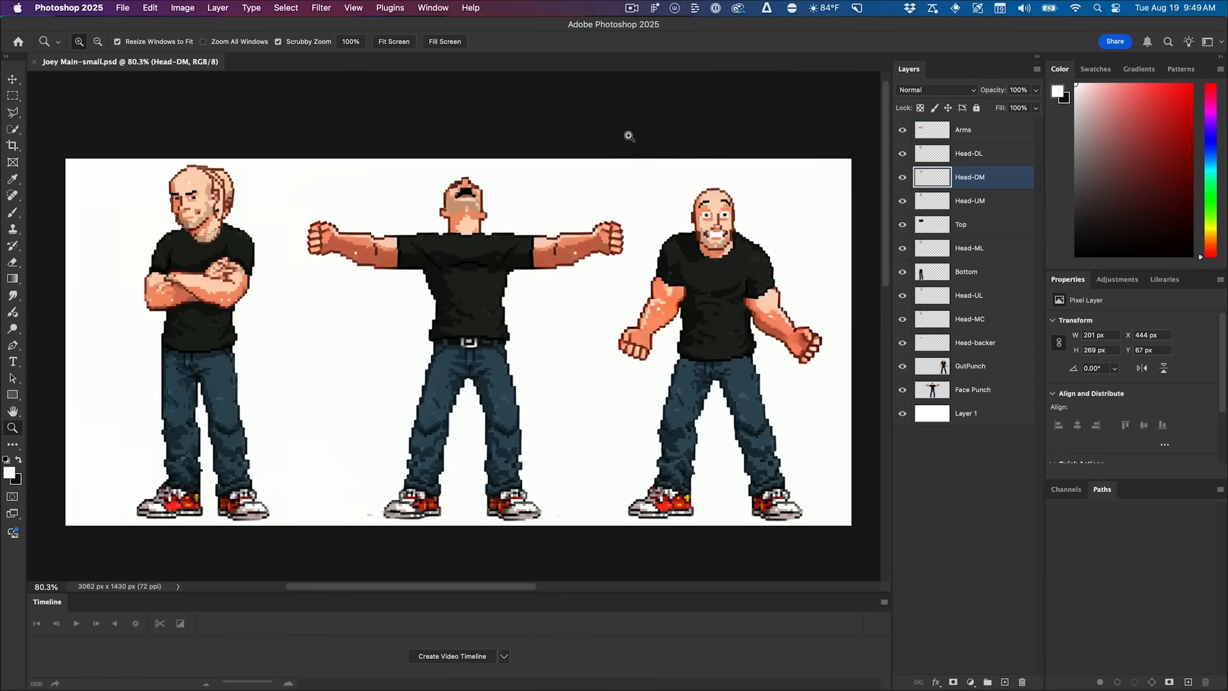
Resize the image to 1891 px wide, compare Automatic resampling with Nearest Neighbor (hard edges), and apply the latter
key("super+alt+i")
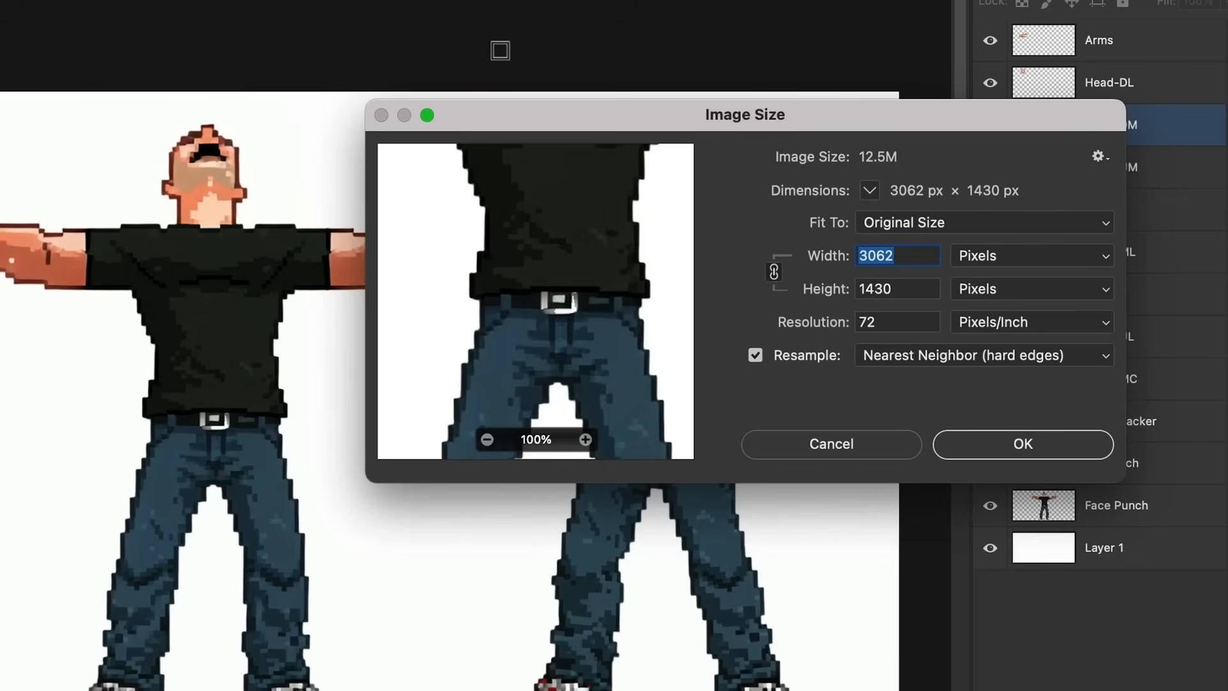
type("1891")
key("Tab")
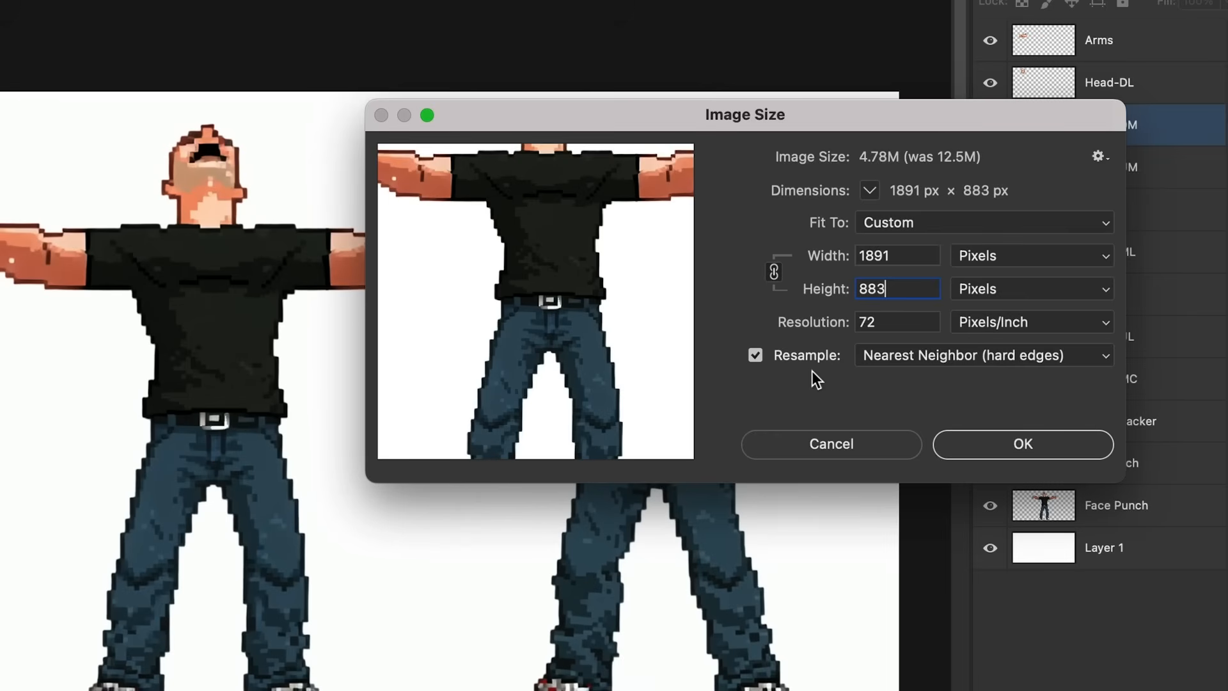
left_click(925, 361)
left_click(933, 163)
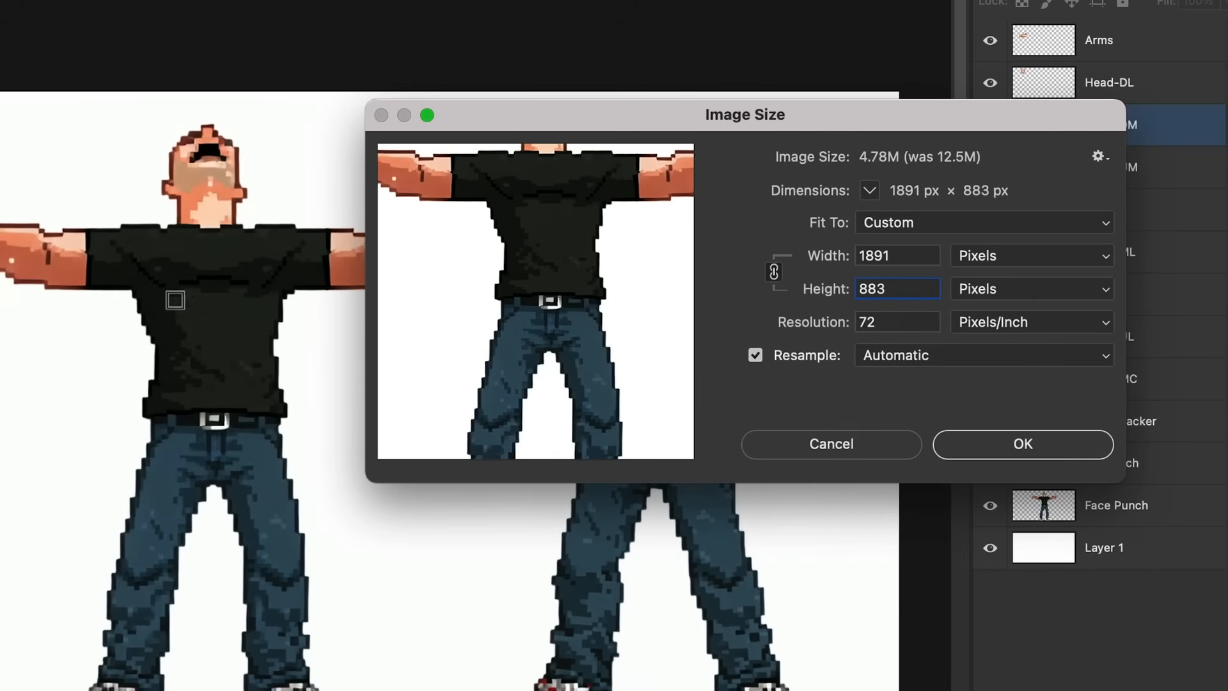
left_click(971, 353)
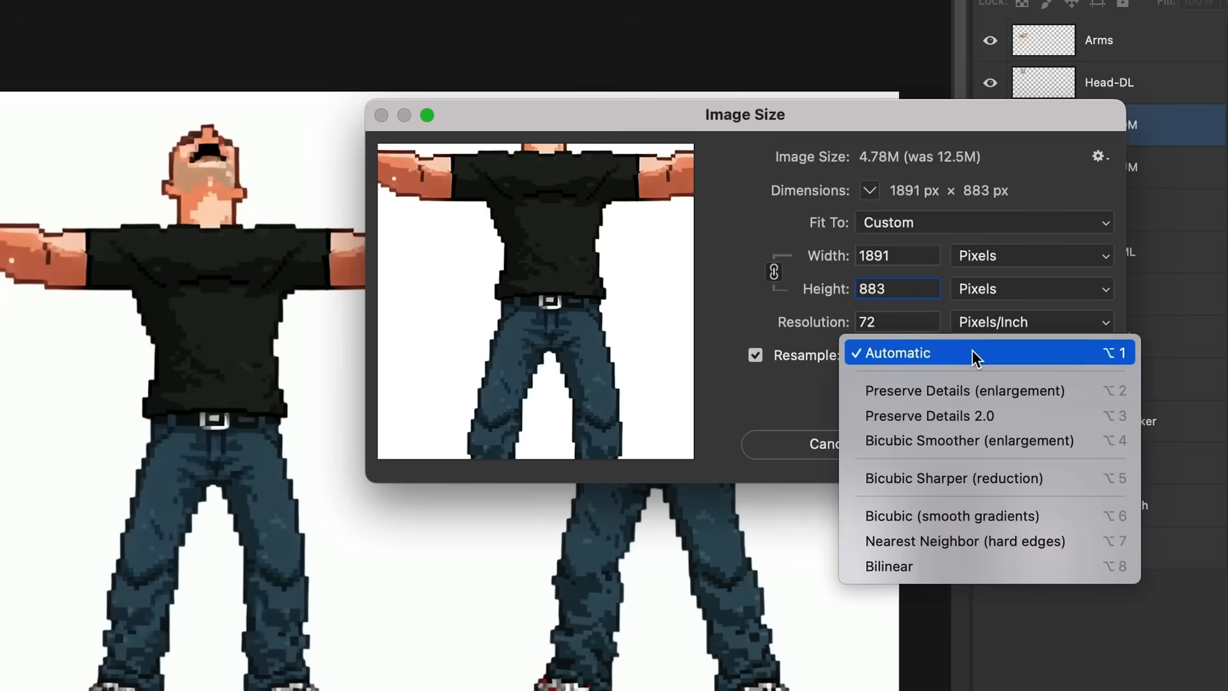
left_click(1027, 541)
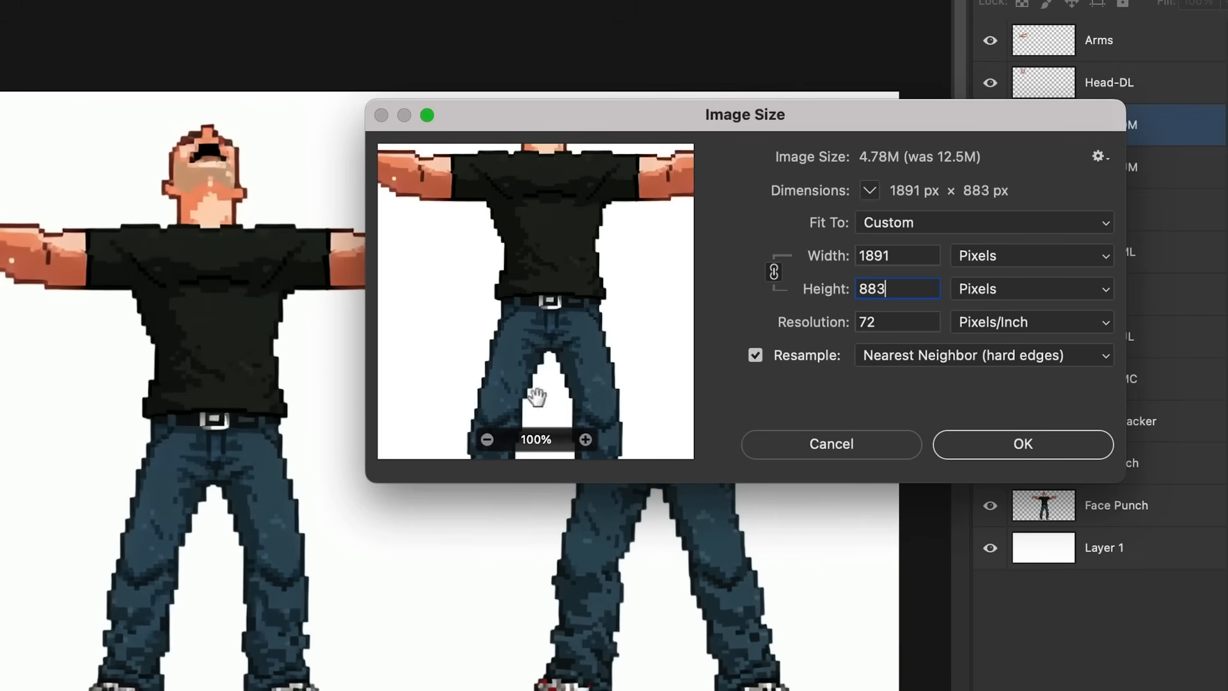
left_click(1022, 448)
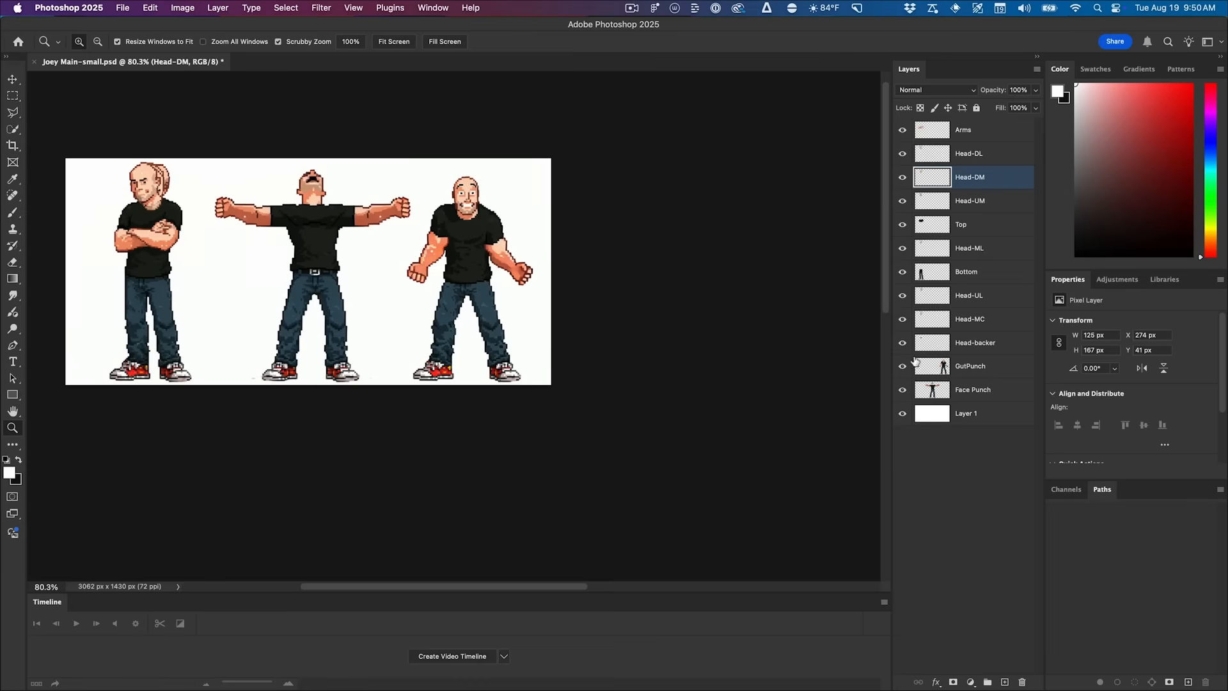
left_click_drag(318, 259, 498, 279)
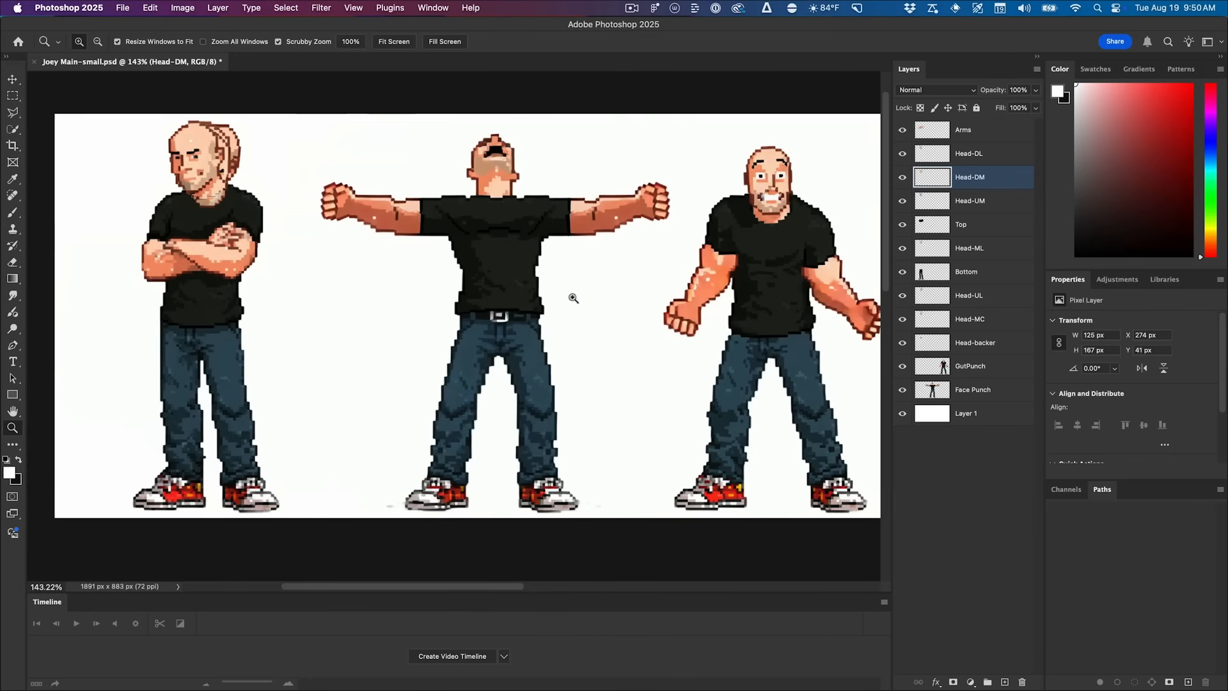
scroll(539, 312, "left", 2)
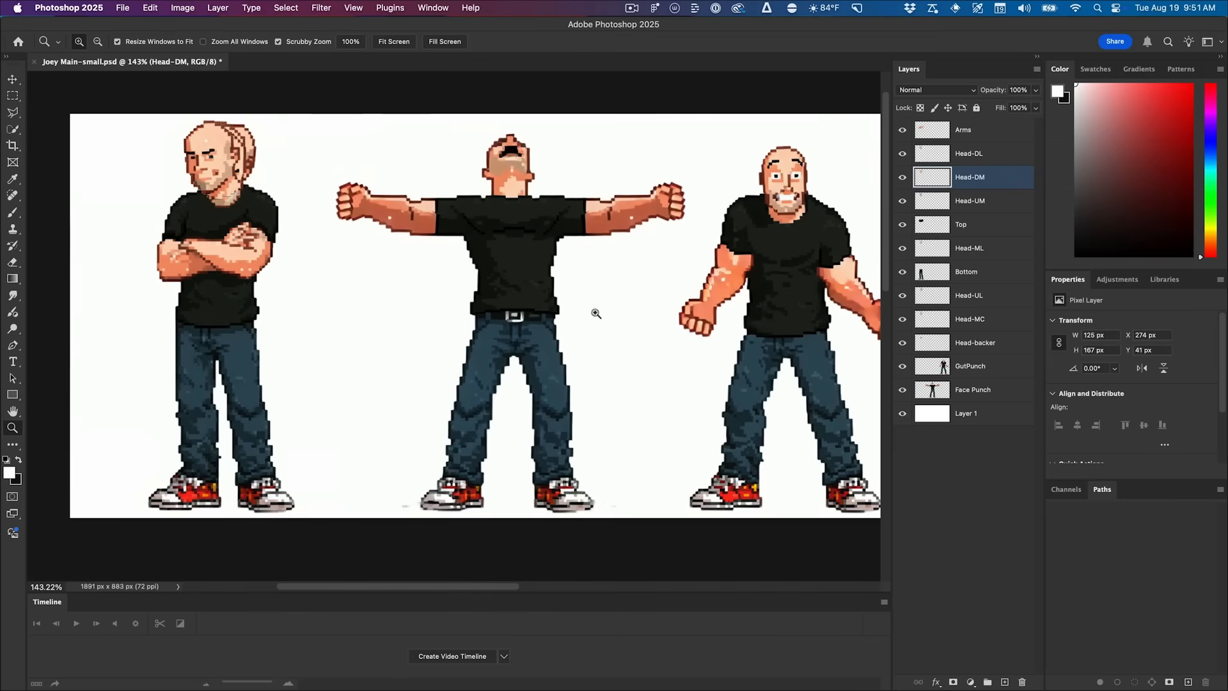
scroll(595, 314, "right", 10)
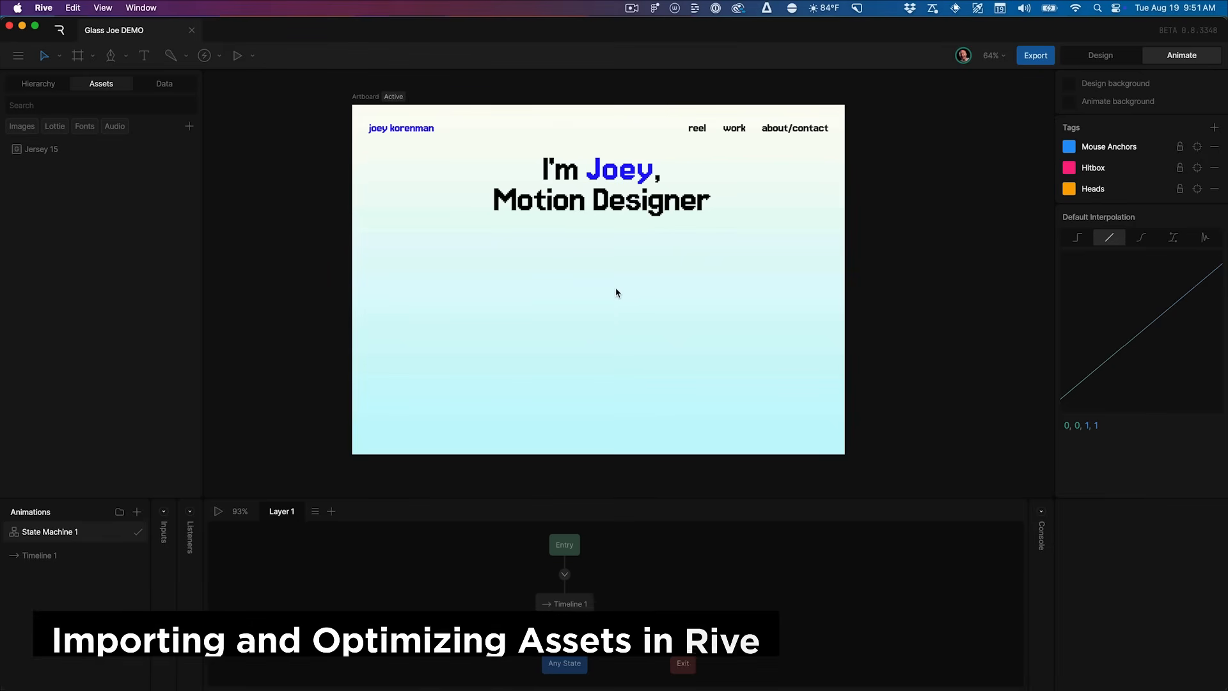
Switch to the Glass Joe DEMO file in Rive and import Joey Main-small.psd from the Joey Portfolio folder as an asset
scroll(379, 135, "left", 2)
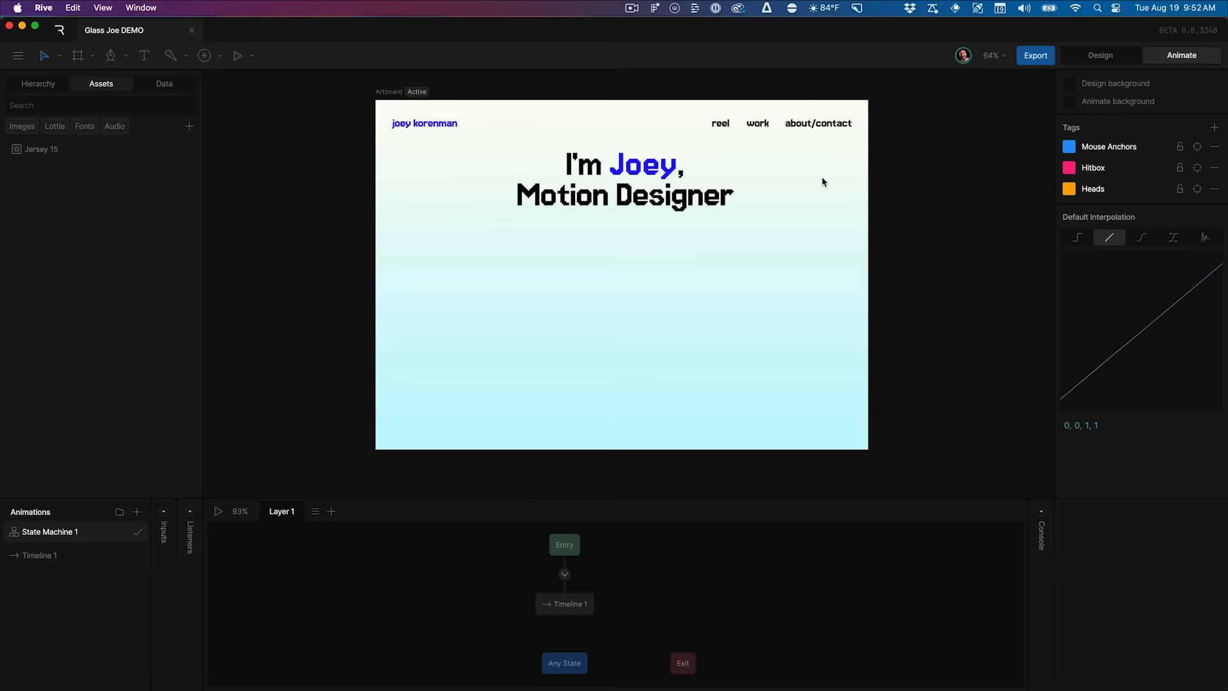
left_click_drag(667, 272, 406, 278)
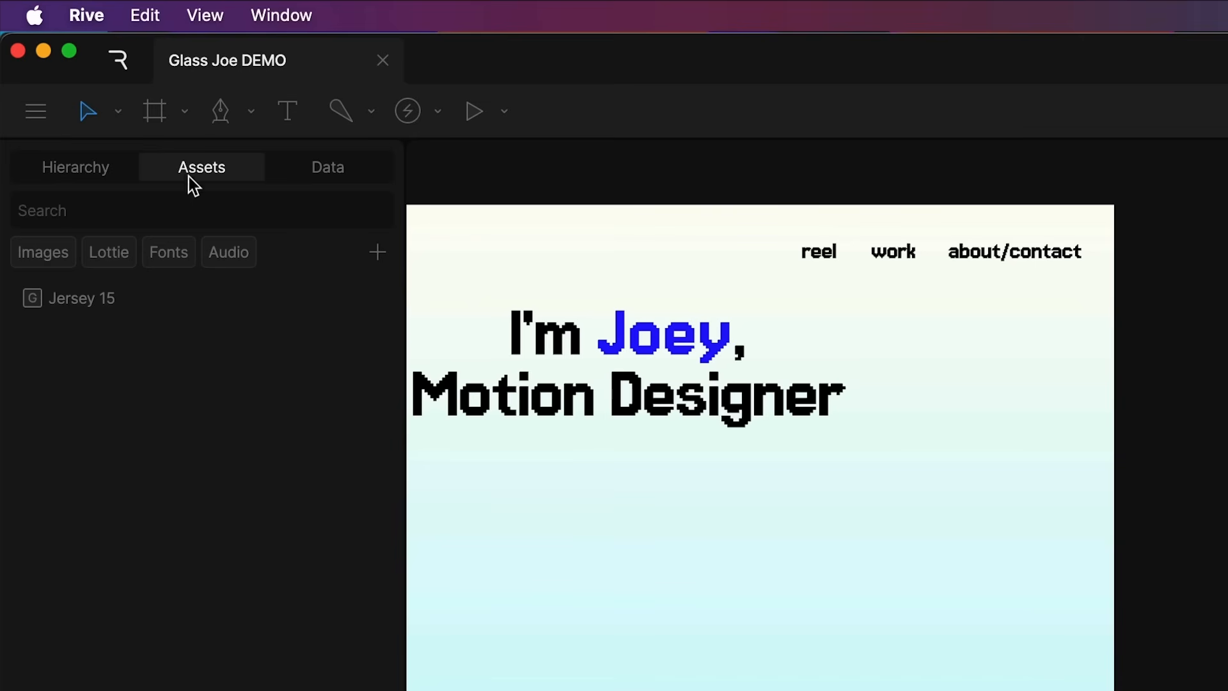
left_click(386, 261)
left_click(383, 259)
left_click(382, 260)
left_click(433, 322)
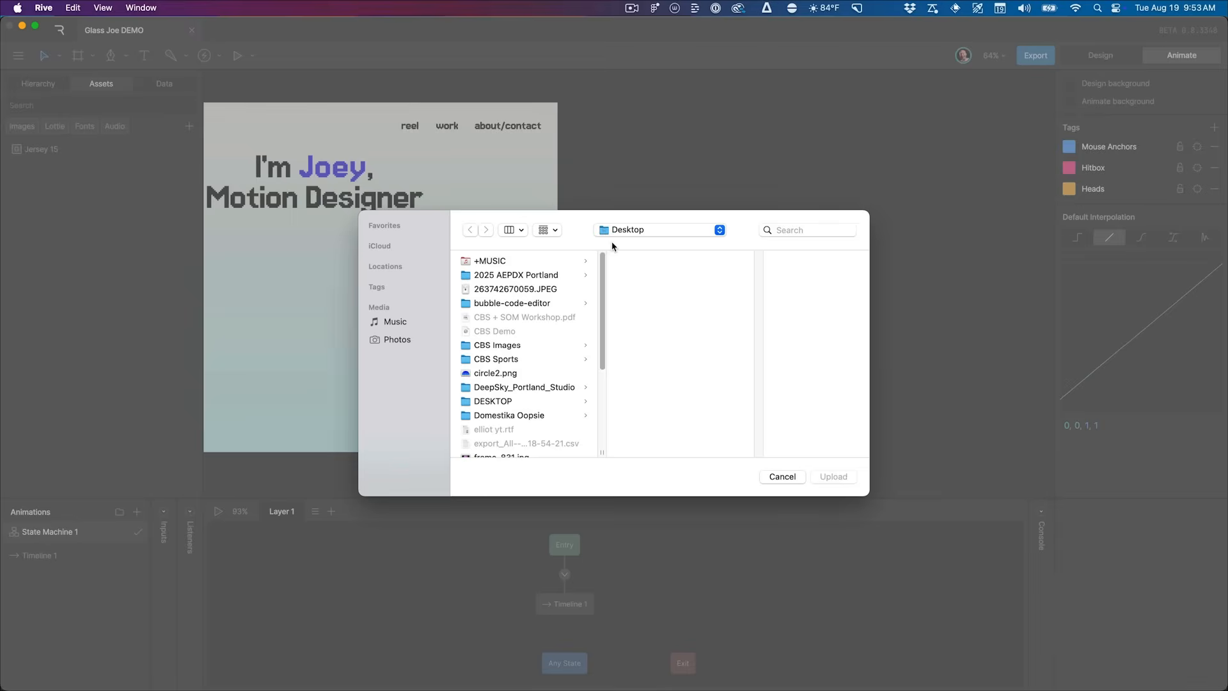
left_click(550, 280)
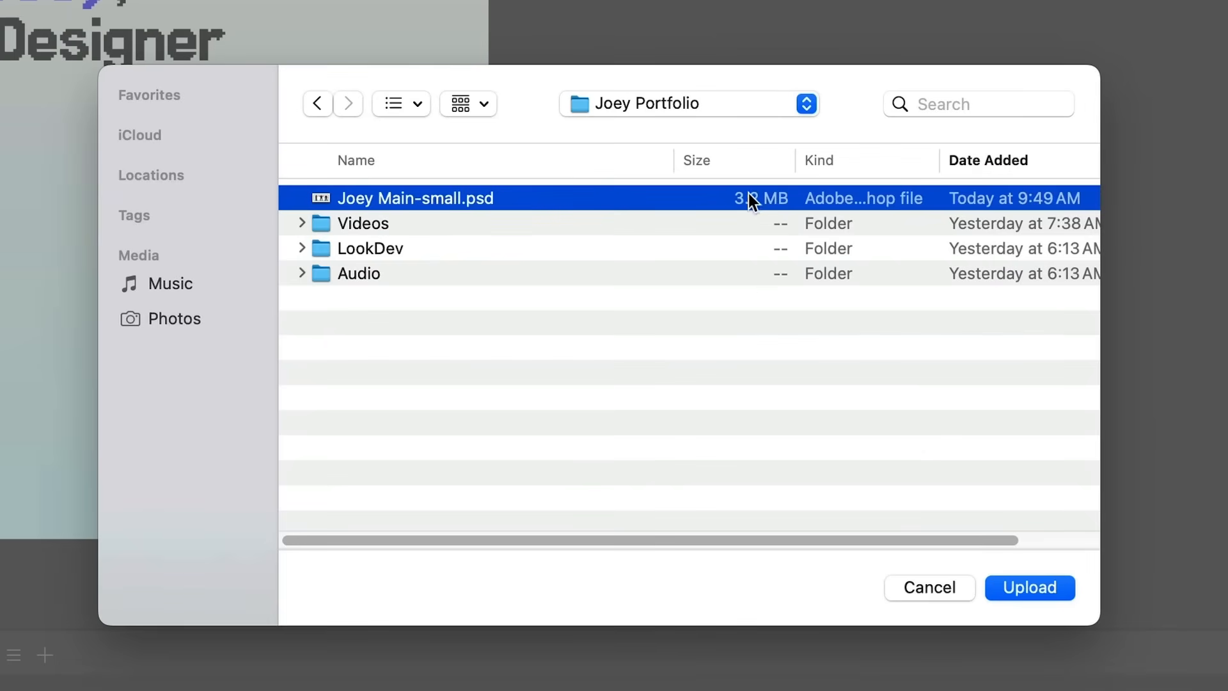
left_click(1023, 586)
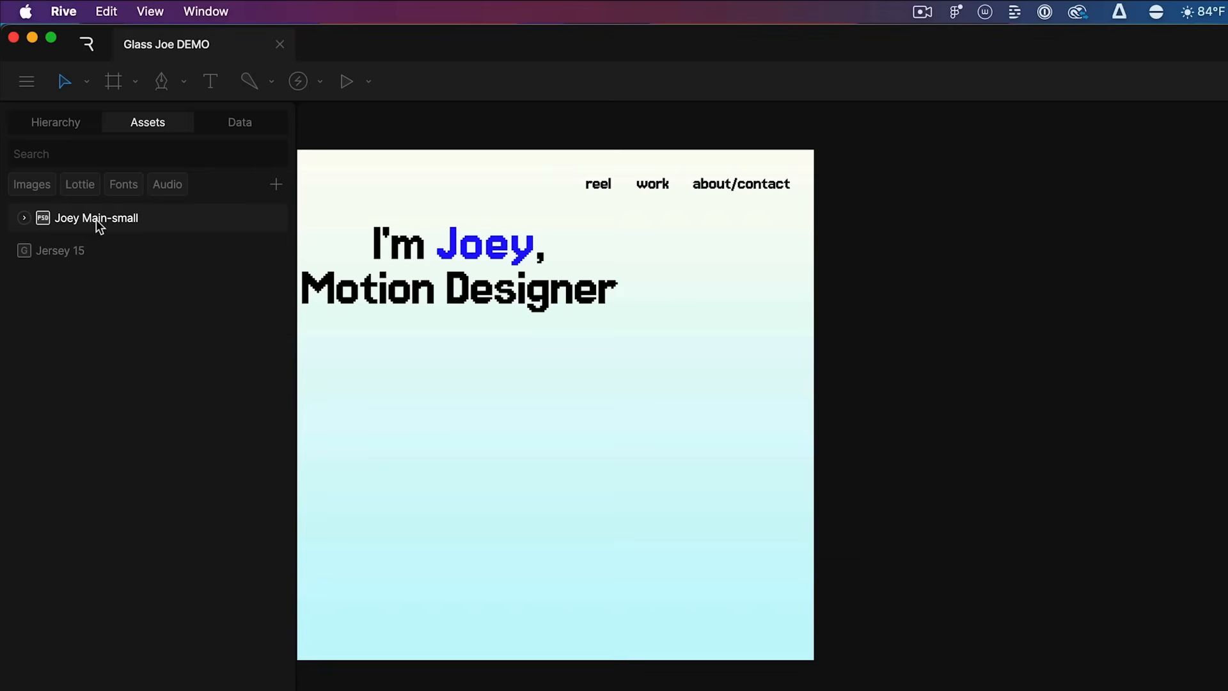
Expand the imported Joey Main-small asset and examine the image layers from Arms to Layer 1 and their compression settings
left_click(66, 150)
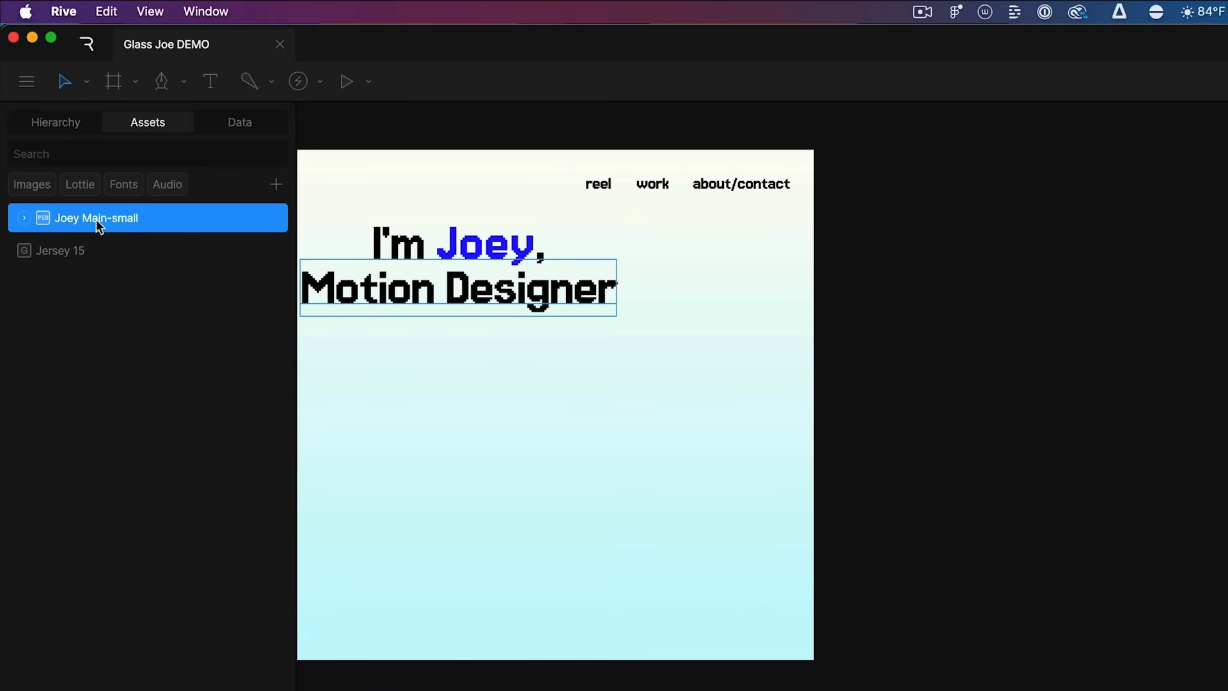
left_click(24, 218)
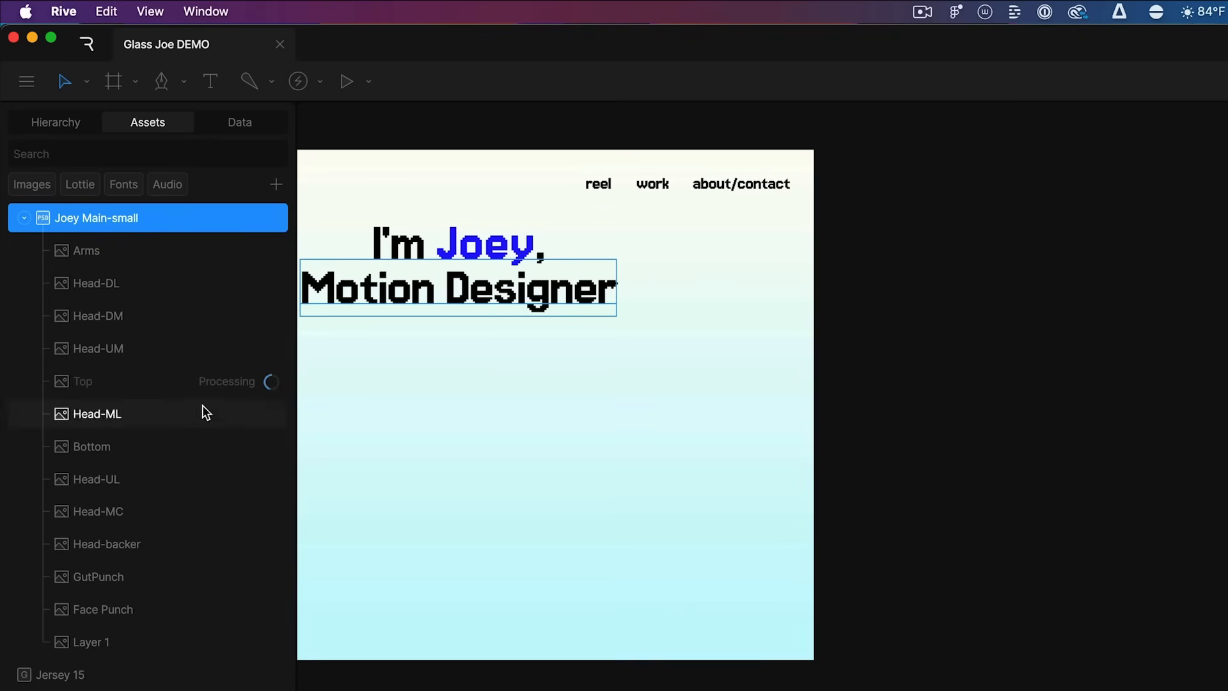
left_click(179, 244)
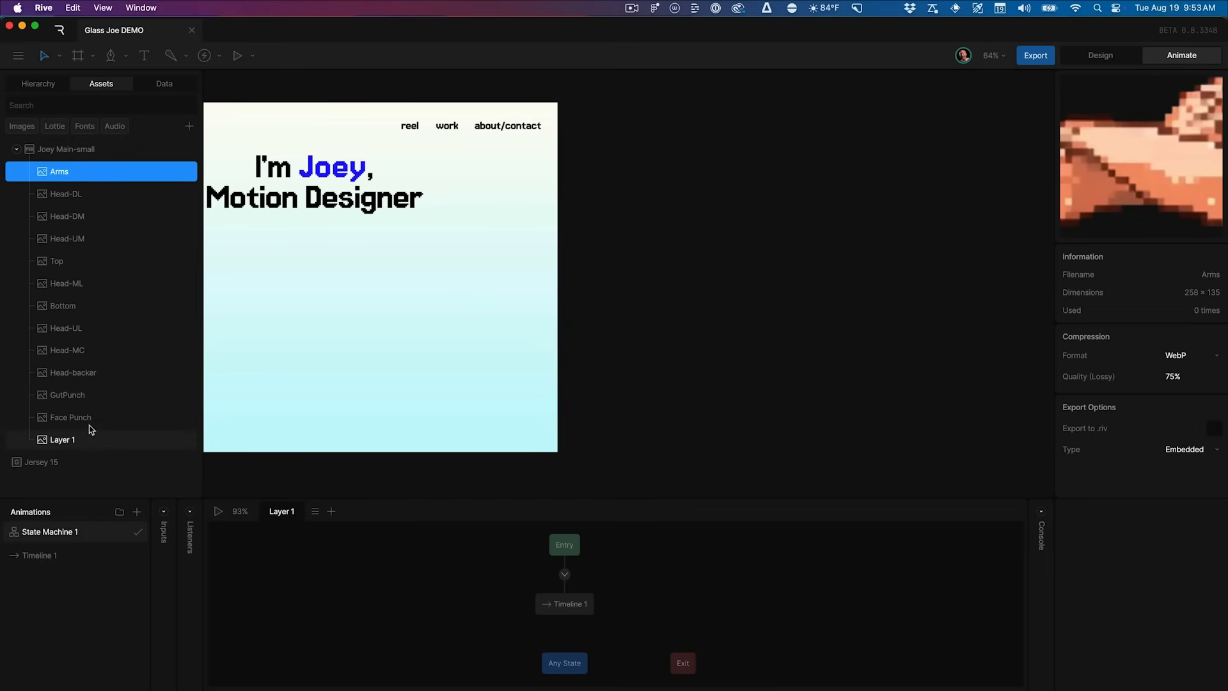
left_click(87, 440, "shift")
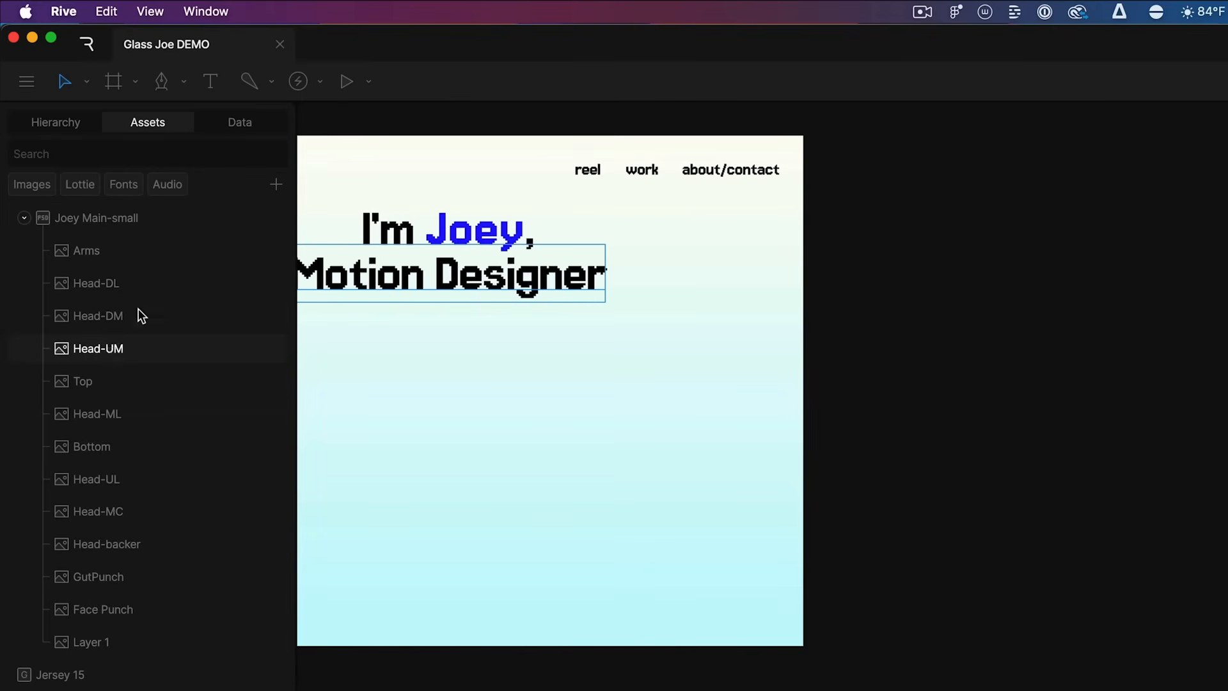
Place the Joey Main-small asset on the empty canvas beside the main artboard and expand its layer group
left_click_drag(89, 221, 1227, 309)
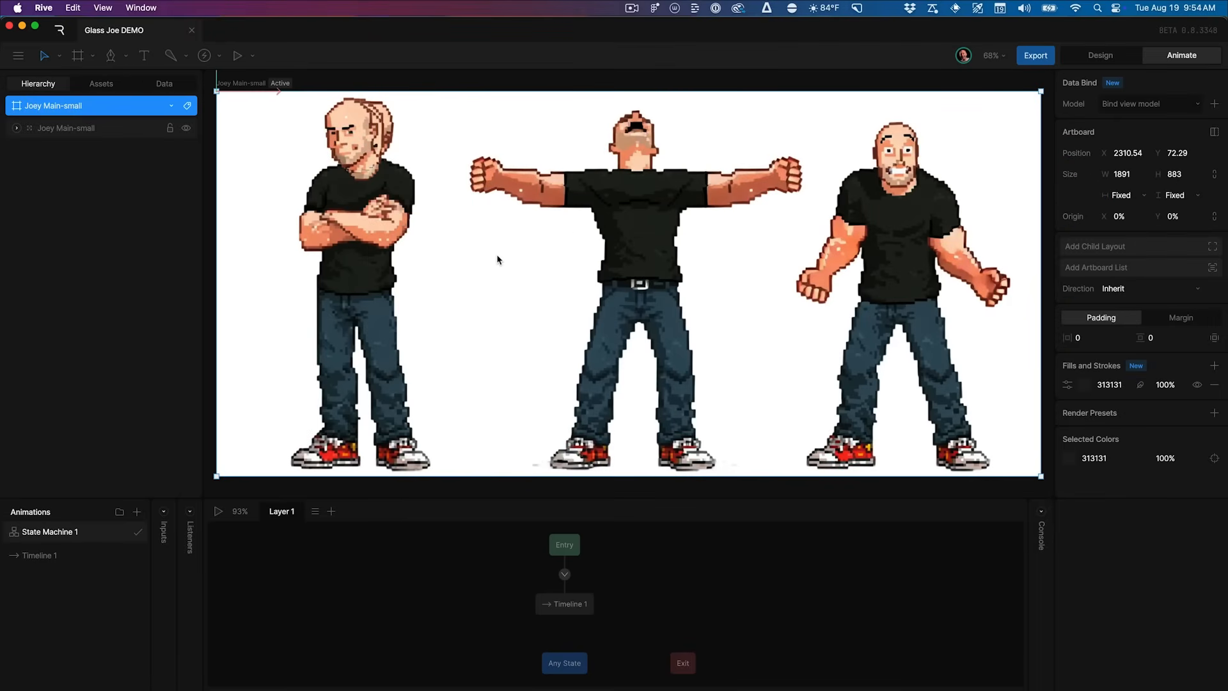
left_click(16, 130)
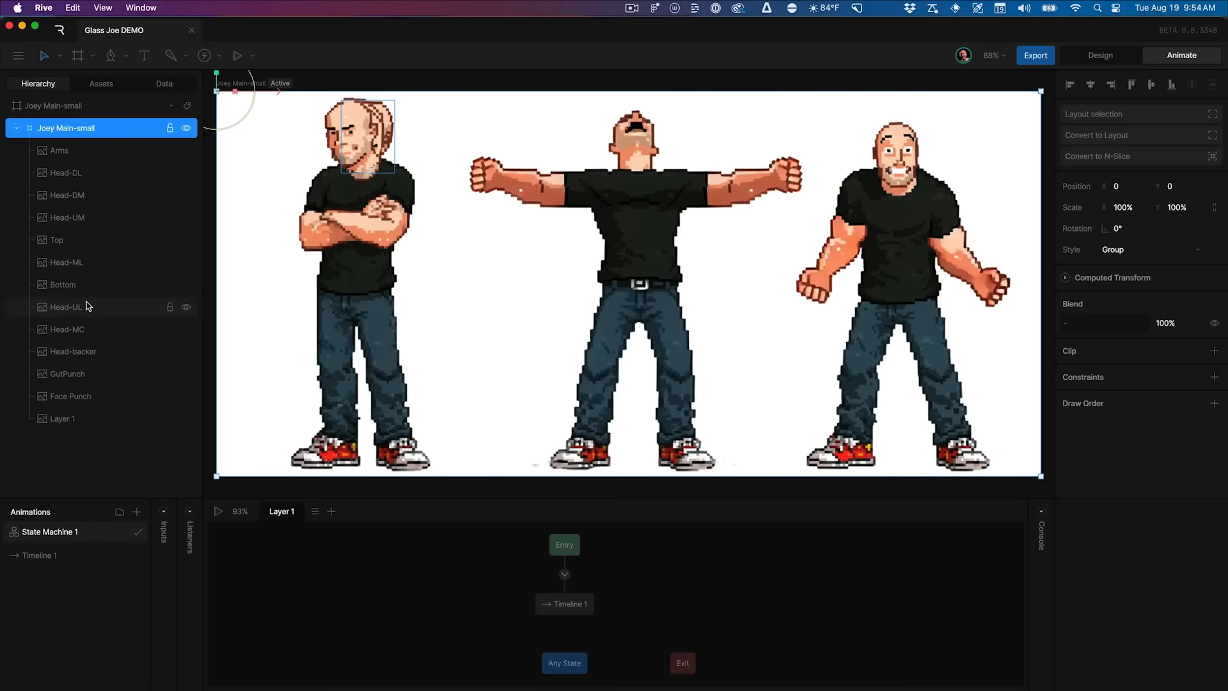
Draw a portrait artboard about 589 by 866 between the main artboard and the Joey Main-small artboard
left_click_drag(424, 273, 881, 272)
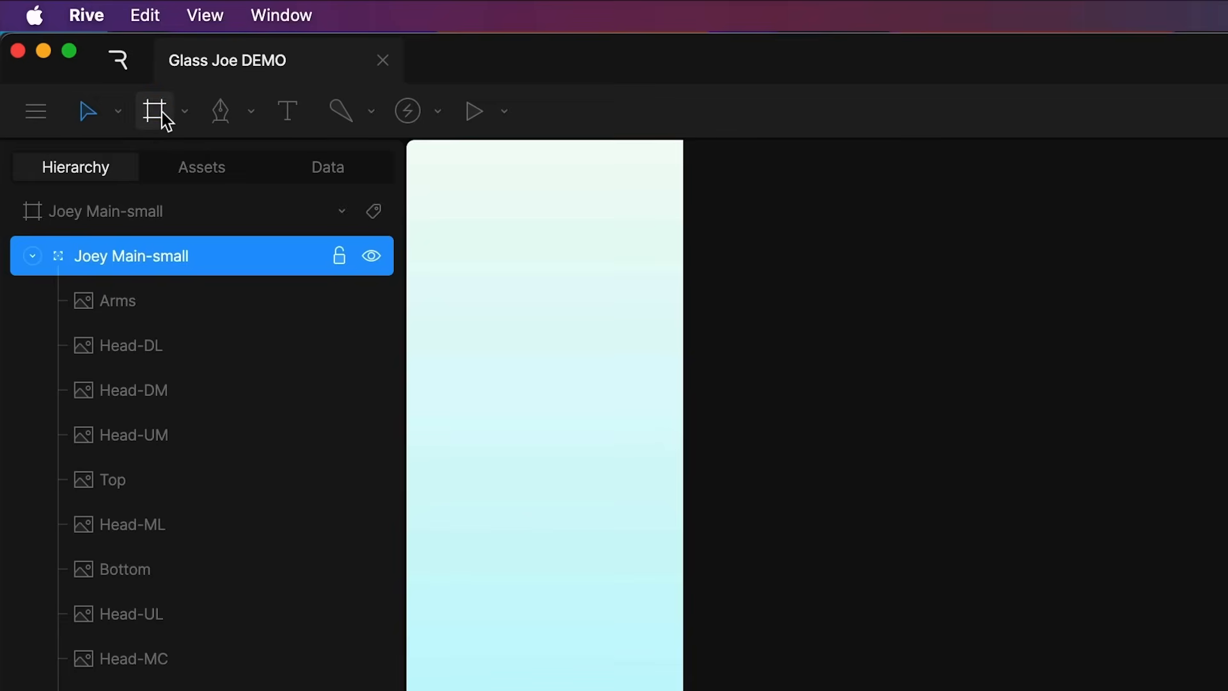
left_click(165, 120)
left_click_drag(815, 196, 1227, 690)
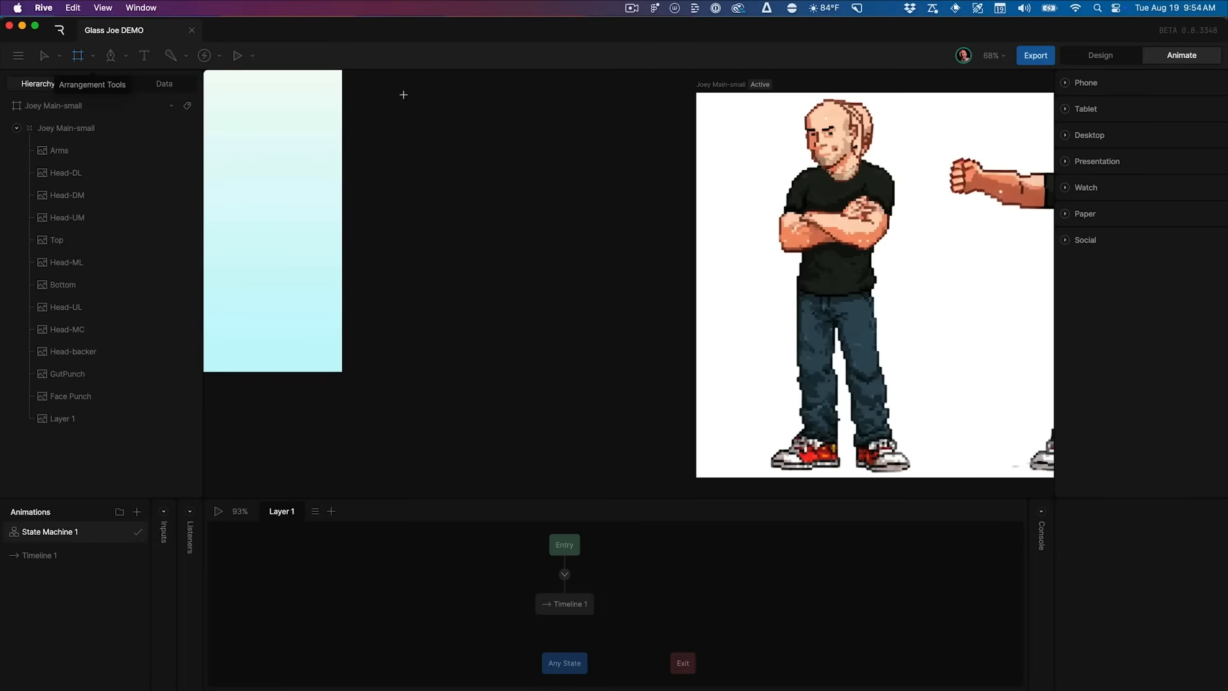
left_click_drag(657, 490, 665, 475)
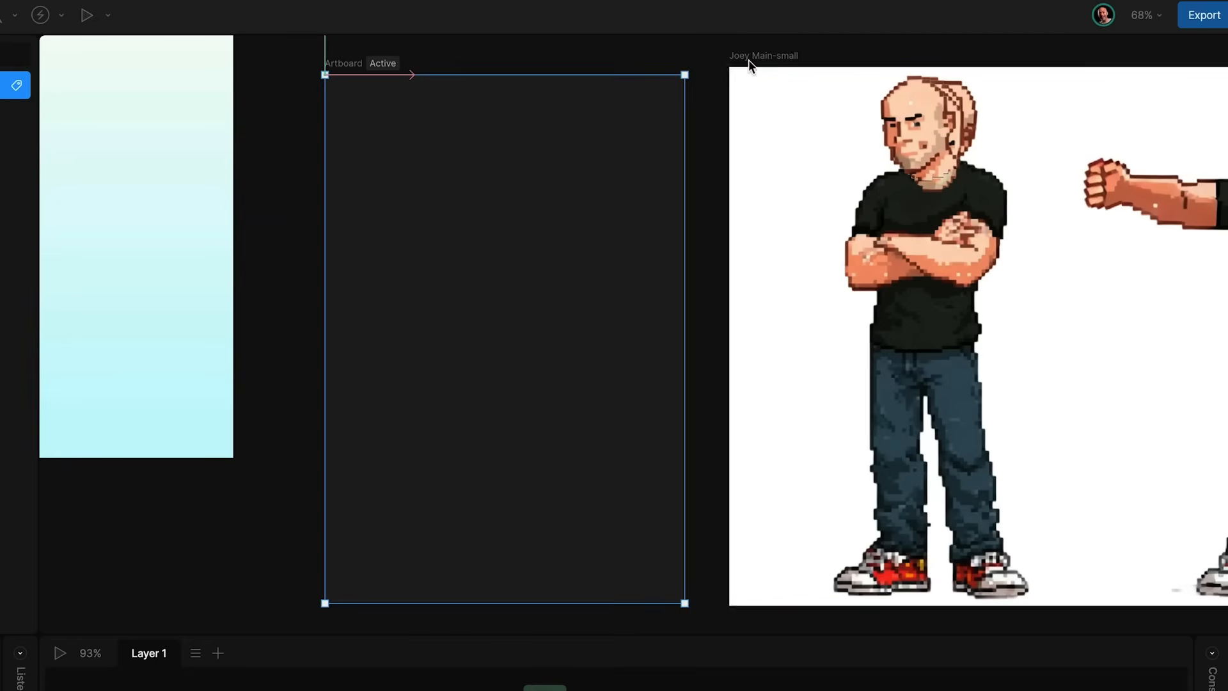
Set the new artboard's height to 883 and move it to Y 72, level with the Joey Main-small artboard
left_click(707, 86)
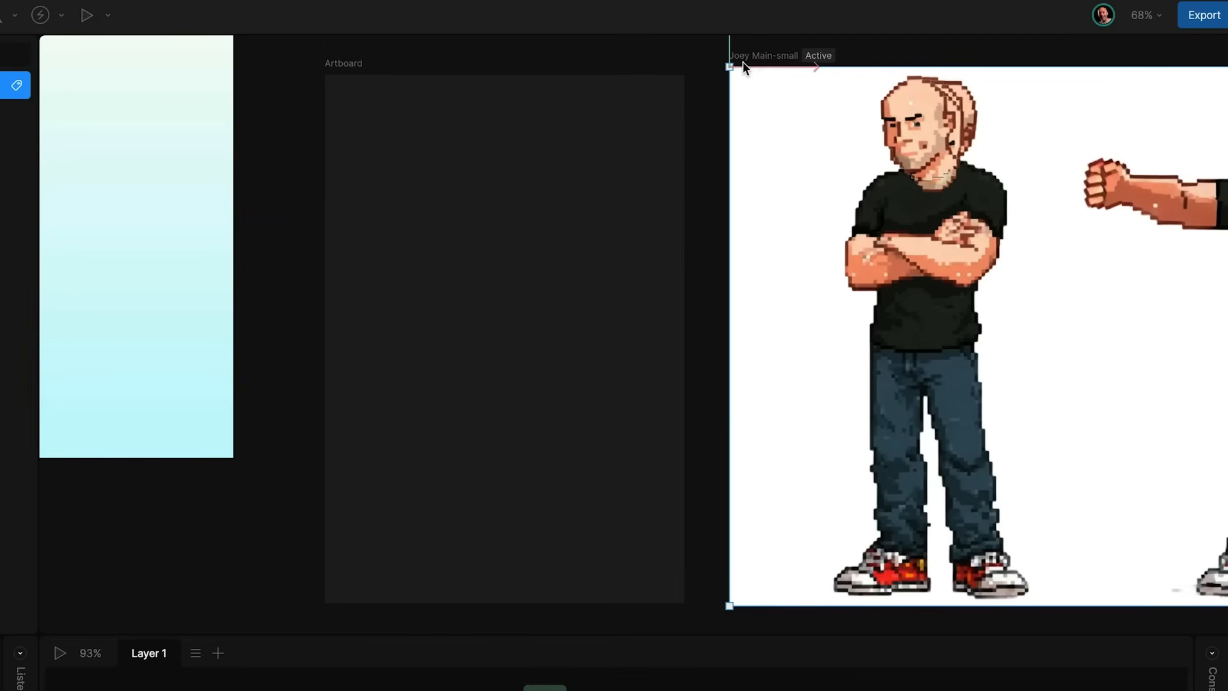
left_click(344, 62)
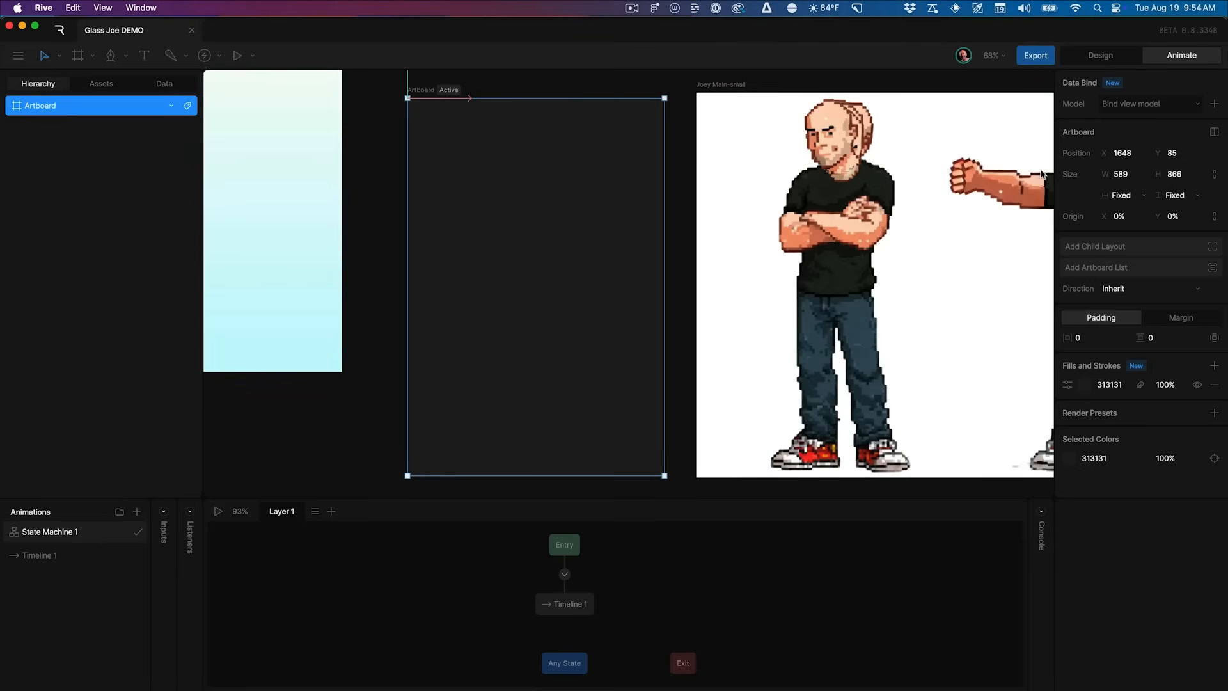
left_click(1176, 174)
key("Return")
left_click_drag(575, 139, 577, 130)
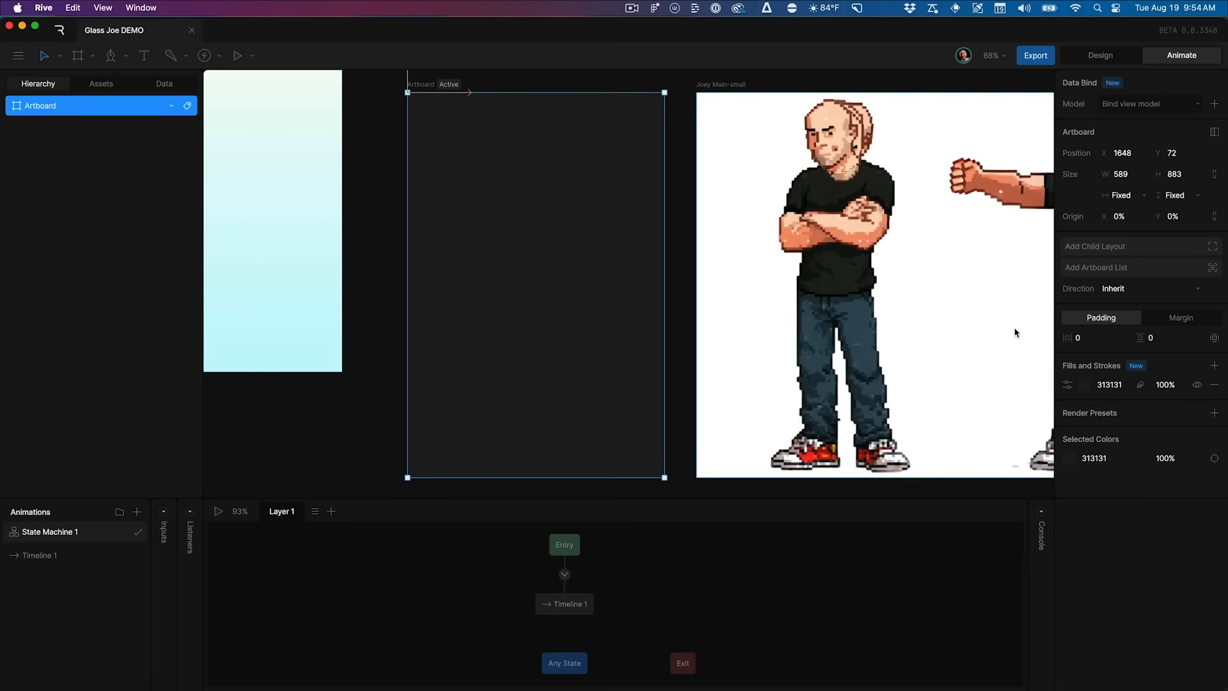
Change the new artboard's solid fill to white, FFFFFF
left_click(1084, 384)
left_click(927, 415)
left_click_drag(908, 398, 794, 393)
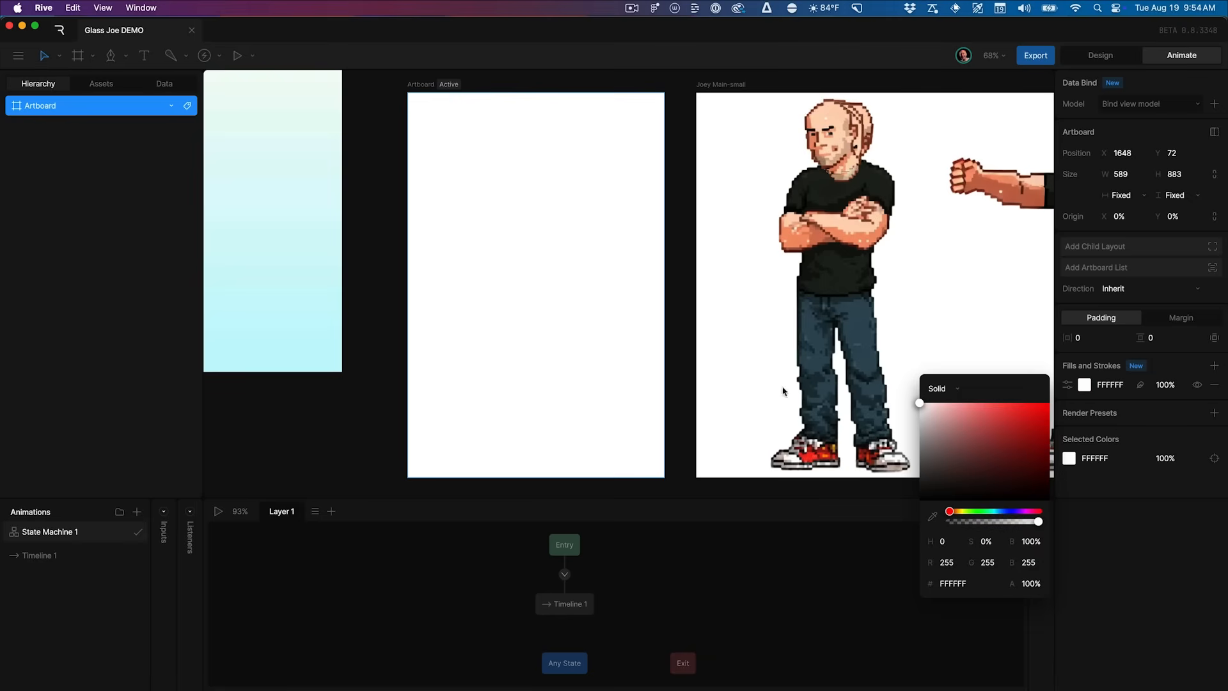
left_click(644, 80)
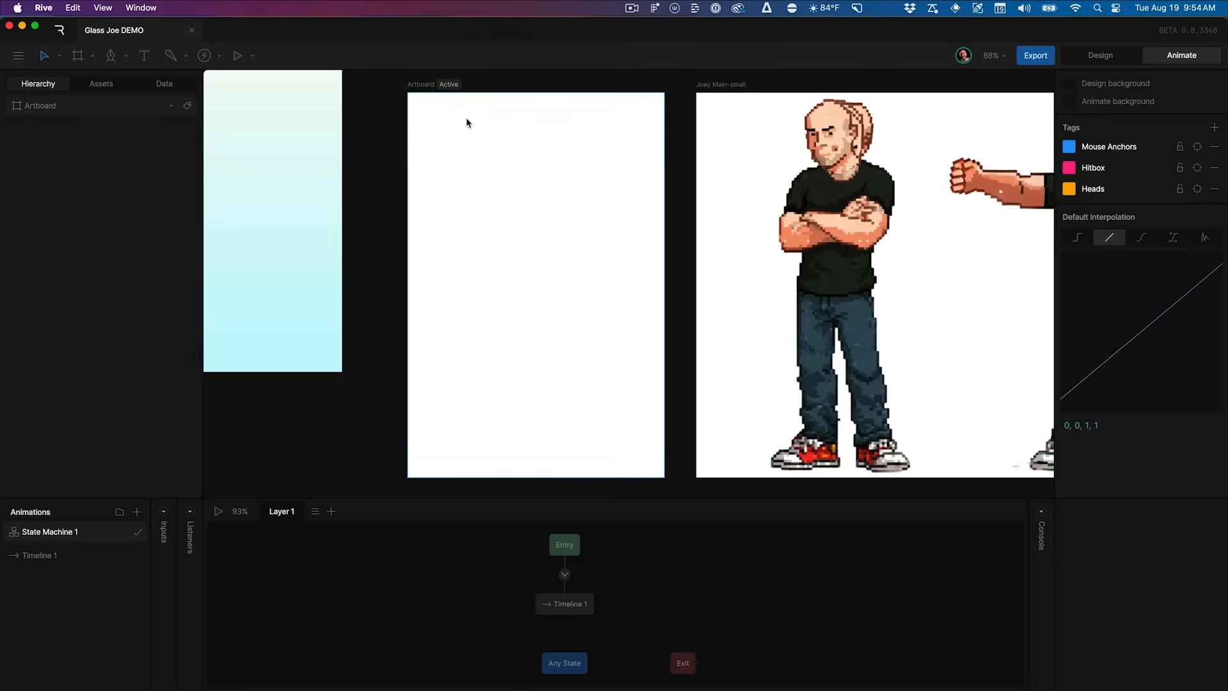
Rename the new white artboard as Joey
scroll(470, 113, "right", 2)
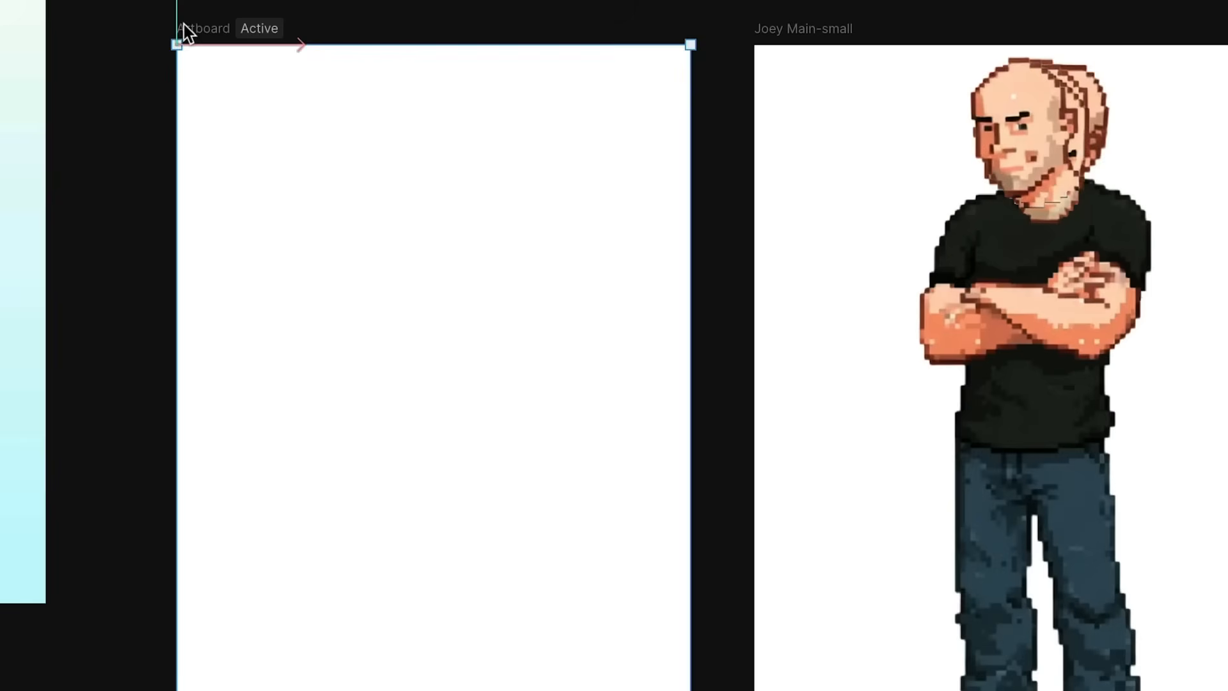
double_click(396, 85)
type("Joey")
key("Return")
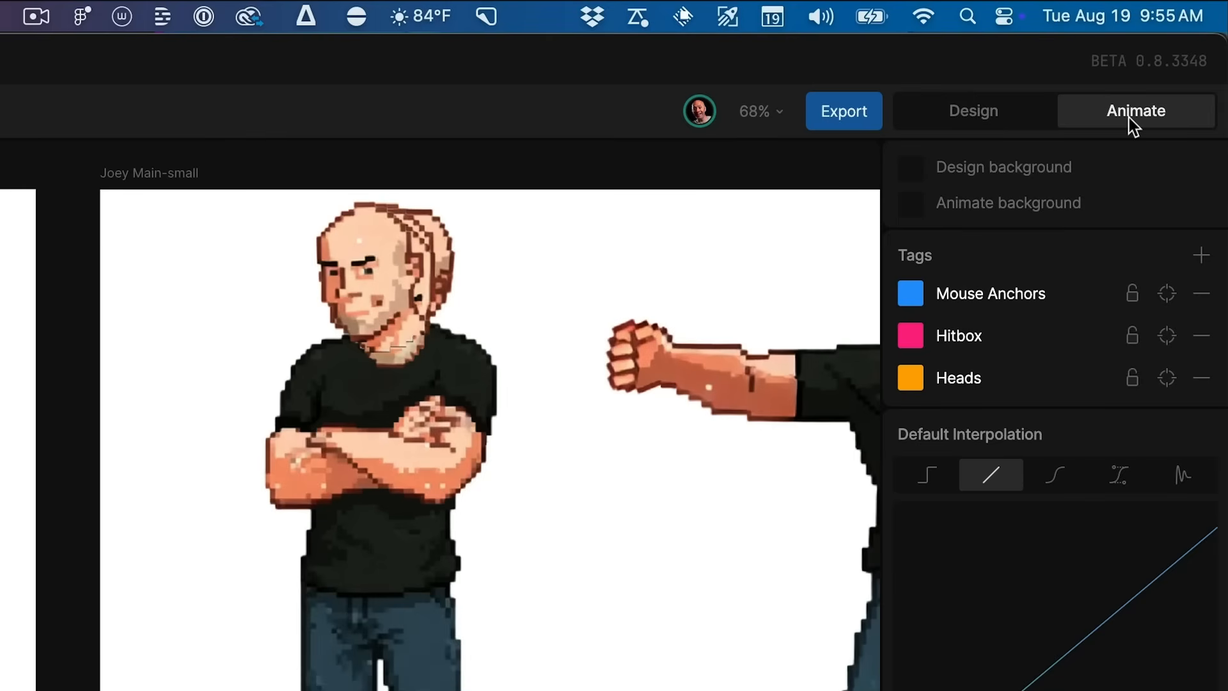
In Design mode, add a new tag to Head-DL, Head-DM, Head-UM, Head-ML, Head-UL and Head-MC on the Joey Main-small artboard
left_click(991, 118)
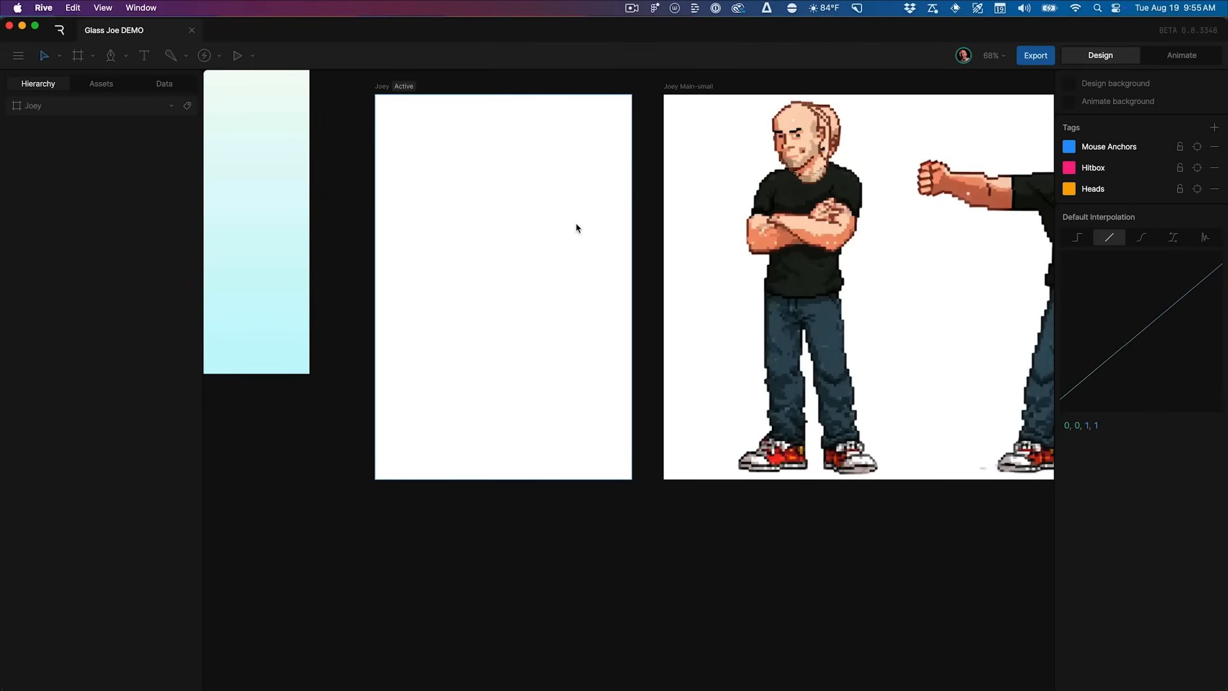
left_click(883, 273)
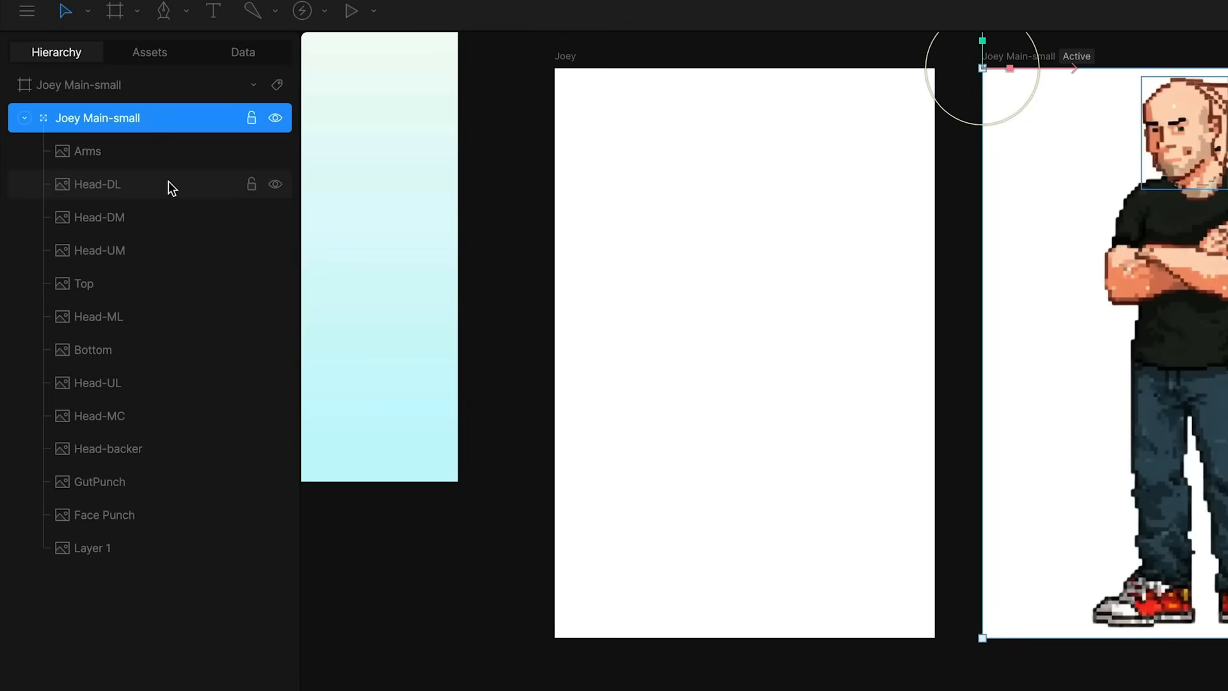
left_click(114, 173)
left_click(137, 216, "shift")
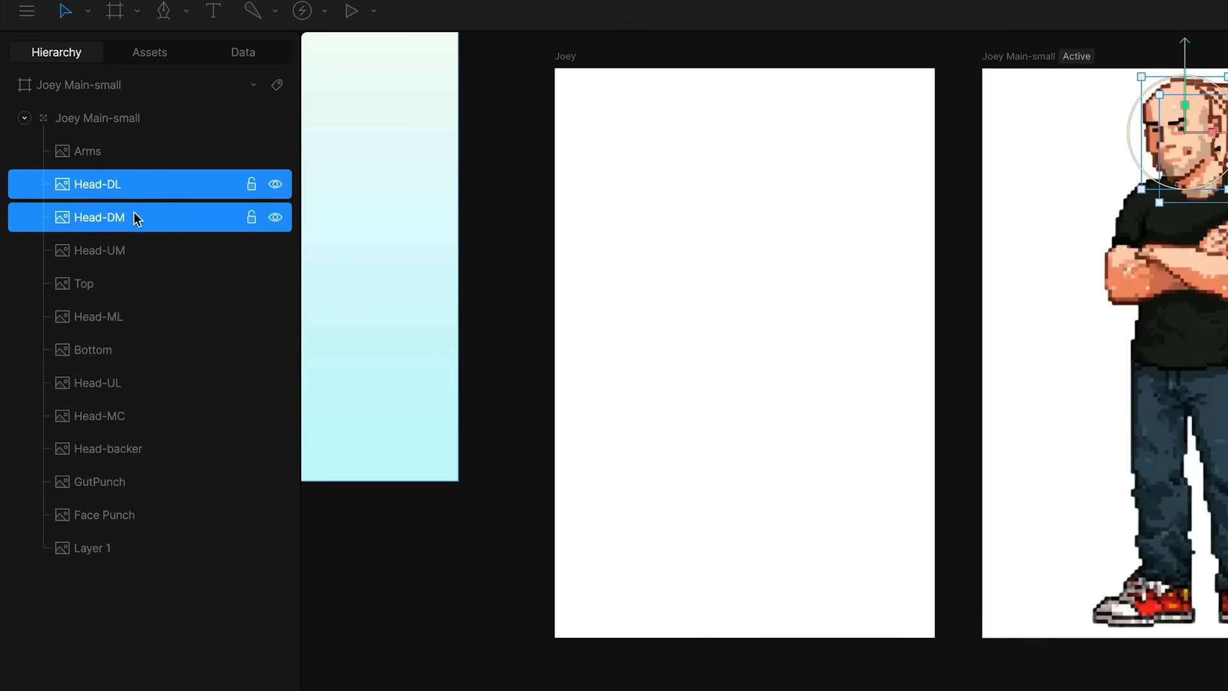
left_click(137, 250, "shift")
left_click(165, 316, "shift")
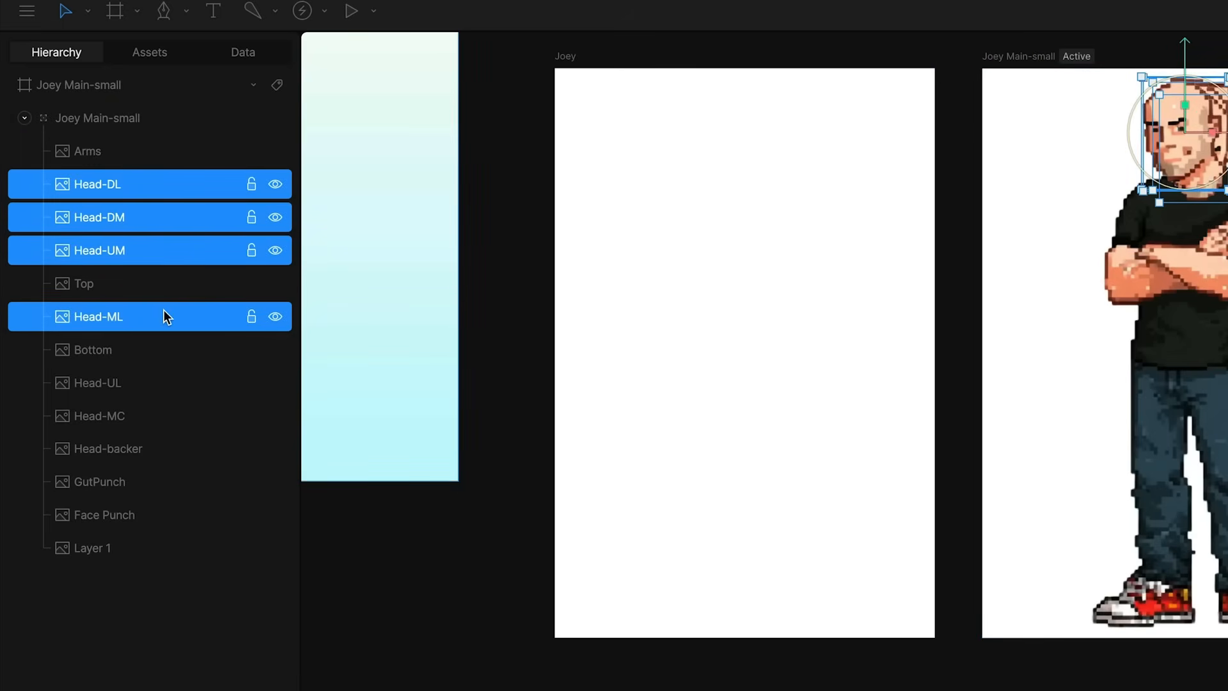
left_click(169, 382, "shift")
left_click(159, 415, "shift")
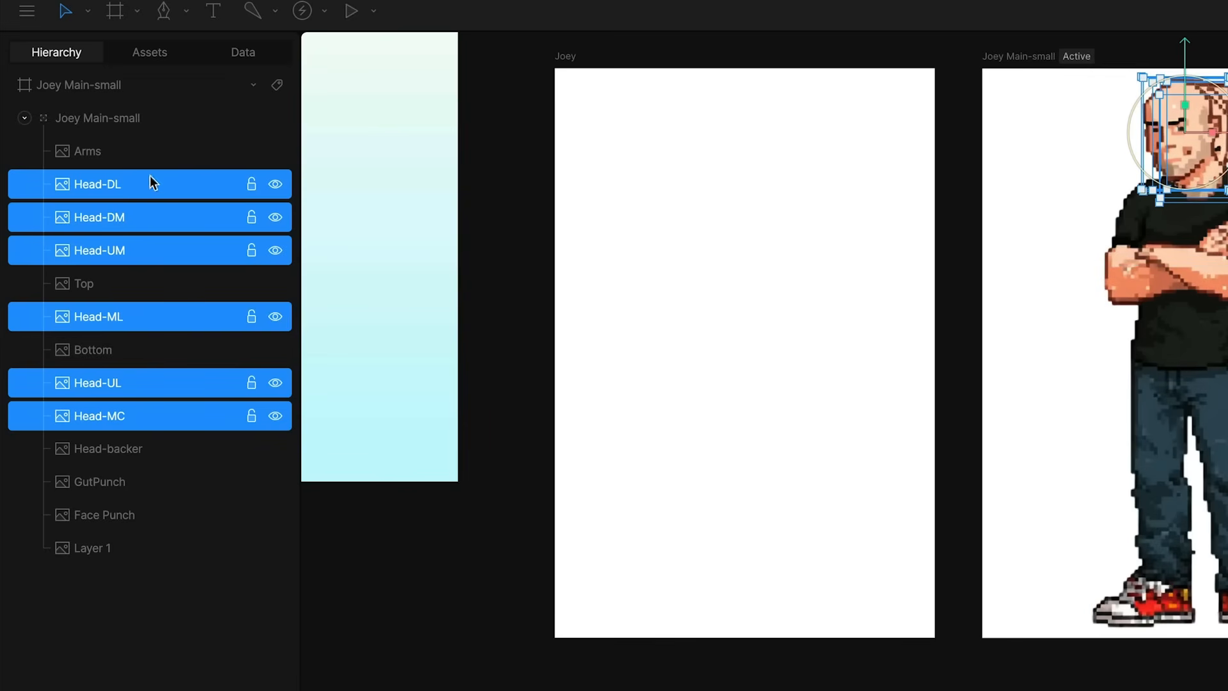
right_click(186, 382)
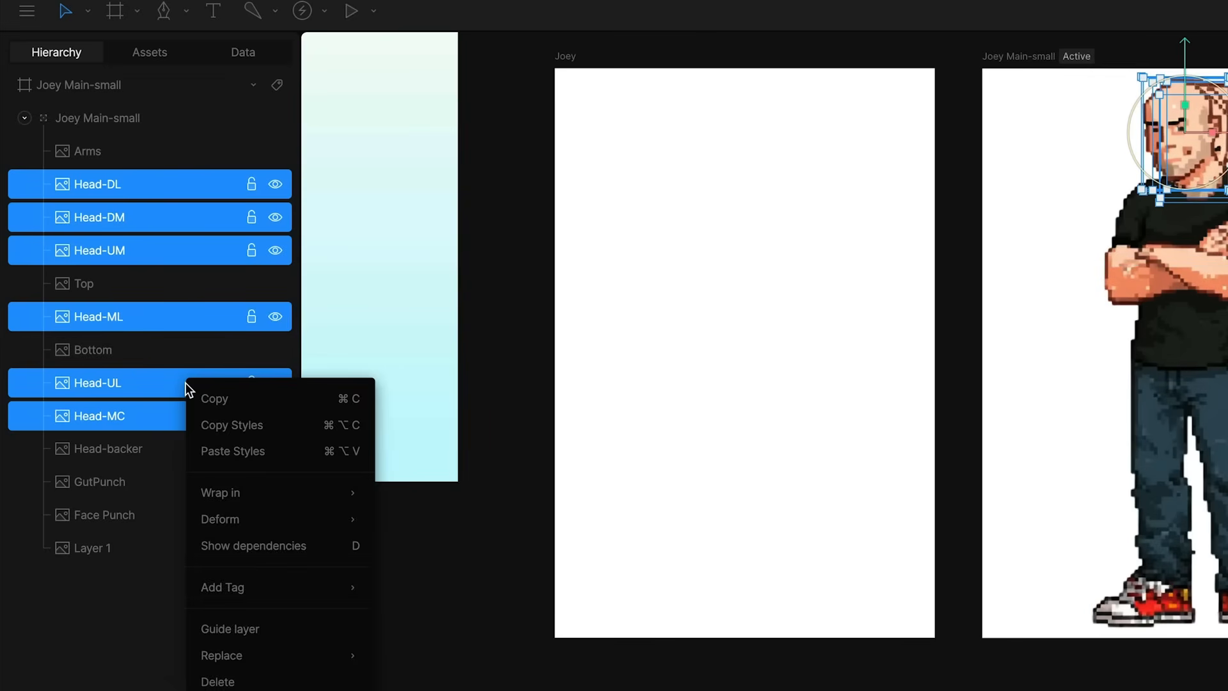
mouse_move(261, 586)
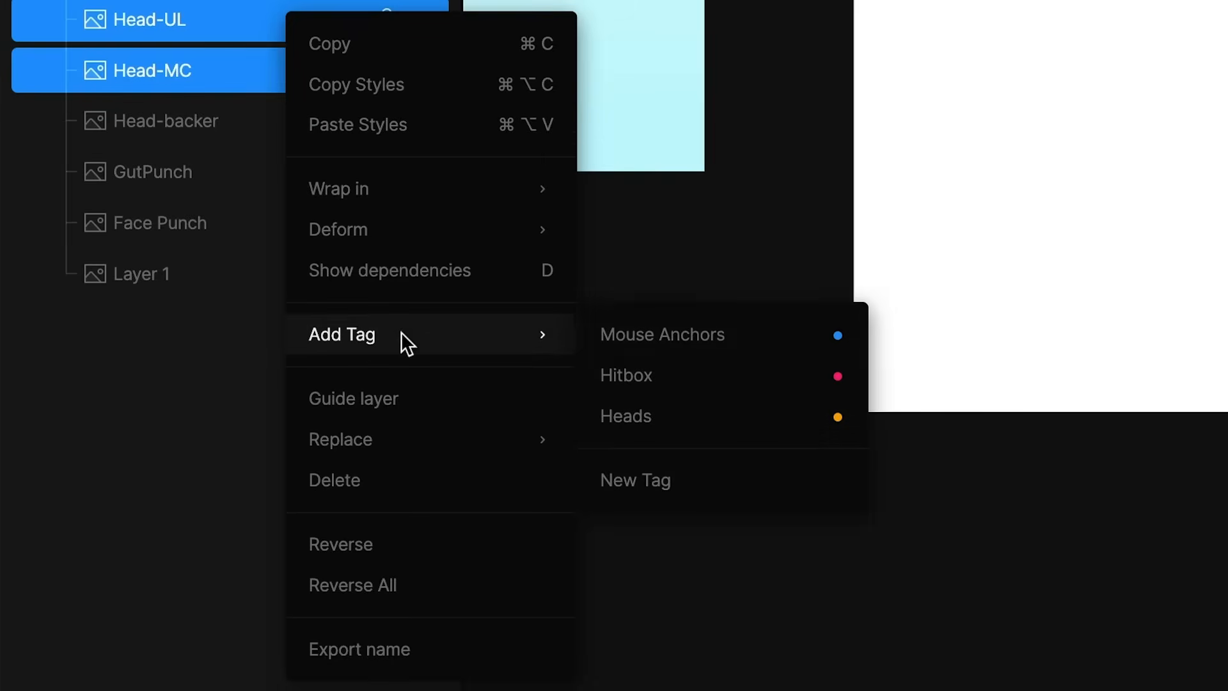
left_click(702, 474)
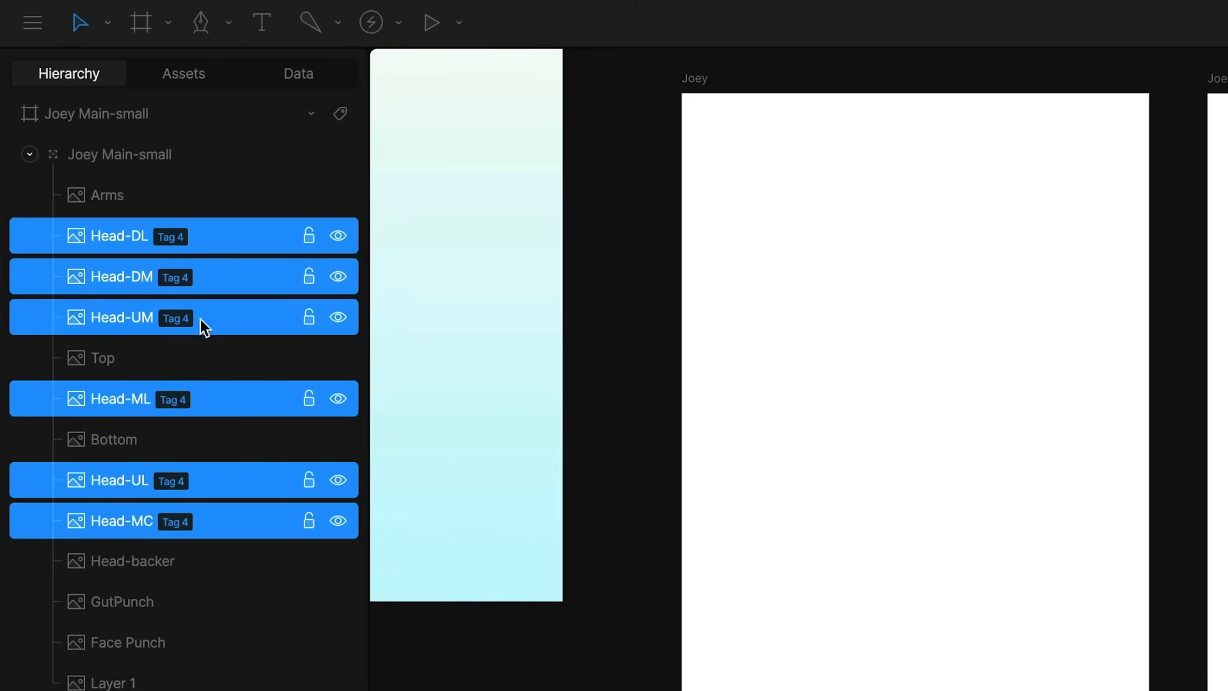
Rename the Tag 4 tag as Heads and change its colour to bright green
key("Escape")
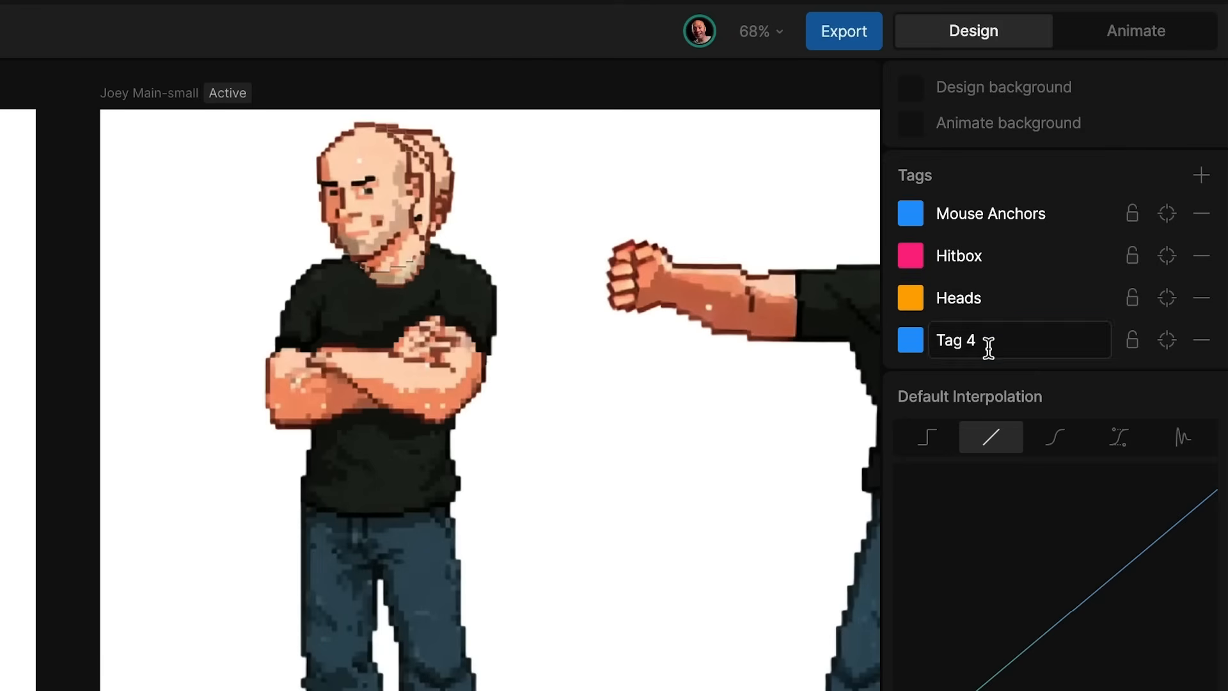
double_click(1108, 210)
type("Heads")
left_click(916, 341)
left_click(727, 323)
left_click_drag(820, 106, 877, 79)
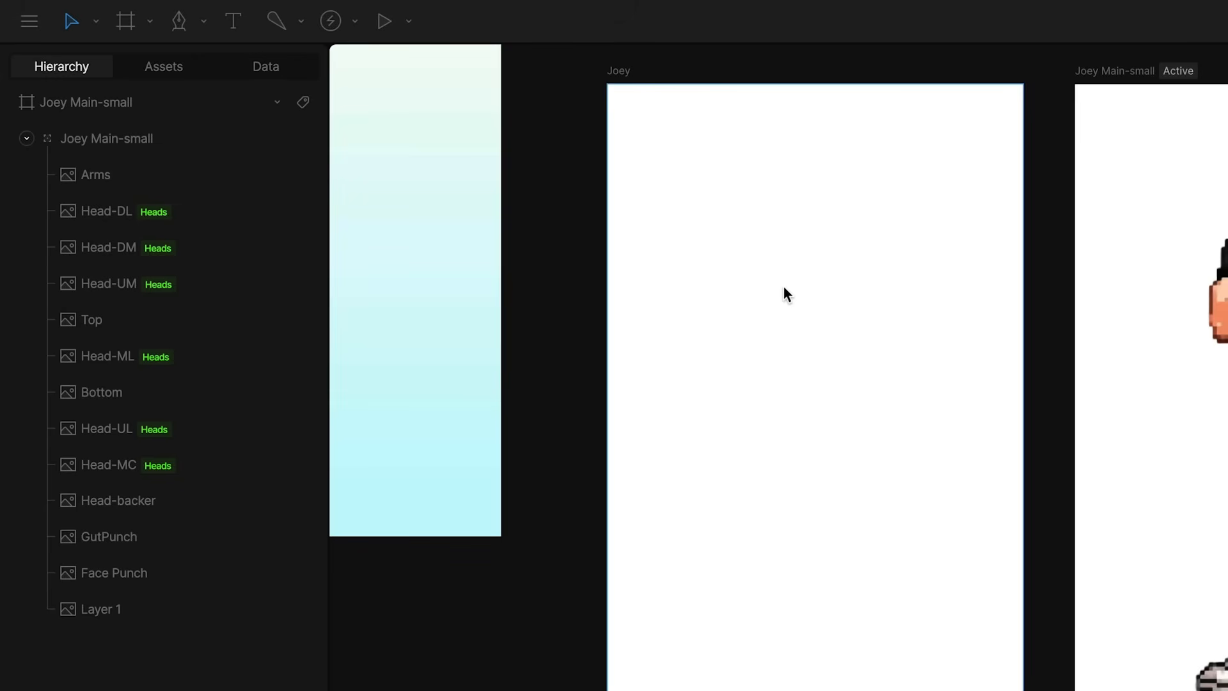
Copy the Arms, Top, Bottom and Head-backer images into the Joey artboard and position the body slightly left of its centre
left_click(162, 172)
left_click(168, 318, "shift")
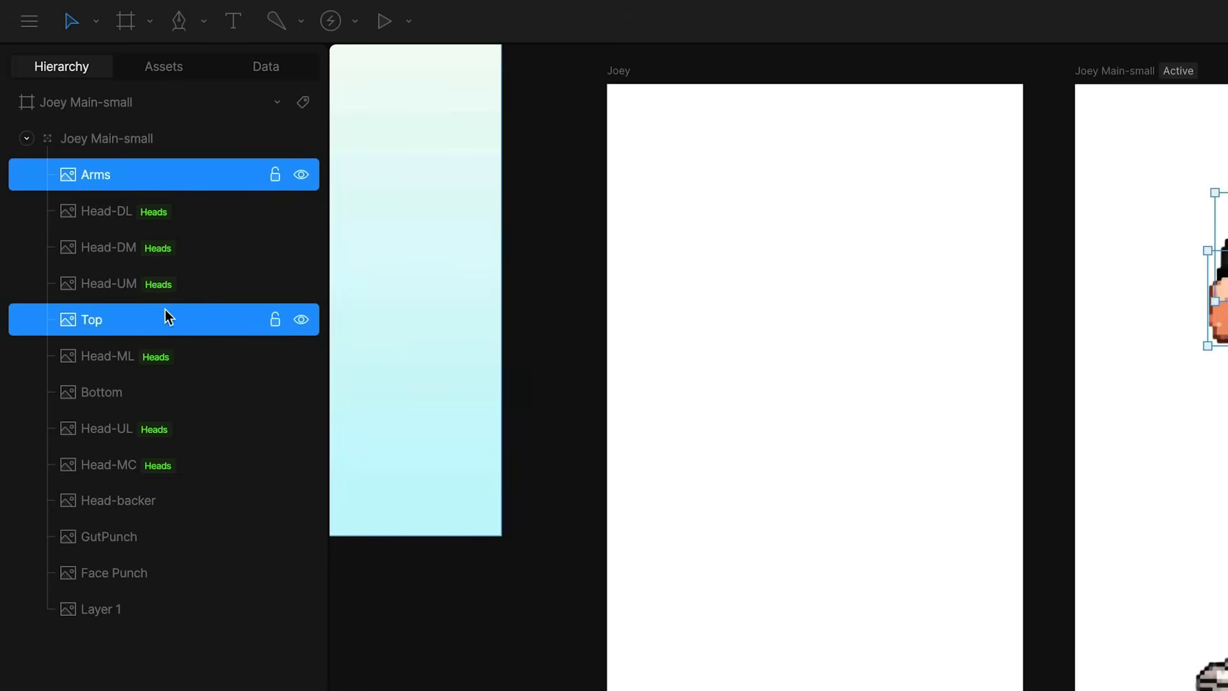
left_click(150, 392, "shift")
left_click(191, 504, "shift")
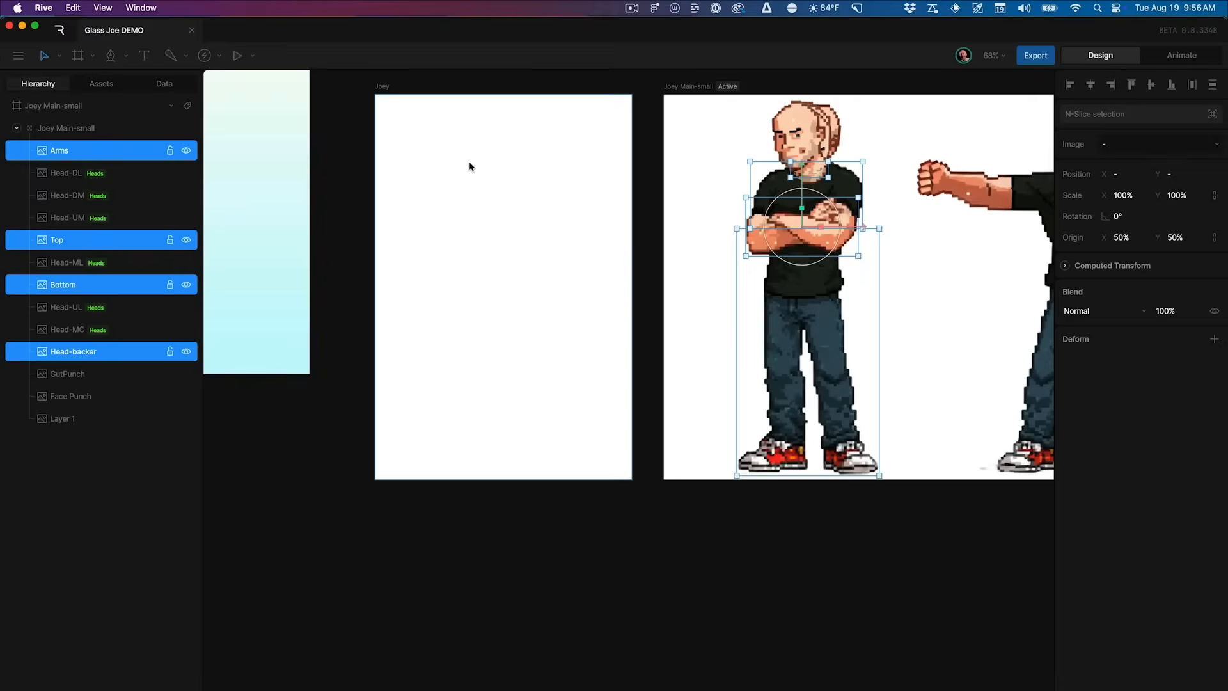
left_click(763, 204)
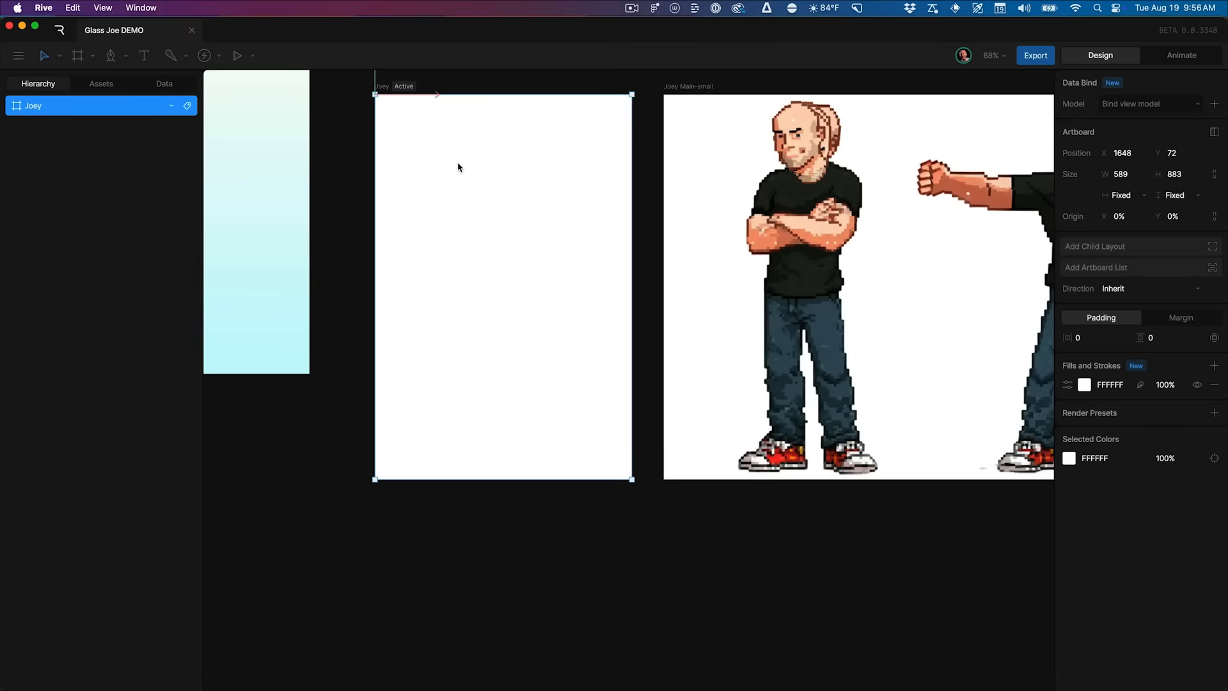
key("super+v")
left_click_drag(536, 354, 504, 356)
left_click(540, 646)
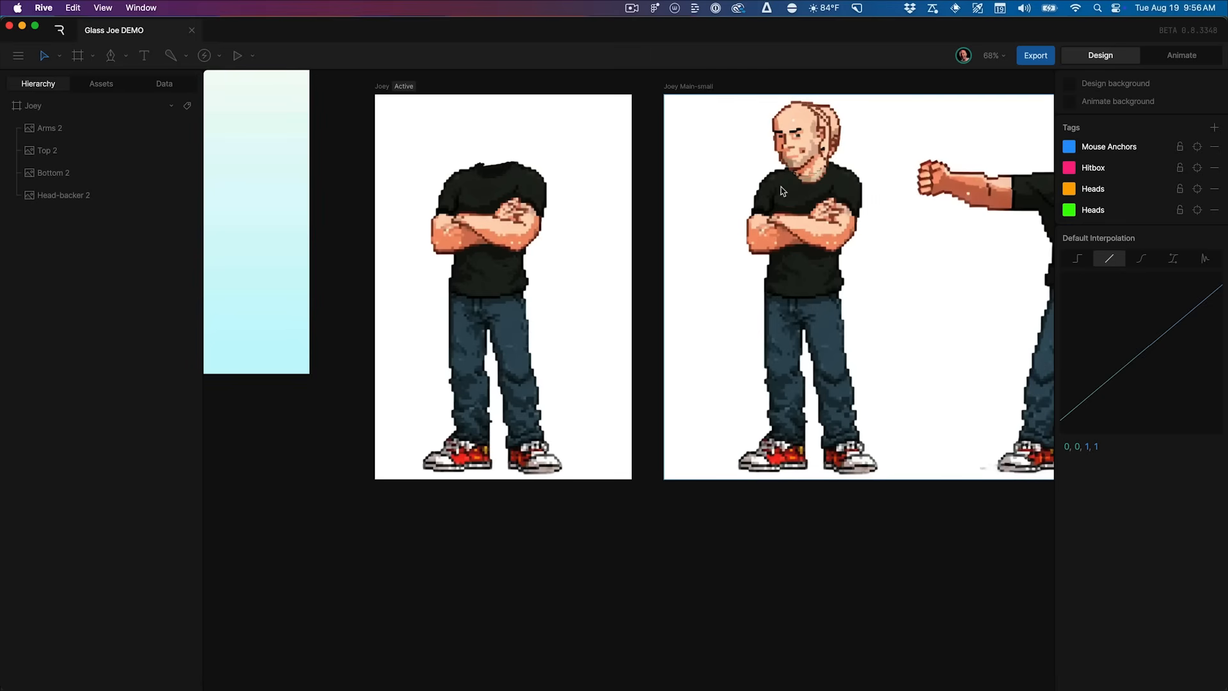
Copy the Head-MC image from the Joey Main-small artboard into the Joey artboard
left_click(666, 89)
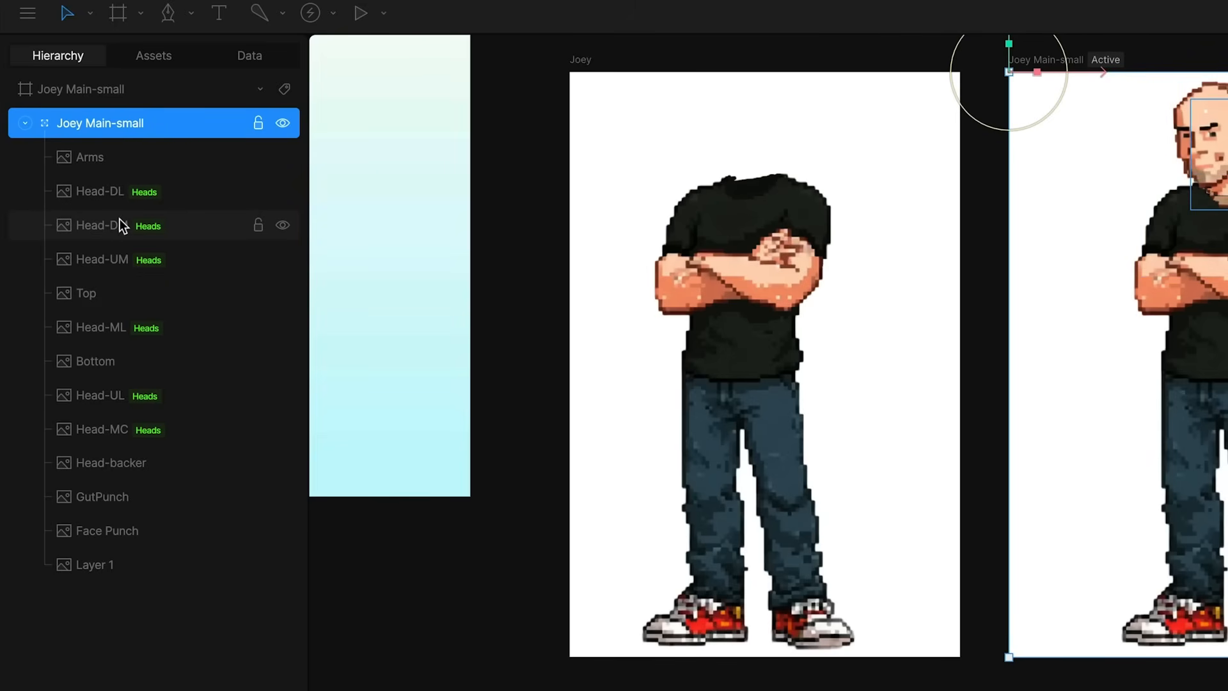
left_click(120, 322)
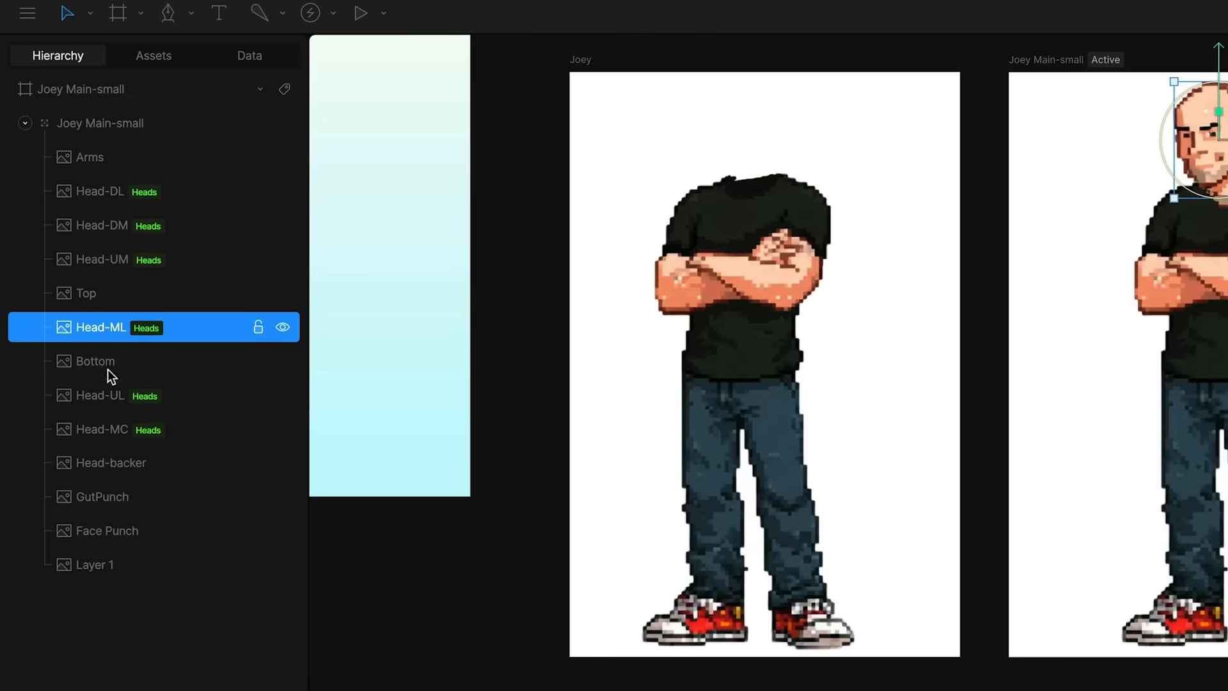
left_click(110, 426)
key("super+c")
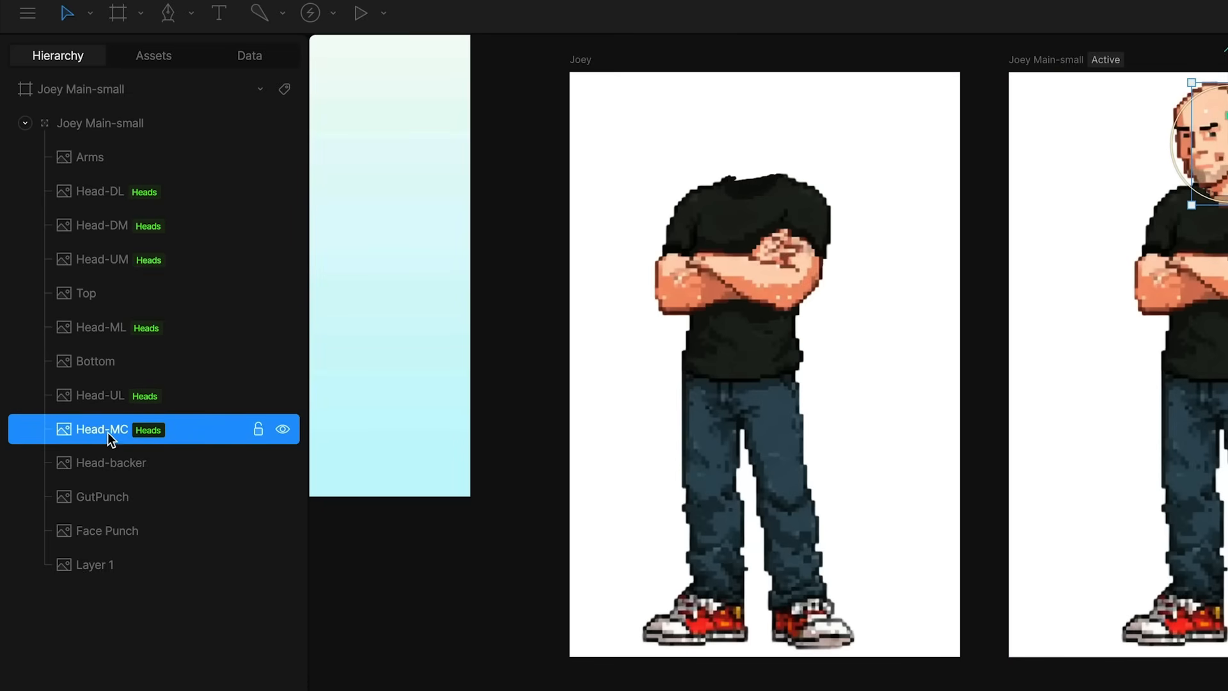
left_click(882, 251)
key("super+v")
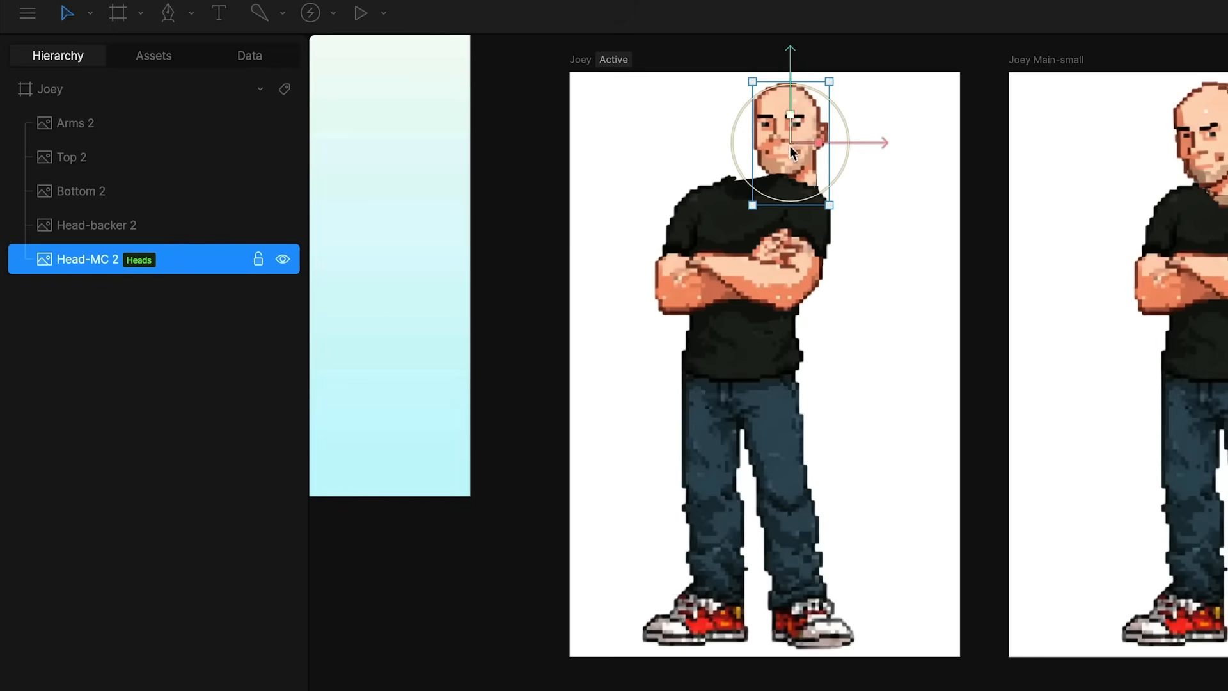
Reorder Head-MC 2 between Top 2 and Bottom 2 and shift the head left to sit on the neck
left_click_drag(94, 265, 99, 187)
left_click_drag(889, 140, 838, 140)
left_click(900, 129)
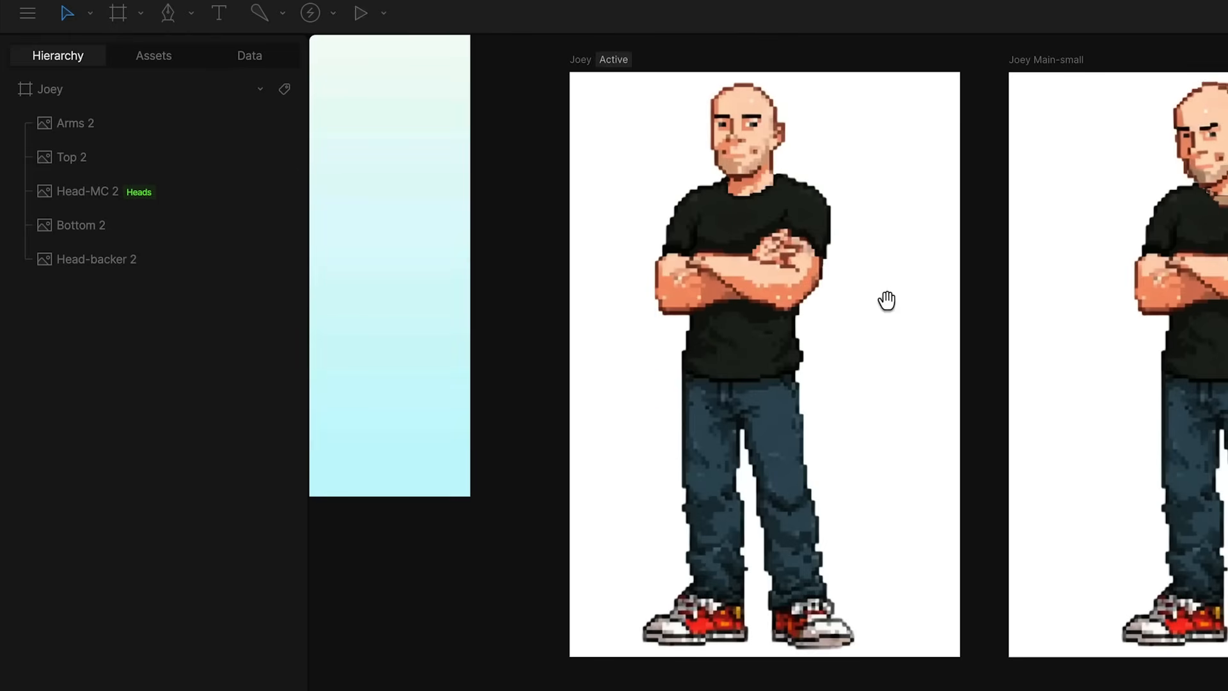
Switch to Animate mode and rename Timeline 1 as Idle
left_click_drag(886, 299, 963, 348)
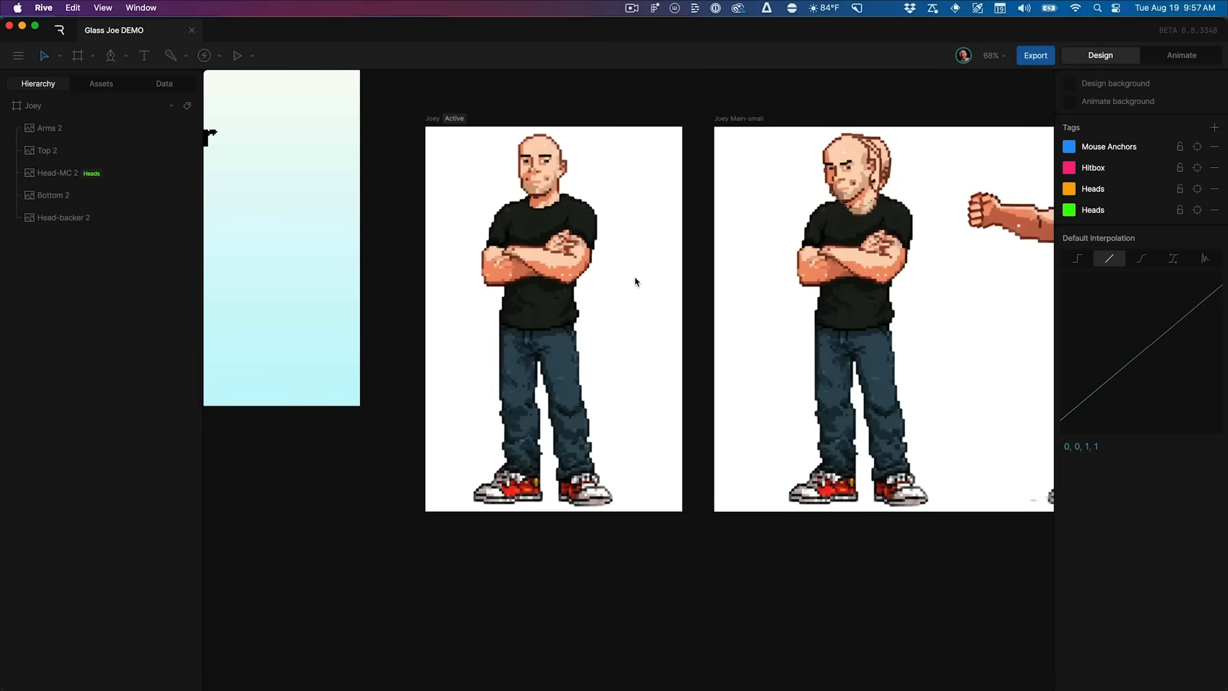
key("Tab")
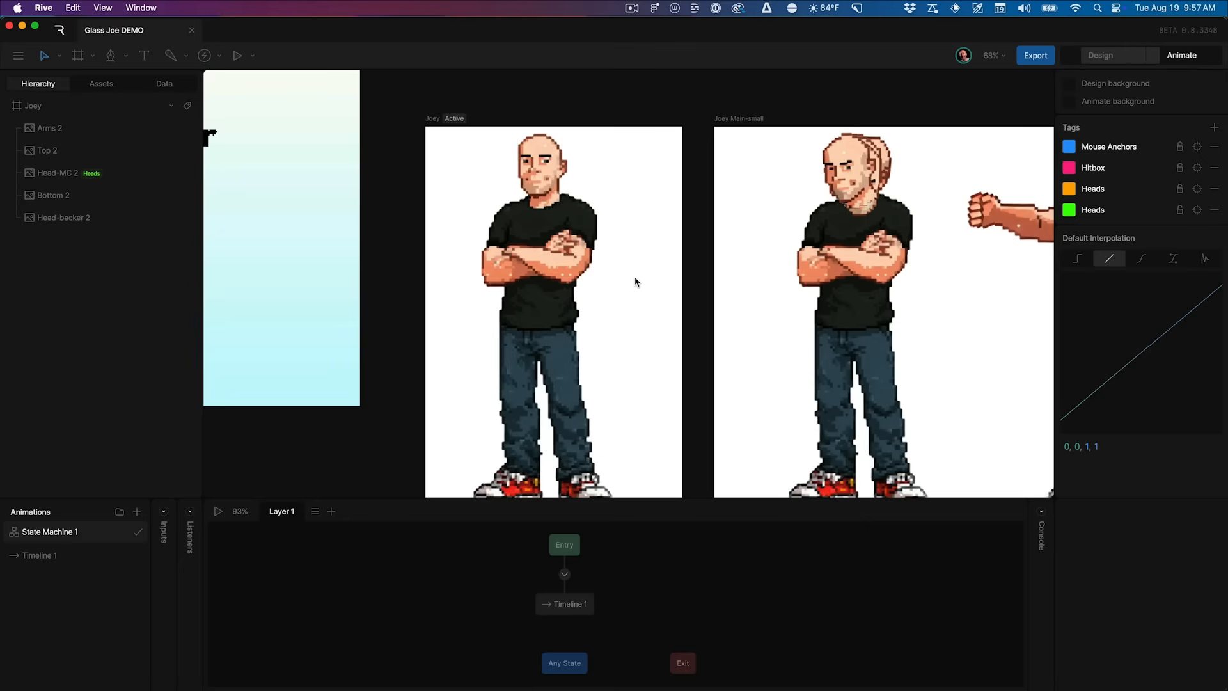
scroll(570, 346, "down", 2)
left_click(69, 557)
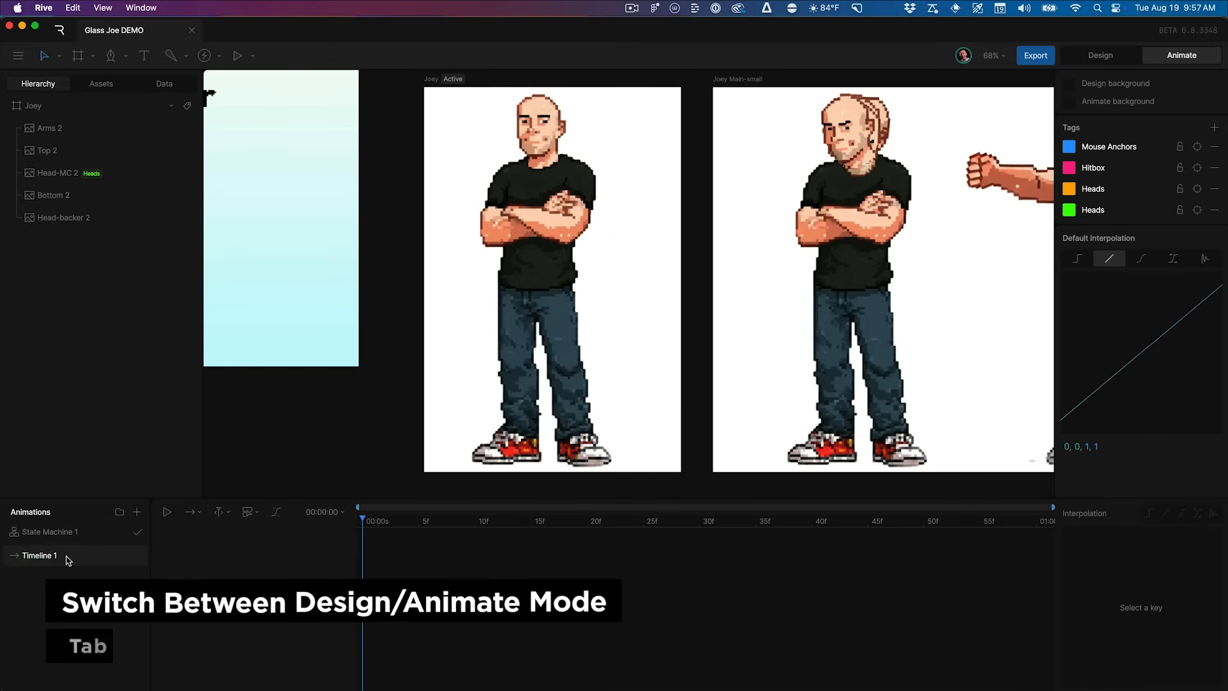
double_click(62, 556)
type("Idle")
key("Return")
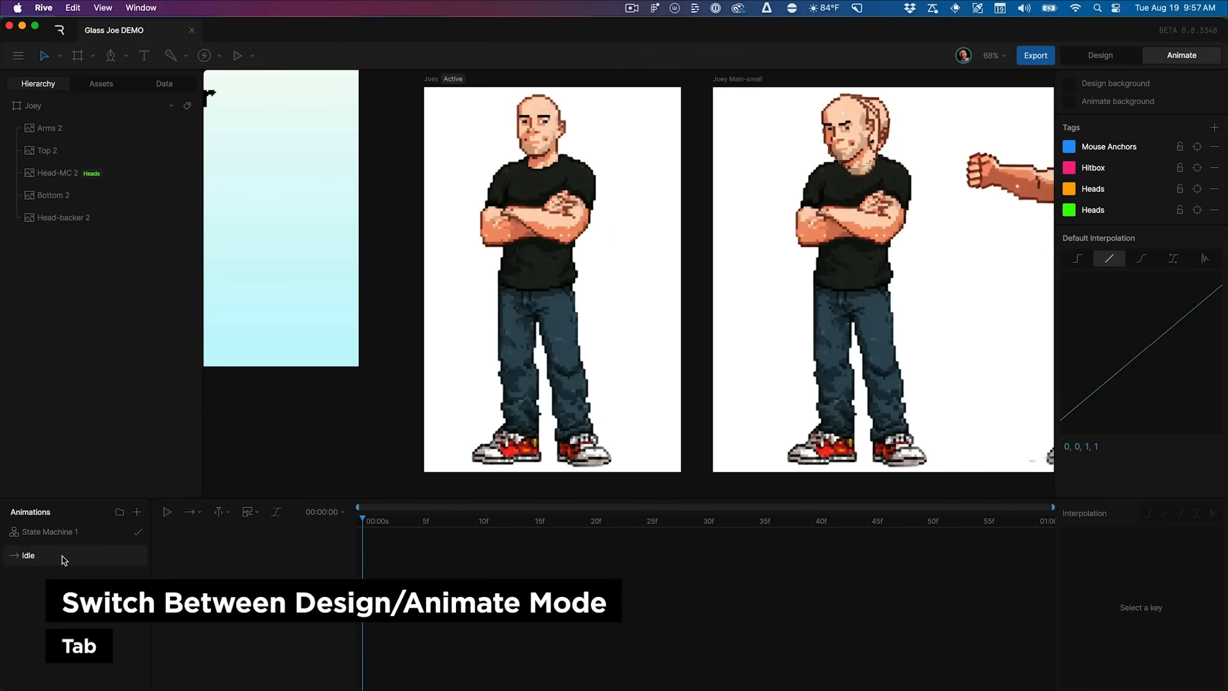
Key the Y position of Arms 2, Top 2 and Head-MC 2 at the start of the Idle timeline
left_click(125, 132)
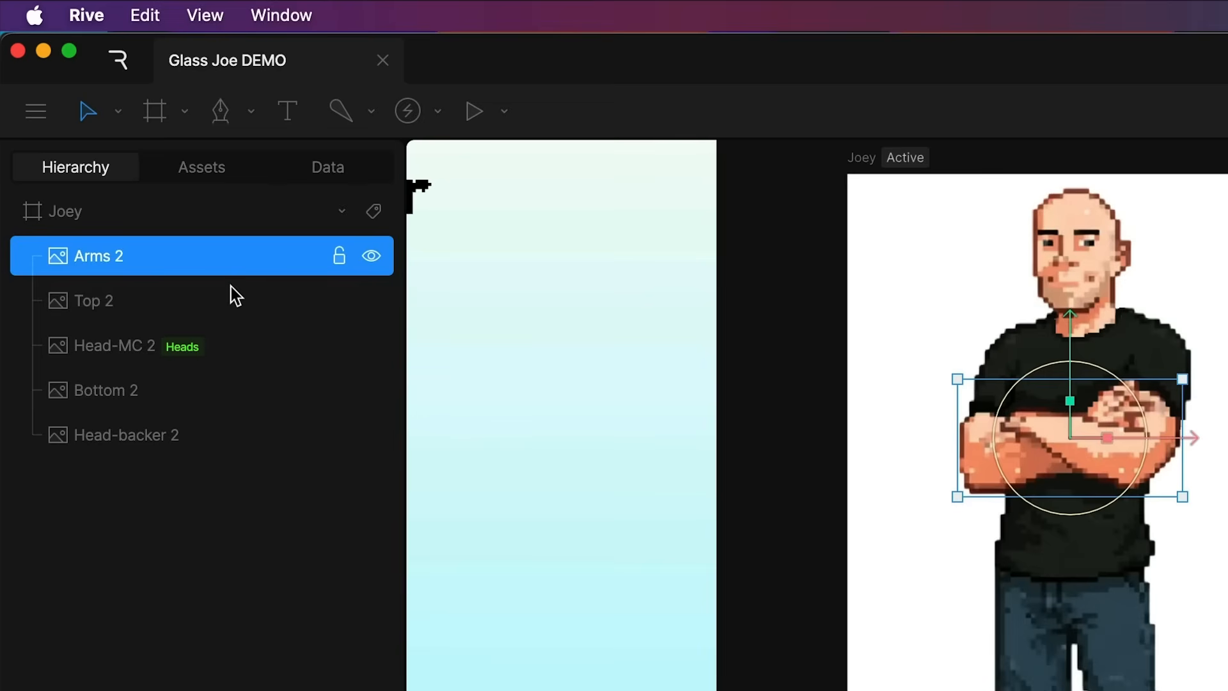
left_click(230, 291, "shift")
left_click(255, 337, "shift")
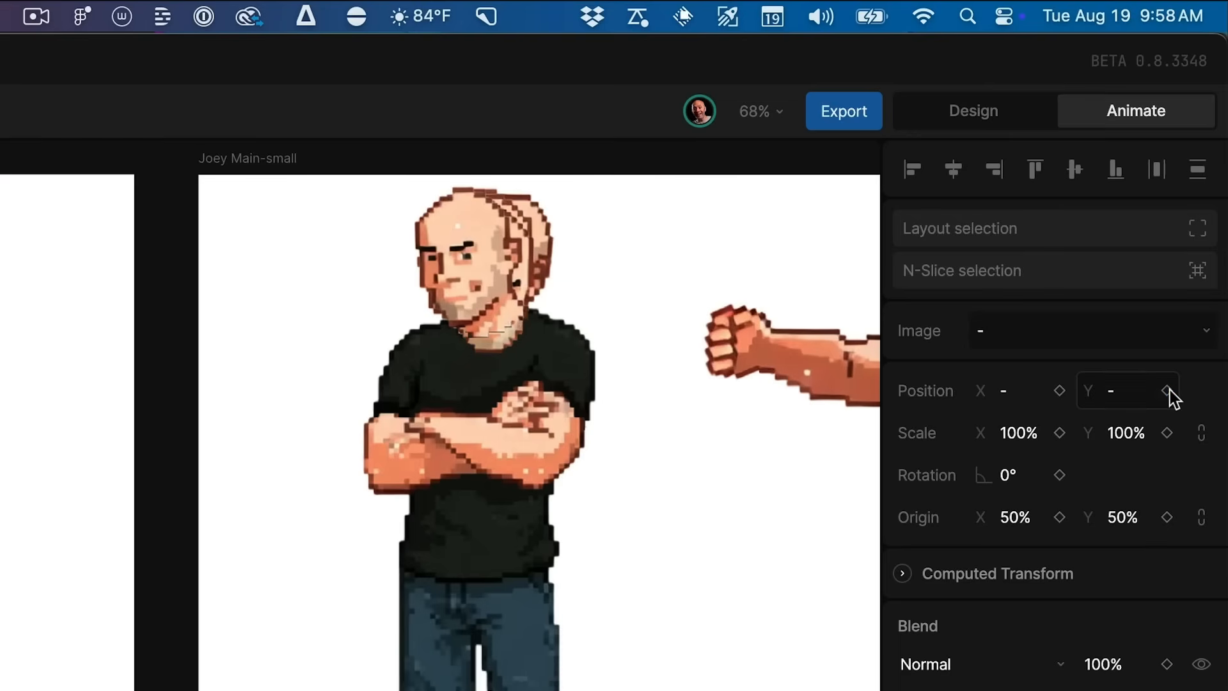
left_click(1197, 195)
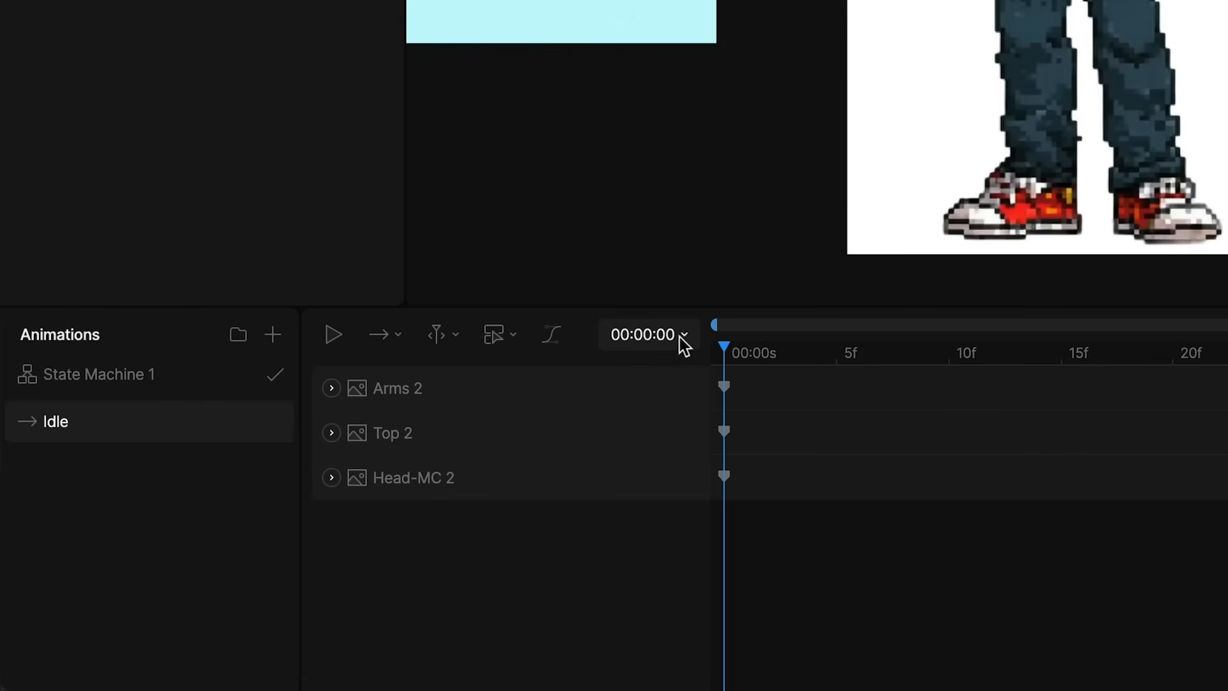
Set the Idle timeline's duration to 4 seconds and its snap keys to 12 fps, with Quantize enabled
left_click(339, 515)
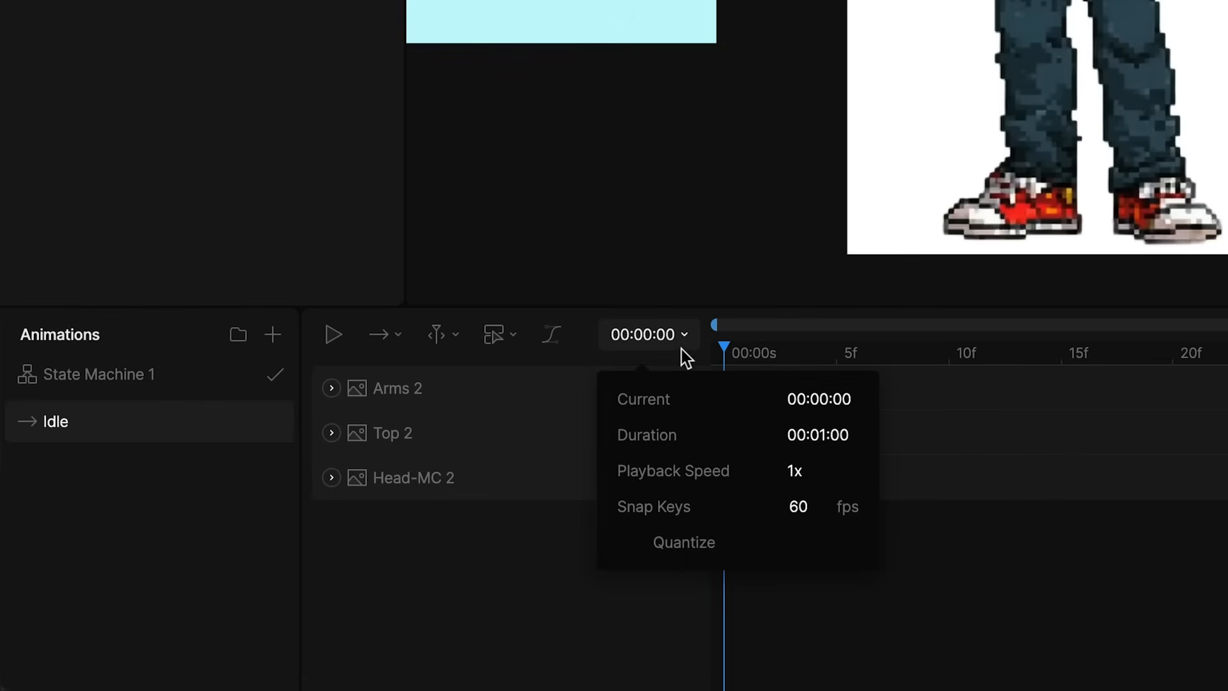
left_click(822, 432)
type("4.00")
key("Tab")
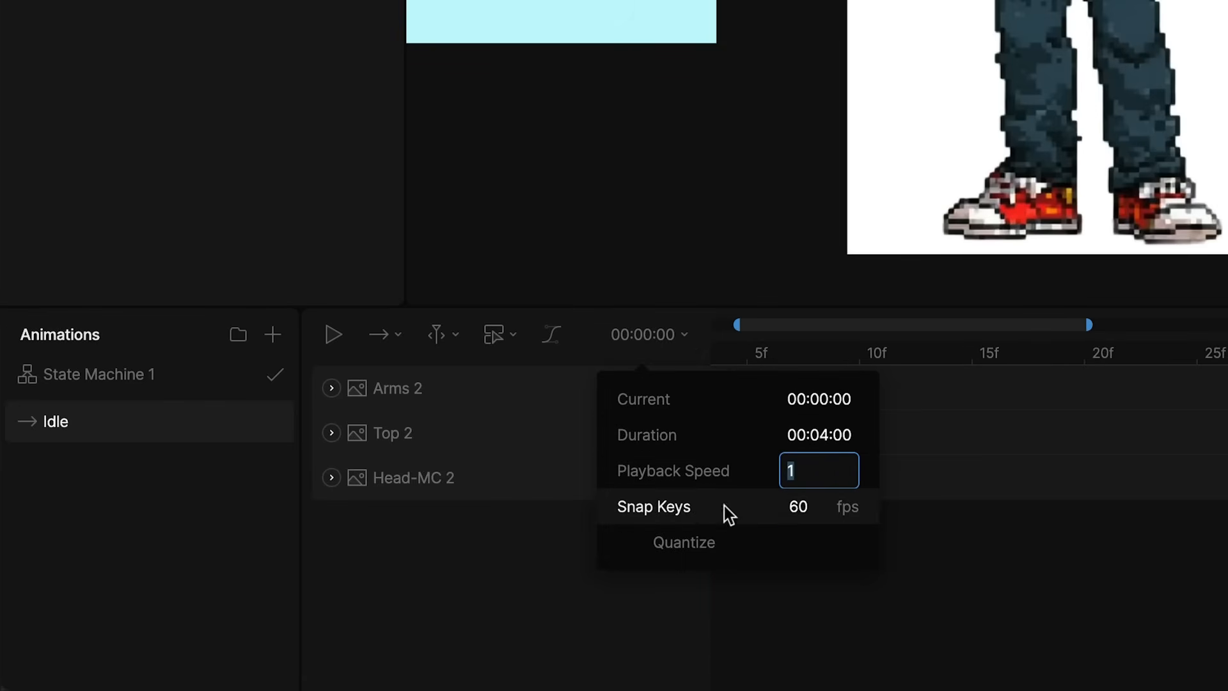
left_click(800, 515)
type("12")
key("Tab")
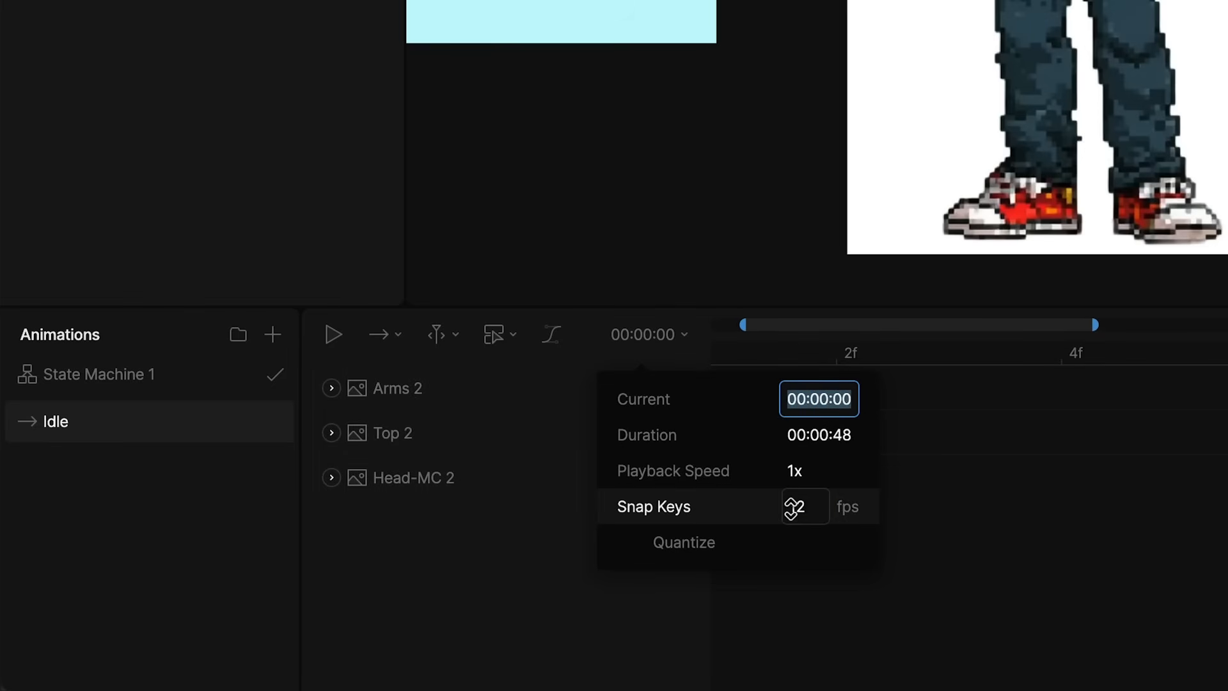
left_click(805, 542)
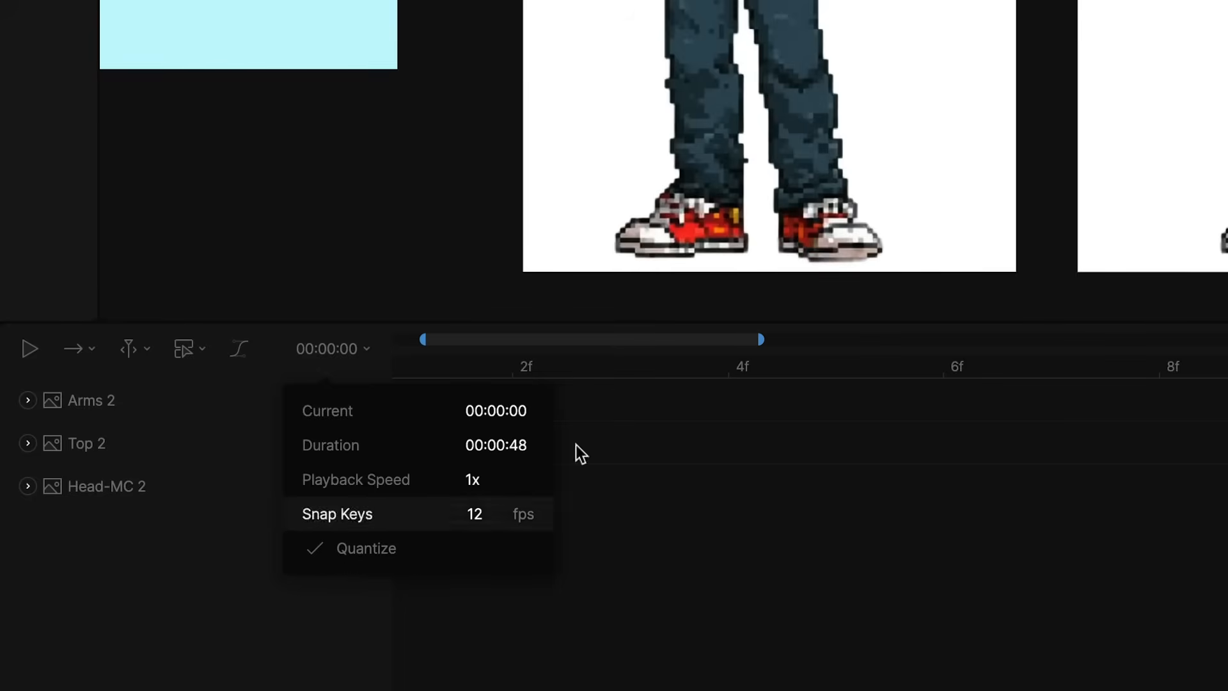
left_click(643, 481)
At frame 10 of the Idle timeline, nudge Arms 2, Top 2 and Head-MC 2 up 10 pixels together to key their raised position
scroll(463, 543, "left", 2)
left_click_drag(535, 505, 1112, 498)
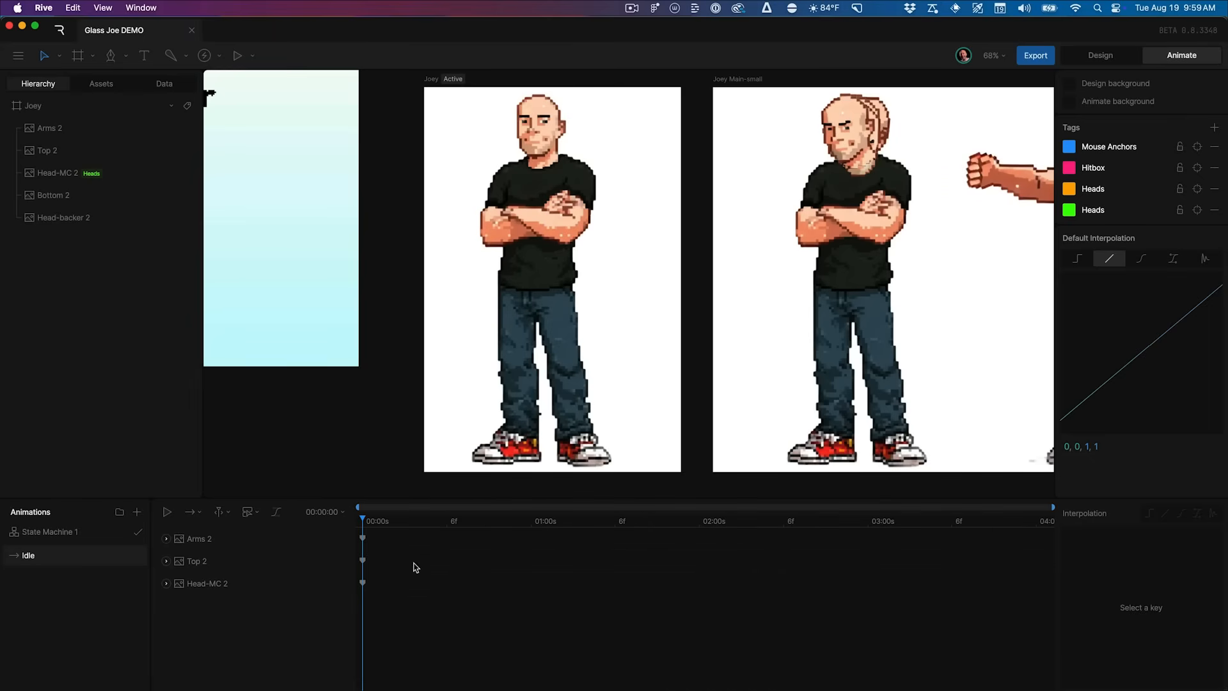
left_click(486, 539)
mouse_move(512, 527)
left_mouse_down()
mouse_move(562, 525)
mouse_move(490, 525)
mouse_move(505, 528)
left_mouse_up()
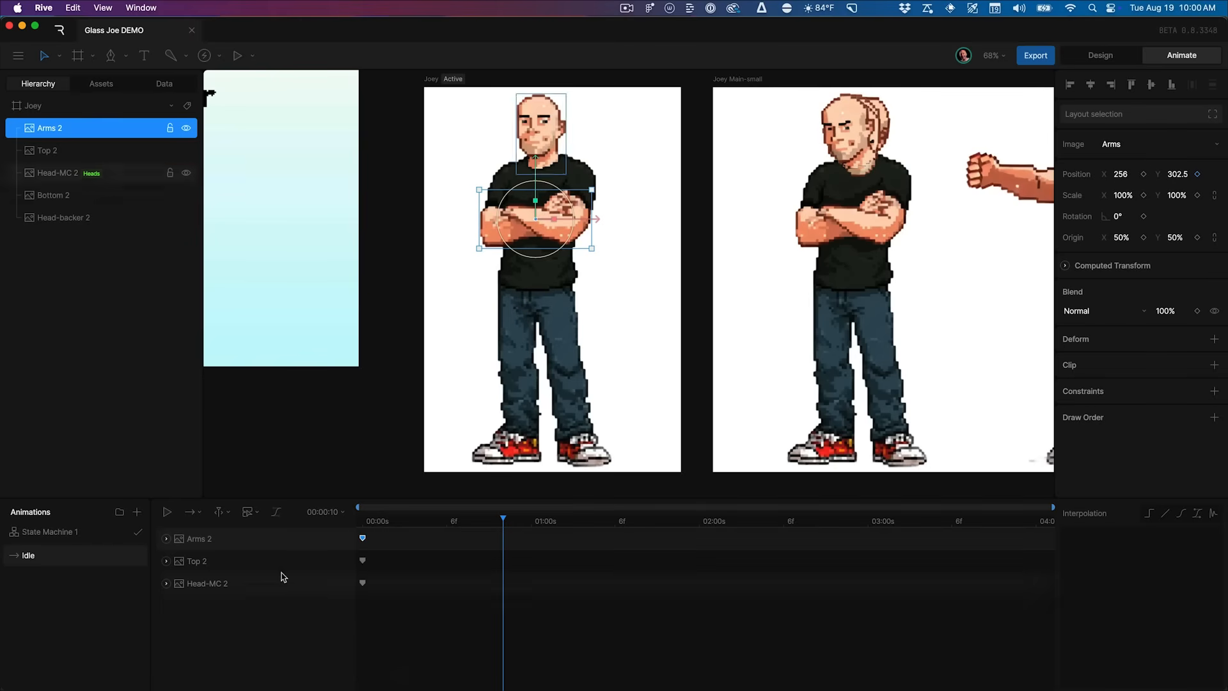
left_click(259, 583, "shift")
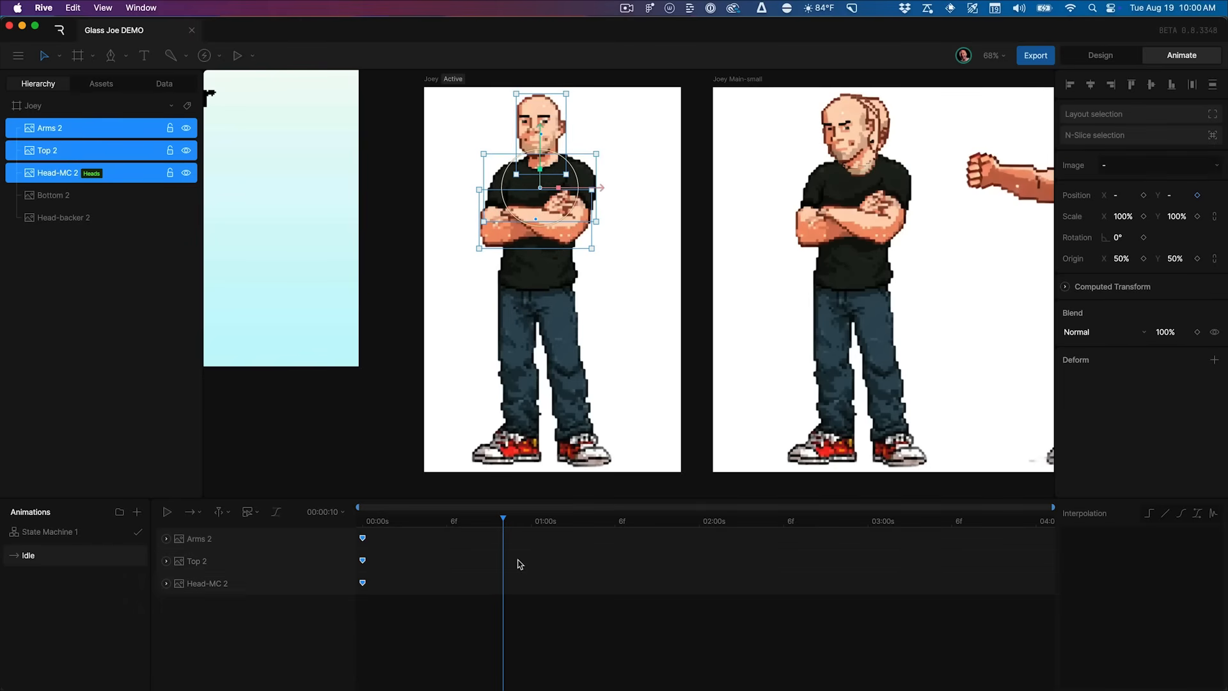
key("shift+Up")
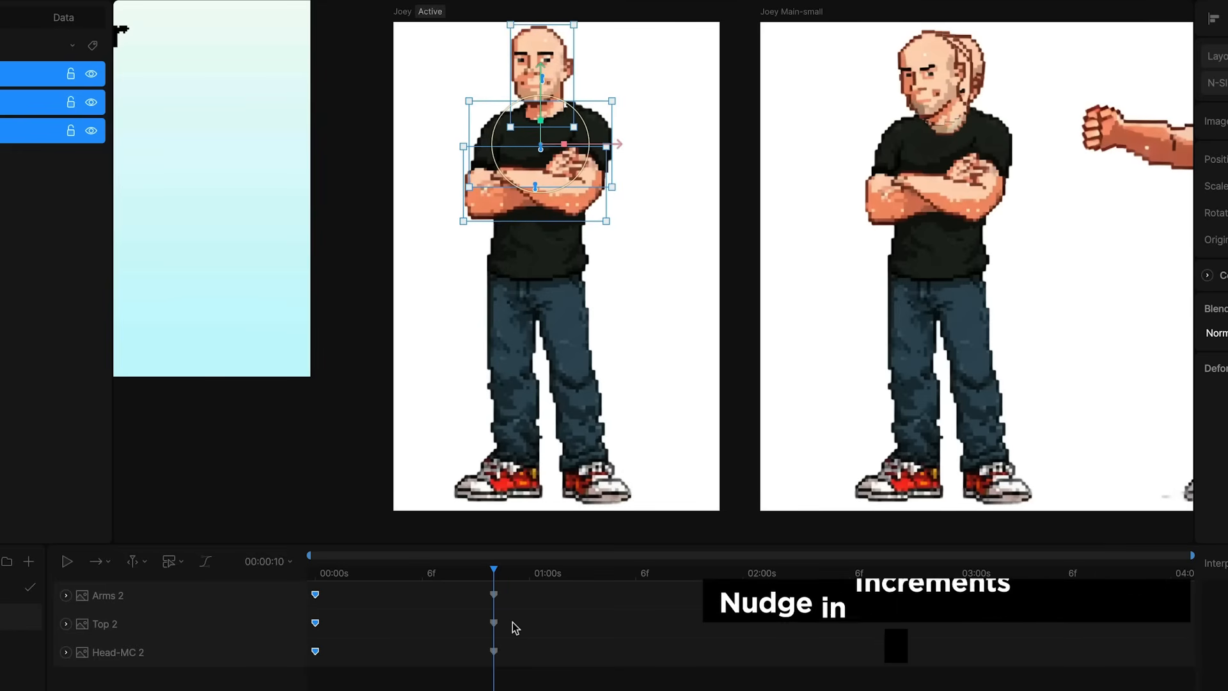
At frame 10 of the Idle timeline, nudge Arms 2 slightly further up and lower Head-MC 2 by 5 pixels
left_click(187, 595)
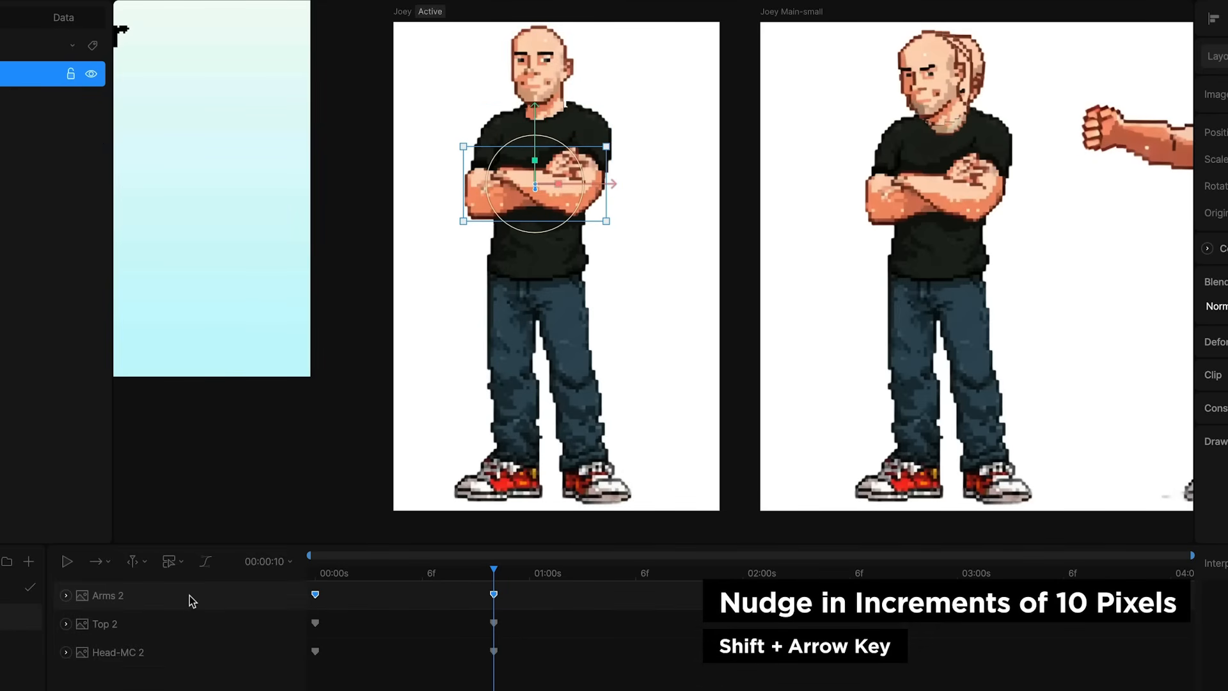
key("shift+Up")
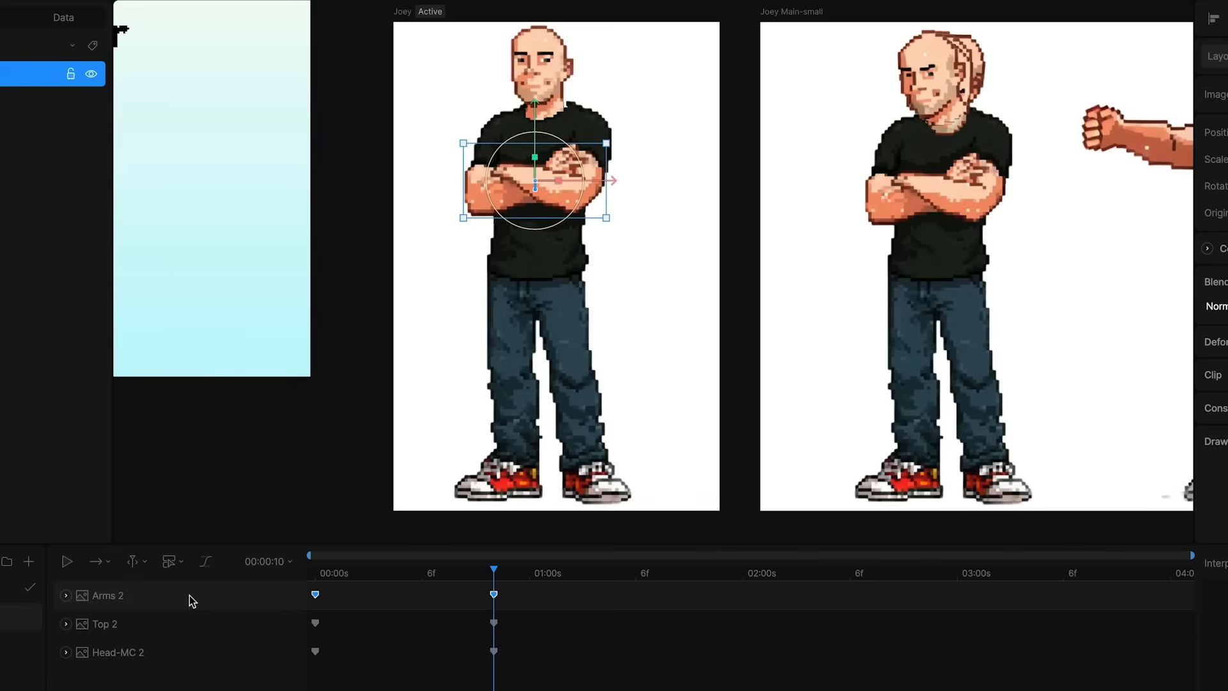
left_click(166, 653)
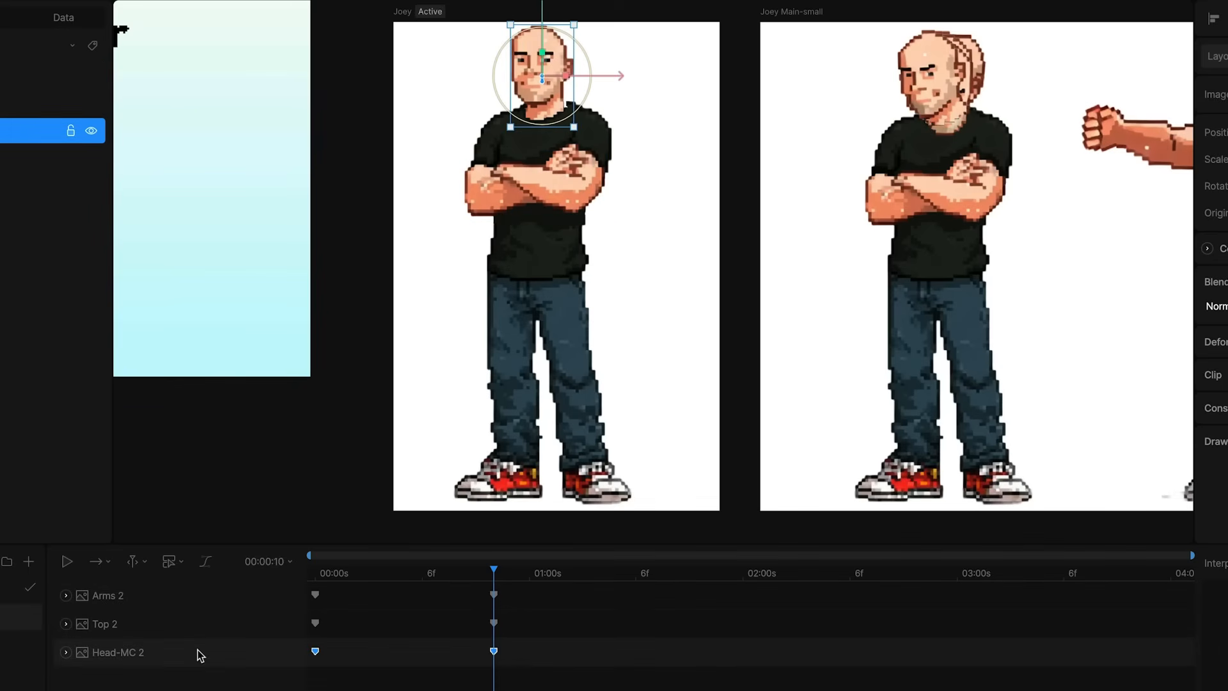
key("Down")
key("Down")
key("Down")
key("Down")
key("Down")
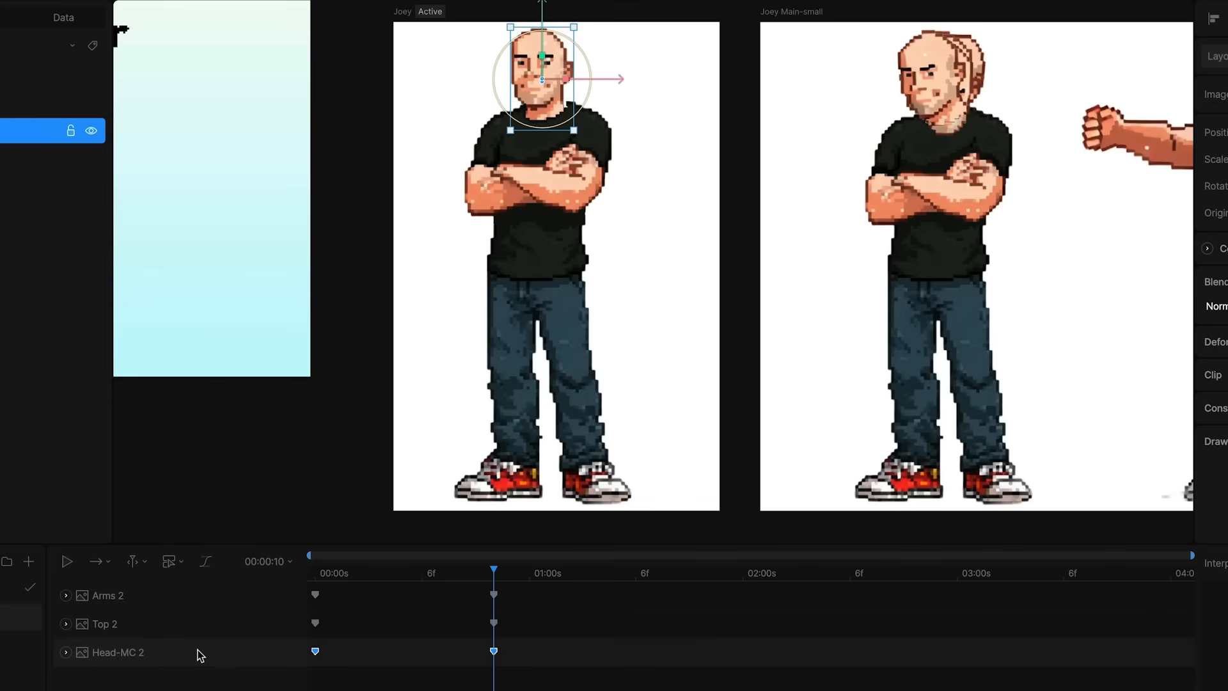
Copy the starting keys of Arms 2, Top 2 and Head-MC 2 to 00:01:08 and play the Idle timeline from its start
left_click_drag(419, 575, 494, 598)
left_click_drag(601, 576, 651, 573)
left_click_drag(333, 594, 278, 679)
key("super+c")
key("super+v")
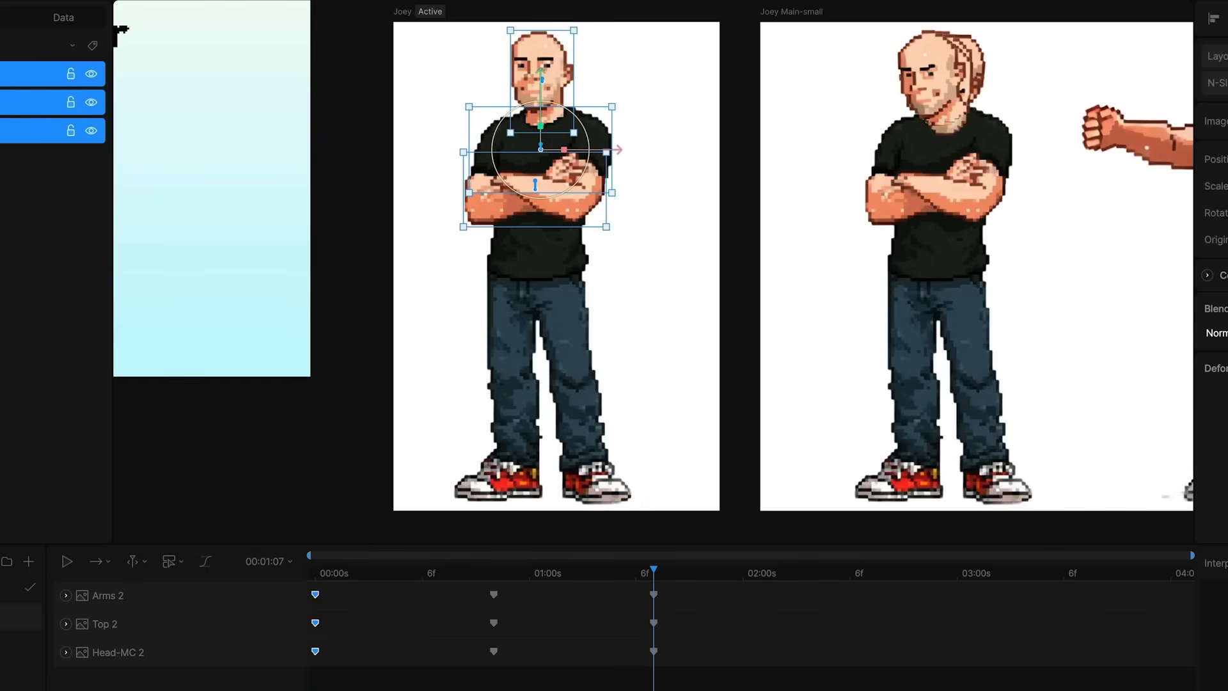
left_click_drag(630, 590, 670, 651)
left_click(672, 667)
left_click(316, 575)
key("space")
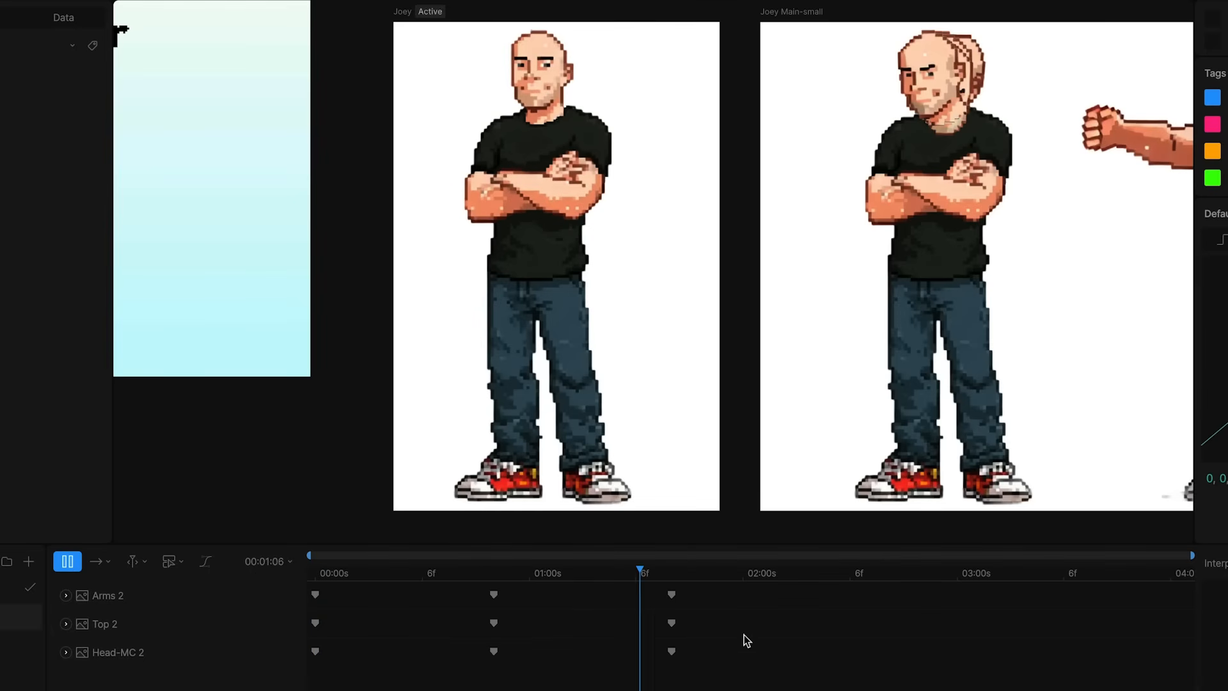
key("space")
Apply cubic interpolation to all Idle keys, lengthen both curve handles for stronger easing, and play back the motion
left_click_drag(758, 590, 268, 675)
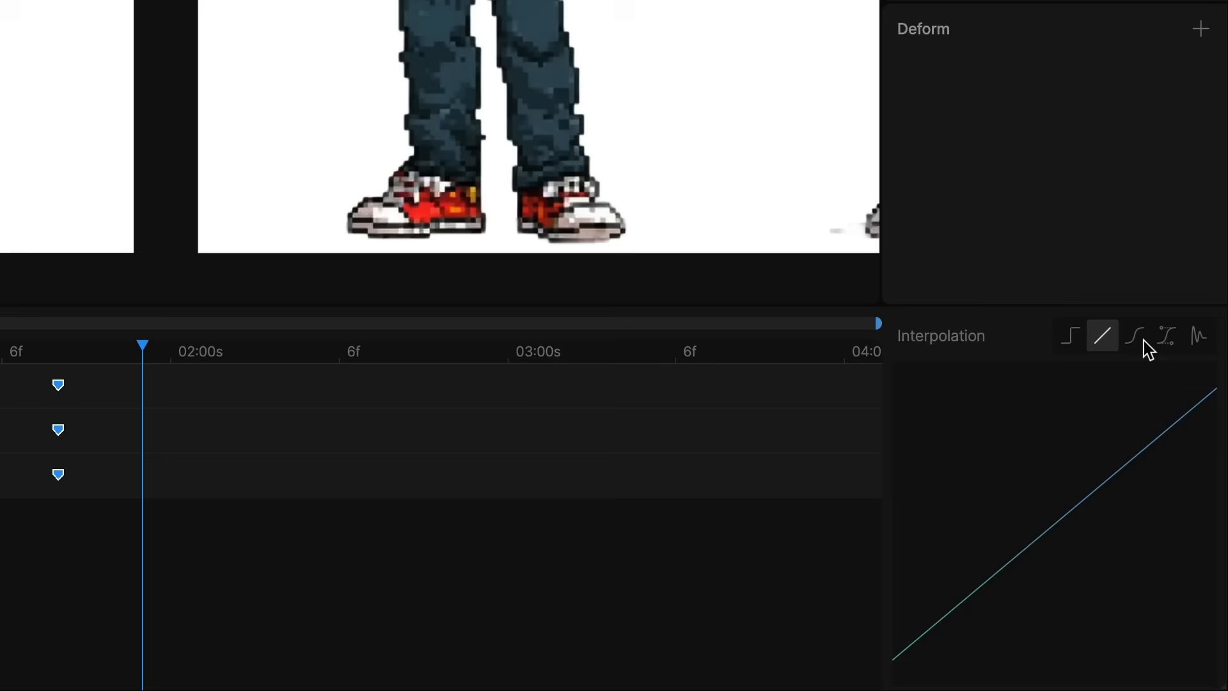
left_click(1183, 515)
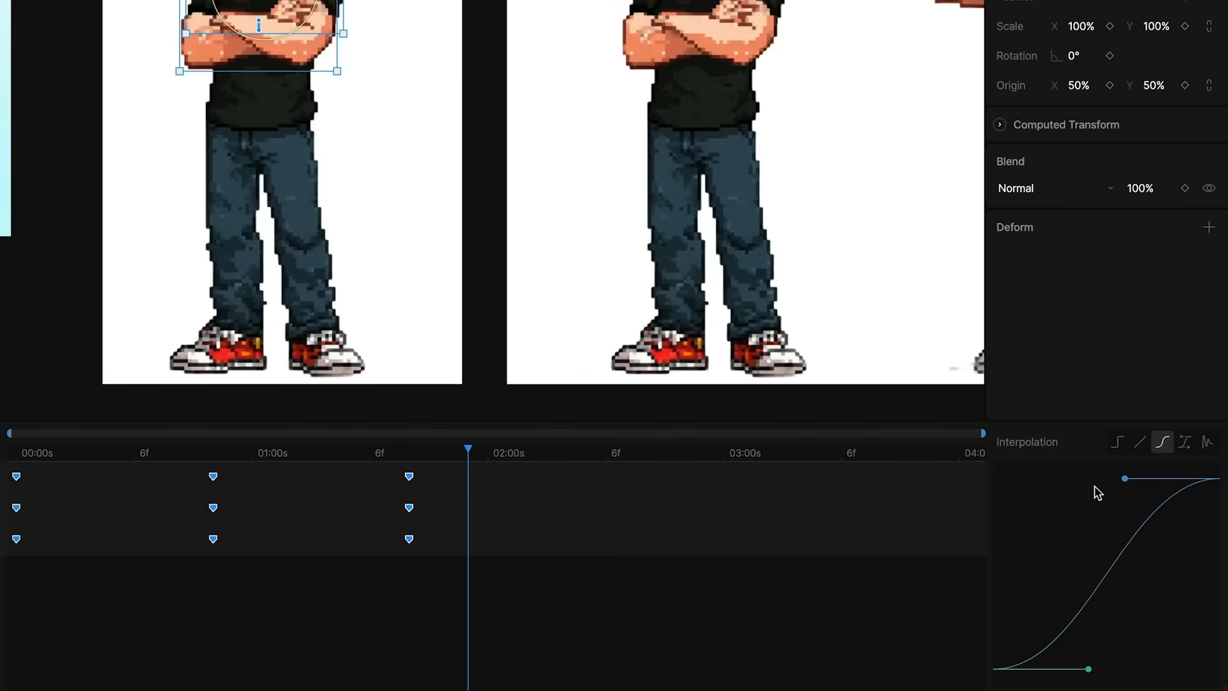
left_click_drag(1126, 478, 1095, 479)
left_click_drag(1089, 669, 1103, 669)
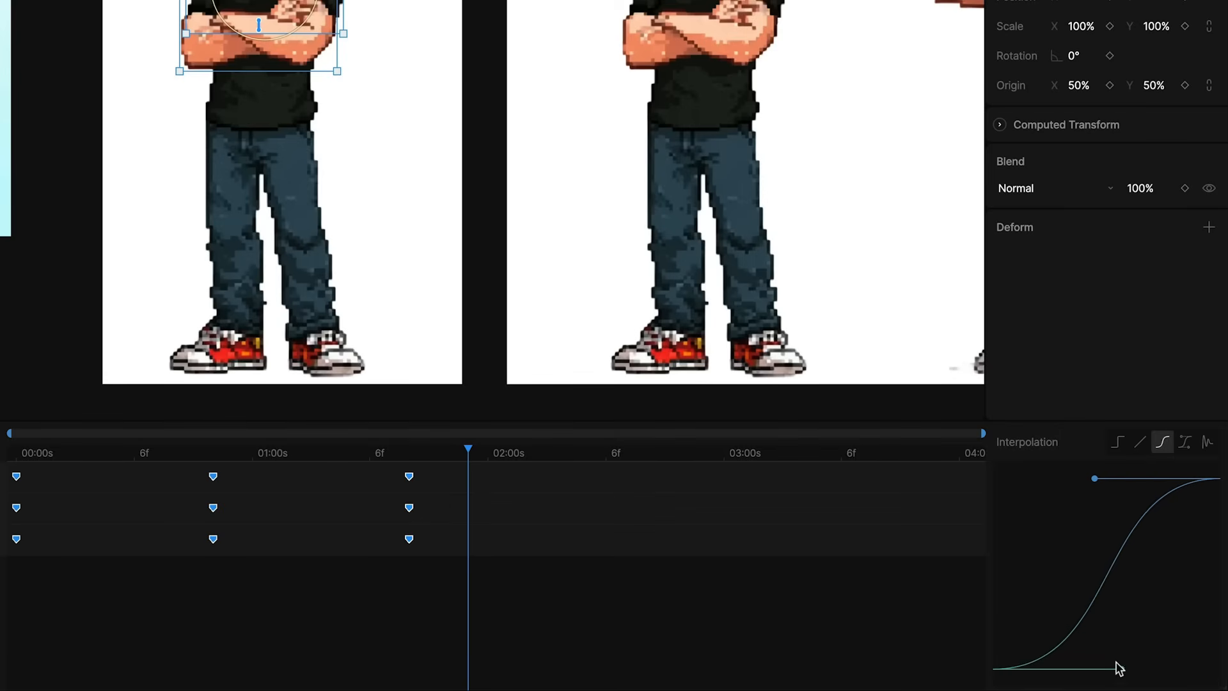
left_click(469, 583)
left_click_drag(208, 458, 16, 453)
key("space")
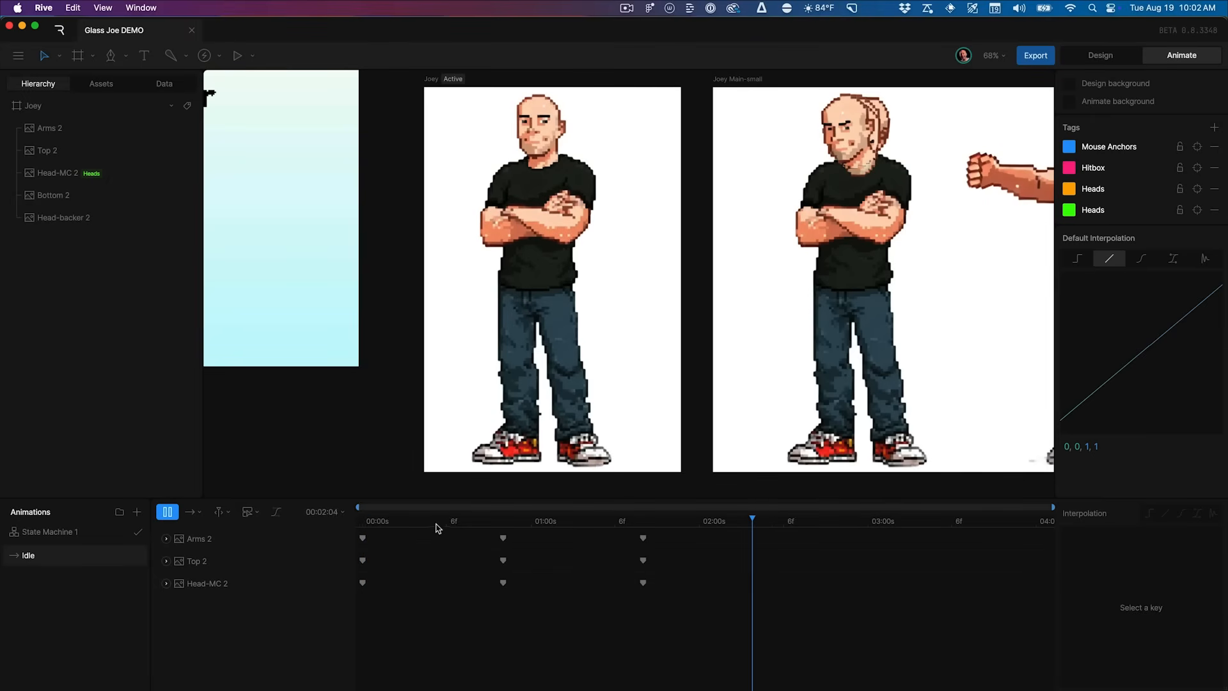
left_click(296, 539)
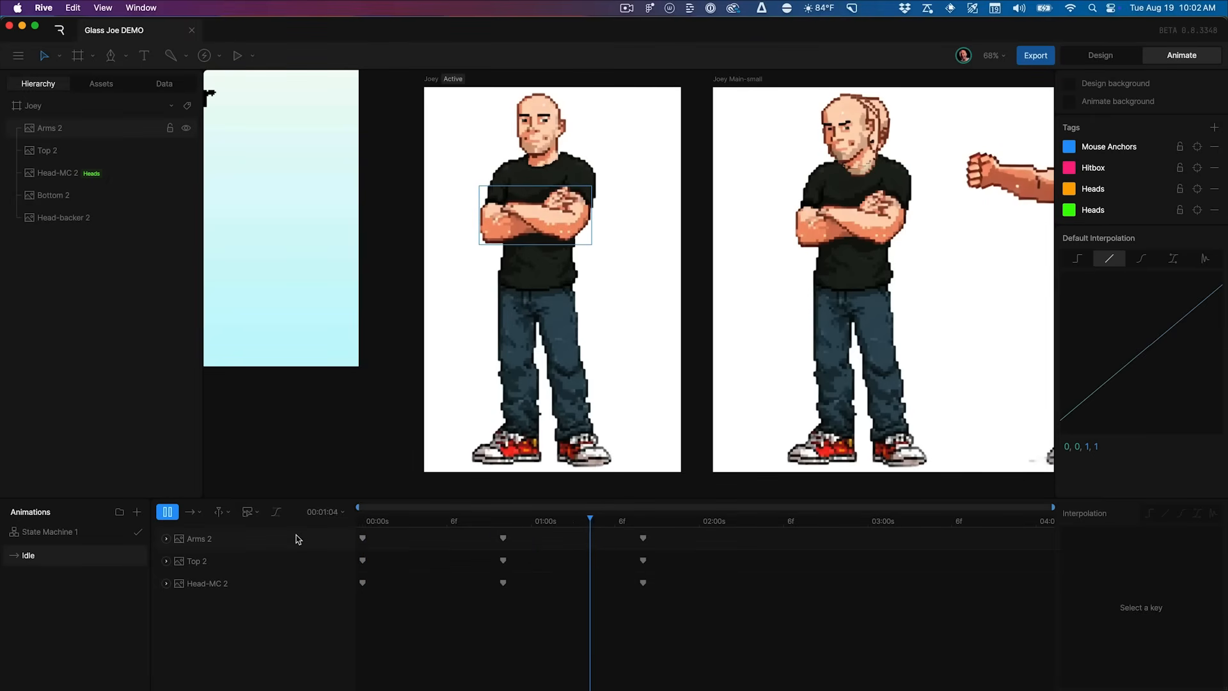
left_click(658, 540)
key("space")
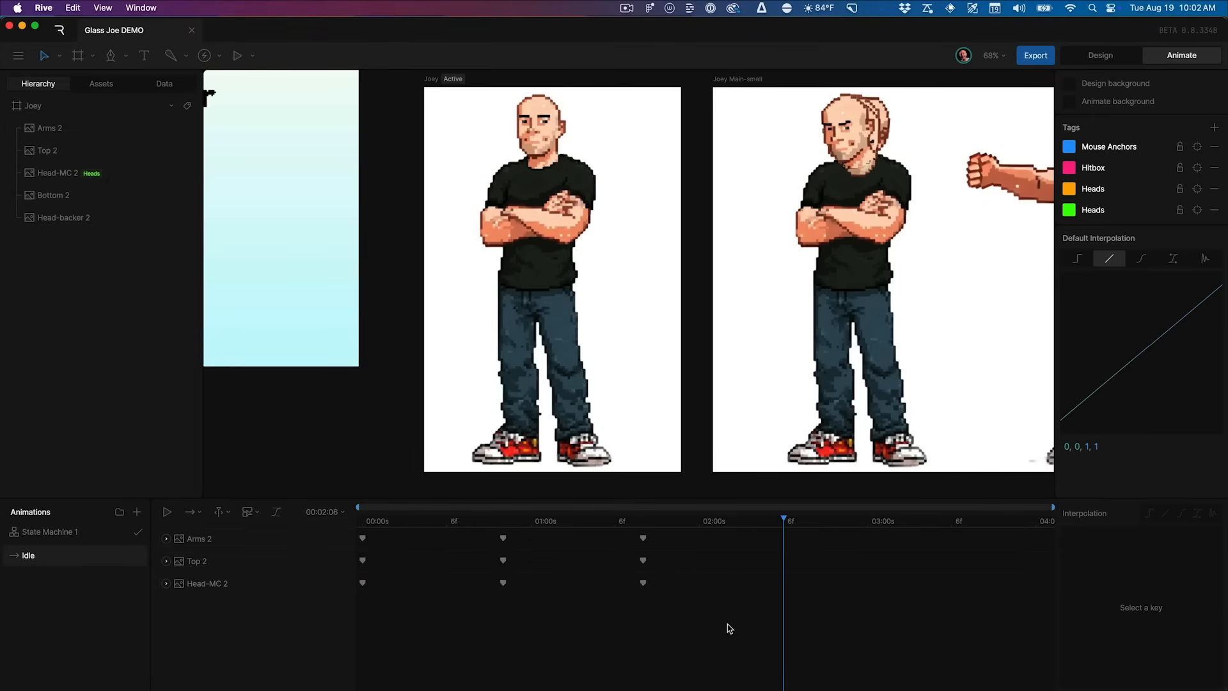
Repeat the up-and-down motion by pasting copies of all three layers' keys at 00:02:06 and 00:03:04, and preview the timeline
left_click(530, 345)
left_click(609, 542)
left_click(645, 537)
left_click_drag(673, 531, 314, 620)
key("super+v")
left_click(640, 631)
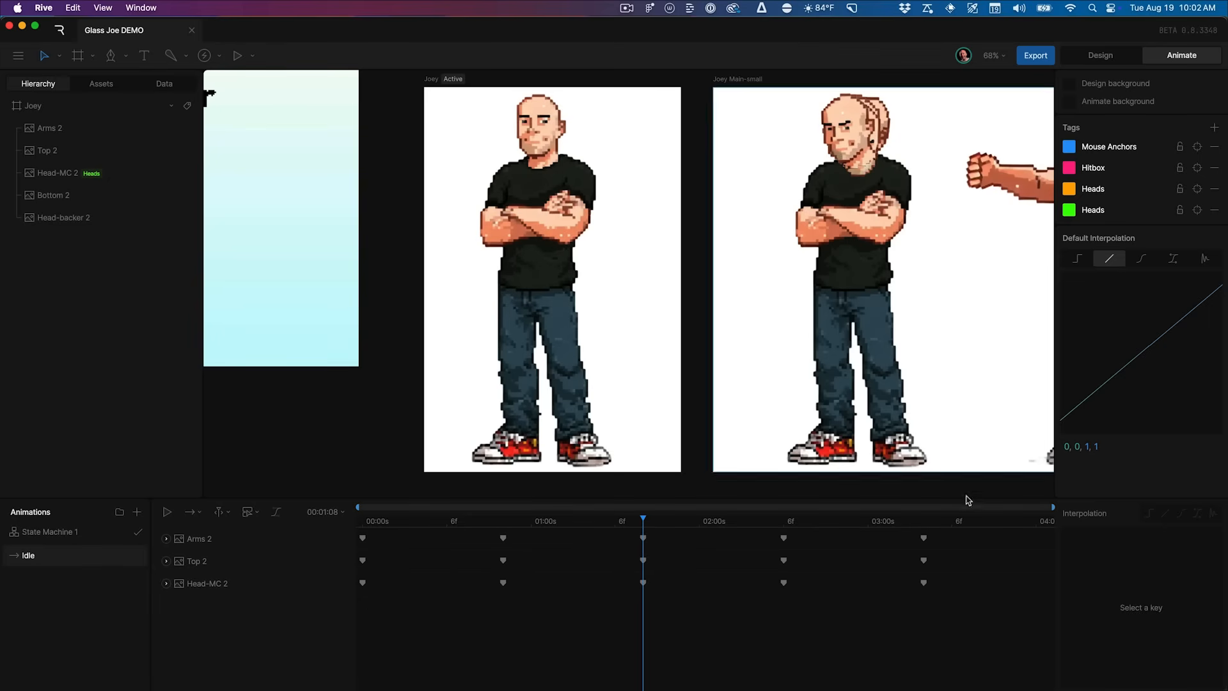
left_click(502, 523)
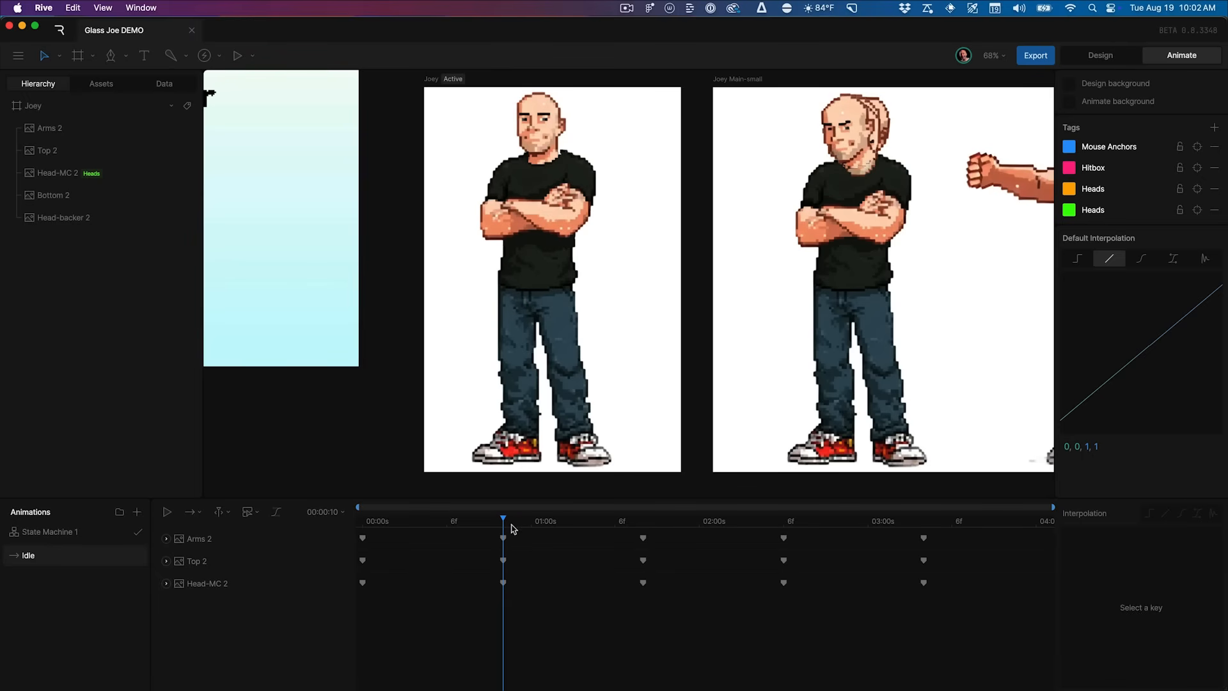
left_click_drag(503, 524, 343, 527)
key("space")
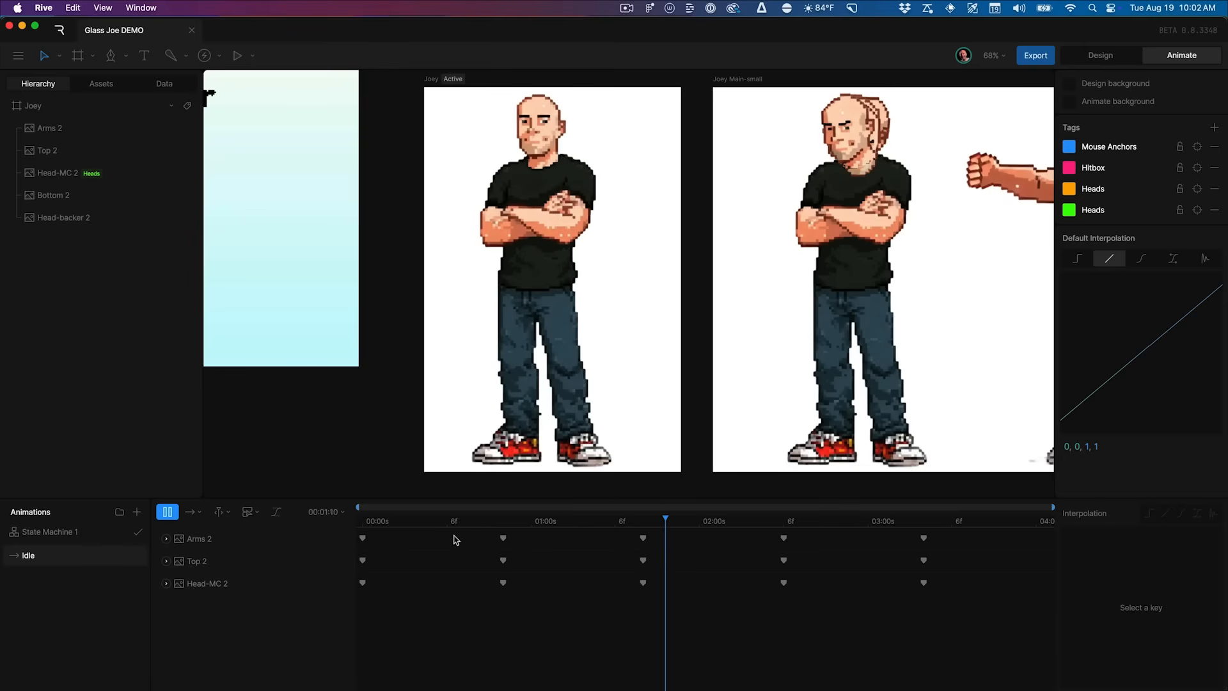
key("space")
left_click_drag(433, 521, 331, 524)
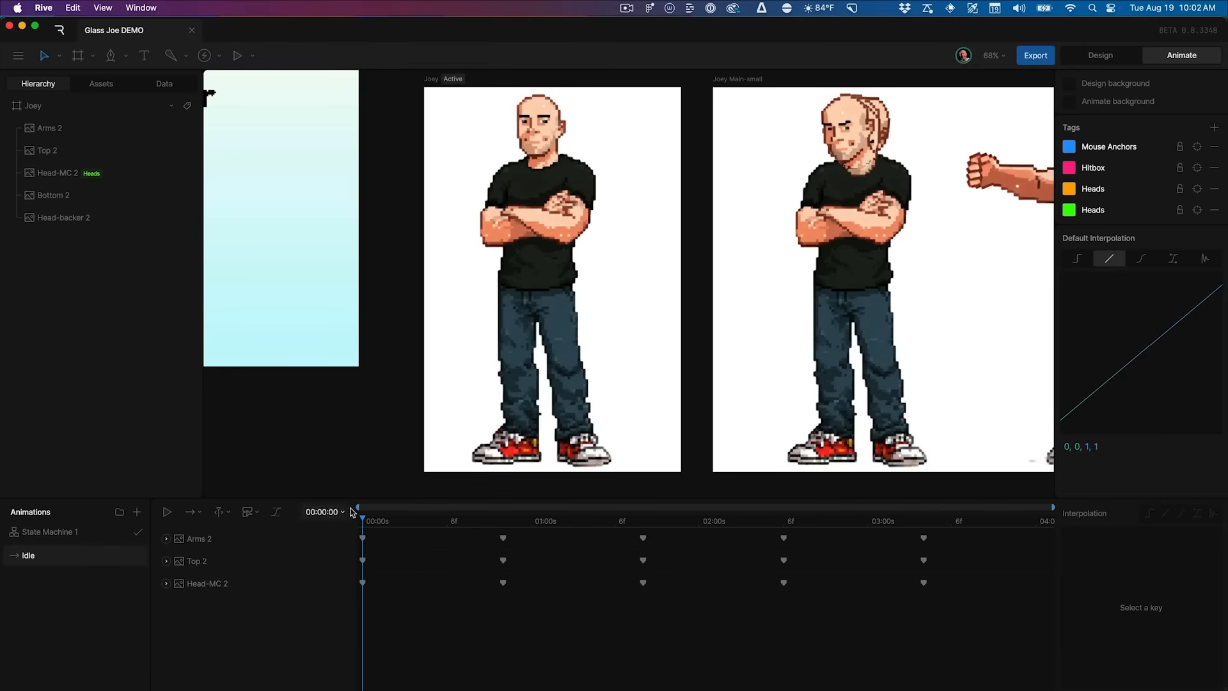
Delay all Arms 2 and Head-MC 2 keys by one frame relative to Top 2, and play back the overlapping motion
left_click_drag(946, 537, 358, 540)
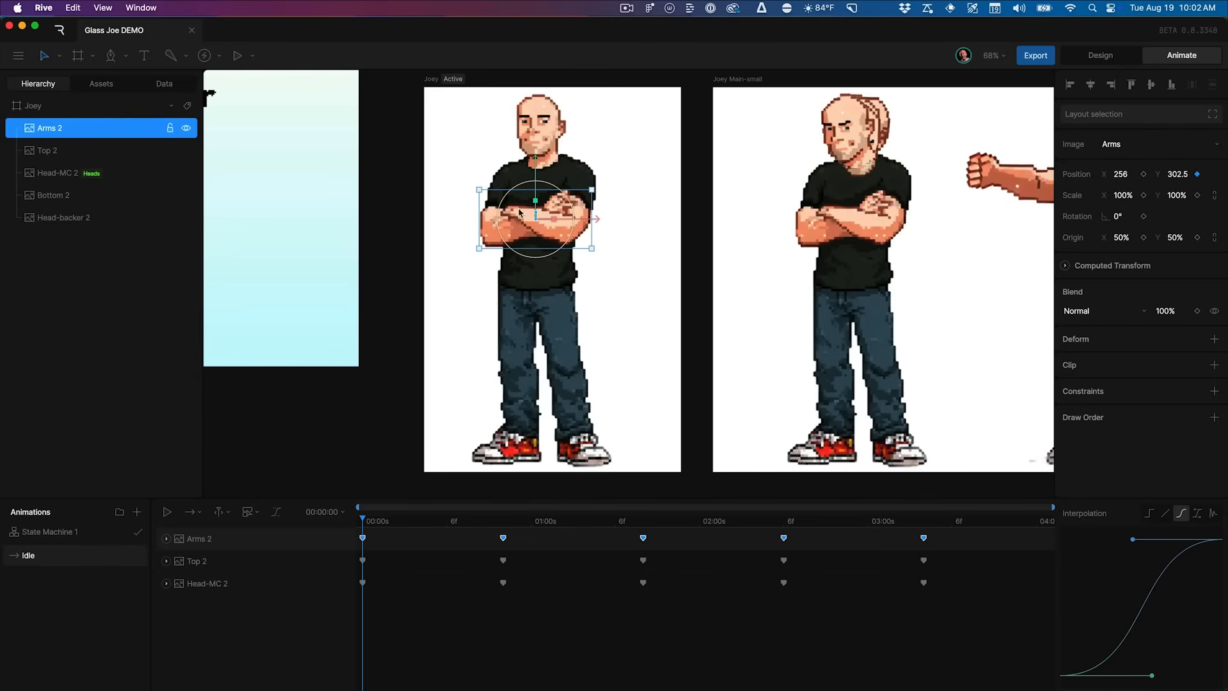
left_click_drag(363, 540, 377, 541)
left_click_drag(947, 581, 333, 628)
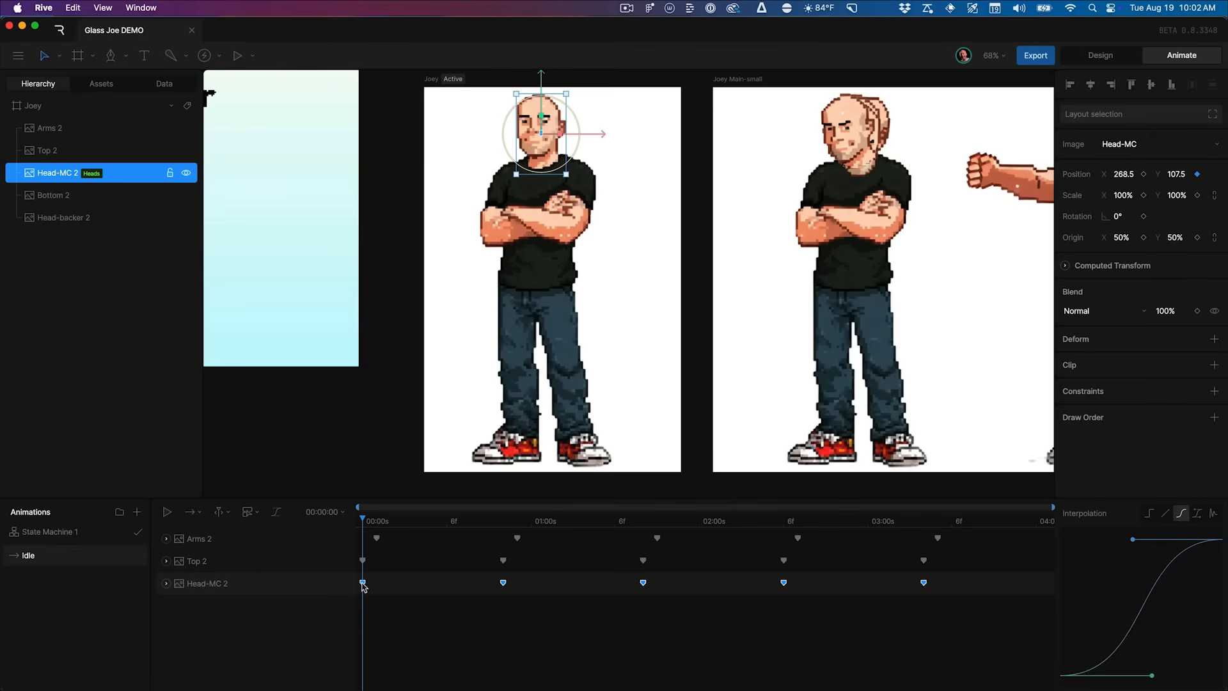
left_click_drag(363, 586, 376, 587)
left_click(410, 621)
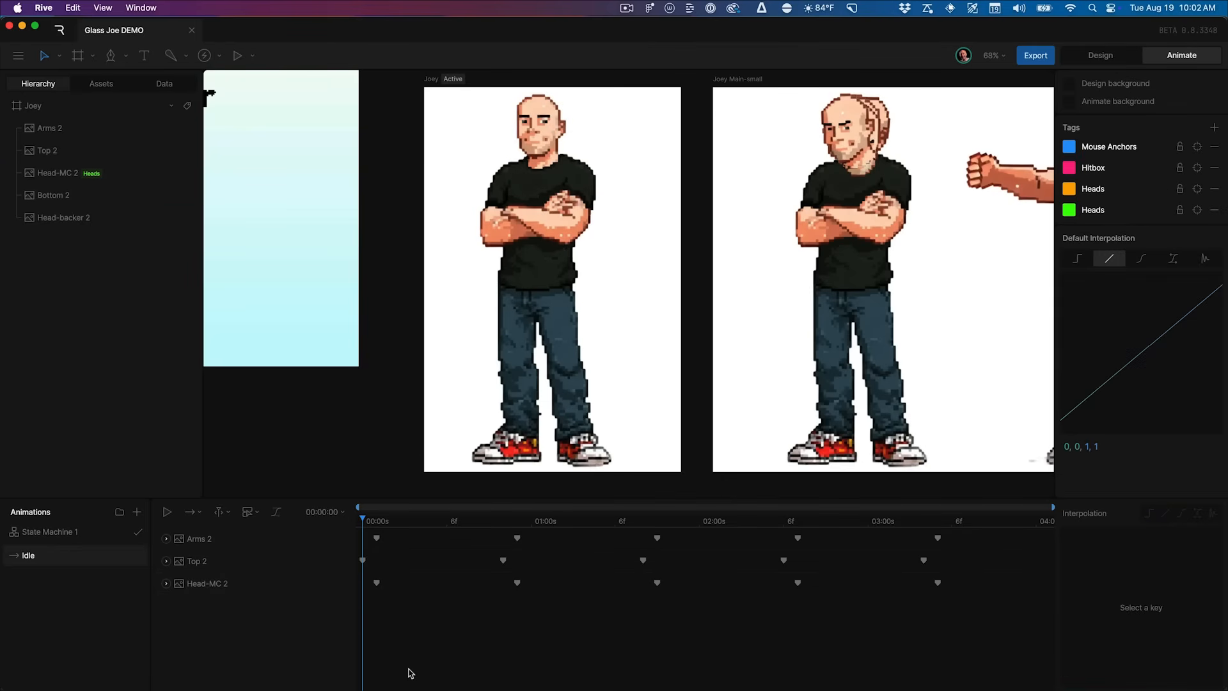
key("space")
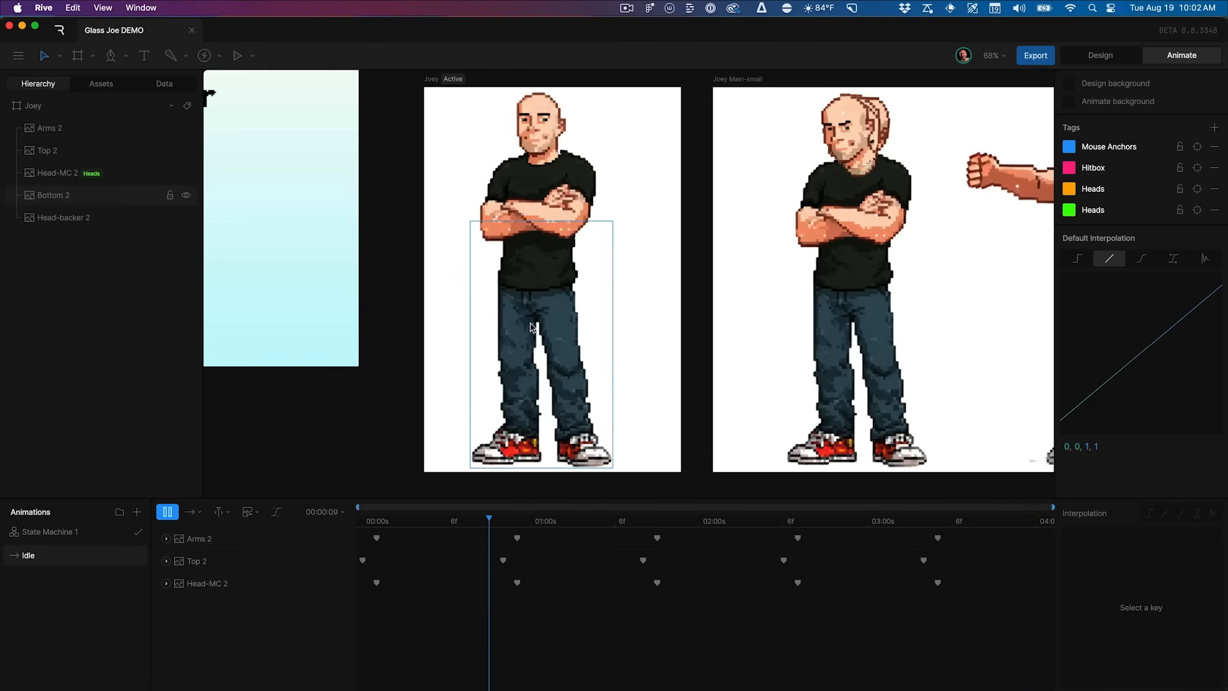
key("space")
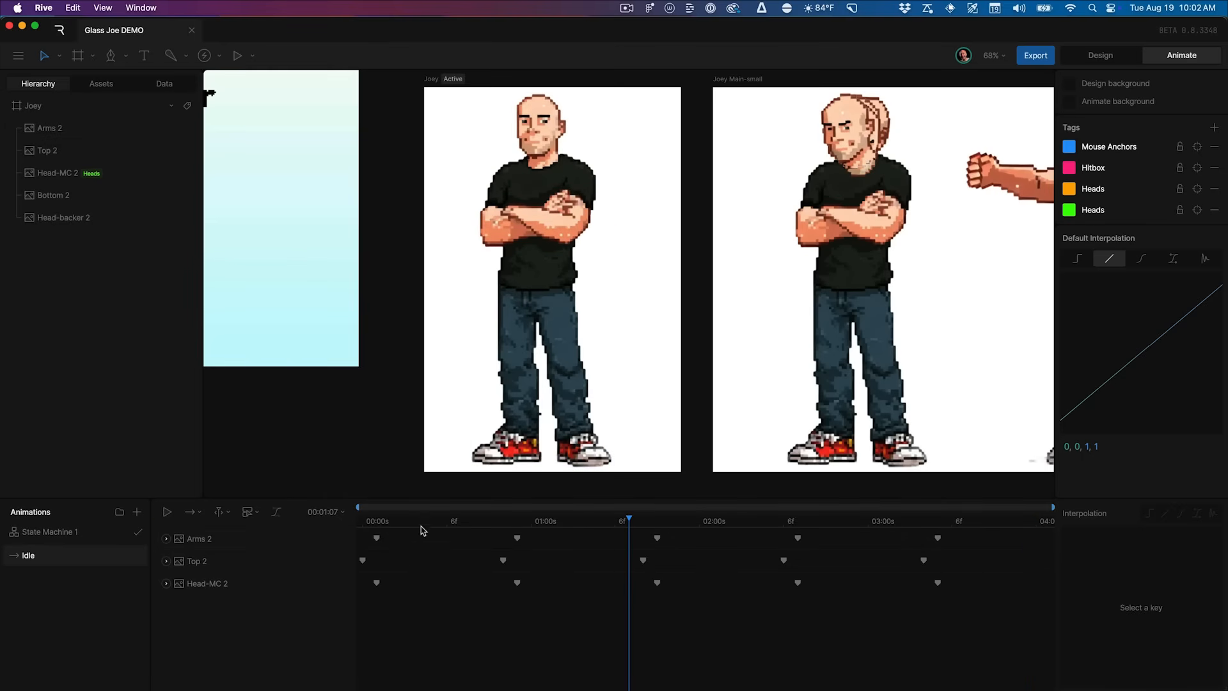
left_click(356, 527)
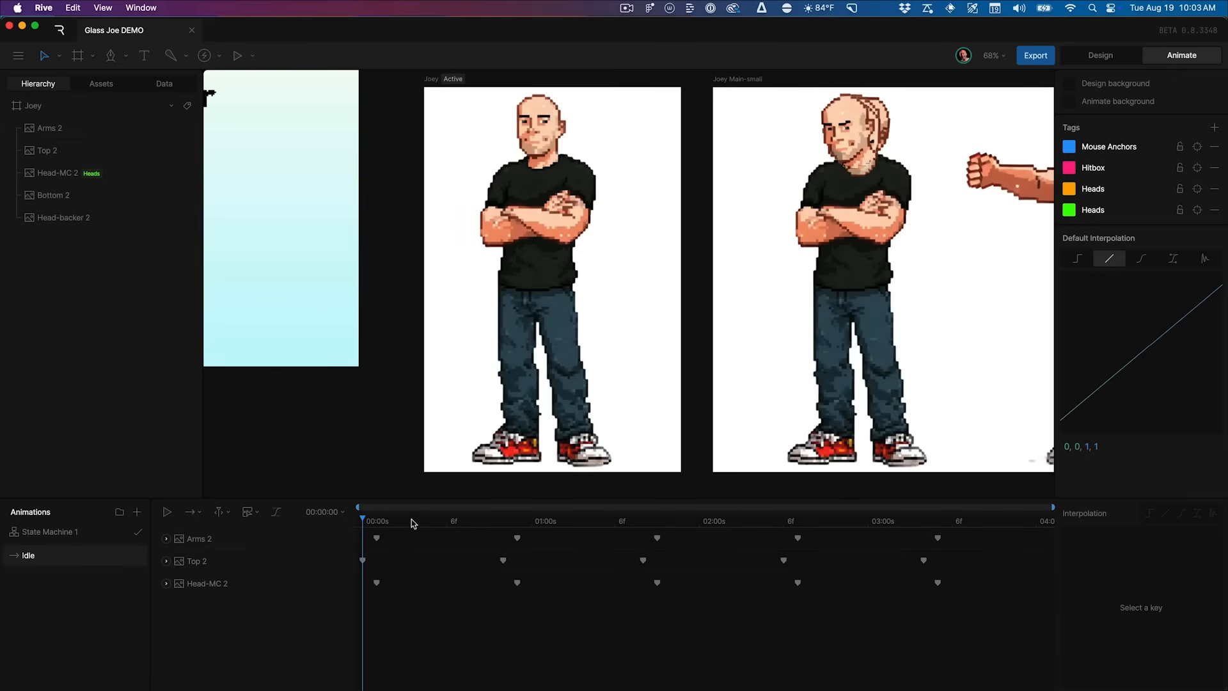
key("space")
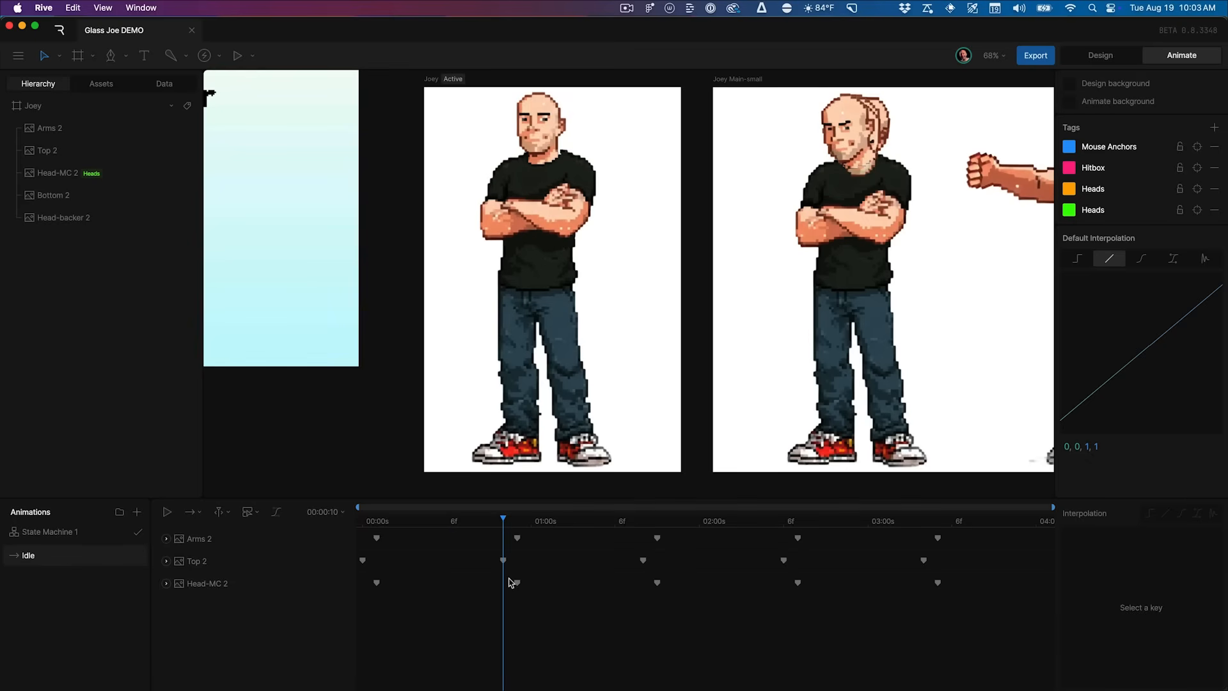
Set the Idle timeline's playback to Loop and enable its Work Area
scroll(532, 491, "right", 1)
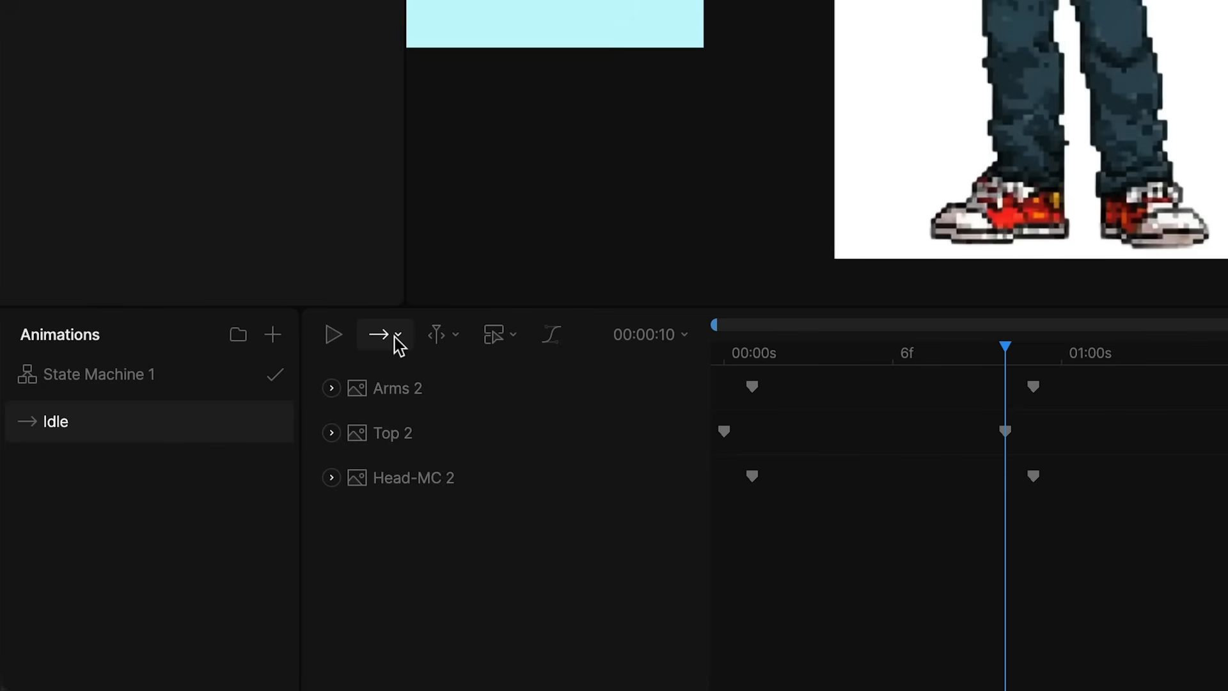
left_click(198, 512)
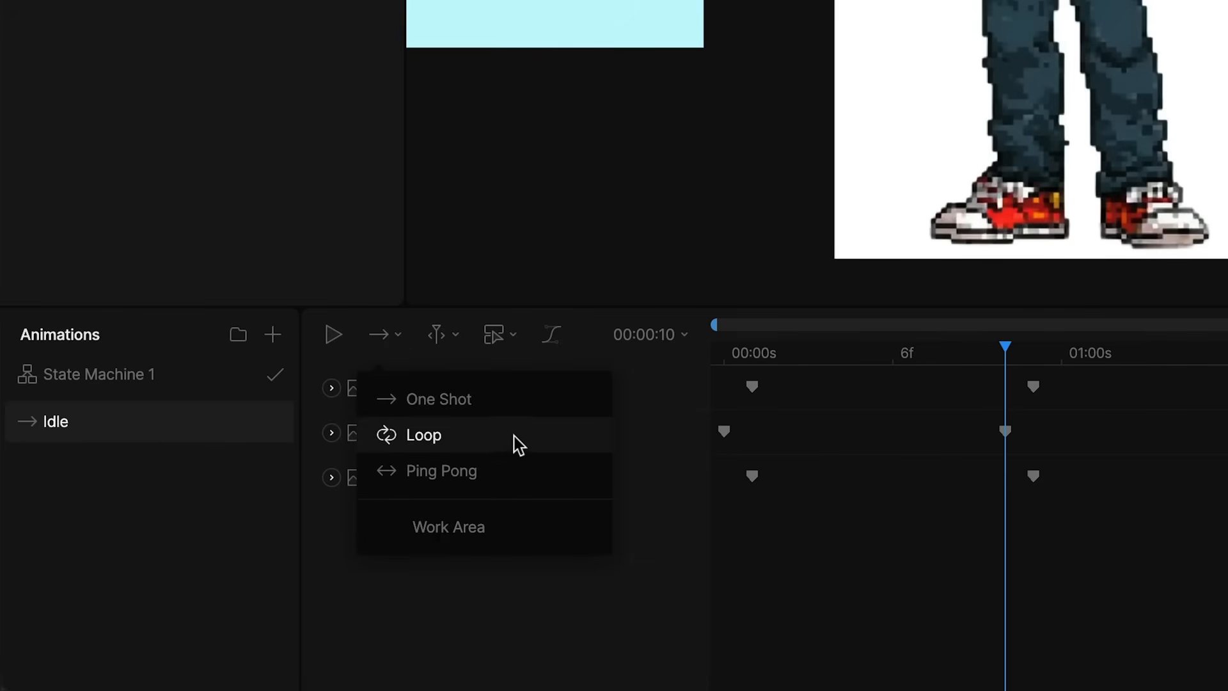
left_click(515, 438)
left_click(398, 339)
left_click(485, 540)
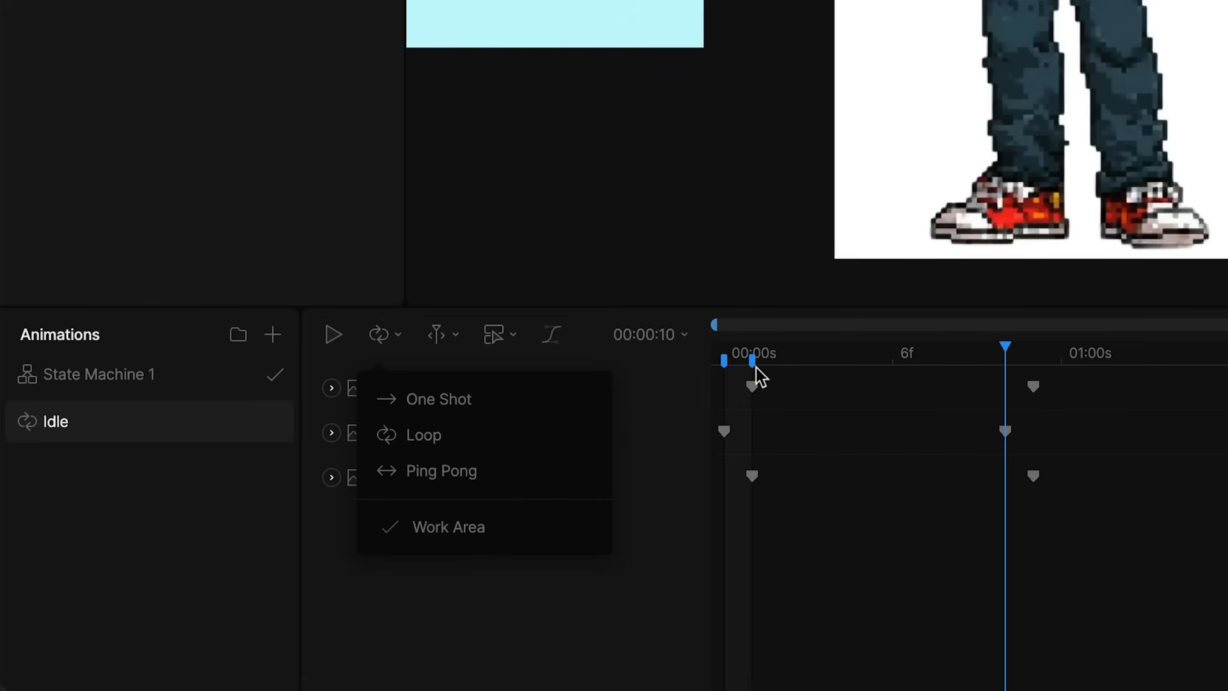
Set the work area from frame 10 to 00:02:06 and play the looping Idle animation
left_click_drag(751, 361, 1035, 361)
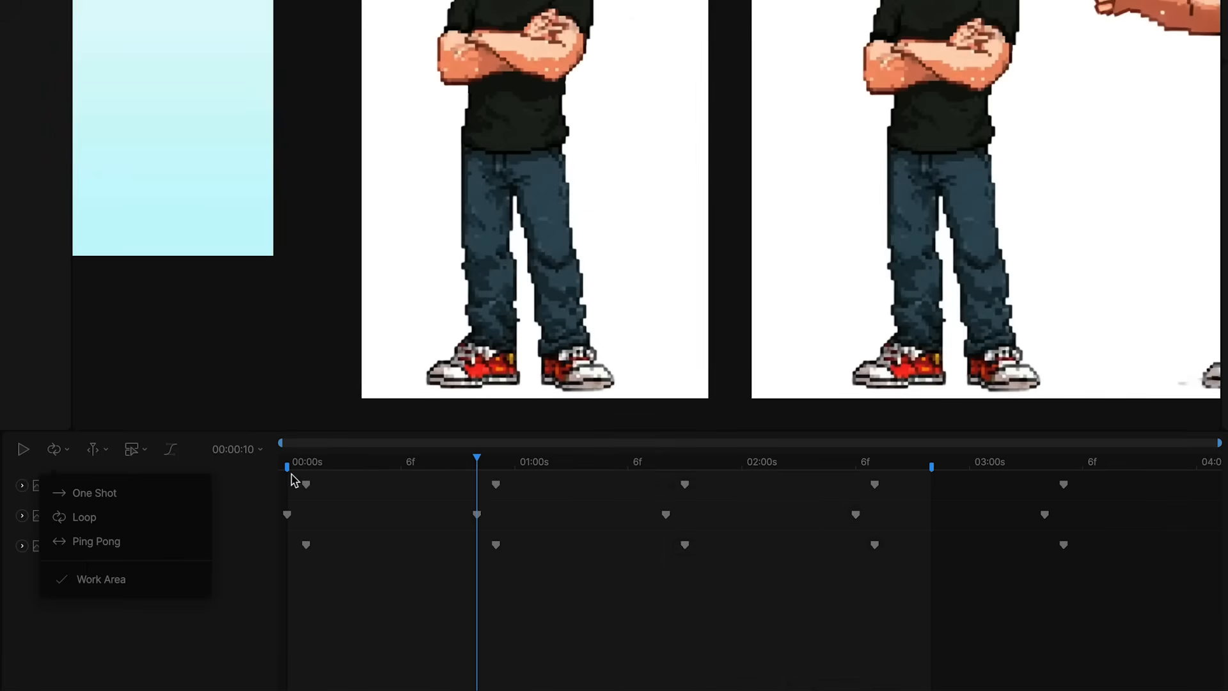
left_click_drag(285, 466, 478, 507)
left_click_drag(930, 467, 854, 468)
key("space")
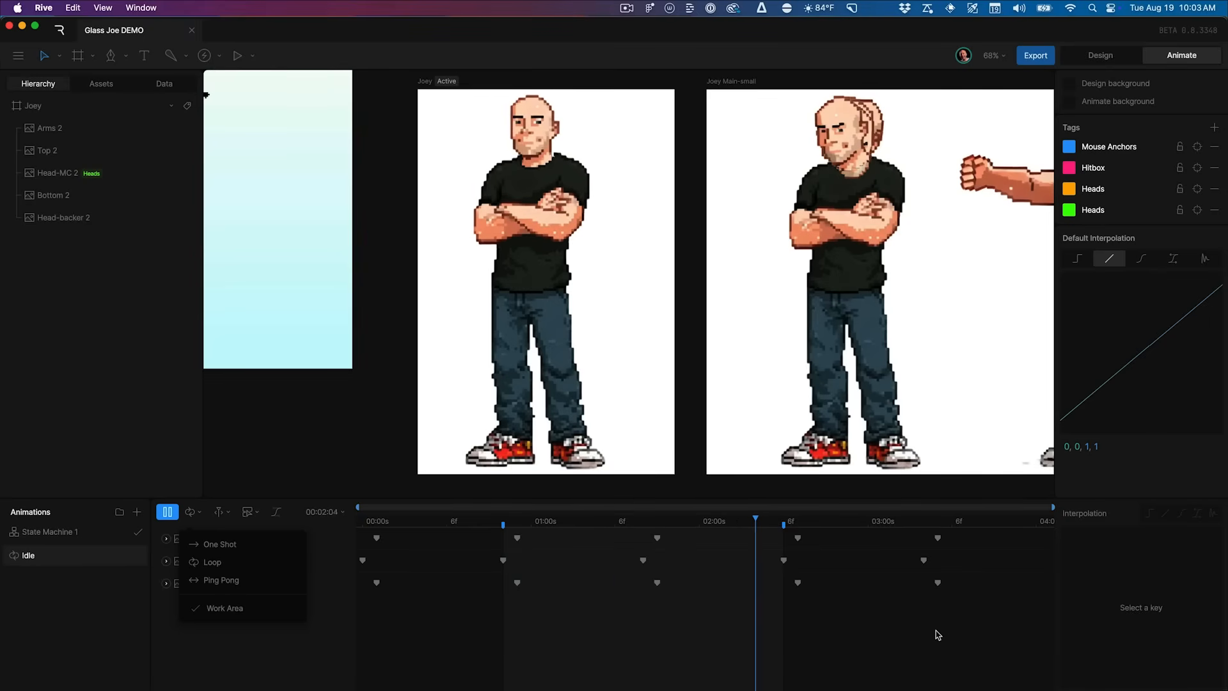
key("space")
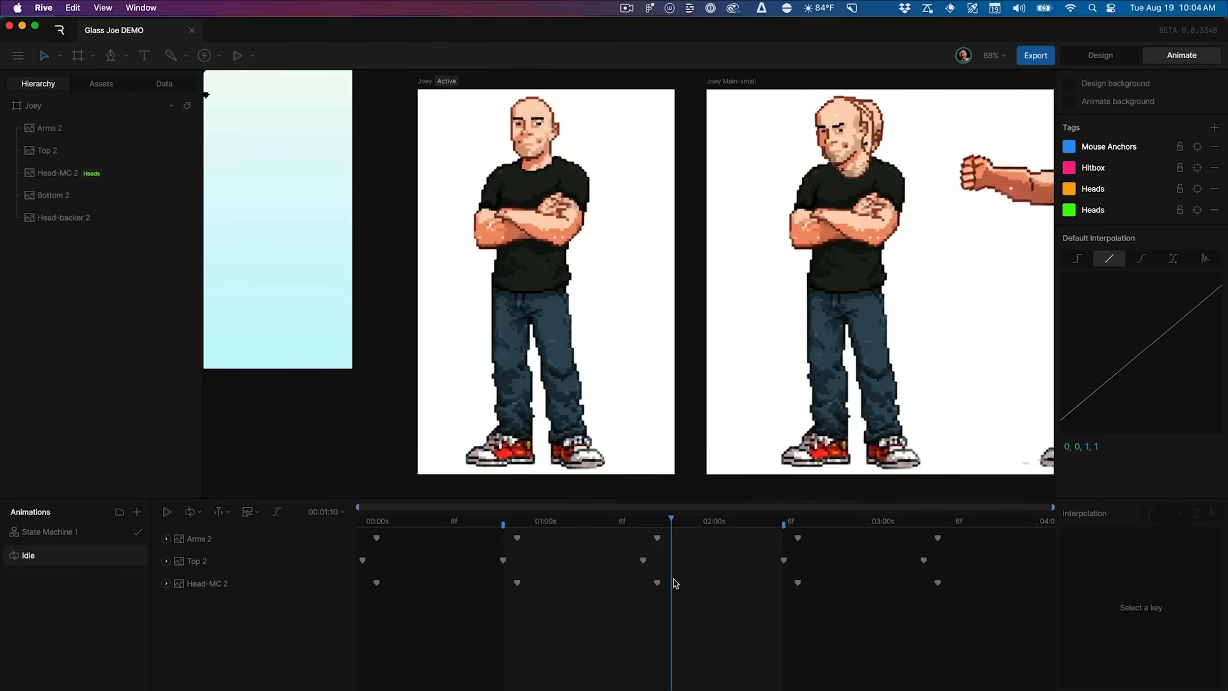
key("space")
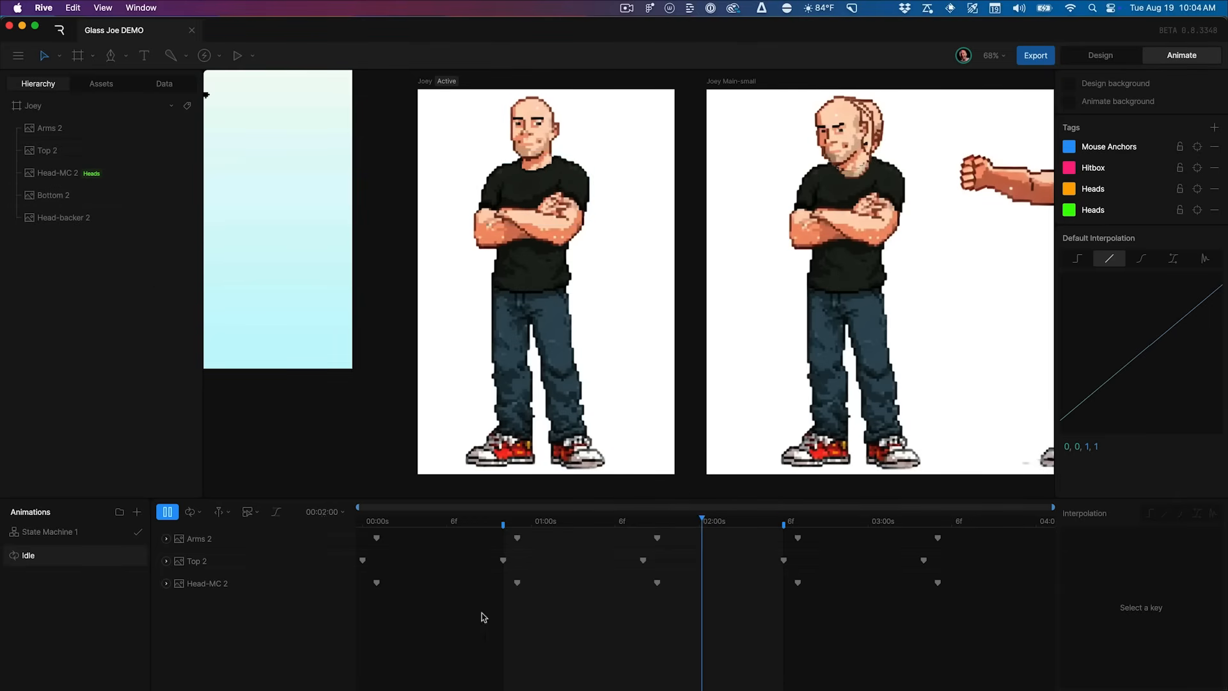
Switch to Design mode and add a Translation constraint to Head-backer 2
key("Tab")
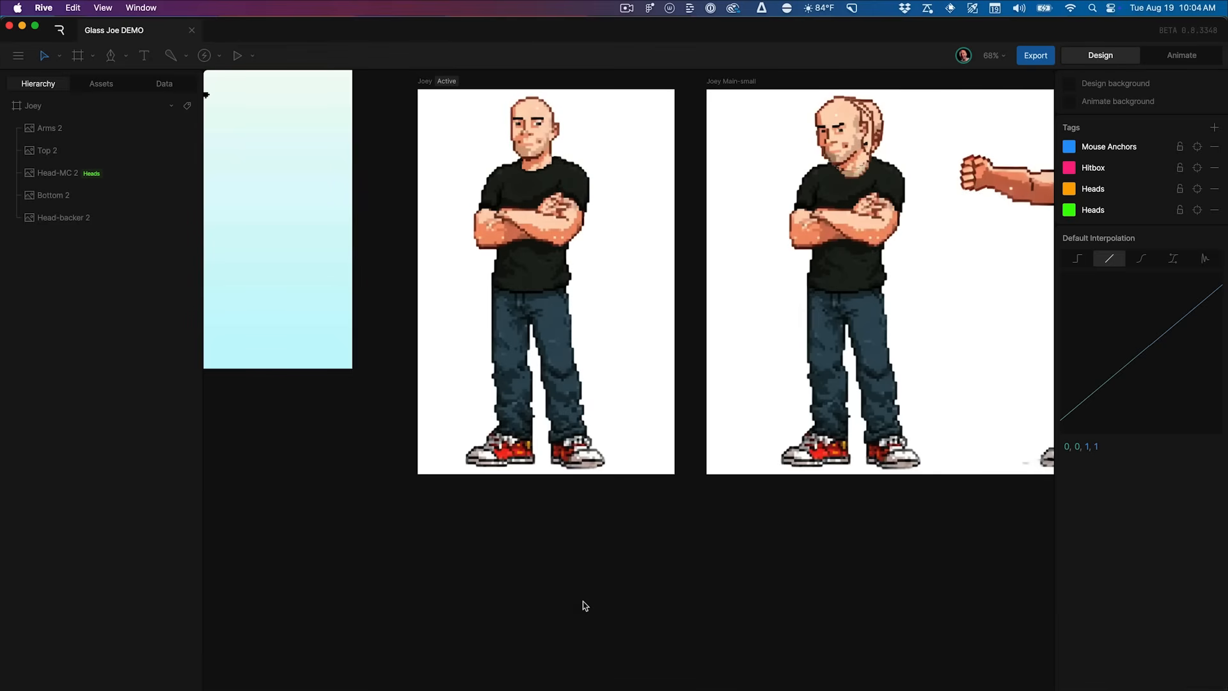
left_click(113, 226)
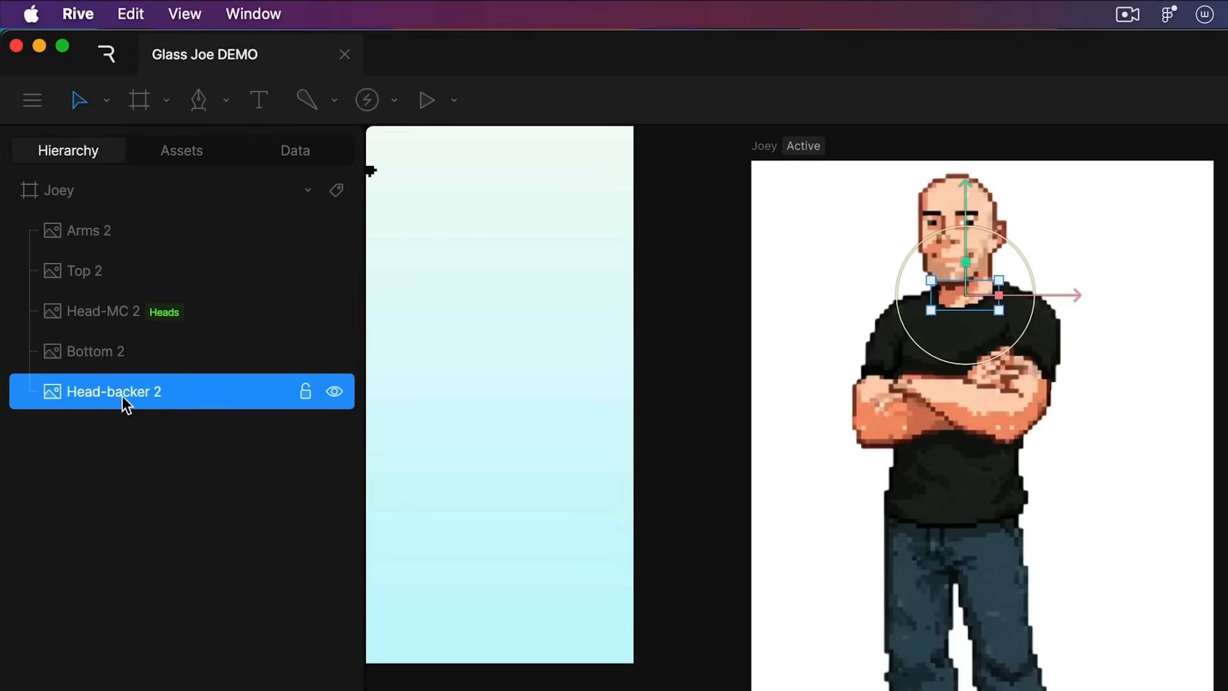
left_click_drag(1069, 294, 1212, 307)
key("super+z")
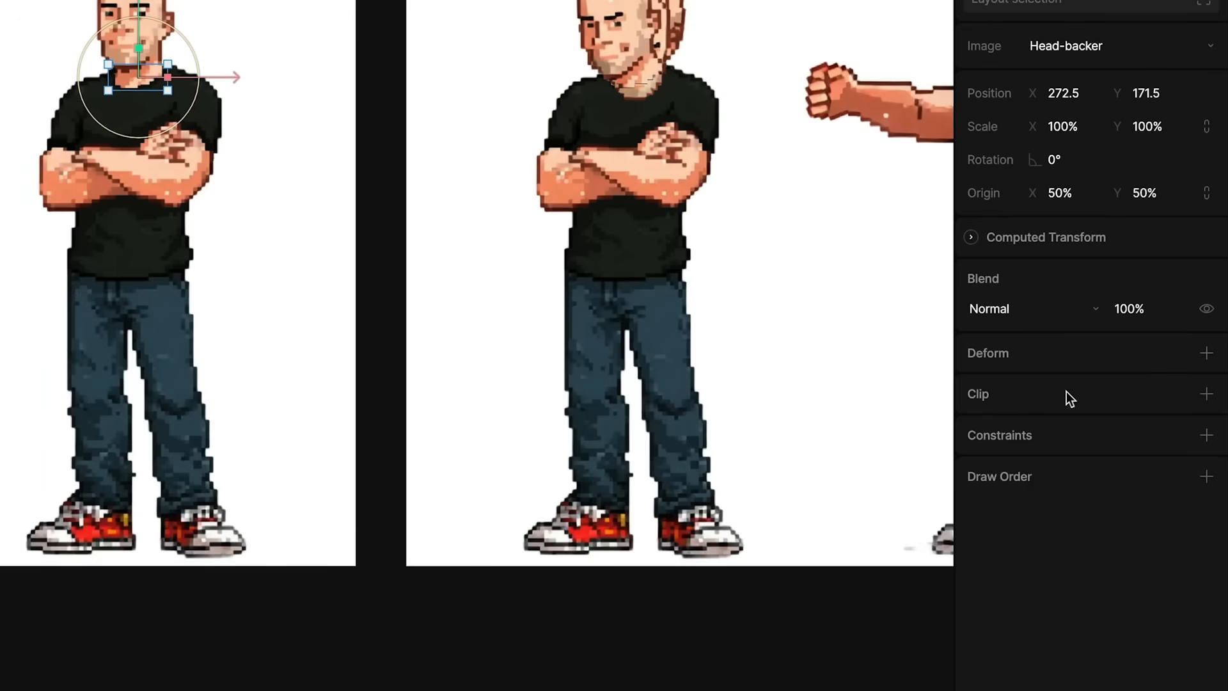
left_click(1207, 436)
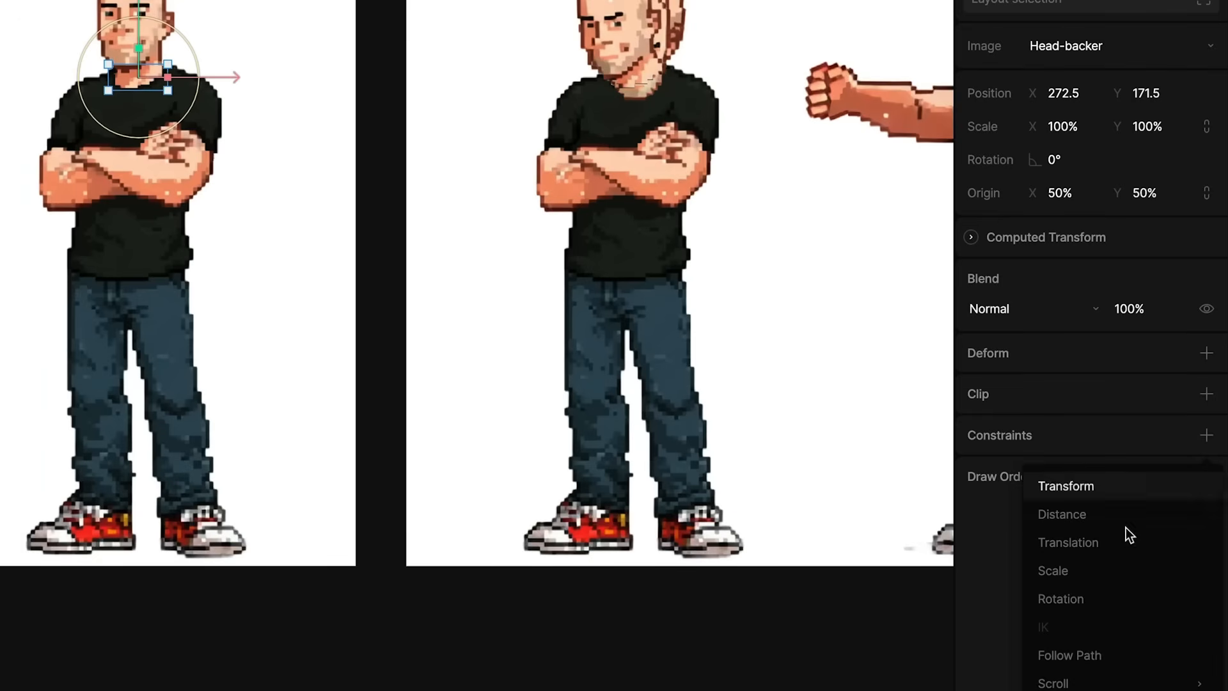
left_click(1086, 550)
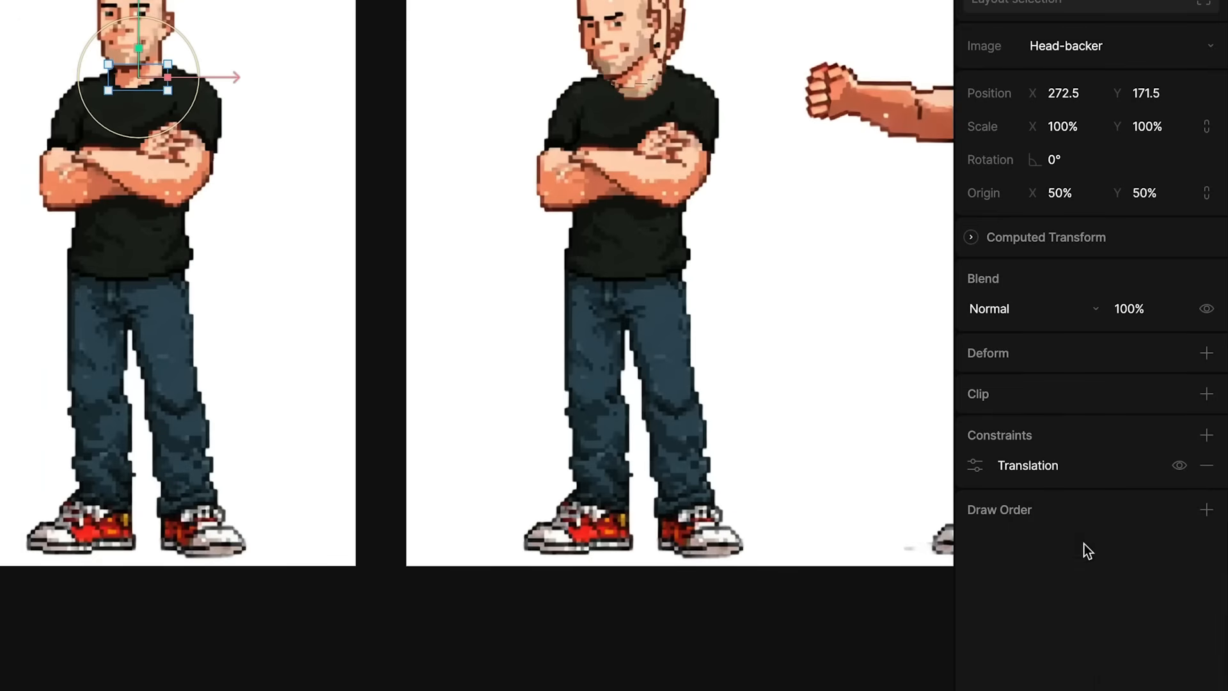
Try to target Head-backer 2's Translation constraint at Top 2 without an offset, and undo it
left_click(975, 466)
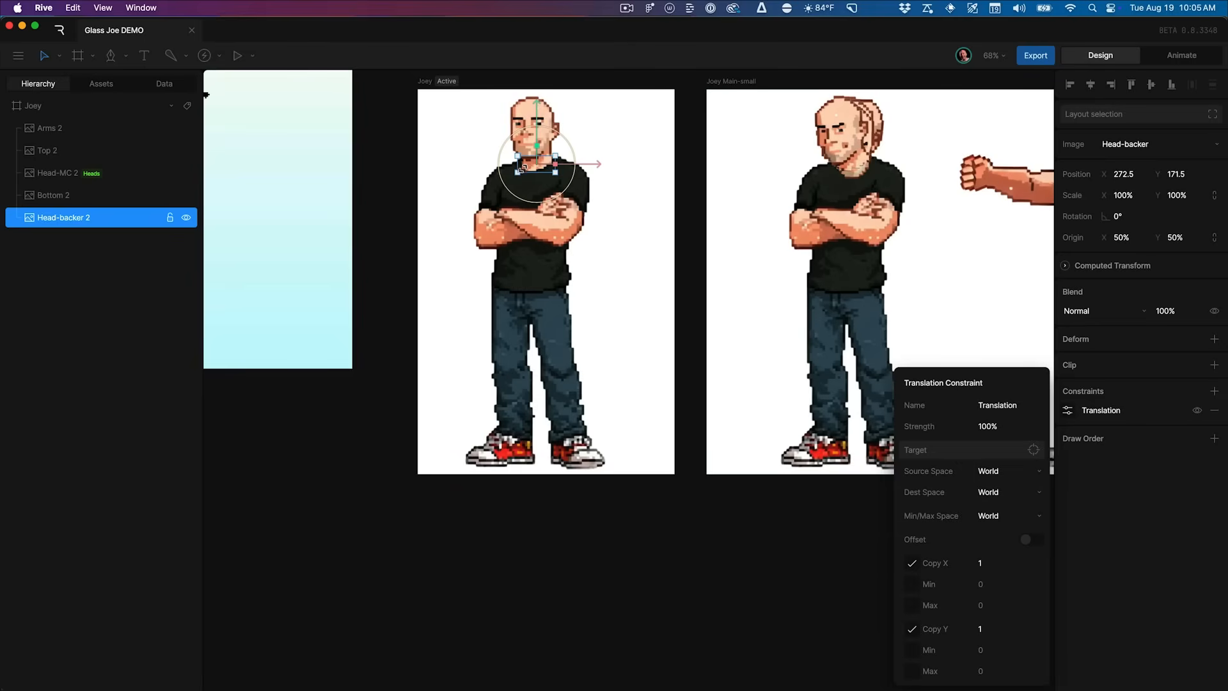
left_click(922, 528)
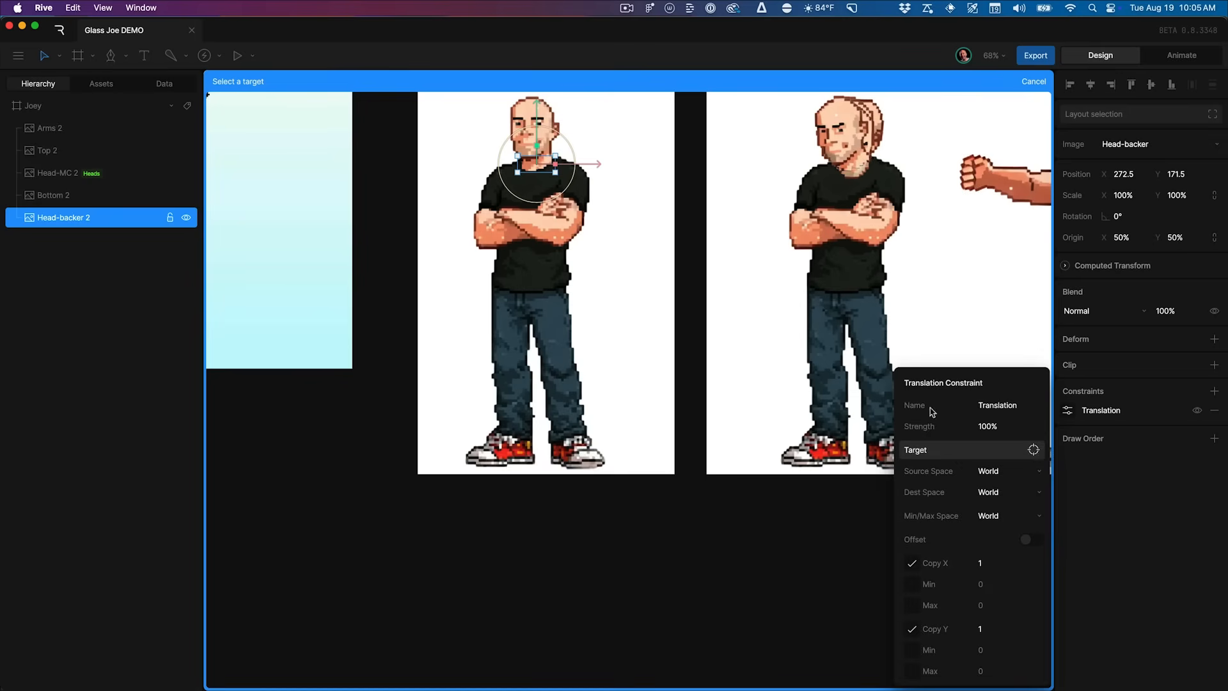
left_click(82, 153)
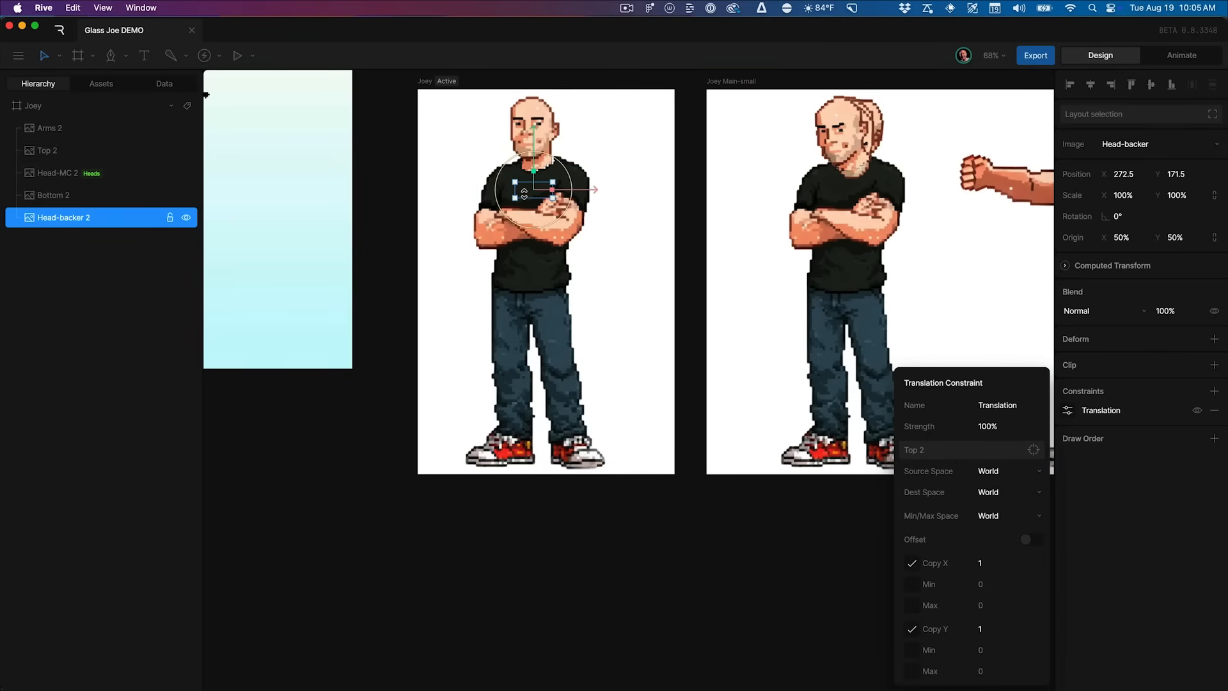
scroll(525, 195, "right", 2)
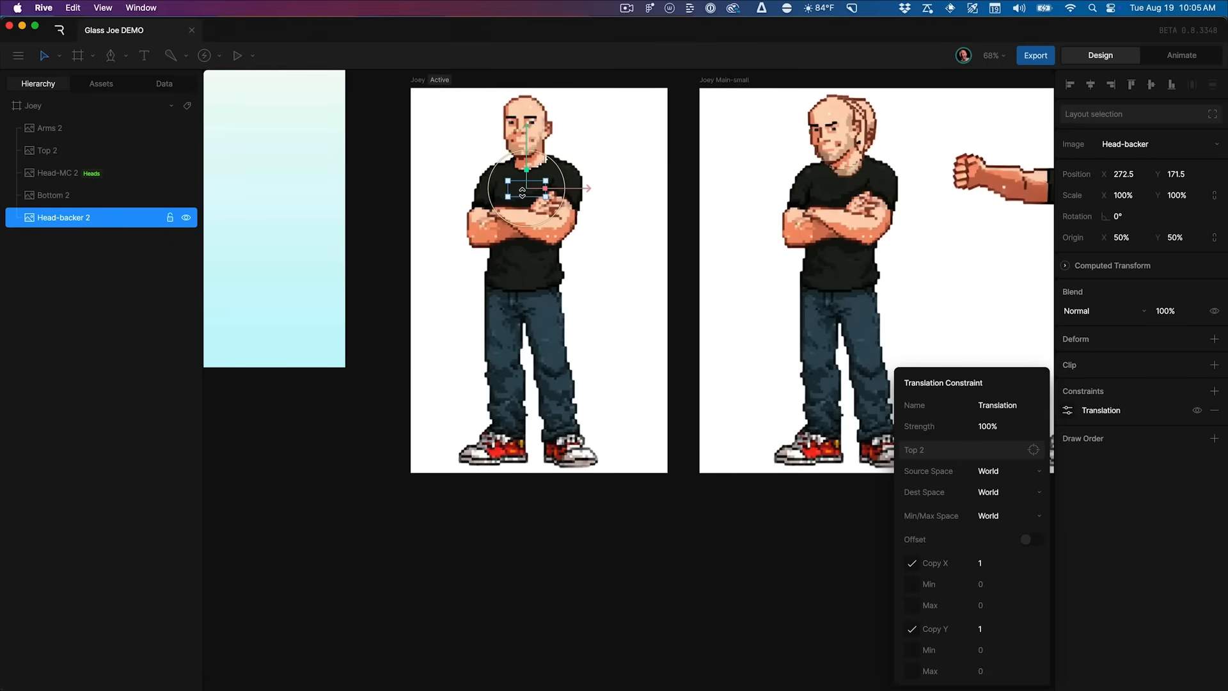
key("super+z")
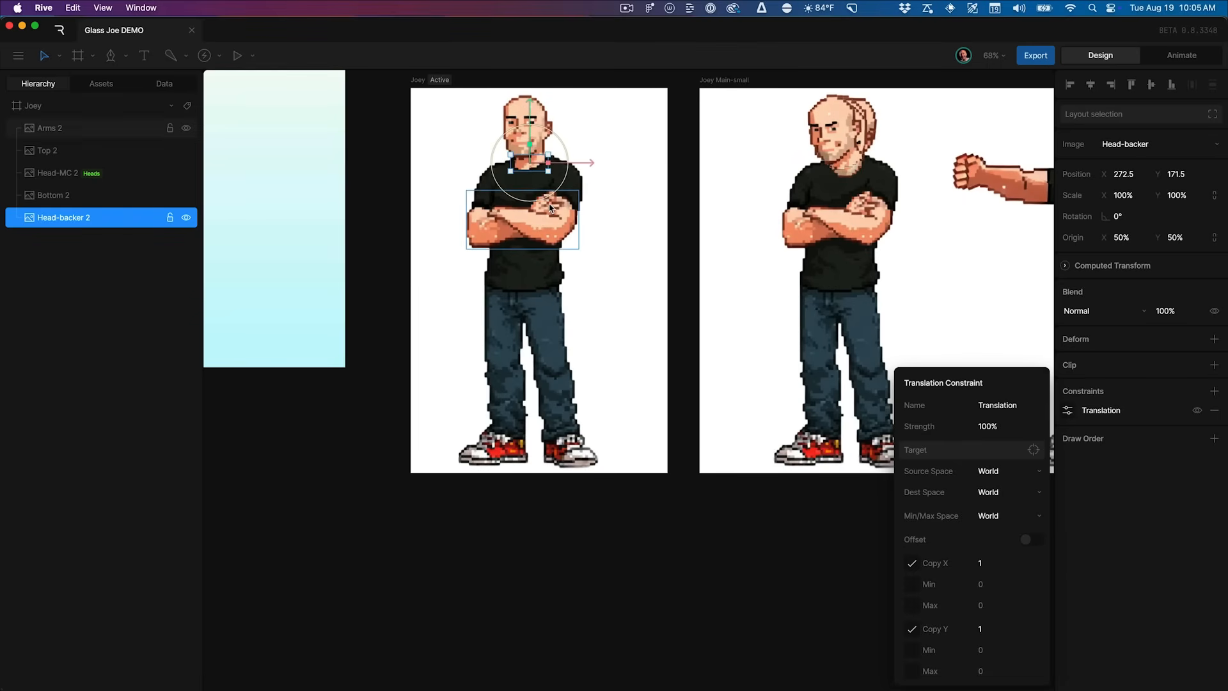
Enable Offset on Head-backer 2's Translation constraint, target it at Top 2, and play back the Idle animation
left_click(1031, 541)
left_click(1033, 450)
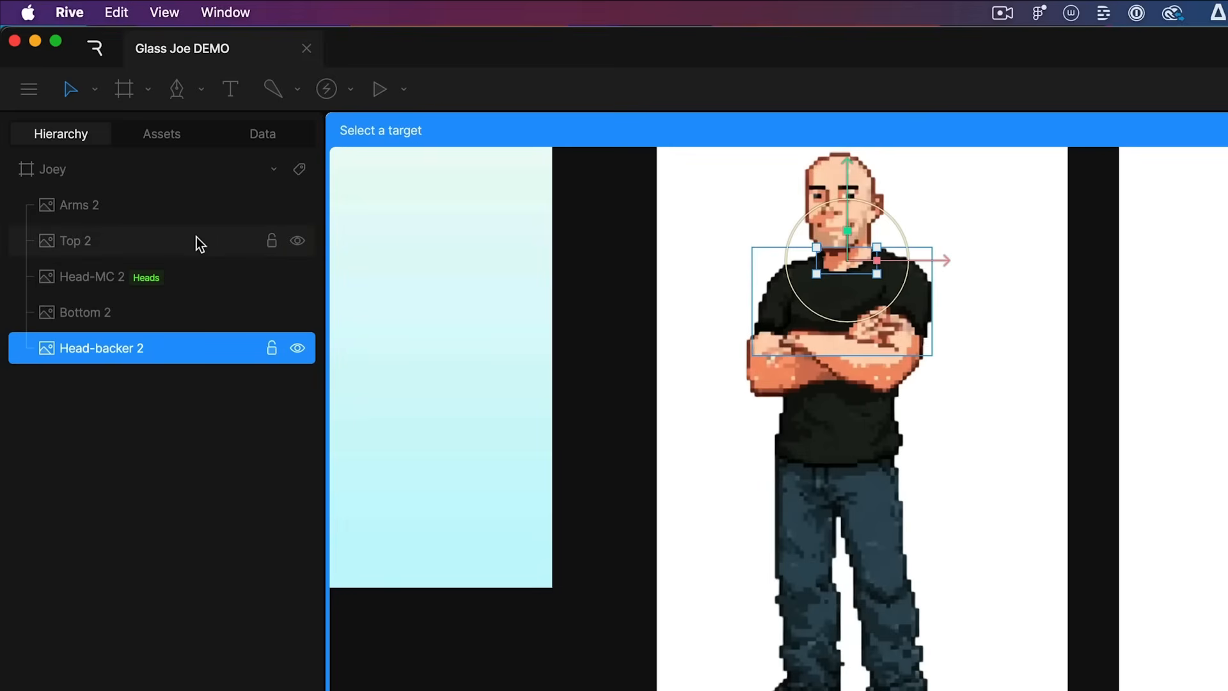
left_click(197, 240)
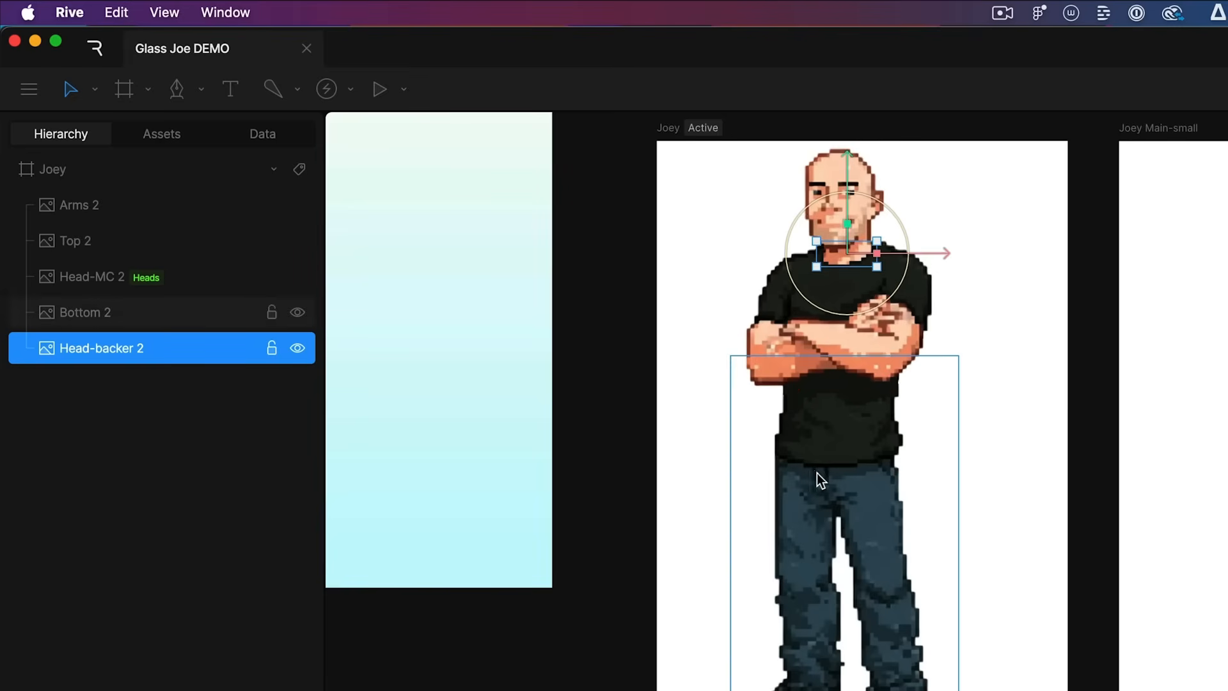
key("space")
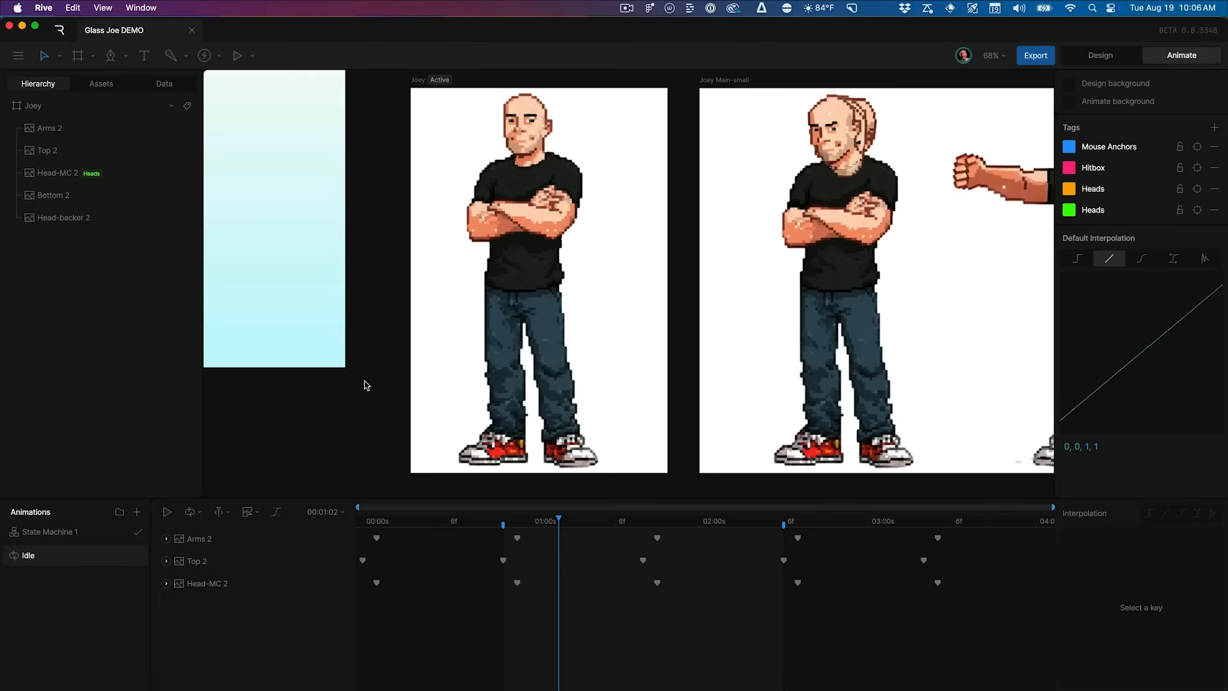
Return to Design mode, wrap Head-MC 2 in a Solo, and expand the Solo in the hierarchy
key("Tab")
left_click_drag(444, 250, 491, 348)
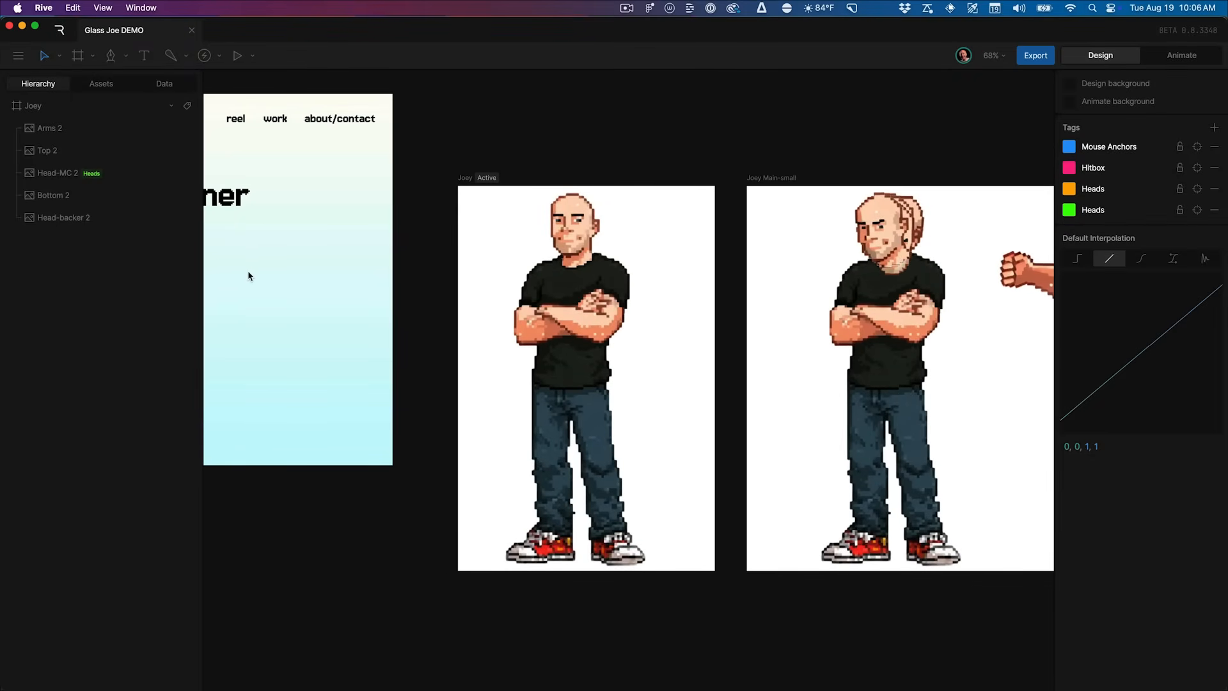
left_click(57, 173)
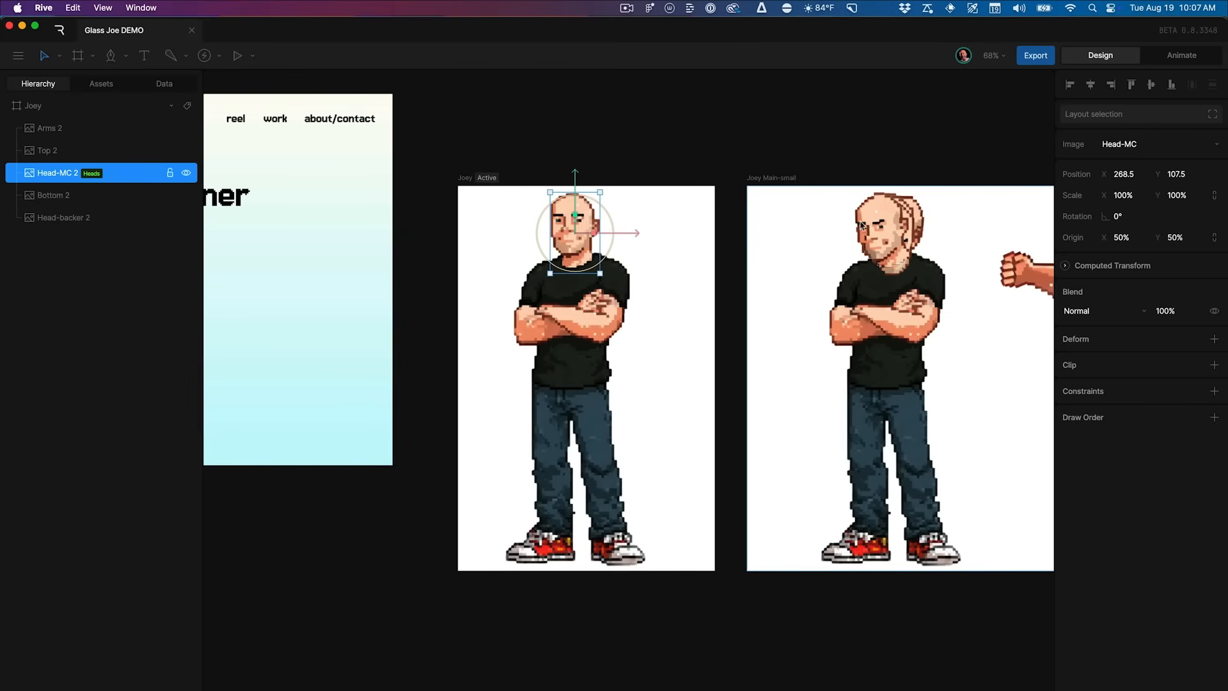
right_click(59, 178)
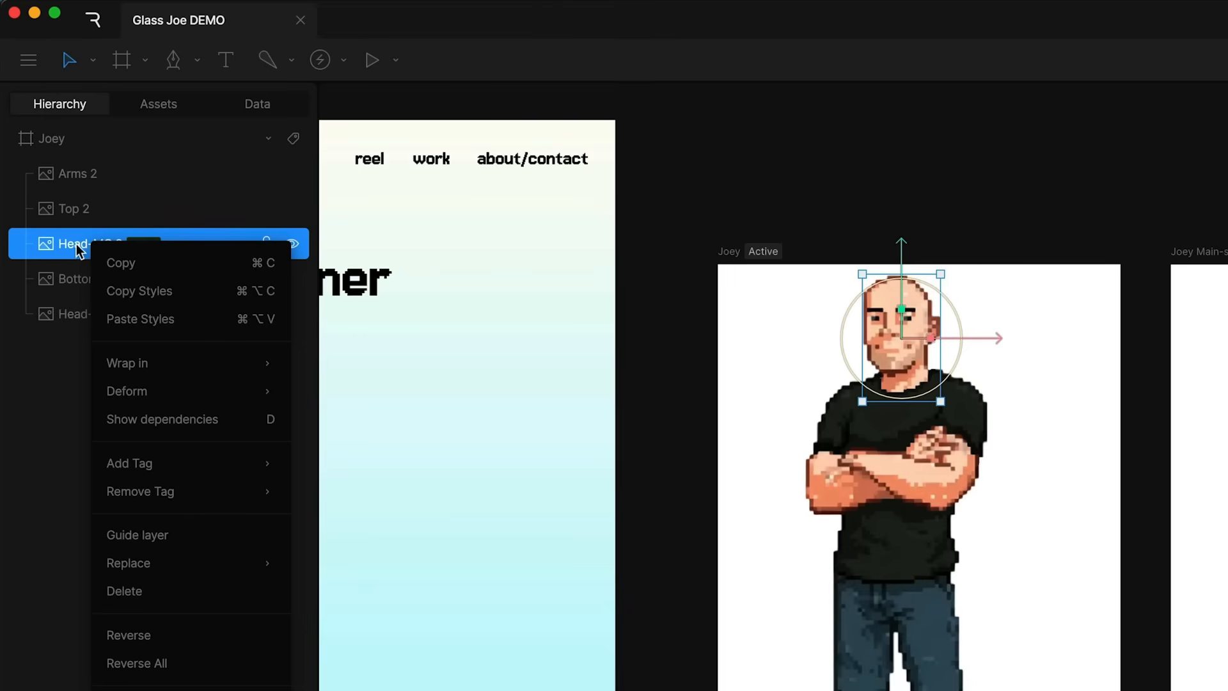
mouse_move(186, 374)
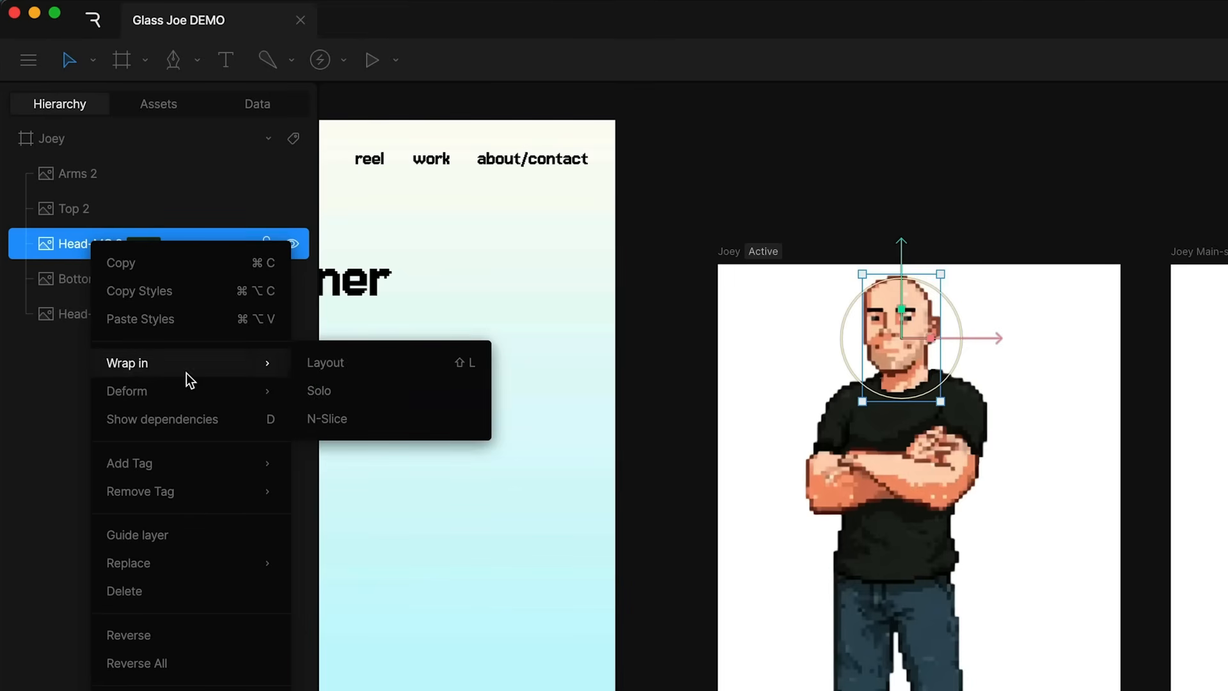
left_click(350, 398)
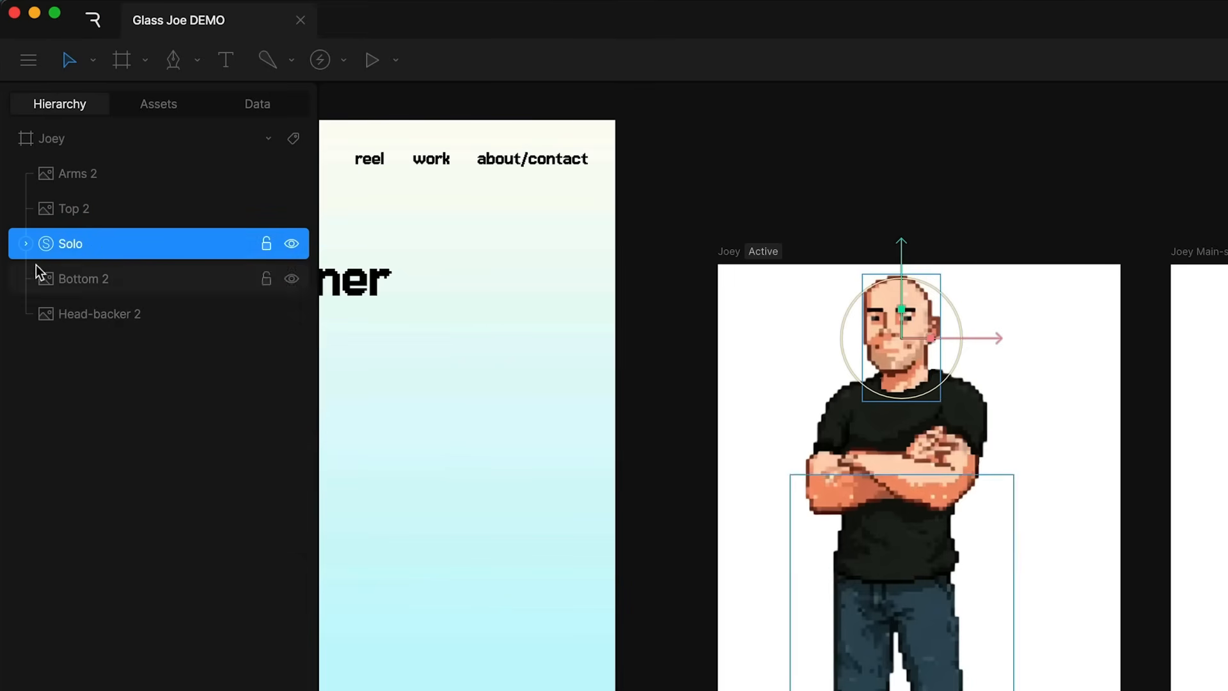
left_click(25, 243)
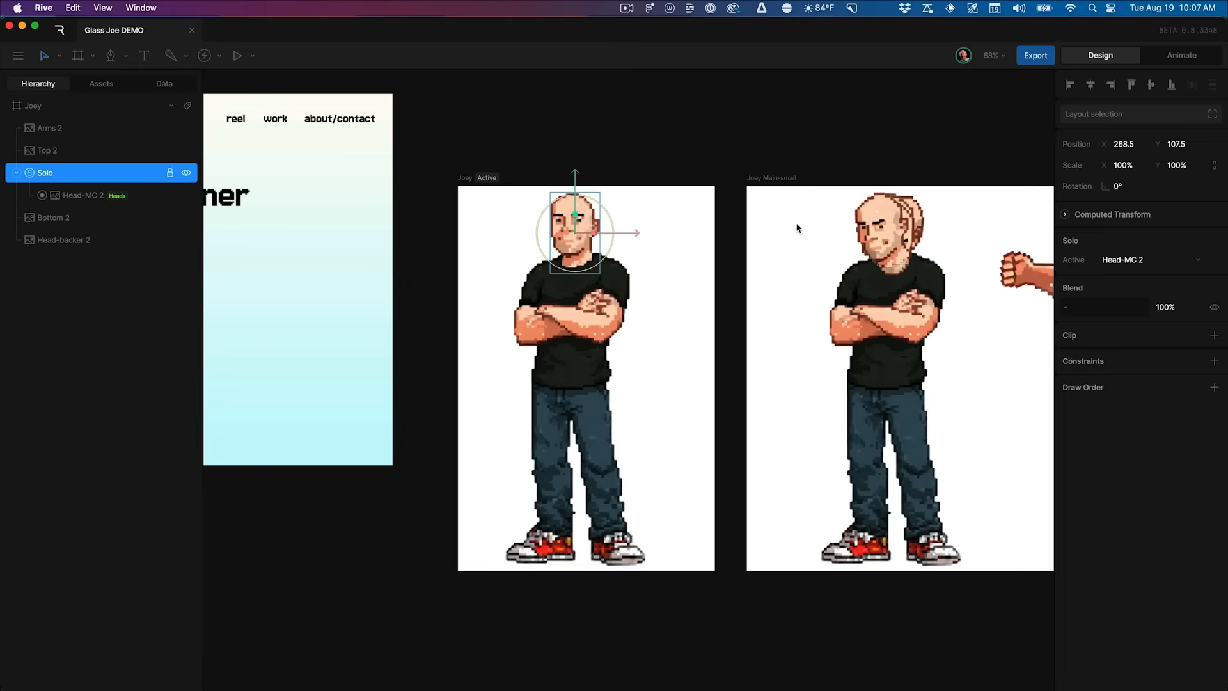
Copy the Head-DL, Head-DM, Head-UM, Head-ML and Head-UL layers from the Joey Main-small artboard
left_click(798, 227)
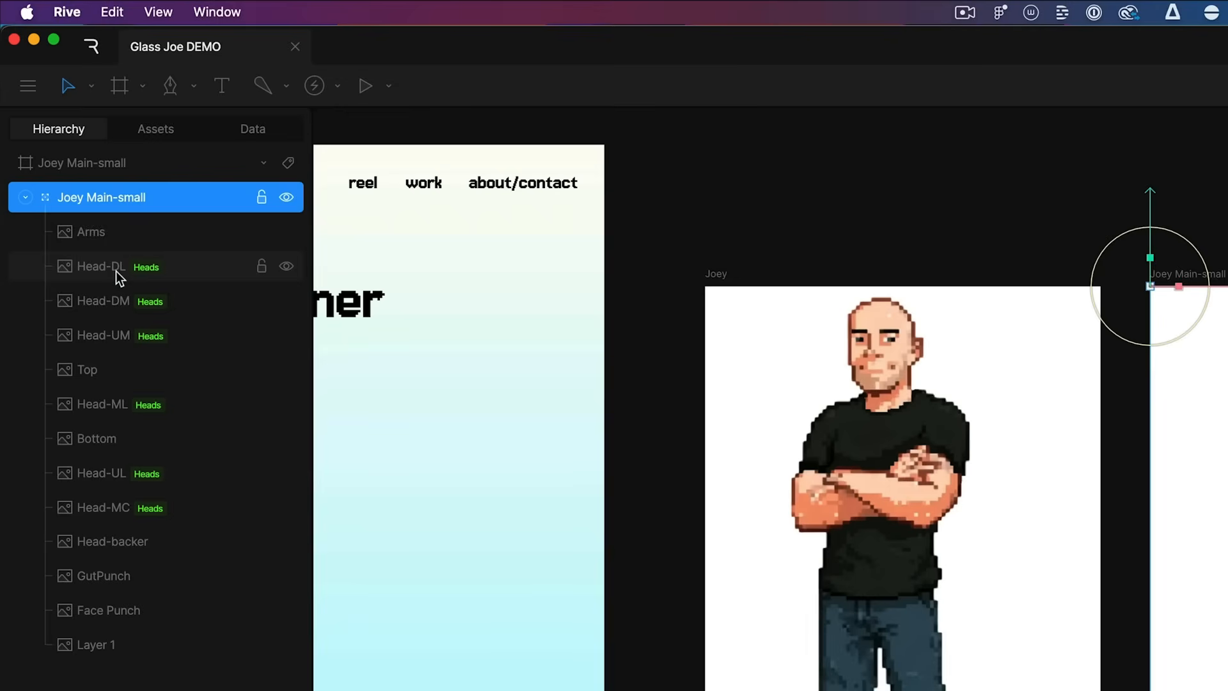
left_click(76, 177)
left_click(80, 198, "shift")
left_click(119, 336, "shift")
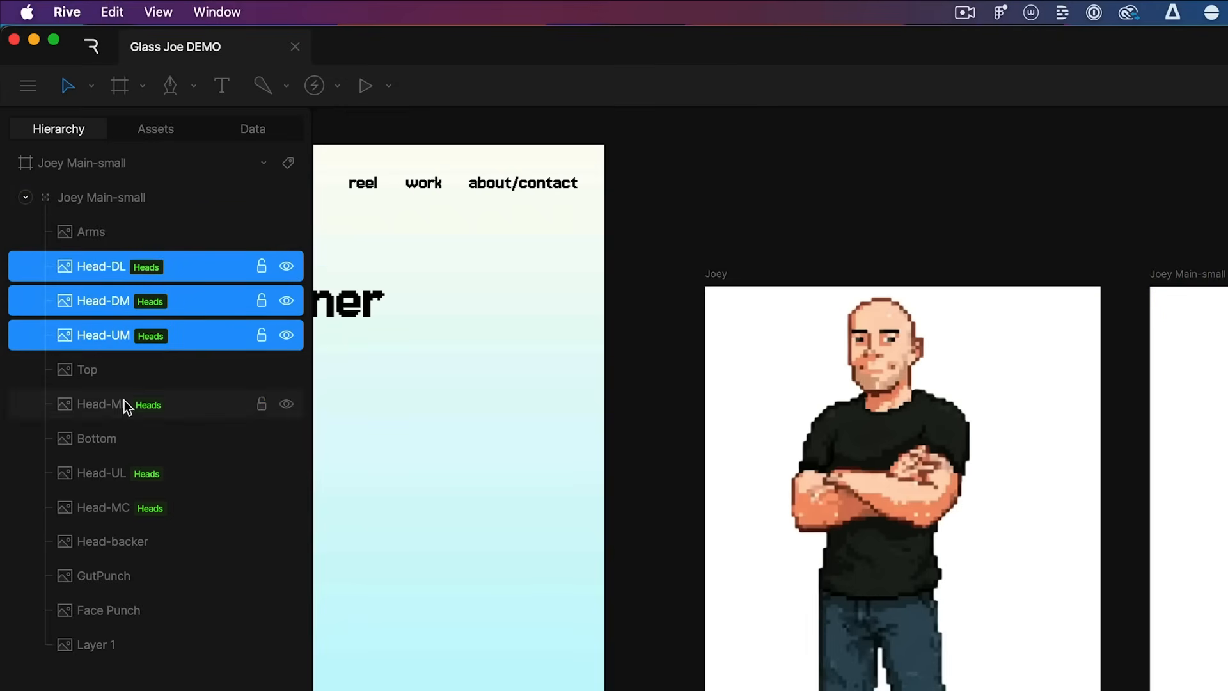
left_click(124, 403, "shift")
left_click(146, 475, "shift")
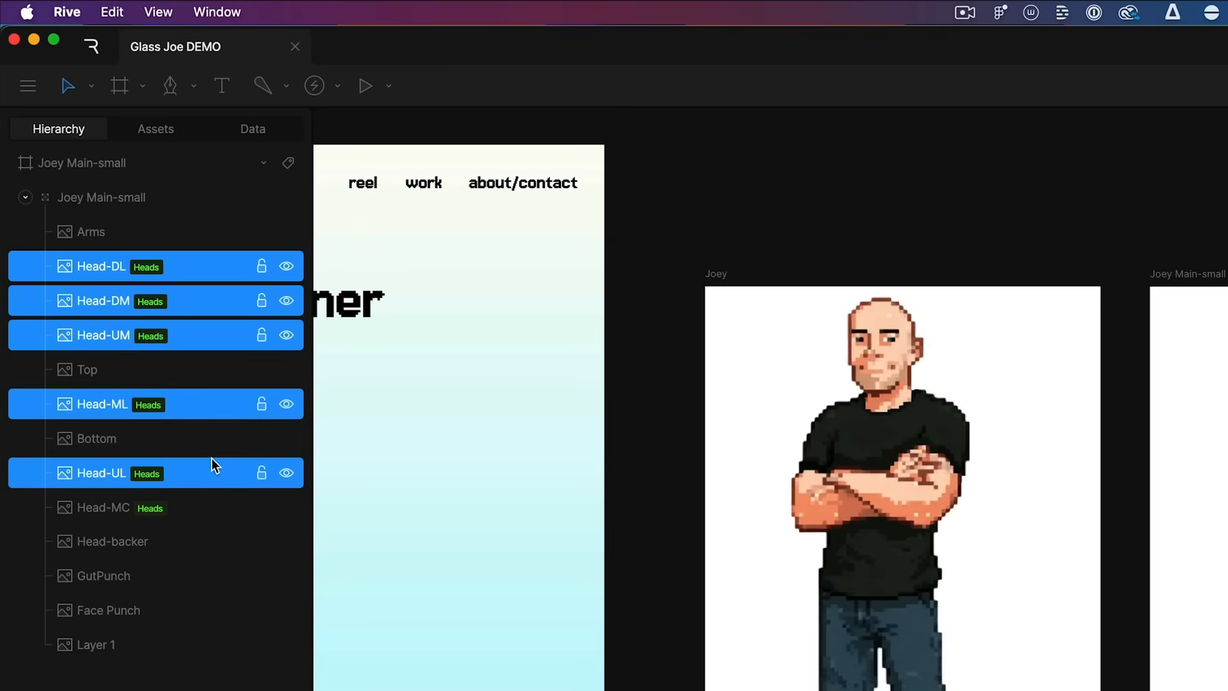
Paste the copied heads into the Joey artboard and nest them inside the Solo
left_click(776, 335)
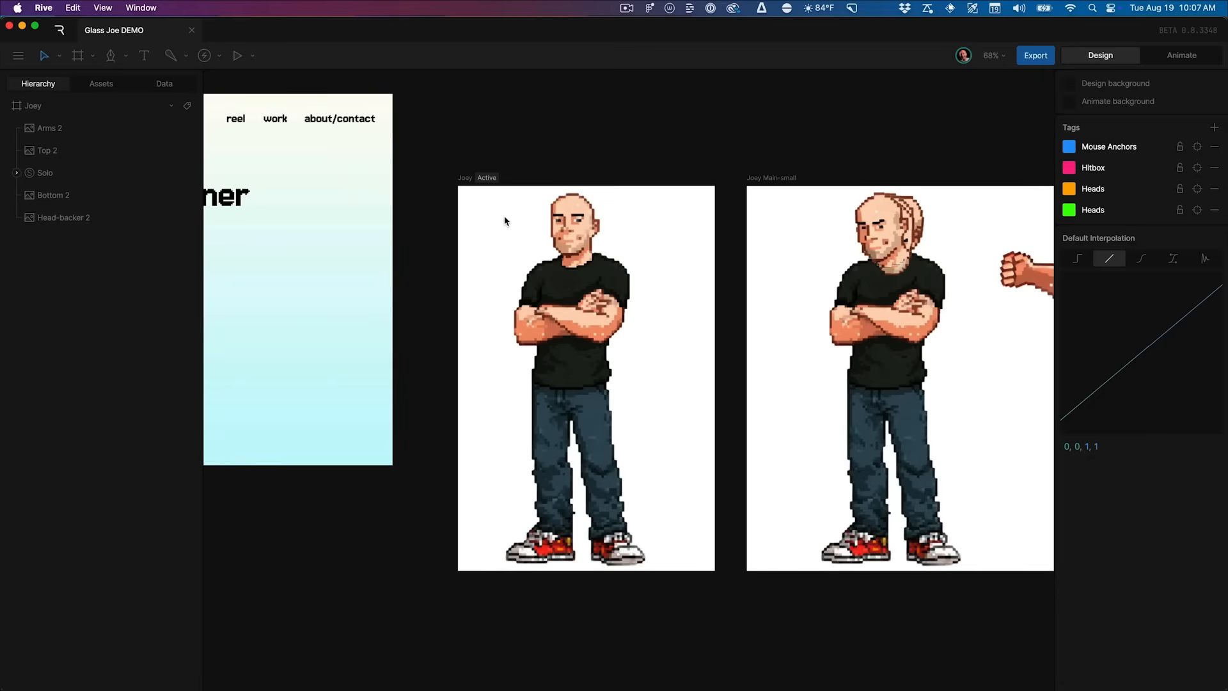
key("super+v")
left_click_drag(55, 249, 54, 173)
left_click(17, 174)
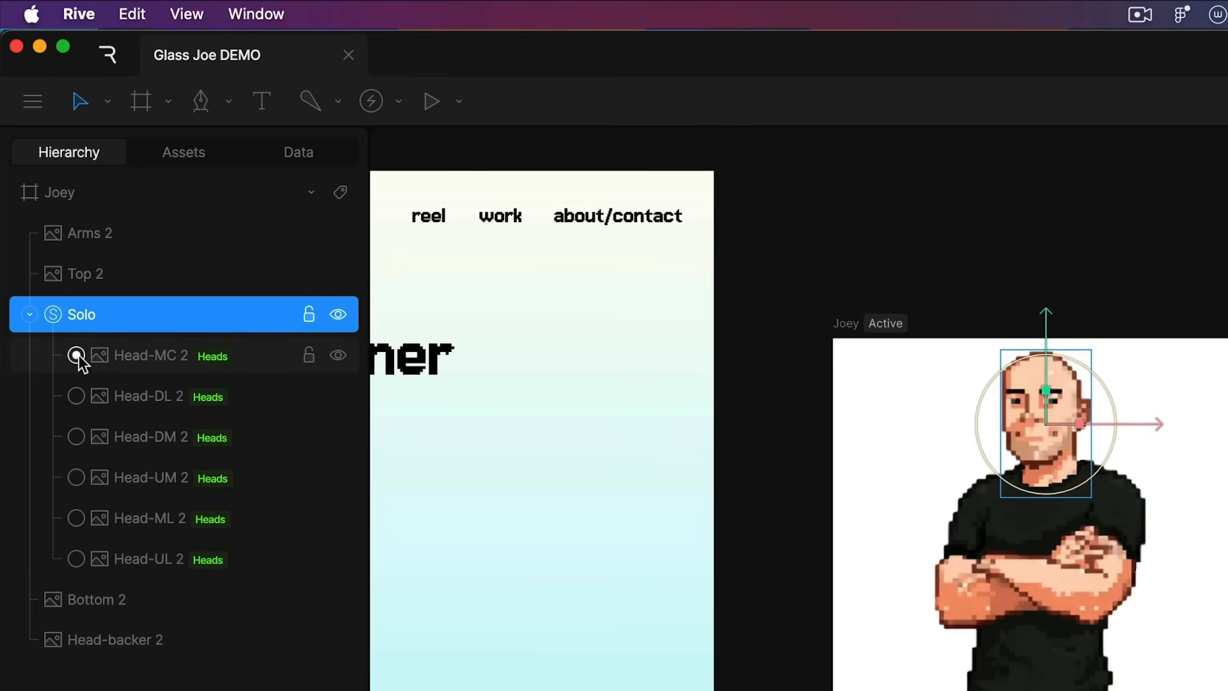
Preview each pasted head as the Solo's active item, ending back on Head-MC 2
left_click(75, 396)
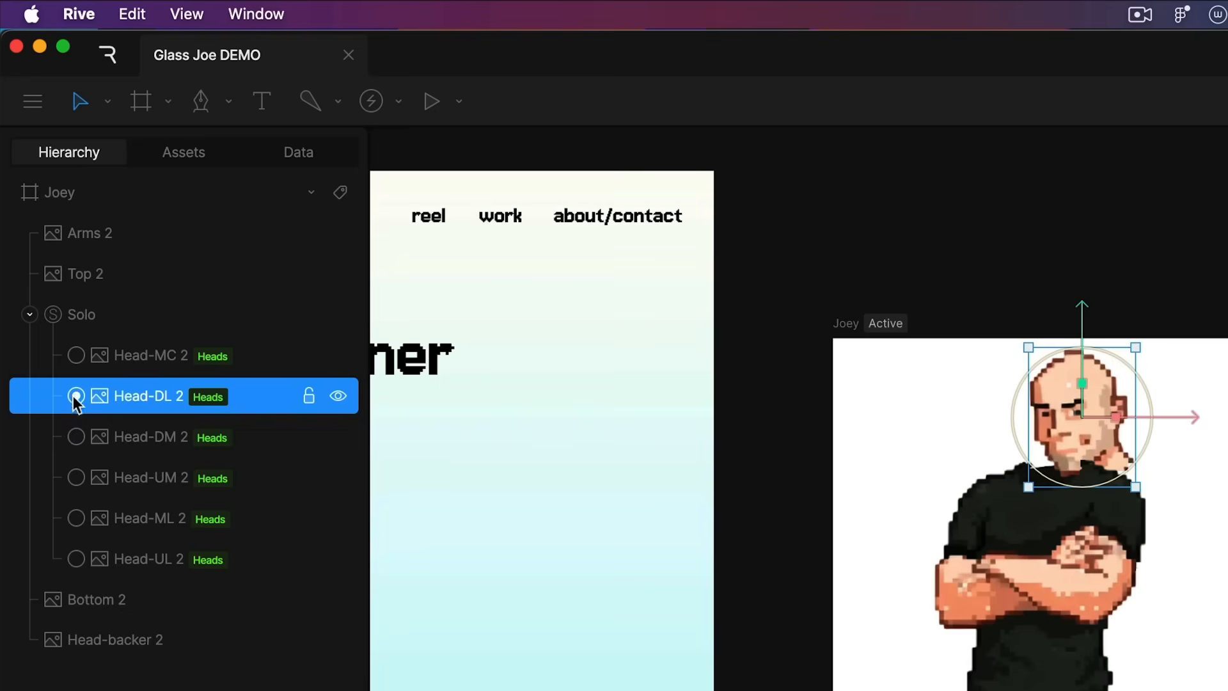
left_click(76, 437)
left_click(76, 478)
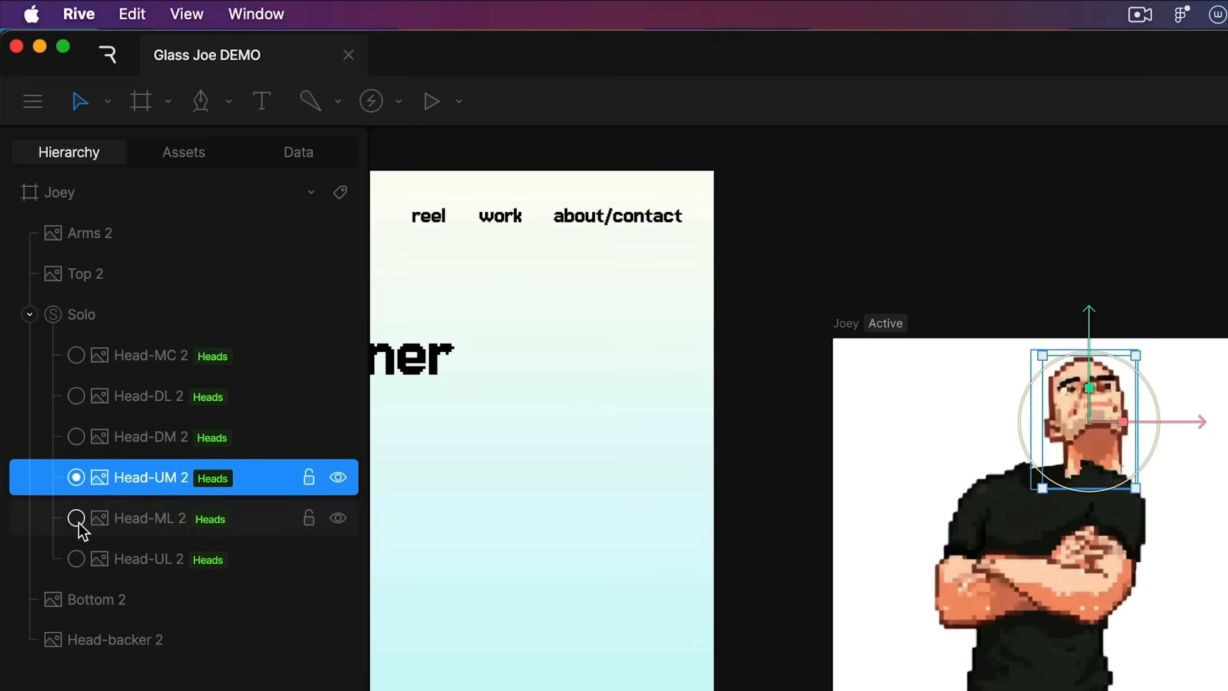
left_click(77, 518)
left_click(76, 559)
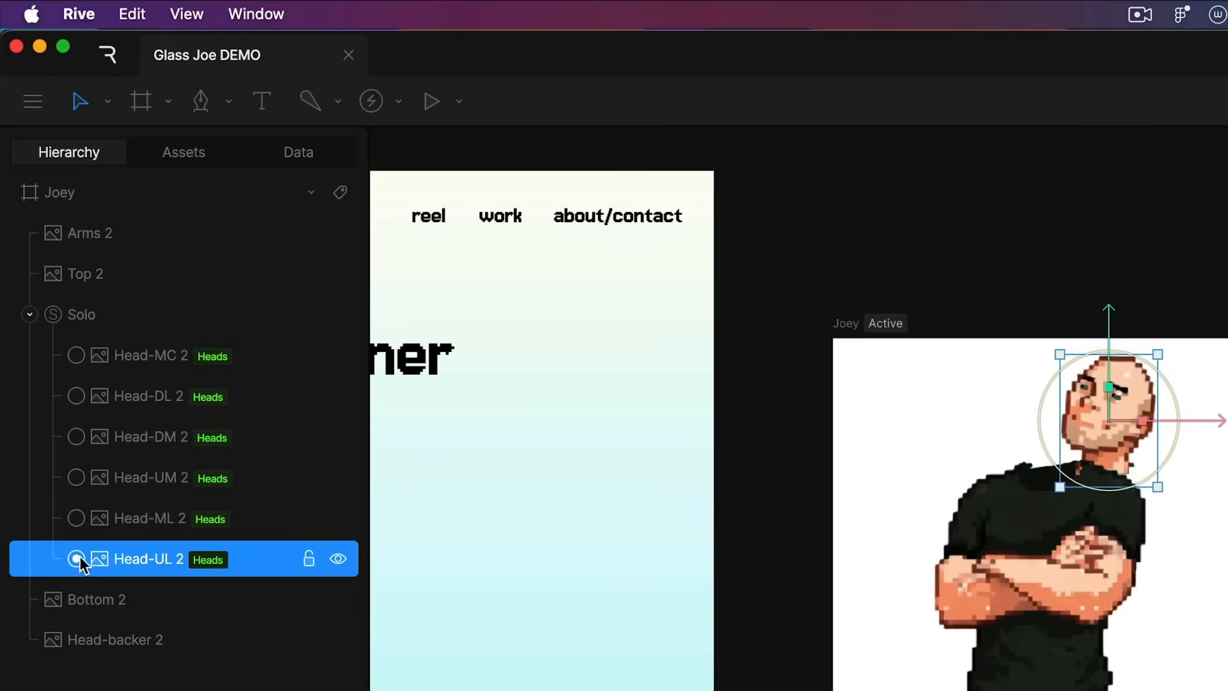
left_click(76, 356)
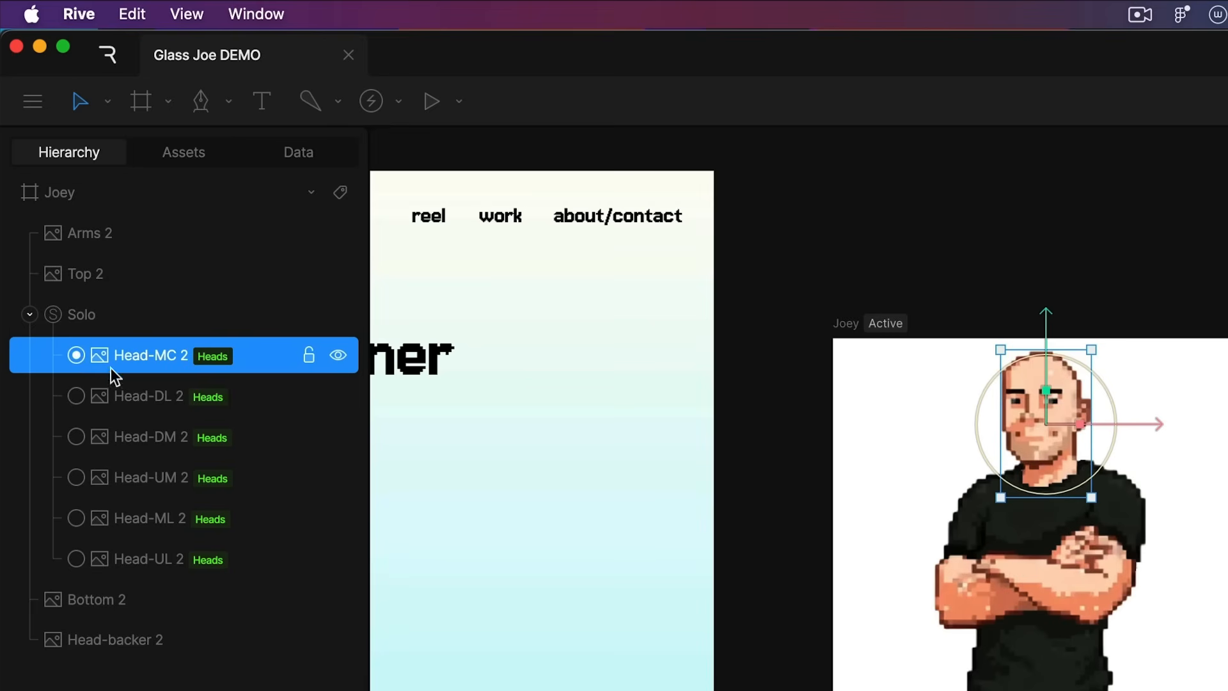
Make Head-DL 2 the Solo's active head and shift it horizontally over the neck to X about -16.5
left_click(79, 396)
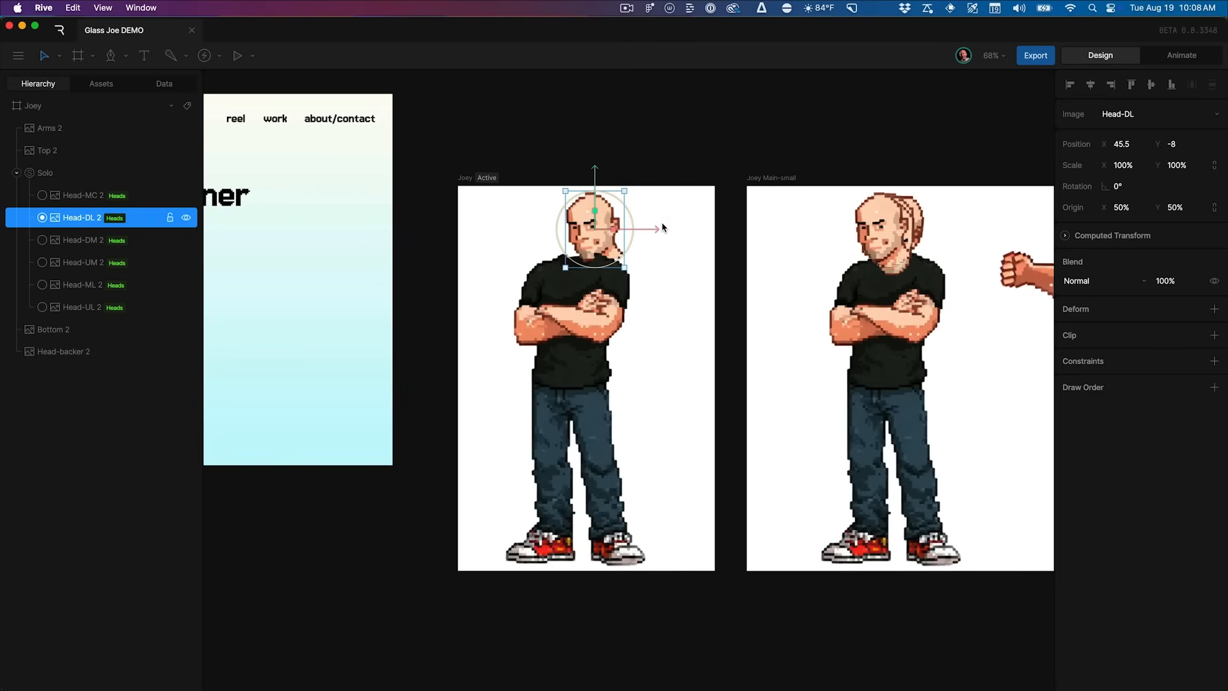
left_click_drag(656, 233, 629, 230)
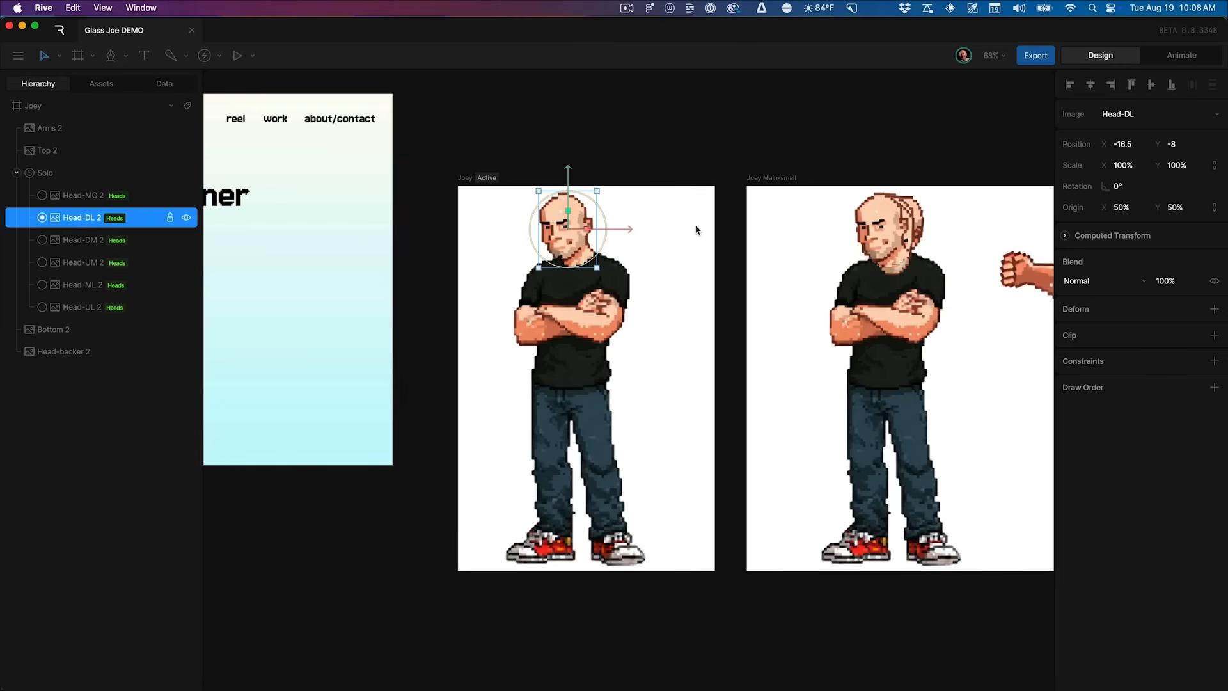
scroll(696, 230, "up", 5)
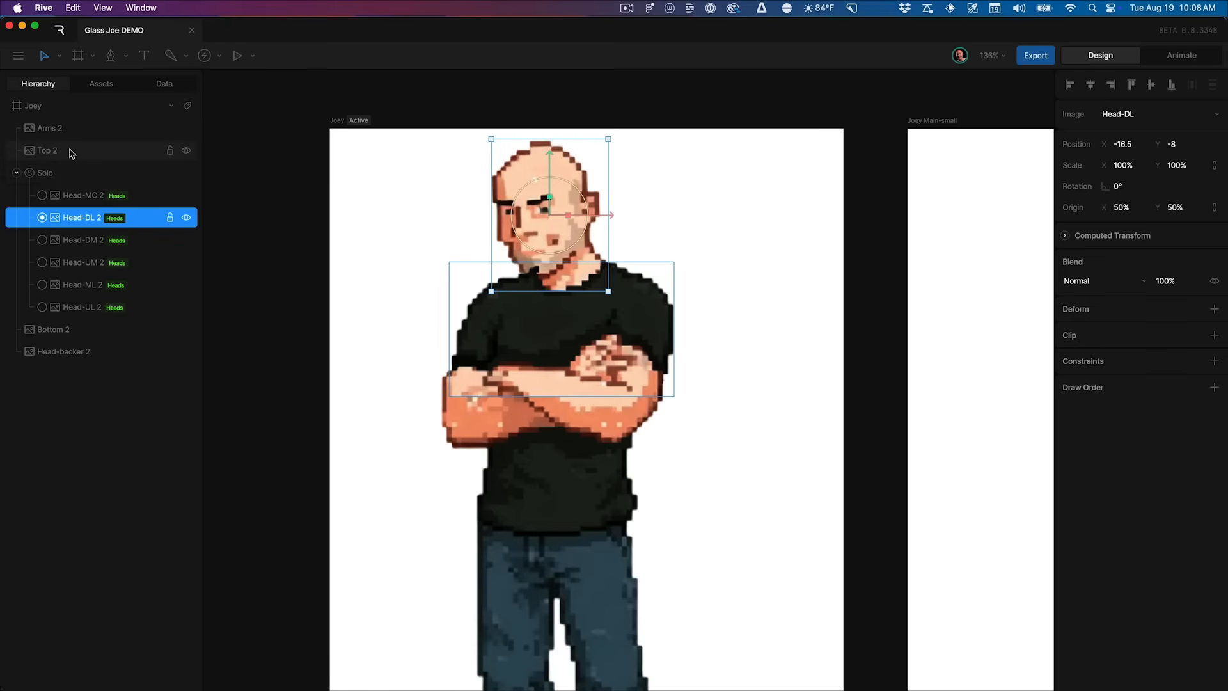
Add a draw order rule named Over to Head-DL 2 and make it the active rule
scroll(448, 256, "right", 2)
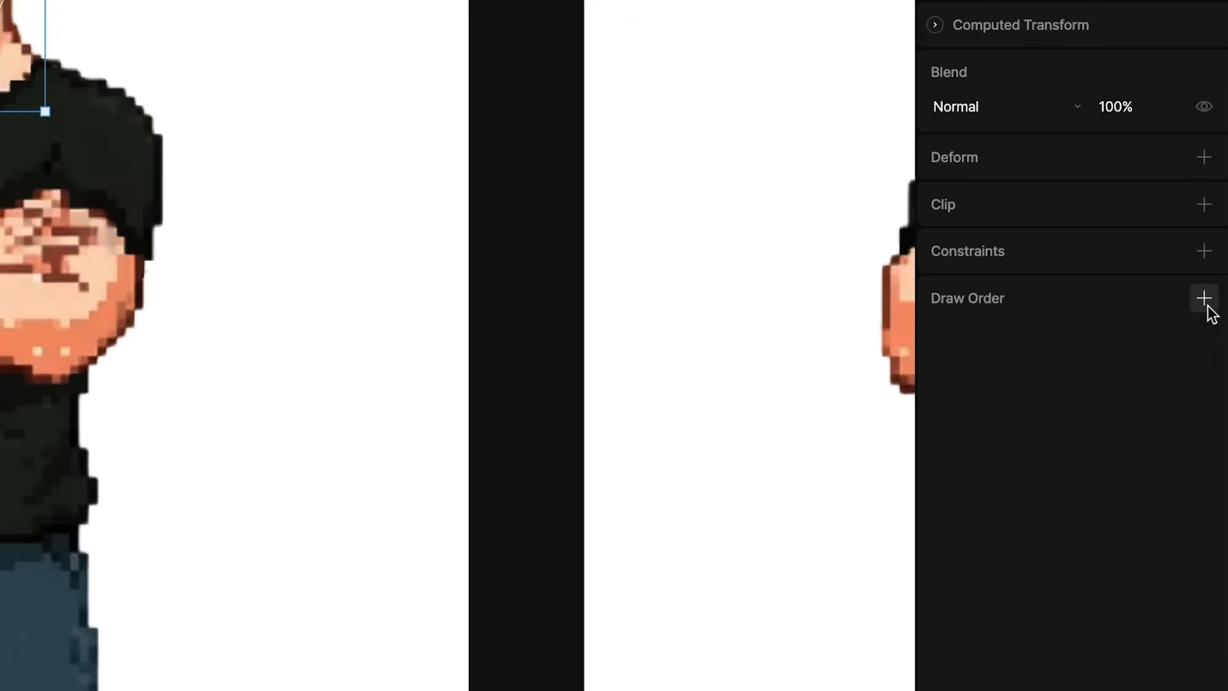
left_click(1214, 387)
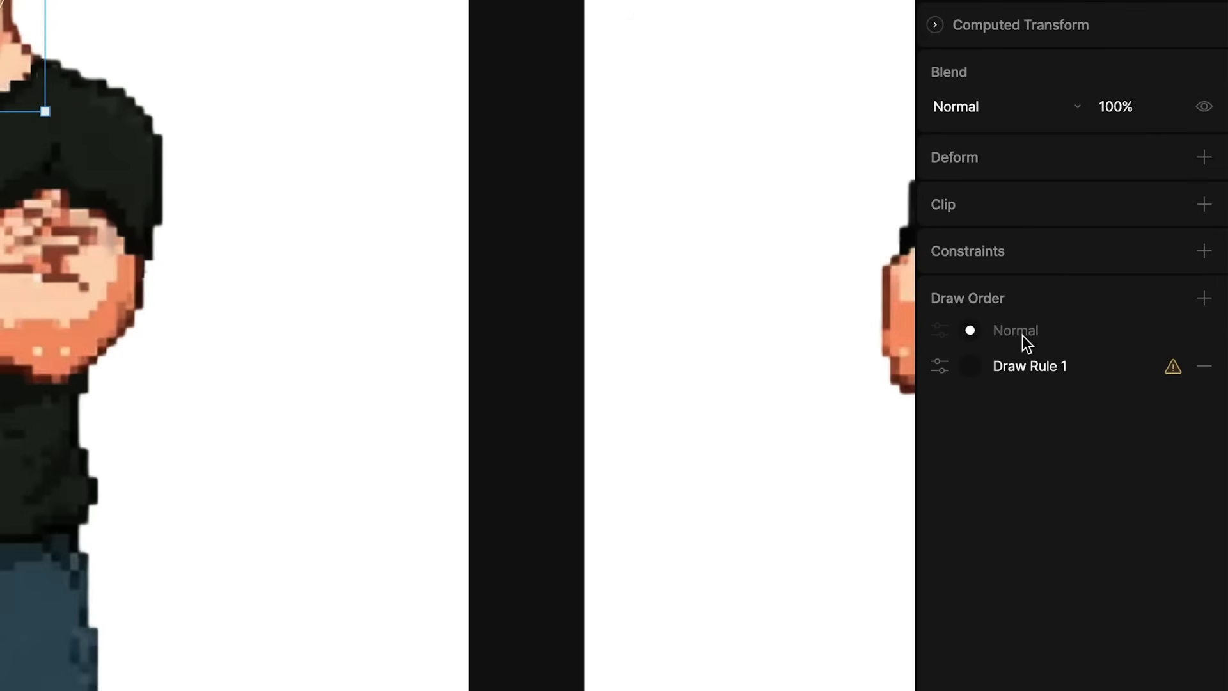
double_click(1071, 366)
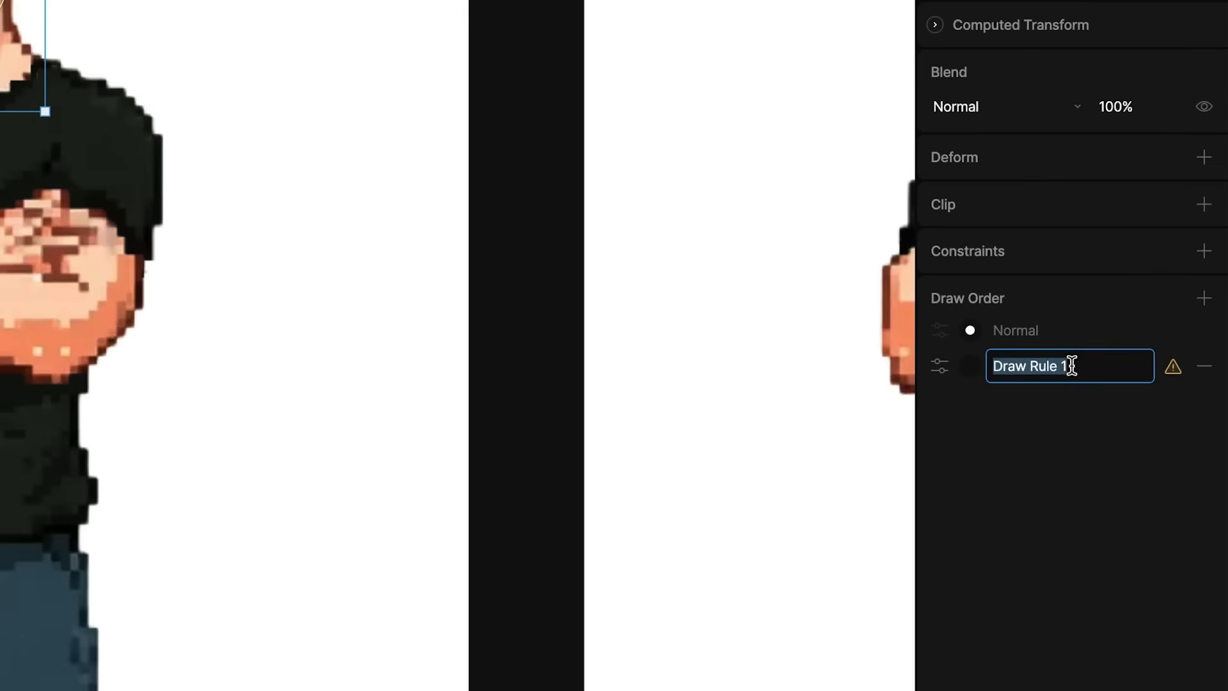
type("over")
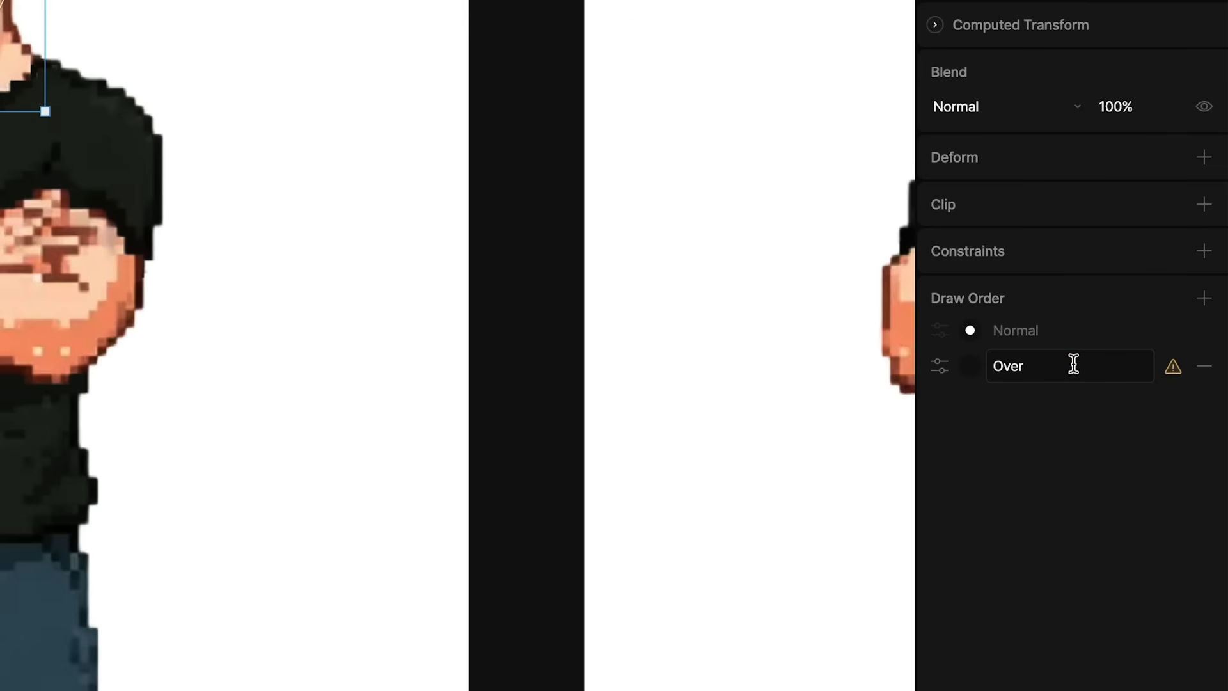
key("Return")
left_click(969, 368)
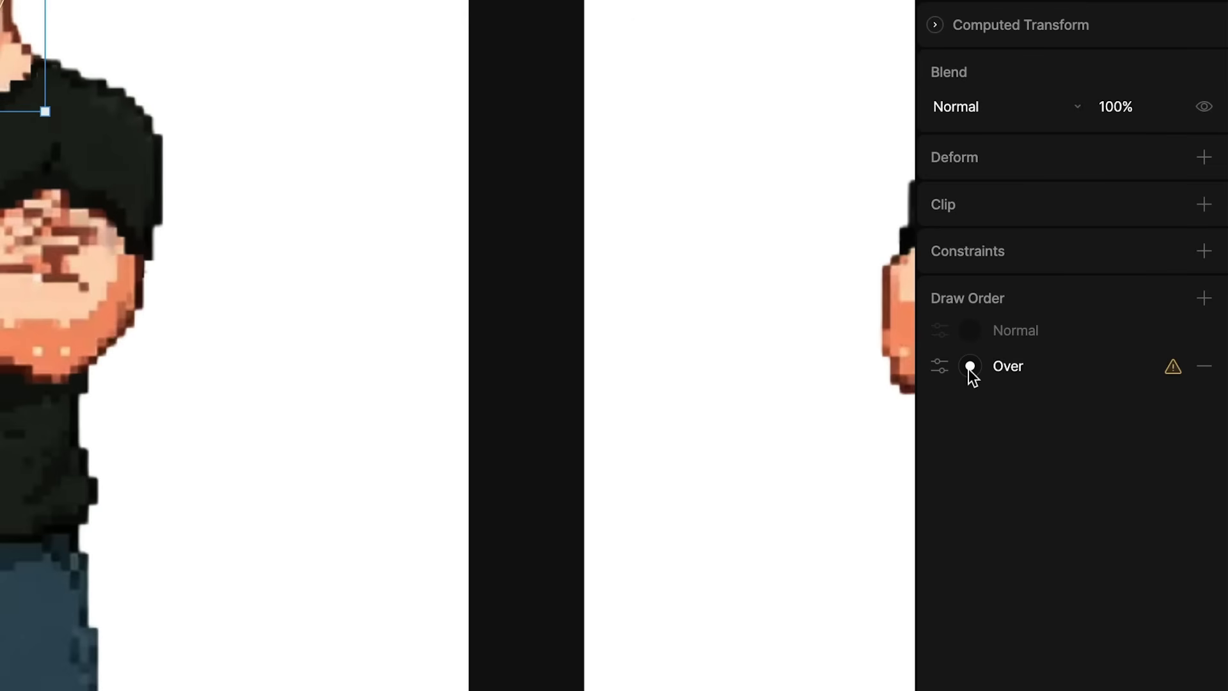
Target Head-DL 2's Over rule at Top 2, and switch the Solo's active head to Head-MC 2
left_click(942, 368)
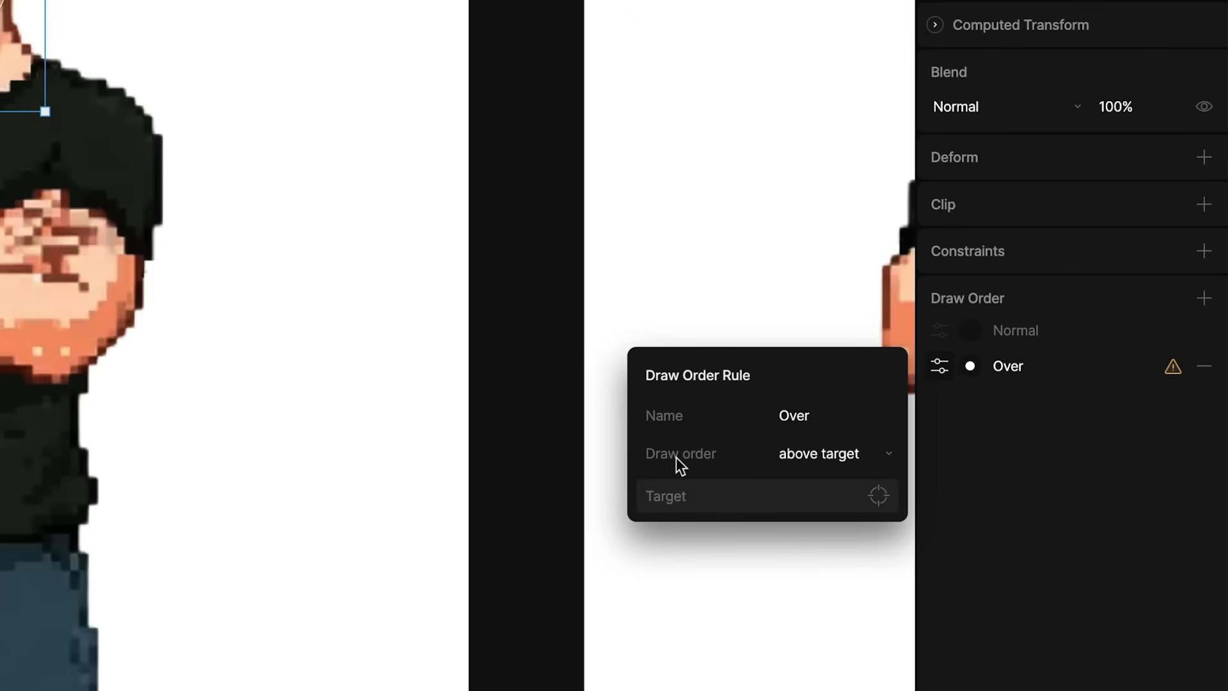
left_click(878, 496)
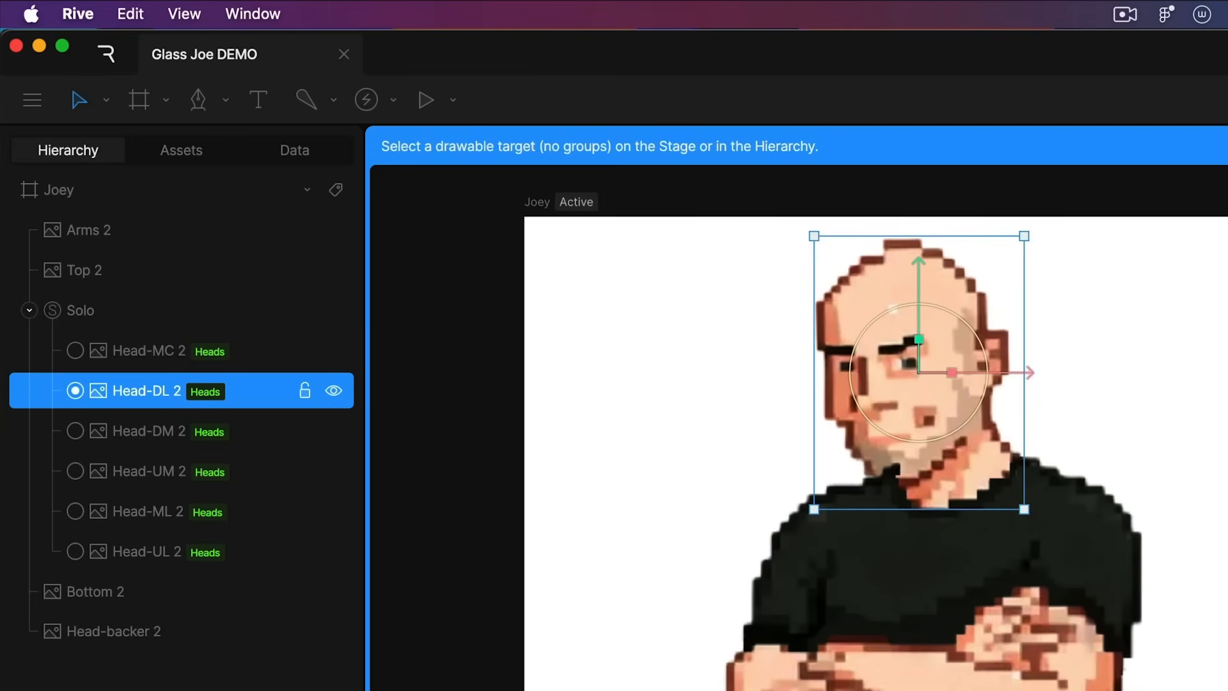
left_click(108, 280)
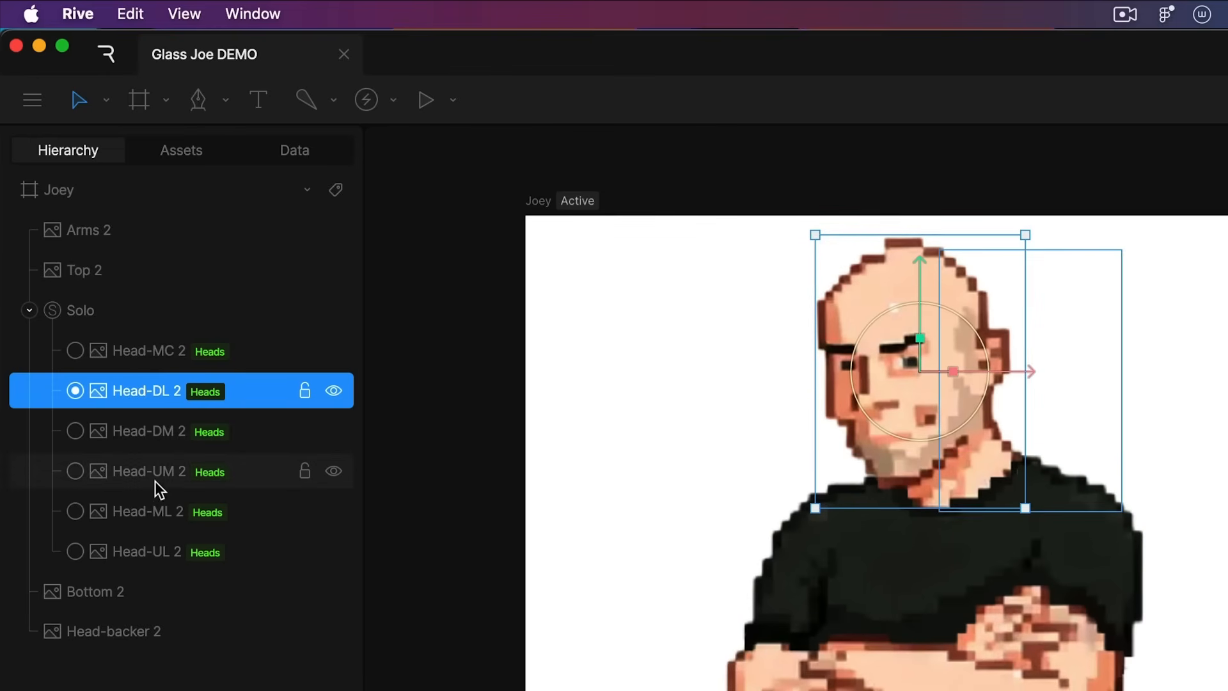
left_click(138, 358)
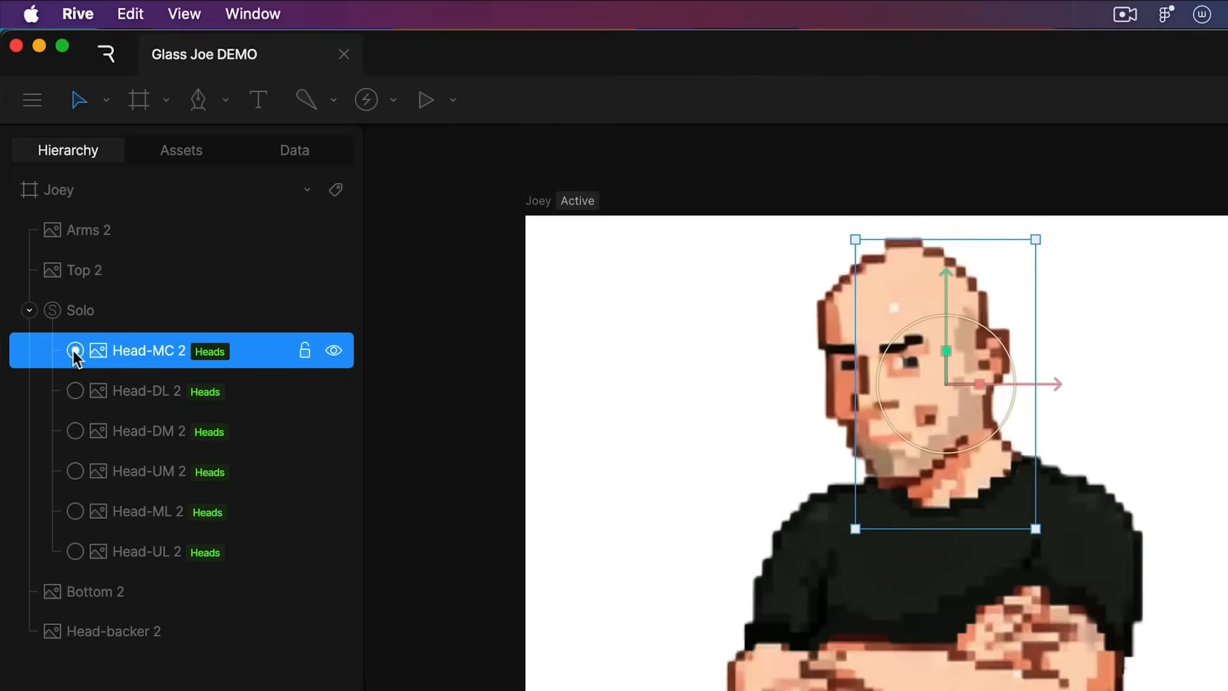
Compare Head-MC 2 and Head-DL 2 as the Solo's active head, ending on Head-DL 2
left_click(74, 350)
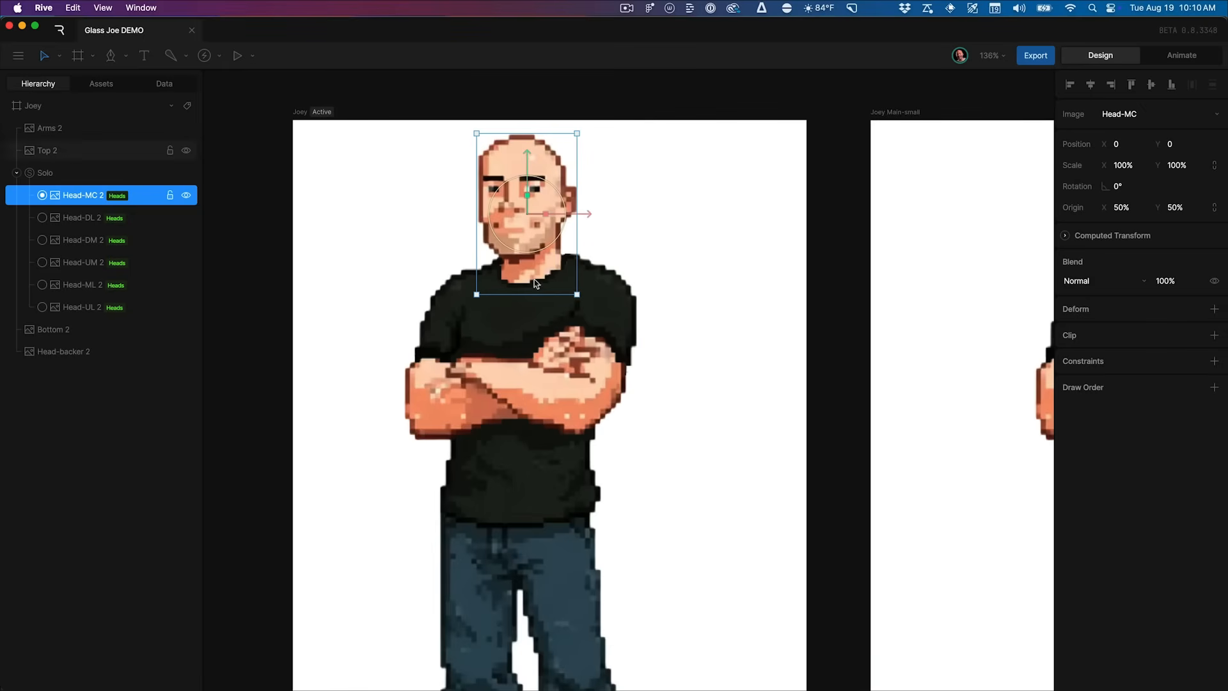
left_click(42, 219)
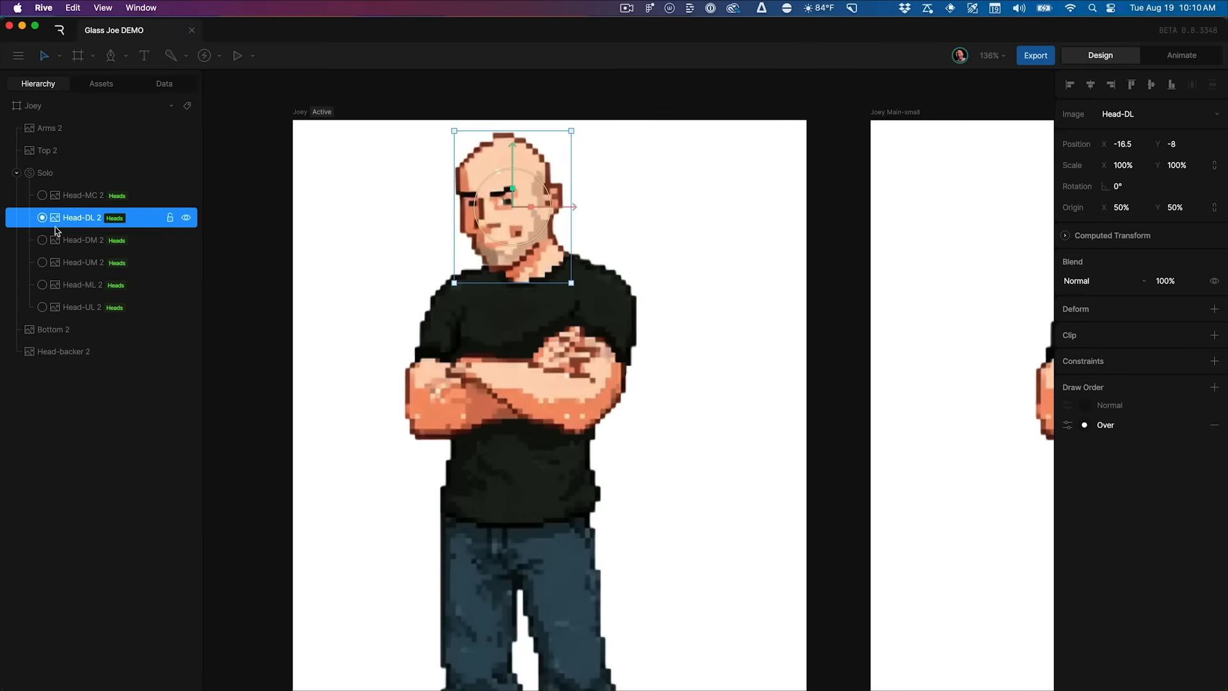
left_click(41, 195)
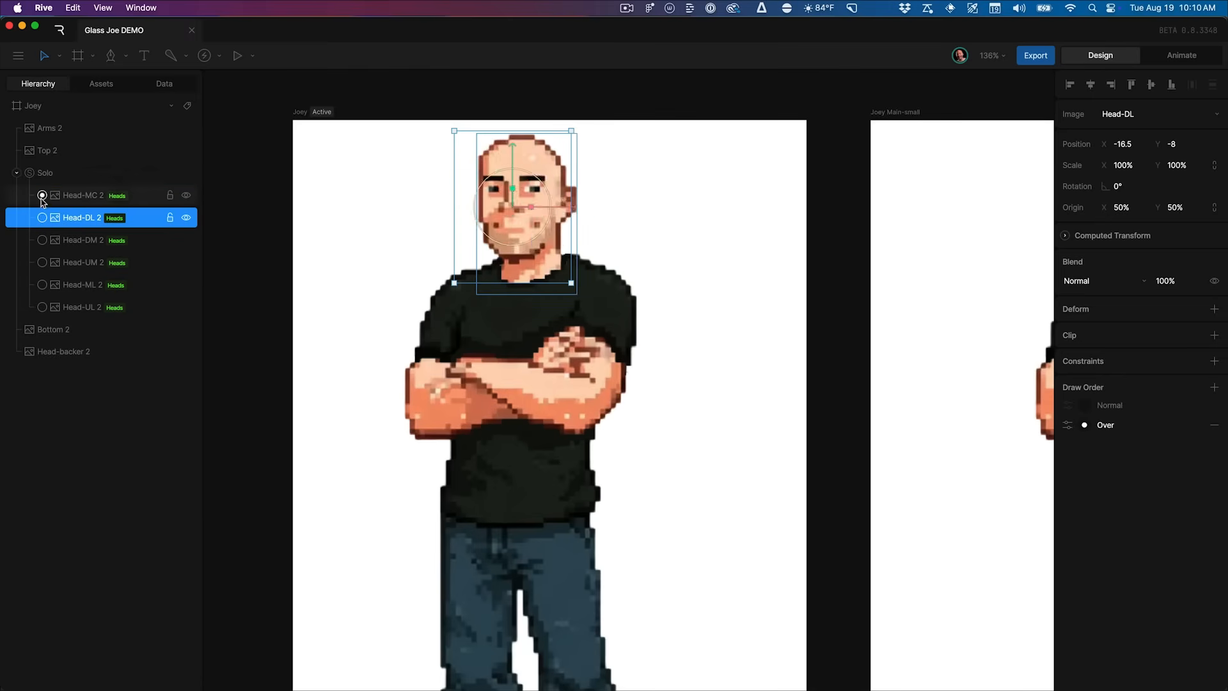
left_click(42, 218)
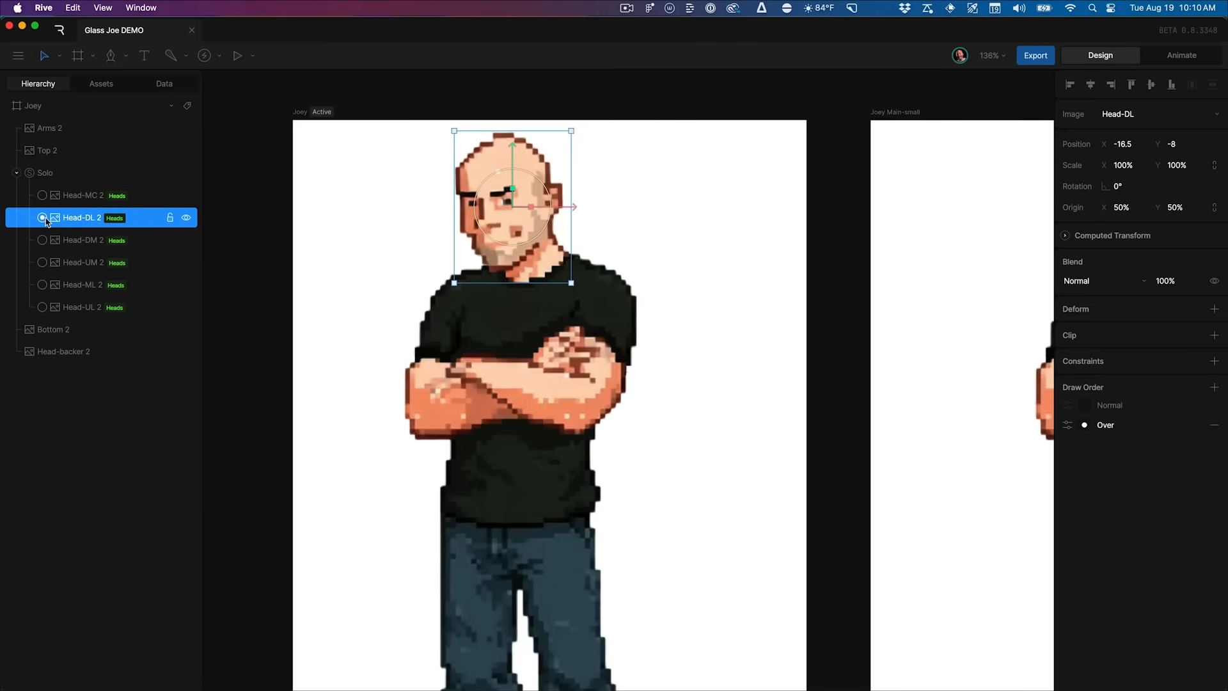
scroll(52, 226, "right", 1)
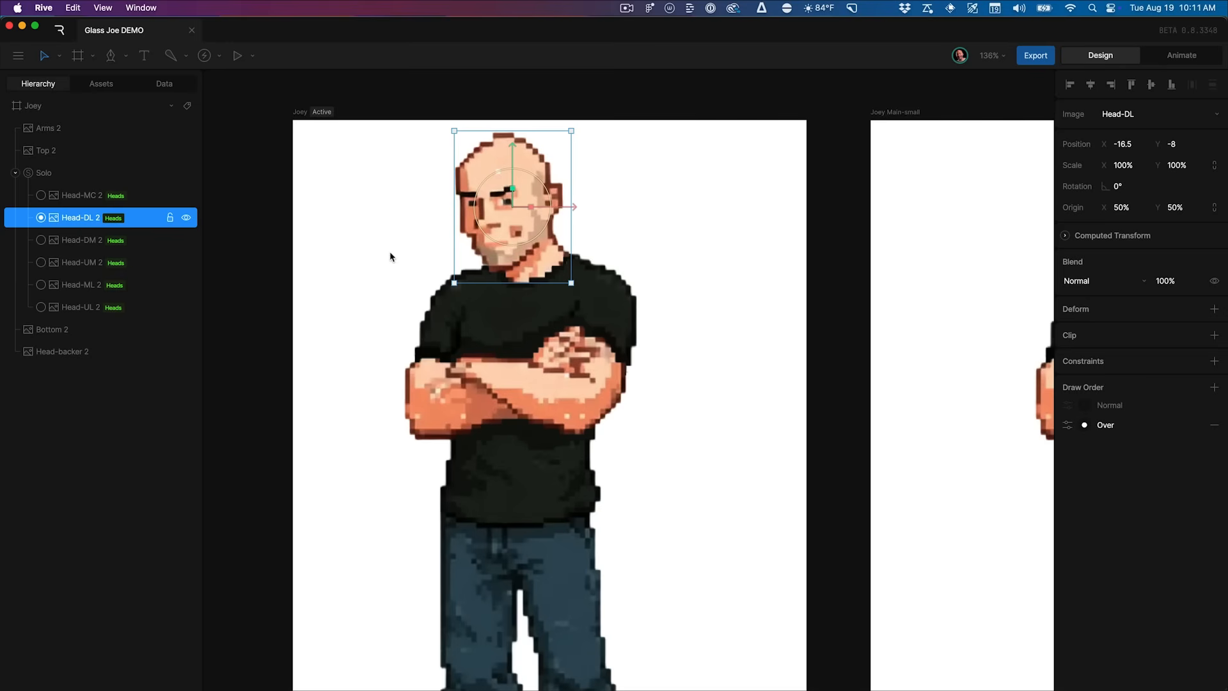
scroll(85, 229, "right", 2)
scroll(82, 225, "left", 3)
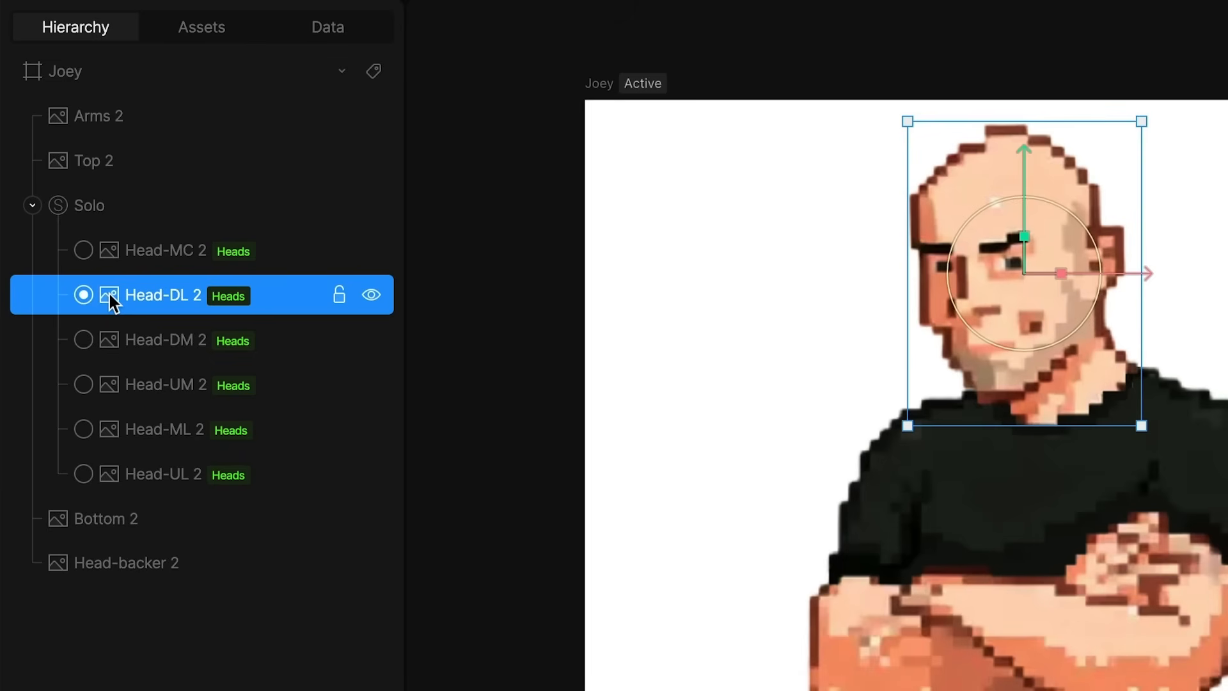
Duplicate Head-DL 2 inside the Solo, make the copy the active head and rename it Head-DR
key("super+d")
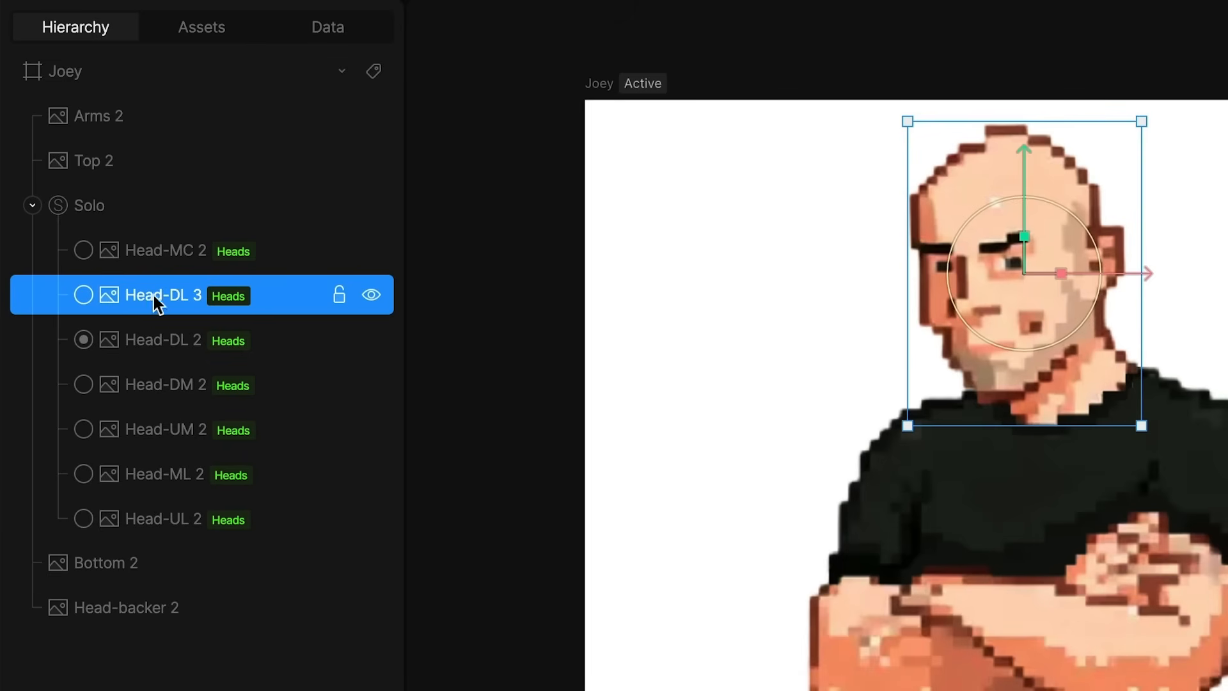
left_click(83, 295)
double_click(168, 303)
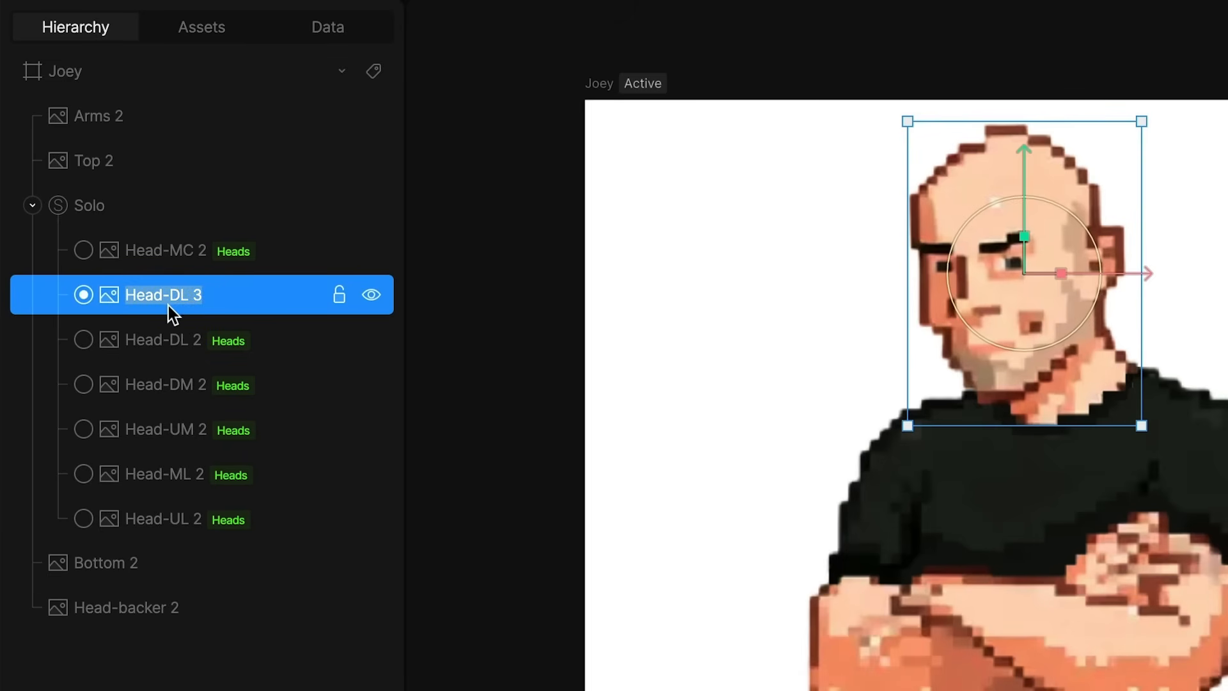
key("Right")
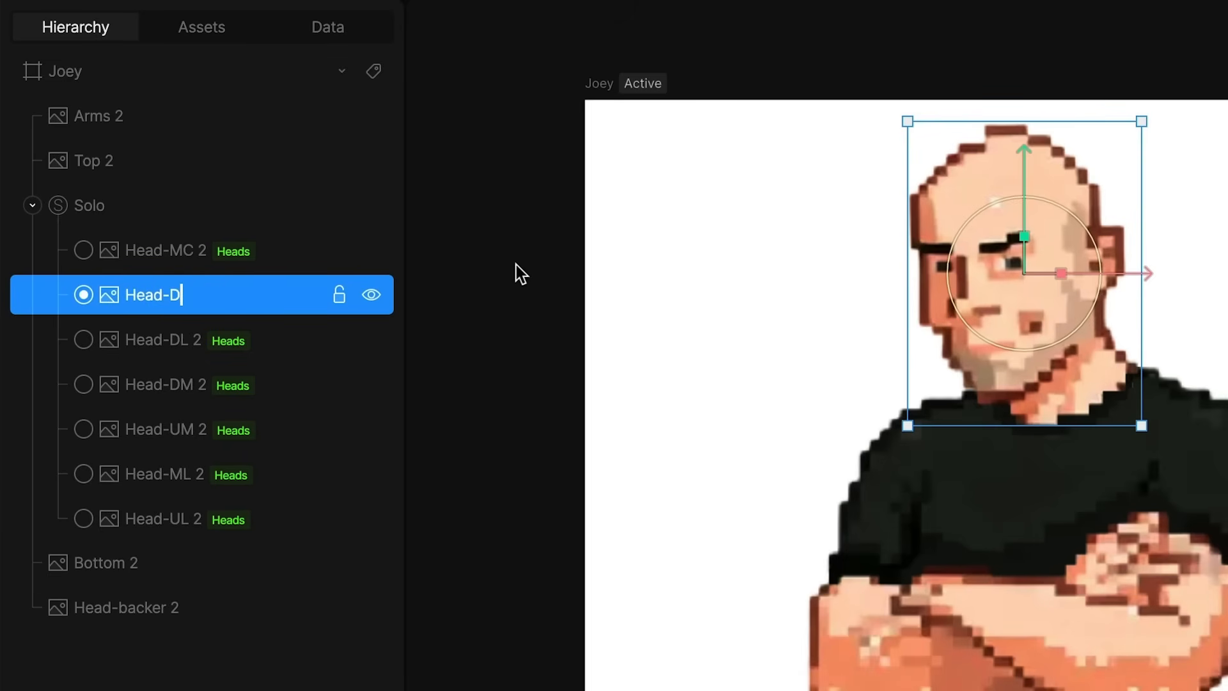
type("R")
key("Return")
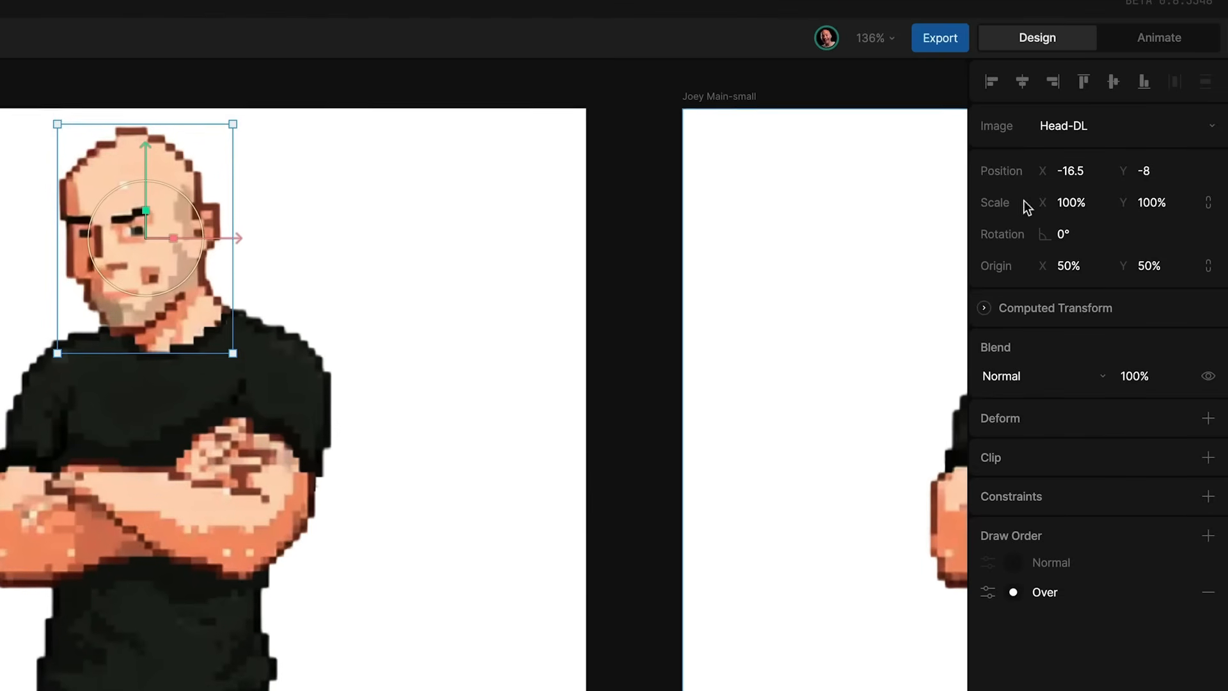
Mirror Head-DR with an X scale of -100% and move it over the neck to about X 18.5, Y 5.5
left_click(1075, 204)
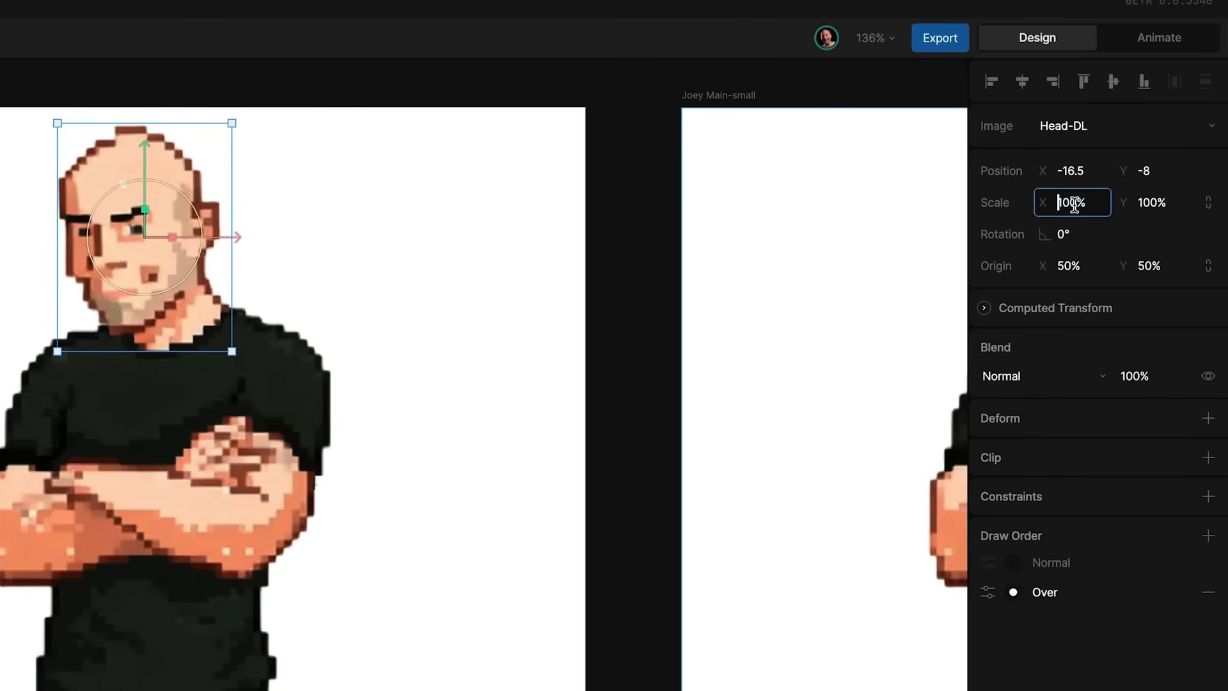
type("-")
key("Return")
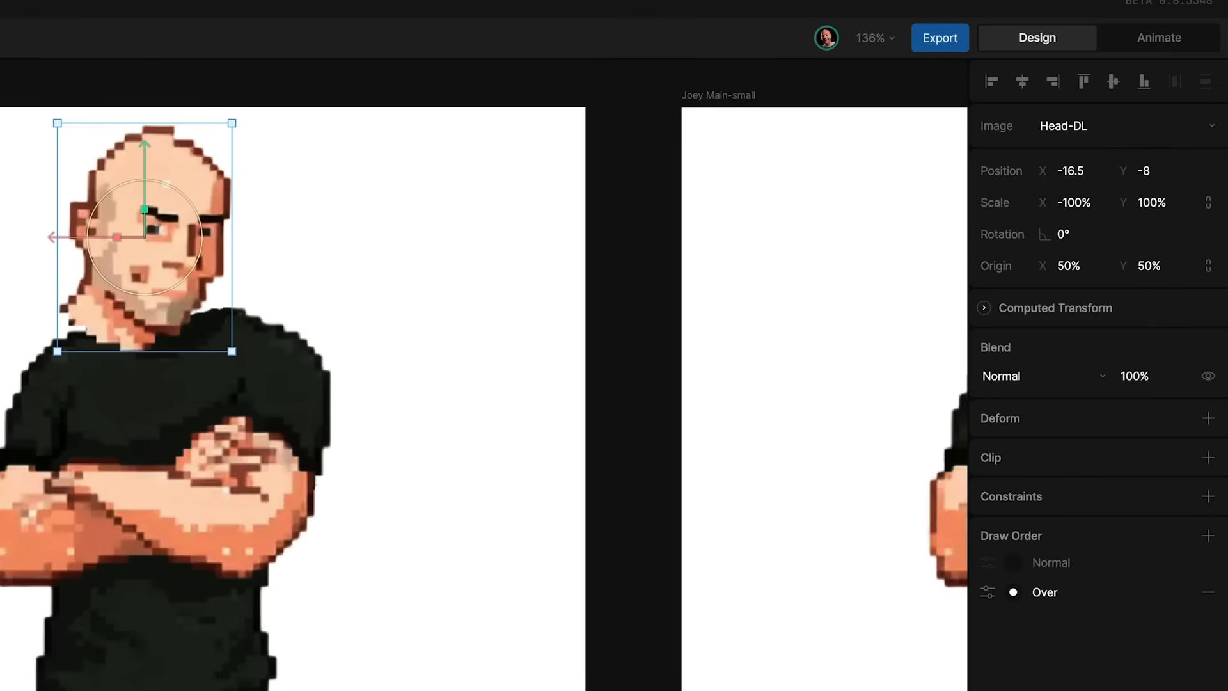
left_click(137, 285)
left_click_drag(68, 242, 105, 241)
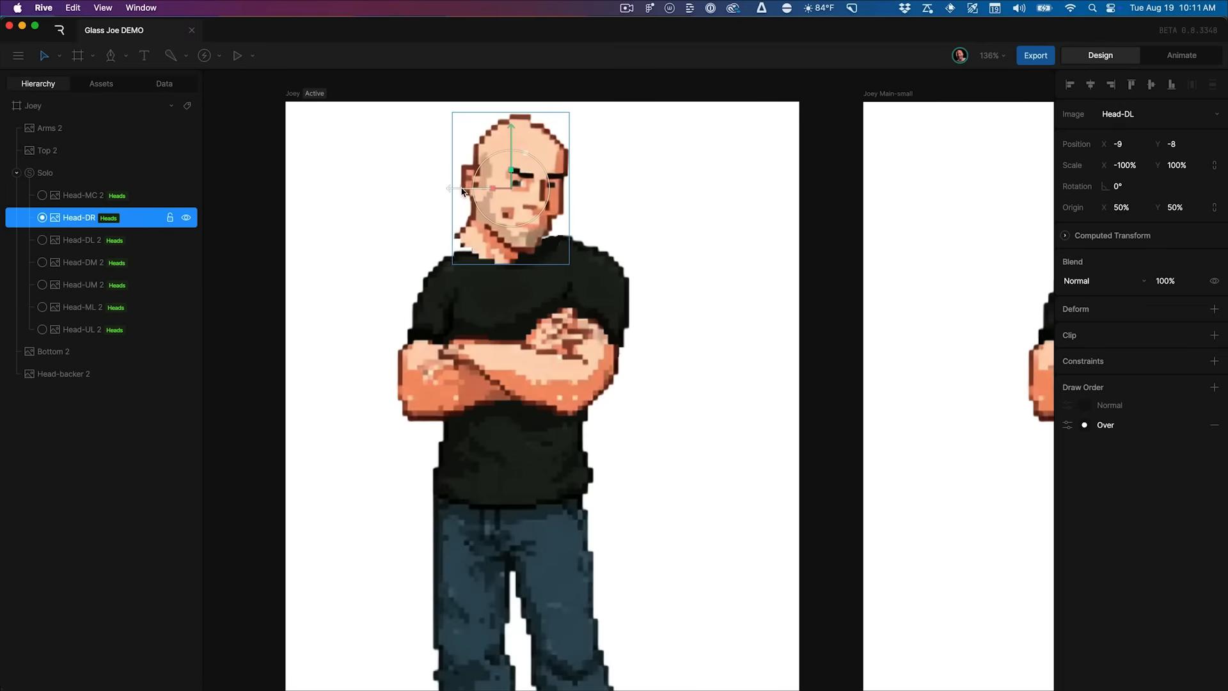
left_click_drag(480, 195, 486, 196)
left_click_drag(535, 141, 535, 150)
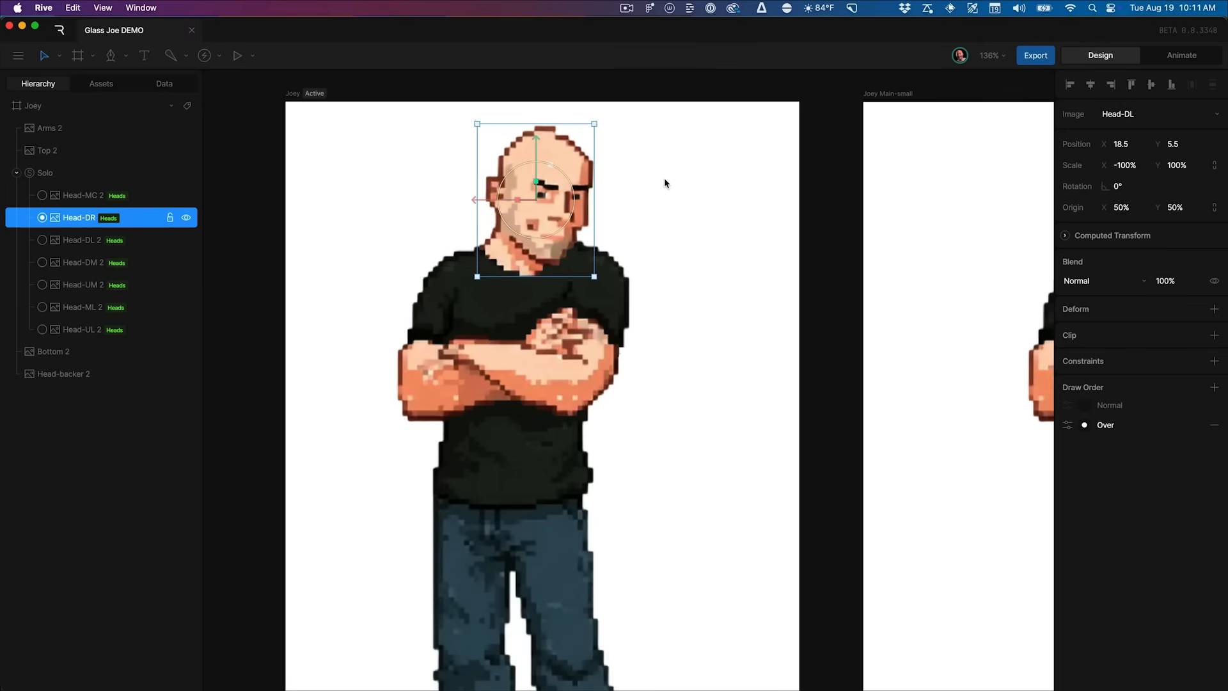
Compare Head-DR's Normal and Over draw order rules, leaving Over active
left_click(1086, 406)
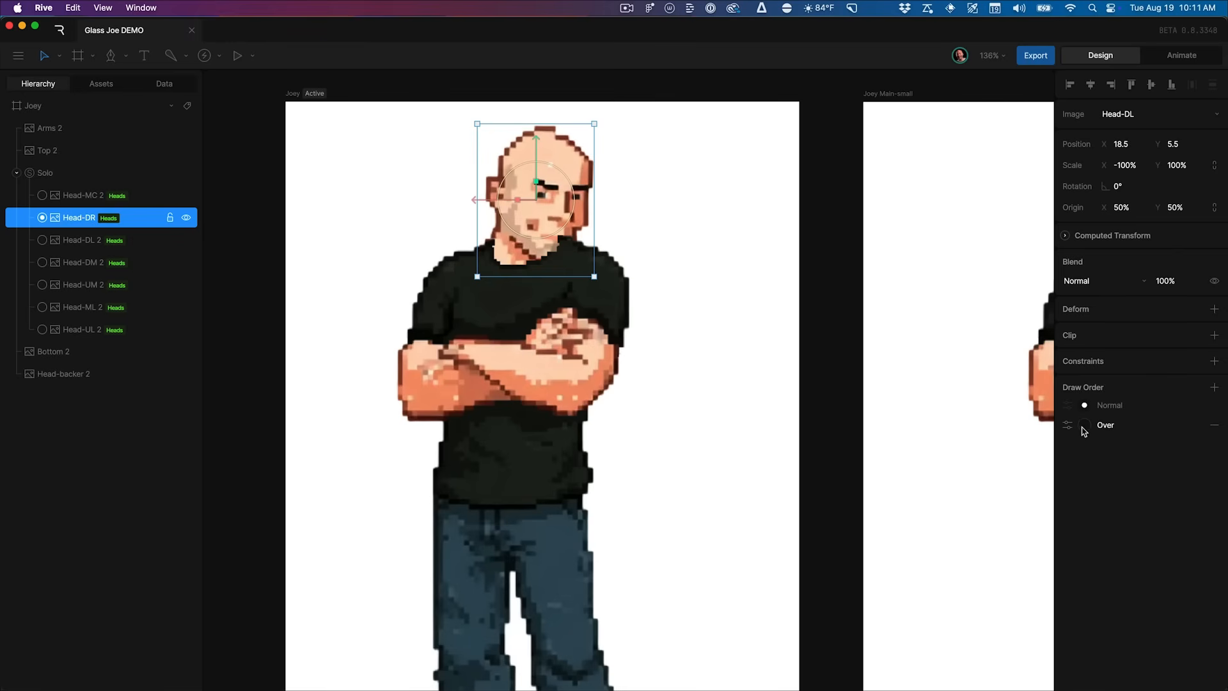
left_click(1086, 426)
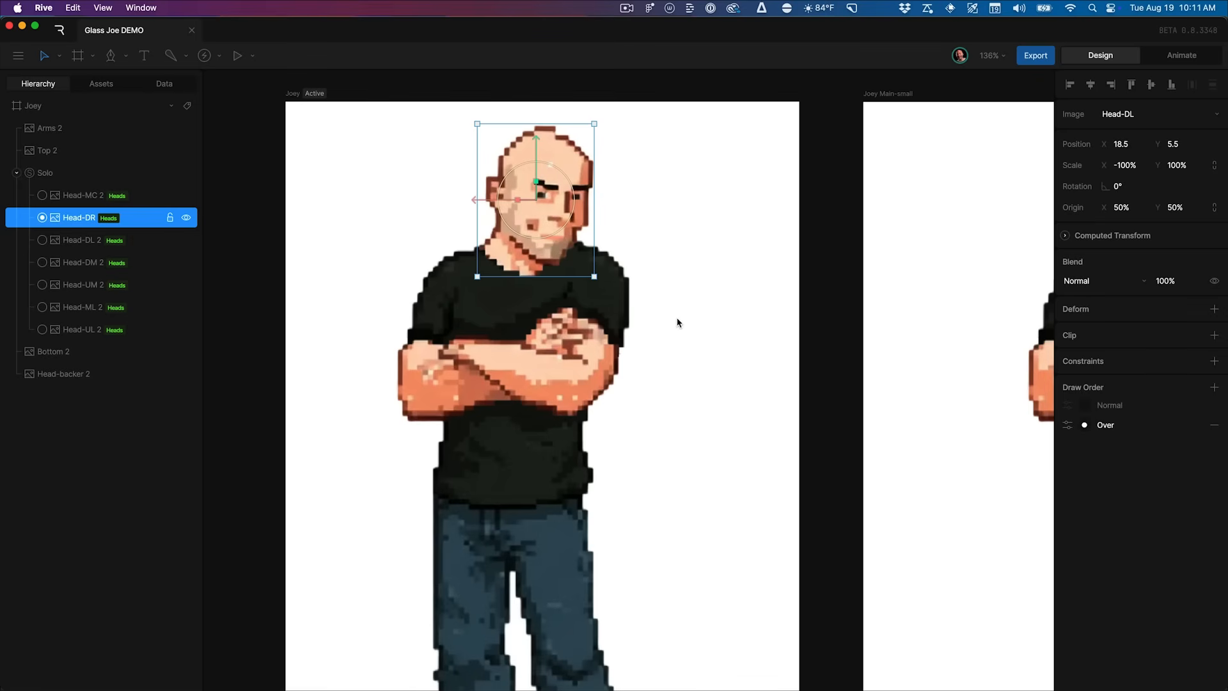
left_click(778, 342)
Switch the Solo repeatedly among Head-MC 2, Head-DR and Head-DL 2 to compare their alignment on the neck
left_click(36, 195)
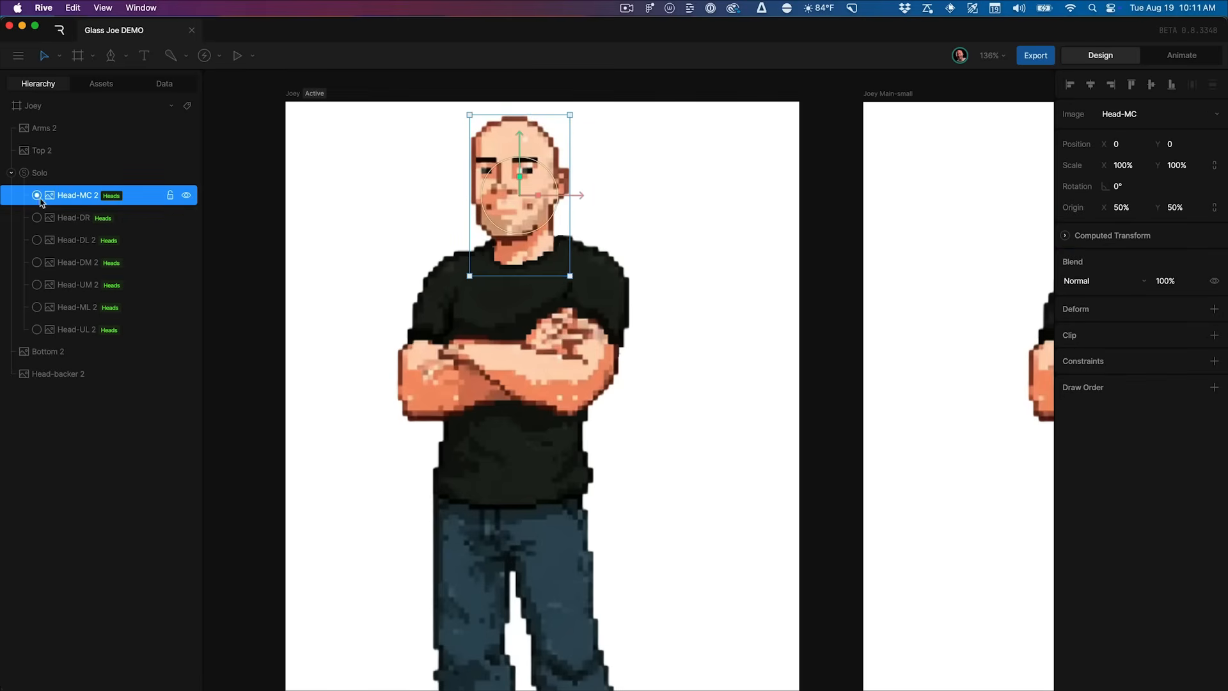
left_click(37, 218)
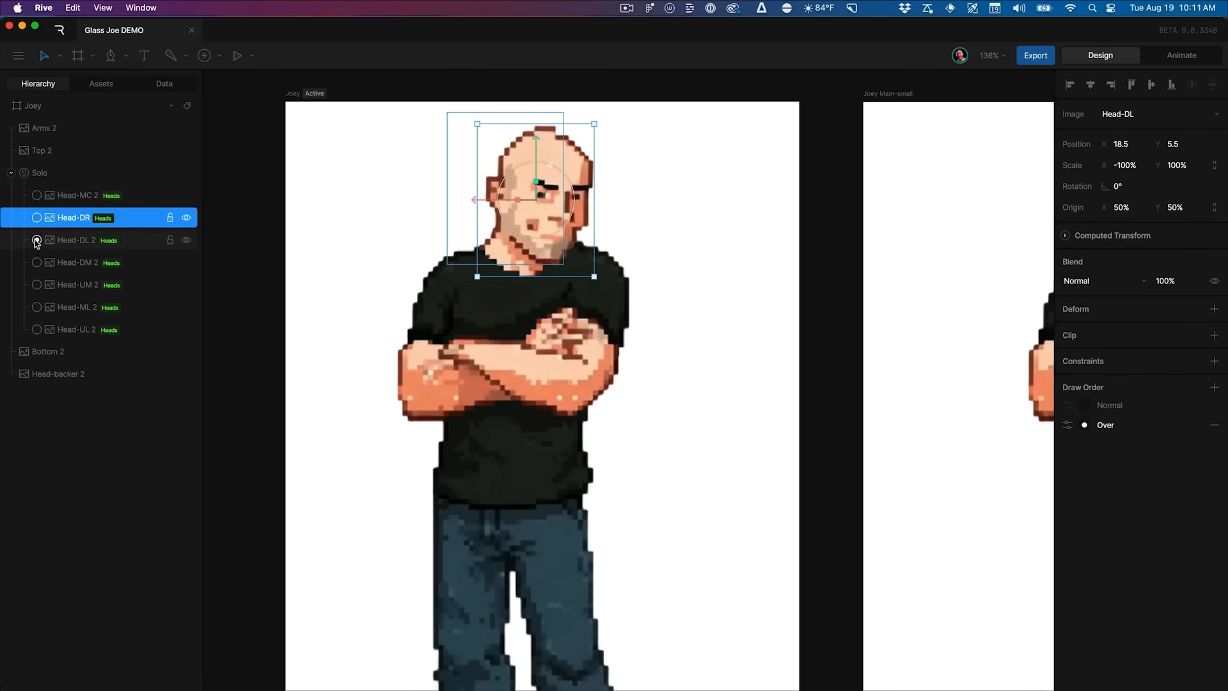
left_click(37, 240)
left_click(36, 218)
left_click(37, 195)
left_click(36, 218)
left_click(37, 240)
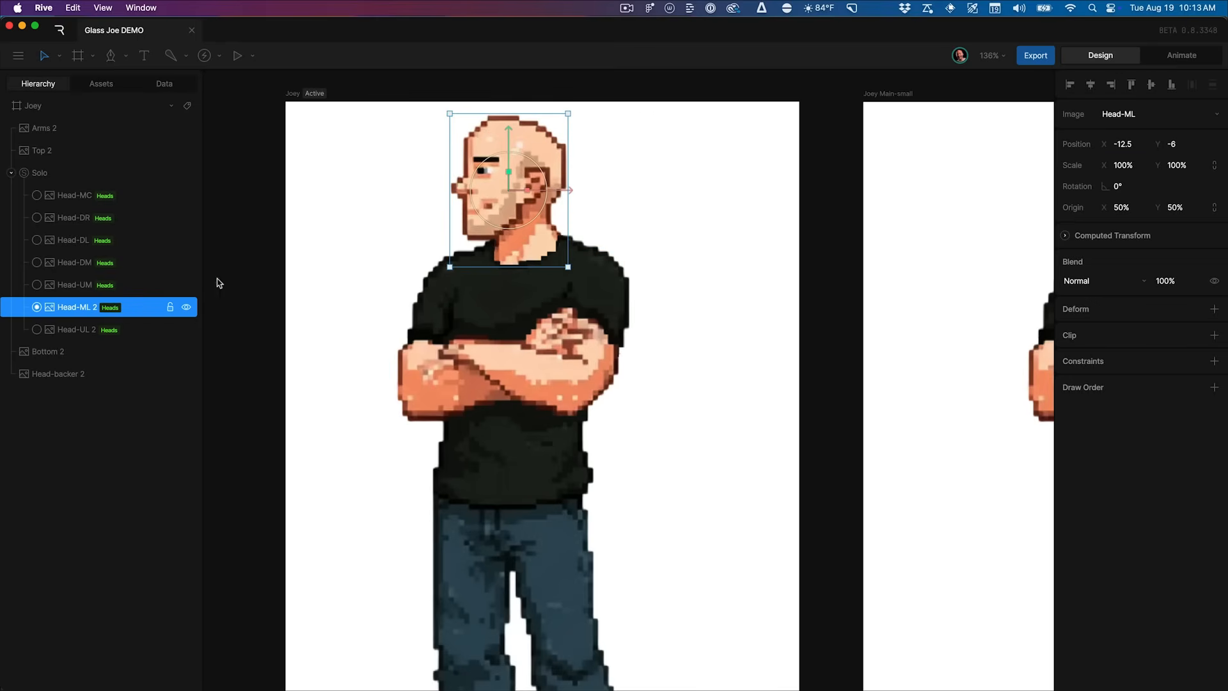
Complete the side-facing heads with mirrored copies, naming the pairs Head-MR and Head-ML, and Head-UR and Head-UL
left_click(1129, 168)
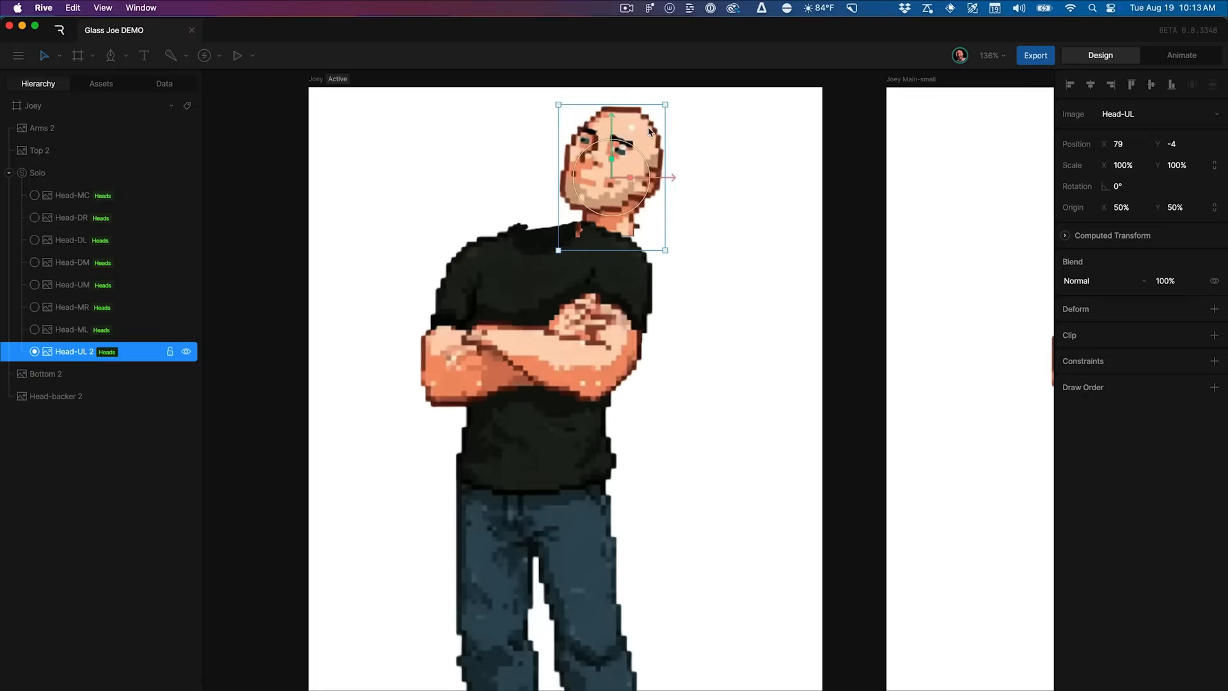
left_click(89, 377)
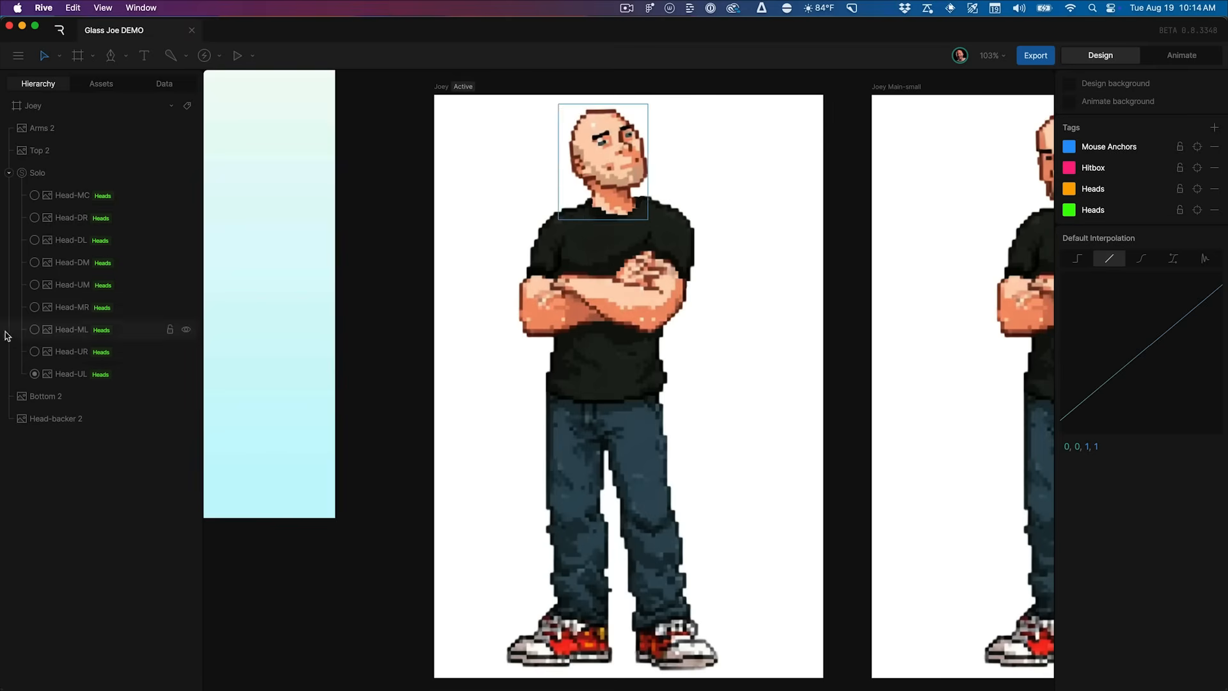
Preview every head in the Solo in order from Head-MC to Head-UL, checking each one's fit on the neck
left_click(34, 196)
left_click(35, 218)
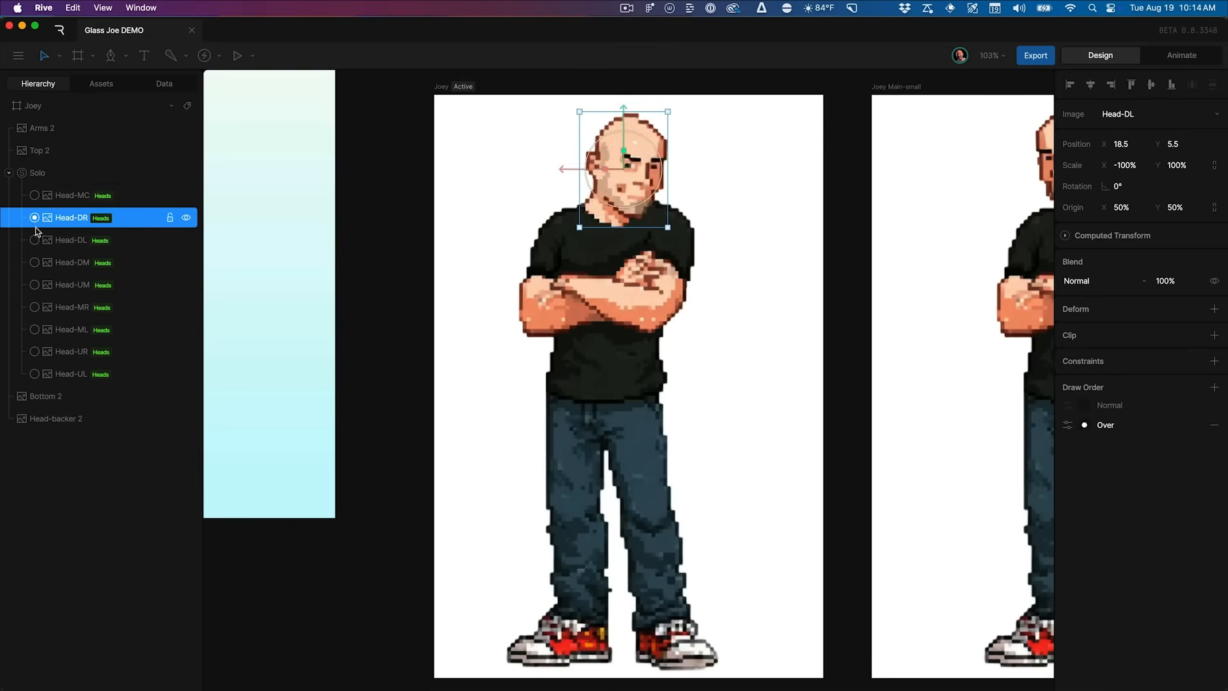
left_click(34, 240)
left_click(34, 263)
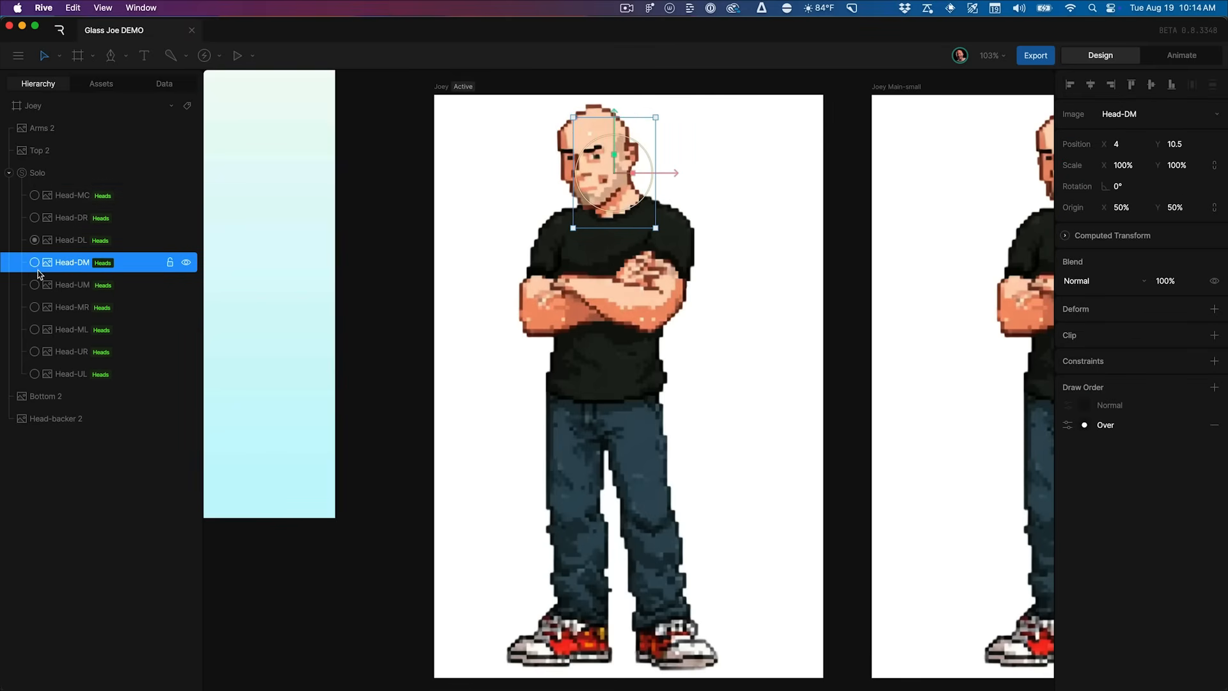
left_click(34, 285)
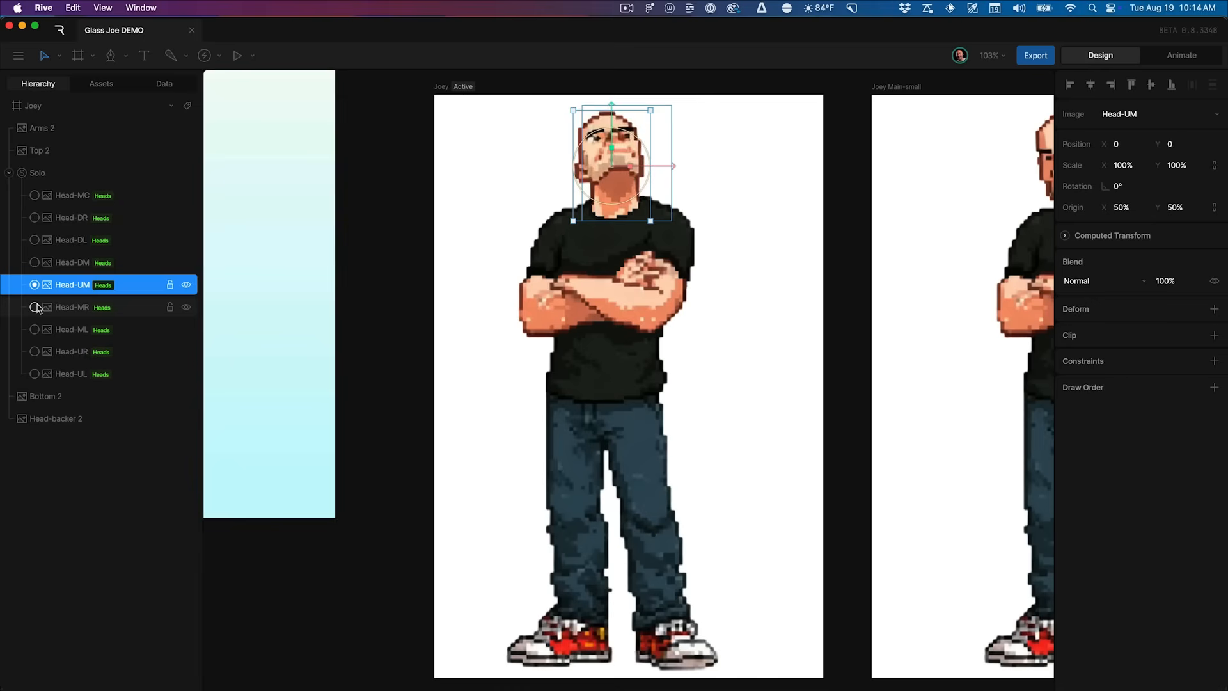
left_click(35, 307)
left_click(36, 330)
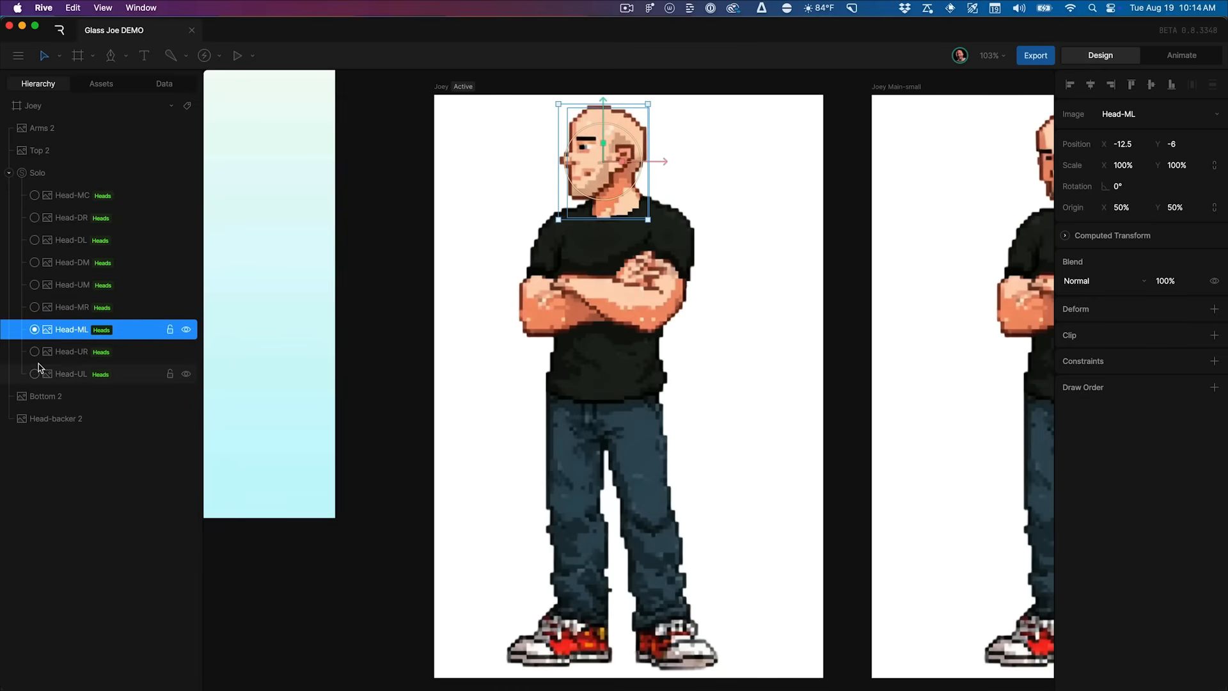
left_click(35, 352)
left_click(34, 375)
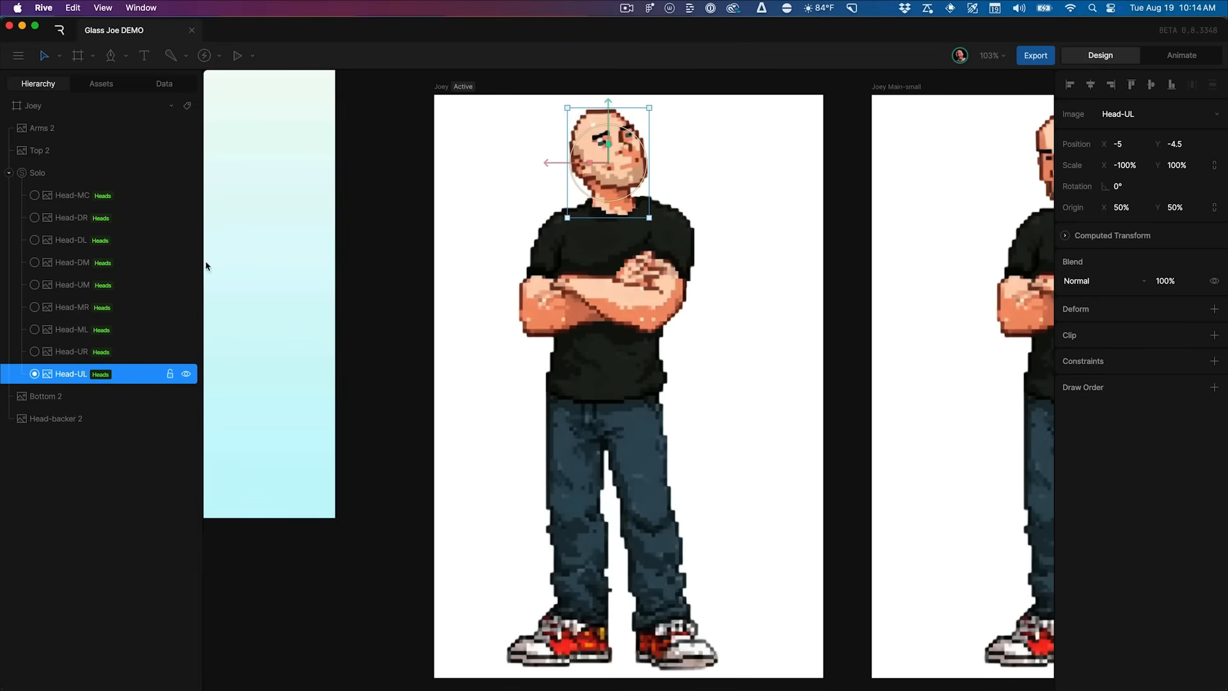
Collapse the Solo, switch to Animate mode and play back the Idle animation
left_click(9, 174)
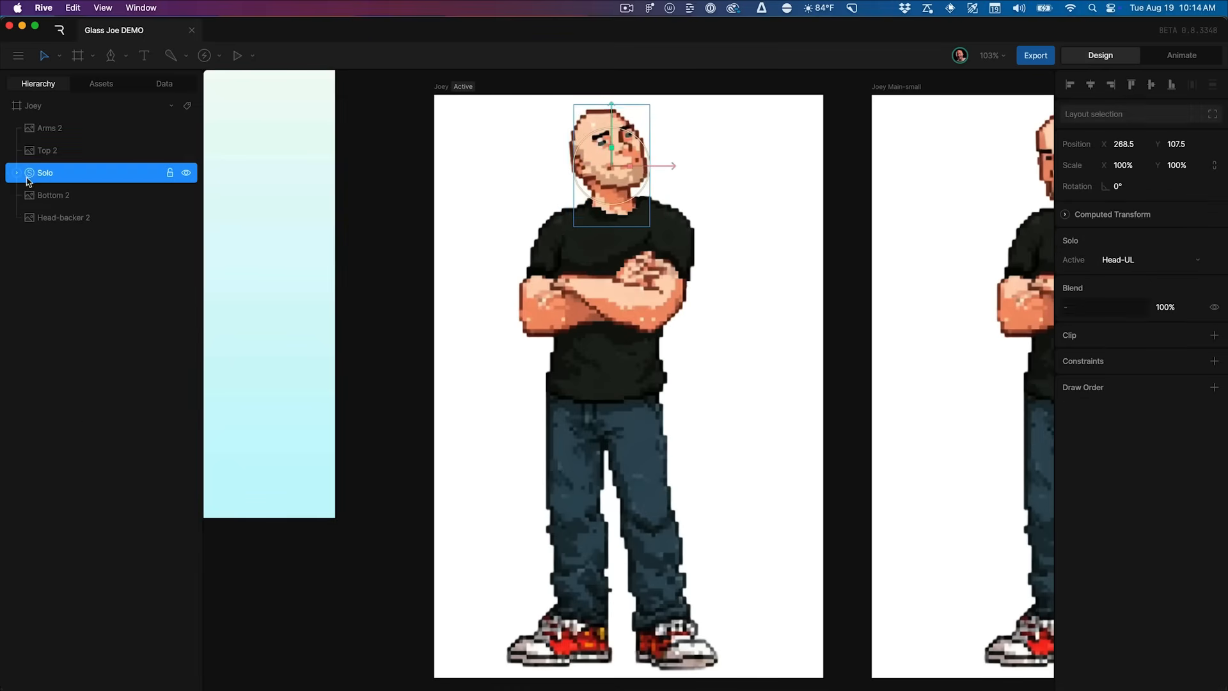
scroll(243, 283, "left", 3)
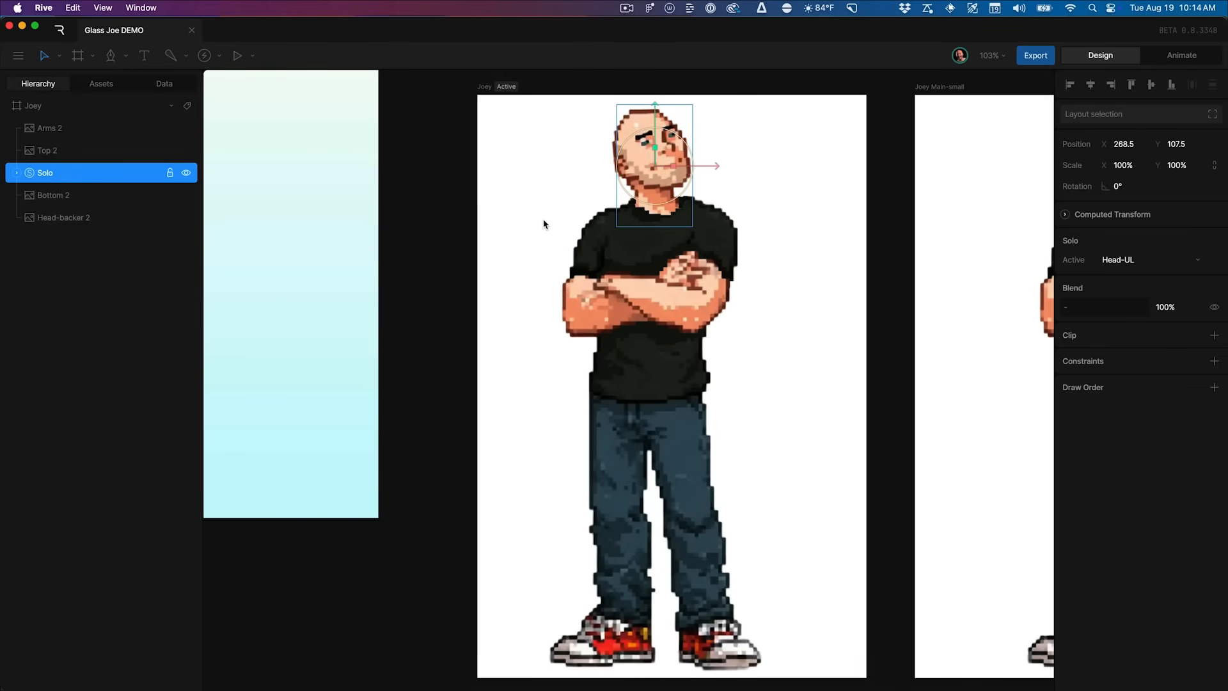
key("Tab")
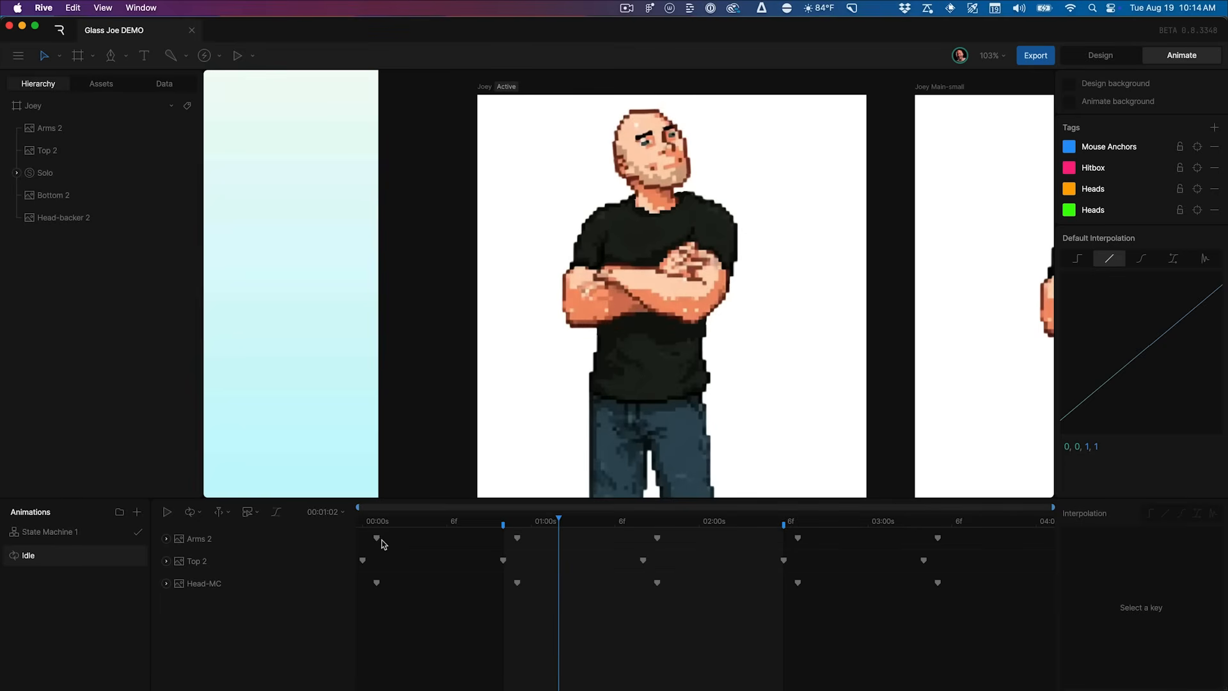
key("space")
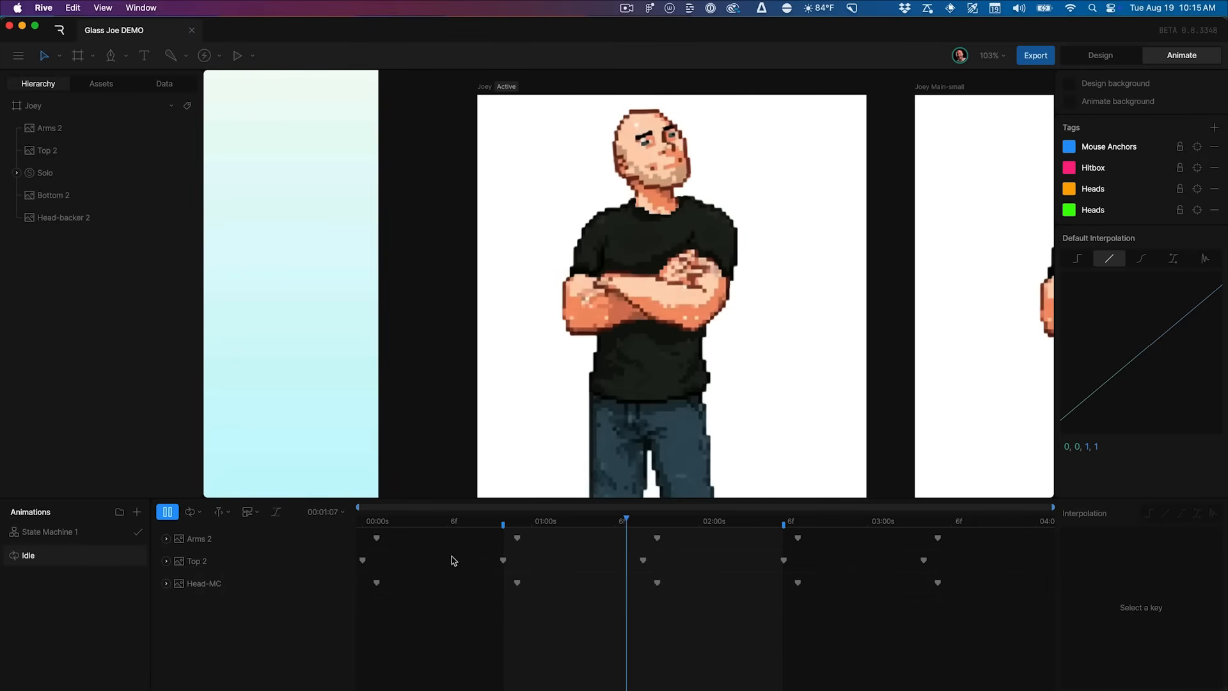
key("space")
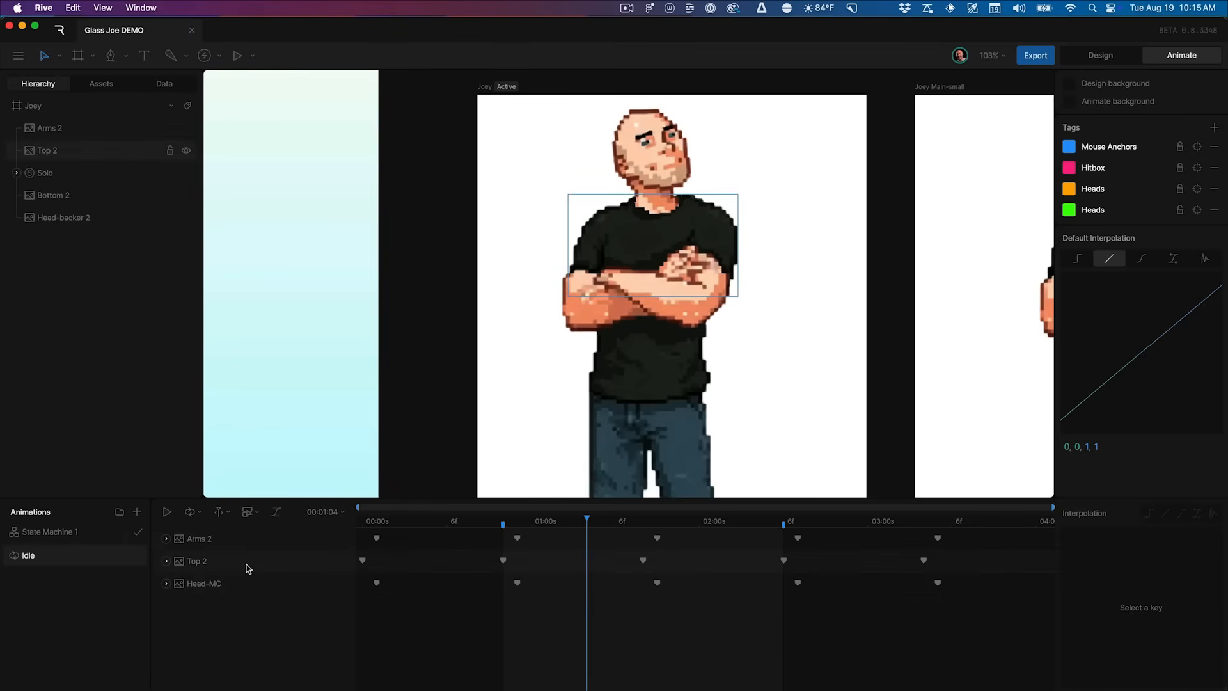
Expand the Solo and key its Y position of 107.5 at frame 1 of the Idle animation
left_click(17, 174)
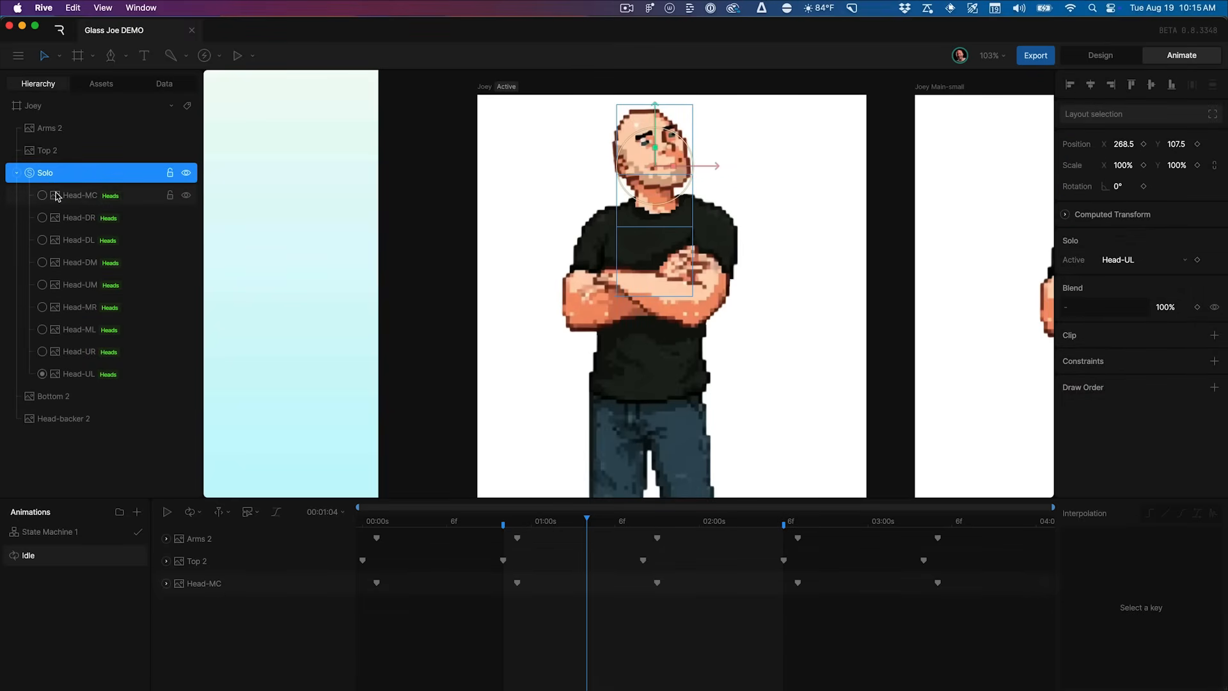
scroll(448, 409, "left", 1)
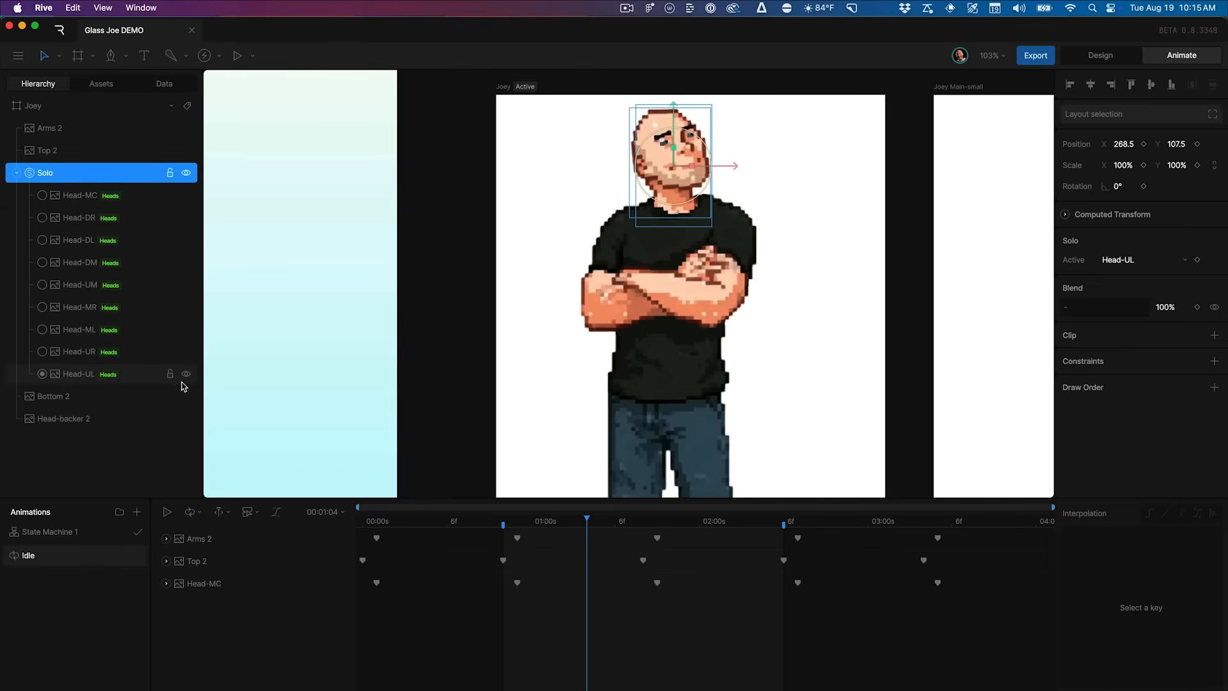
left_click_drag(527, 524, 338, 524)
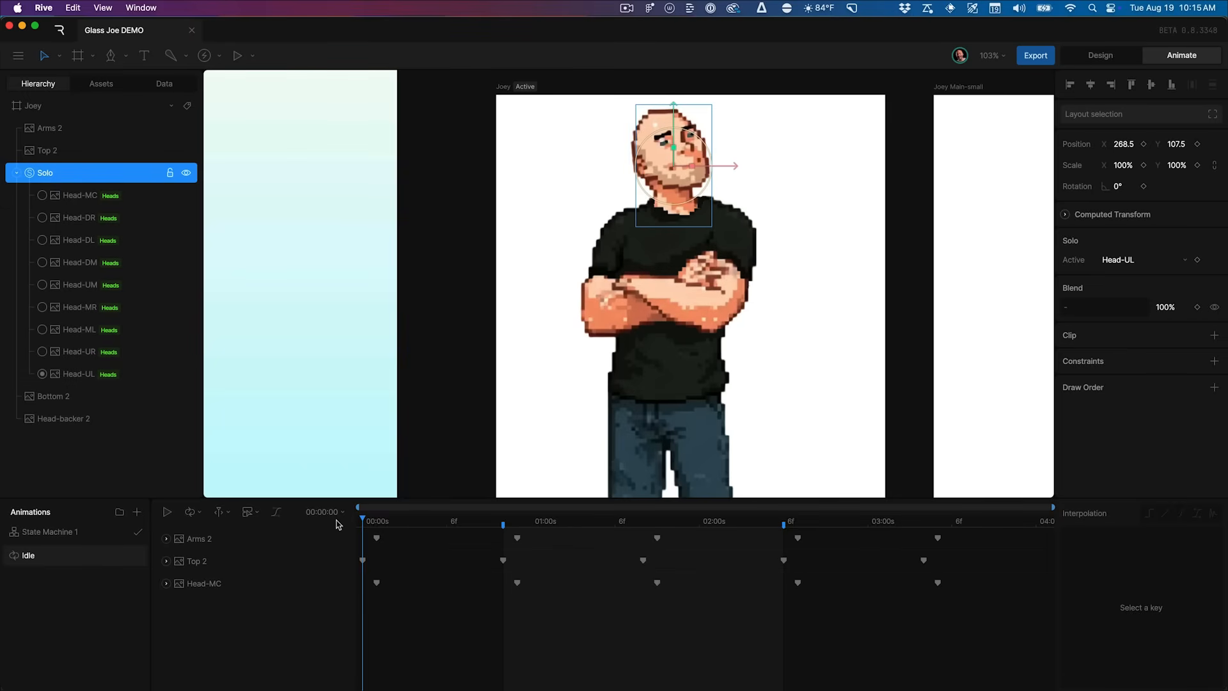
left_click(370, 523)
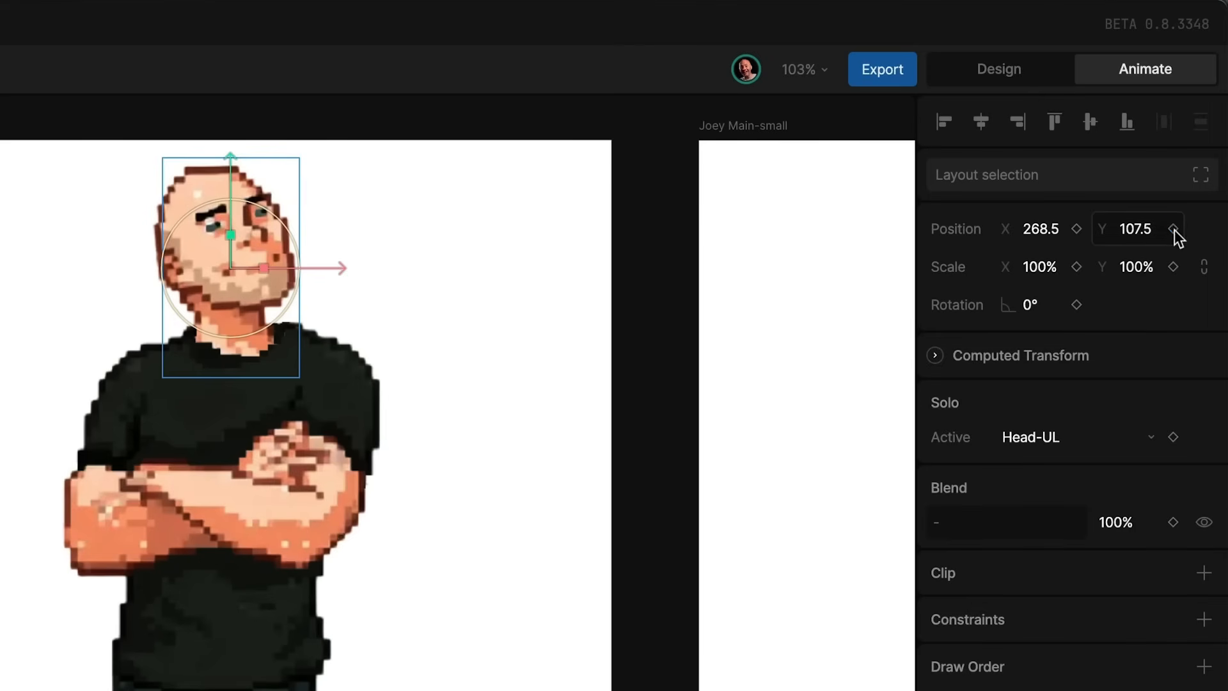
left_click(1175, 229)
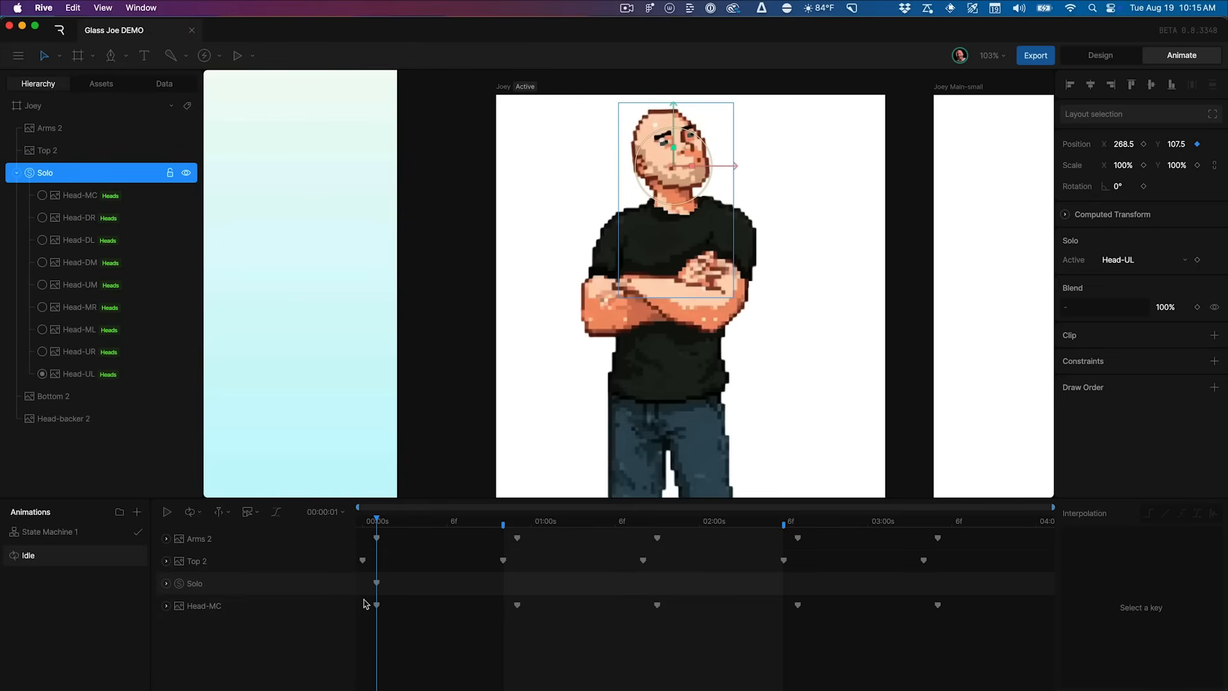
Copy all of Head-MC's keyframes onto the Solo's track and play back the Idle animation
left_click_drag(365, 603, 984, 630)
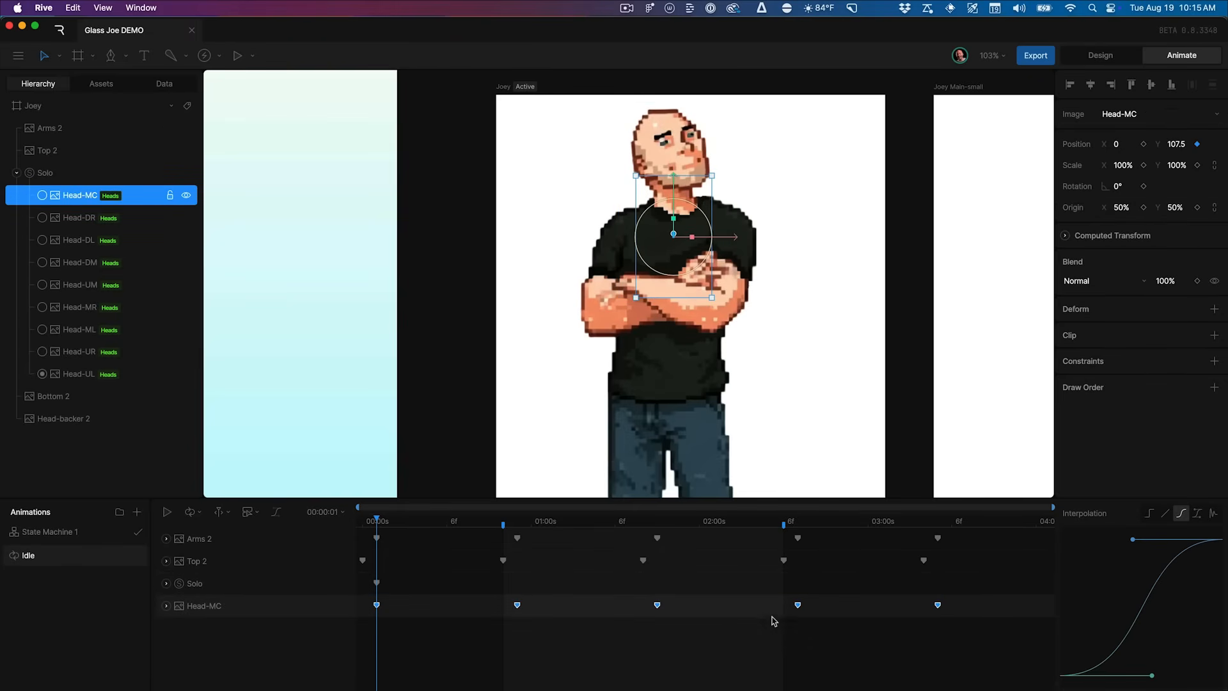
left_click(197, 587)
left_click(246, 582)
key("space")
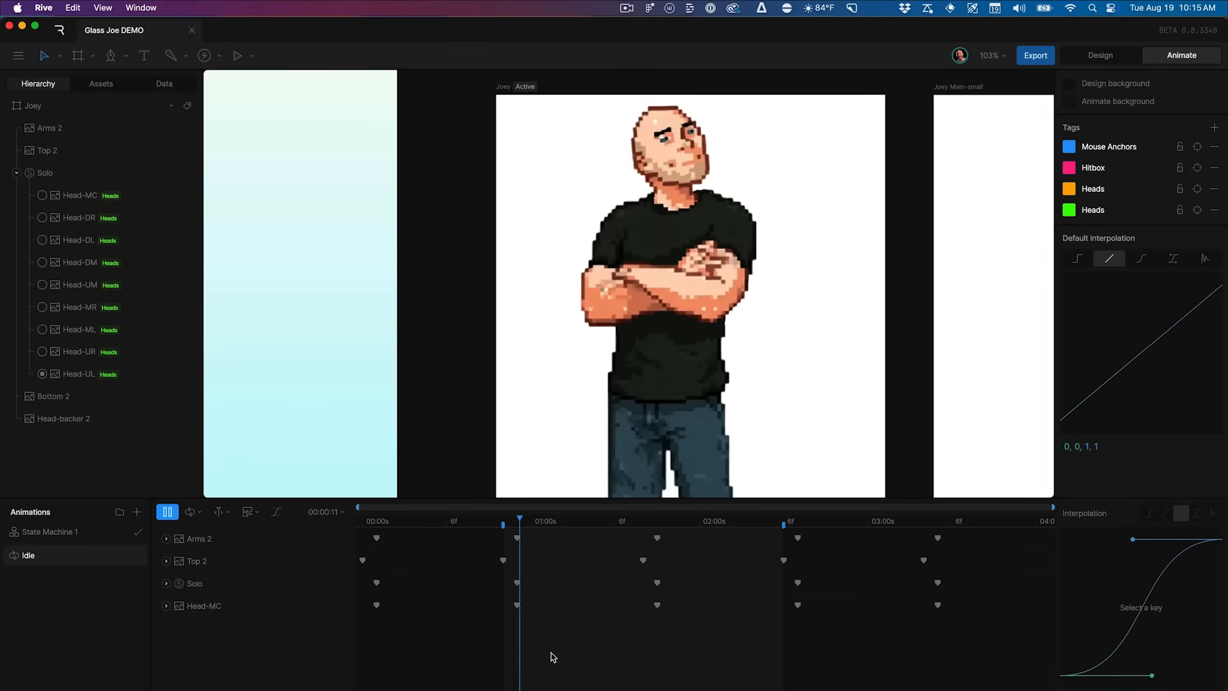
Stop playback, delete the Head-MC track from the Idle timeline and replay the loop
key("space")
left_click(224, 608)
key("Escape")
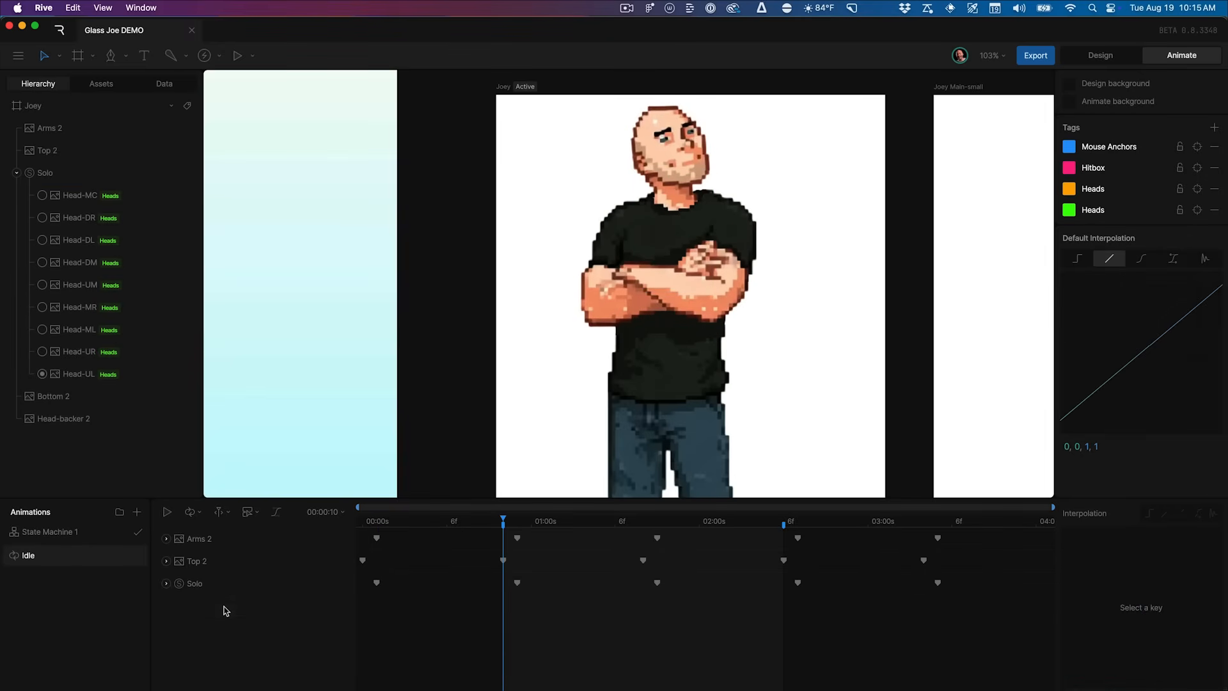
key("space")
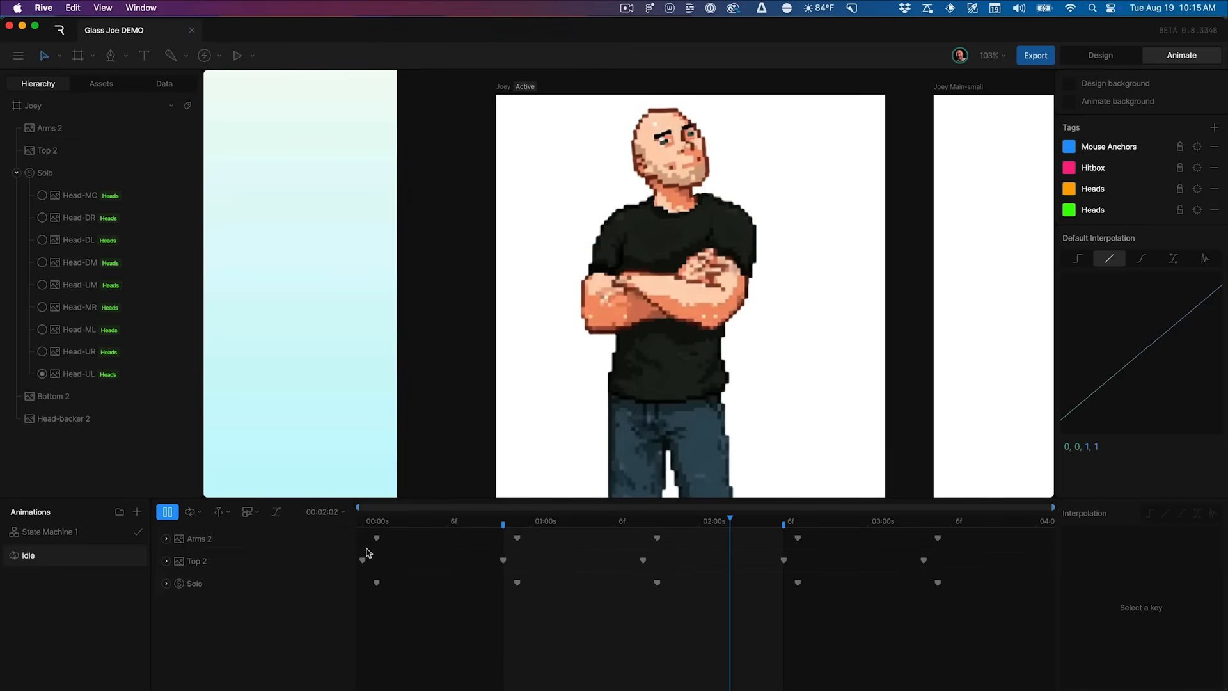
Play State Machine 1 and switch the Solo through the heads from Head-MC to Head-ML to check that each follows the idle motion
left_click(88, 535)
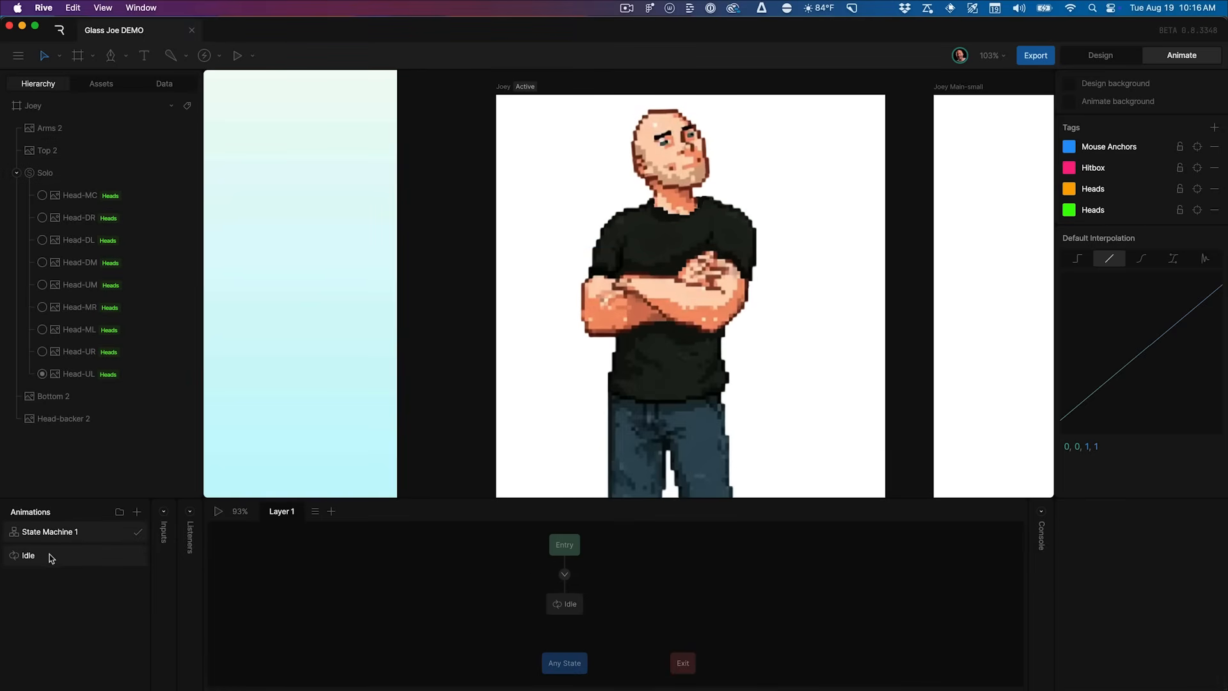
left_click_drag(530, 585, 542, 581)
key("space")
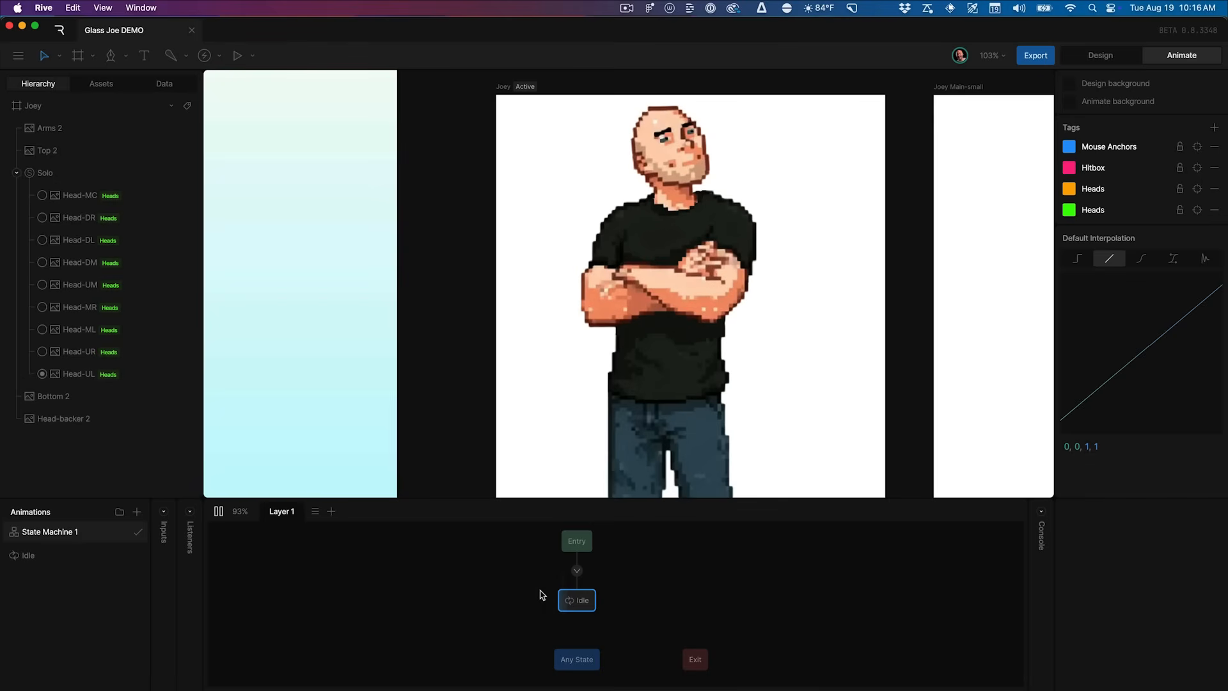
left_click(42, 196)
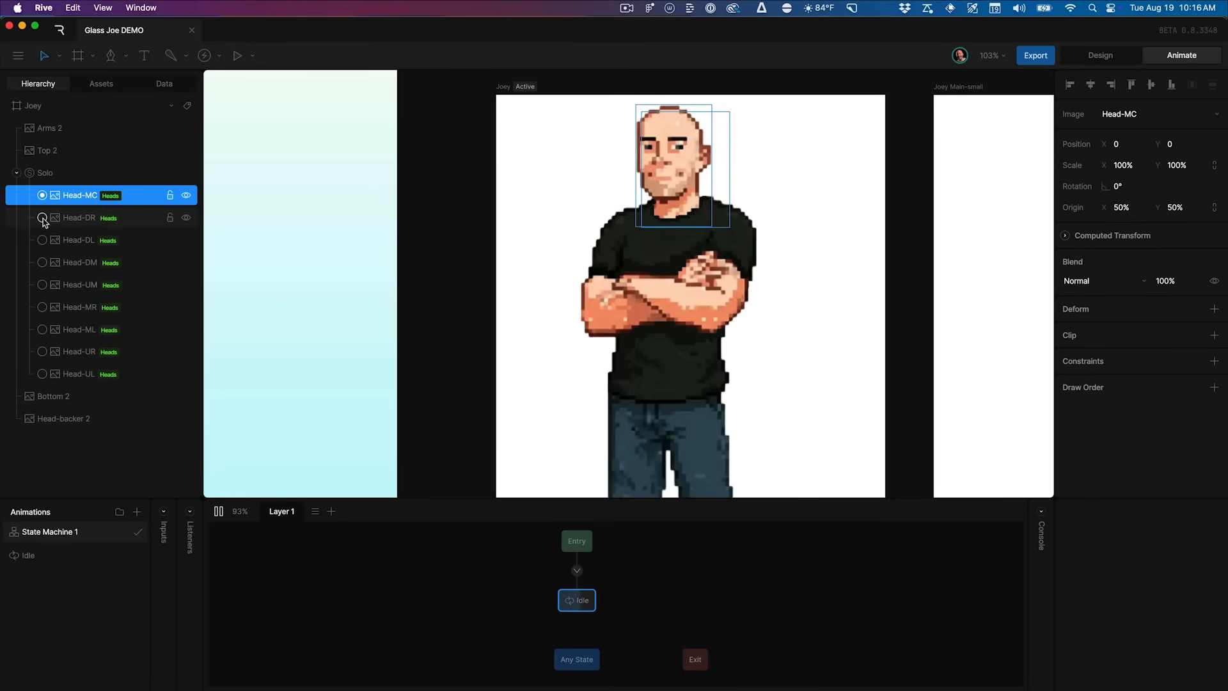
left_click(42, 218)
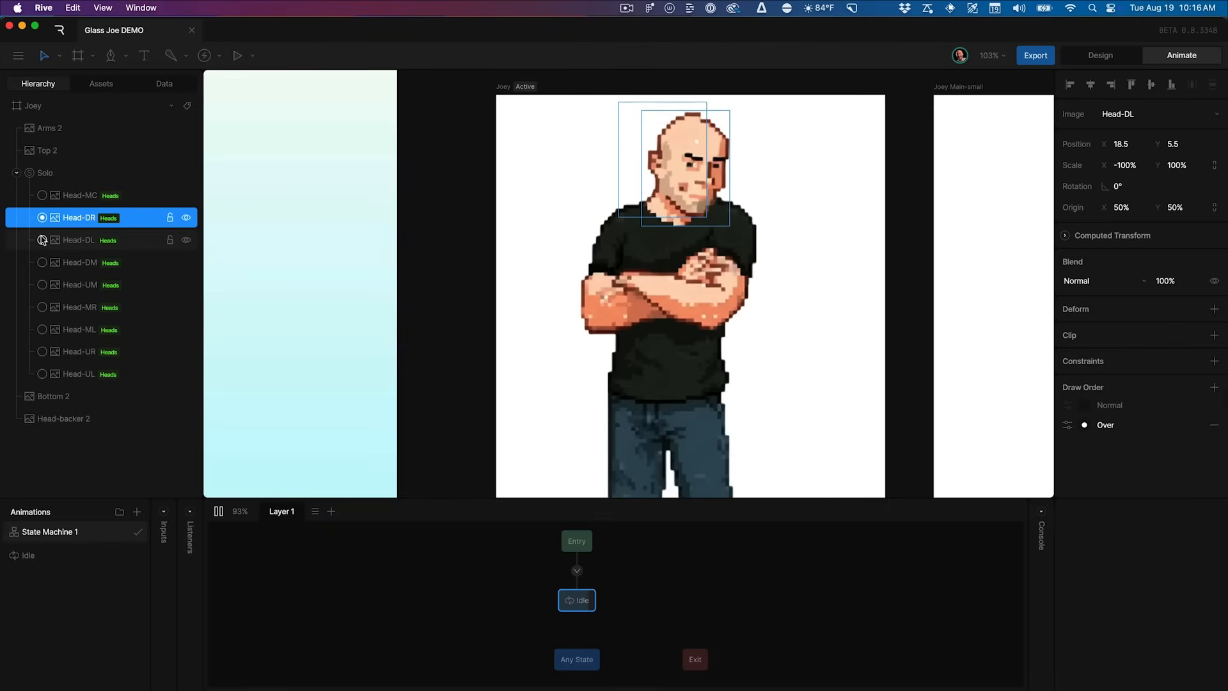
left_click(42, 239)
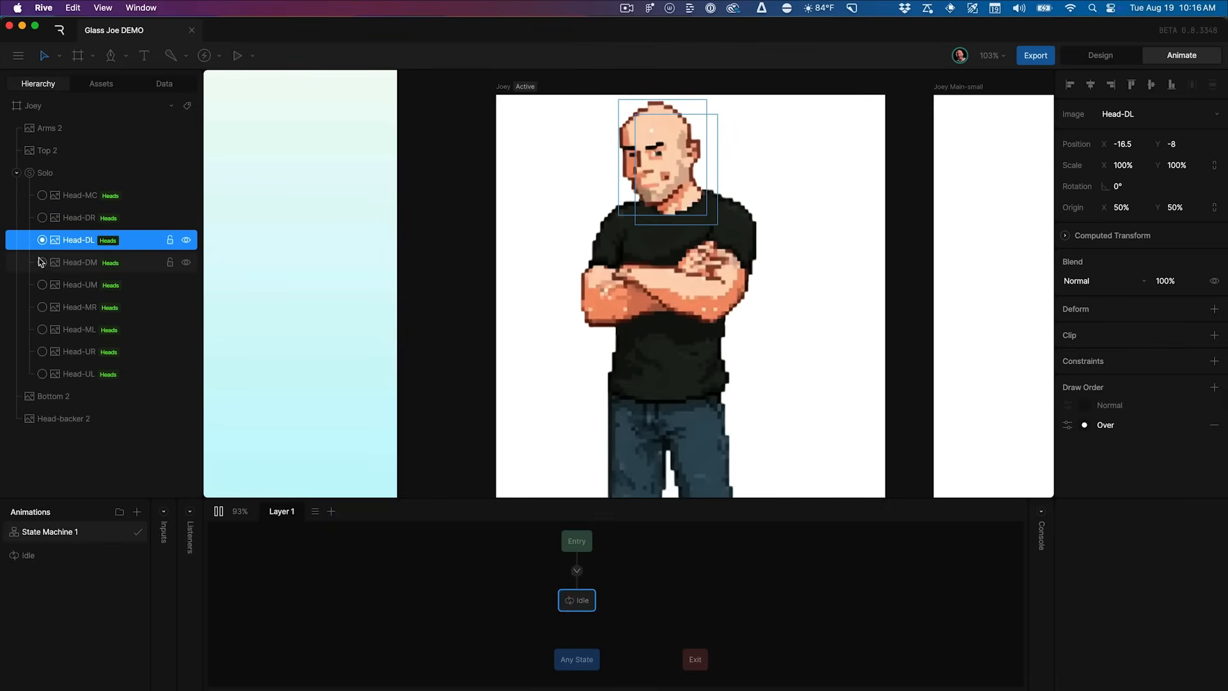
left_click(42, 262)
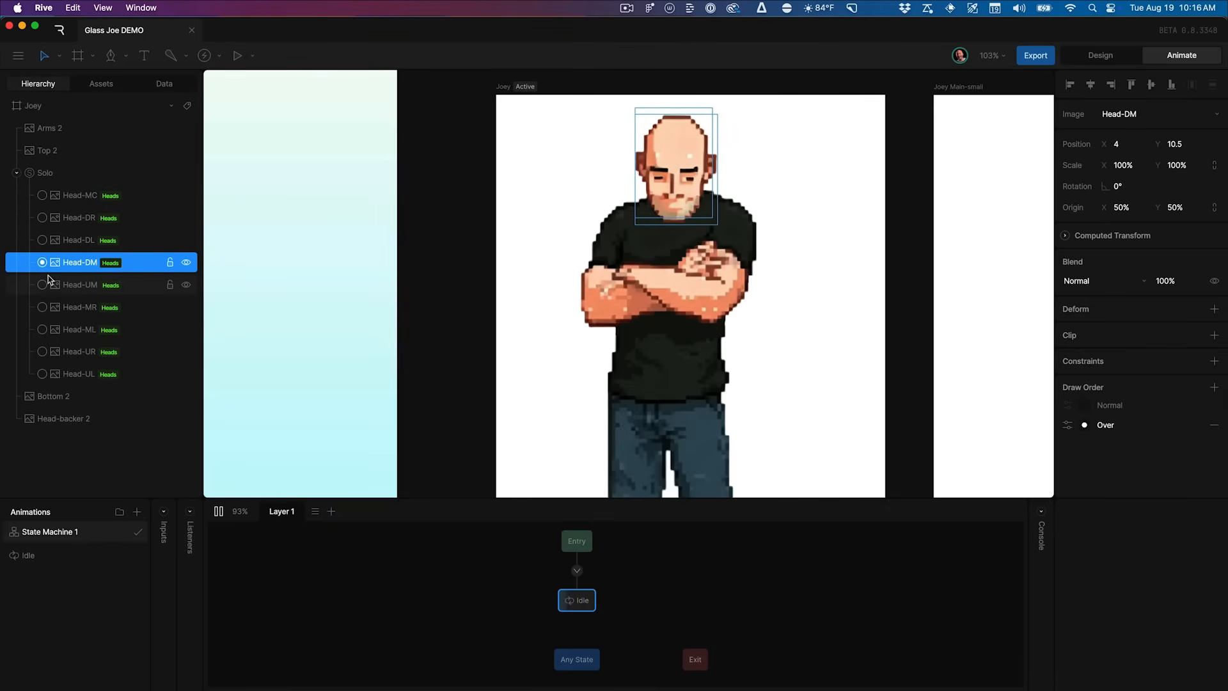
left_click(43, 286)
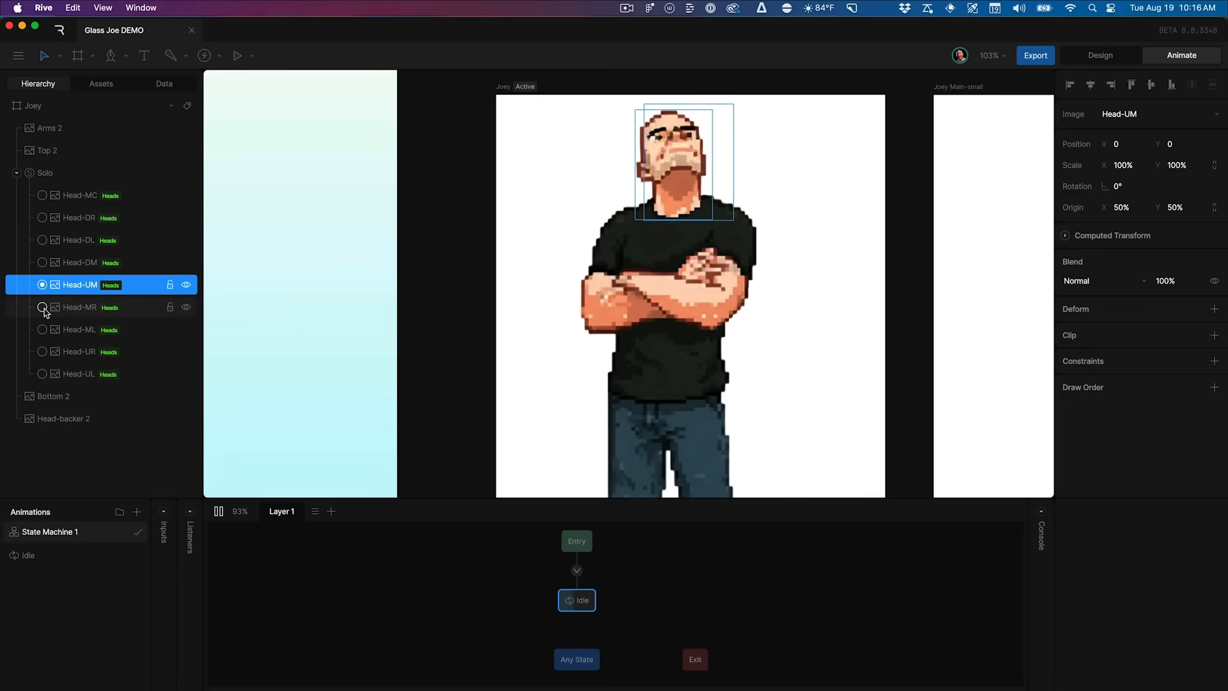
left_click(43, 307)
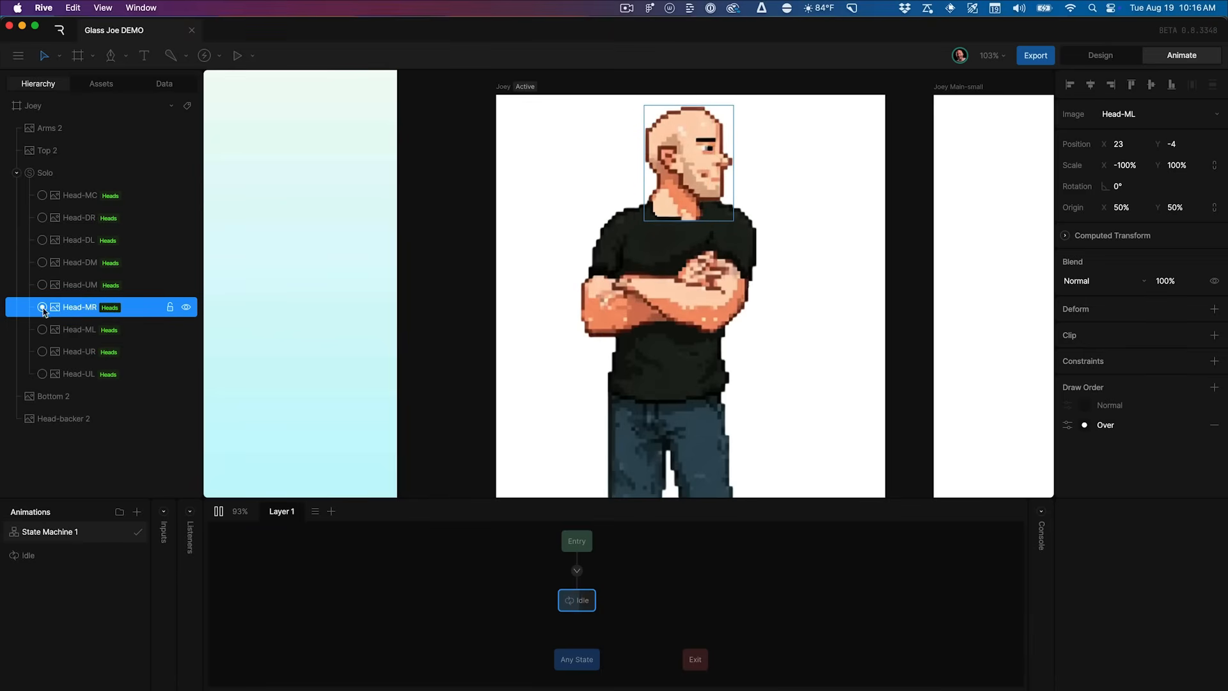
left_click(42, 331)
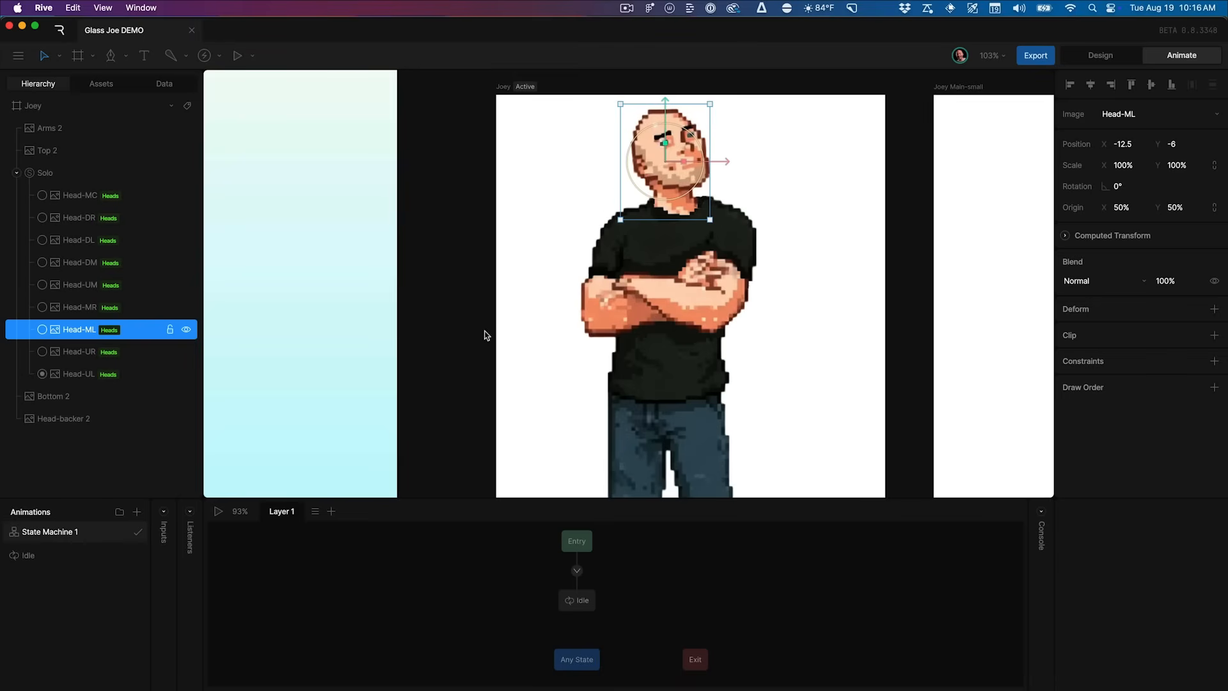
Return to Design mode and move the Joey artboard to X 355, Y 1779, into empty space below the other artboards
key("Tab")
key("super+minus")
left_click(777, 205)
left_click_drag(745, 184, 840, 99)
left_click_drag(664, 146, 249, 395)
left_click_drag(519, 395, 661, 383)
left_click_drag(391, 385, 372, 412)
left_click_drag(627, 381, 754, 227)
left_click_drag(508, 263, 492, 419)
mouse_move(538, 298)
left_mouse_down()
mouse_move(556, 150)
mouse_move(529, 274)
mouse_move(542, 317)
left_mouse_up()
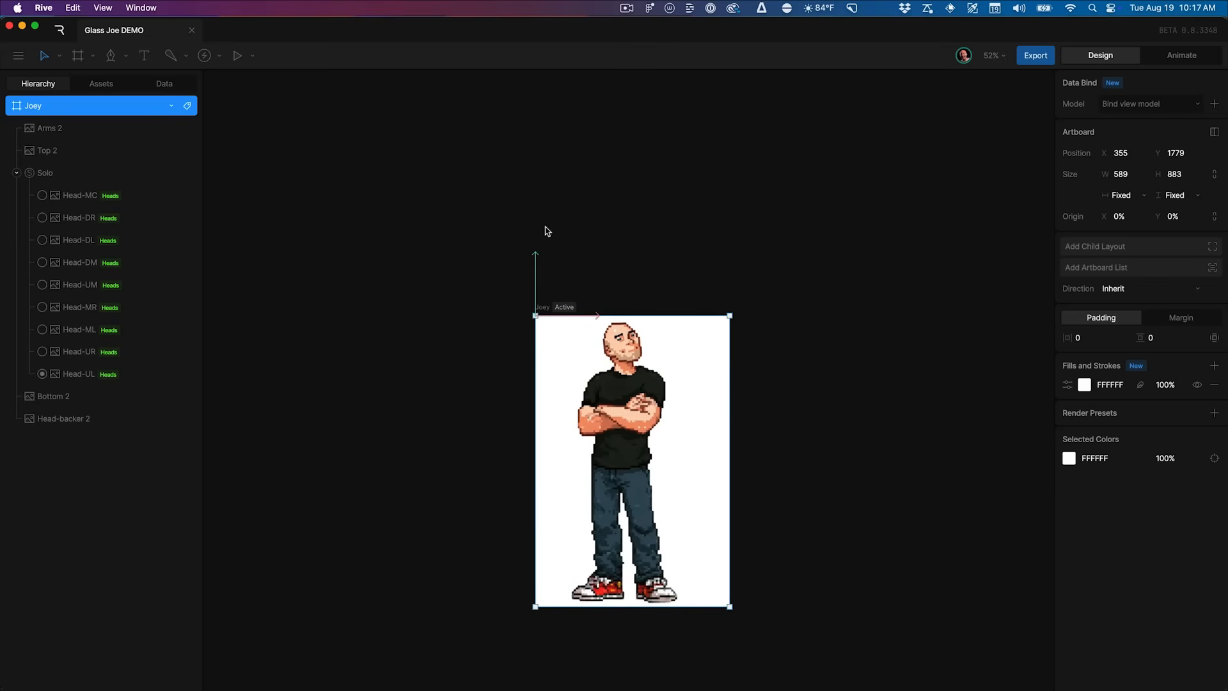
left_click(589, 240)
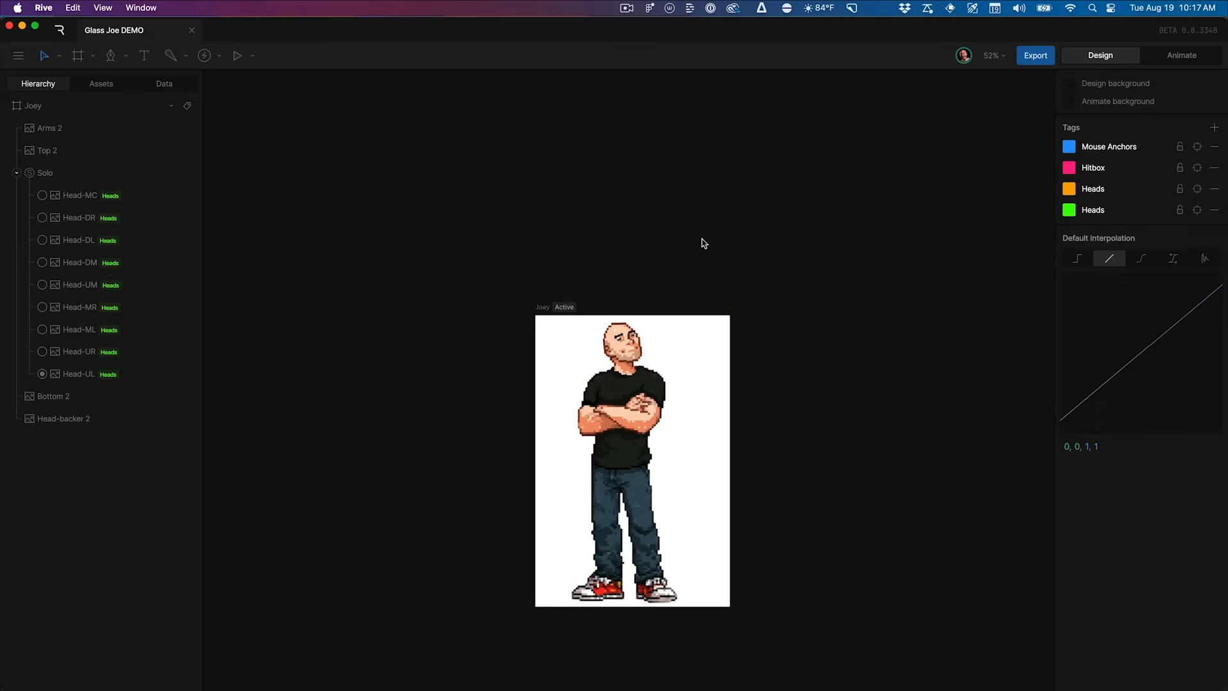
left_click_drag(730, 232, 691, 230)
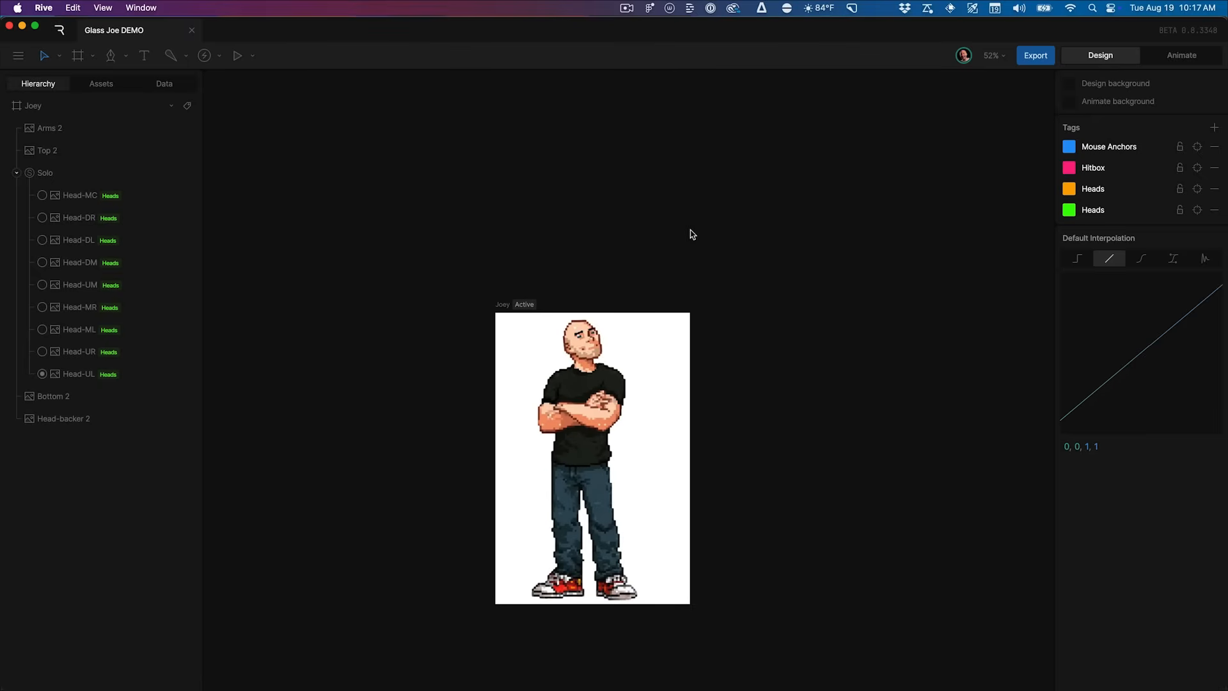
Collapse the Solo, draw a rectangle about 2564 by 1163 extending well beyond the Joey artboard's sides, and remove its fill
left_click(18, 174)
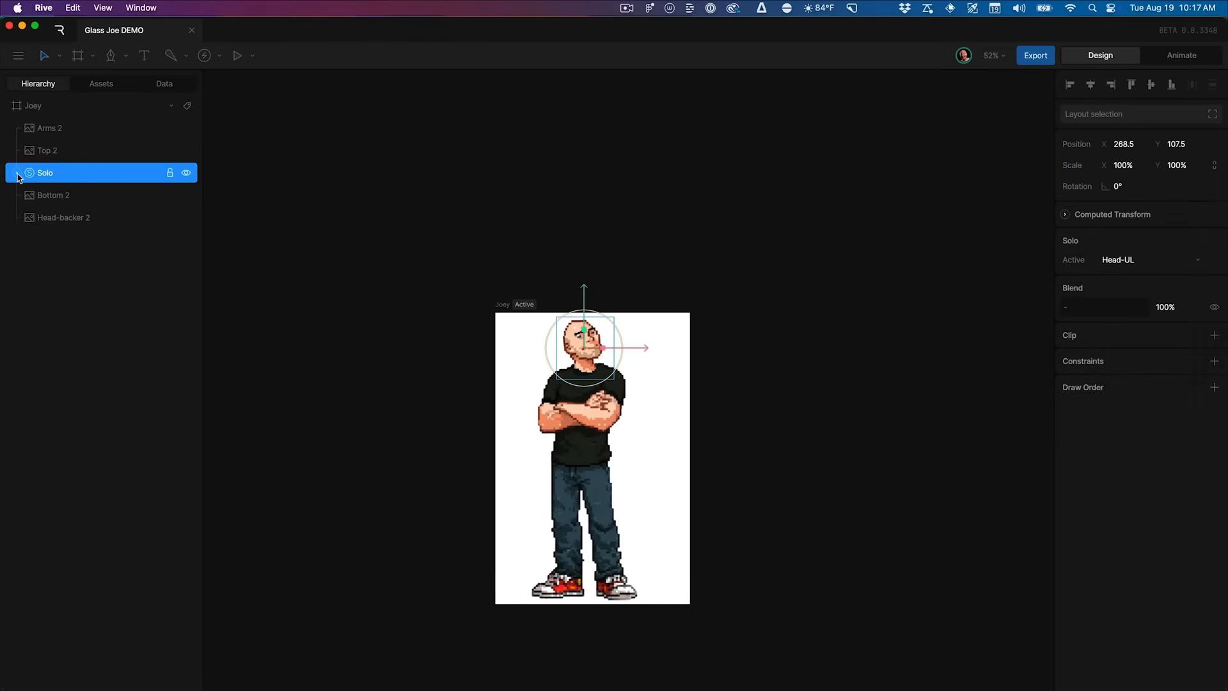
left_click(125, 55)
left_click(160, 128)
scroll(556, 294, "down", 3)
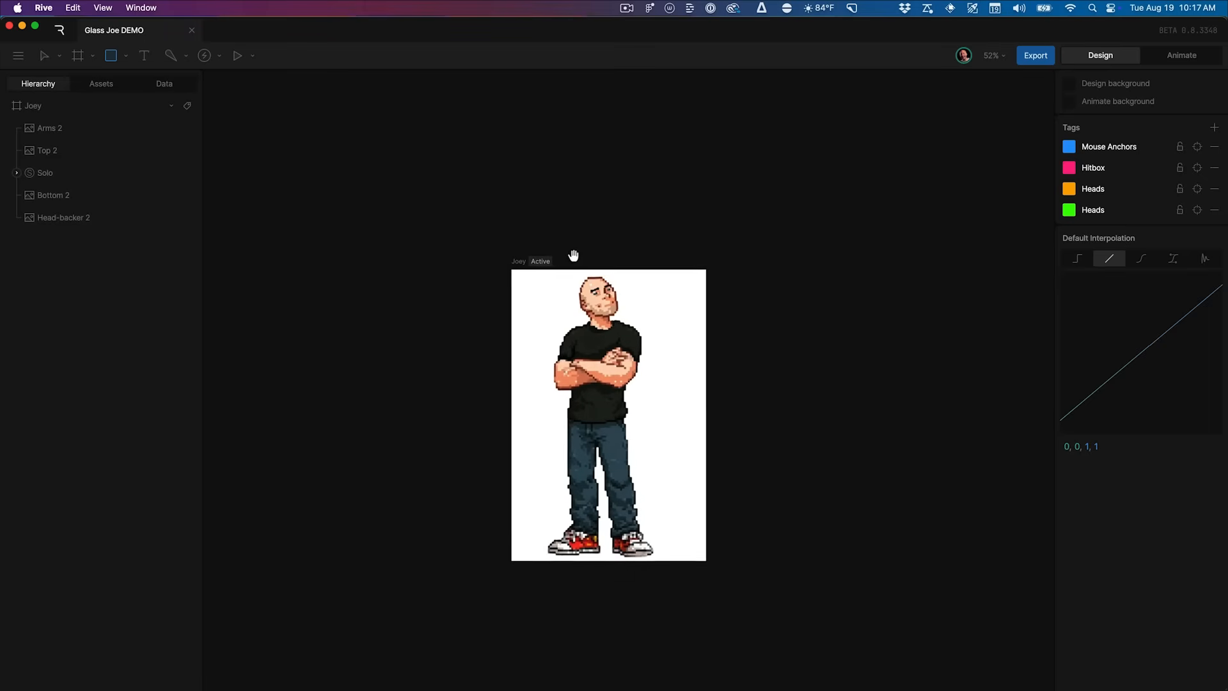
scroll(256, 189, "left", 3)
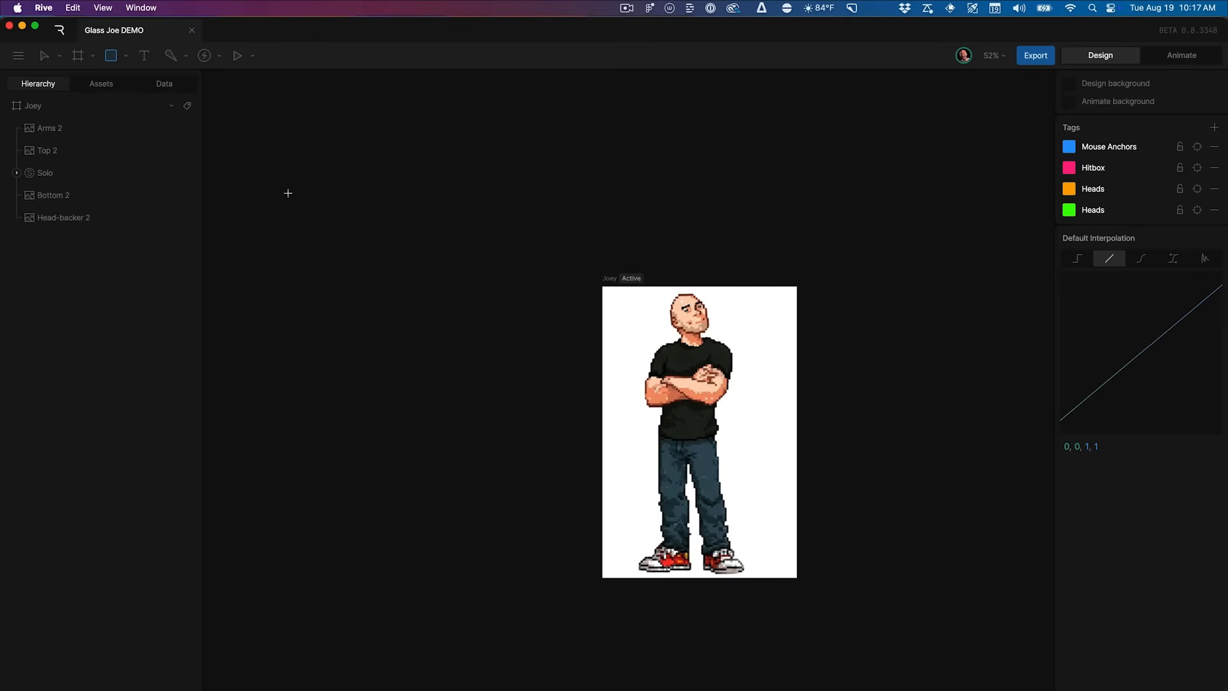
mouse_move(264, 195)
left_mouse_down()
mouse_move(1105, 551)
mouse_move(1110, 580)
left_mouse_up()
mouse_move(907, 520)
left_mouse_down()
mouse_move(838, 521)
mouse_move(855, 519)
left_mouse_up()
key("Escape")
left_click(548, 251)
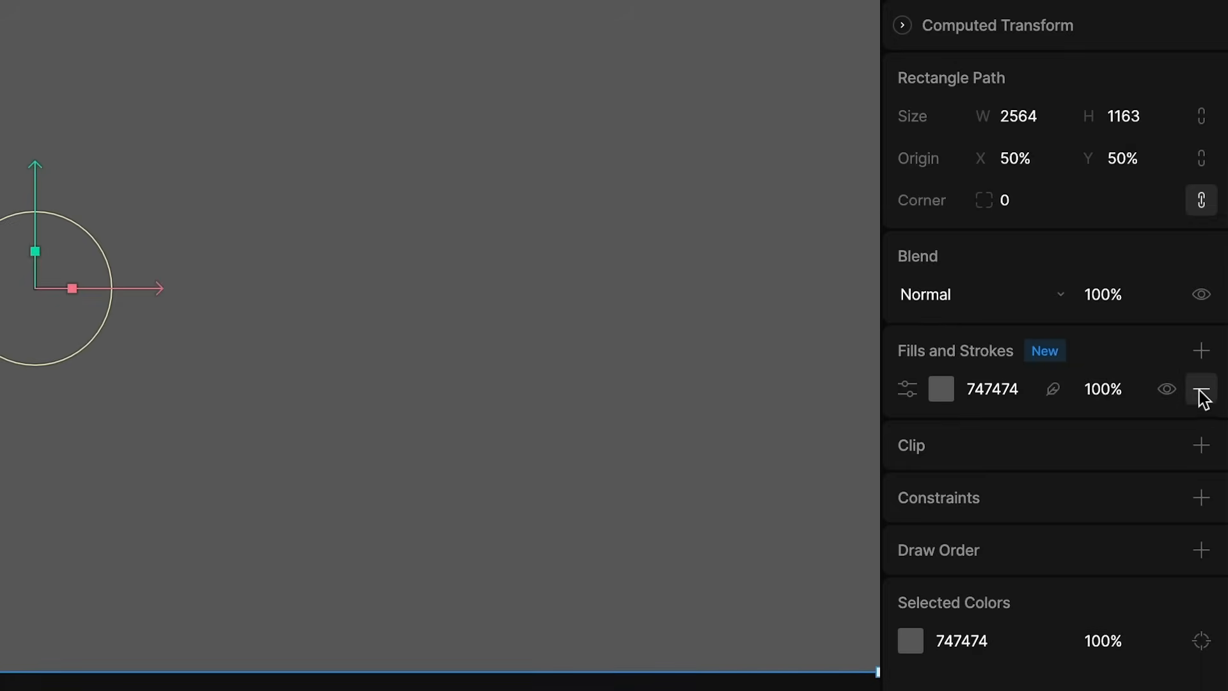
left_click(1215, 438)
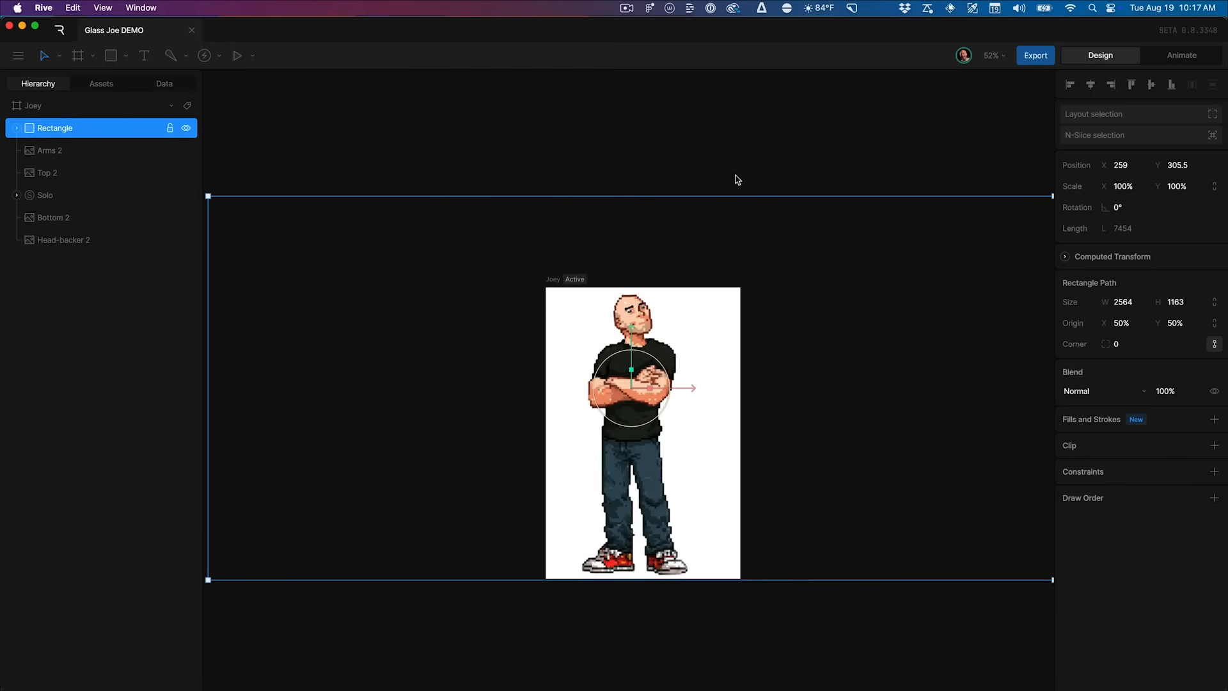
key("super+minus")
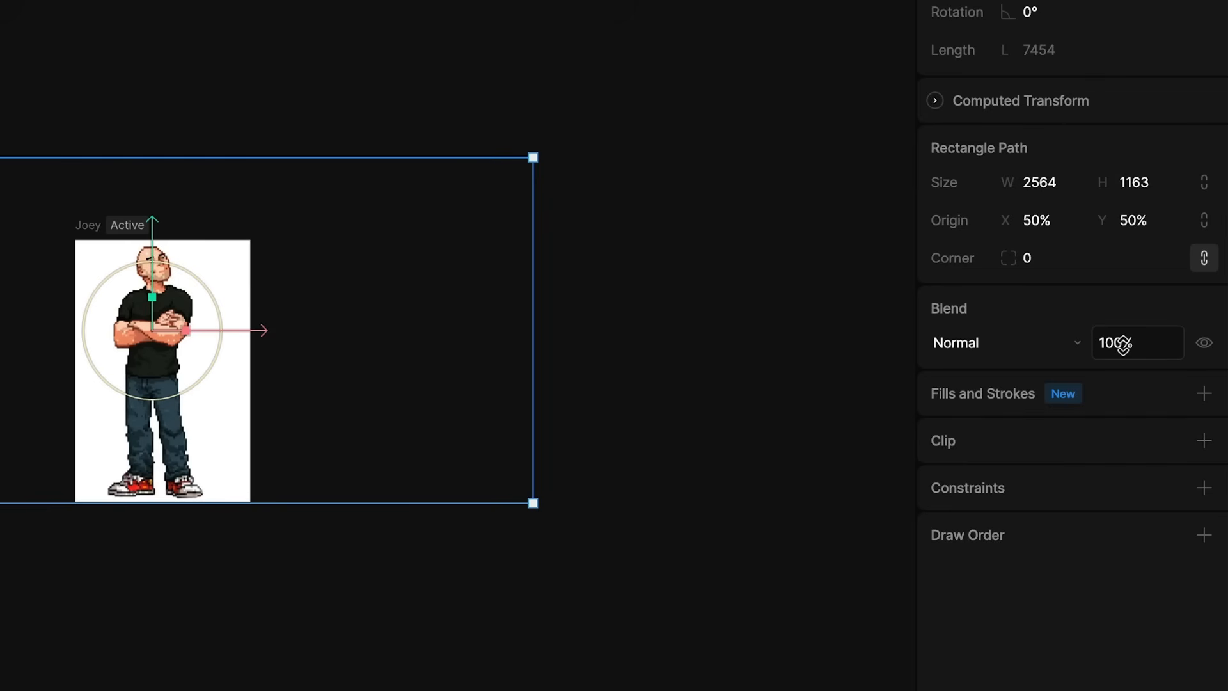
Try an opacity of 0% on the rectangle and undo the change
left_click(1124, 344)
type("0")
key("Return")
key("ctrl+z")
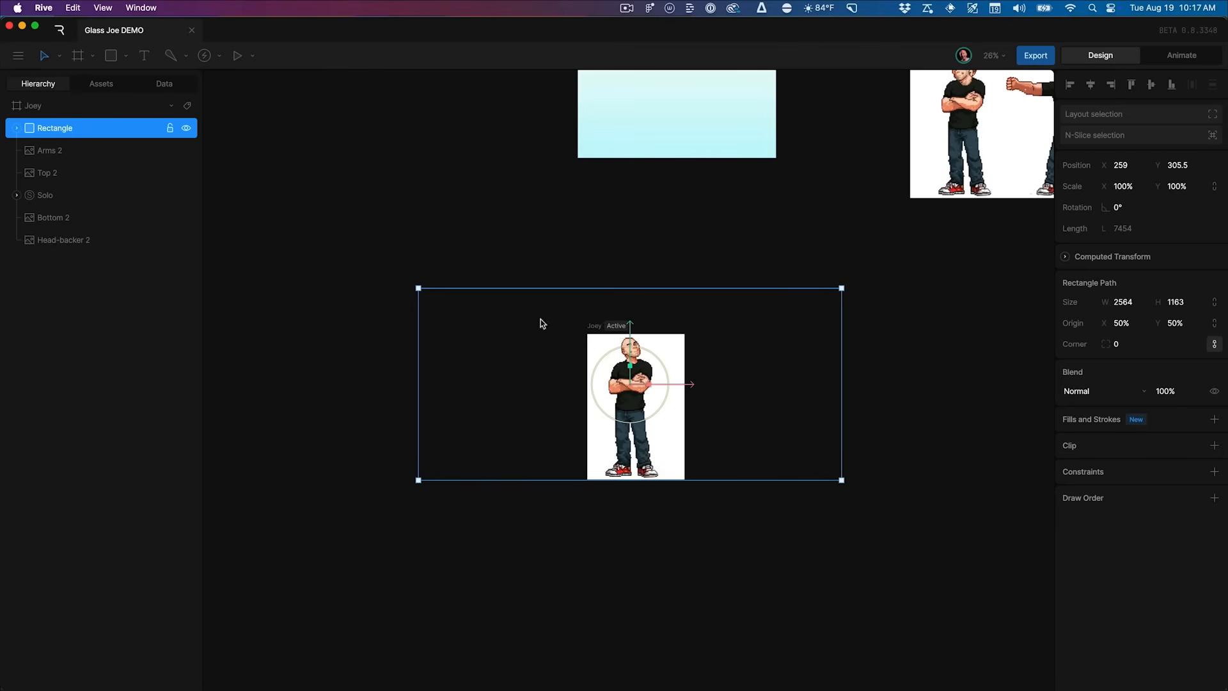
Rename the rectangle to hitBox and assign it the existing Hitbox tag
double_click(71, 130)
type("hitBox")
key("Return")
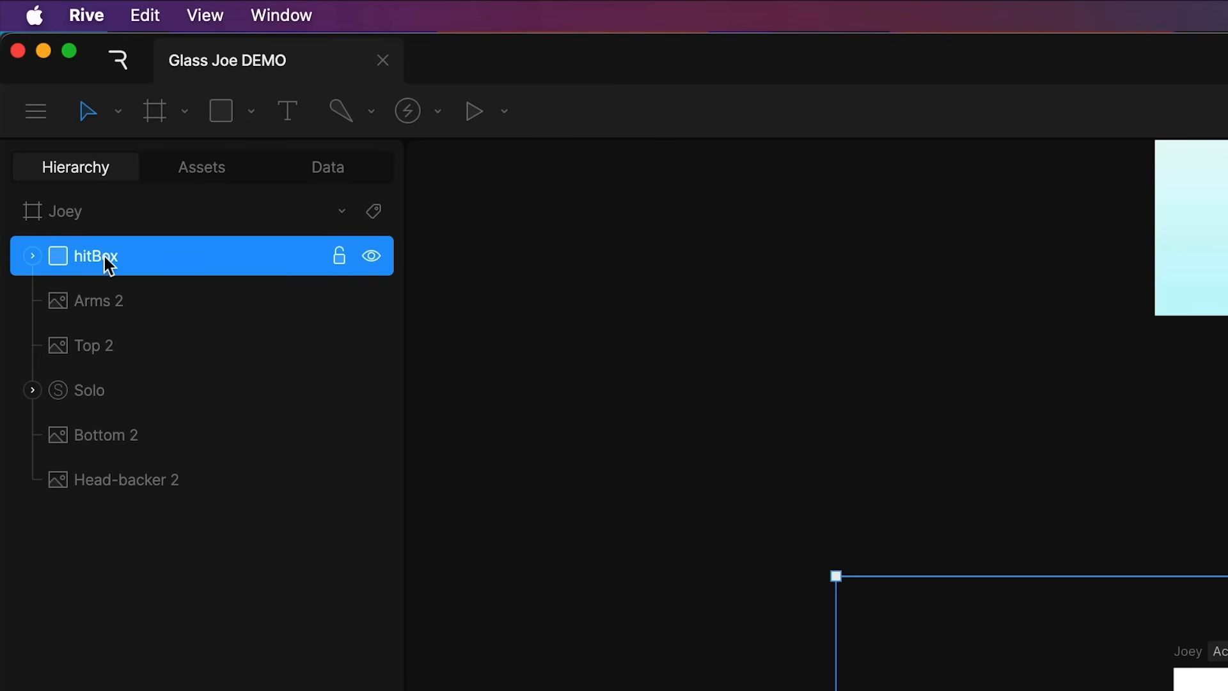
right_click(192, 258)
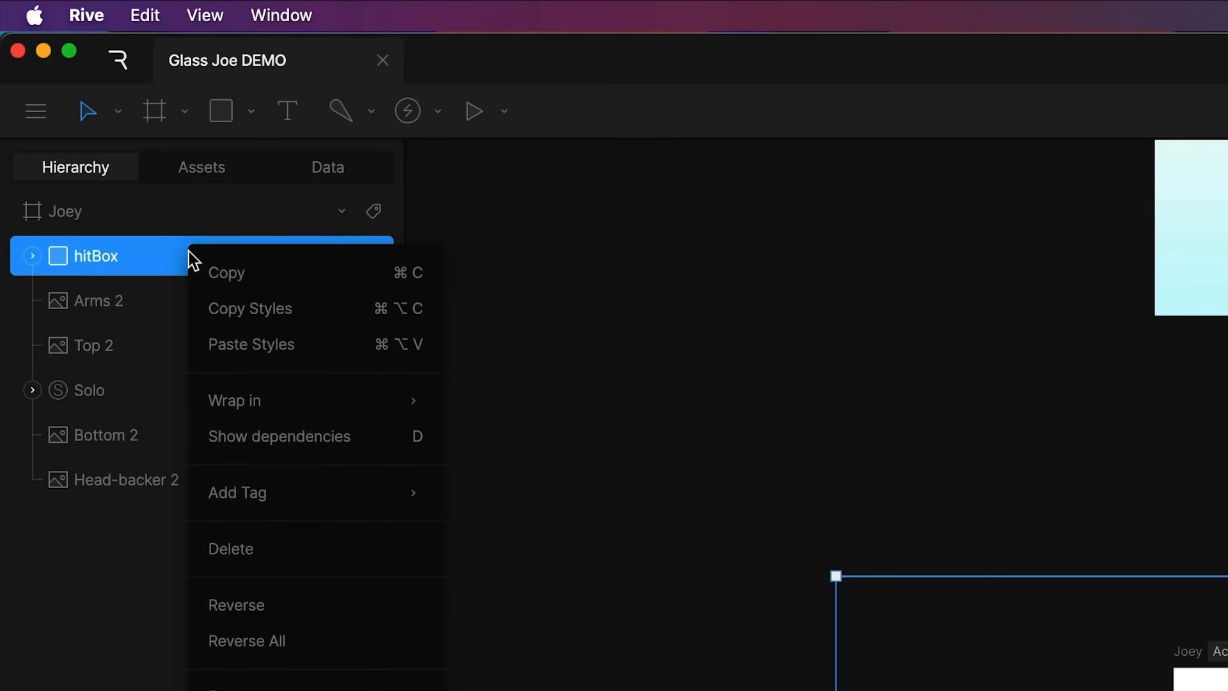
mouse_move(324, 495)
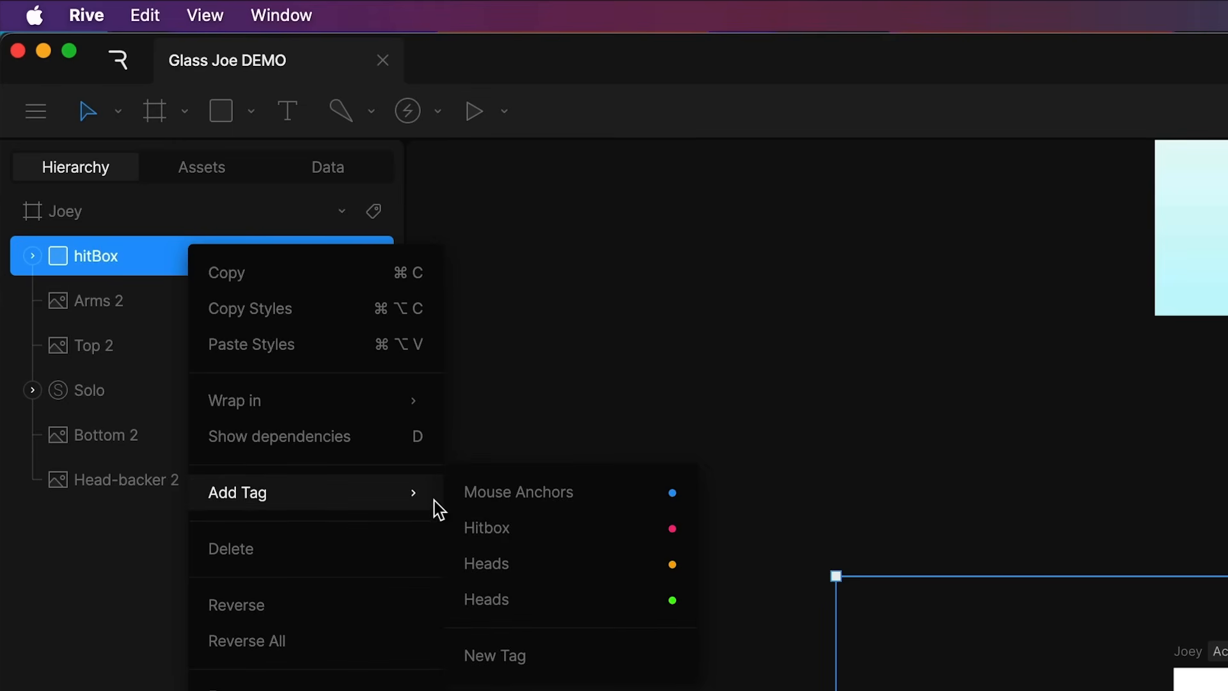
left_click(541, 533)
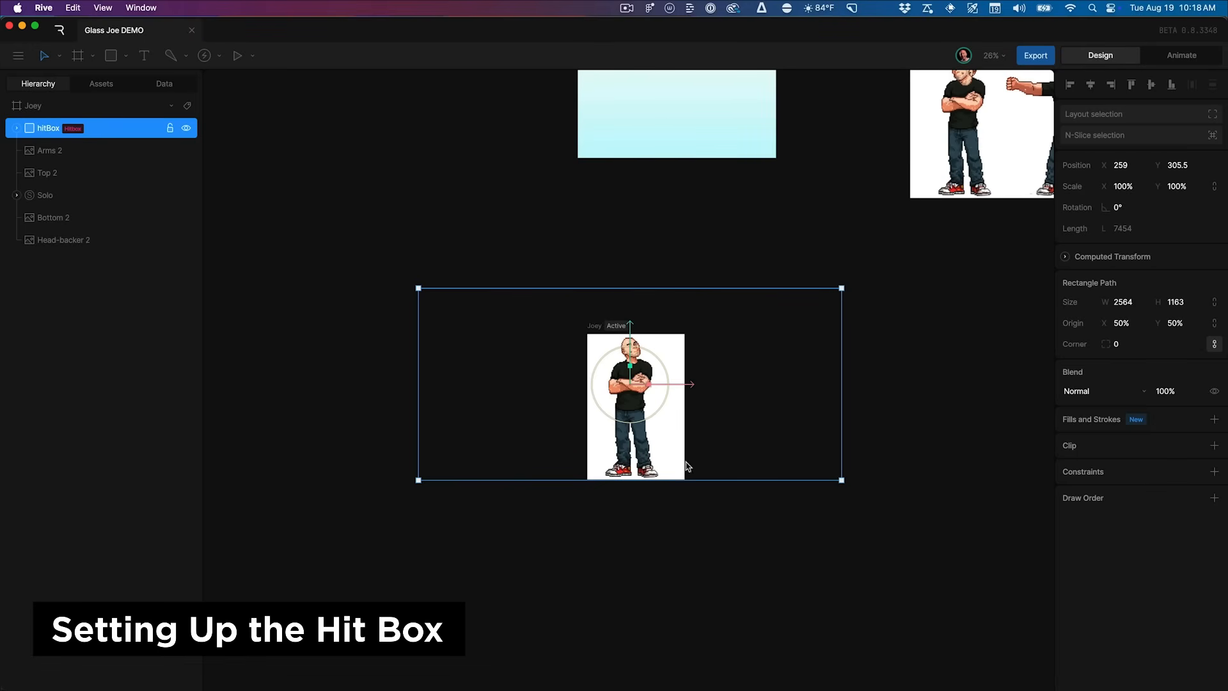
scroll(924, 537, "up", 5)
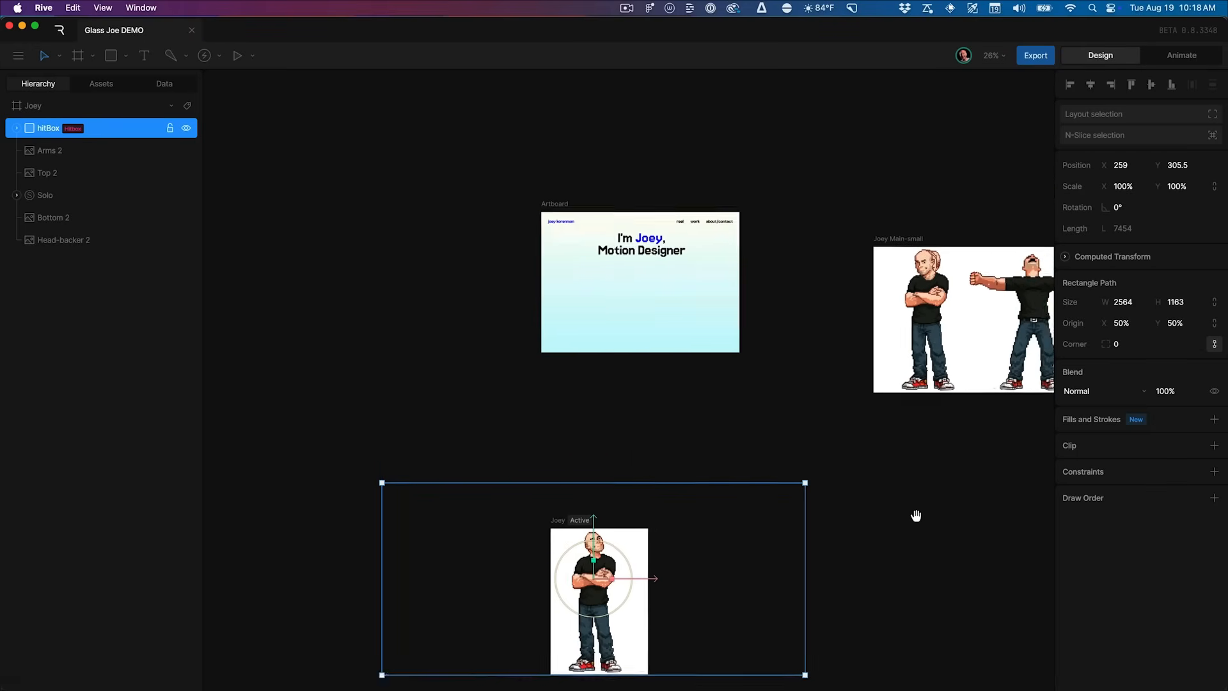
left_click(685, 412)
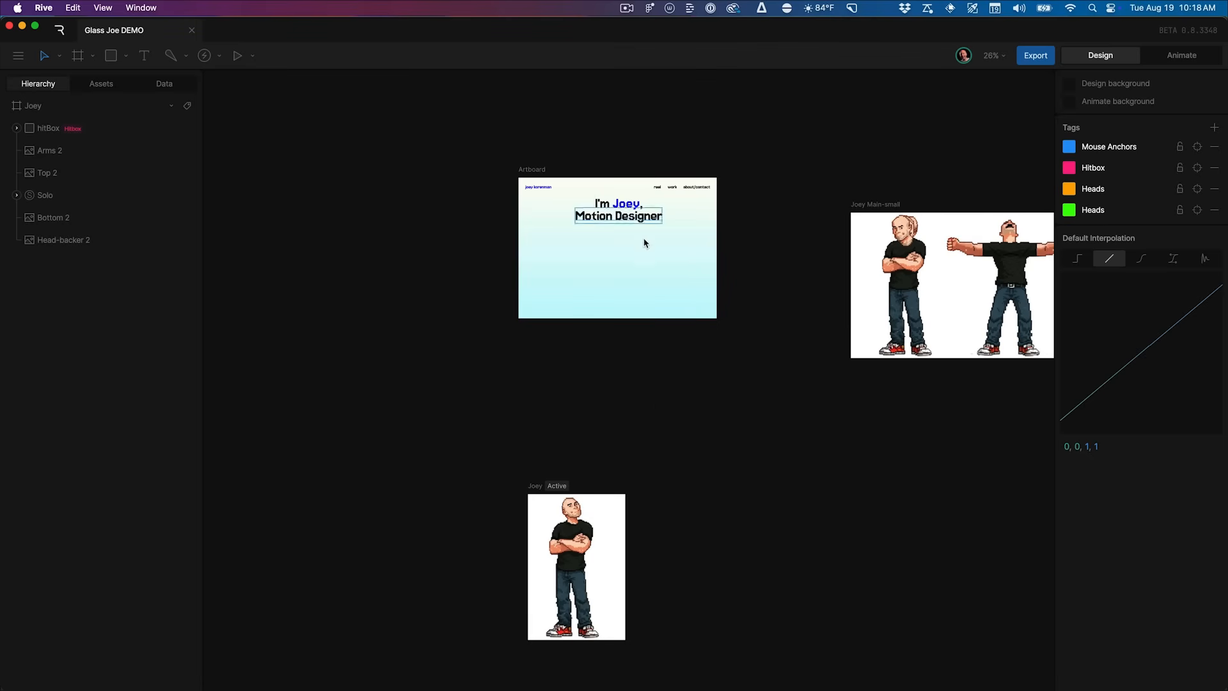
scroll(563, 301, "down", 3)
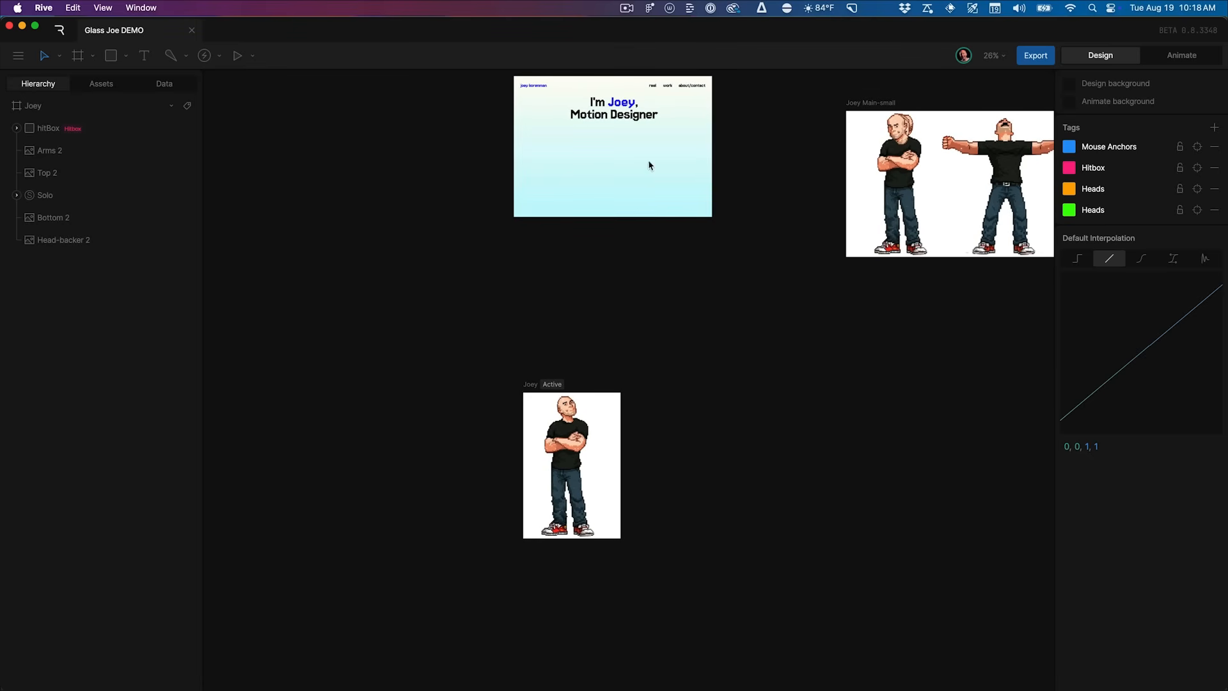
Compare the main artboard's size with the hitBox, enlarge the hitBox to about 3173 by 1381.5, and shift it to about X 294.5
scroll(610, 262, "up", 2)
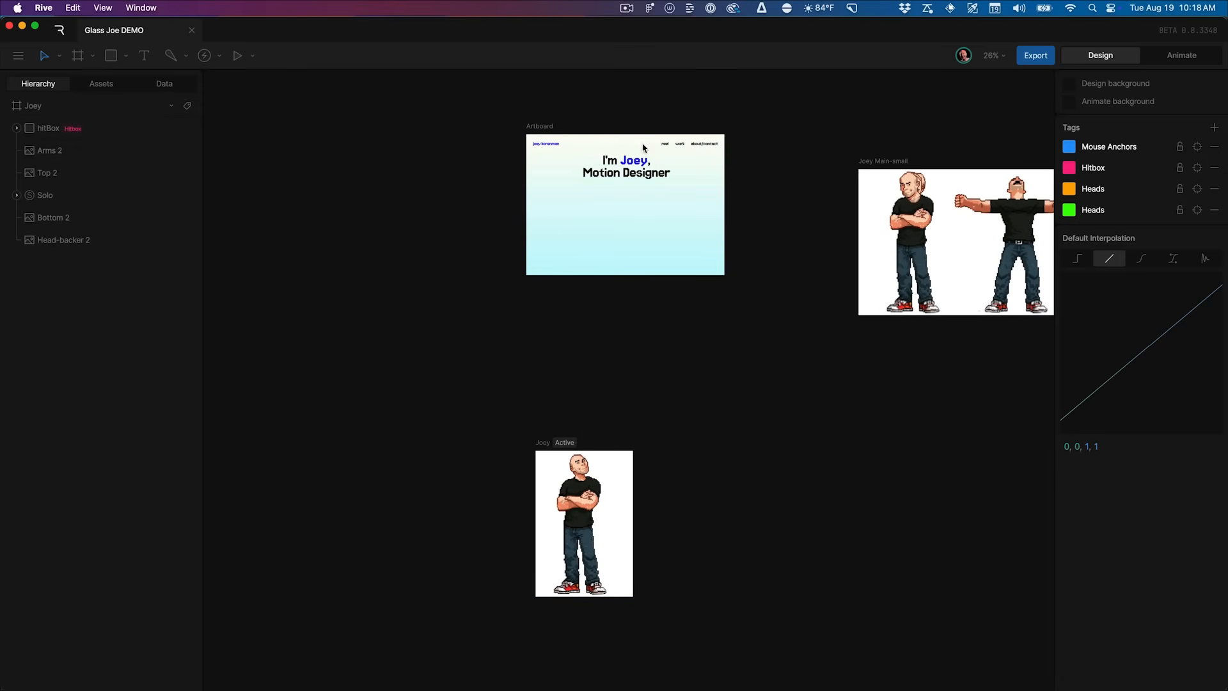
left_click(544, 128)
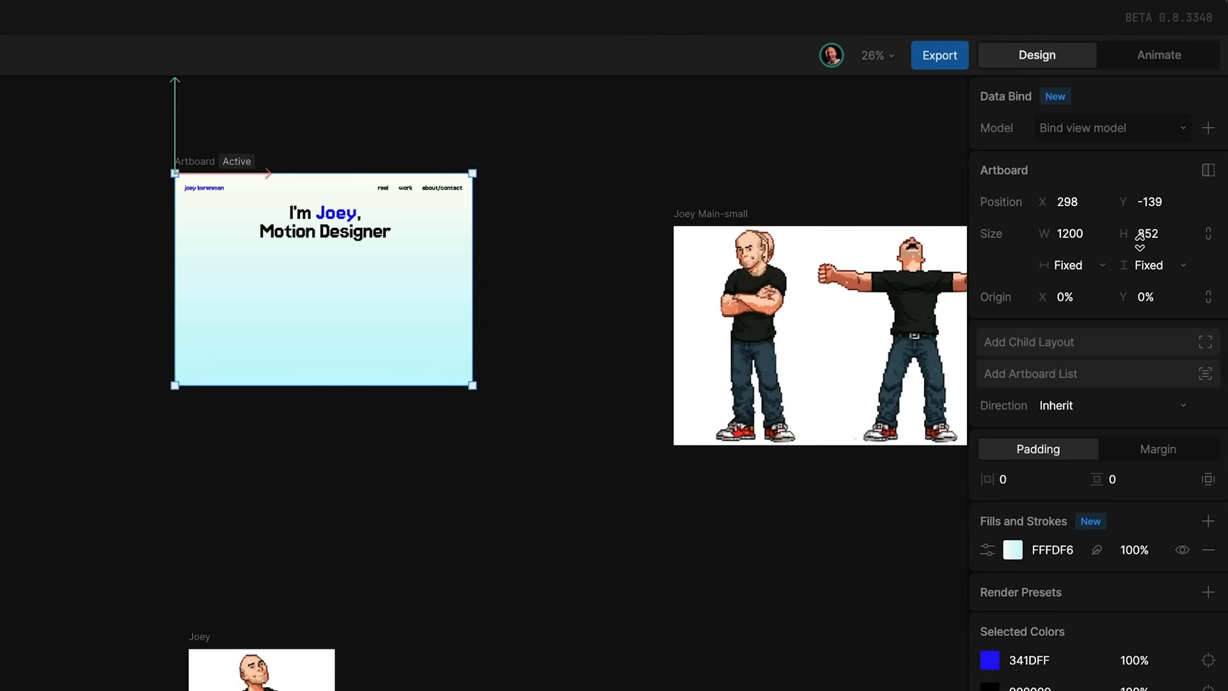
left_click(216, 606)
left_click(1152, 223)
left_click(1159, 427)
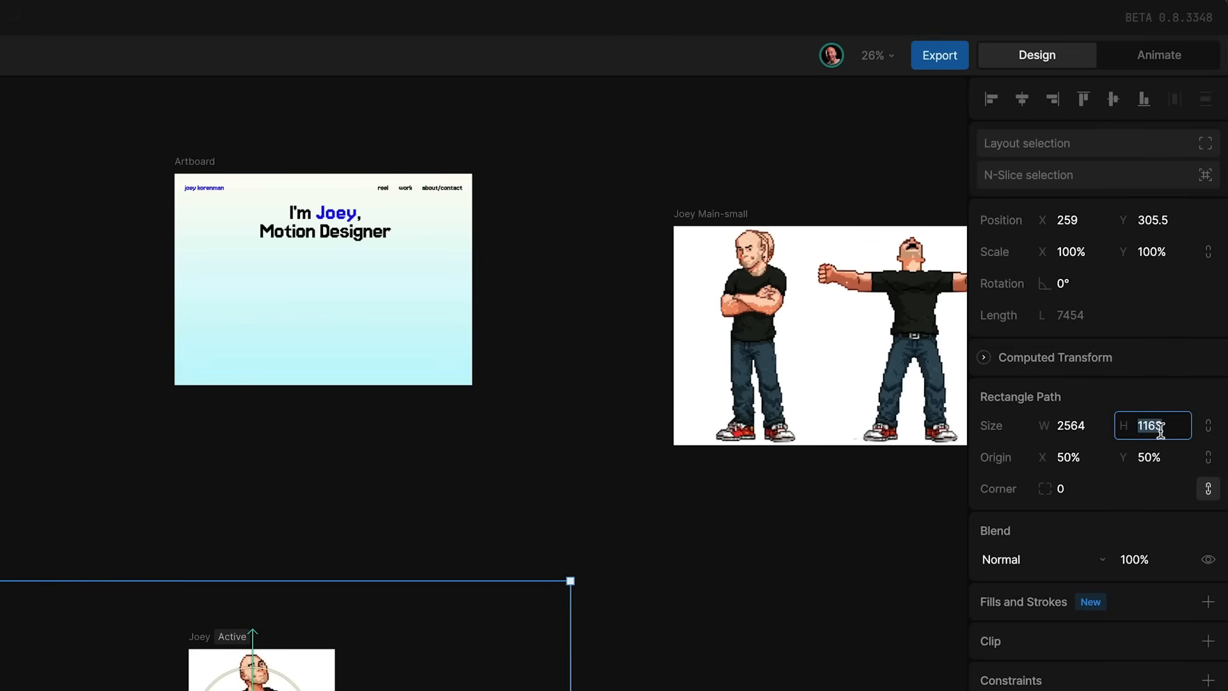
scroll(502, 559, "right", 1)
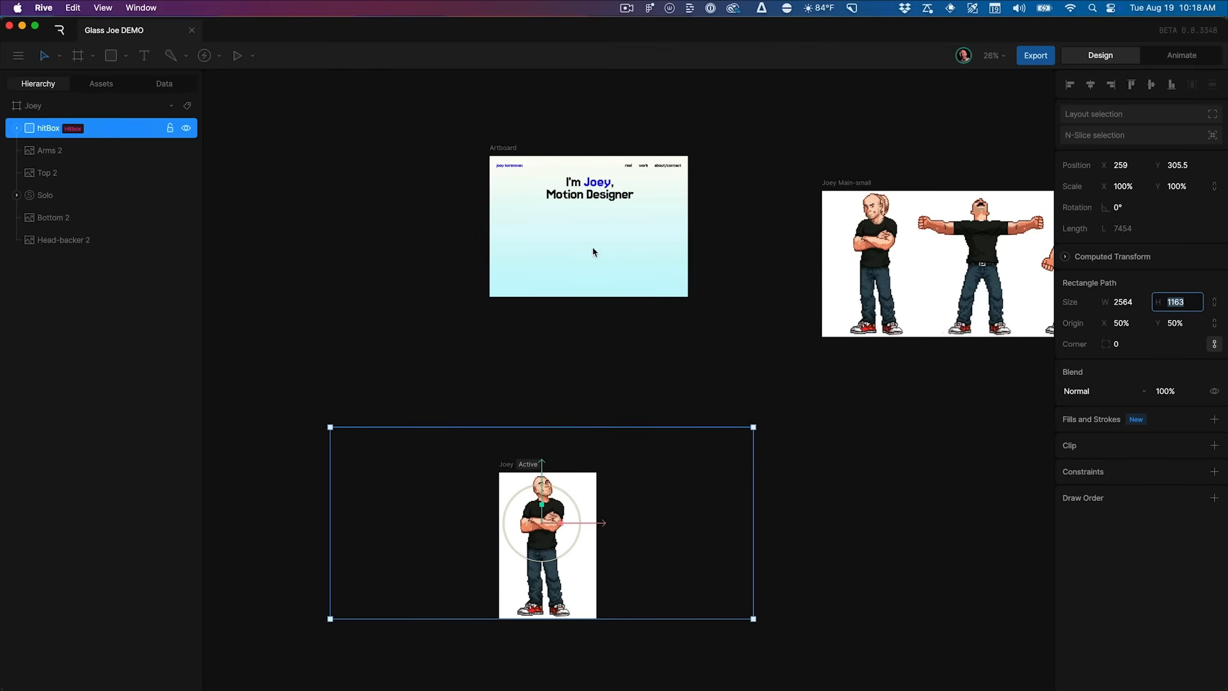
left_click_drag(554, 433, 555, 386)
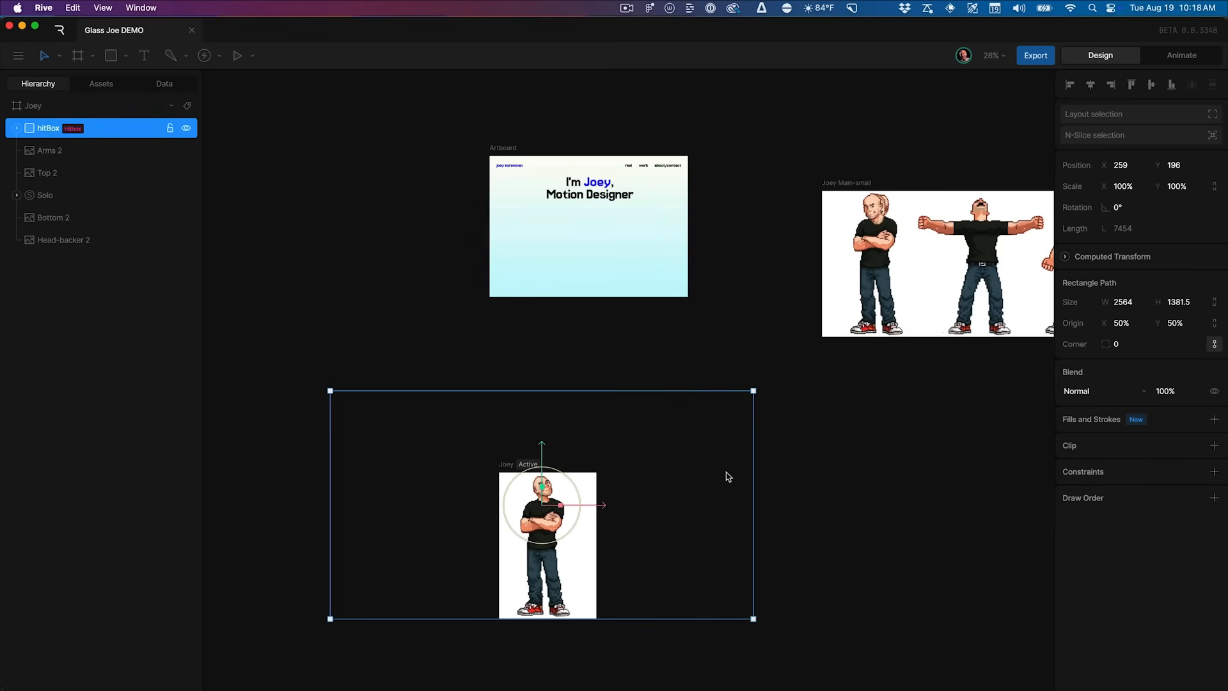
left_click_drag(758, 480, 802, 482)
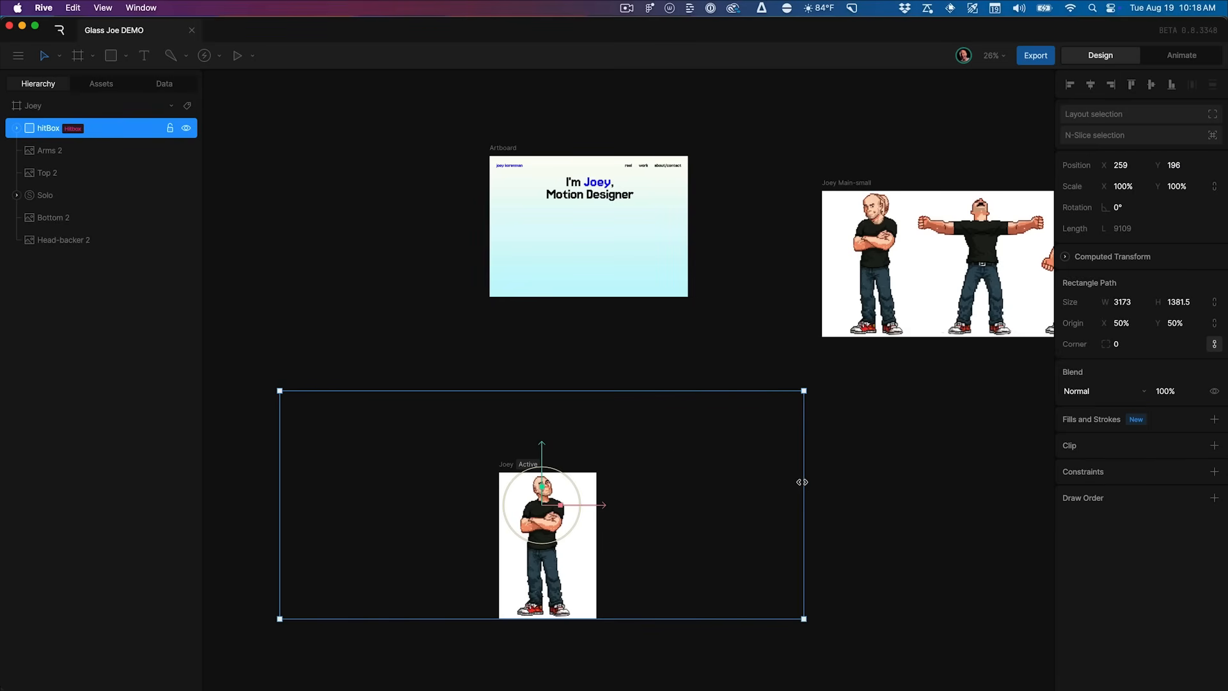
left_click_drag(604, 509, 609, 508)
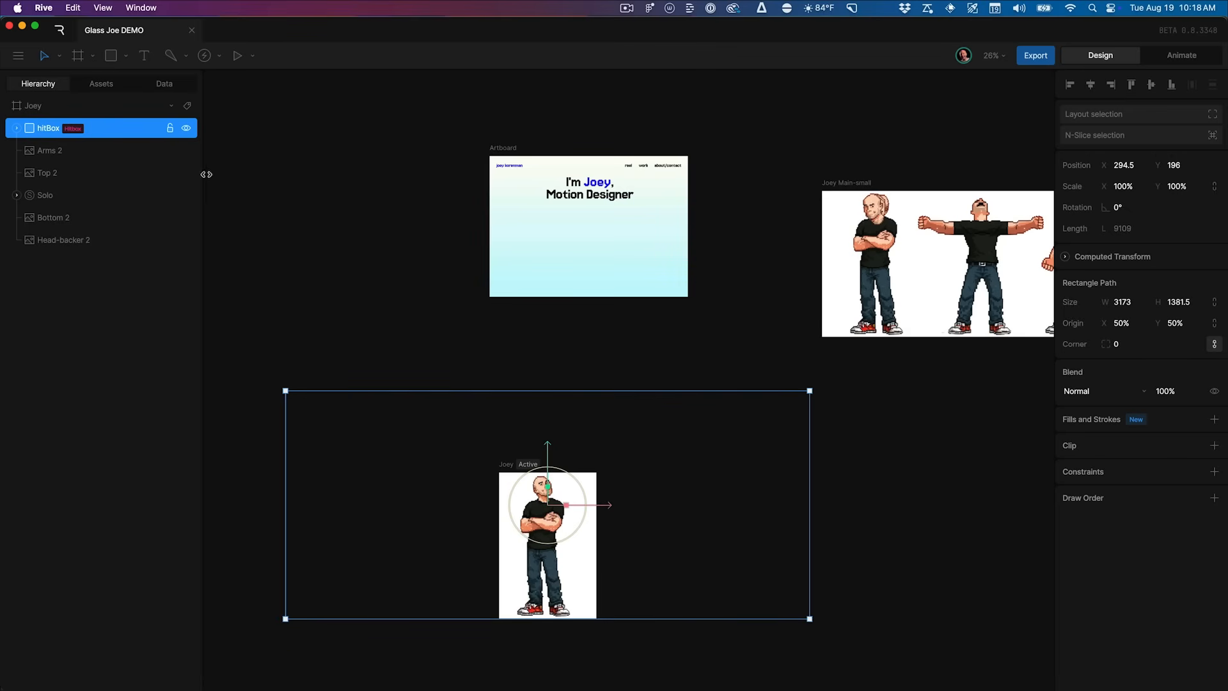
Lock the hitBox against selection on the canvas and check that it can still be selected in the hierarchy
left_click(336, 355)
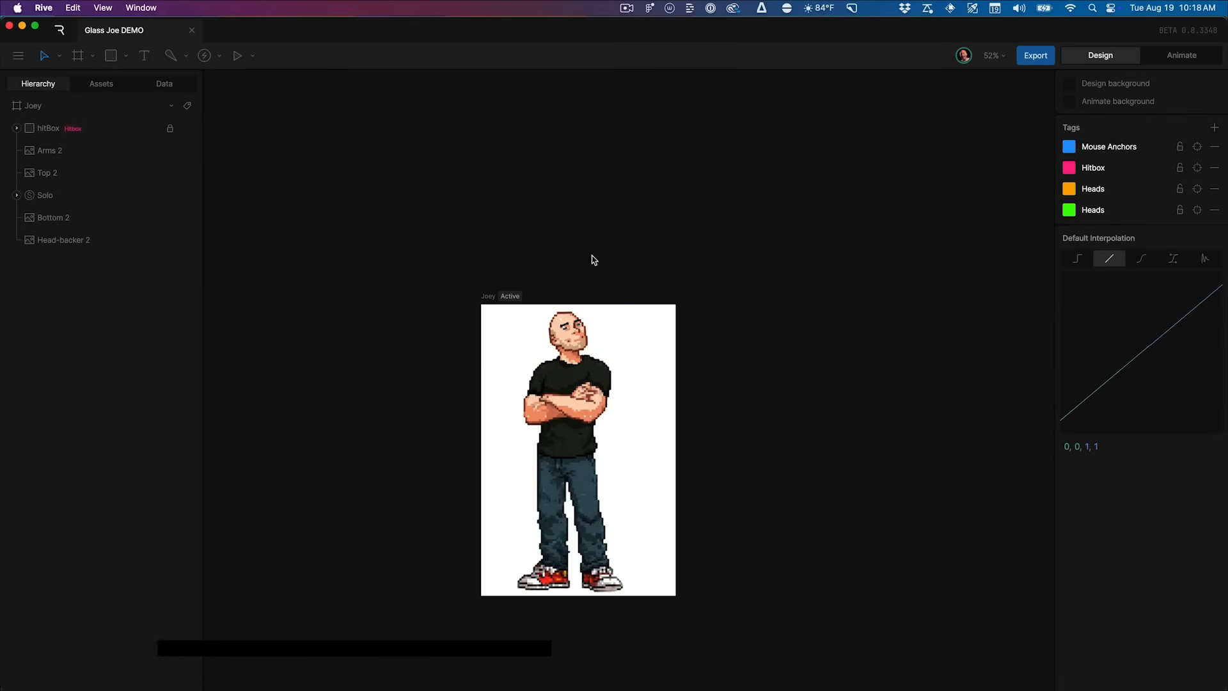
left_click(122, 125)
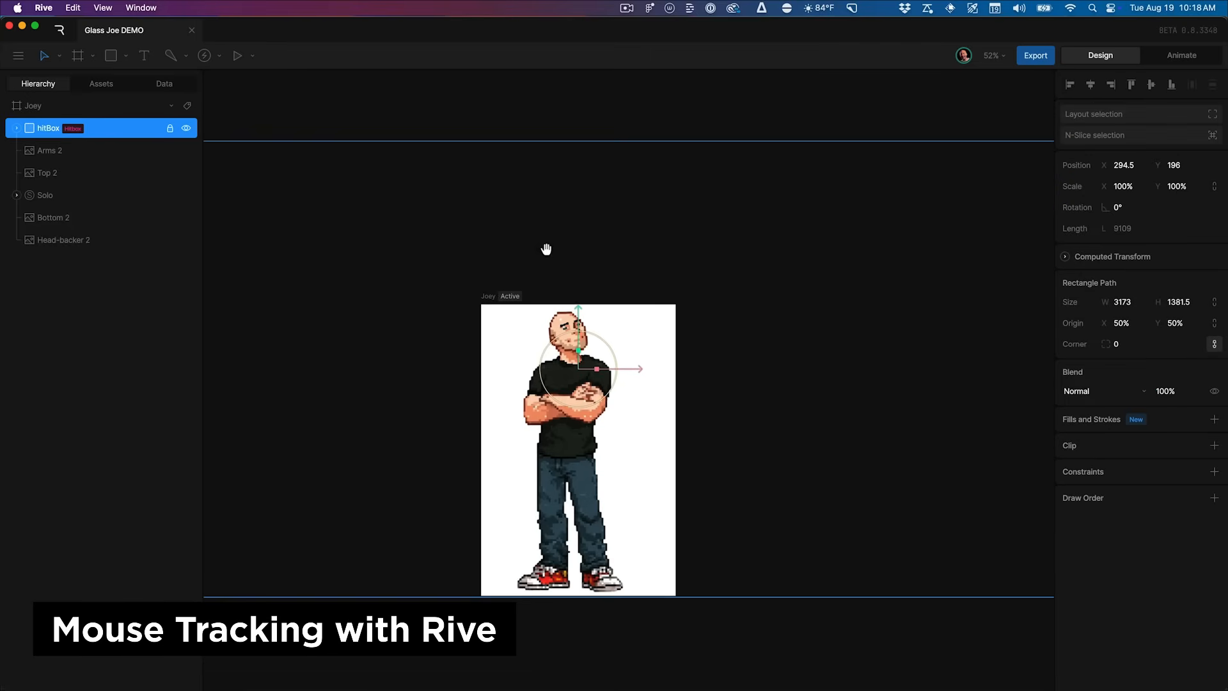
left_click_drag(546, 250, 616, 251)
left_click(671, 264)
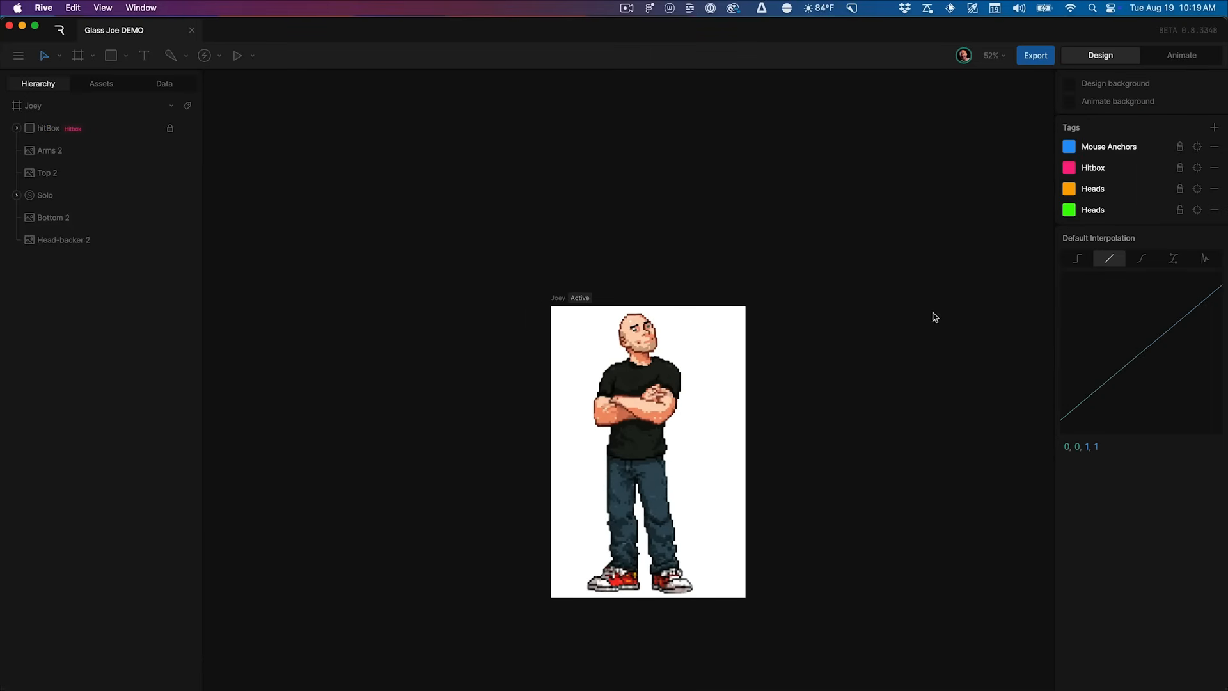
left_click(112, 129)
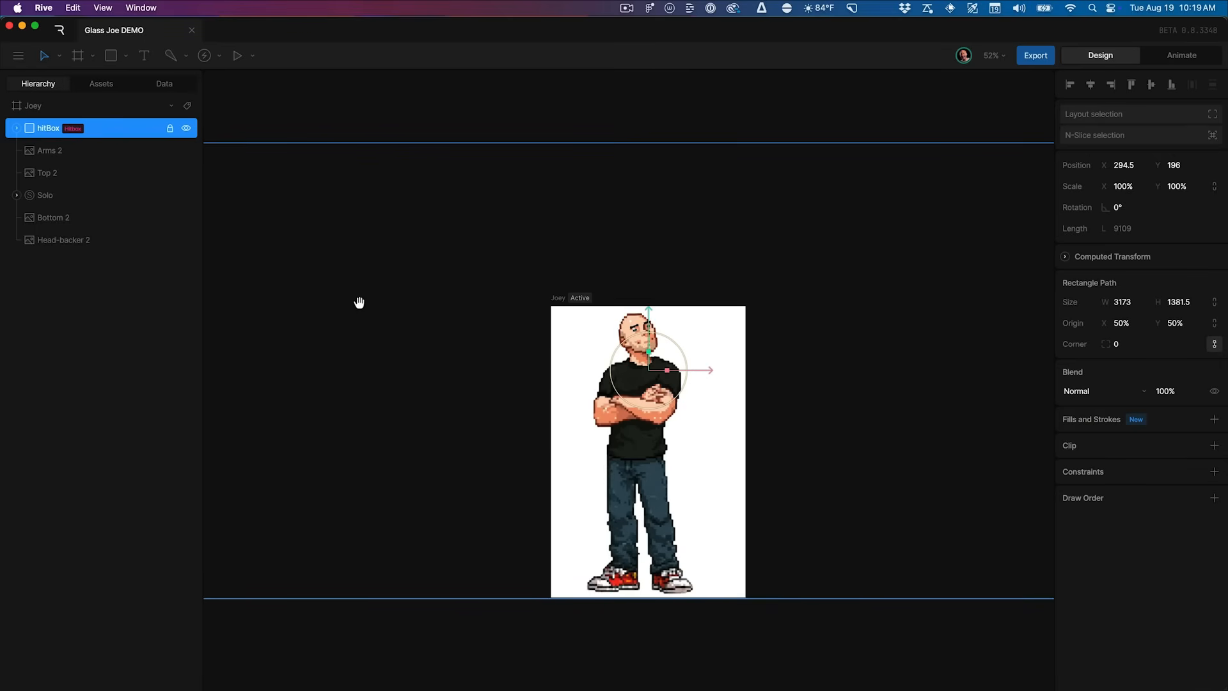
left_click_drag(358, 302, 357, 249)
left_click(358, 249)
Draw a small ellipse about 42 by 43 just above the Joey artboard, over the character's head
left_click(124, 62)
left_click(154, 144)
left_click_drag(640, 186, 654, 200)
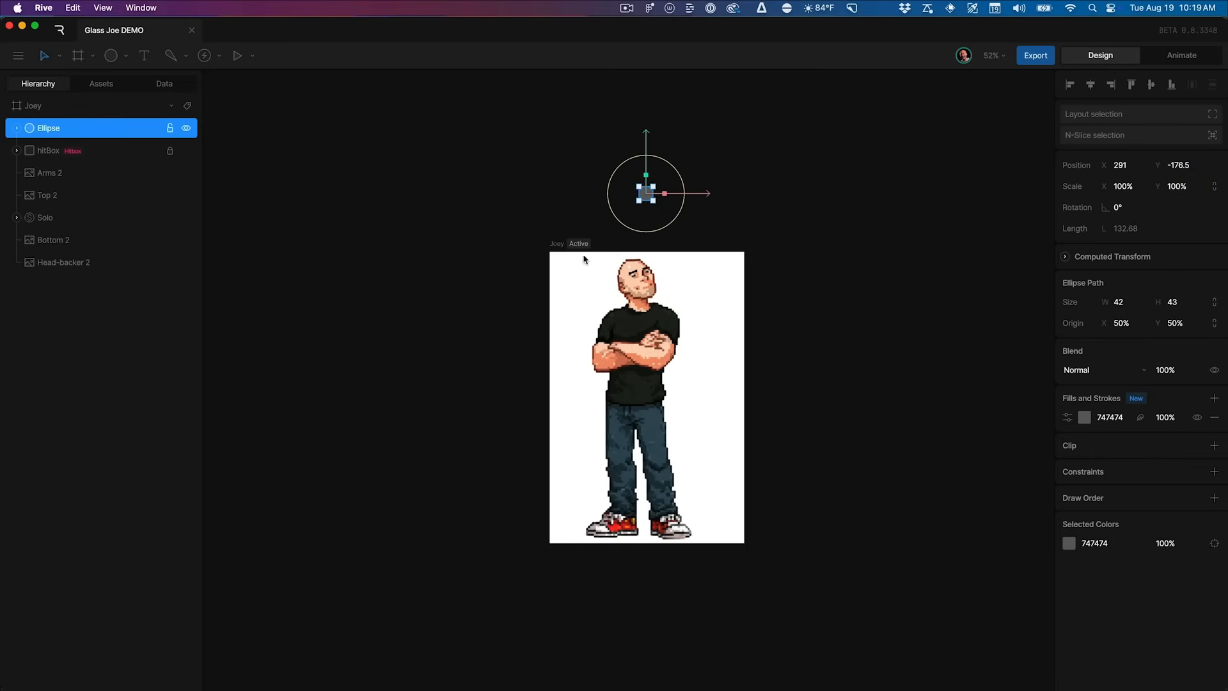
Rename the ellipse to mouseTracker and assign it the existing Mouse Anchors tag
double_click(58, 126)
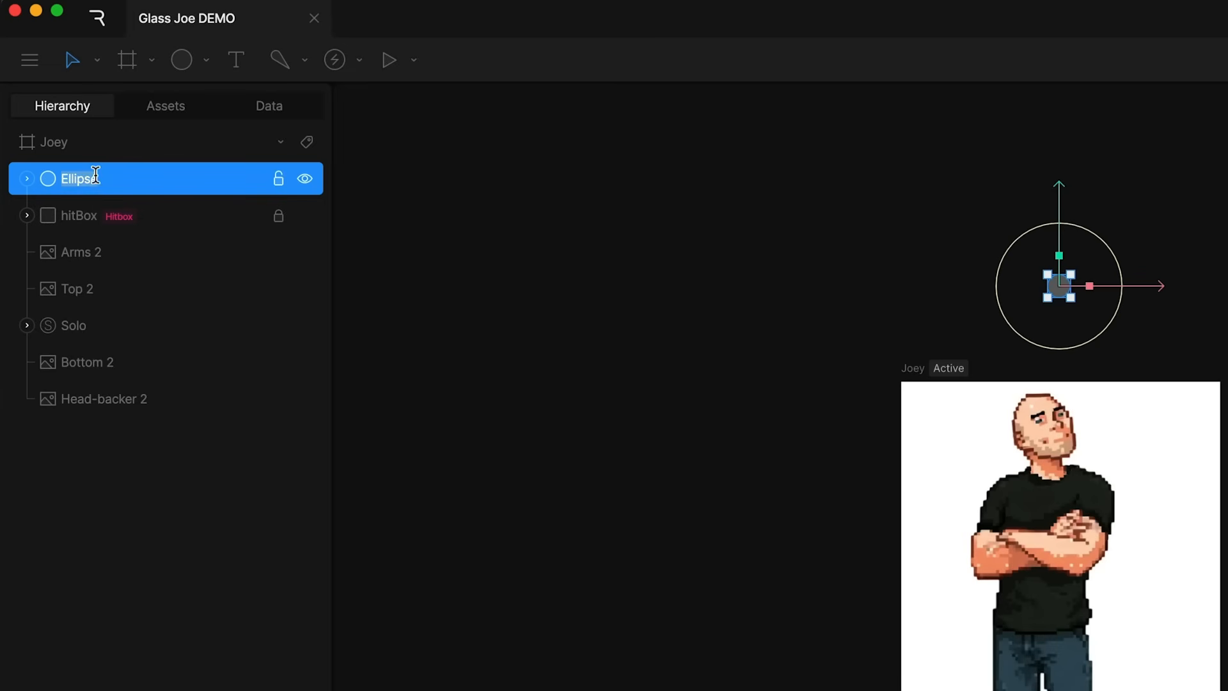
type("mluouse")
type("Tracker")
right_click(95, 175)
mouse_move(231, 376)
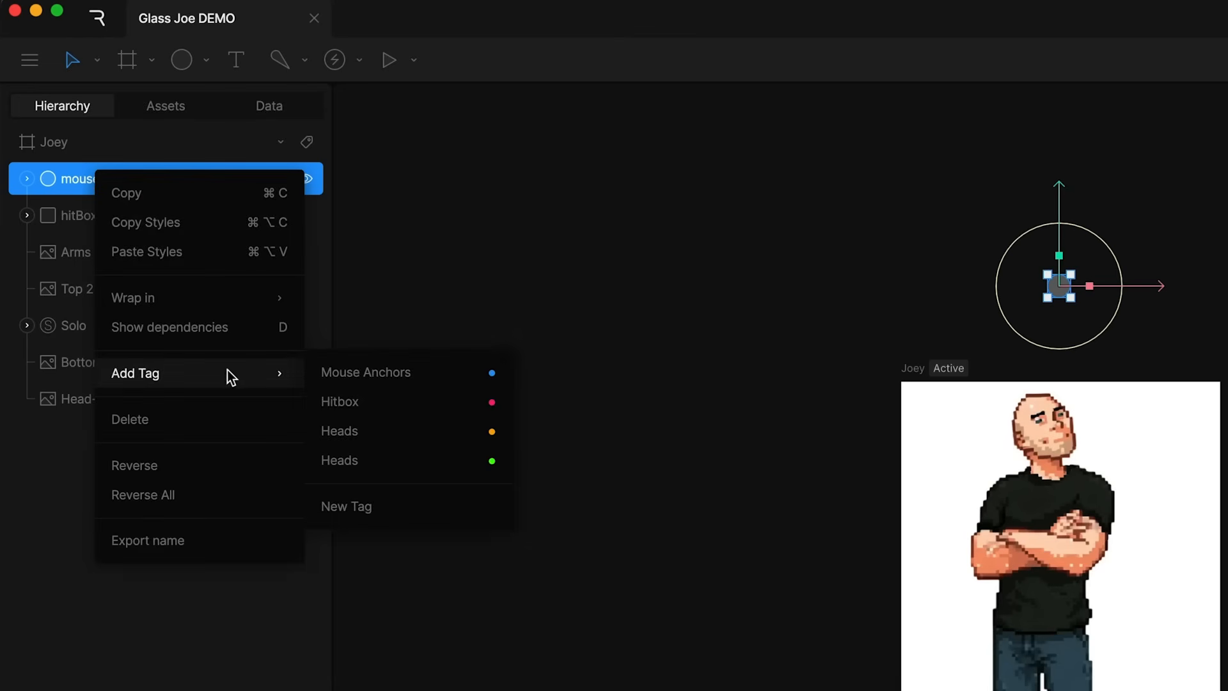
left_click(358, 376)
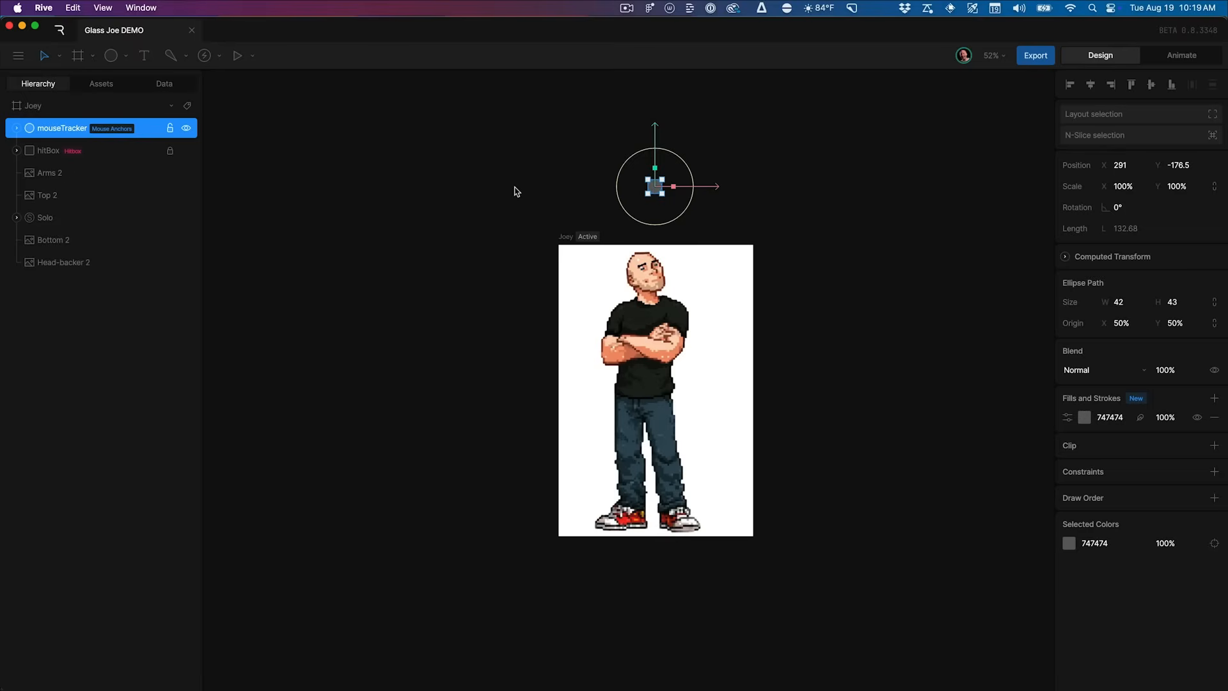
In Animate mode, add a listener to the hitBox, name it "hitBox - Mouse Move" and make it react to Pointer Move
key("Tab")
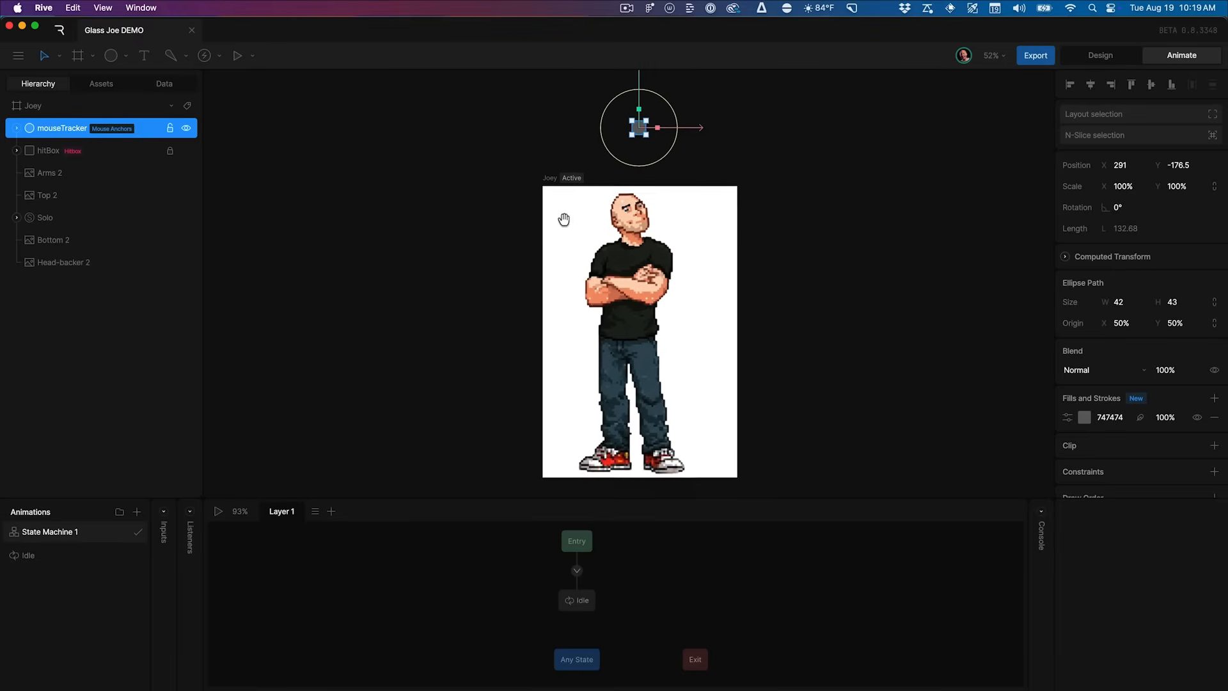
left_click(191, 513)
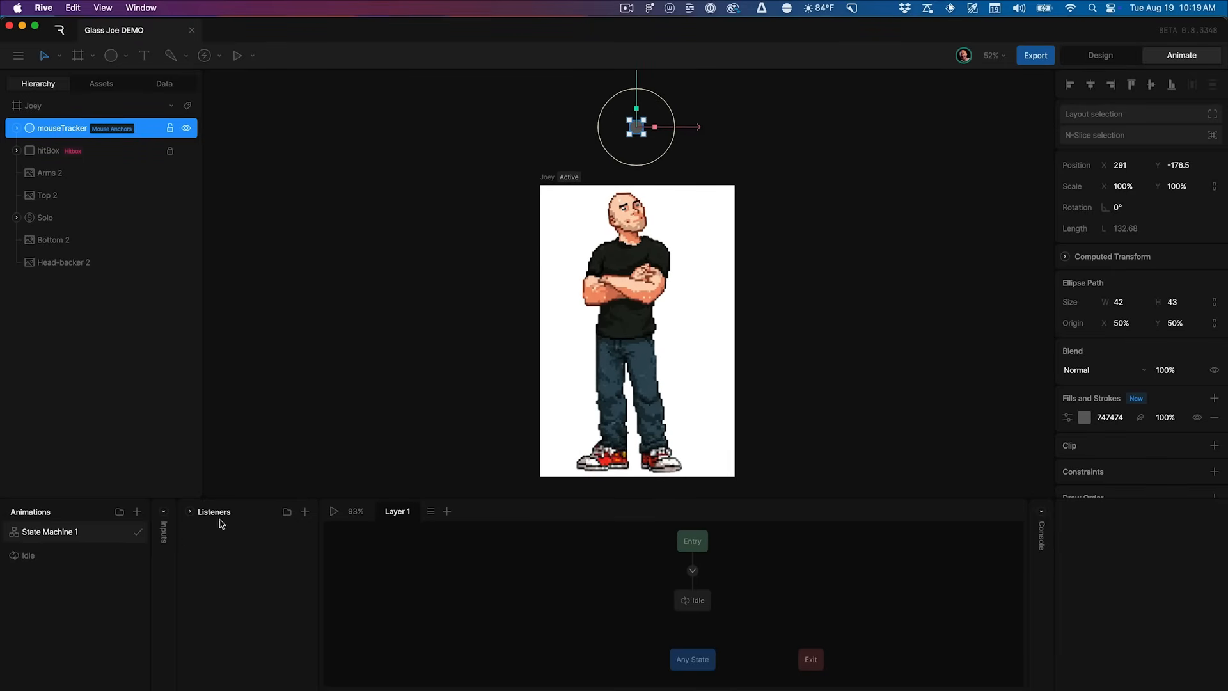
left_click(48, 154)
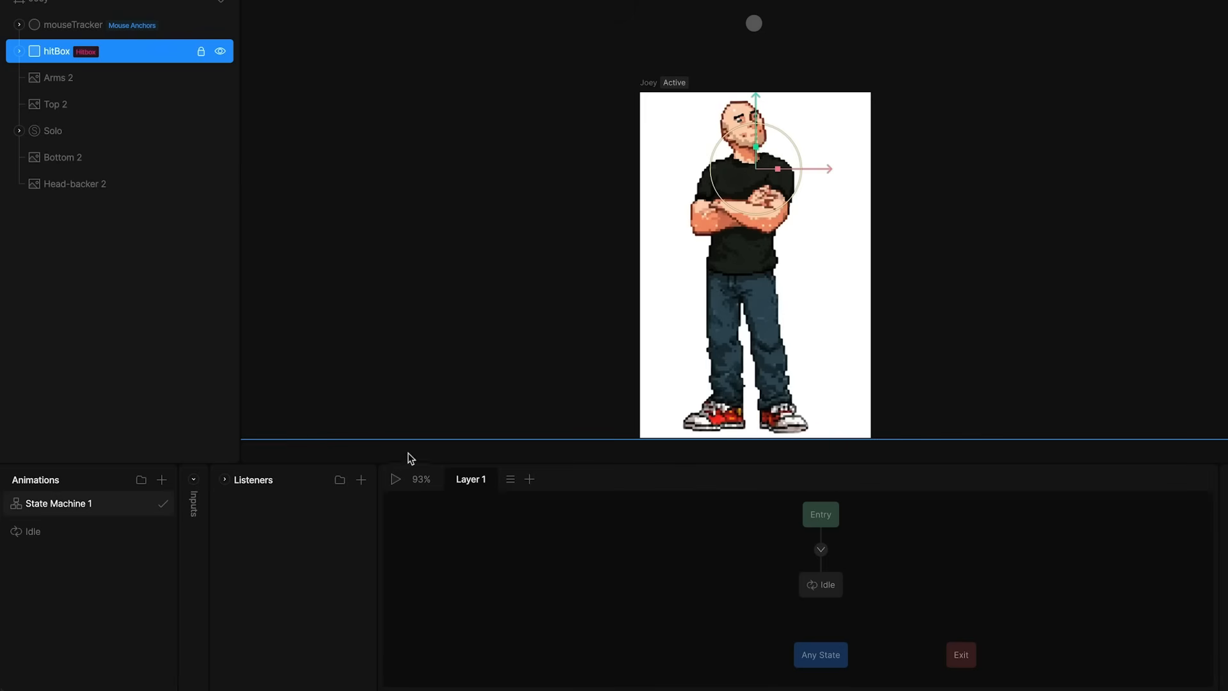
left_click(361, 481)
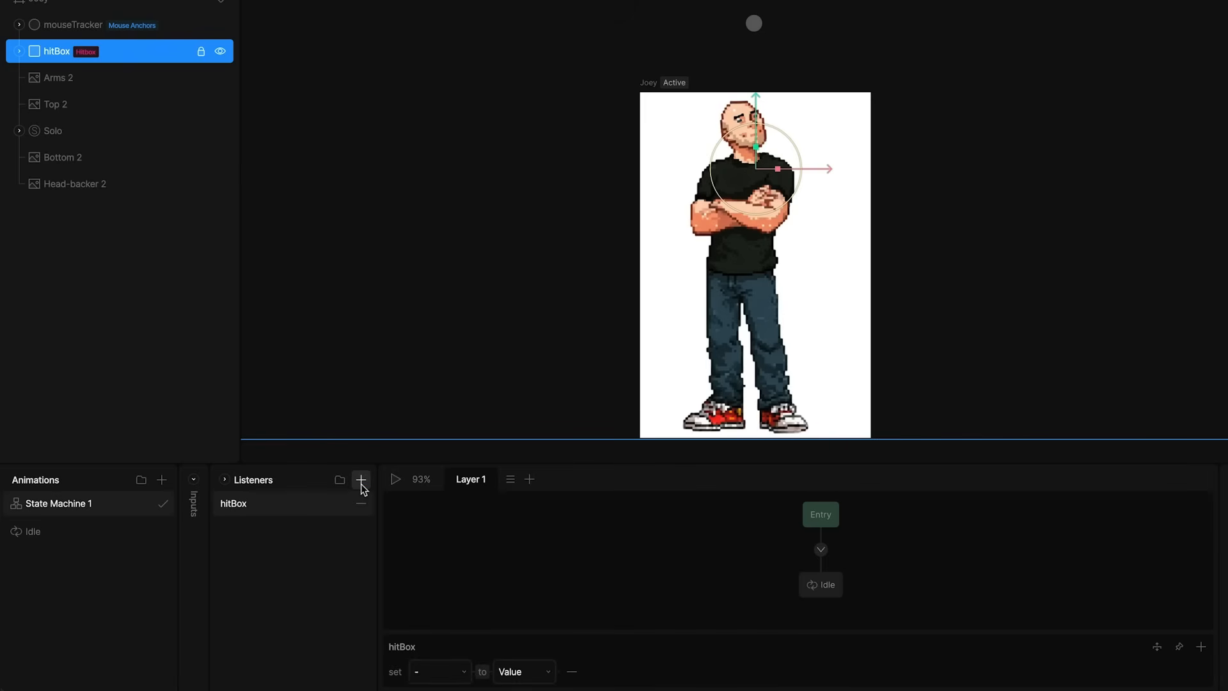
double_click(255, 504)
left_click(328, 510)
type("- Mouse Mov")
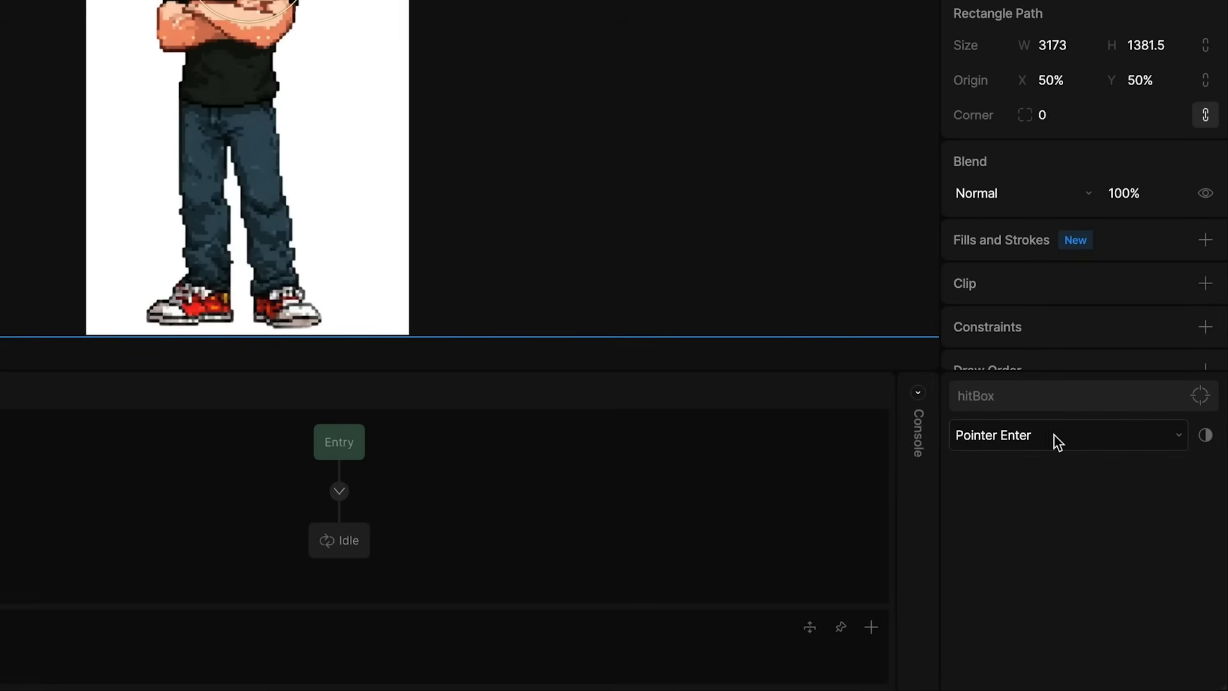
left_click(1048, 436)
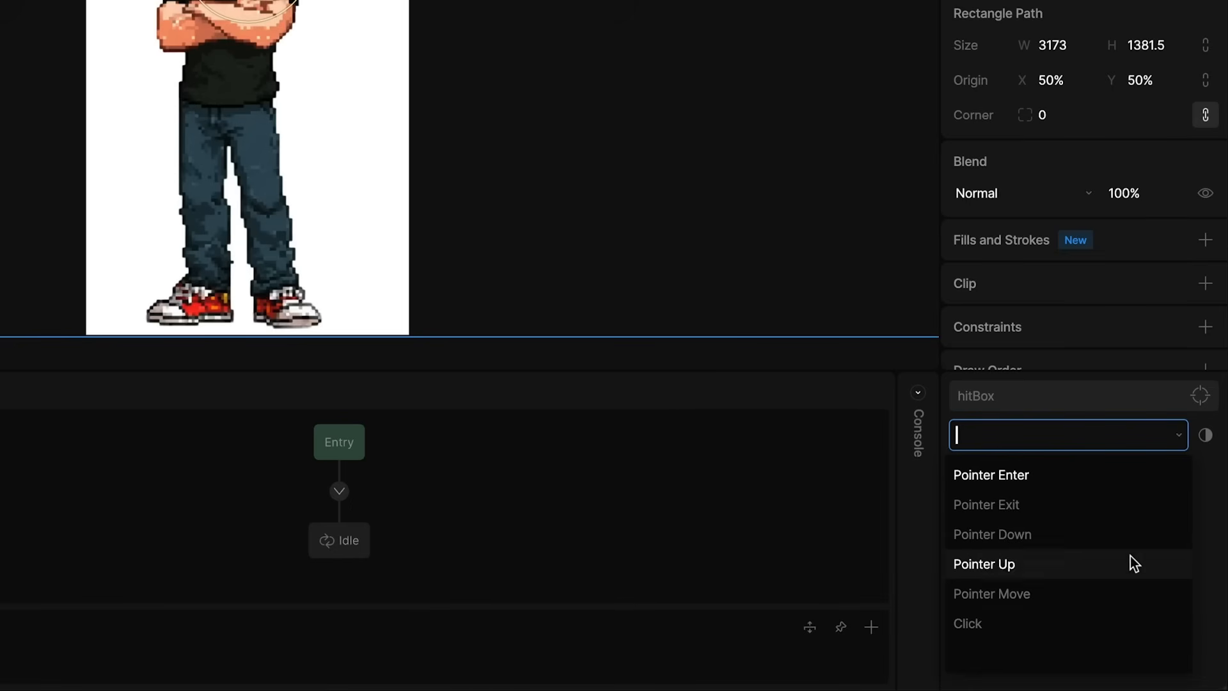
left_click(1045, 594)
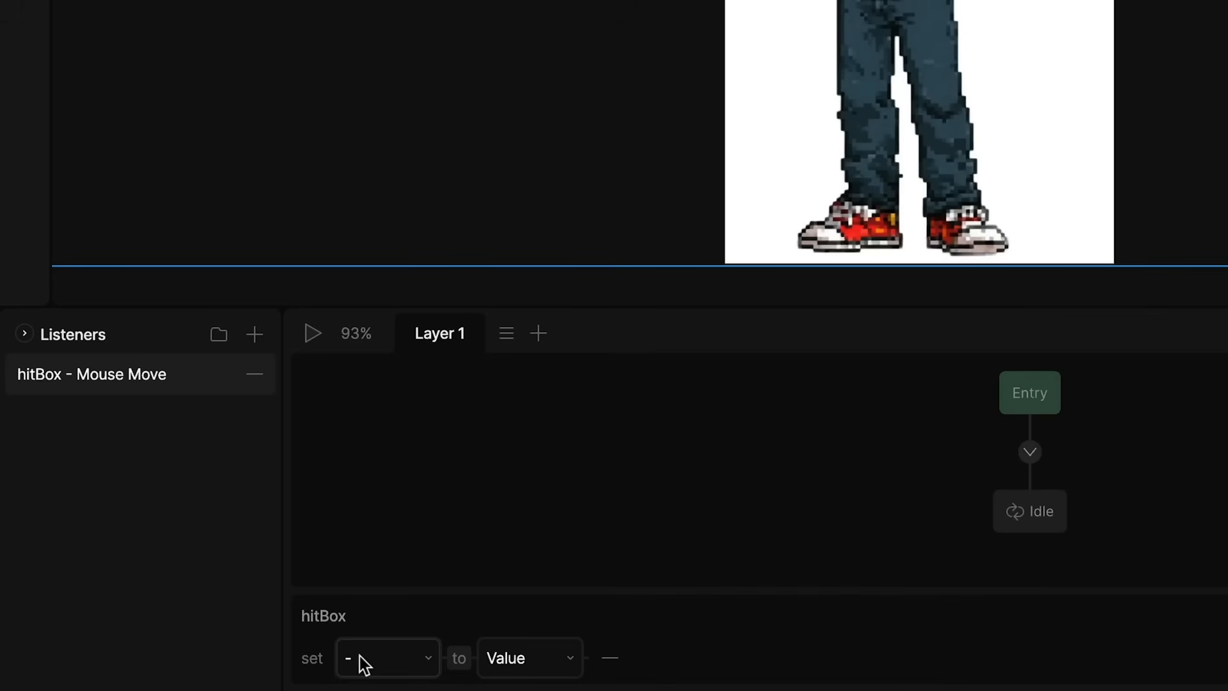
Replace the listener's default set-value action with an Align Target action that targets mouseTracker
left_click(618, 659)
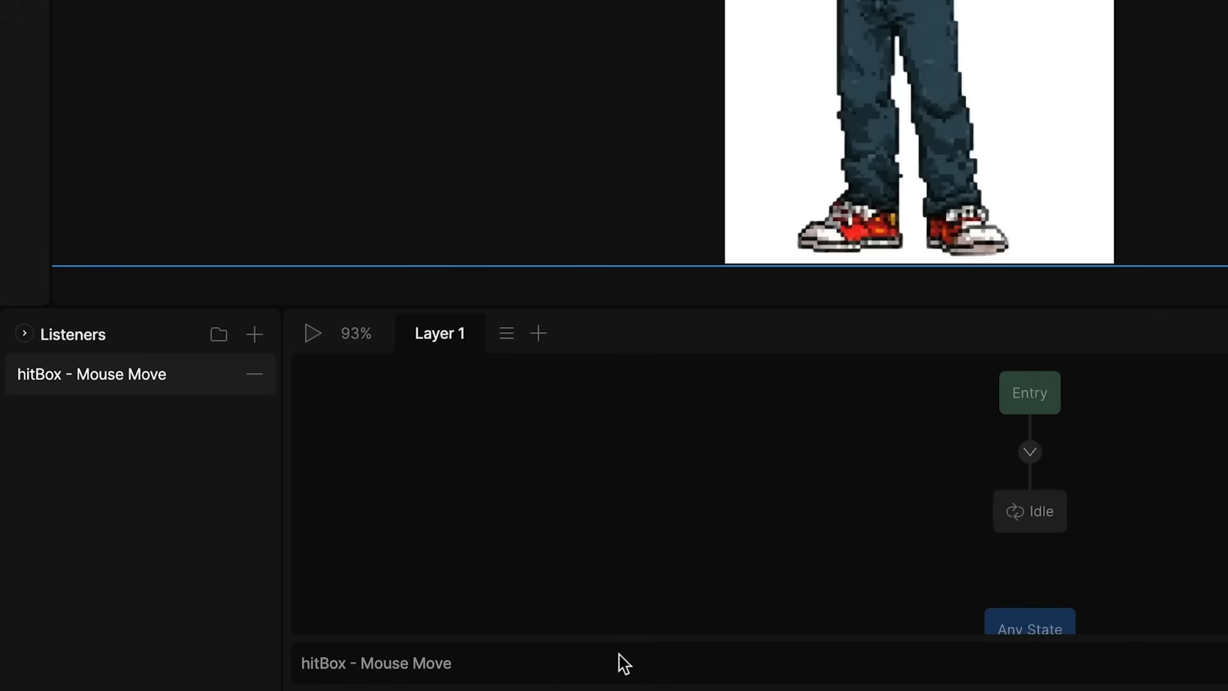
left_click(1144, 662)
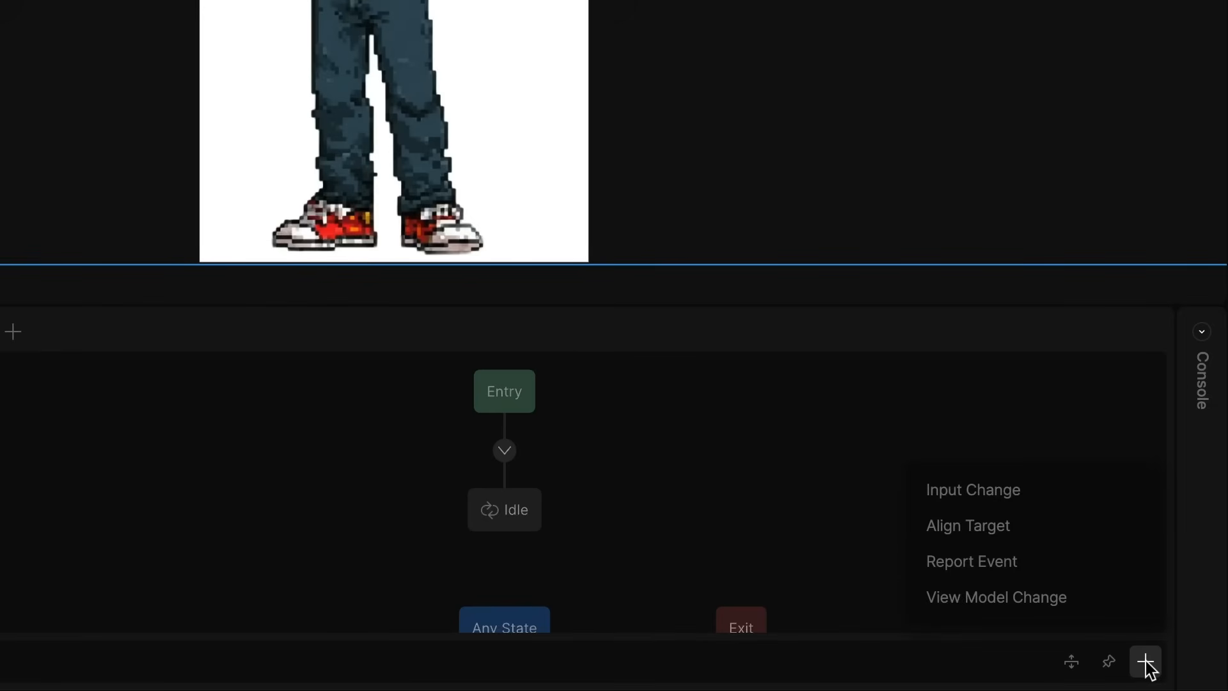
left_click(1035, 544)
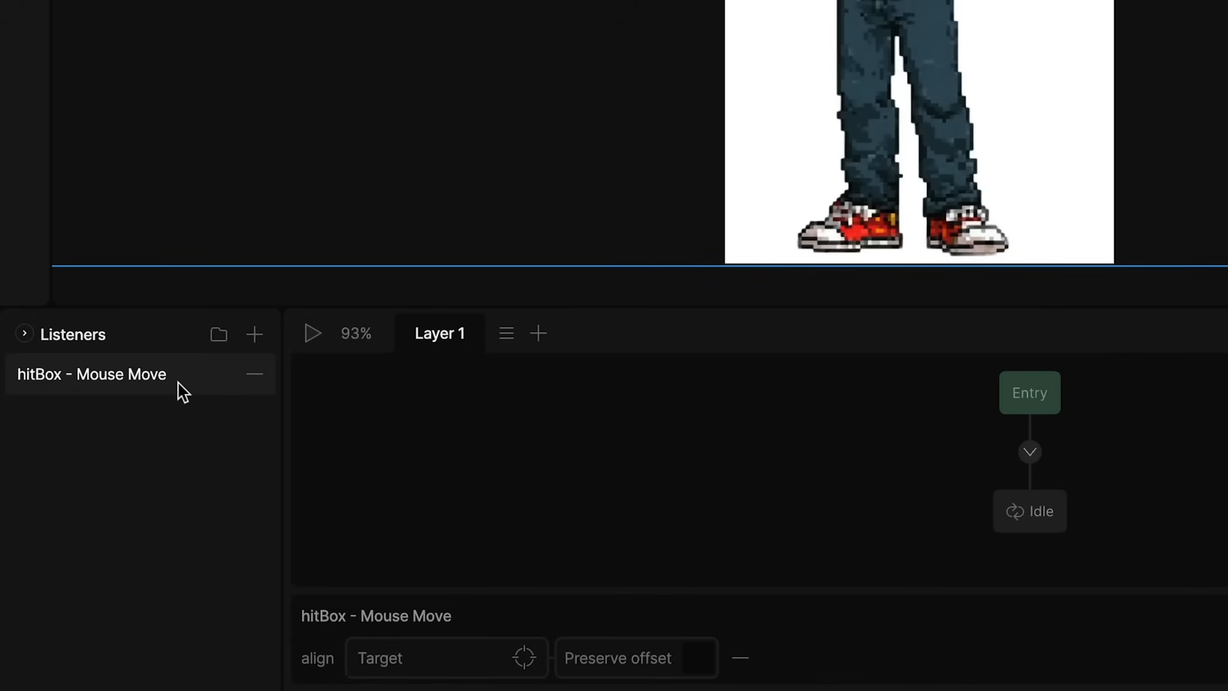
left_click(525, 659)
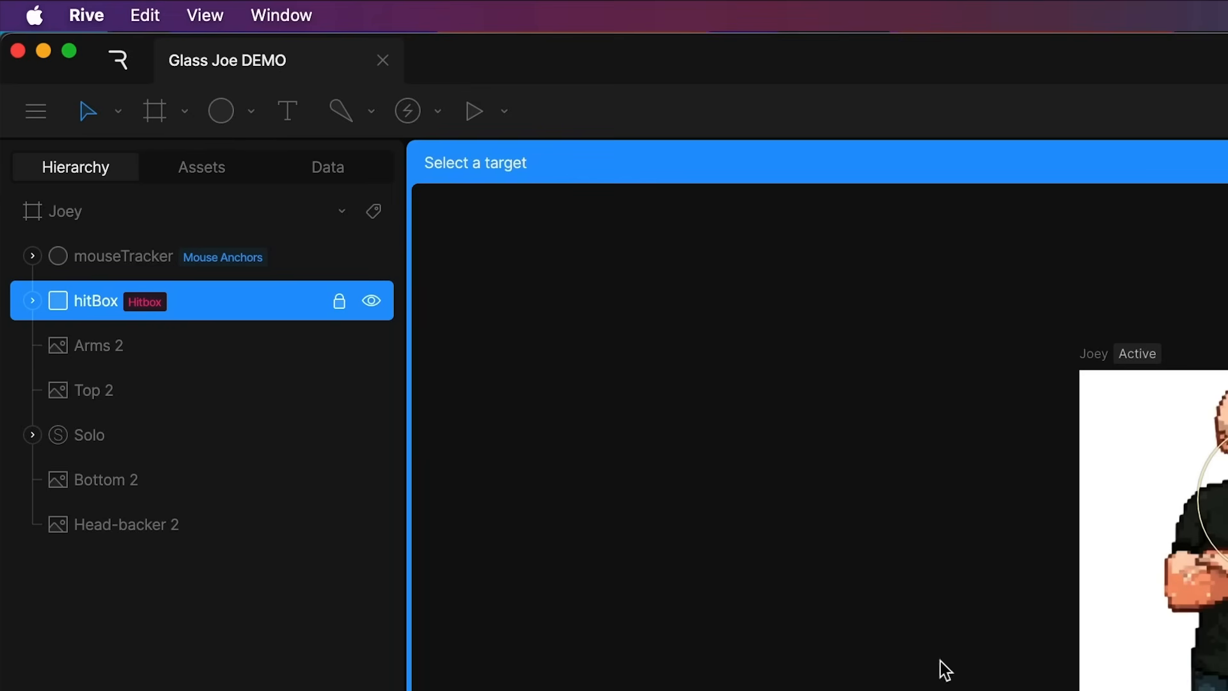
left_click(152, 255)
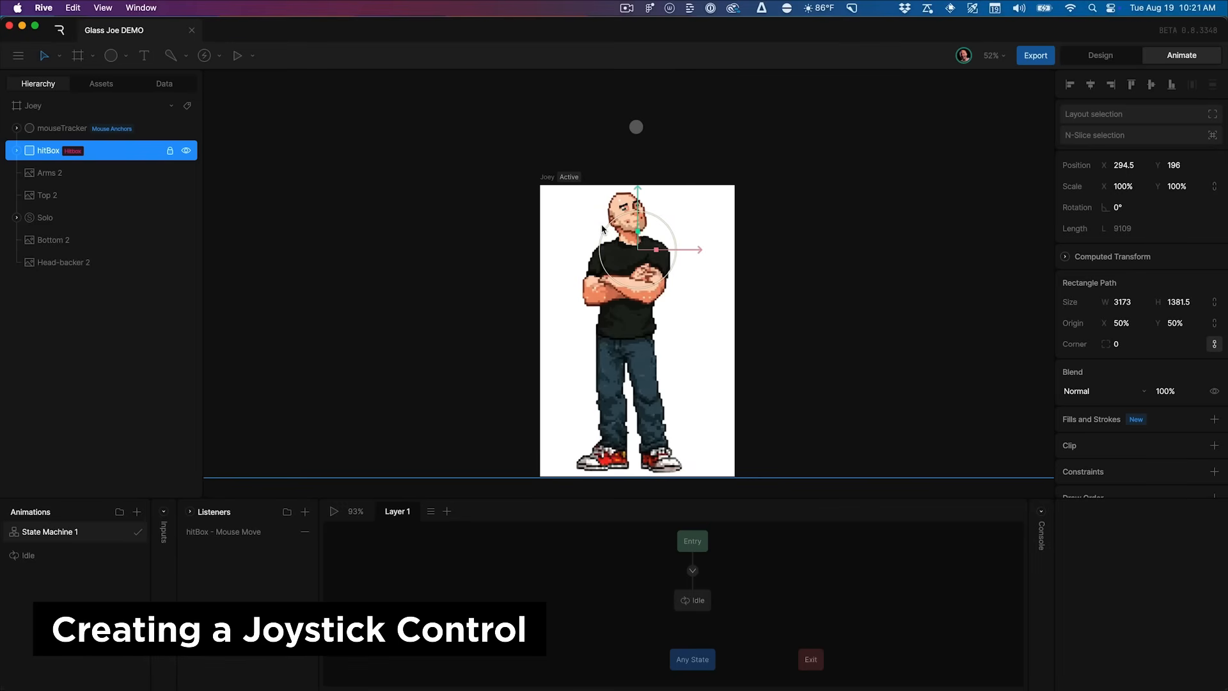
Place a Joystick in the empty space beside the Joey artboard, at about X 1022, Y 239
left_click_drag(525, 231, 454, 206)
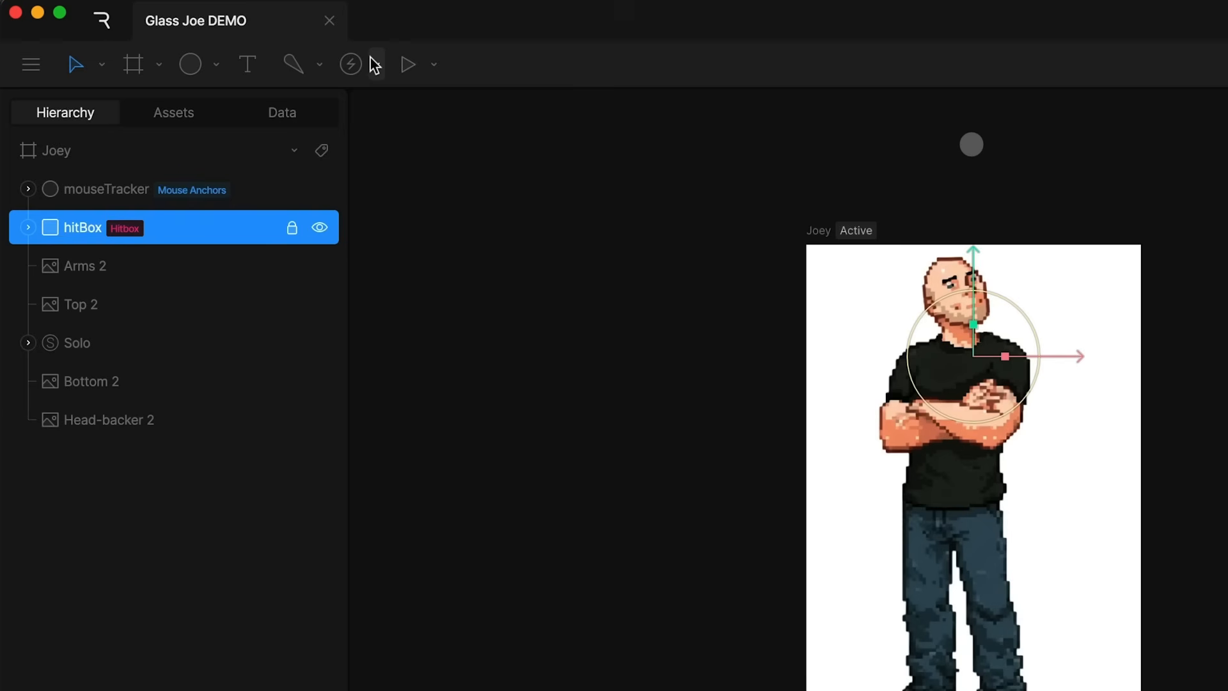
left_click(218, 56)
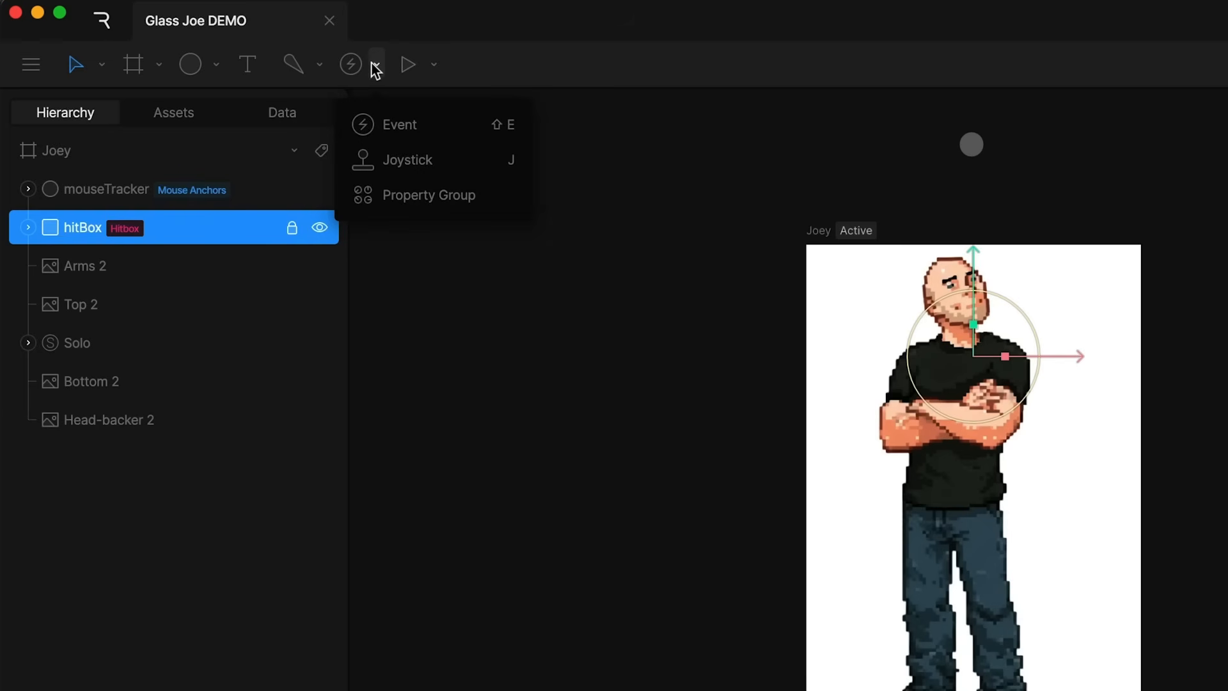
left_click(416, 161)
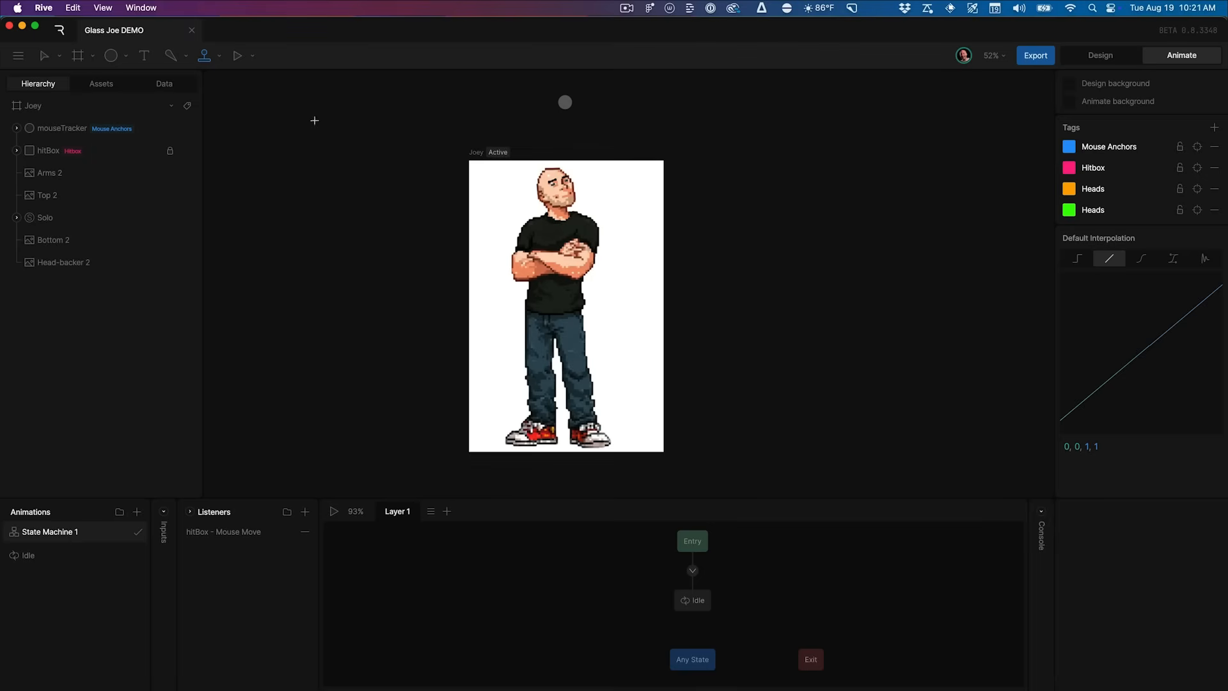
left_click(809, 240)
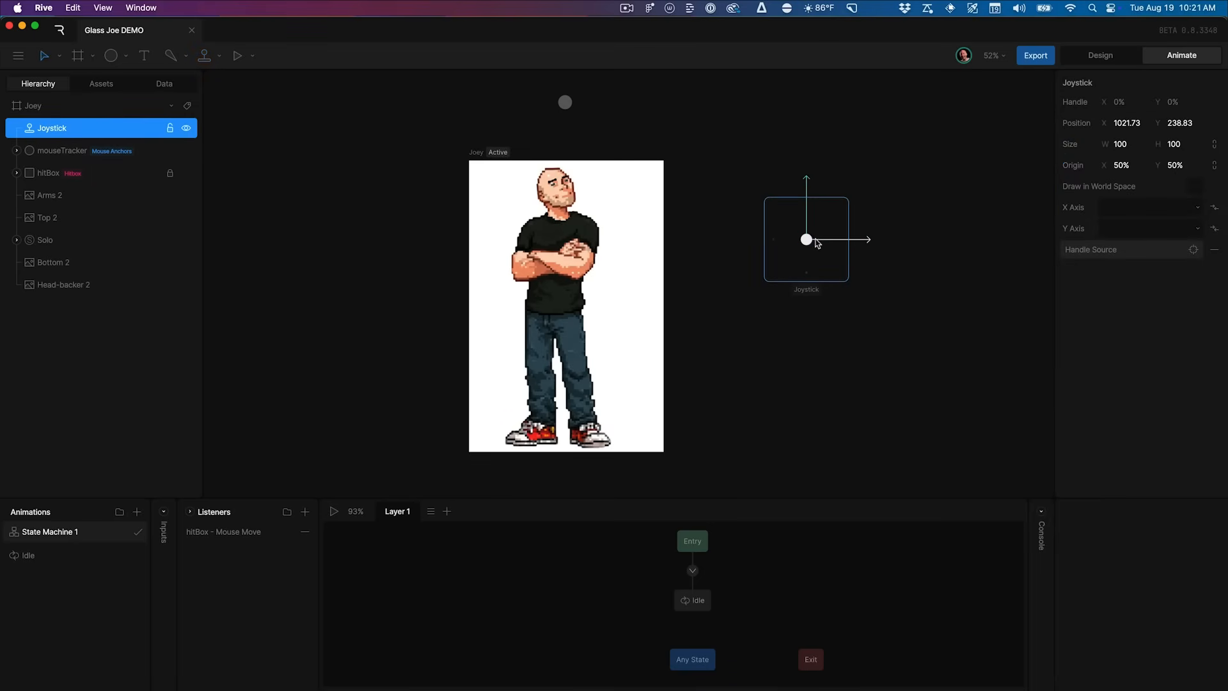
Try moving the joystick handle to 100% X and -100% Y, and return it to the centre
mouse_move(809, 245)
left_mouse_down()
mouse_move(794, 233)
mouse_move(833, 220)
mouse_move(791, 232)
mouse_move(806, 240)
left_mouse_up()
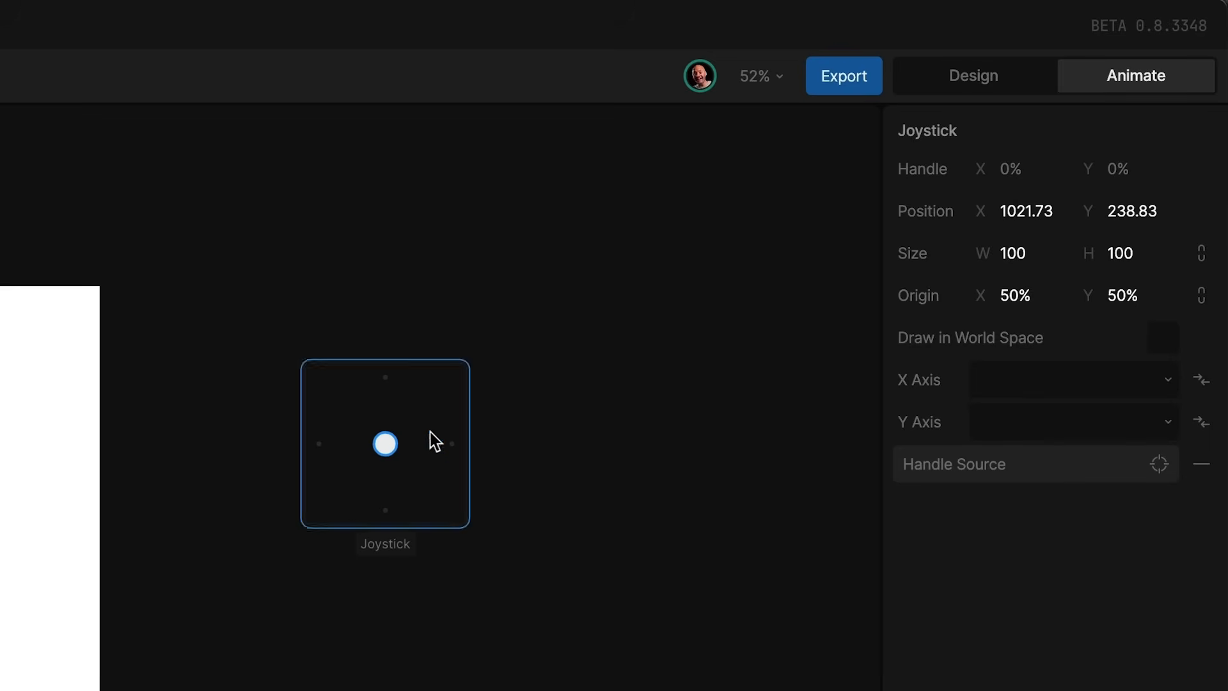
left_click_drag(384, 444, 455, 447)
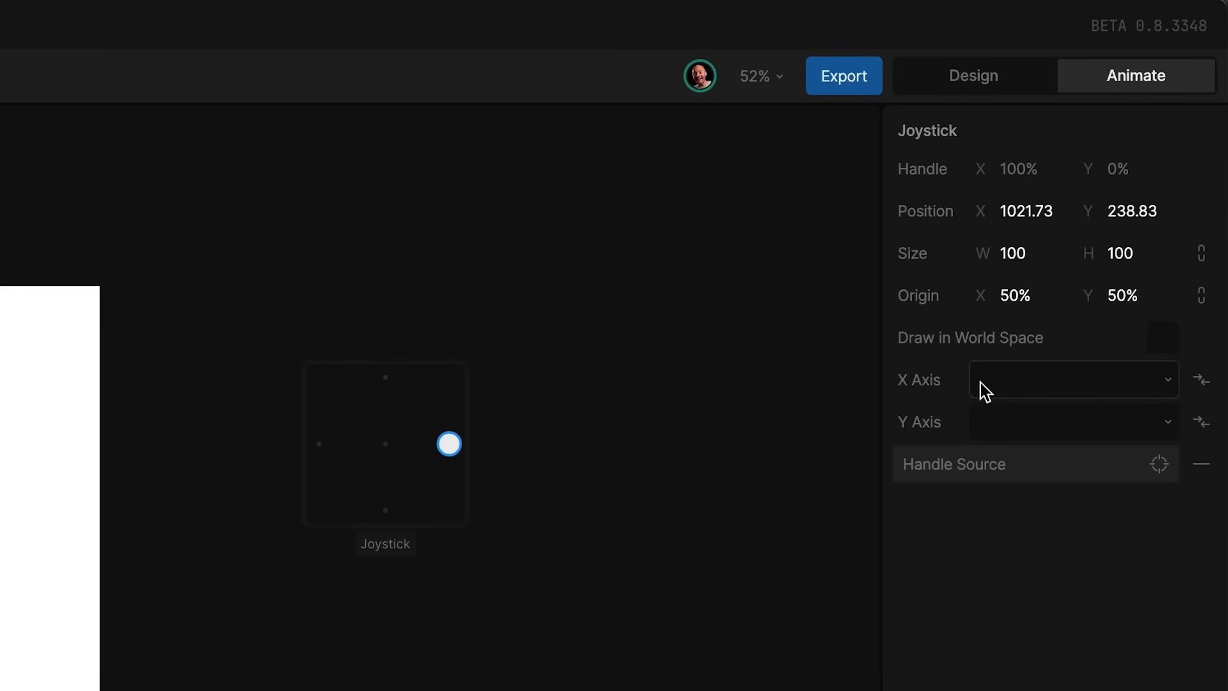
left_click_drag(454, 446, 463, 355)
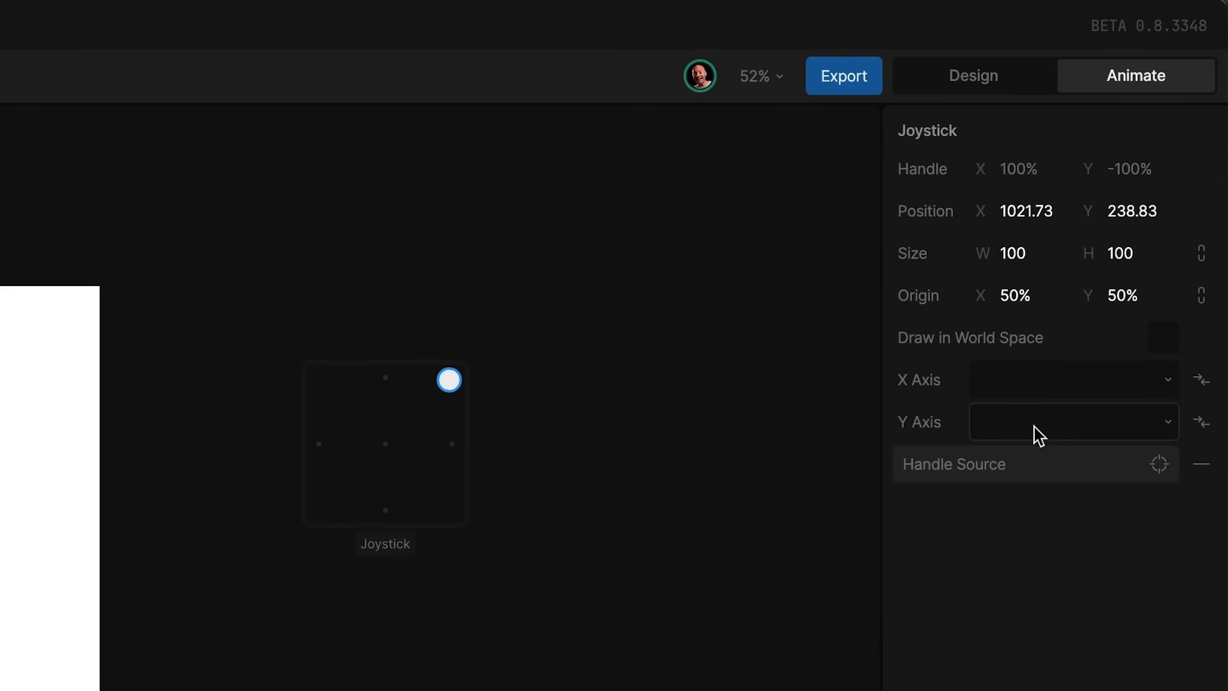
left_click_drag(438, 384, 384, 445)
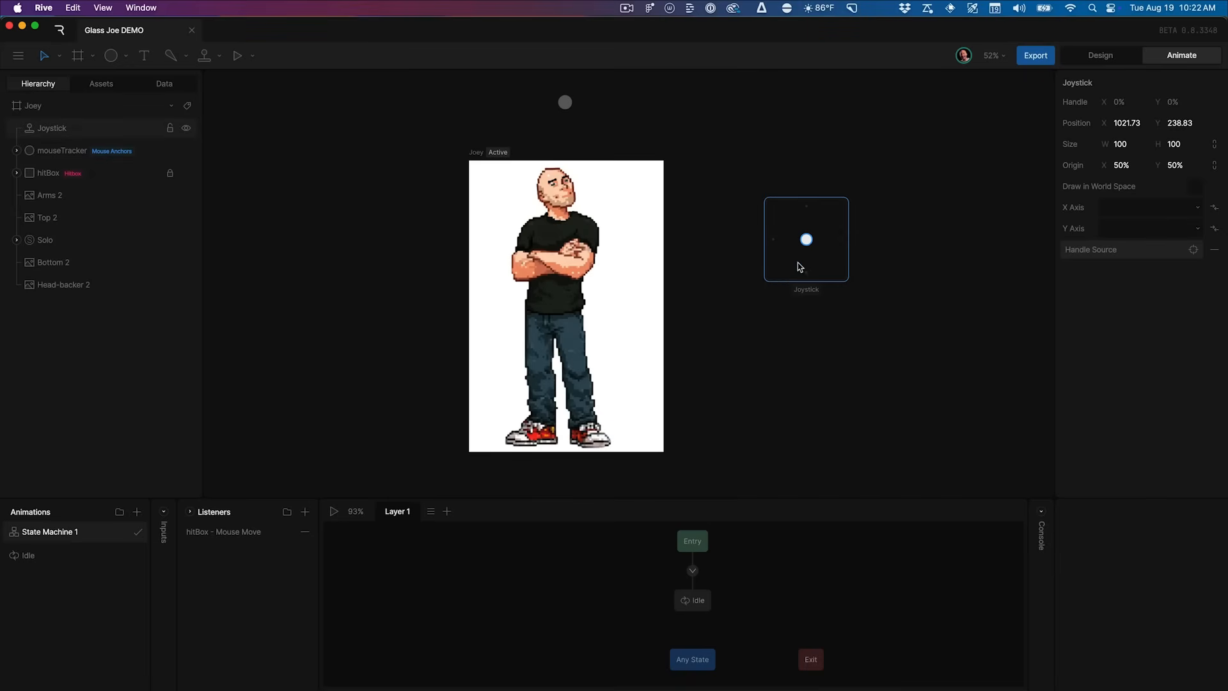
Move the joystick to about X 906, Y 151 and compare its size with the Joey artboard at different zoom levels
left_click_drag(807, 274, 778, 237)
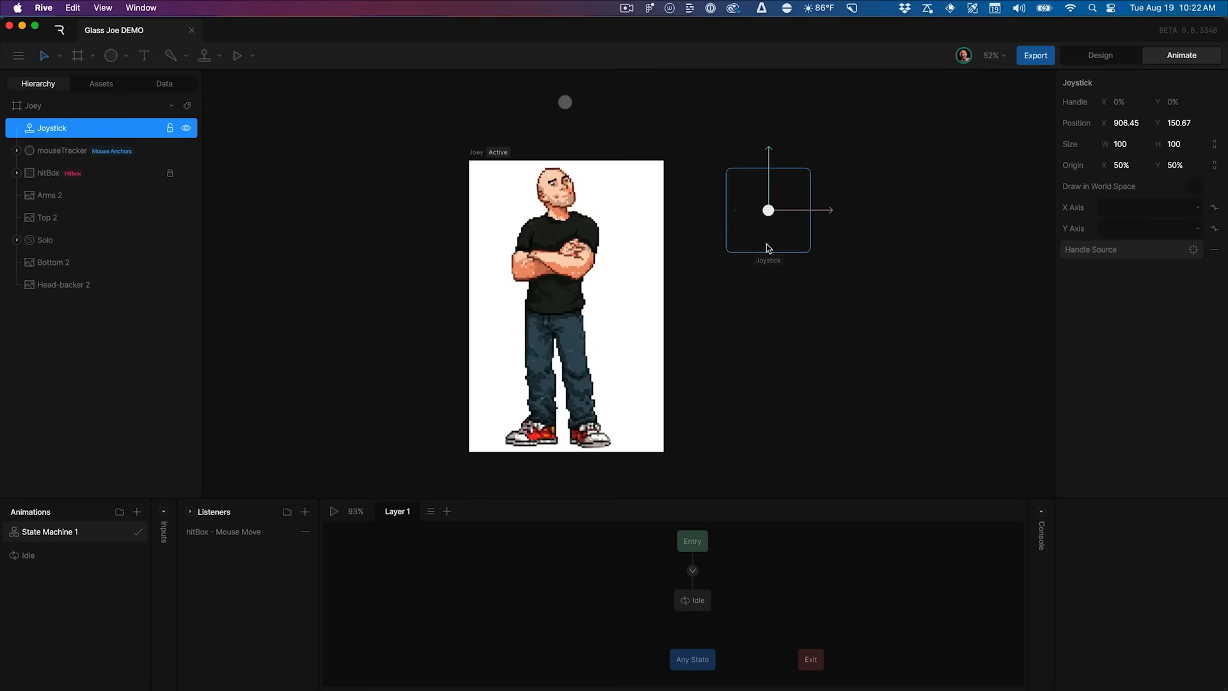
key("super+minus")
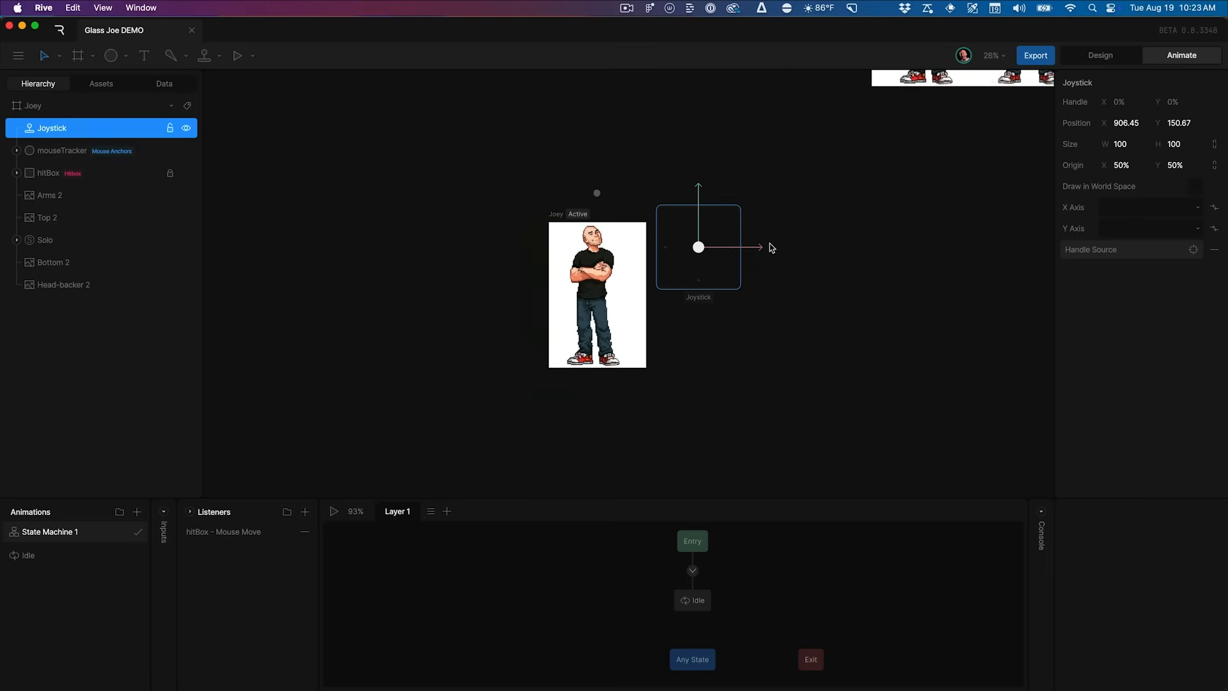
key("super+equal")
key("super+equal")
key("super+minus")
key("super+minus")
Reposition the joystick beside the upper part of the Joey artboard, at about X 891, Y 166
left_click_drag(694, 280, 718, 280)
key("super+equal")
key("super+equal")
key("super+minus")
key("super+minus")
key("super+minus")
key("super+equal")
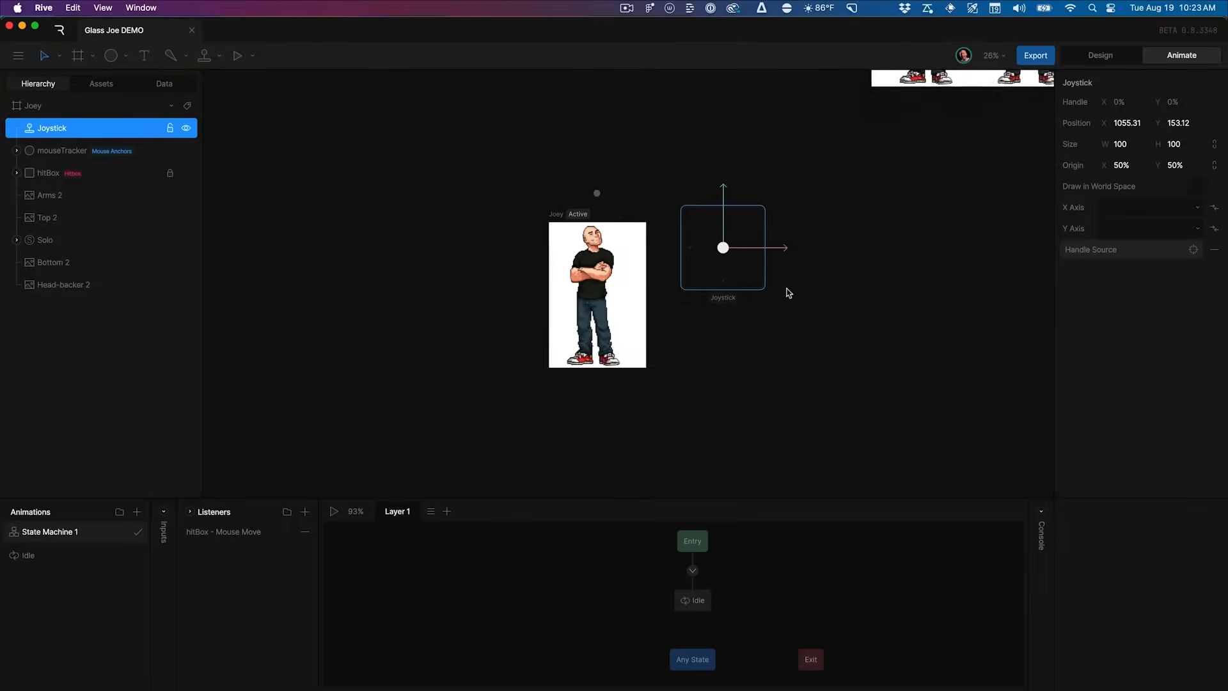
key("super+equal")
left_click_drag(821, 241, 762, 217)
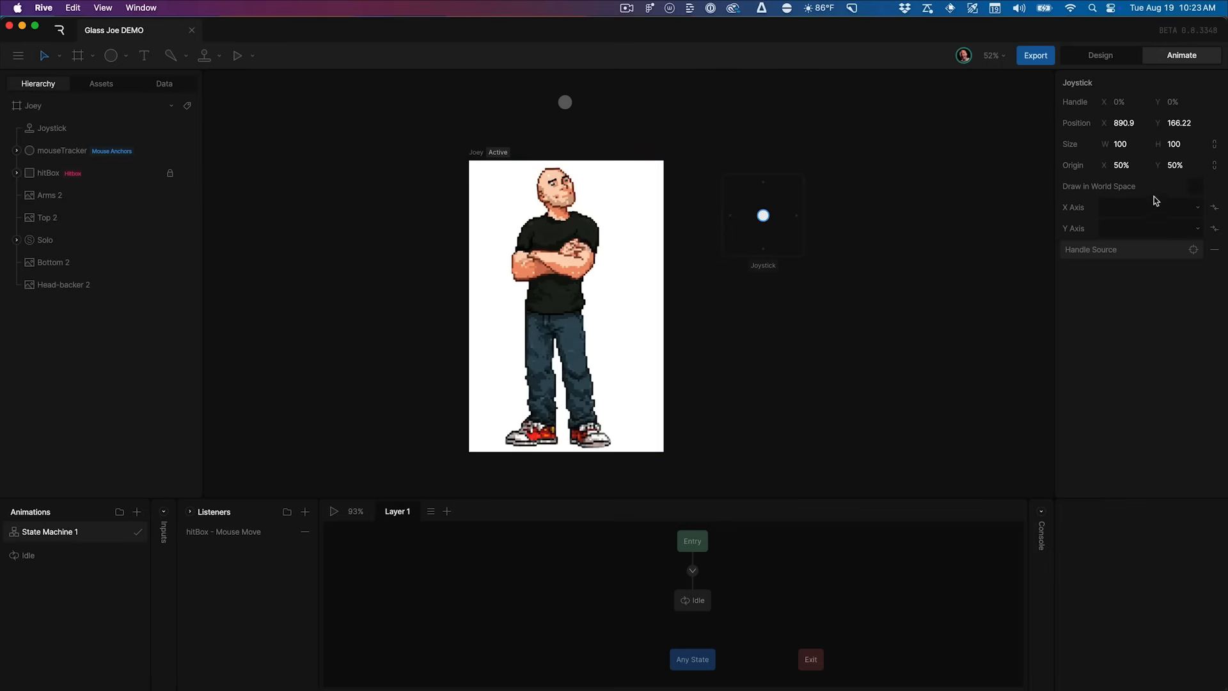
Enable Draw in World Space for the joystick and check its scaling against the artboard at different zoom levels
left_click(1195, 186)
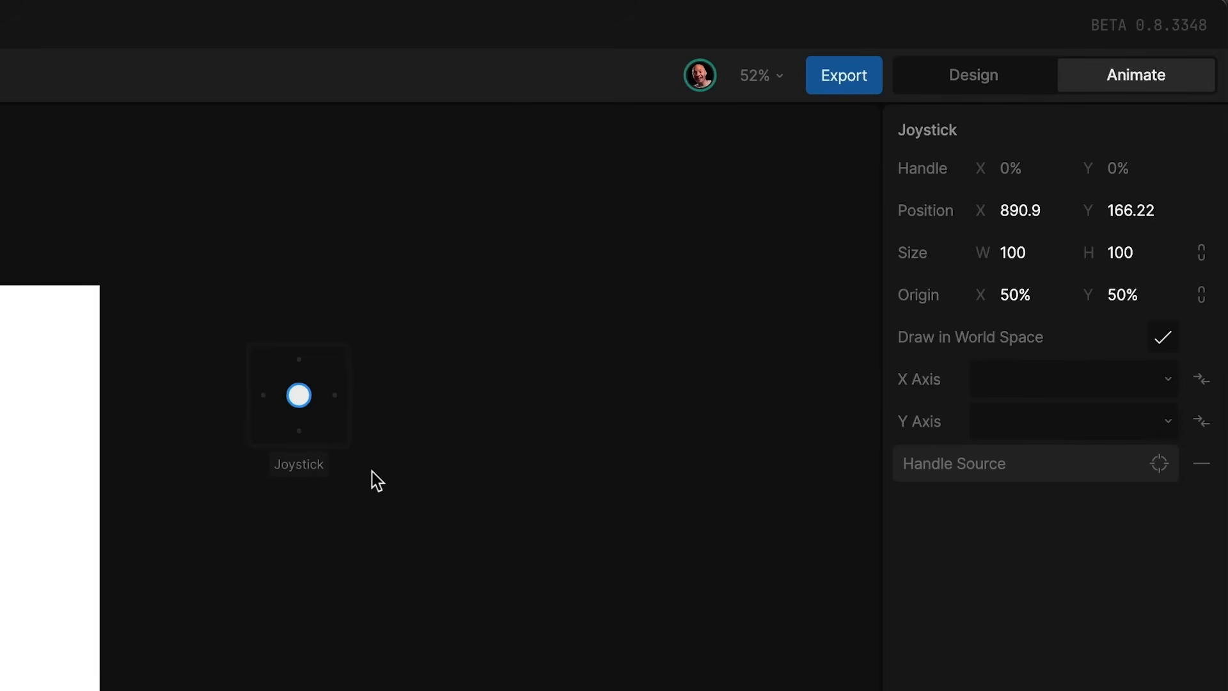
key("super+minus")
key("super+minus")
key("super+equal")
key("super+equal")
key("super+equal")
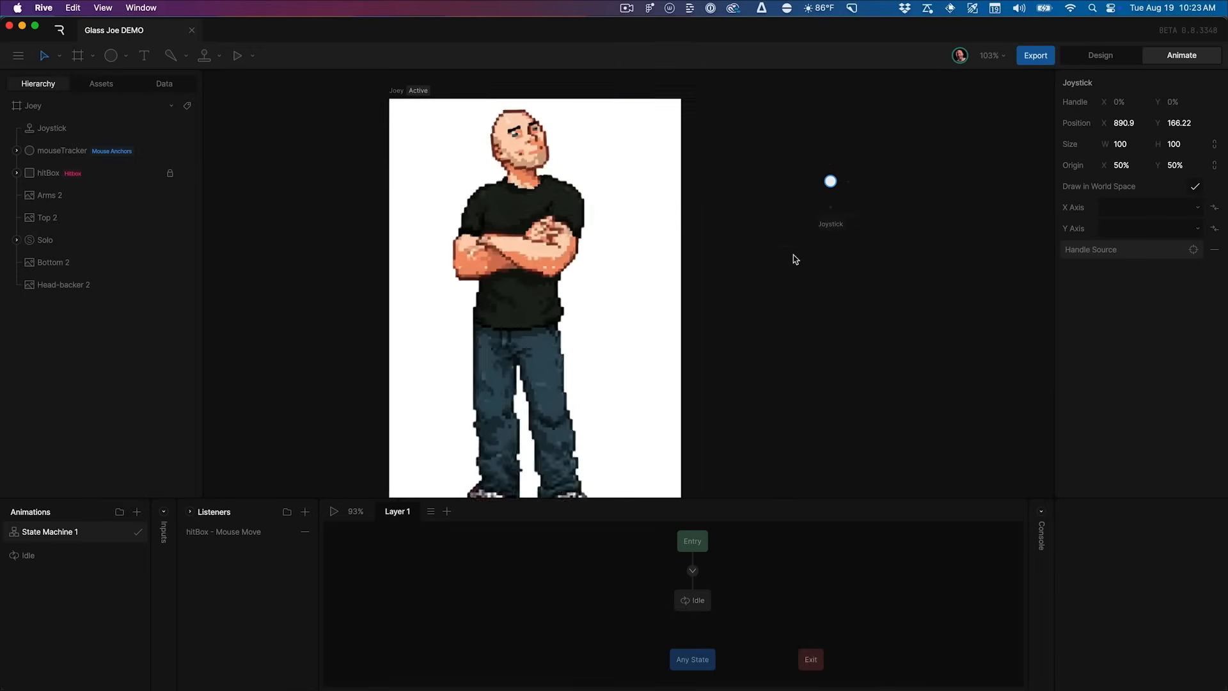
key("super+minus")
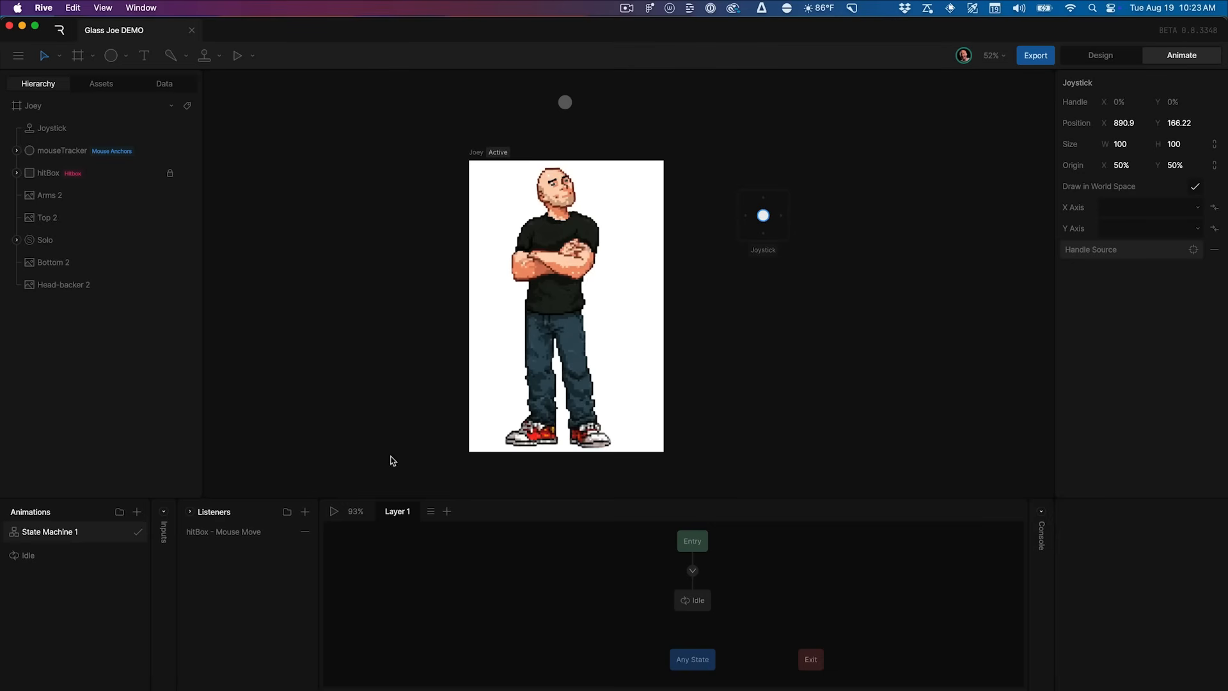
Preview the state machine, stop it, and test the joystick by moving its handle around
key("space")
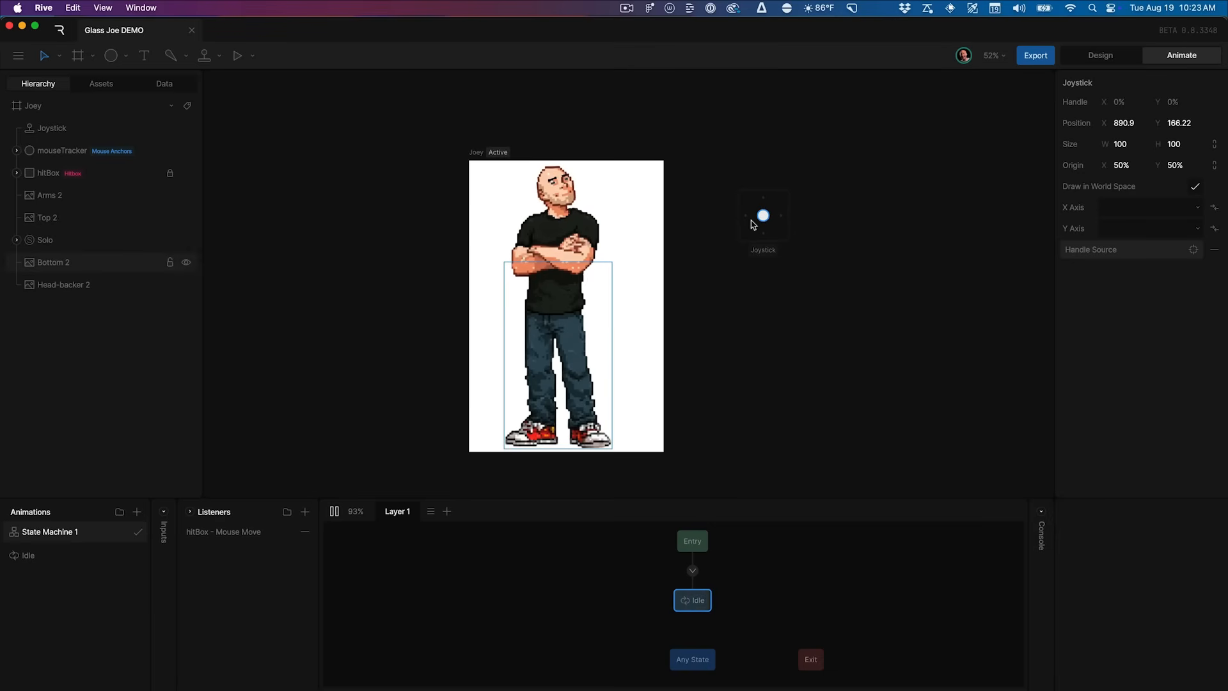
key("space")
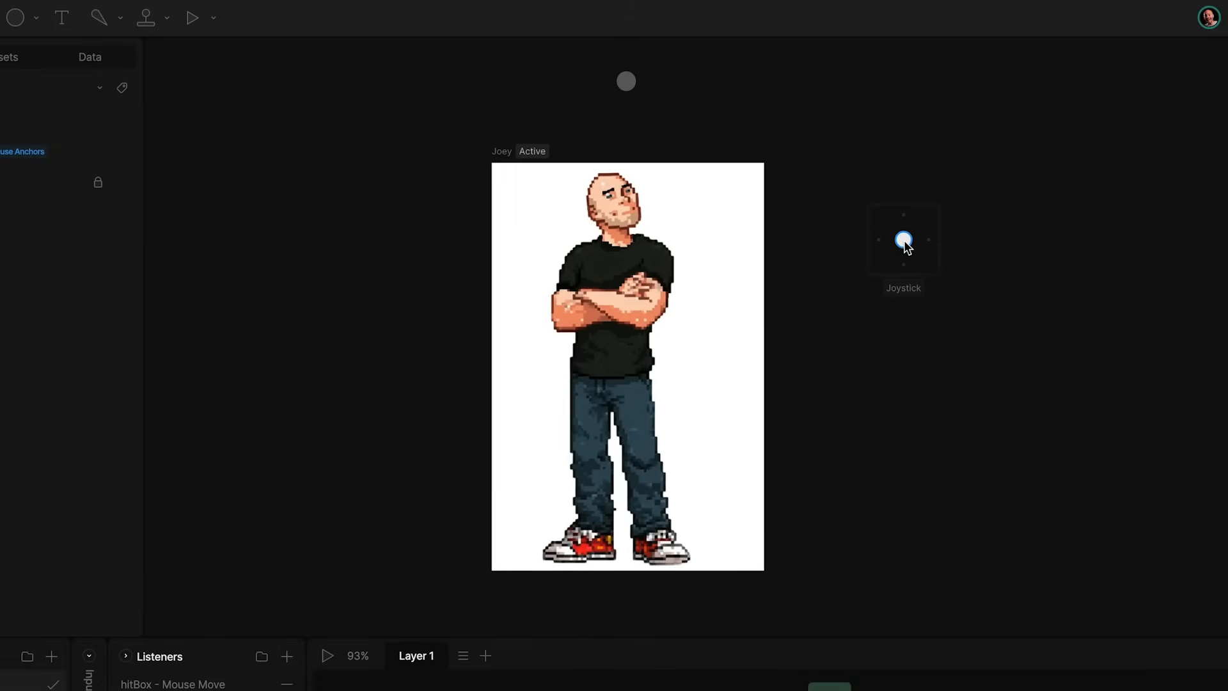
left_click_drag(911, 236, 957, 272)
left_click_drag(929, 263, 879, 203)
left_click_drag(859, 253, 909, 234)
Resize the joystick proportionally to 235 × 235 and place it beside the artboard at about X 944.65, Y 106.75
left_click(875, 260)
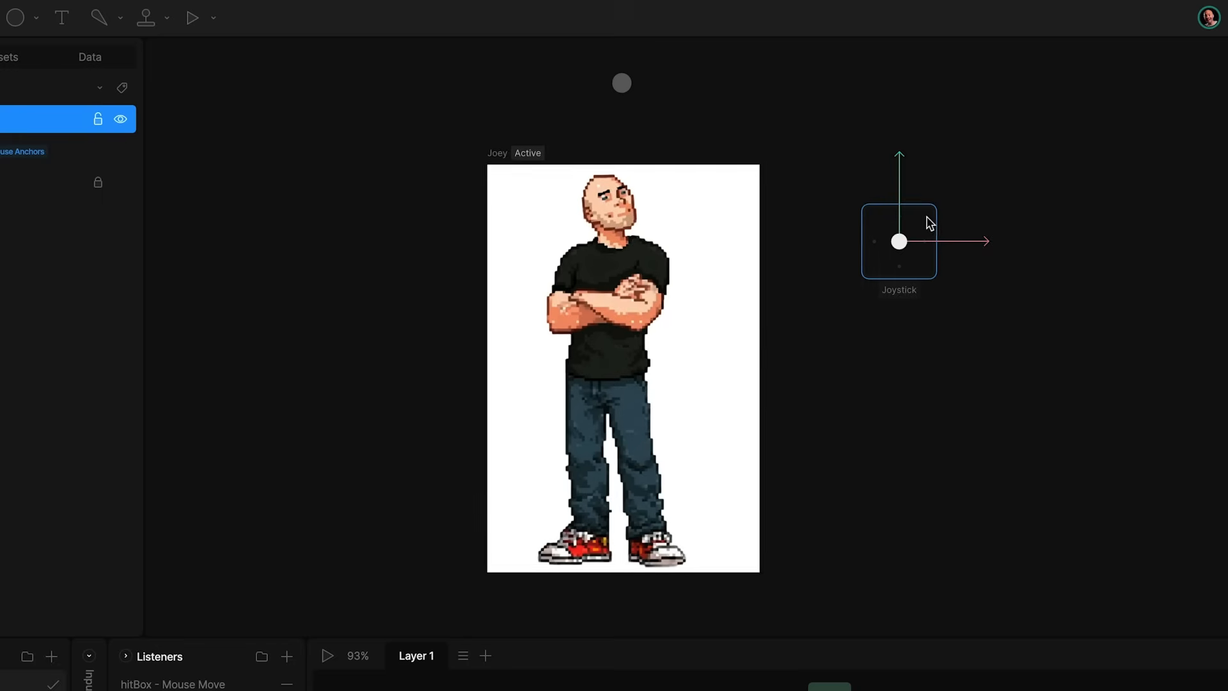
scroll(915, 229, "left", 1)
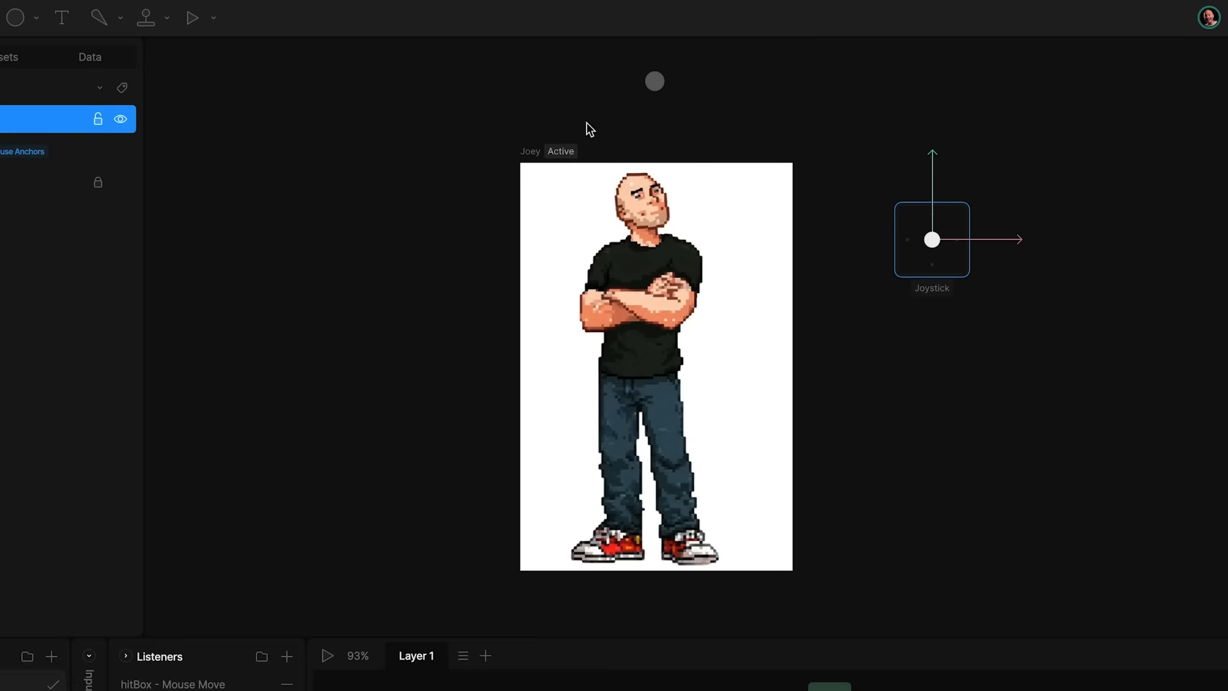
scroll(627, 198, "left", 1)
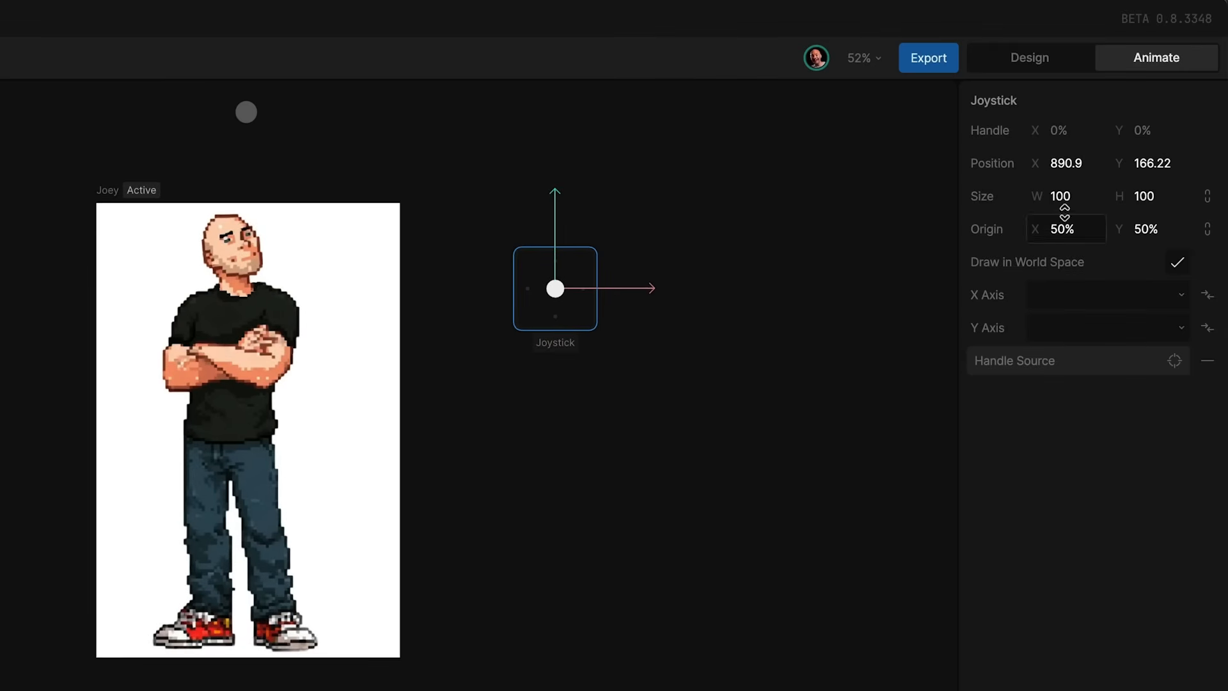
left_click_drag(527, 297, 247, 266)
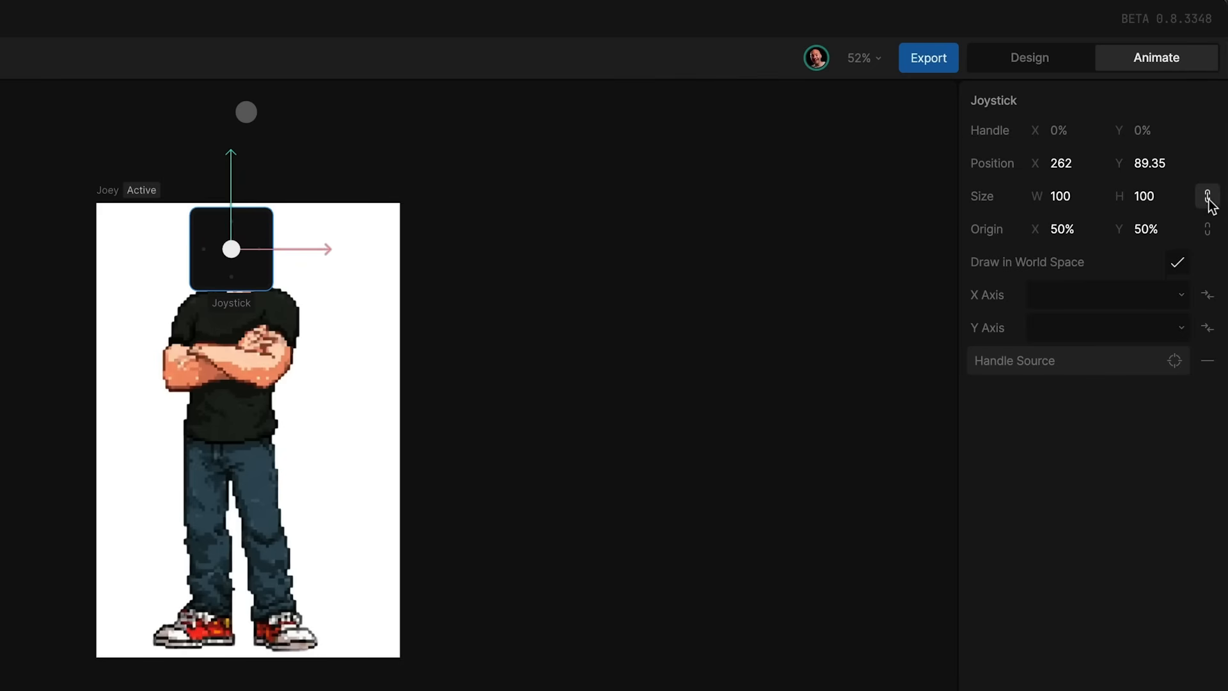
left_click_drag(1073, 200, 1064, 76)
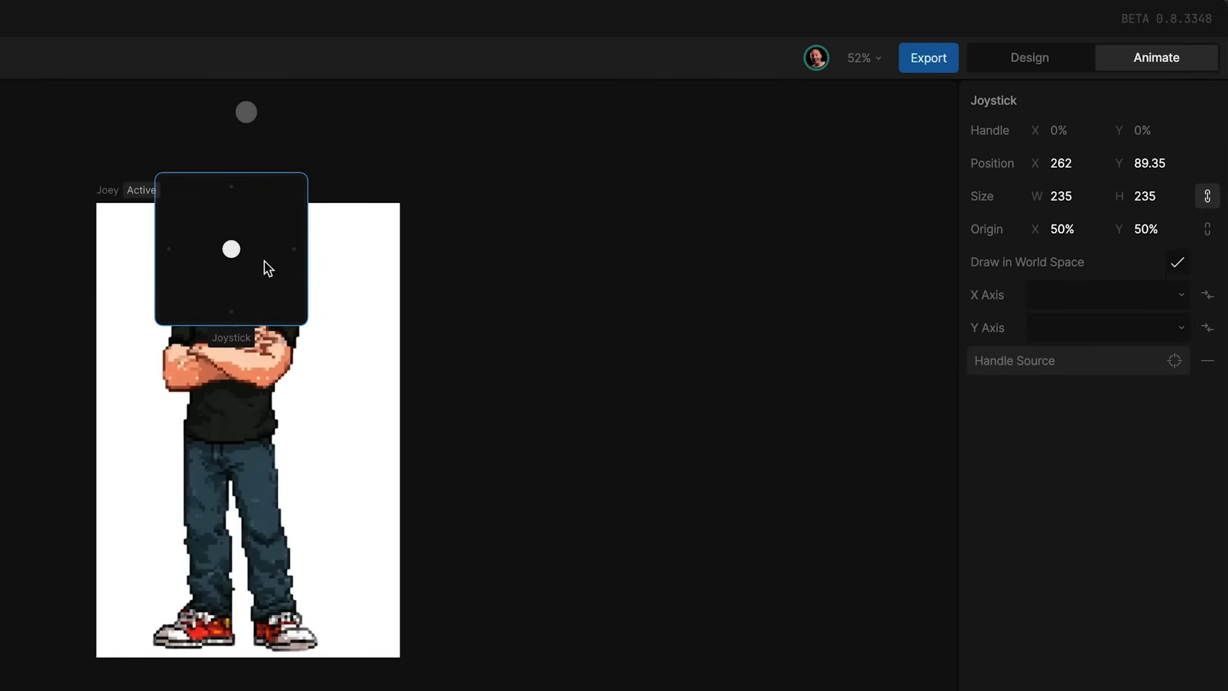
left_click_drag(286, 289, 601, 304)
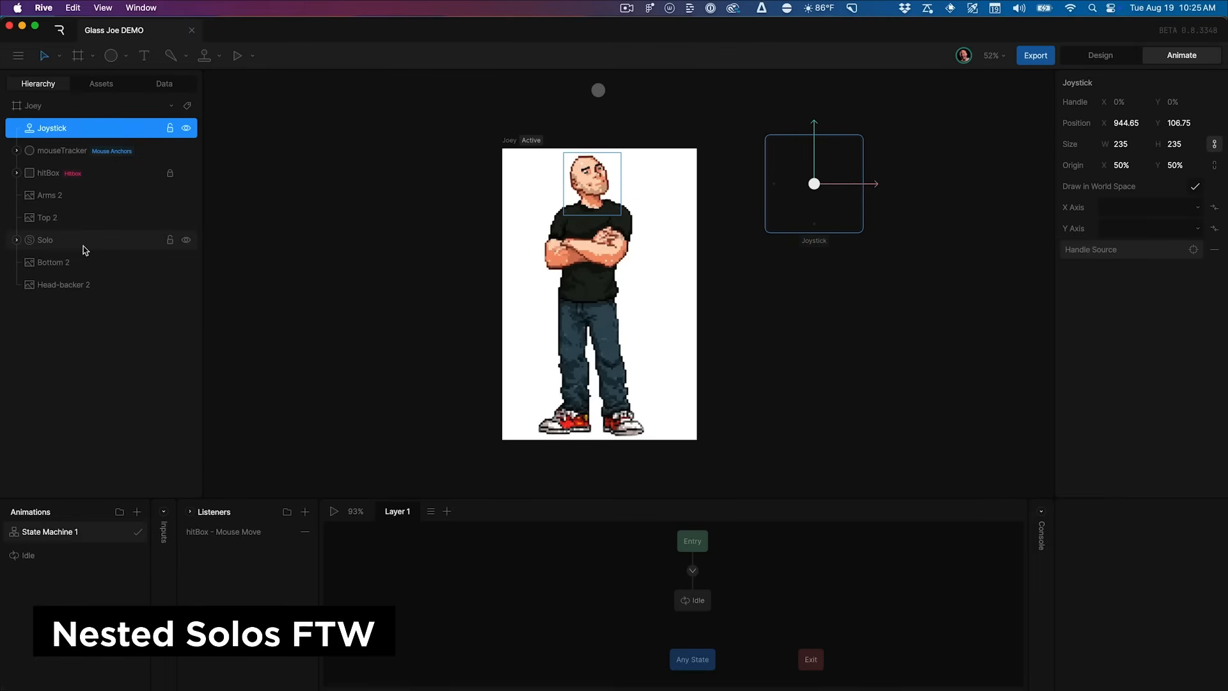
Rename the Solo group as Heads and expand it to show its head images
left_click(66, 247)
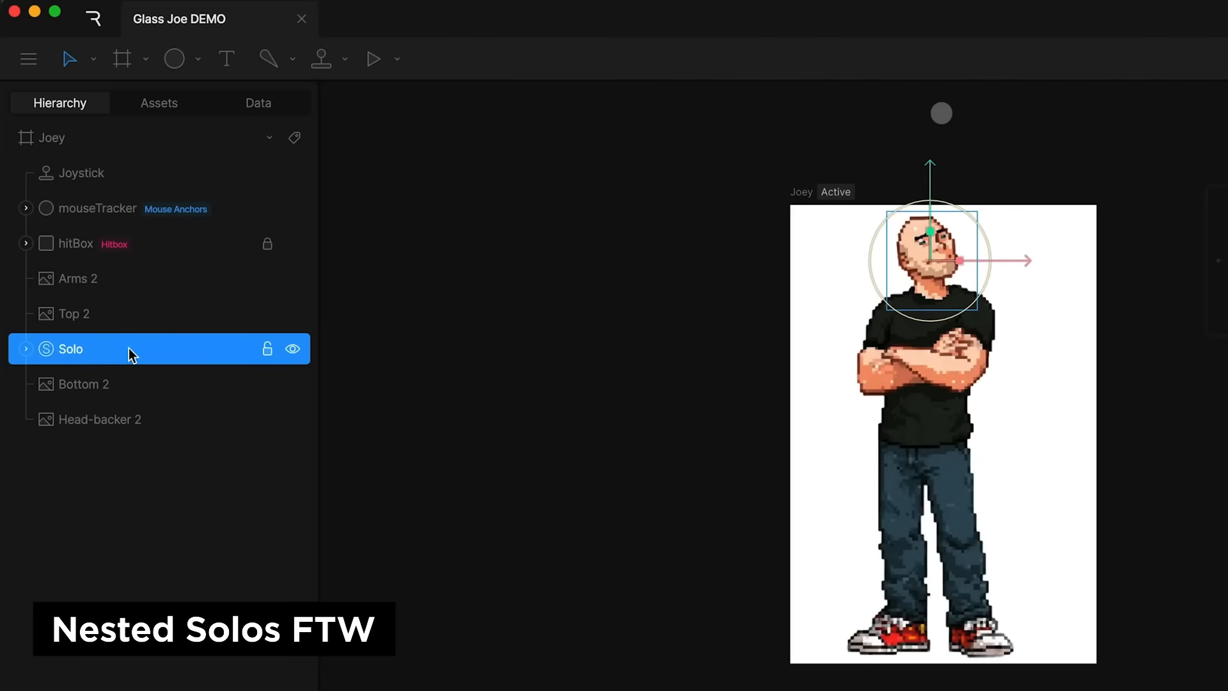
type("Heads")
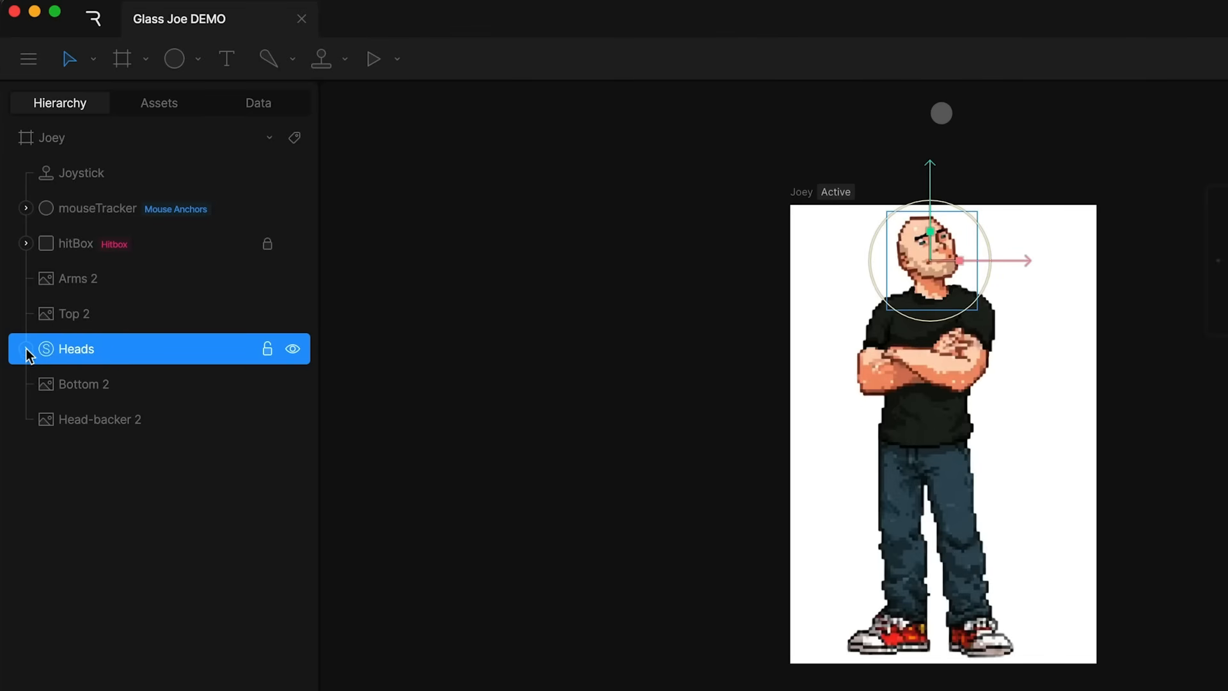
left_click(26, 349)
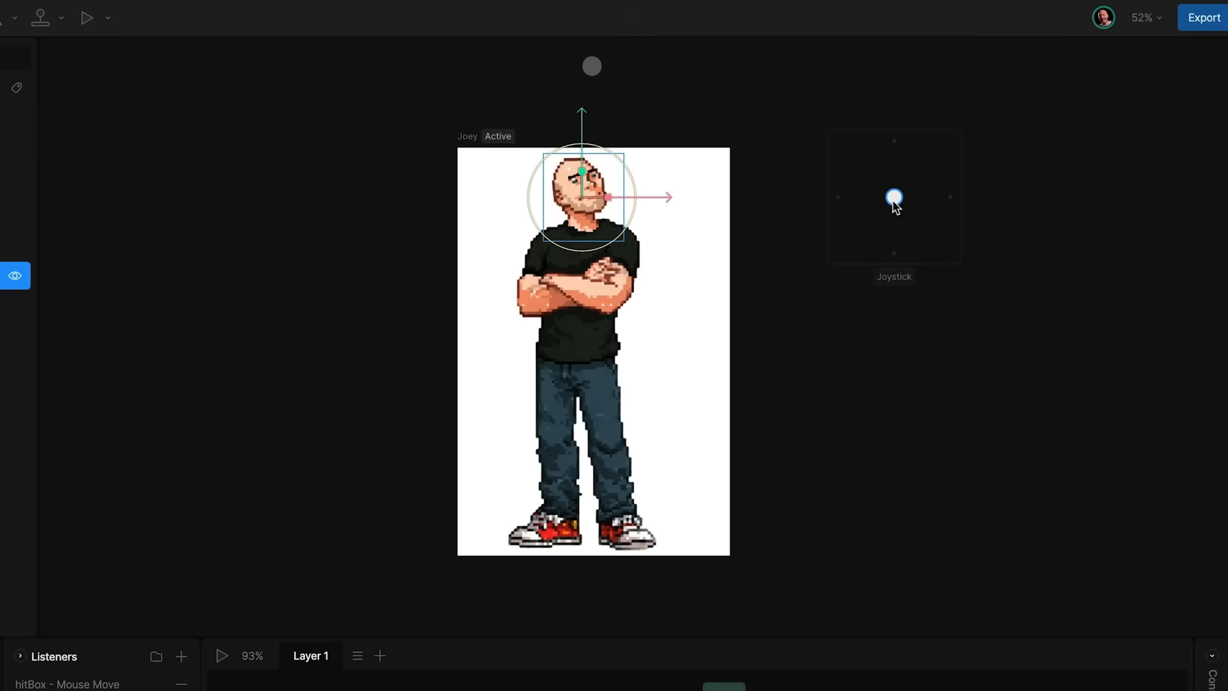
Try the joystick handle at its upper, lower and corner positions to work out the head directions
left_click_drag(894, 133, 895, 134)
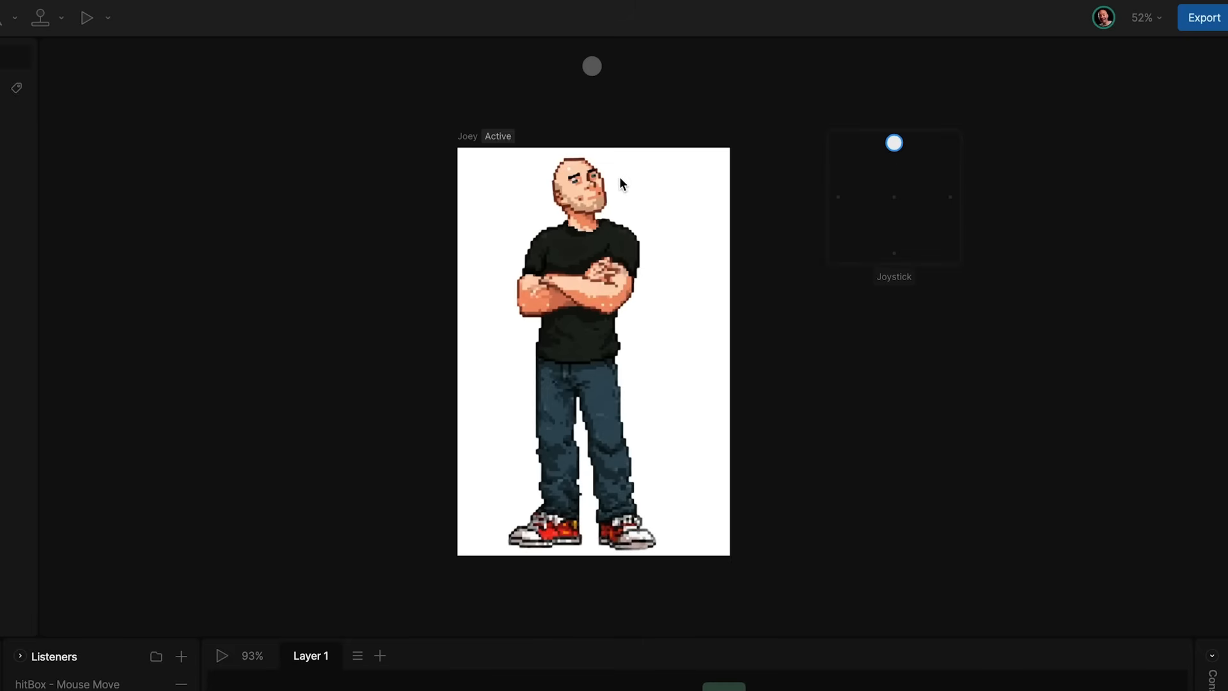
left_click_drag(897, 163, 896, 226)
left_click_drag(897, 267, 895, 269)
left_click_drag(898, 257, 838, 274)
left_click_drag(808, 229, 801, 277)
scroll(800, 278, "down", 1)
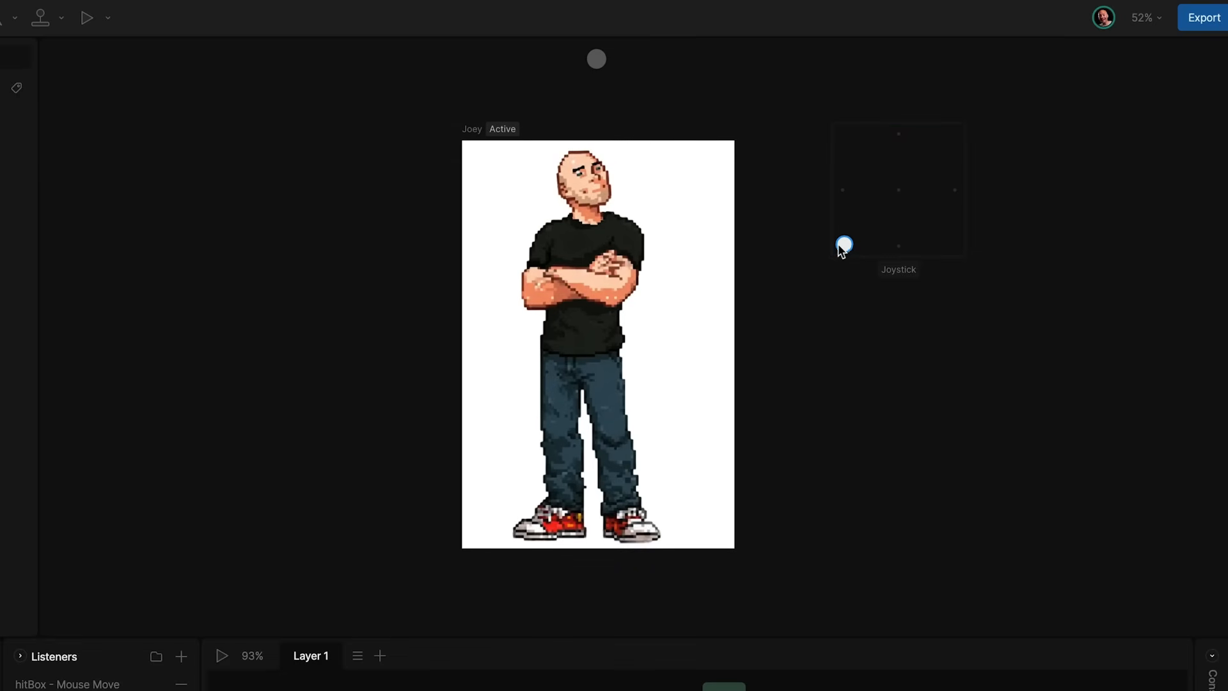
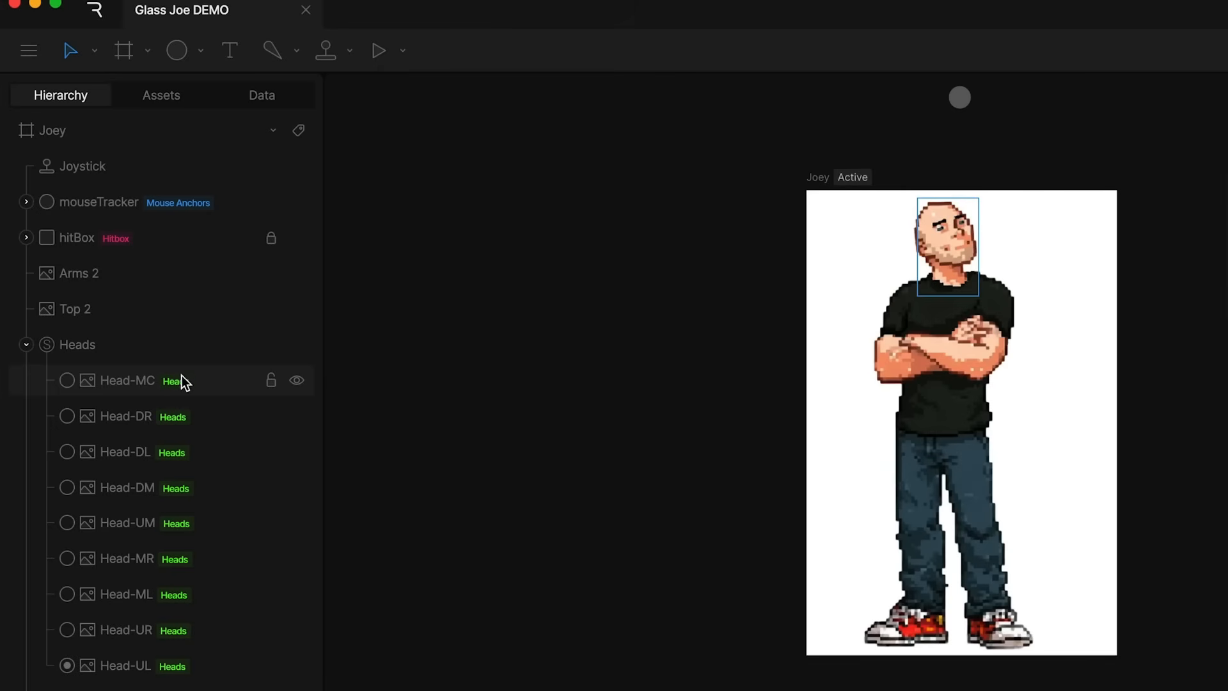
Wrap Head-DR, Head-DL and Head-DM in a nested solo named Down
left_click(157, 418)
left_click(154, 451)
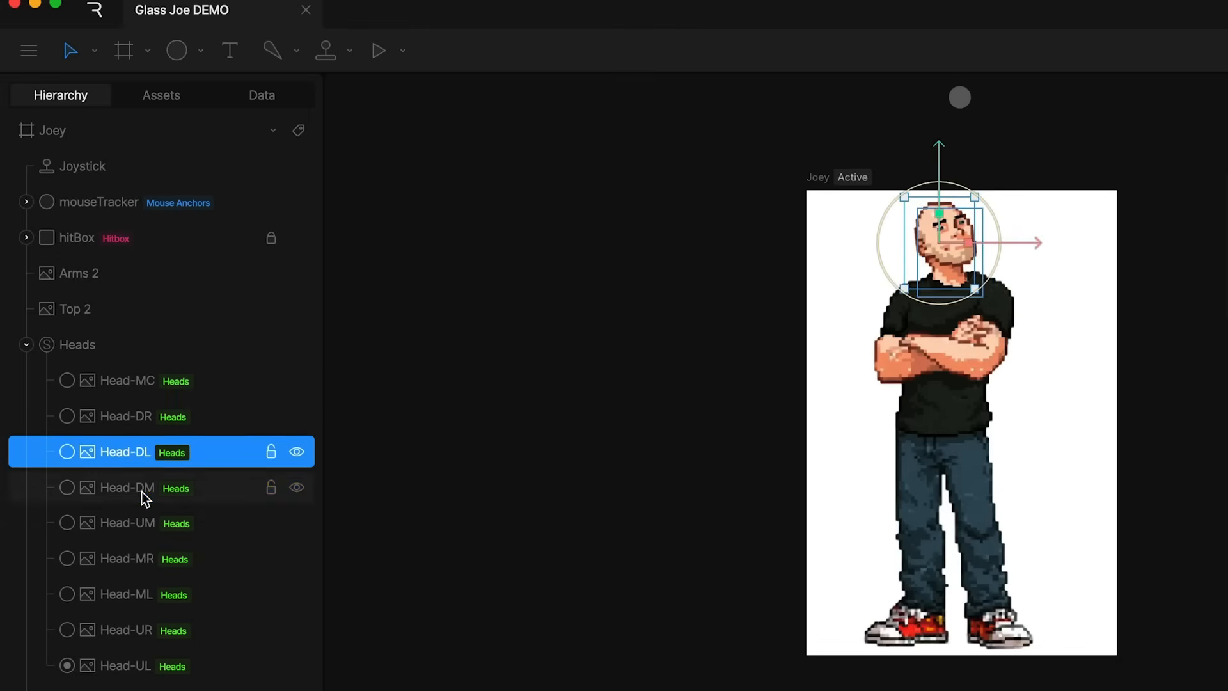
left_click(140, 491)
left_click(144, 421, "shift")
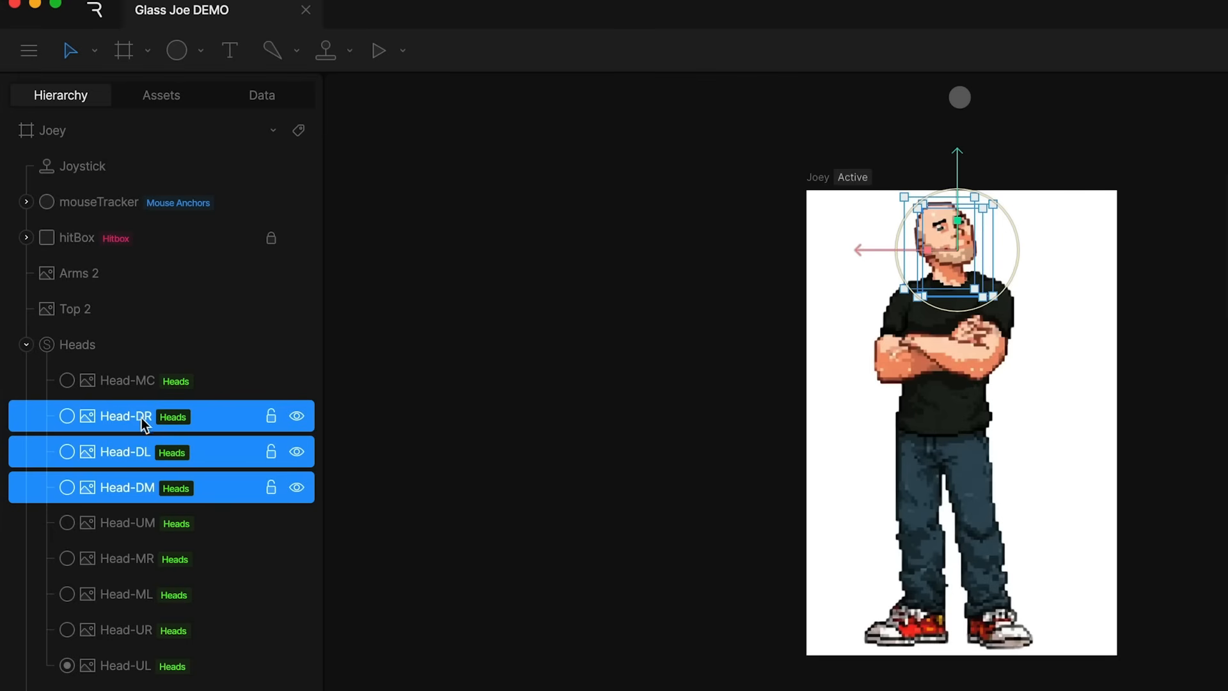
right_click(141, 416)
mouse_move(255, 538)
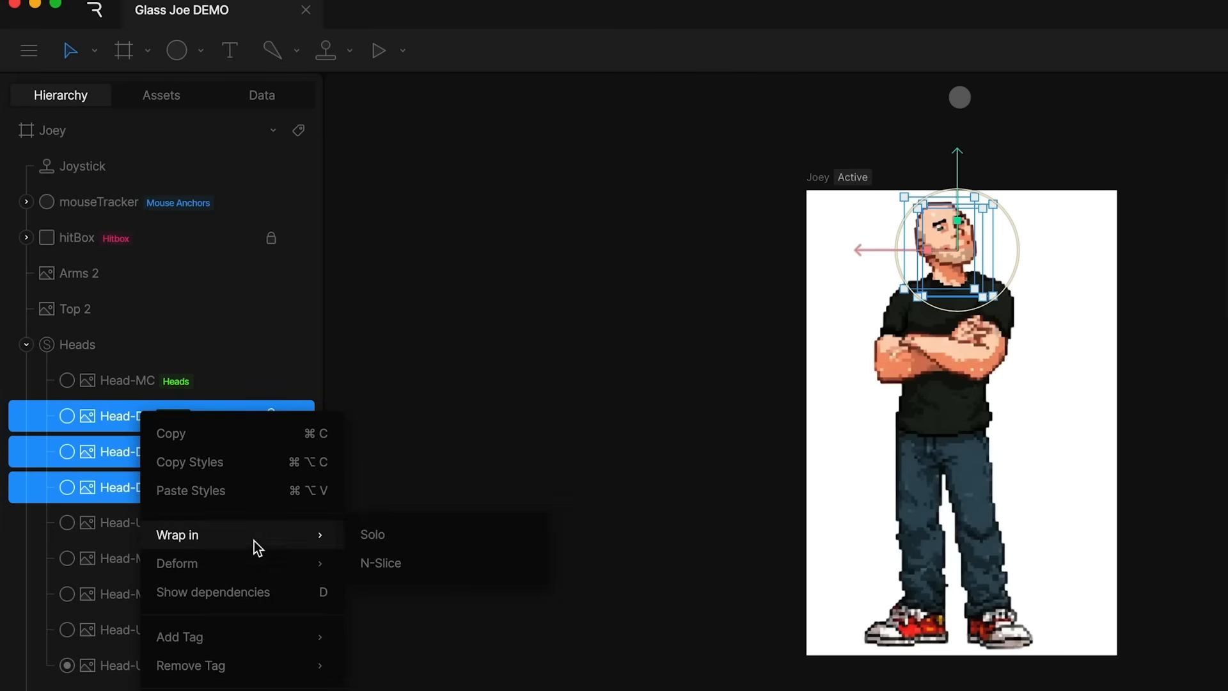
left_click(398, 539)
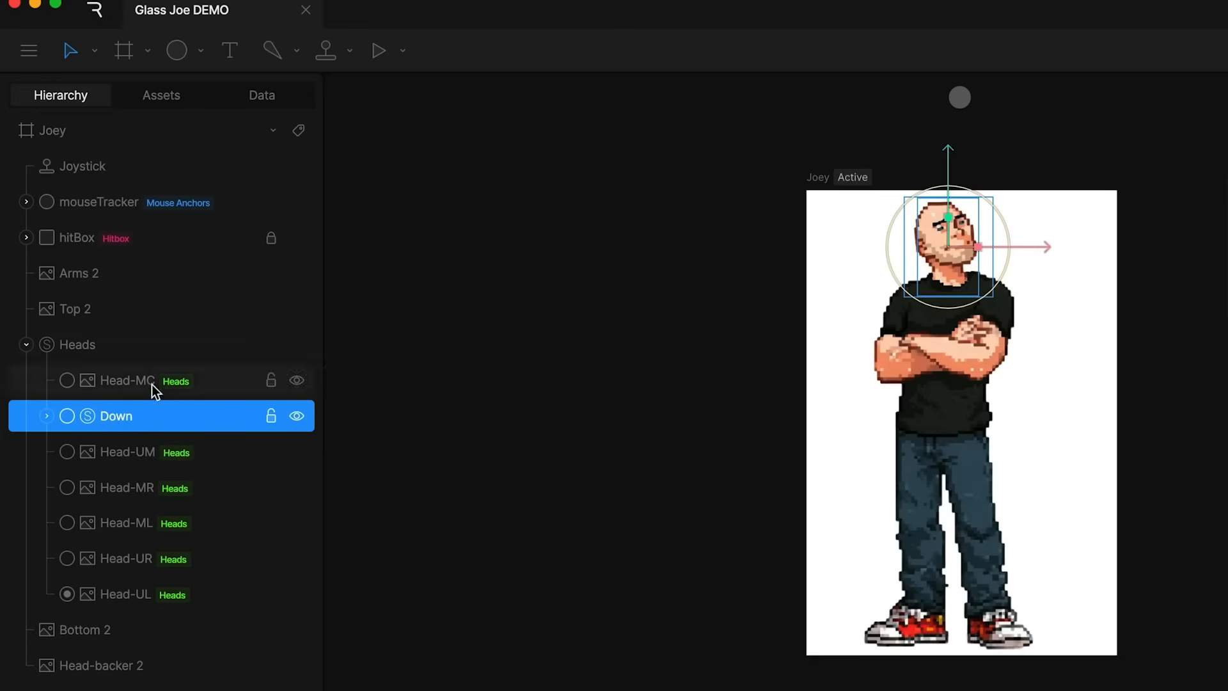
Make Head-MC the active head and reorder it between Head-MR and Head-ML
left_click(104, 383)
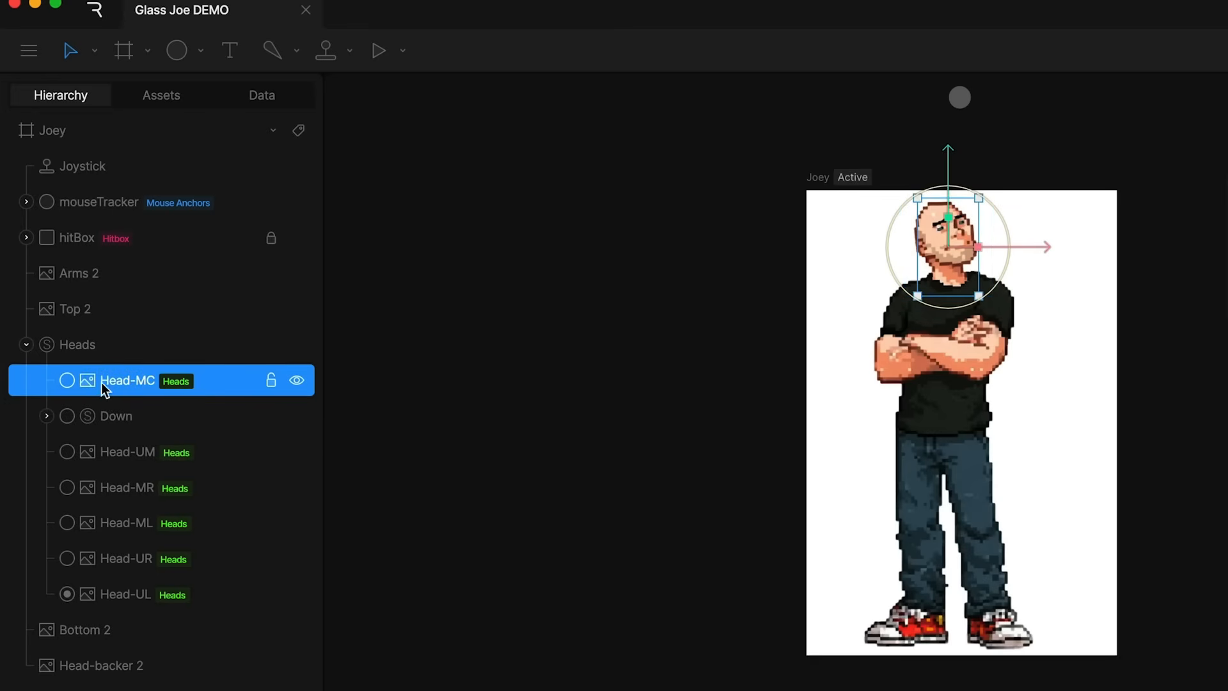
left_click(67, 381)
left_click_drag(122, 385, 134, 506)
Wrap Head-MR, Head-MC and Head-ML in a nested solo named Middle
left_click(146, 451)
left_click(144, 492)
left_click(141, 518)
left_click(136, 454)
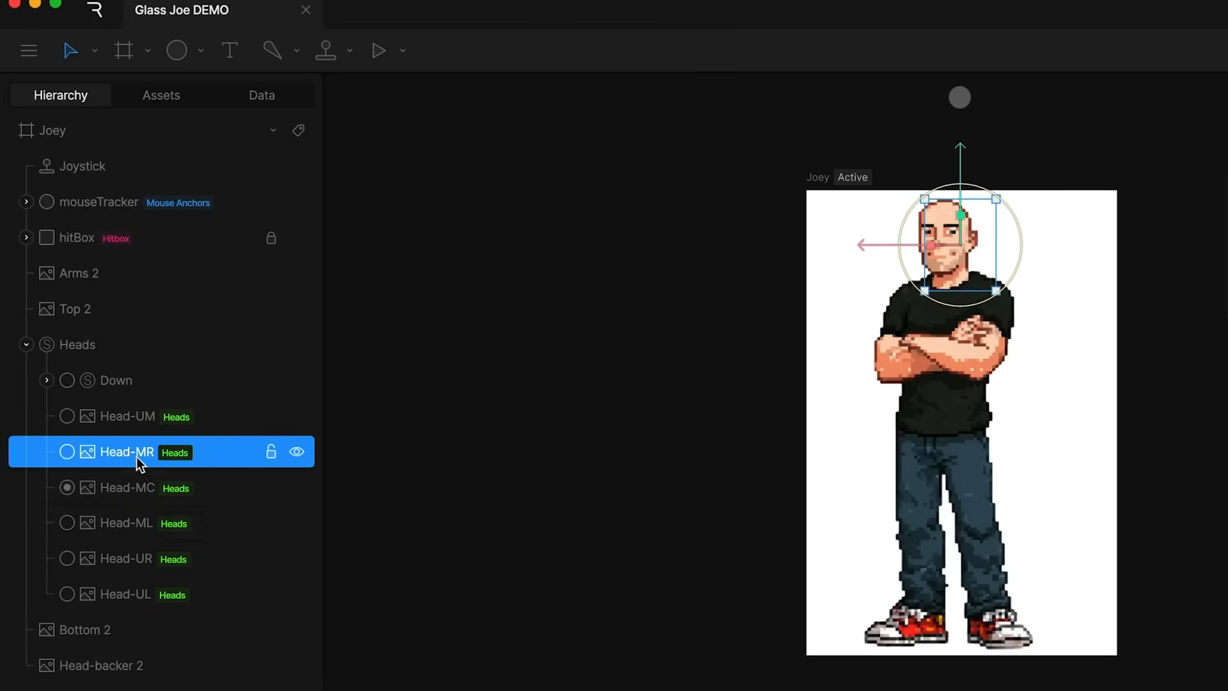
left_click(137, 523, "shift")
right_click(137, 525)
mouse_move(192, 635)
left_click(371, 644)
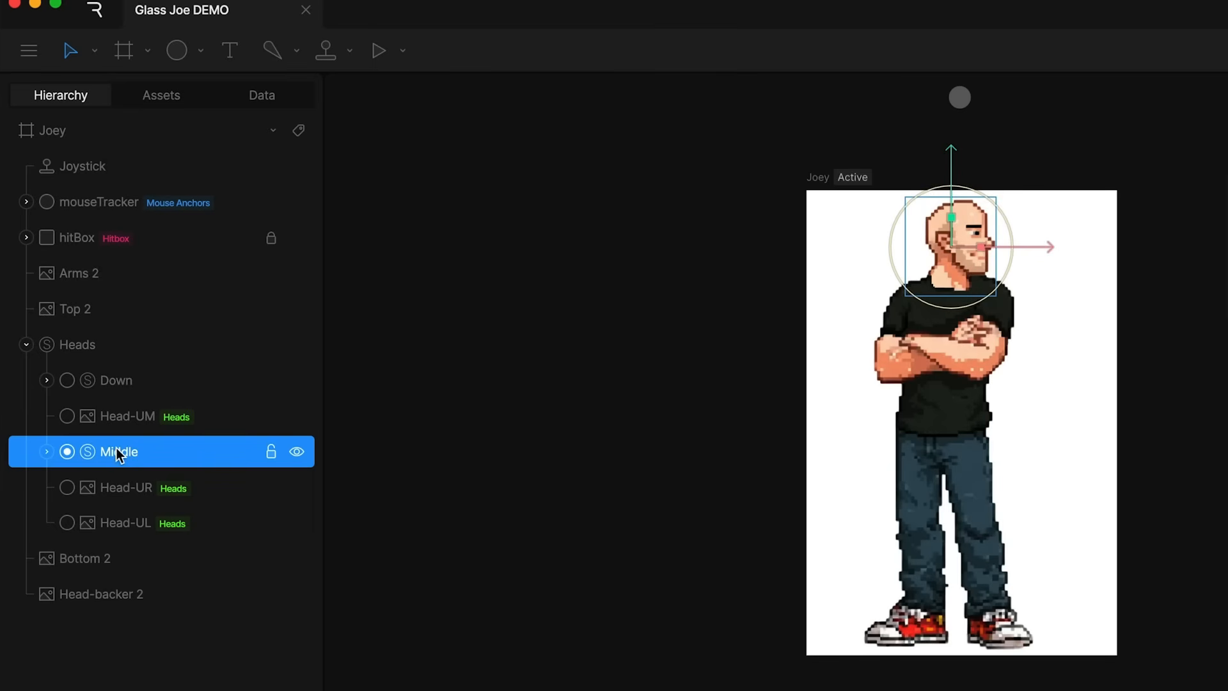
Move Head-UM below Middle and wrap it with Head-UR and Head-UL in a nested solo named Up
left_click_drag(153, 417, 154, 474)
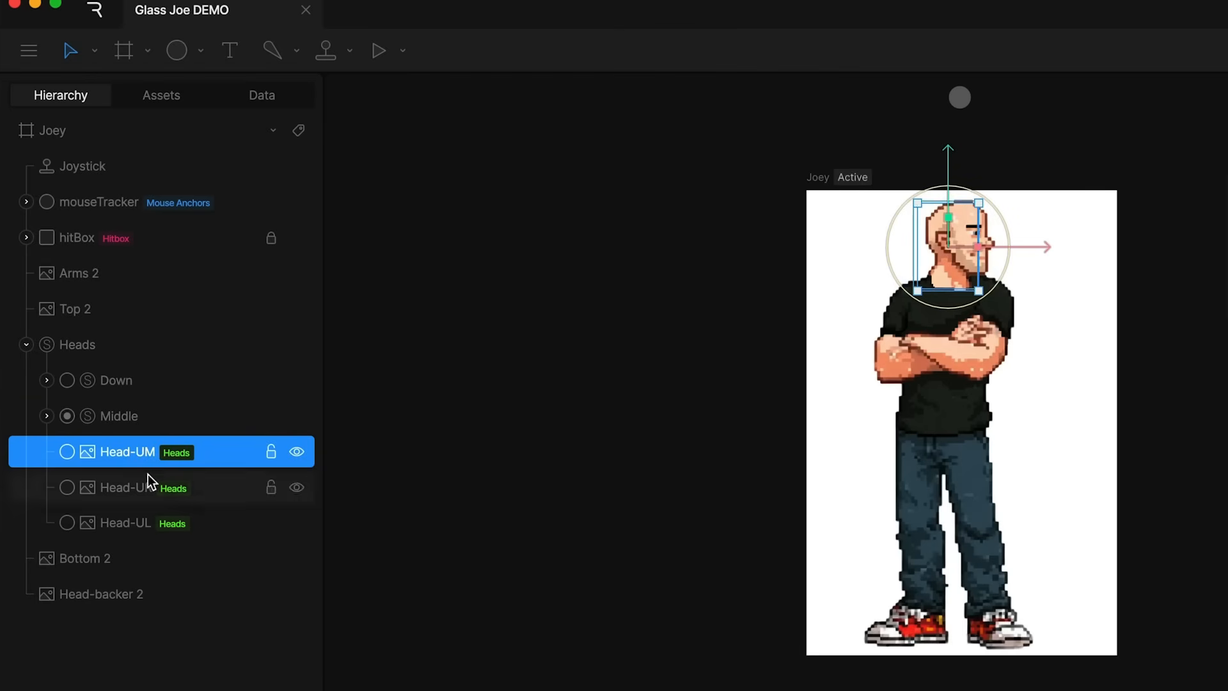
left_click(136, 523, "shift")
right_click(137, 523)
mouse_move(245, 643)
left_click(369, 643)
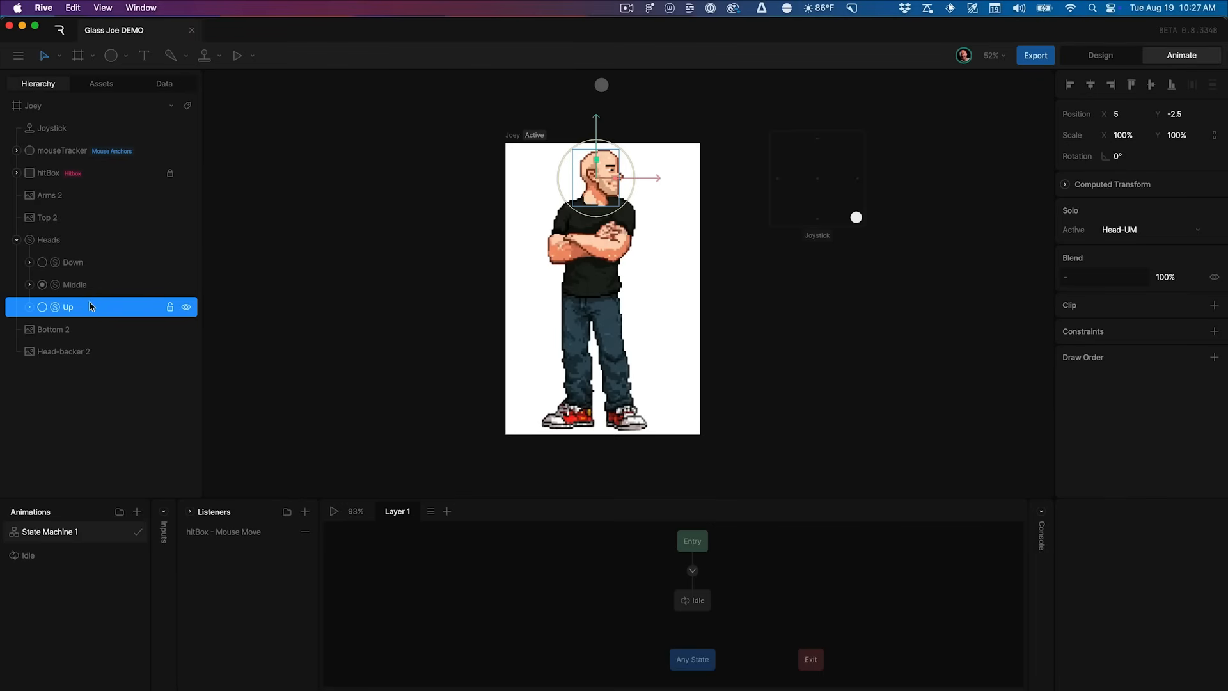
Test the Heads solo by switching between Down, Middle and Up, and try the joystick handle vertically
left_click(96, 241)
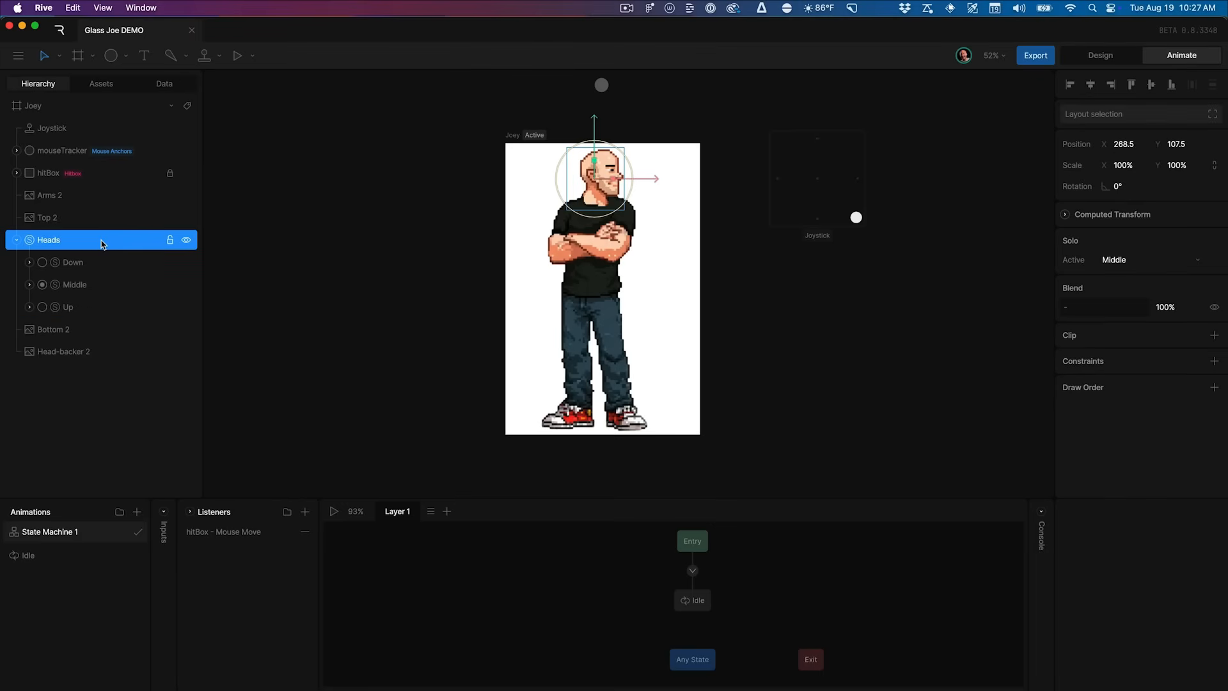
left_click(43, 263)
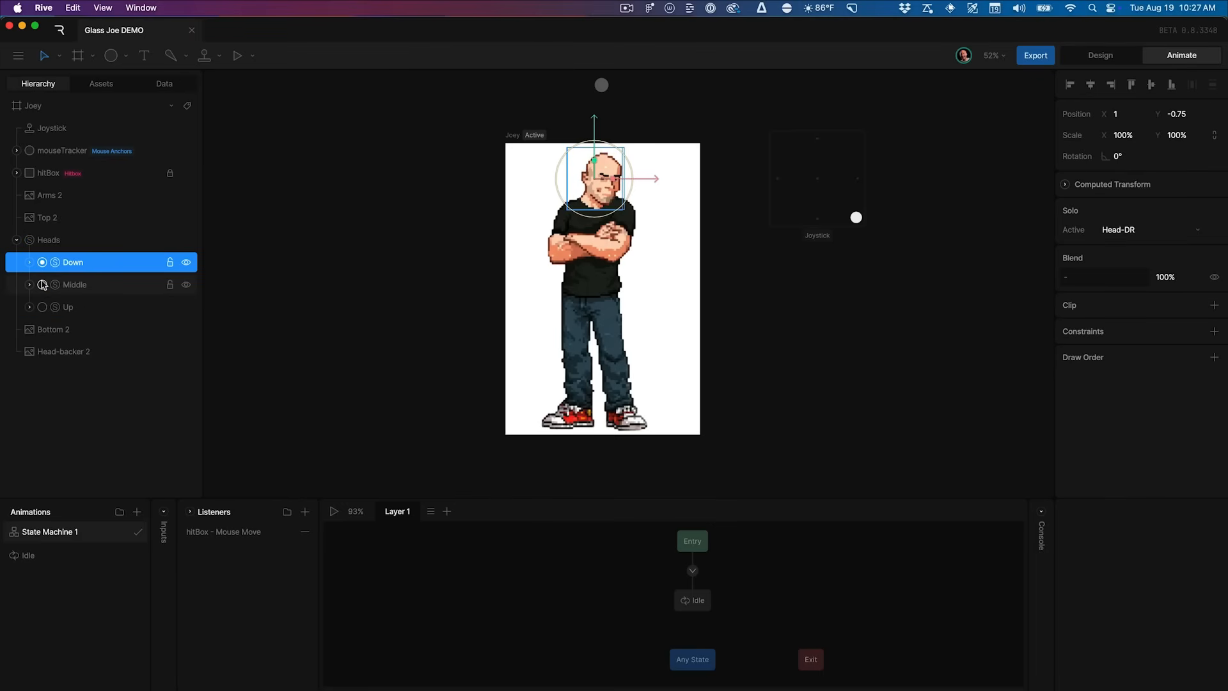
left_click(42, 285)
left_click(42, 307)
left_click(43, 284)
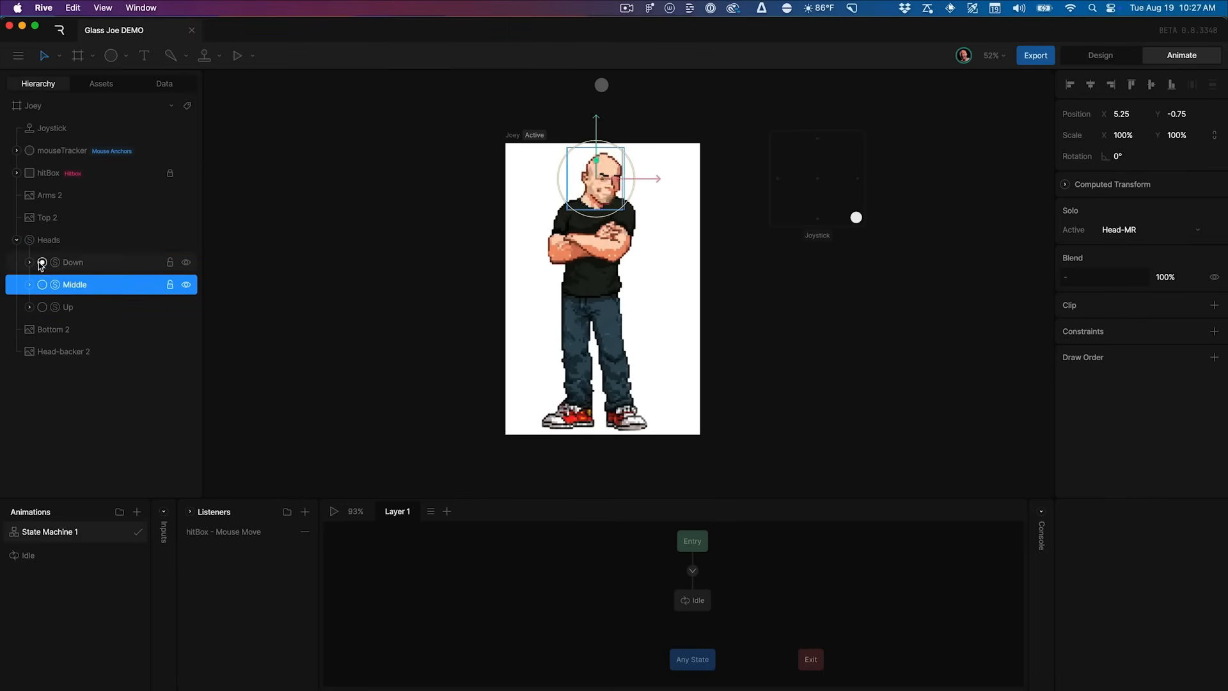
left_click(42, 262)
left_click_drag(857, 218, 827, 143)
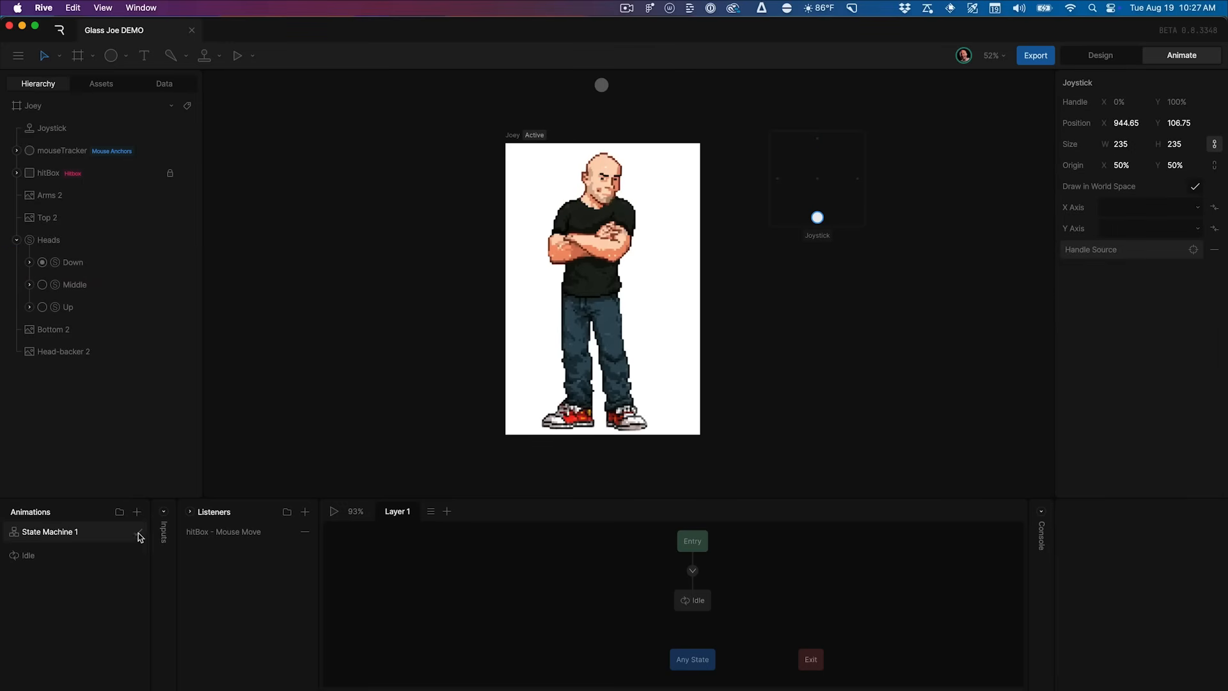
Create an animation folder named Joystick and add a timeline named Y-Axis inside it
left_click(119, 512)
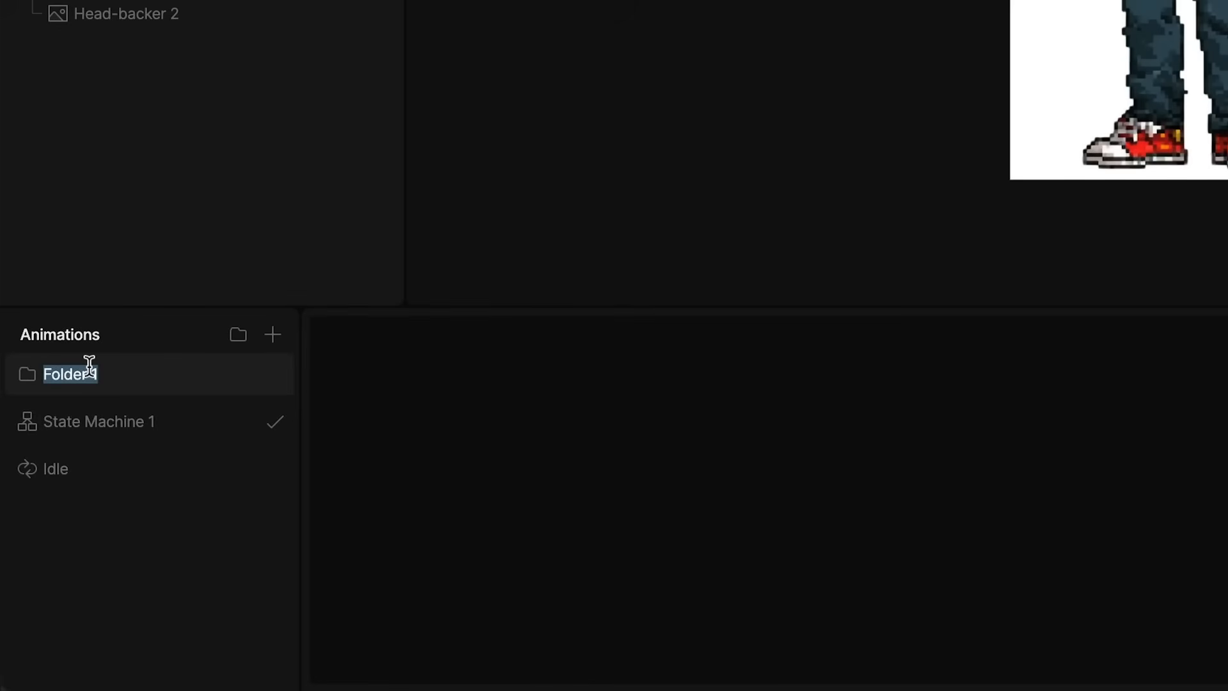
type("Jo")
left_click(274, 340)
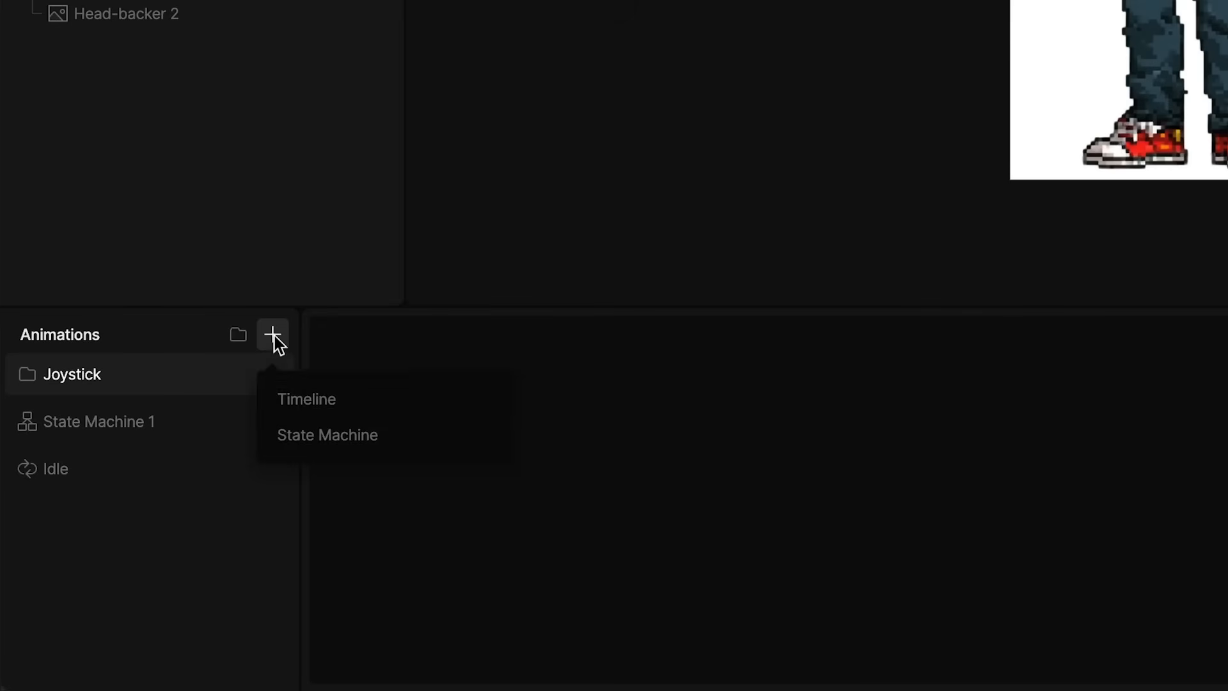
left_click(311, 397)
left_click_drag(98, 377, 93, 414)
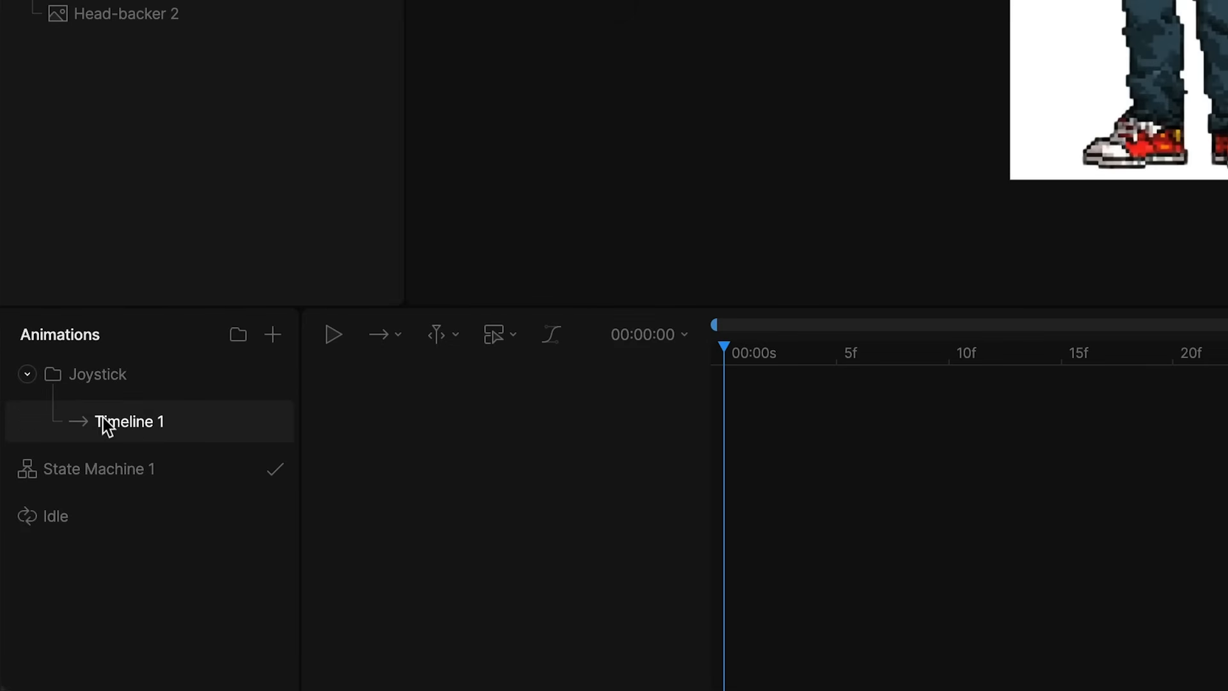
type("Y-Axis")
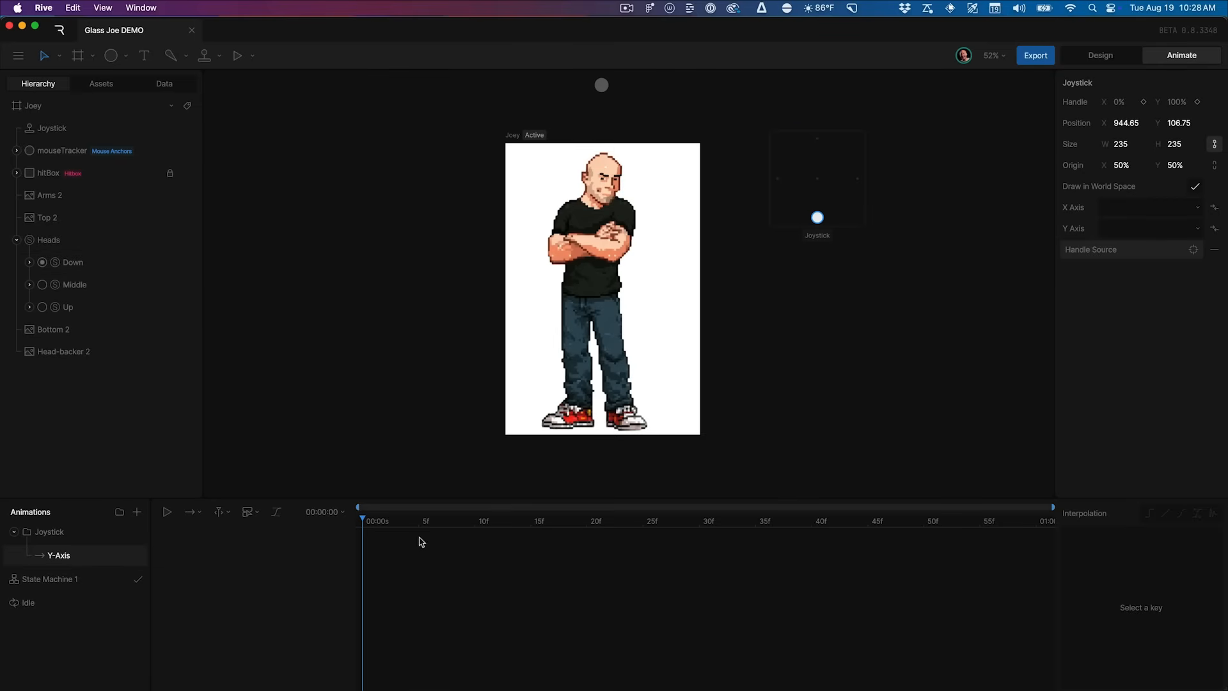
Key Up as the active Heads group at frame 0 of the Y-Axis timeline, removing the joystick's own key
left_click_drag(817, 217, 822, 133)
left_click(43, 308)
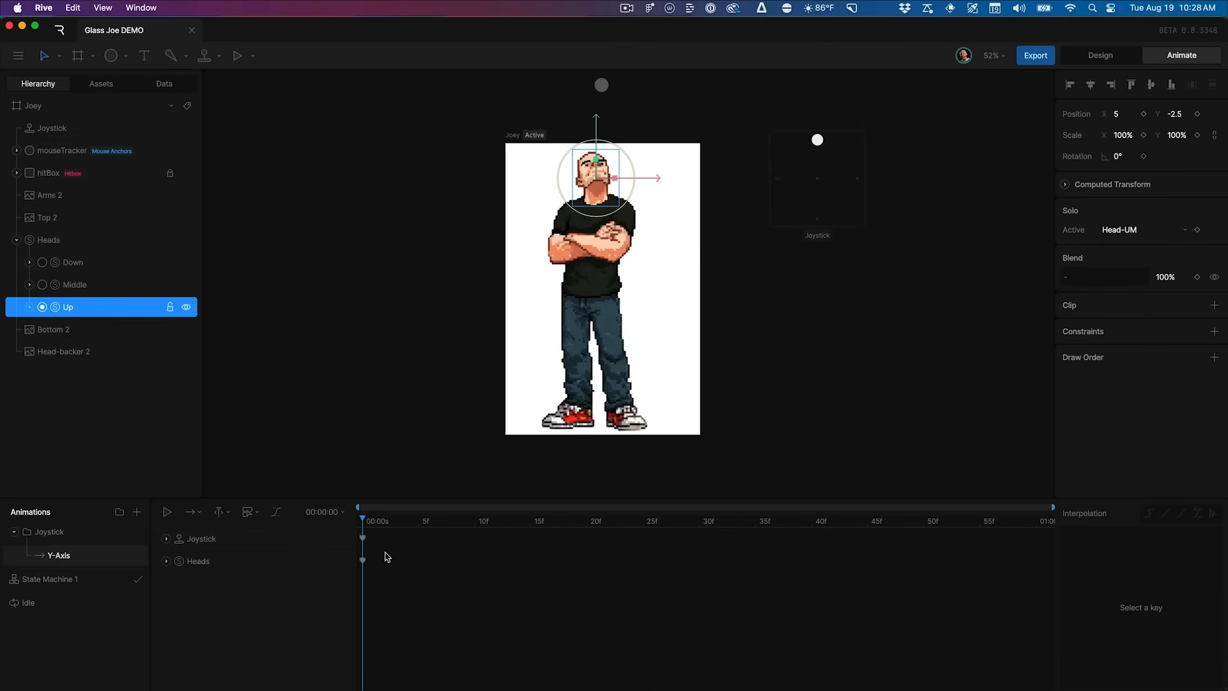
left_click(363, 538)
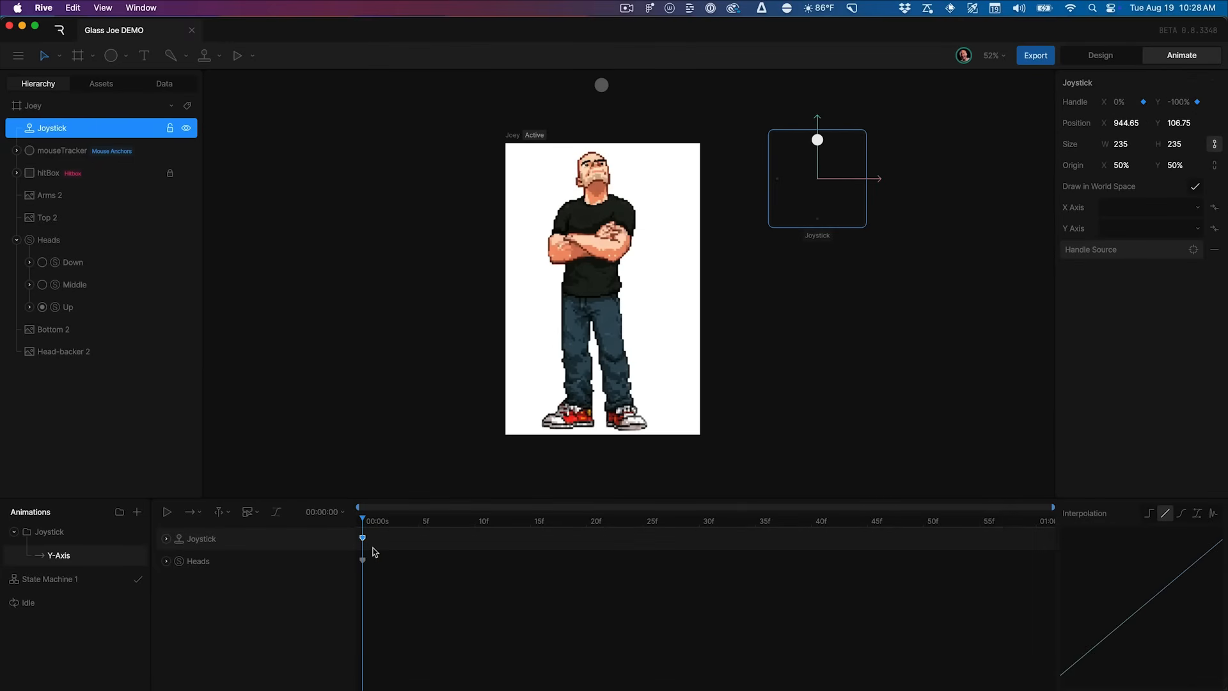
key("Delete")
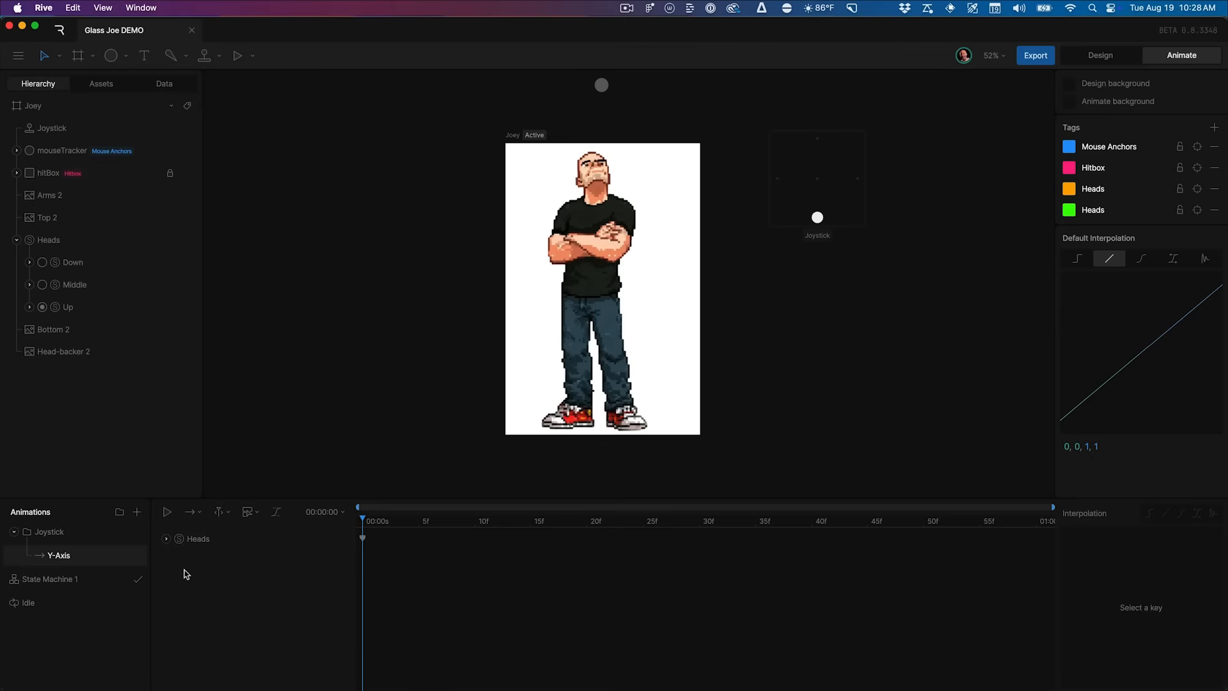
left_click(166, 539)
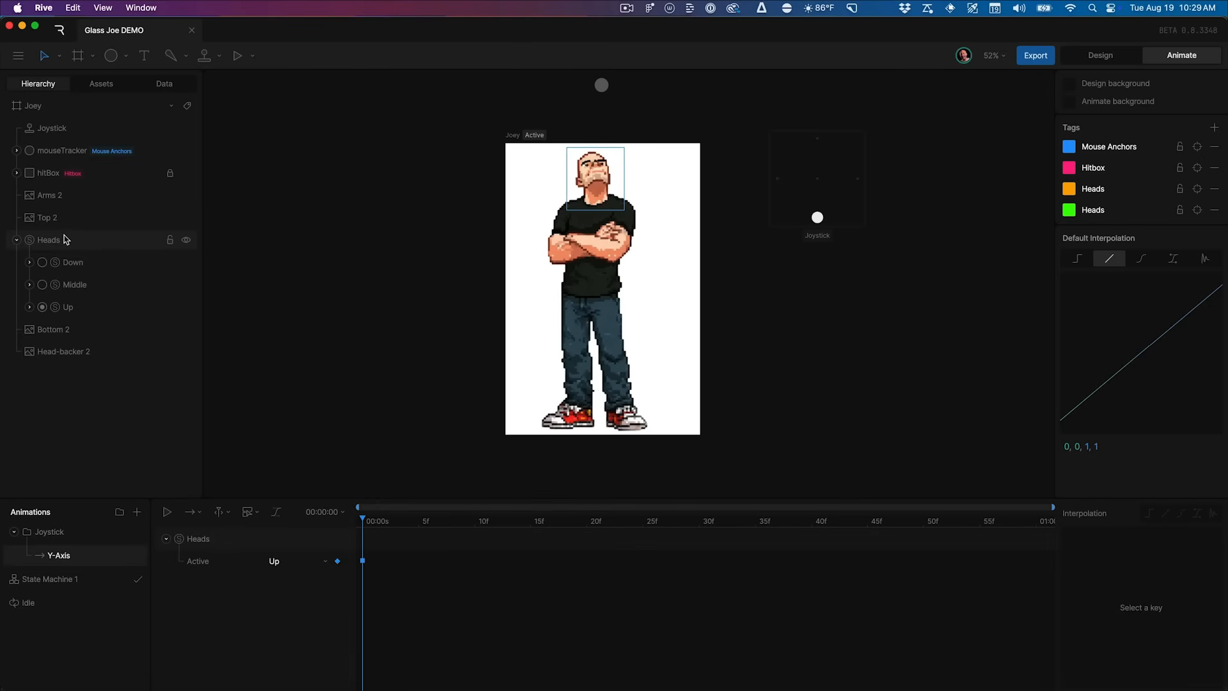
Key Down as the active Heads group at 1 second and Middle at frame 30 of the Y-Axis timeline
left_click_drag(707, 523, 1004, 527)
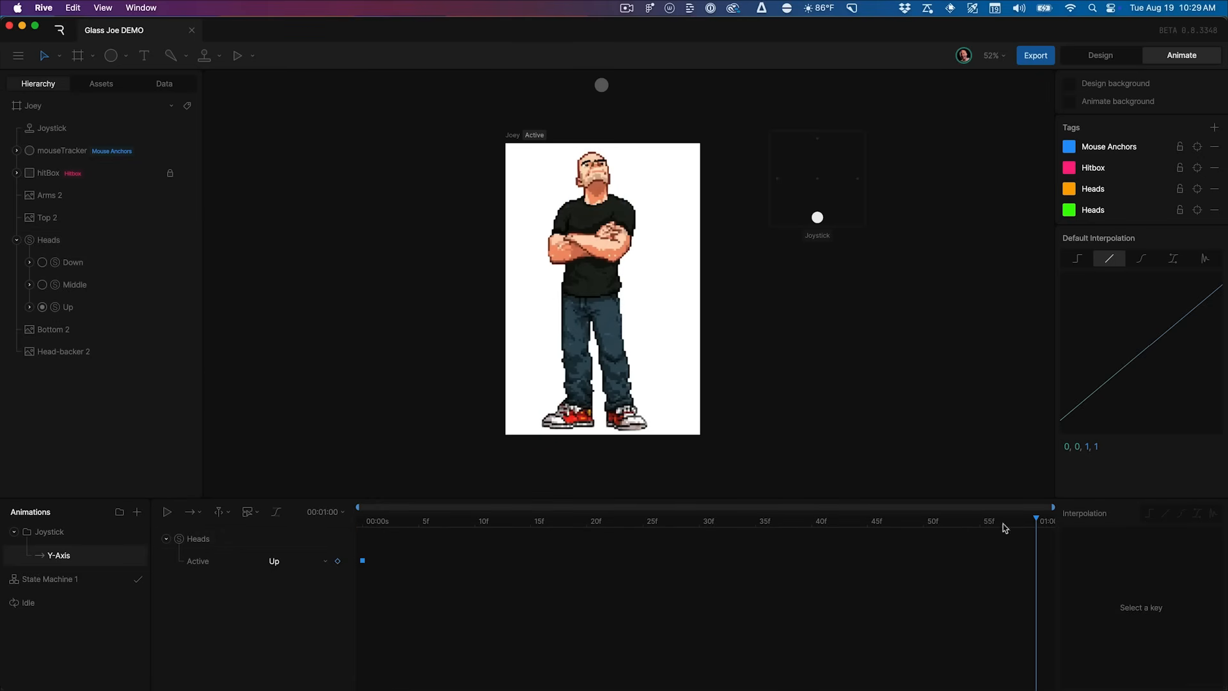
left_click(43, 264)
left_click_drag(689, 523, 699, 528)
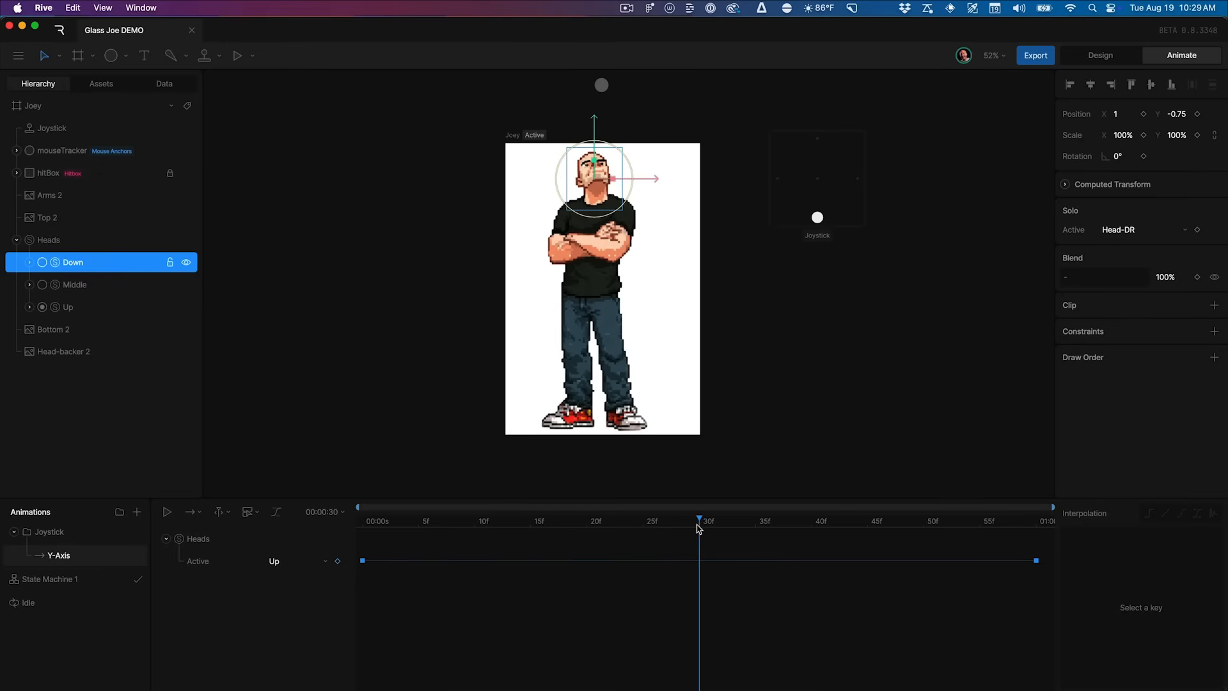
left_click(42, 285)
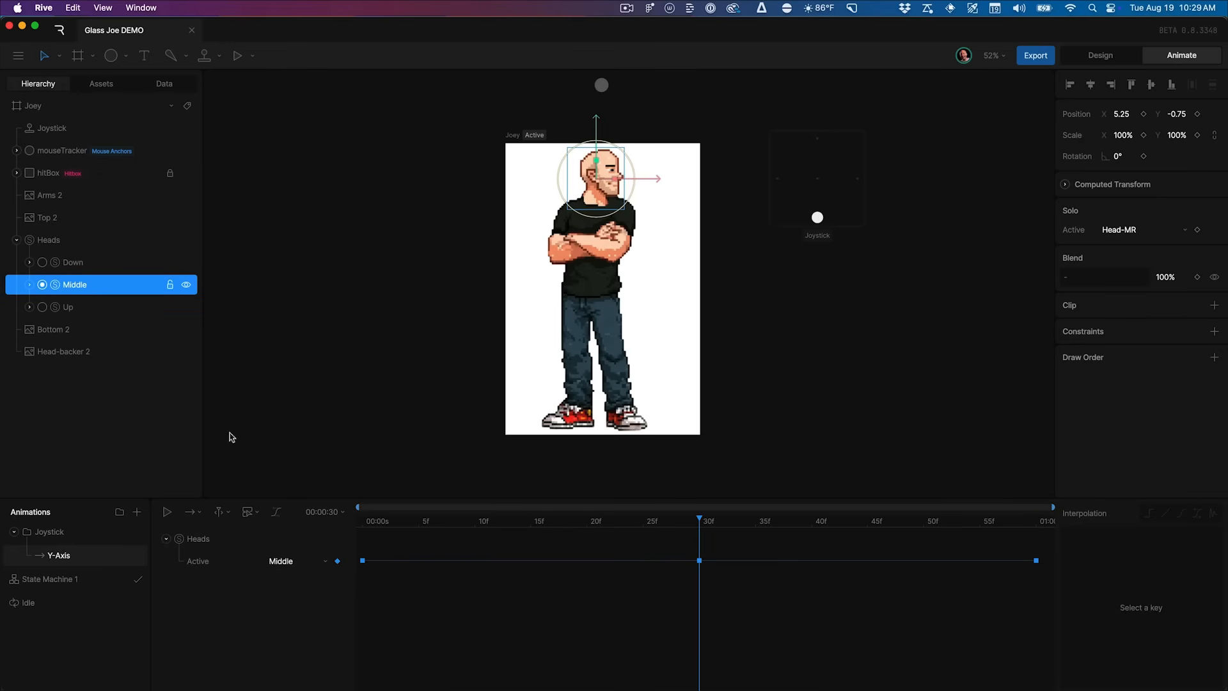
left_click_drag(483, 525, 184, 584)
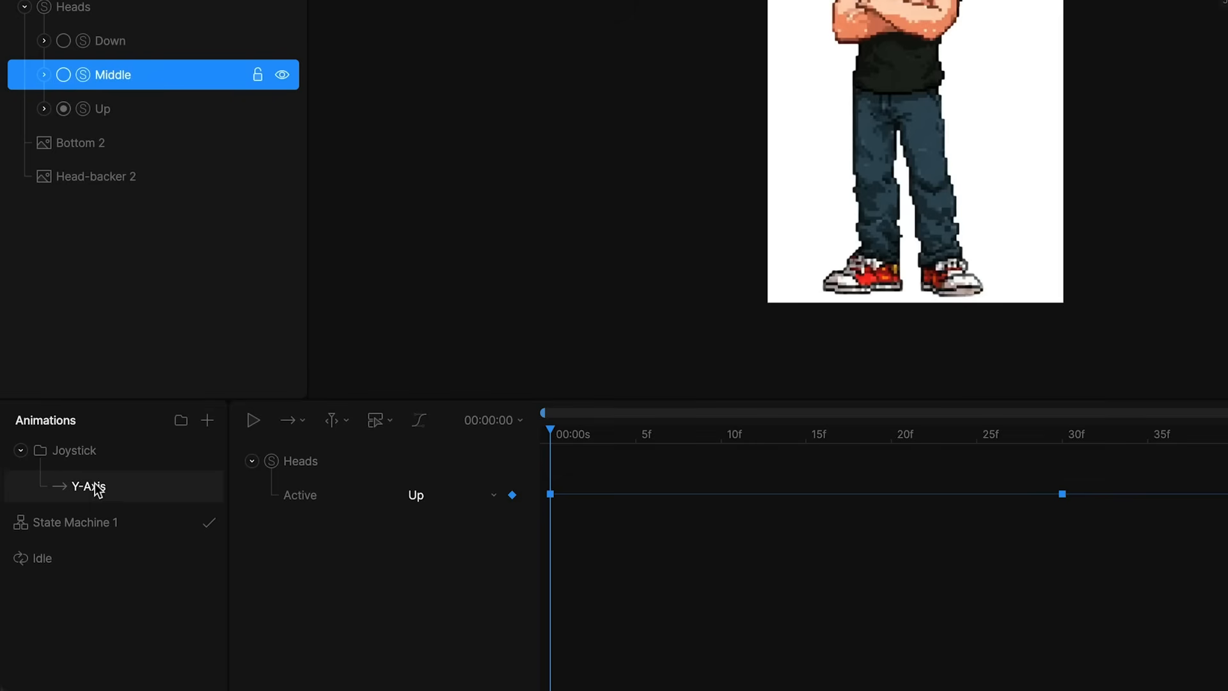
Duplicate the Y-Axis timeline, rename the copy X-Axis, and delete its copied Heads keys
right_click(96, 490)
left_click(170, 558)
double_click(96, 486)
type("X-A")
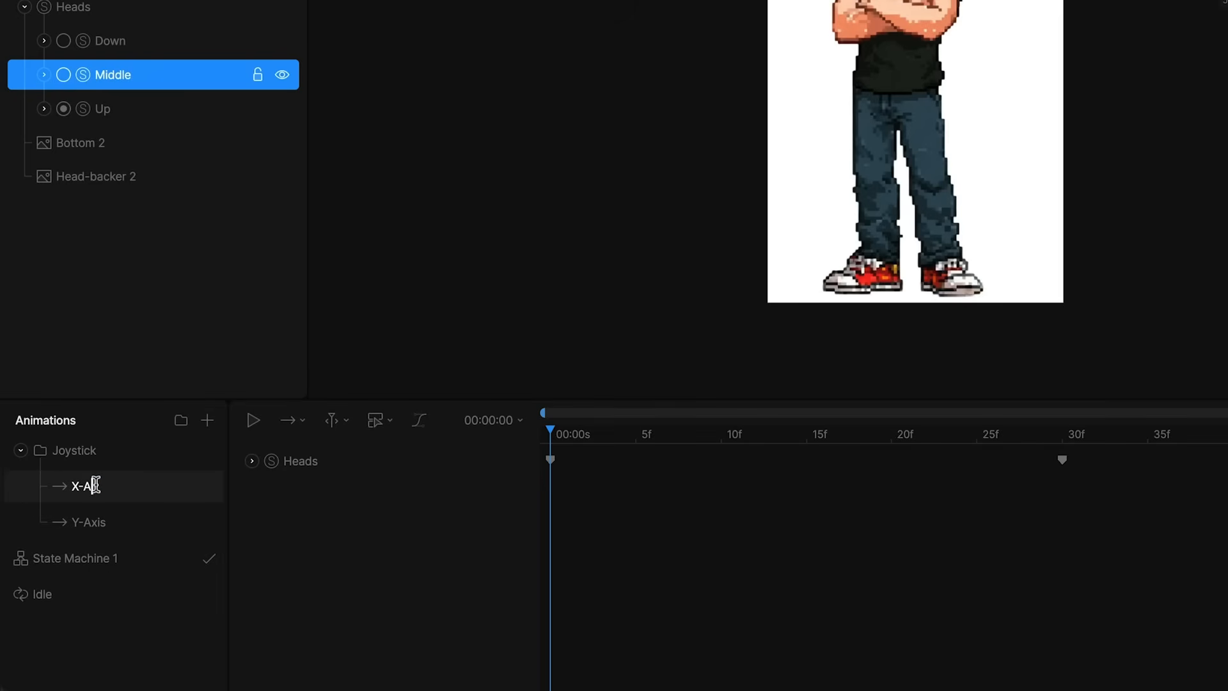
left_click_drag(1048, 558, 246, 508)
key("Delete")
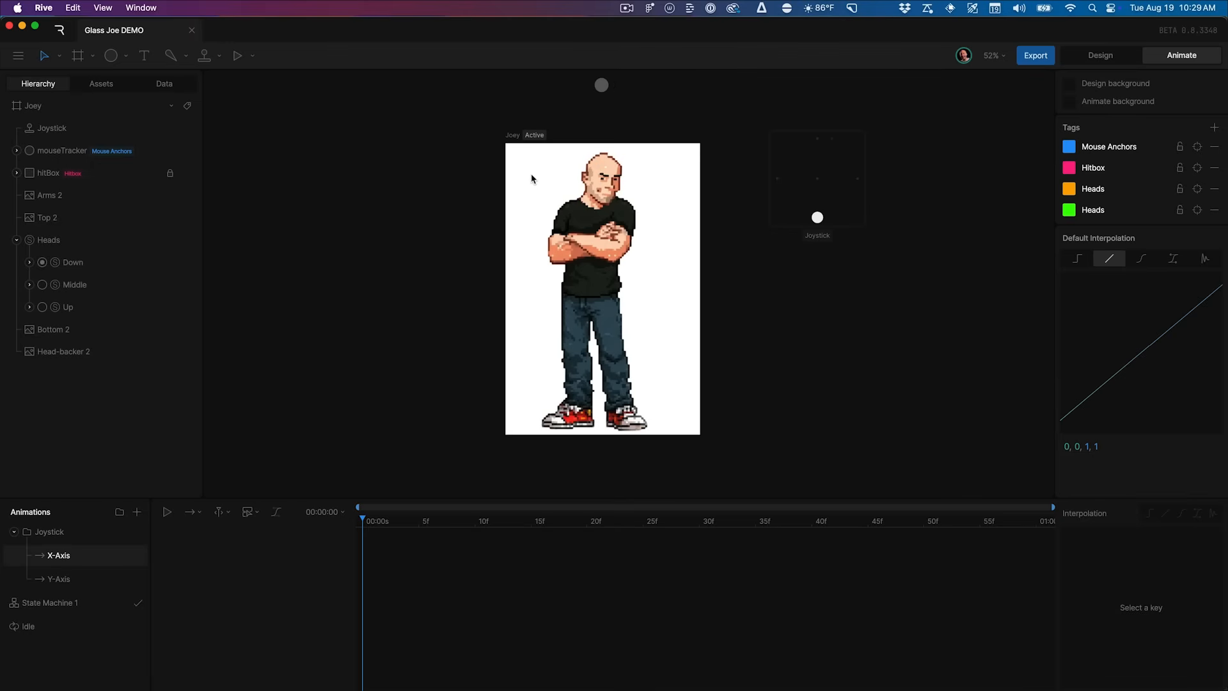
Expand the Up, Middle and Down solos inside Heads to expose all their head images
scroll(534, 180, "left", 1)
left_click_drag(750, 190, 706, 197)
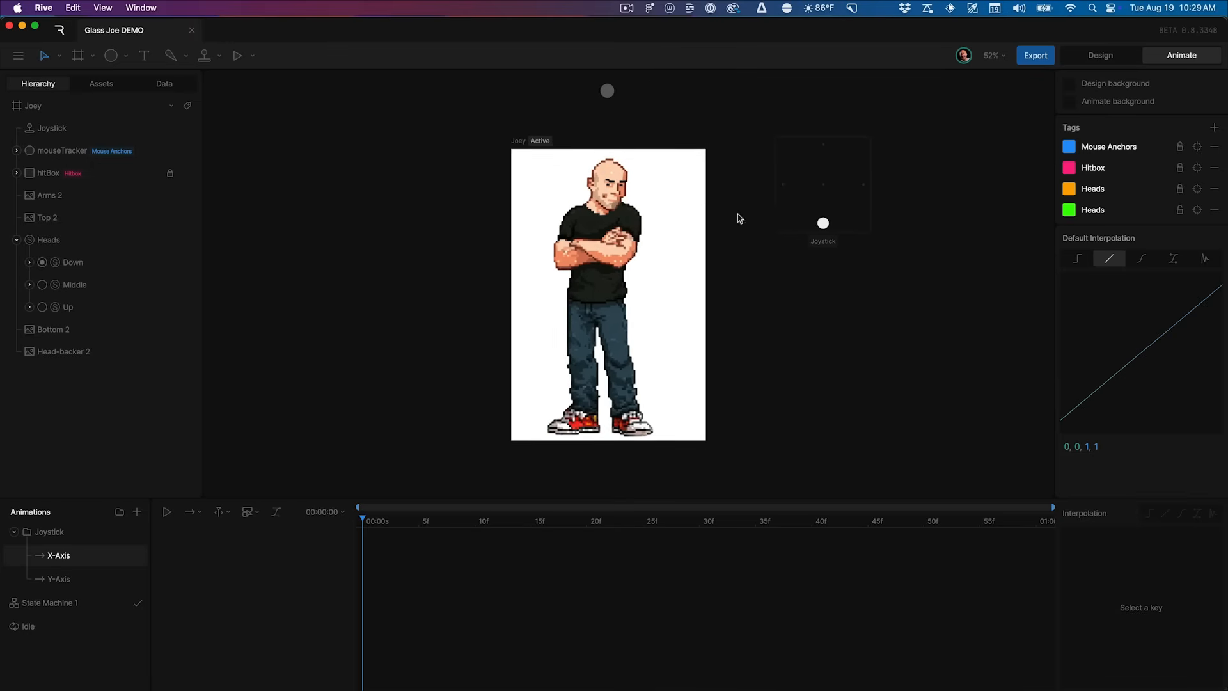
left_click(28, 307)
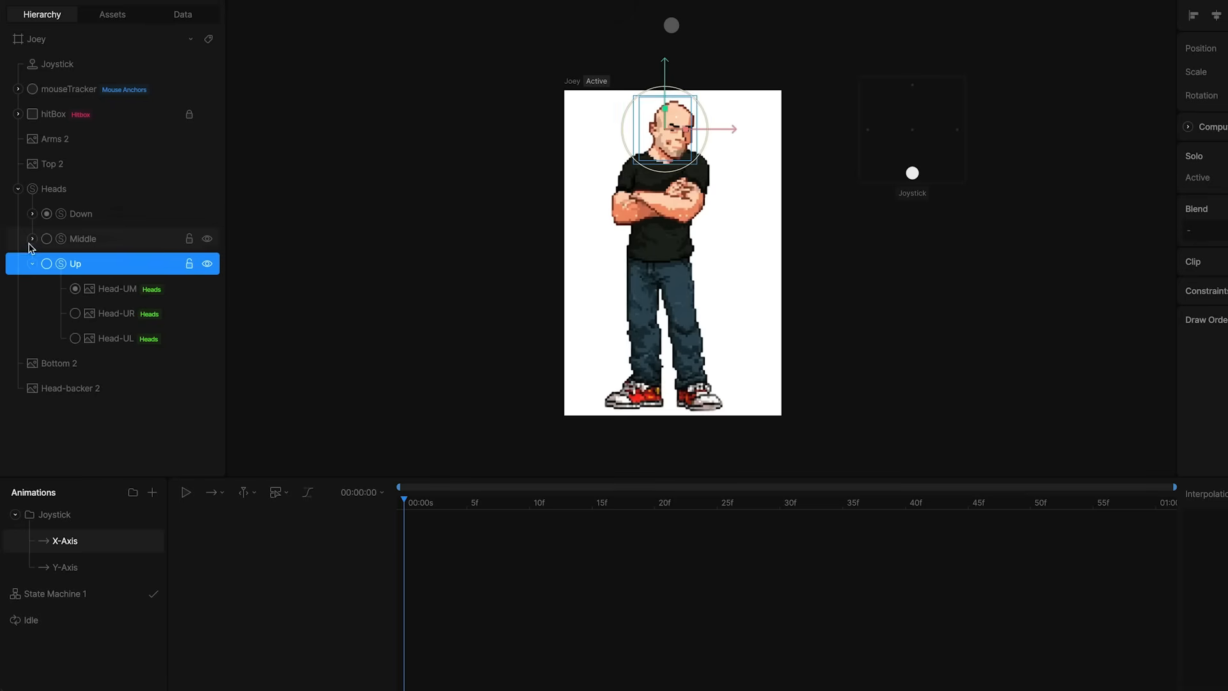
left_click(32, 238)
left_click(32, 214)
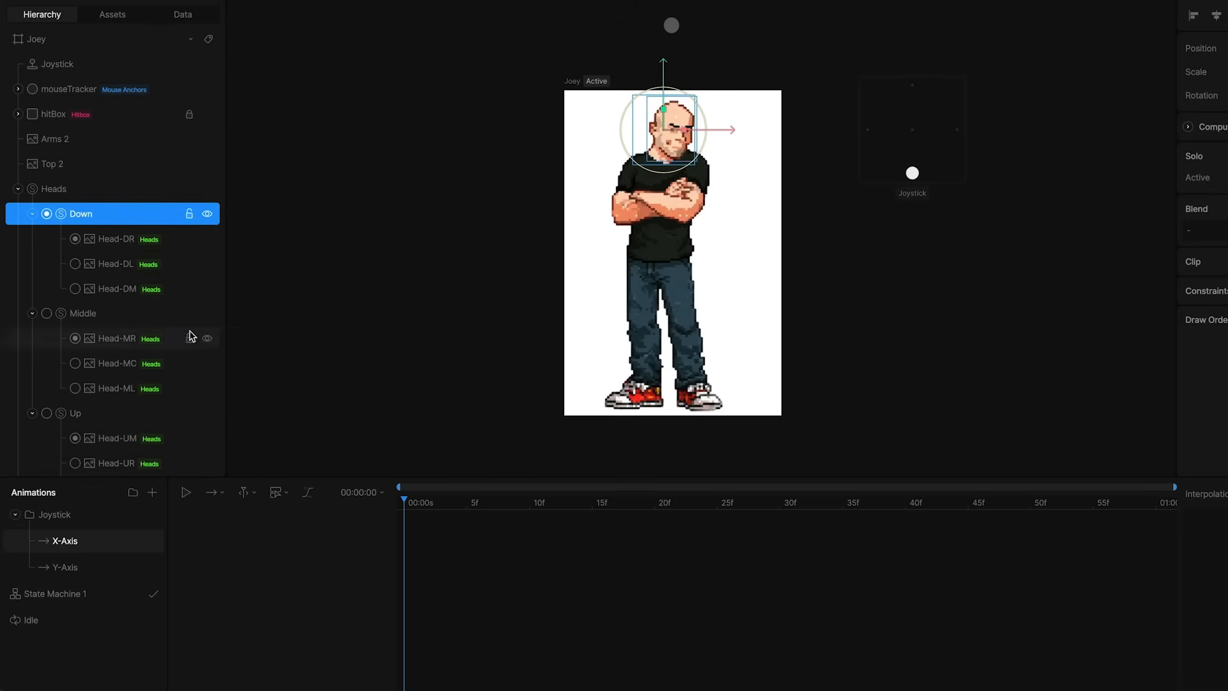
key("space")
scroll(200, 327, "down", 1)
key("space")
left_click_drag(416, 502, 256, 499)
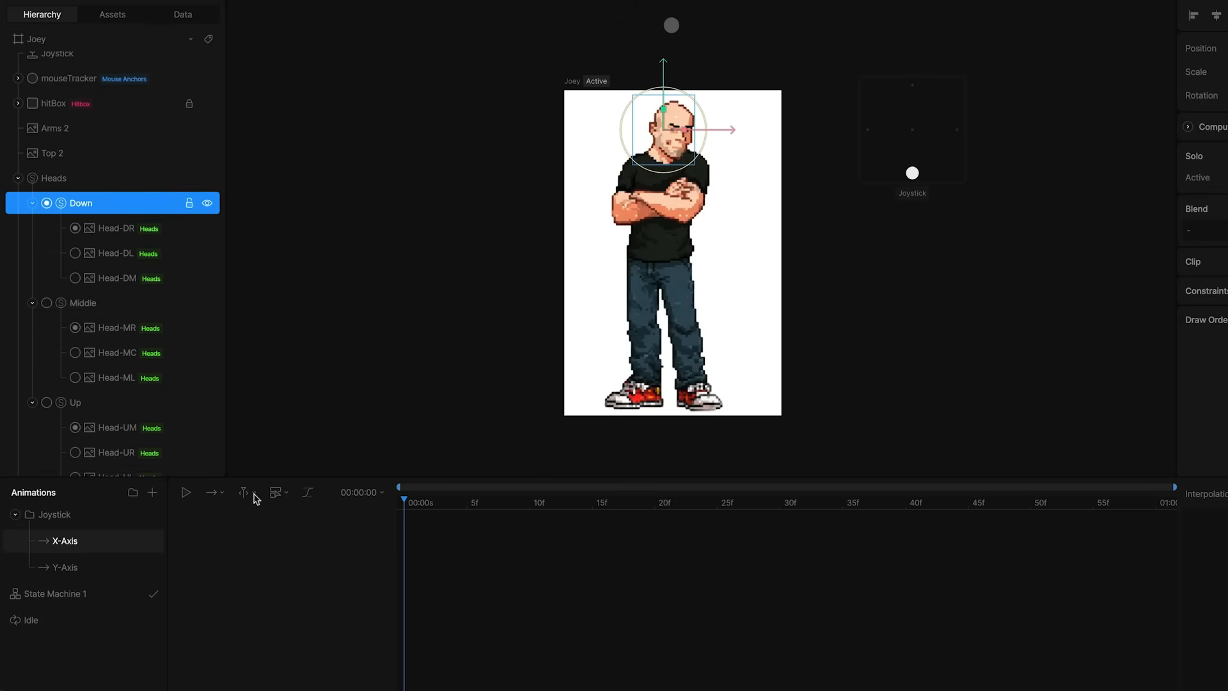
scroll(205, 345, "down", 3)
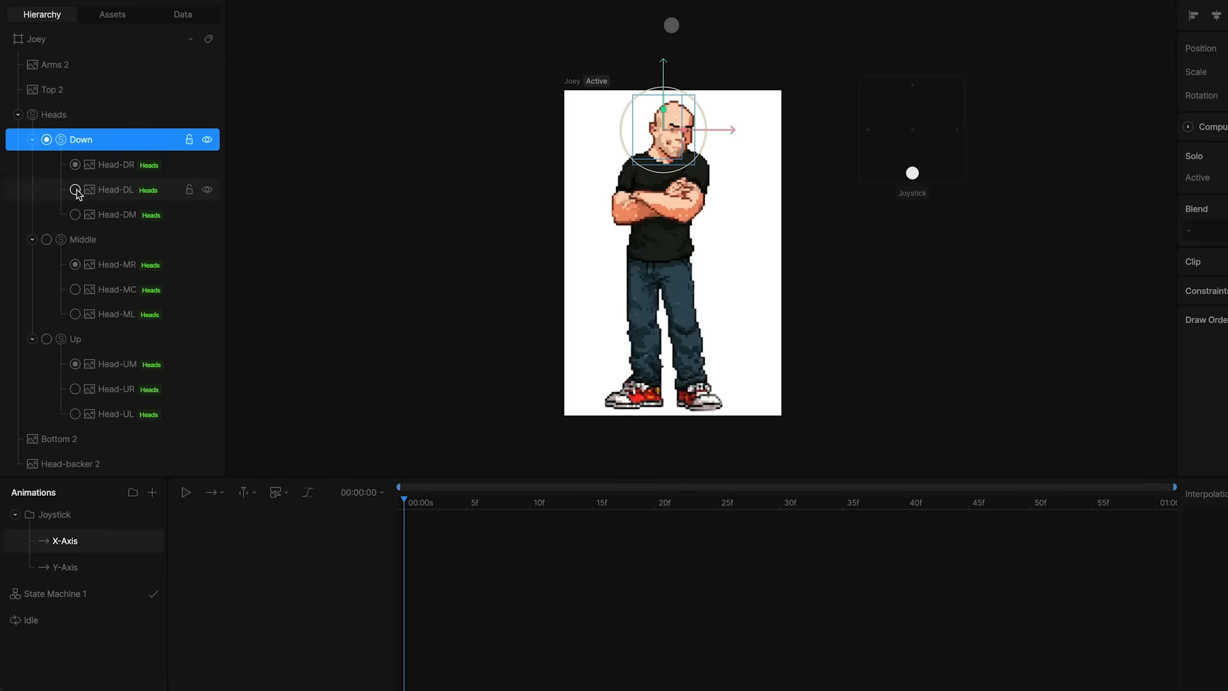
Key the left-facing heads Head-DL, Head-ML and Head-UL as active at frame 0 of the X-Axis timeline
left_click(75, 190)
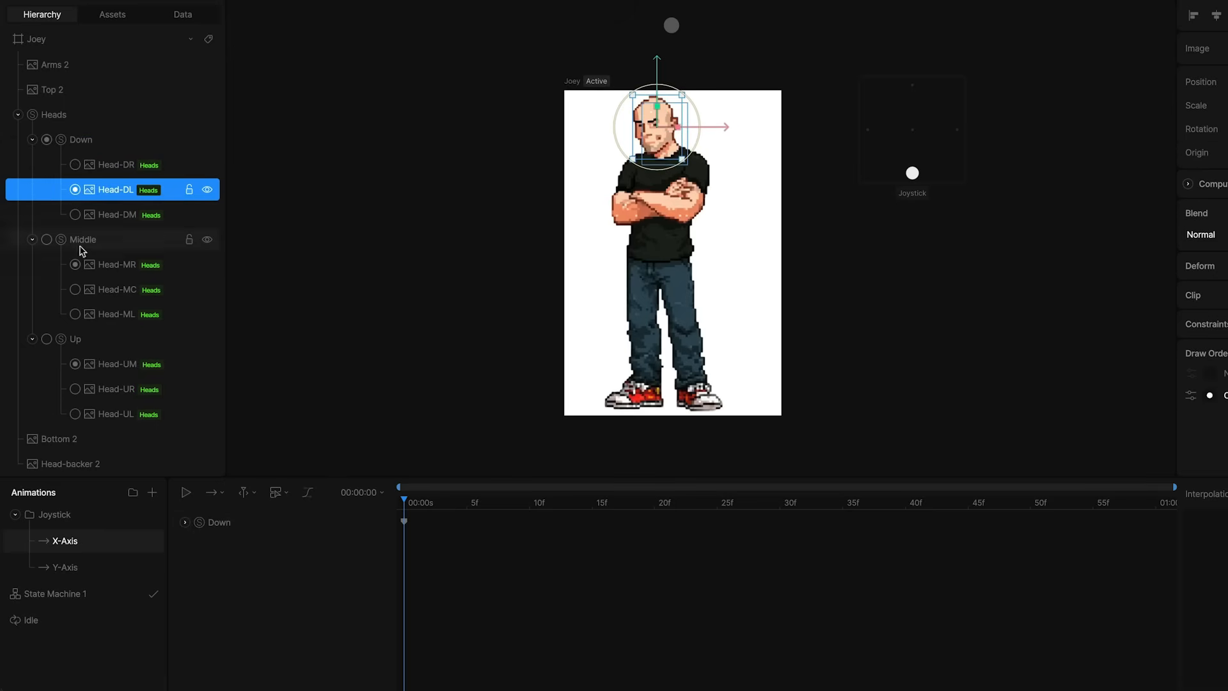
left_click(75, 315)
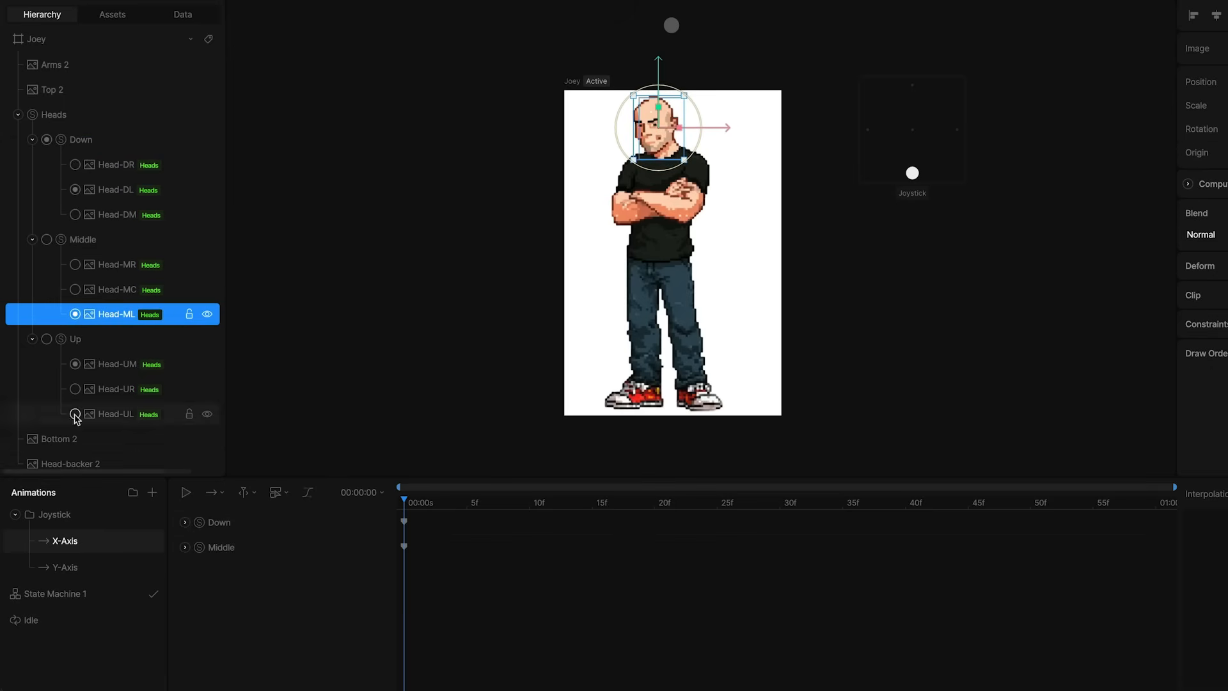
left_click(75, 415)
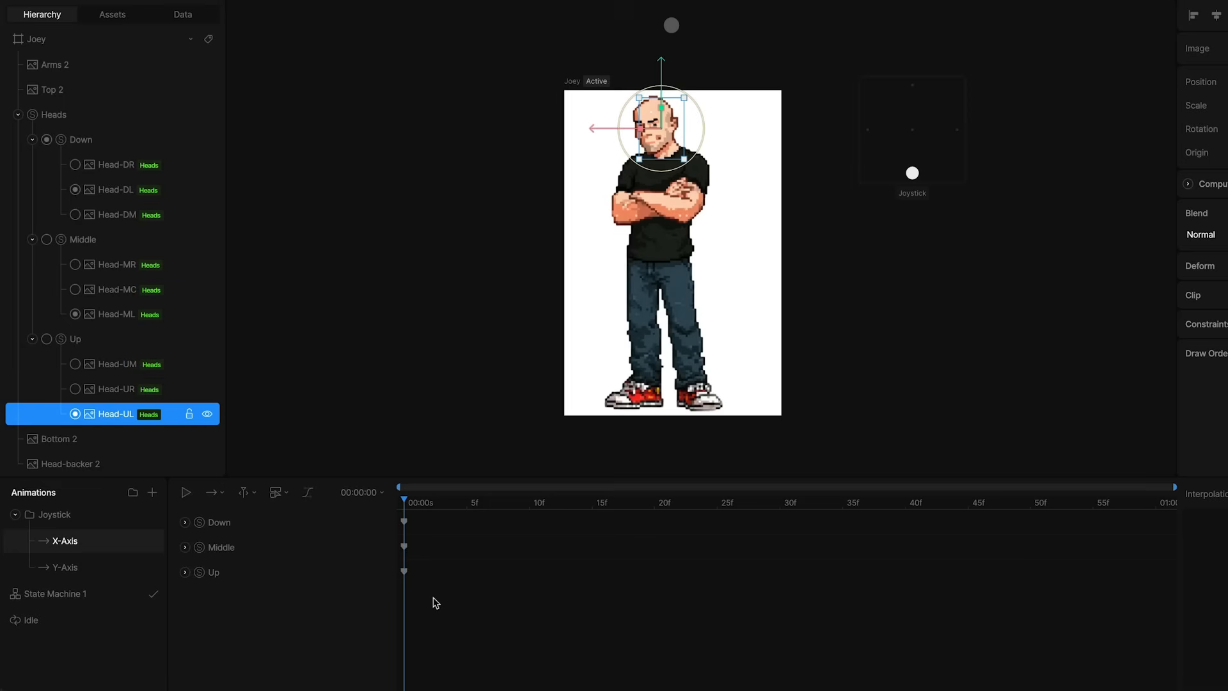
Key the centre heads Head-MC, Head-UM and Head-DM as active at frame 30 of the X-Axis timeline
left_click(781, 506)
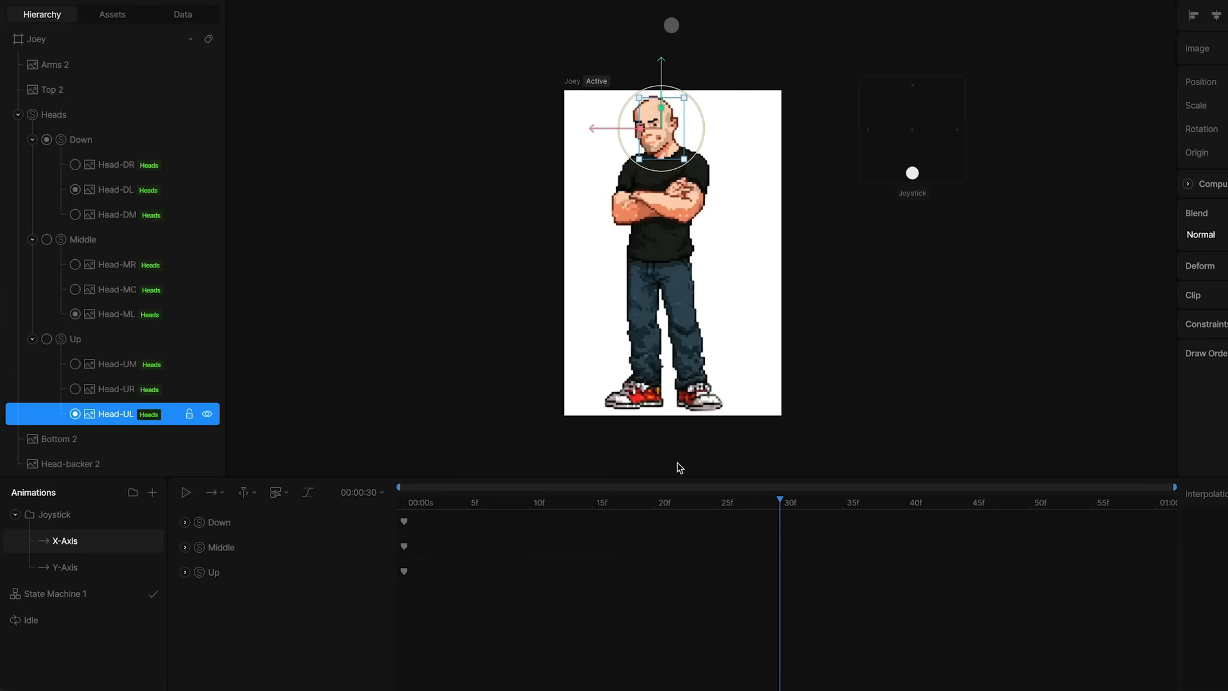
left_click(75, 289)
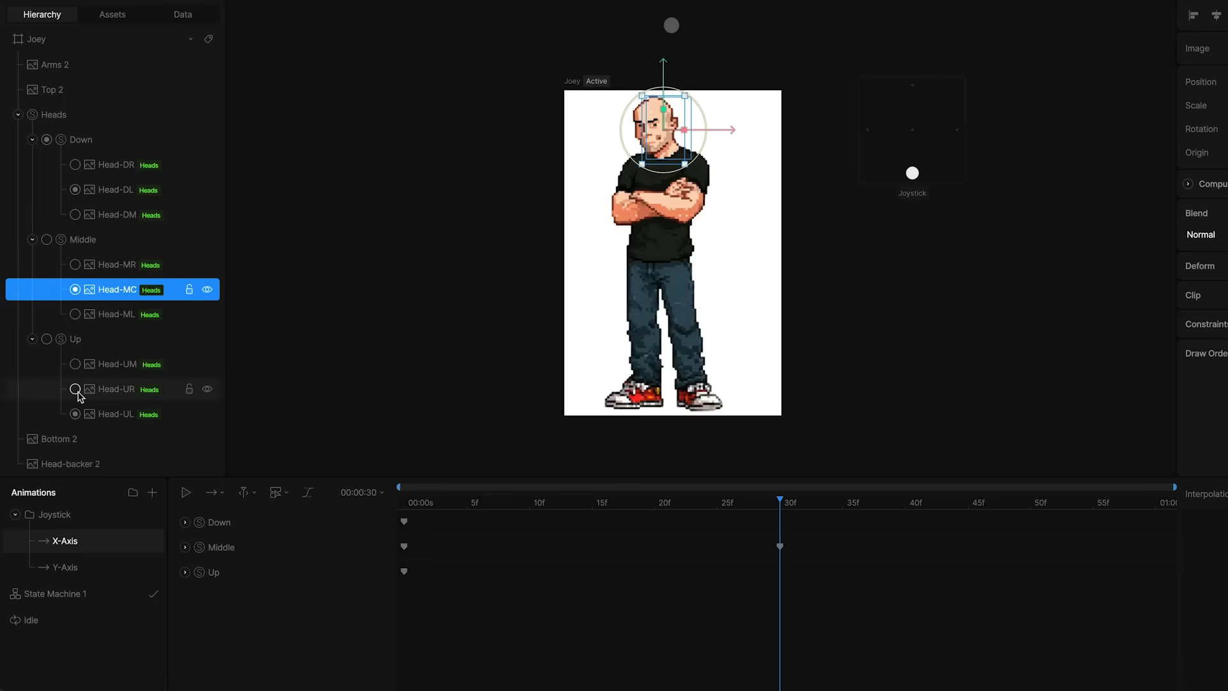
left_click(75, 364)
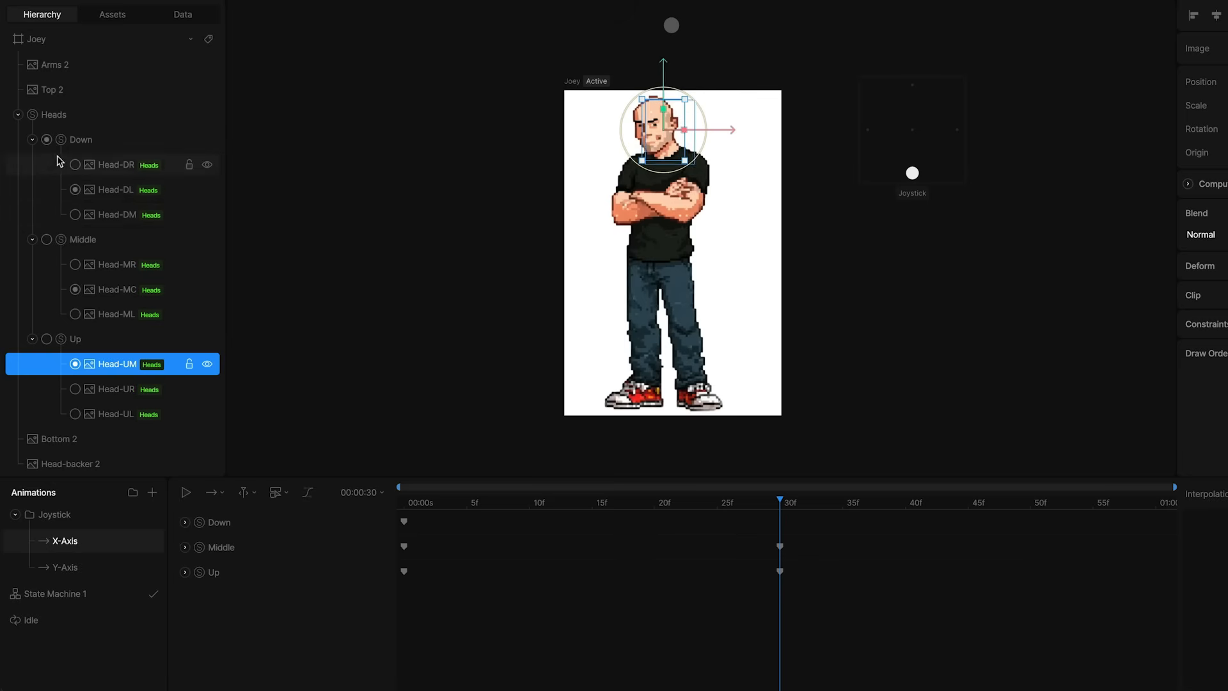
left_click(76, 216)
Key Head-DR, Head-MR and Head-UR as active at 1 second of the X-Axis timeline, then collapse Heads and return to frame 0
key("space")
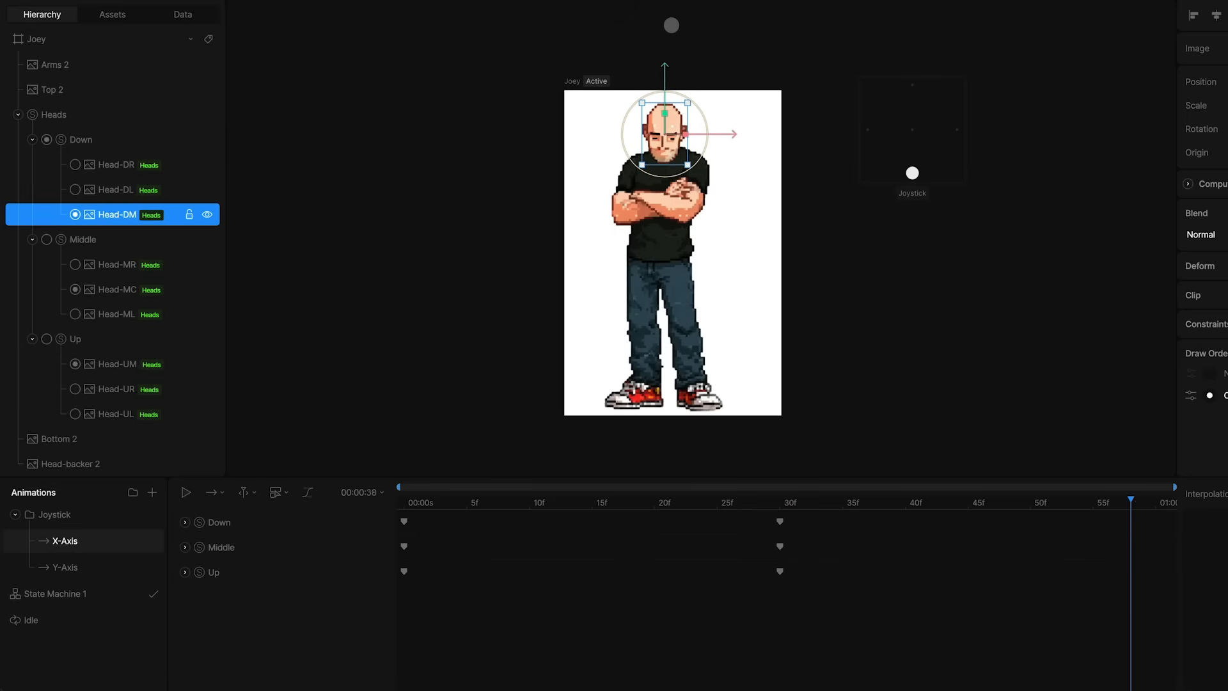
left_click(74, 164)
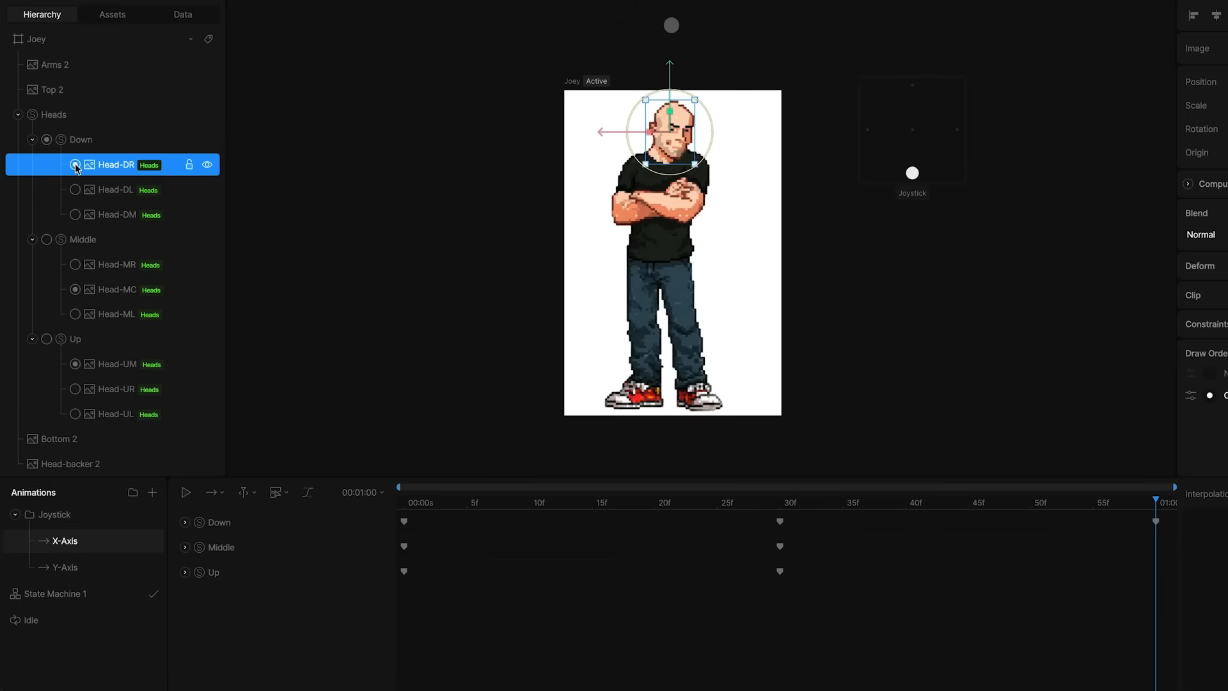
left_click(75, 267)
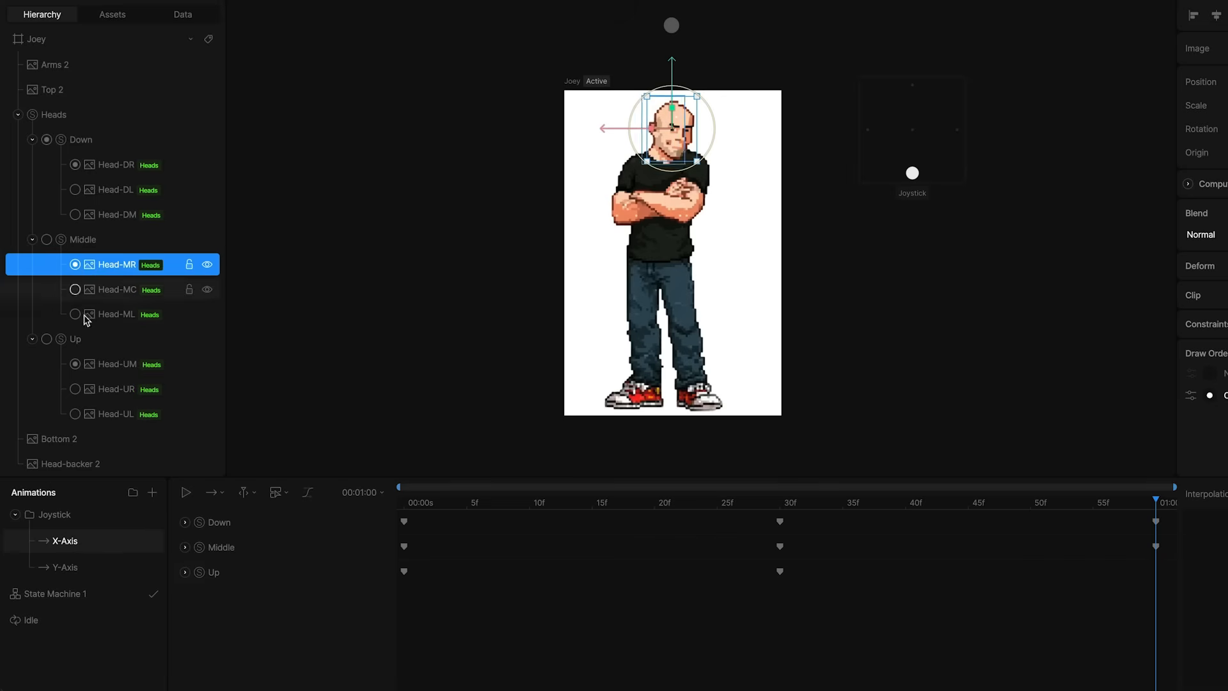
left_click(75, 389)
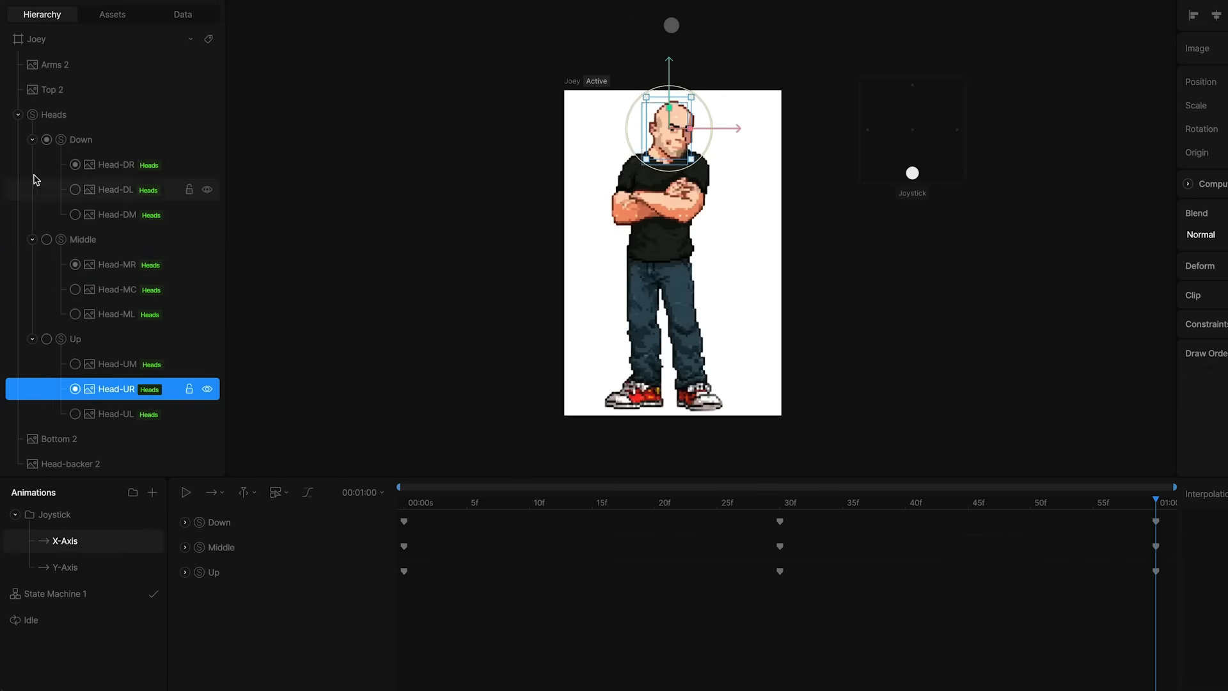
left_click(18, 114)
left_click_drag(535, 505, 383, 517)
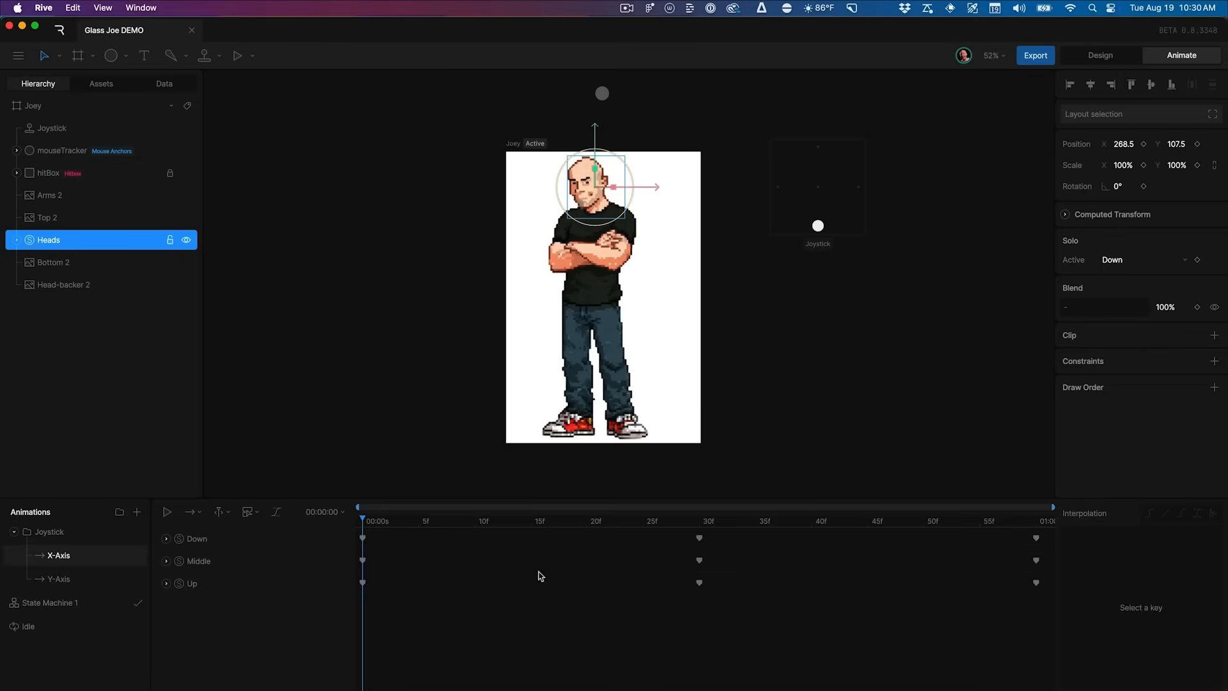
key("Tab")
left_click(834, 181)
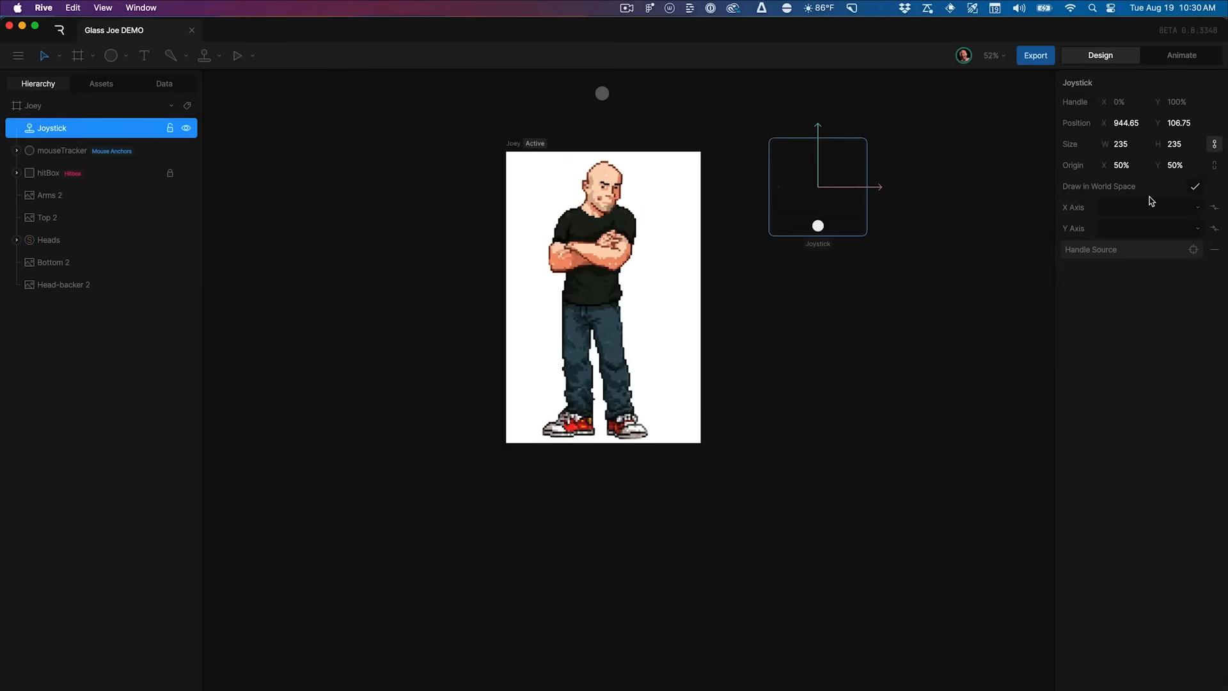
left_click(1144, 206)
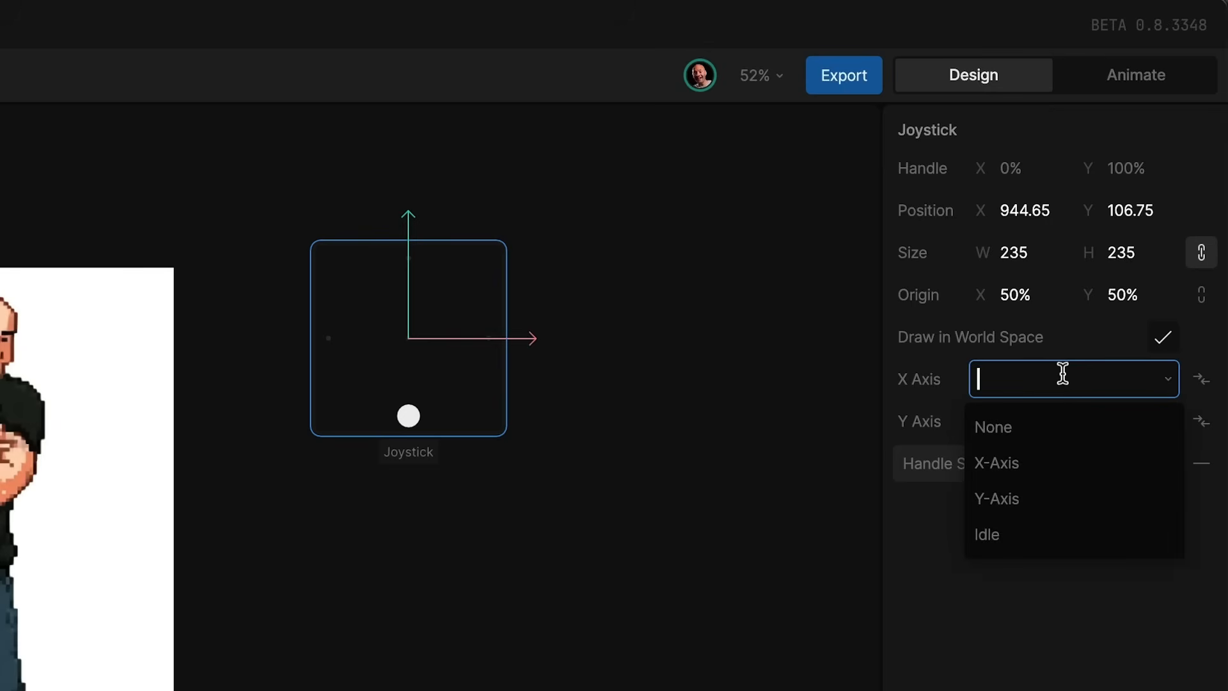
left_click(1028, 467)
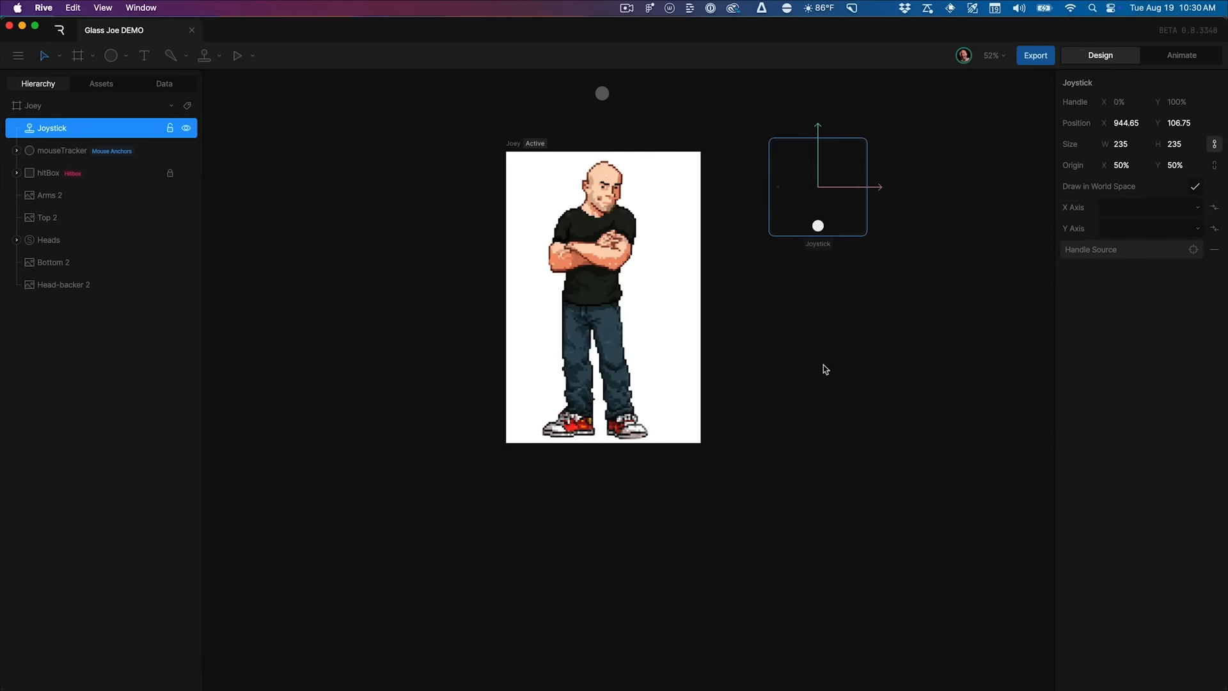
left_click(394, 536)
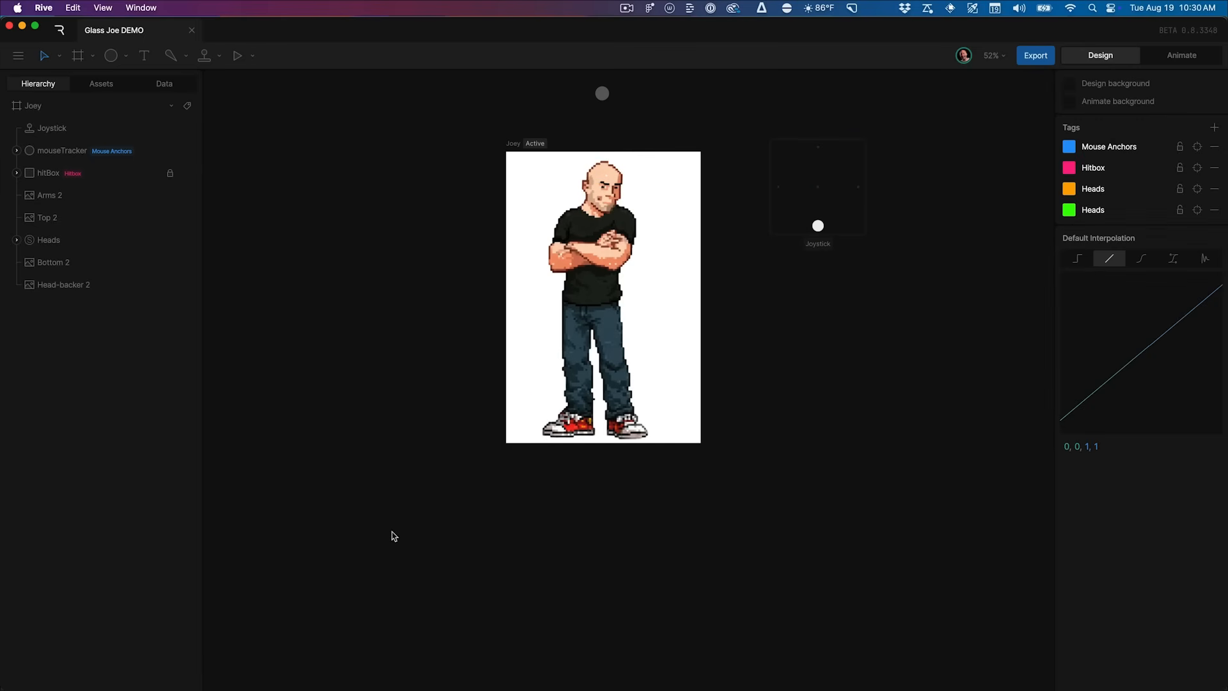
key("Tab")
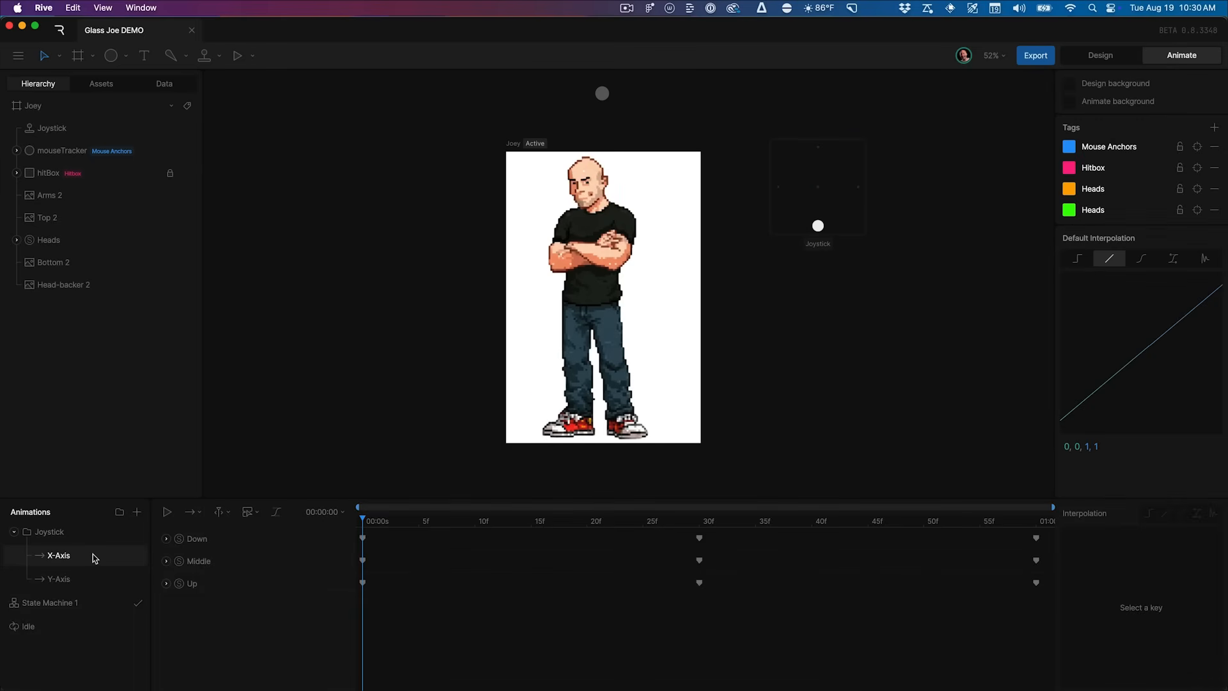
In Design mode, assign the X-Axis timeline to the joystick's X Axis and the Y-Axis timeline to its Y Axis
key("Tab")
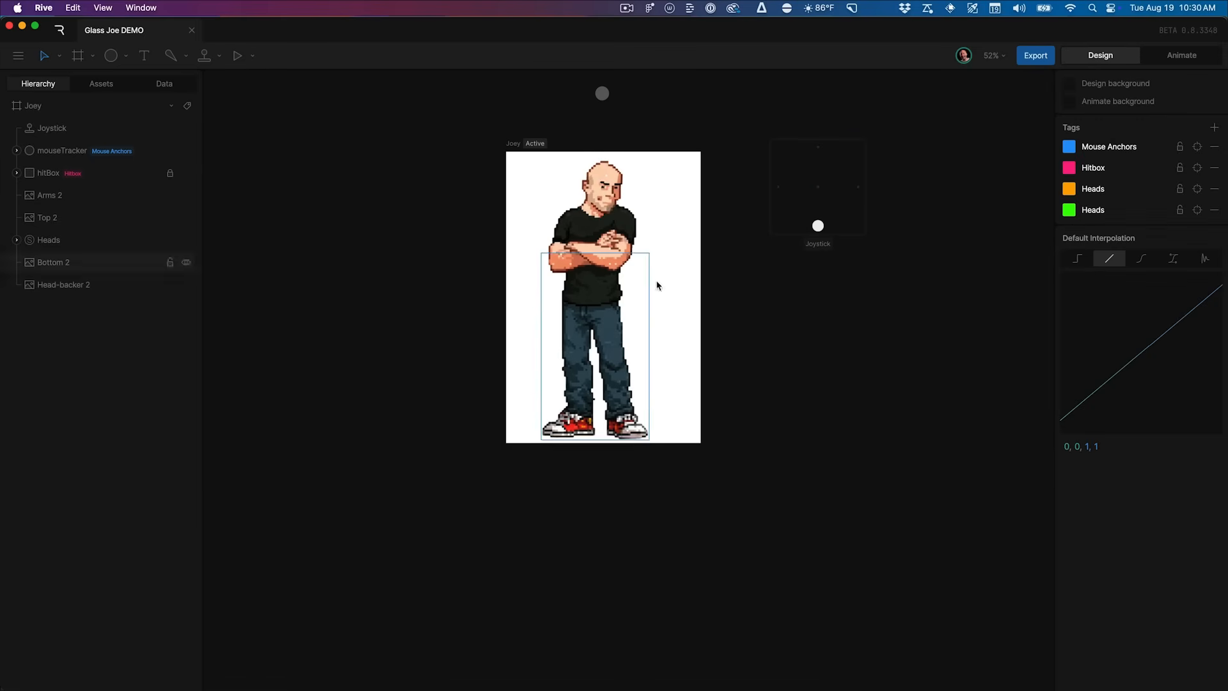
left_click(856, 184)
left_click(1149, 206)
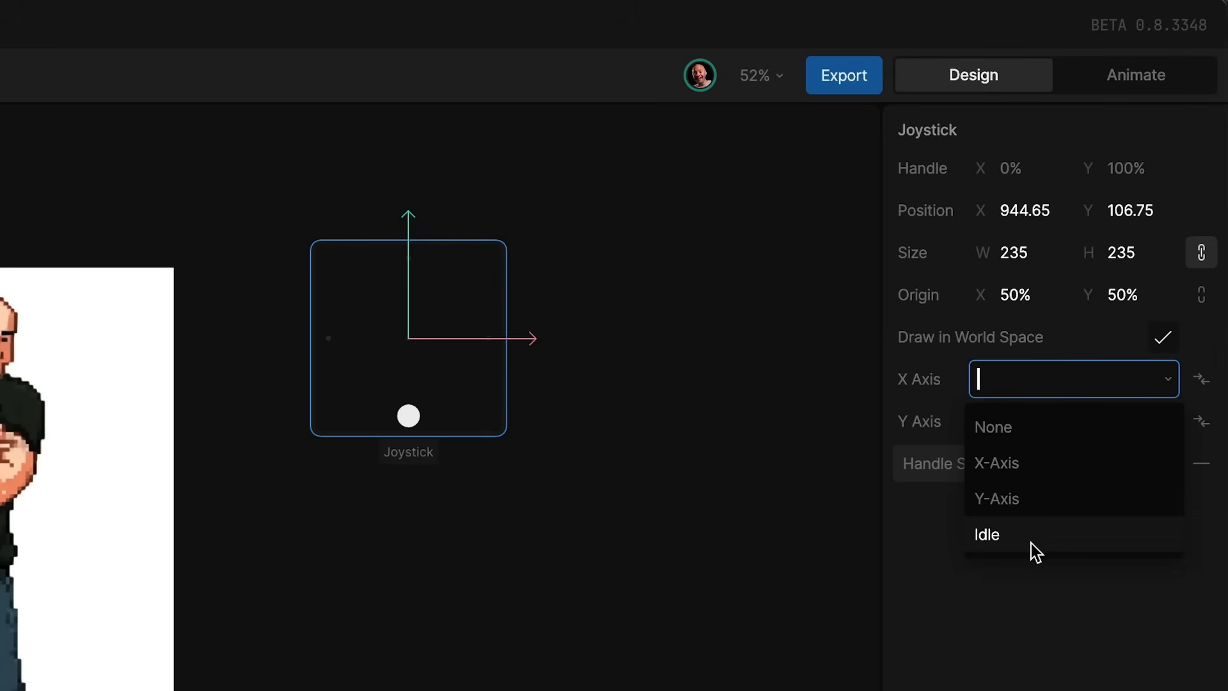
left_click(1028, 465)
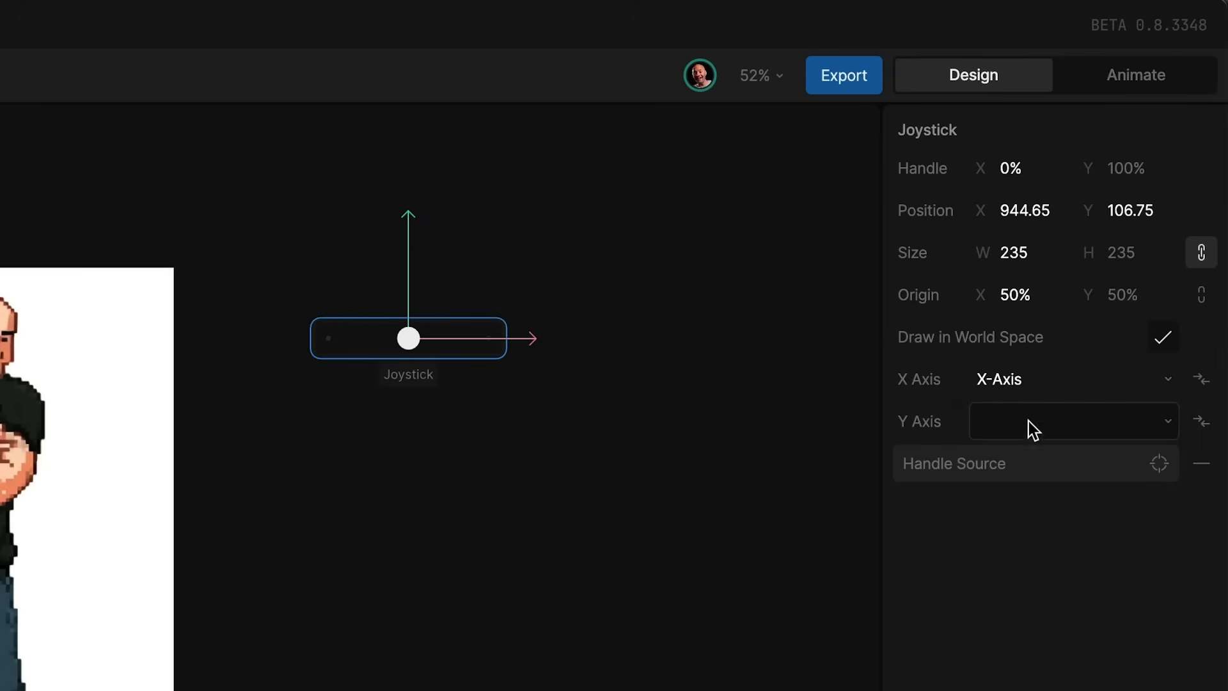
left_click(1012, 429)
left_click(1020, 538)
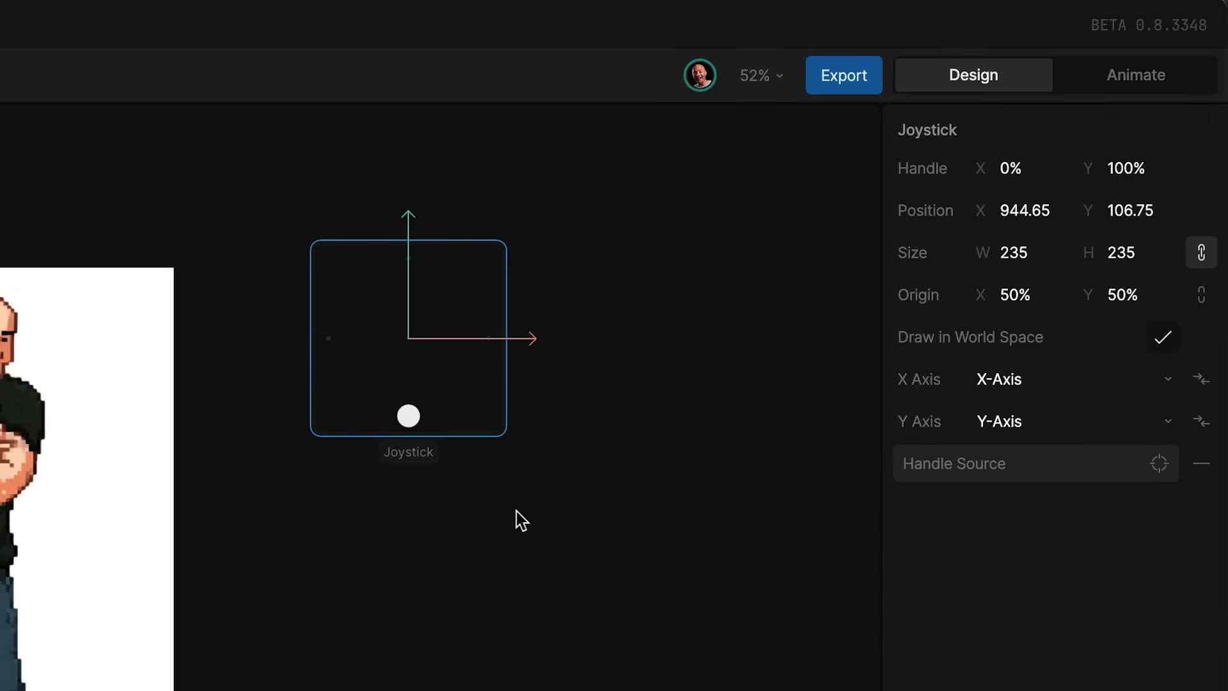
left_click(541, 544)
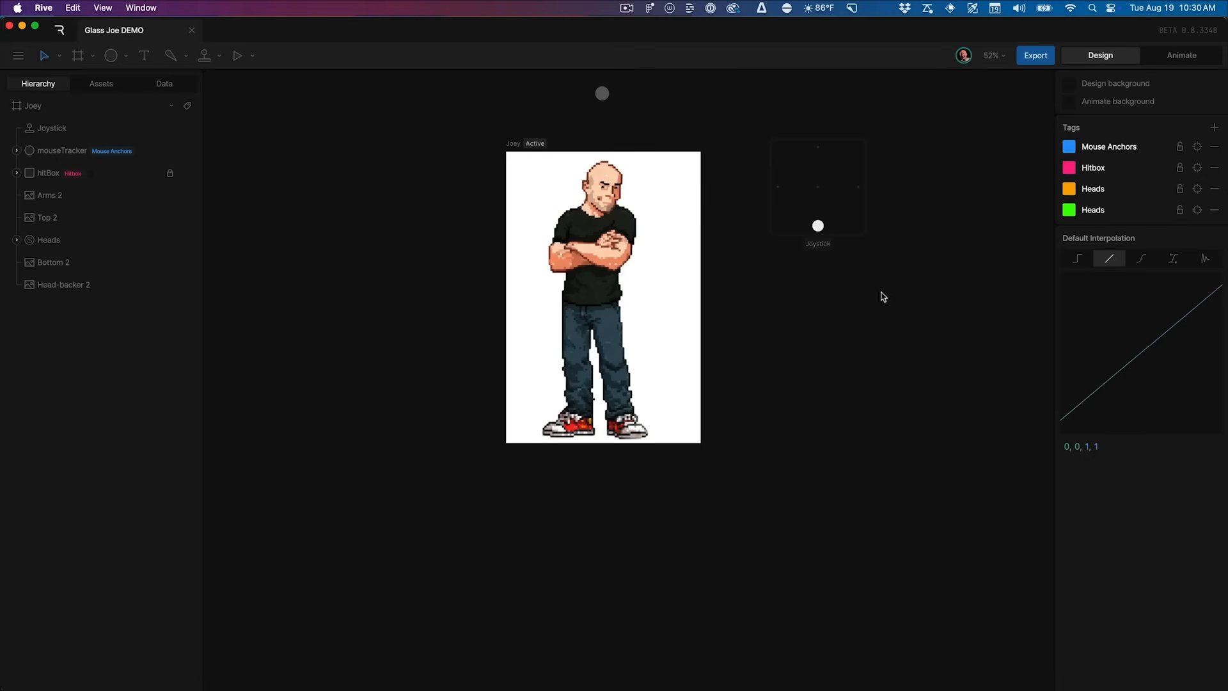
Play State Machine 1 in Animate mode to test how the head follows the mouse
key("Tab")
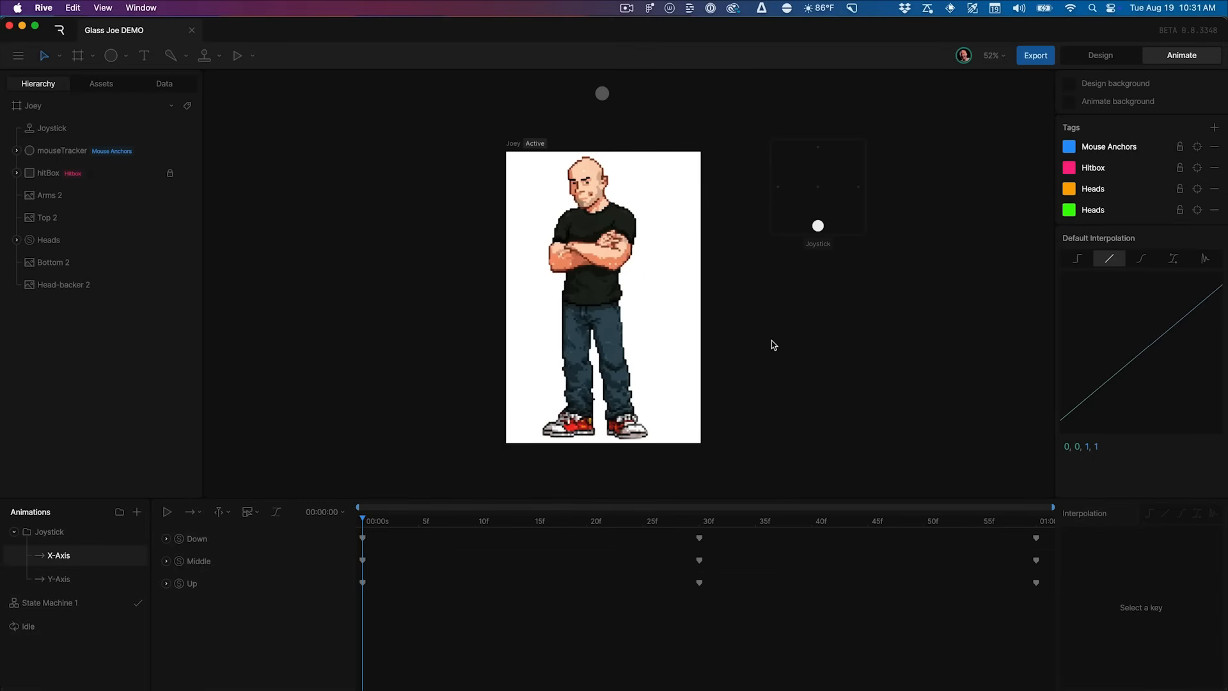
left_click(98, 604)
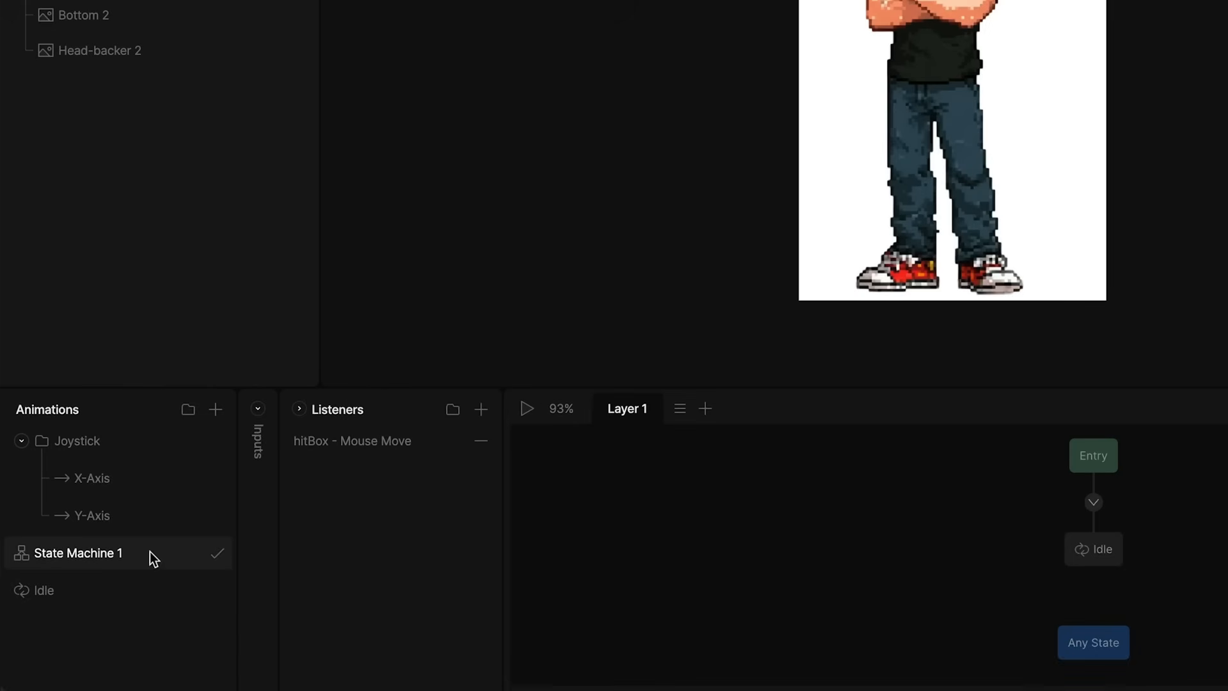
key("space")
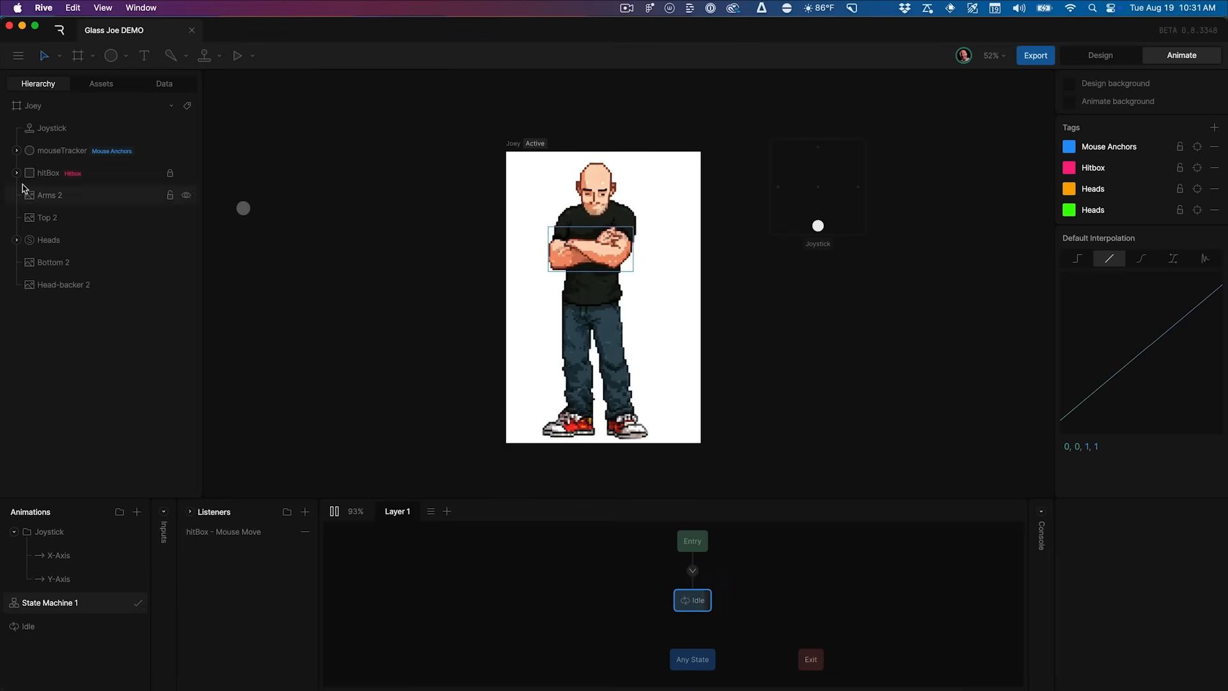
In Design mode, place mouseTracker over the character's face on the Joey artboard
left_click(66, 129)
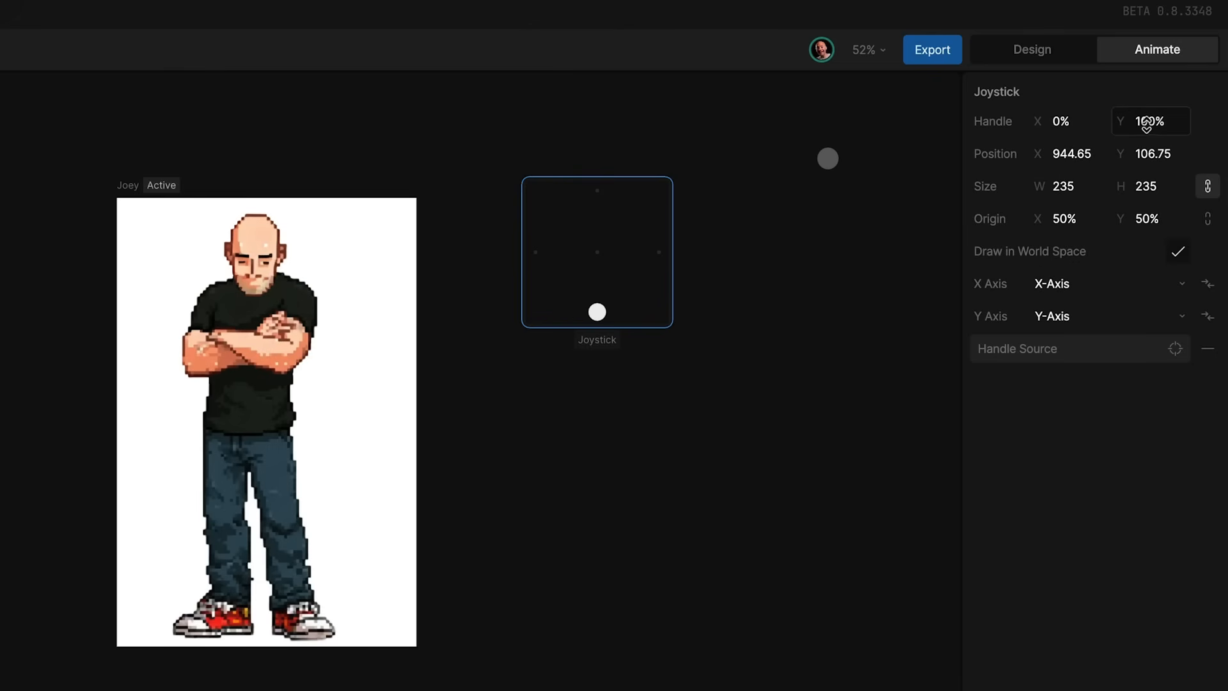
left_click_drag(1150, 115, 1050, 441)
left_click_drag(1064, 124, 922, 86)
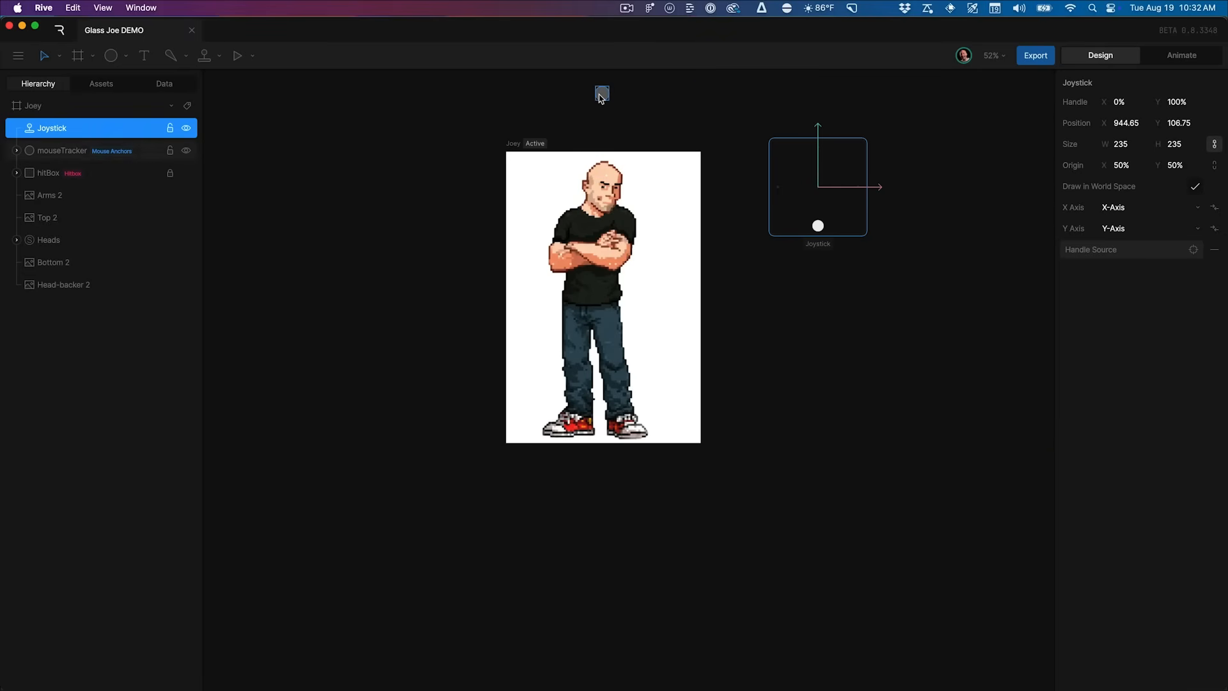
left_click_drag(603, 96, 596, 199)
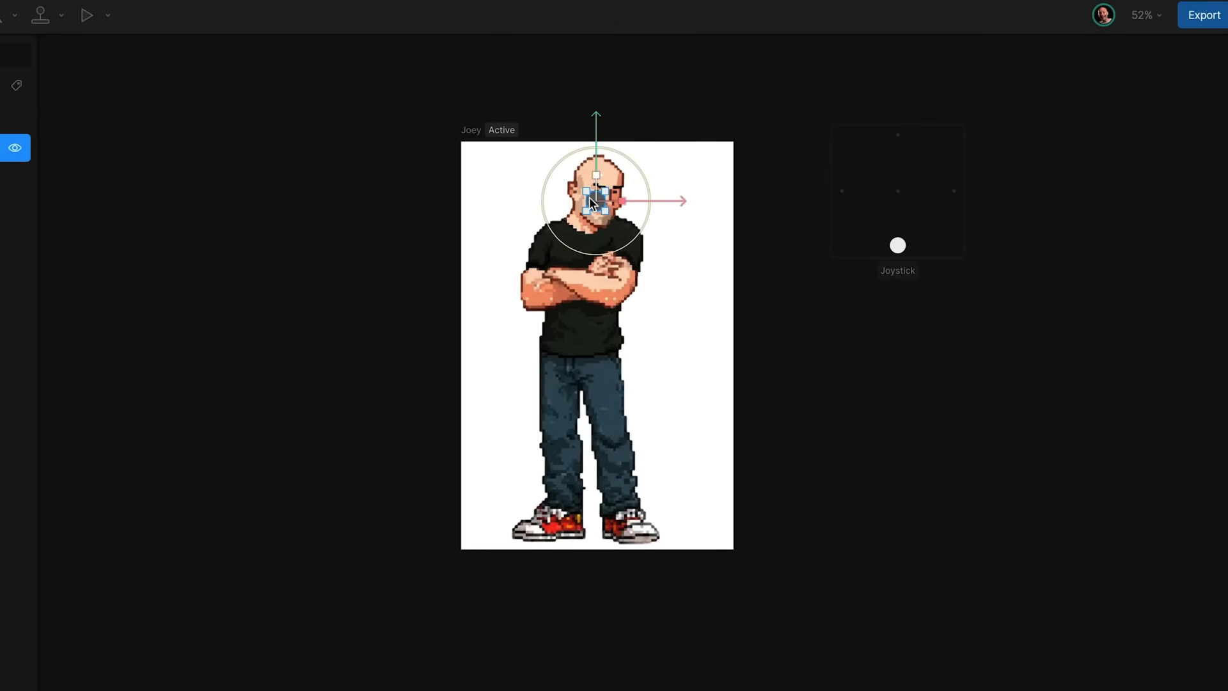
scroll(590, 198, "left", 2)
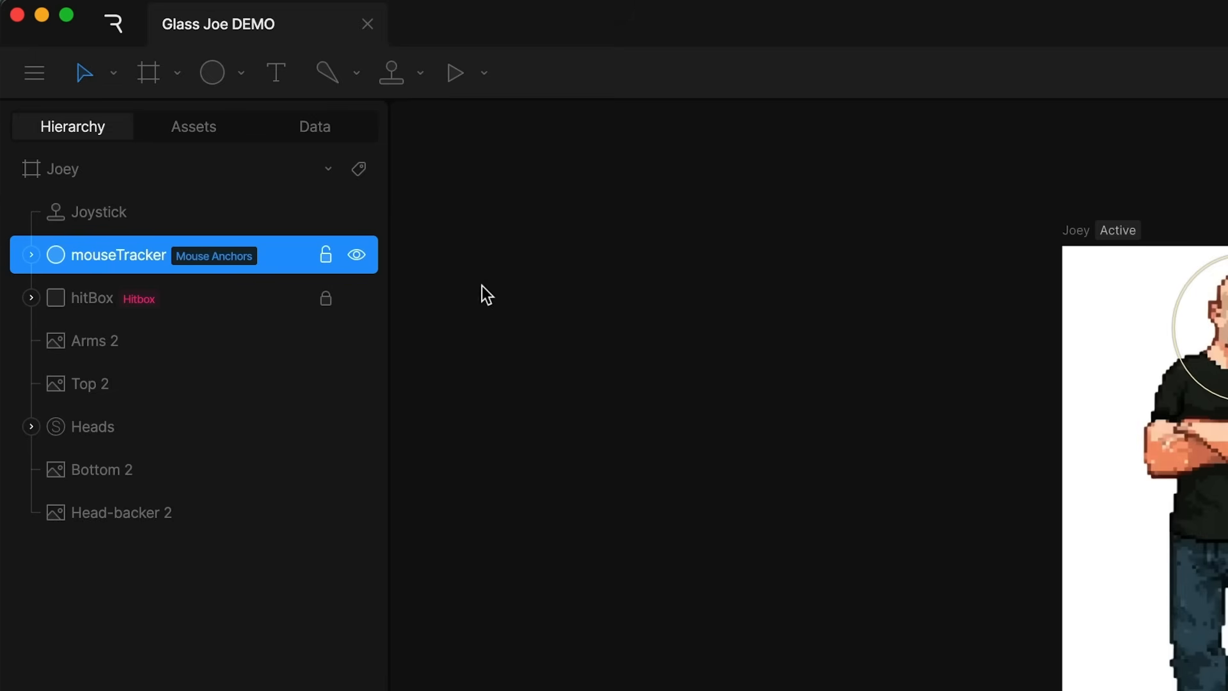
Duplicate mouseTracker and rename the copy mouseOffset
key("super+d")
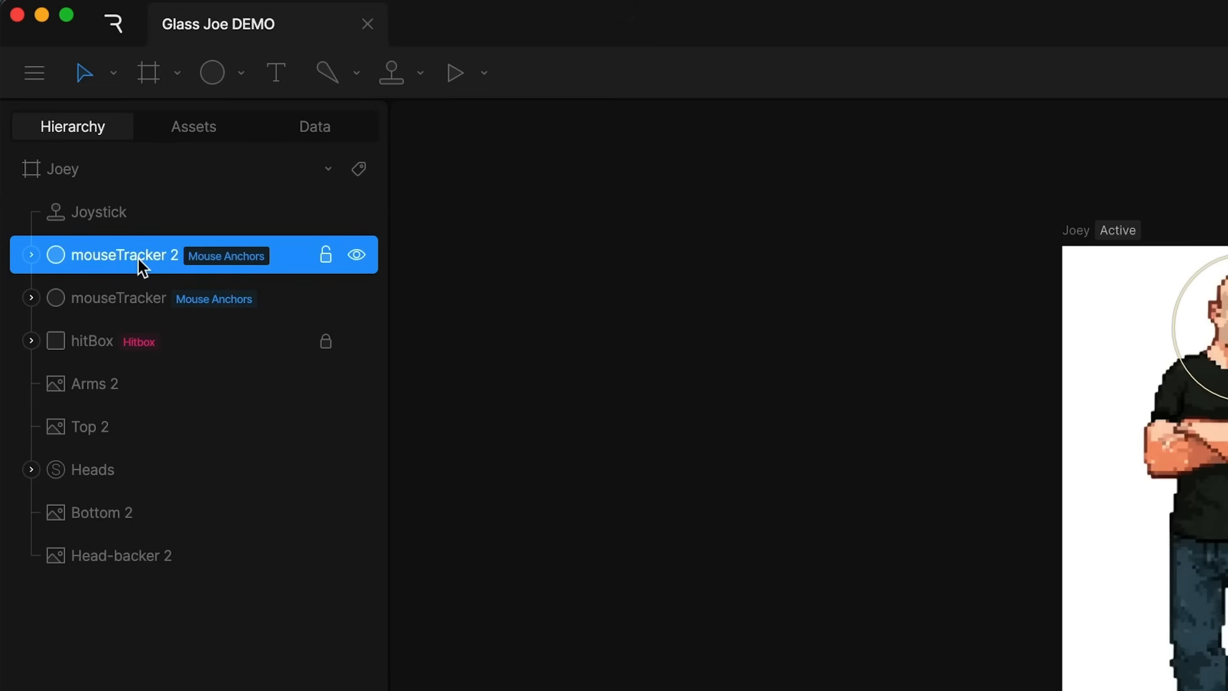
double_click(138, 259)
type("mouseOffset")
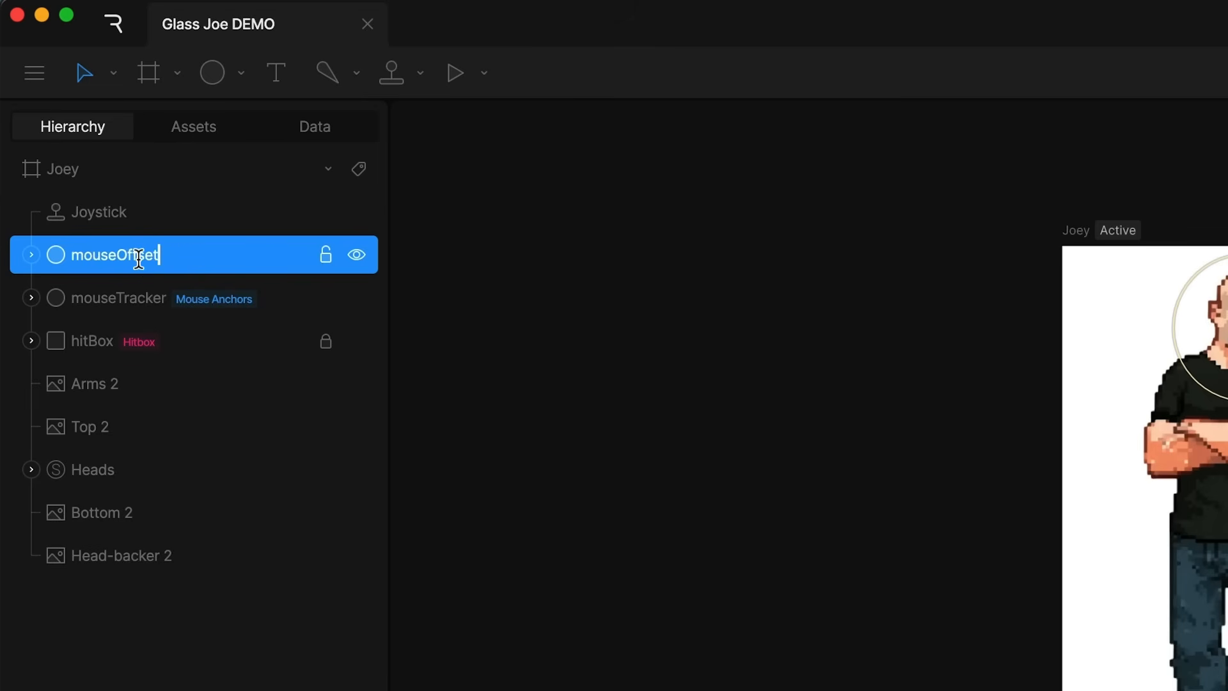
key("Return")
Nest mouseOffset inside mouseTracker and move it to the centre of the joystick
left_click(39, 299)
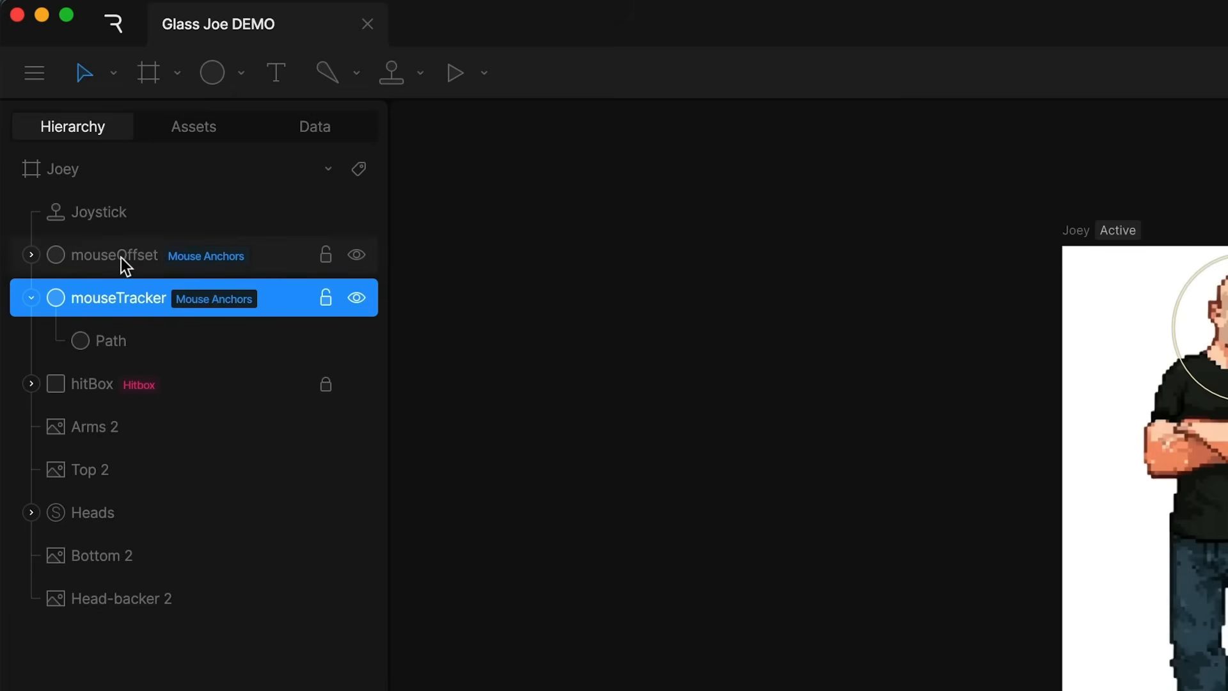
left_click_drag(121, 255, 136, 317)
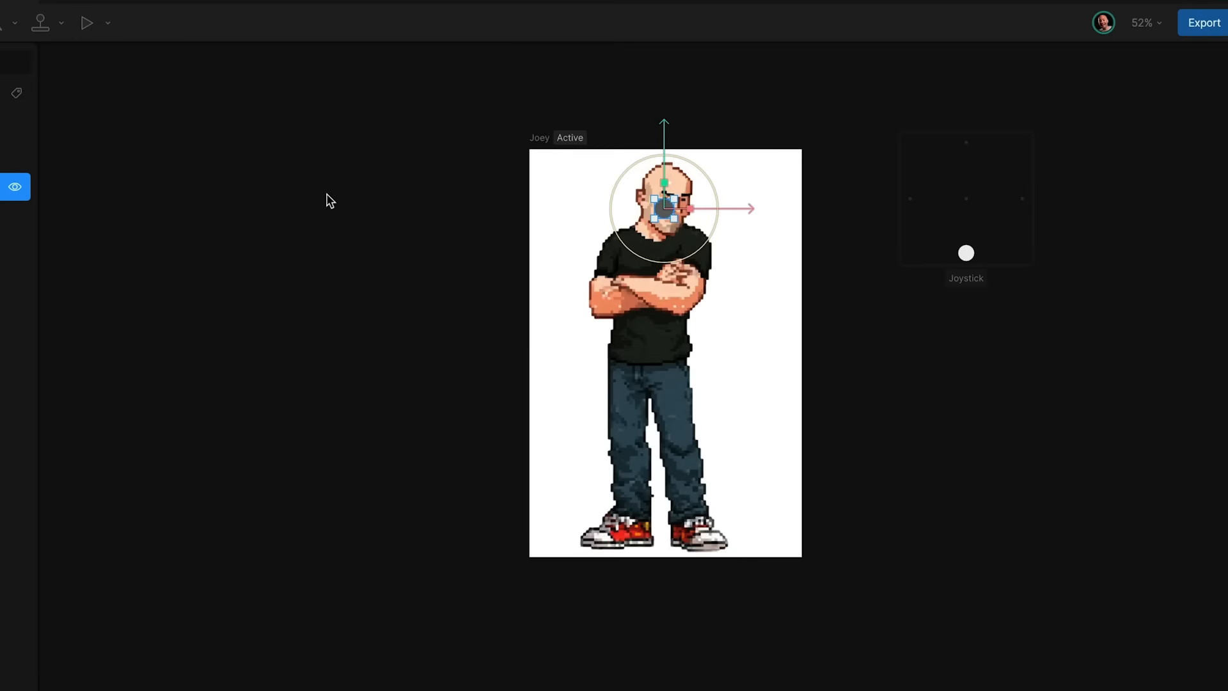
left_click_drag(736, 209, 1046, 217)
left_click_drag(970, 141, 968, 132)
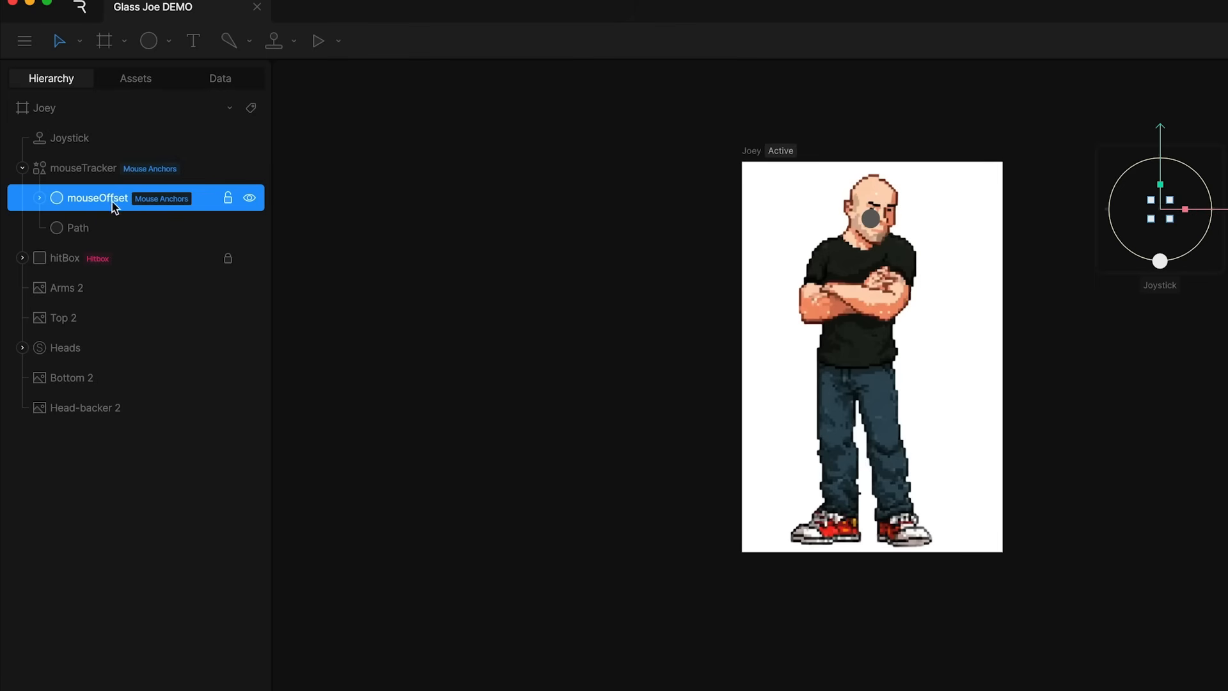
Set the joystick's Handle Source to mouseOffset
left_click(1117, 150)
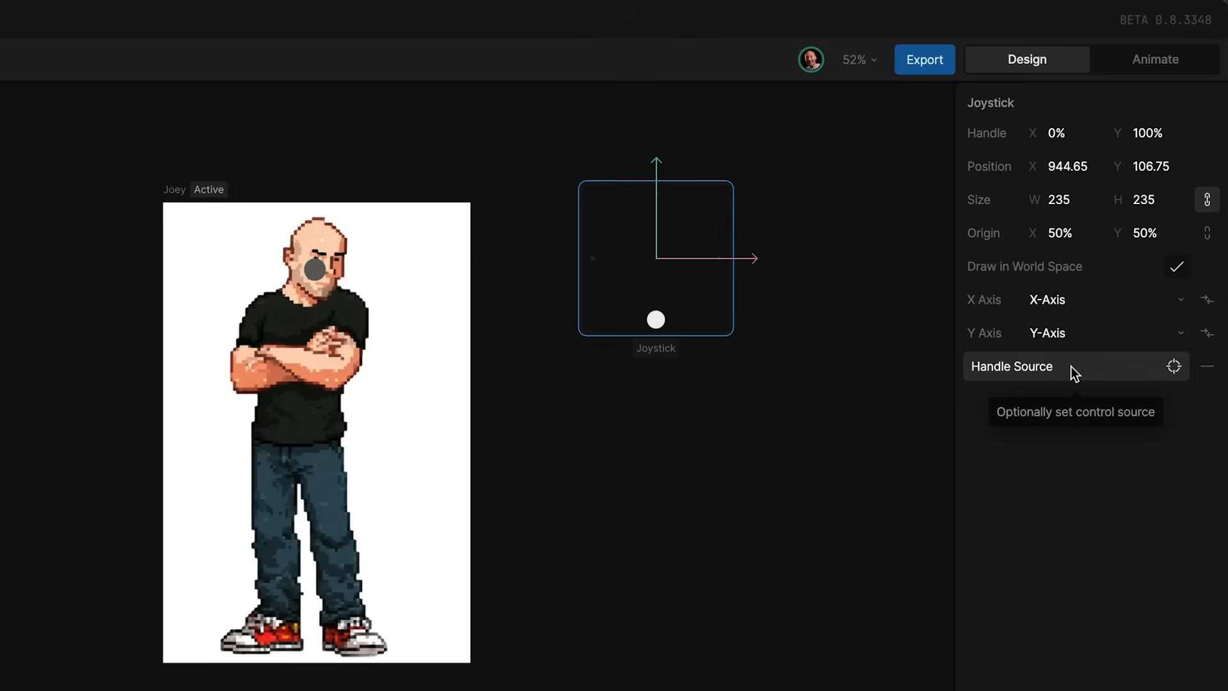
left_click(1073, 367)
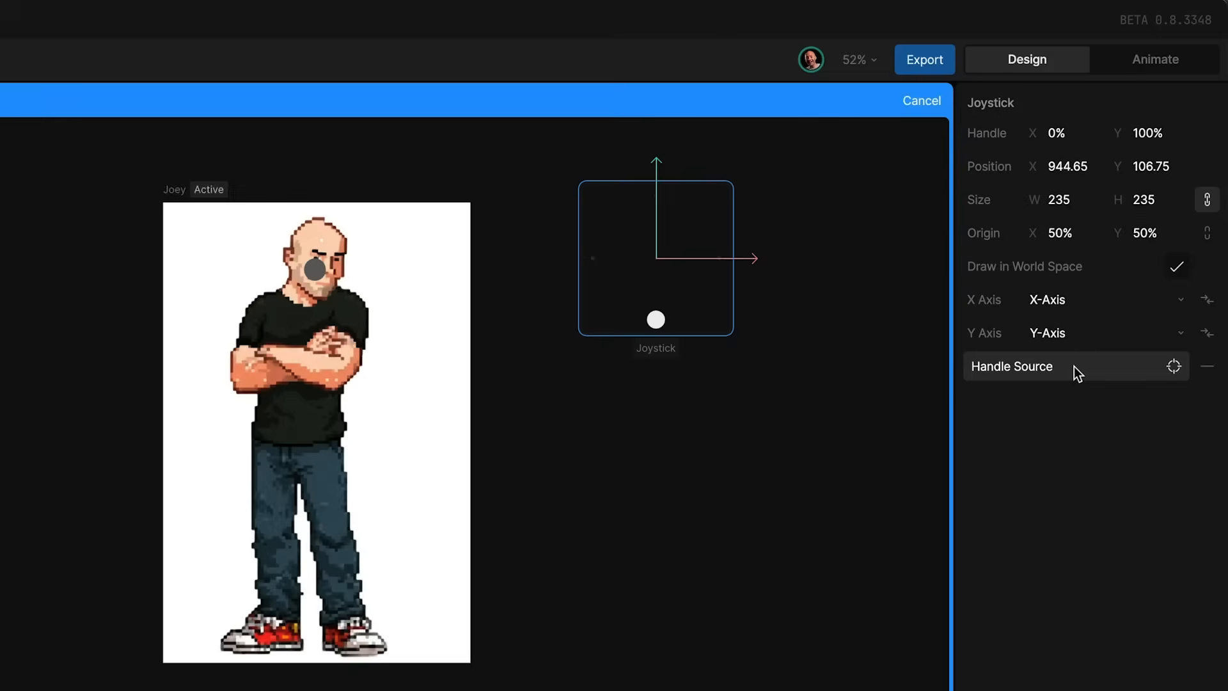
left_click(75, 174)
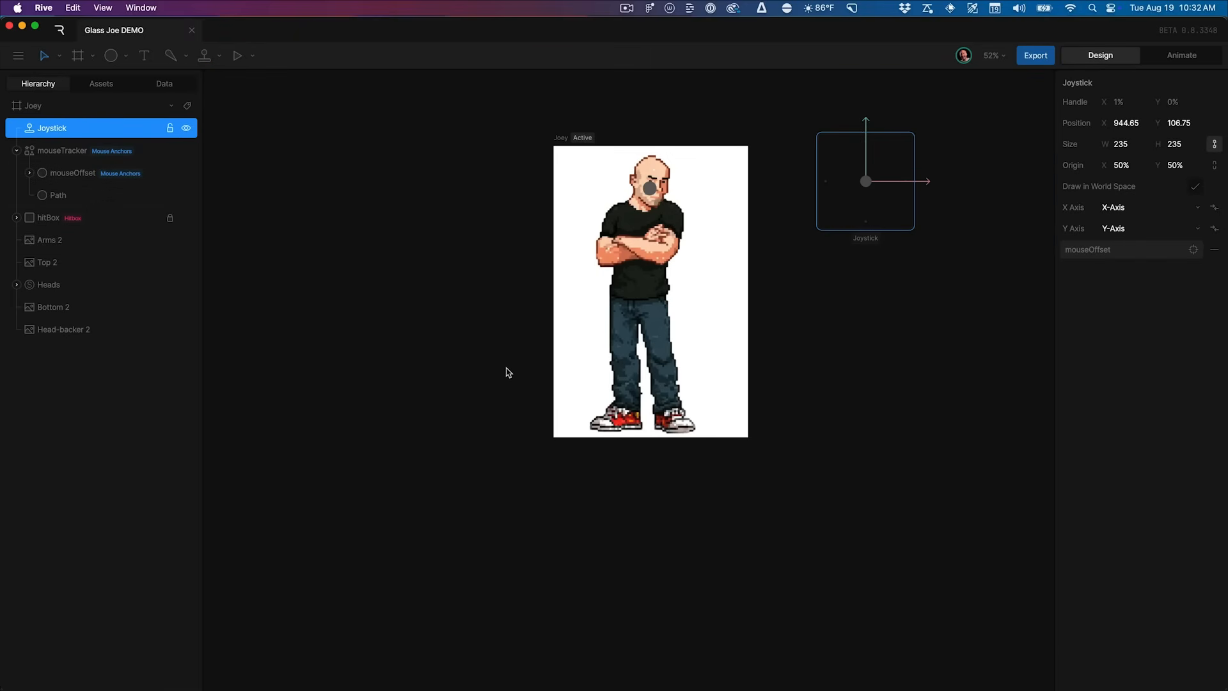
Play State Machine 1 in Animate mode to test the joystick with mouseOffset as its handle source
key("Tab")
key("space")
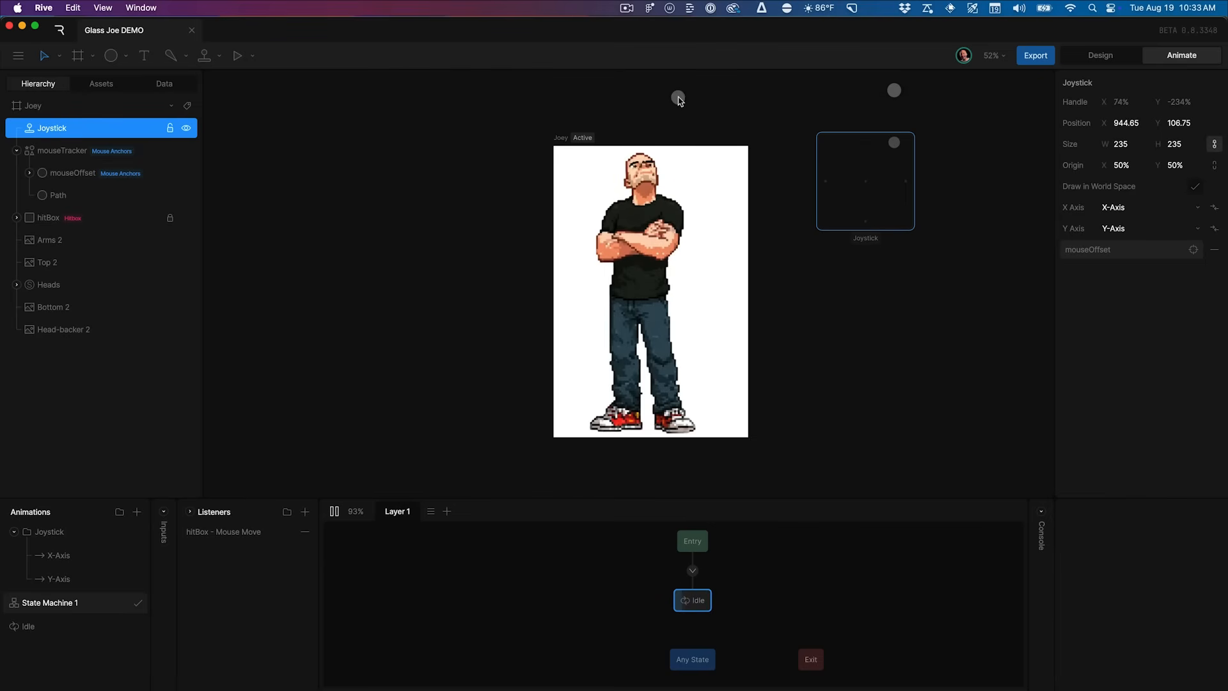
key("space")
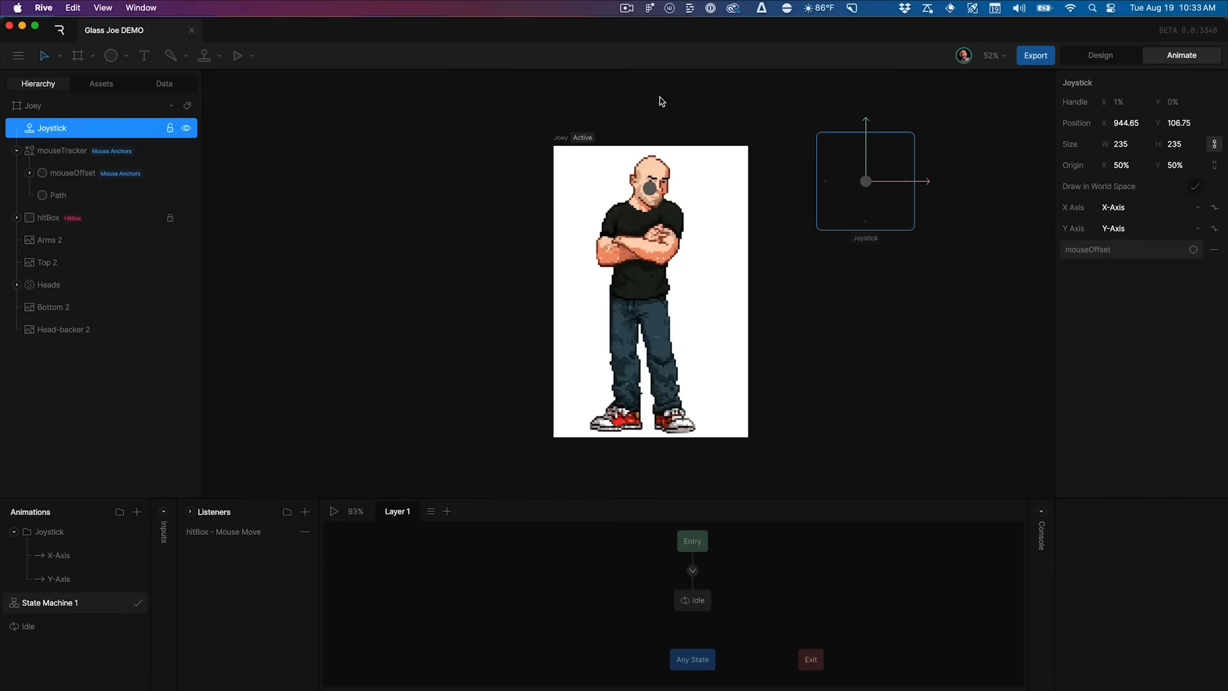
On the X-Axis timeline, set the Up solo's active head to Head-UR at frame 0 and Head-UL at 1 second
left_click(84, 559)
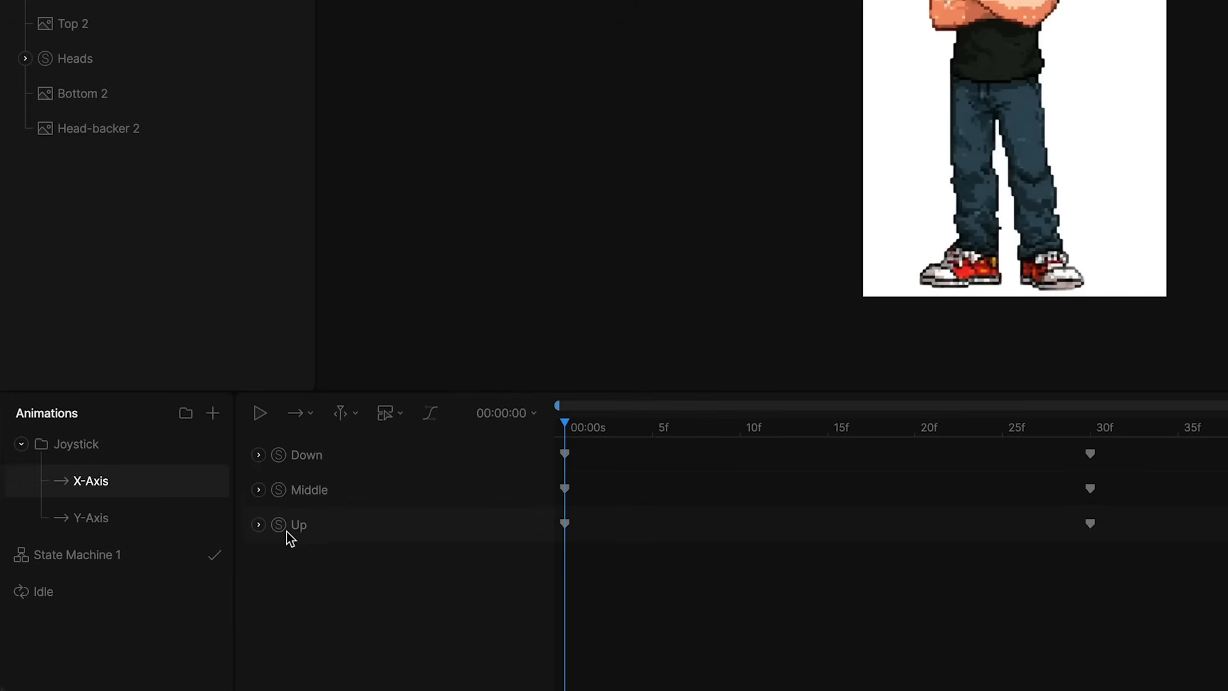
left_click(259, 525)
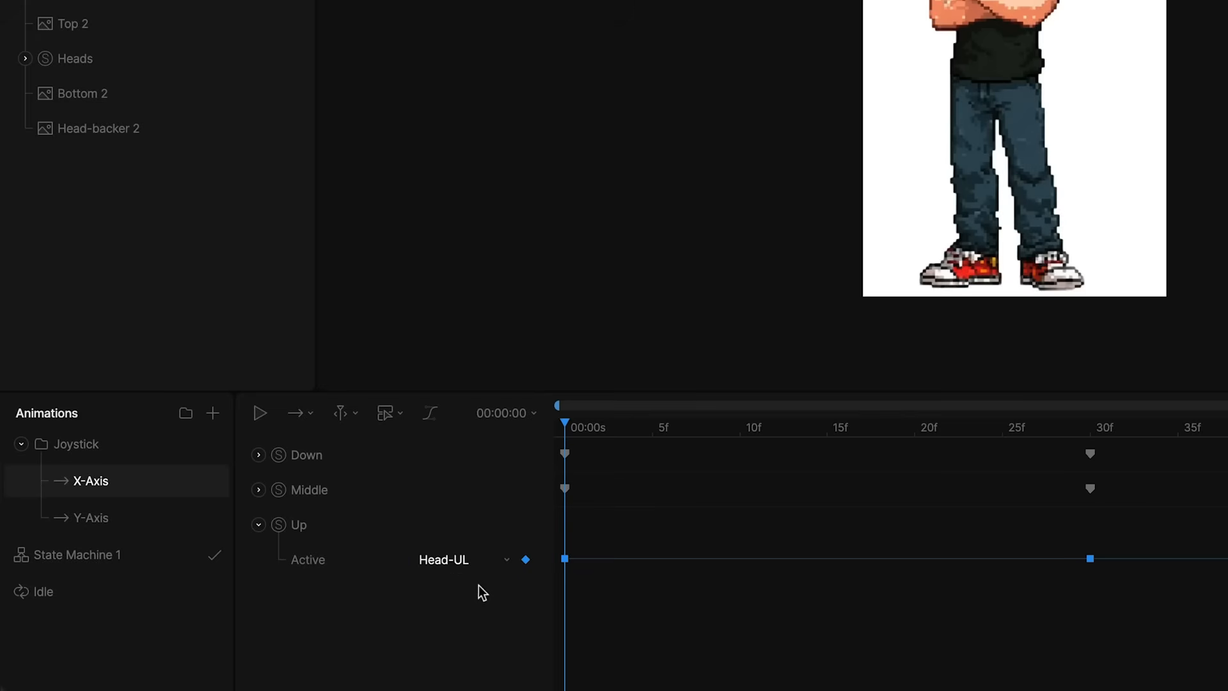
left_click(498, 563)
left_click(485, 623)
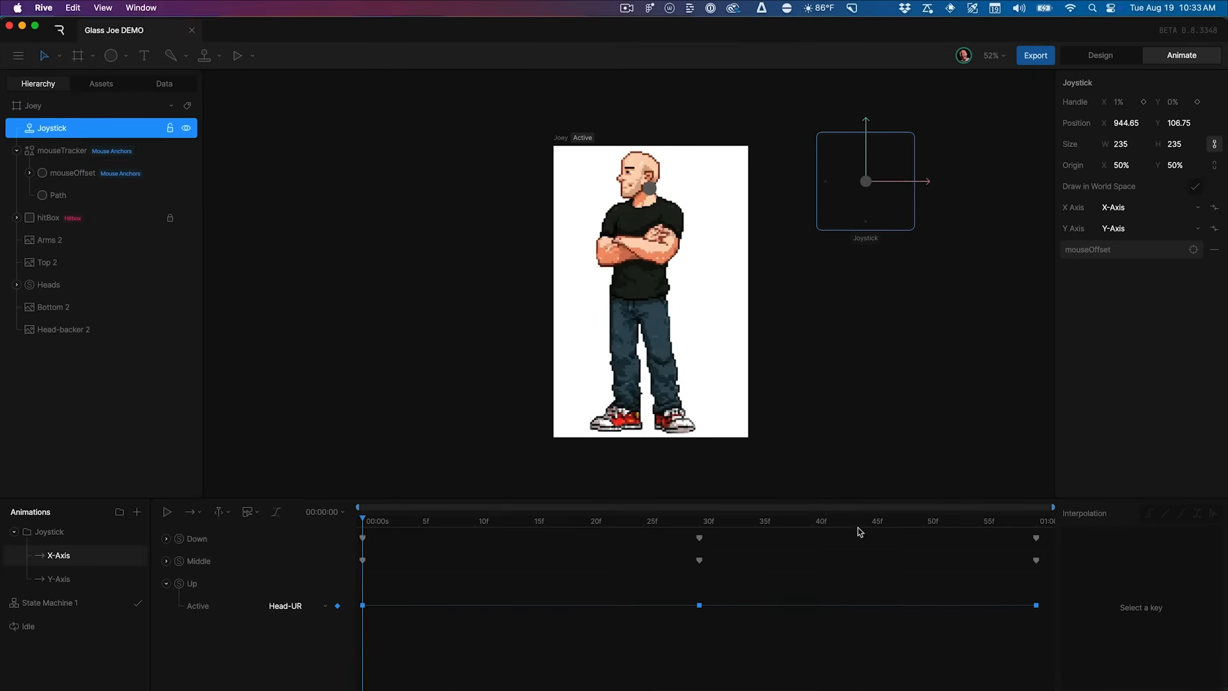
left_click(307, 606)
left_click(310, 664)
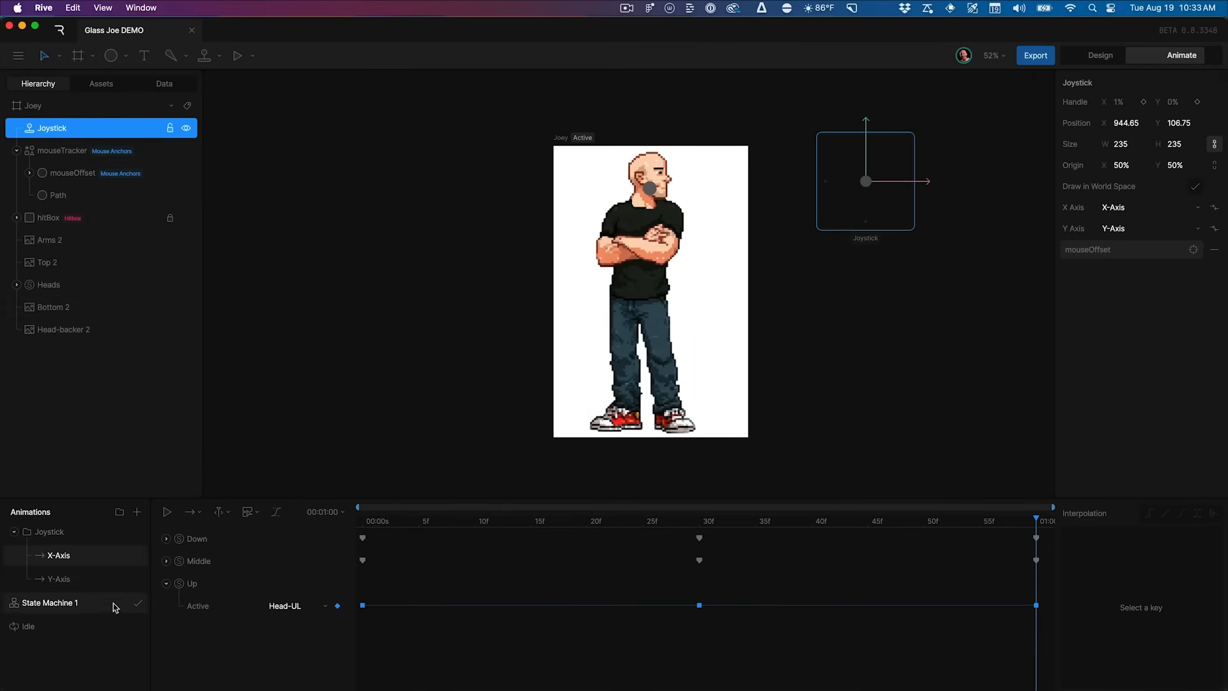
Play State Machine 1 to test the head directions after swapping the upward-looking heads
left_click(57, 602)
left_click(334, 511)
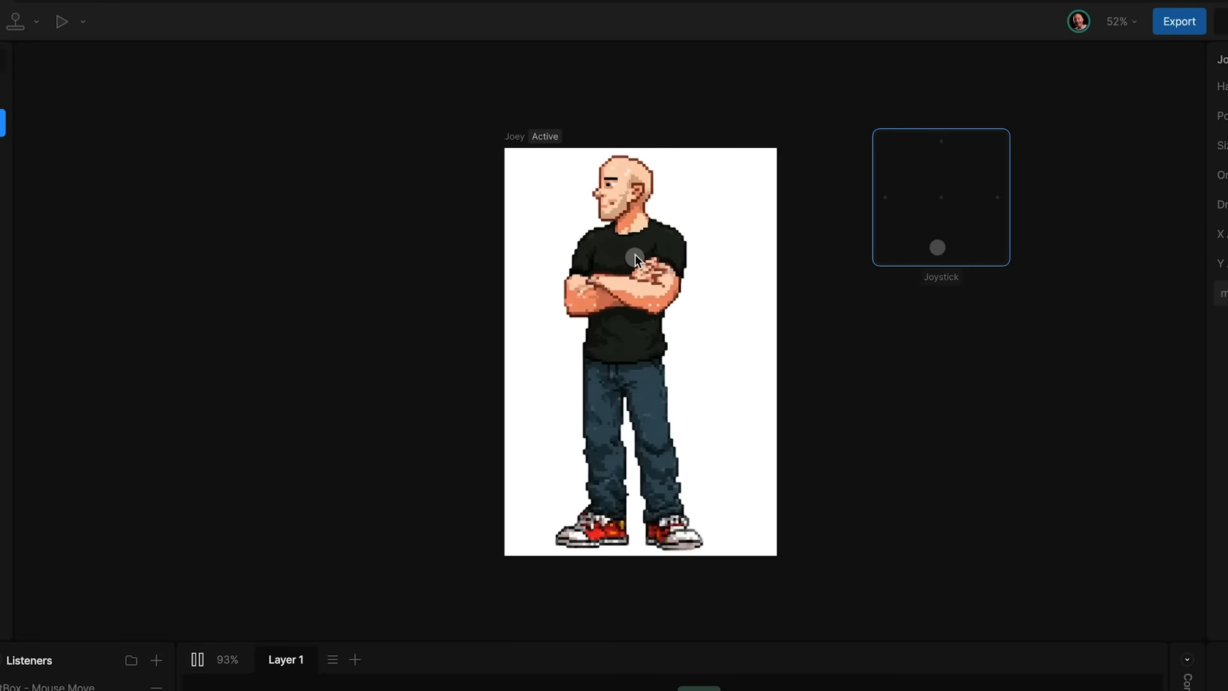
key("space")
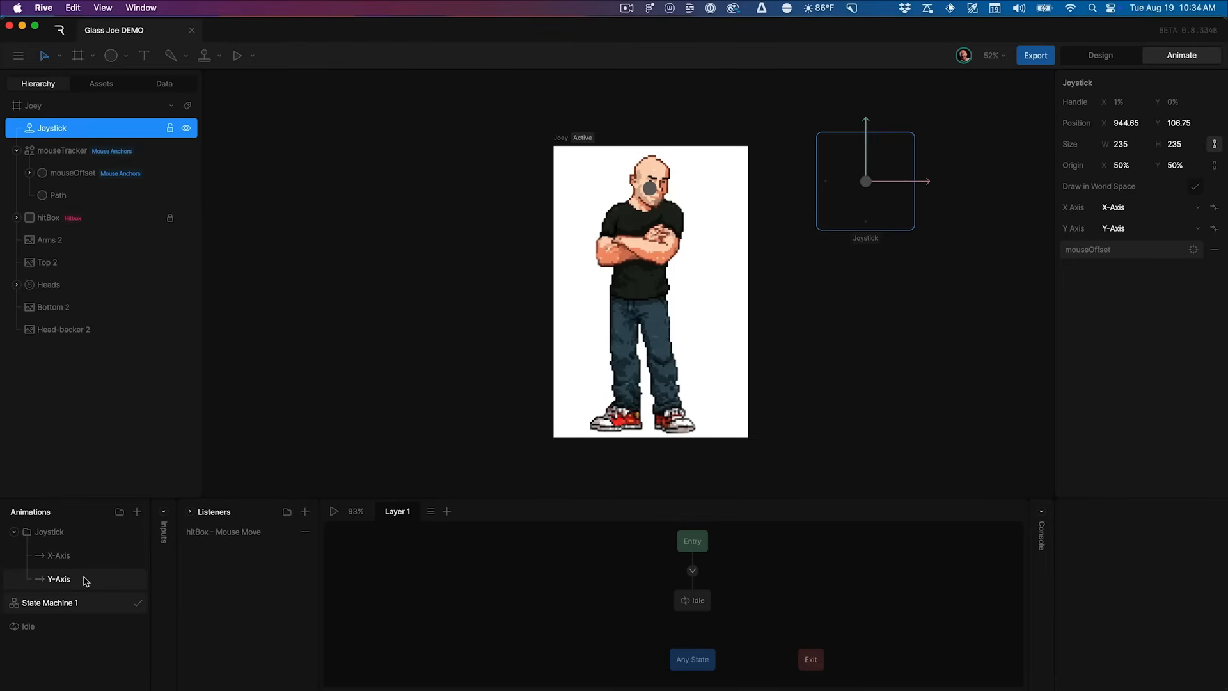
On the Y-Axis timeline, move the Heads solo's Middle key to frame 12 and place another Active key at frame 48
left_click(85, 580)
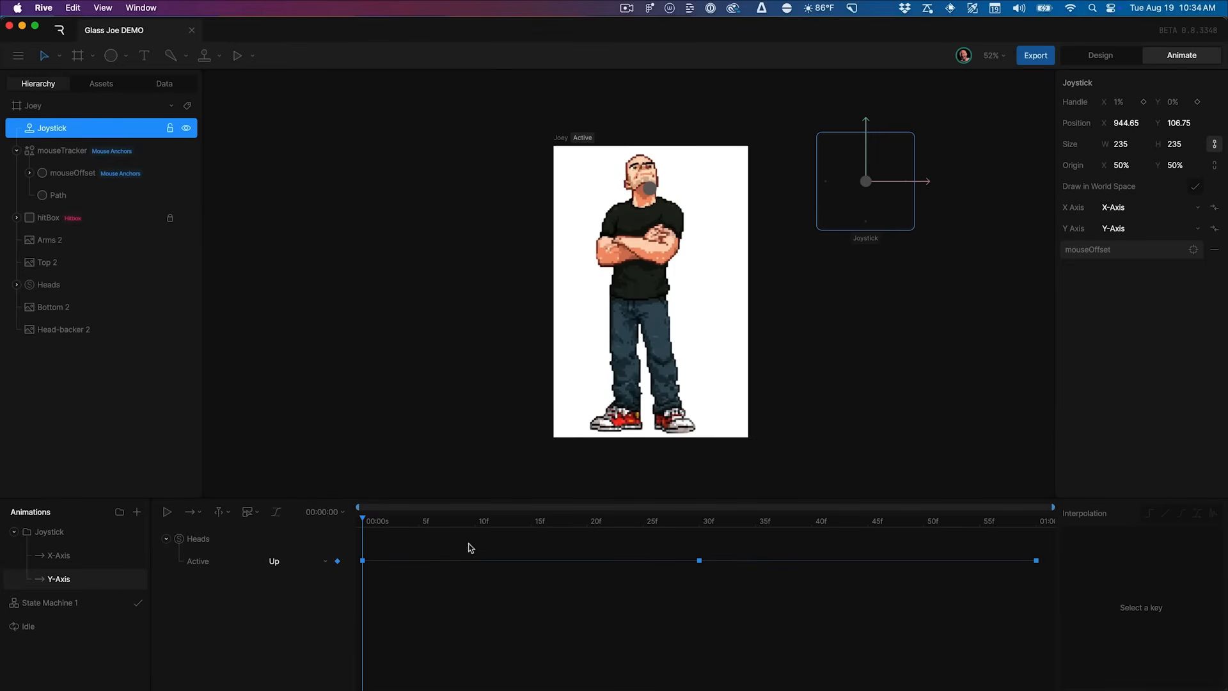
left_click(79, 581)
left_click_drag(398, 524, 702, 531)
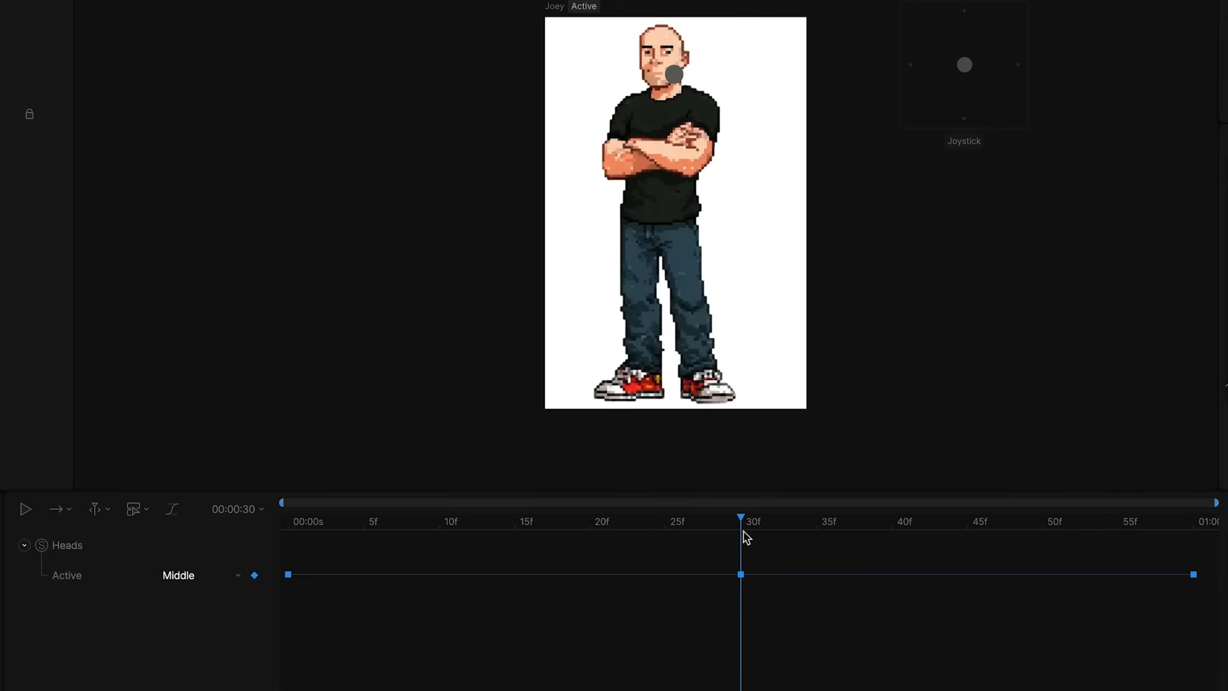
left_click(742, 576)
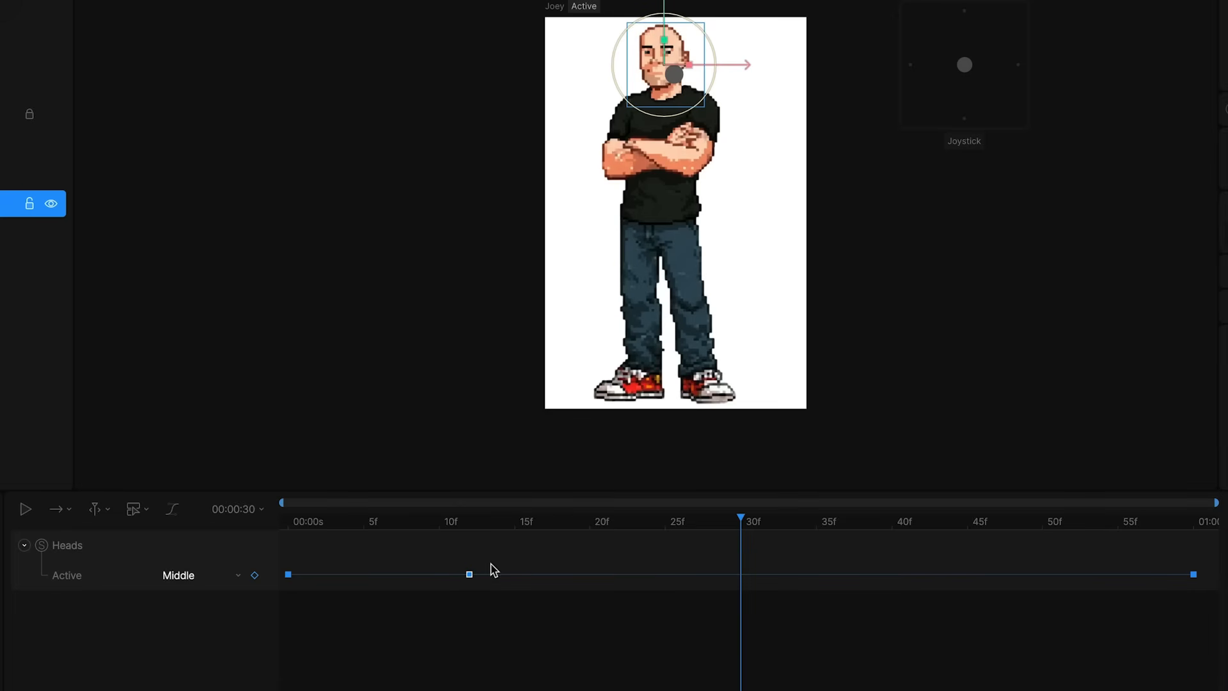
left_click_drag(742, 575, 787, 575)
left_click_drag(1011, 584, 1007, 583)
left_click_drag(437, 521, 665, 566)
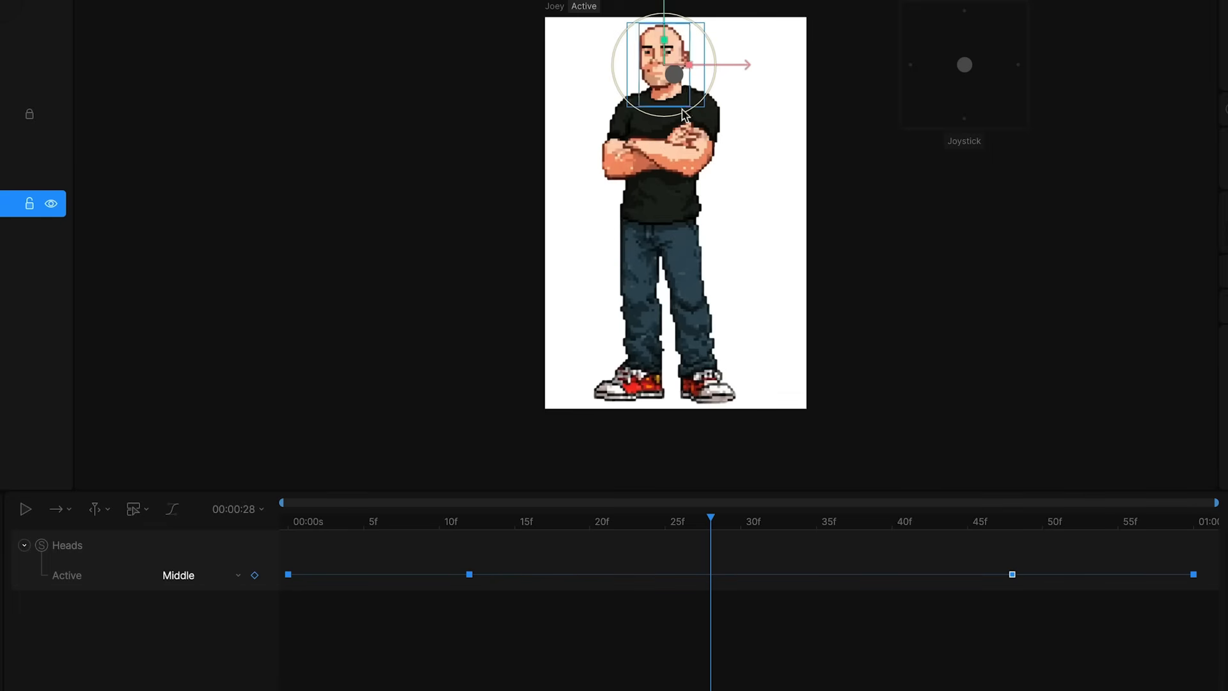
Play State Machine 1 to test the retimed Y-Axis keys and review the keys on the X-Axis timeline
left_click(82, 604)
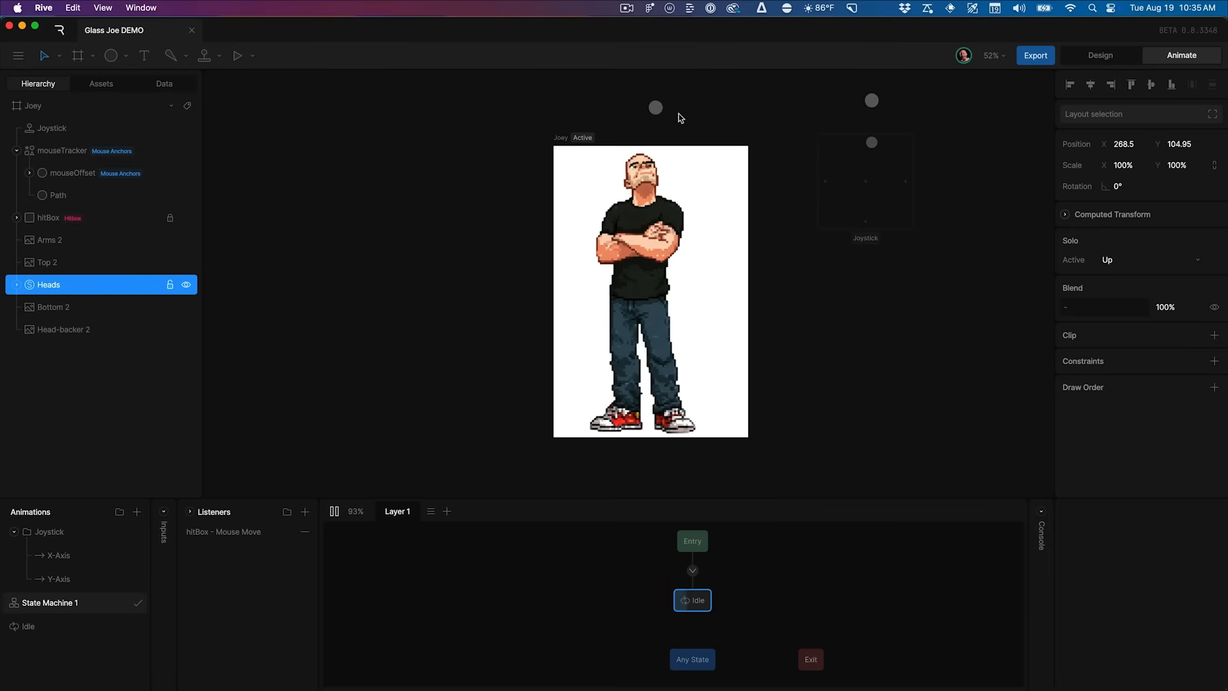
key("space")
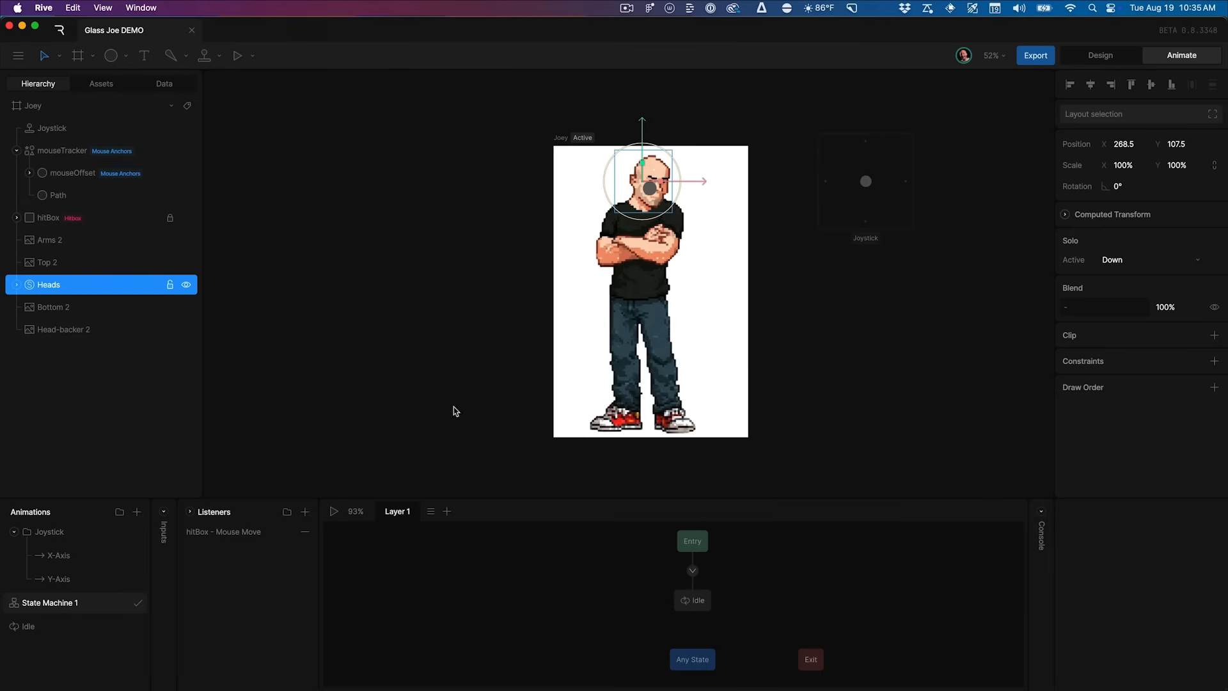
left_click(81, 557)
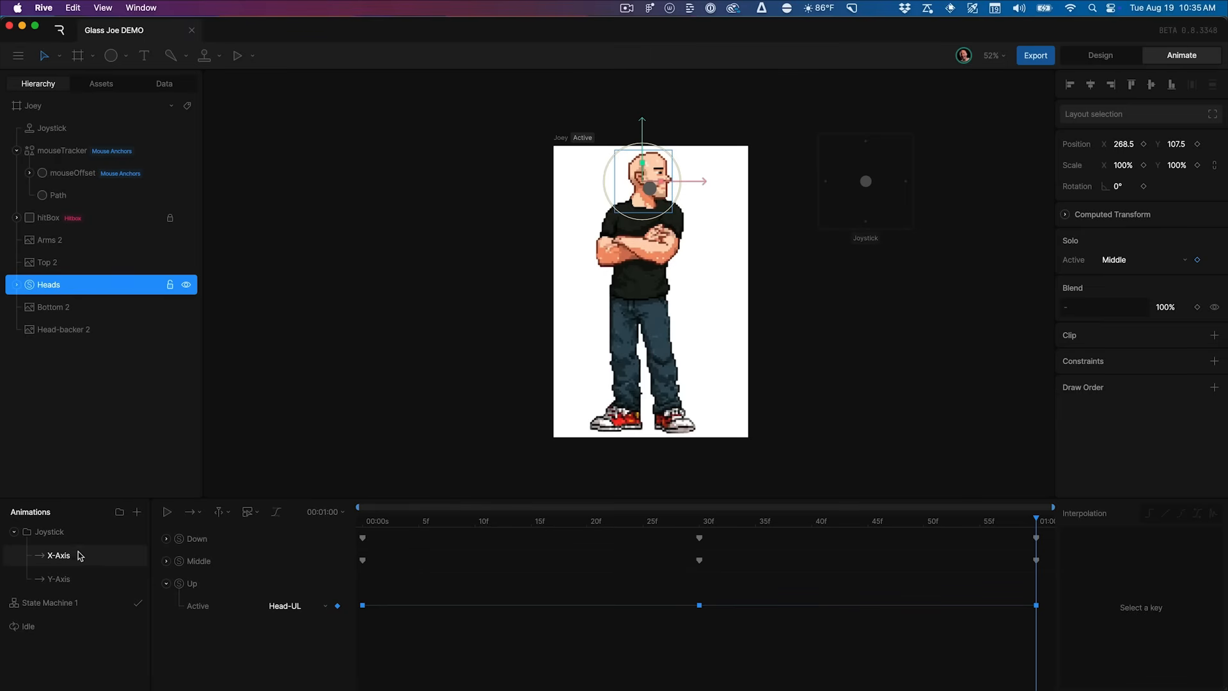
left_click(127, 607)
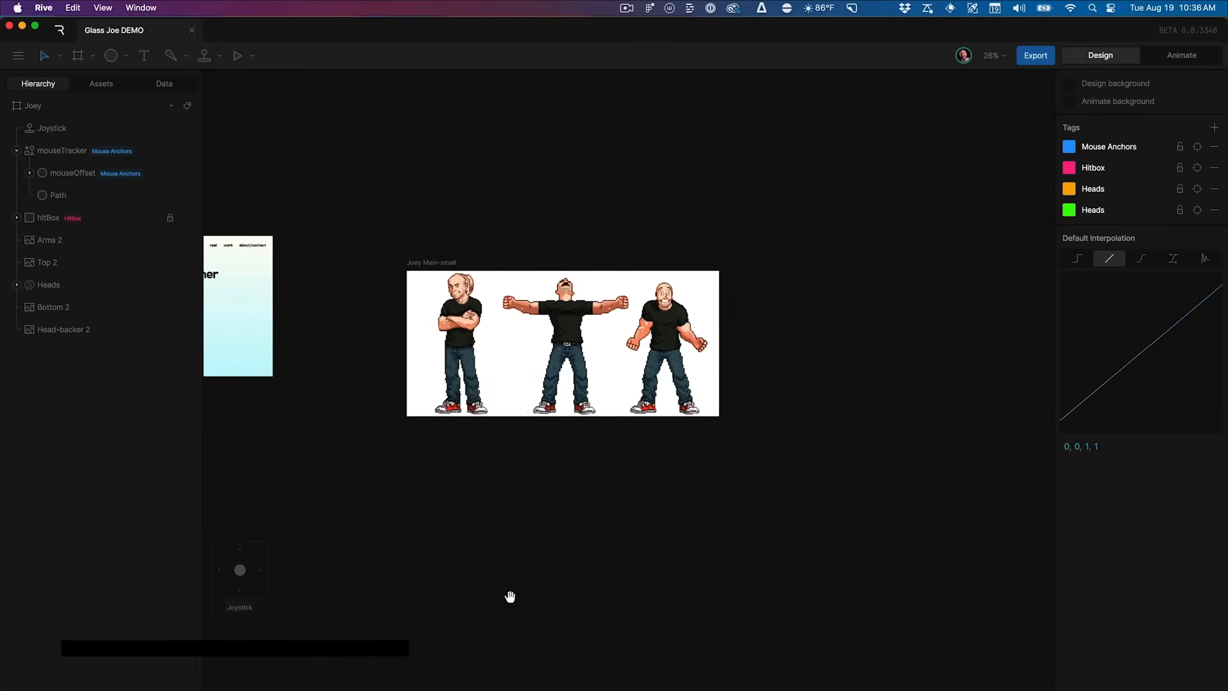
Copy the GutPunch and Face Punch images from the Joey Main-small artboard to the top of the Joey artboard's hierarchy
left_click_drag(510, 597, 517, 597)
key("super+equal")
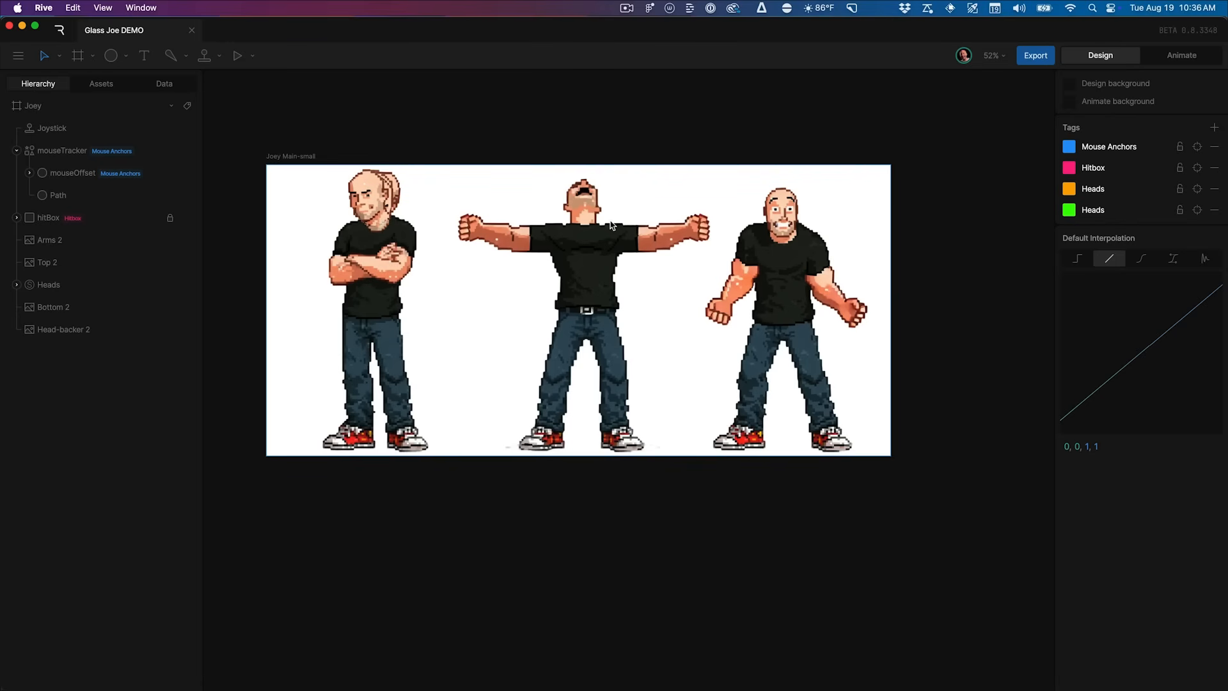
left_click(584, 244)
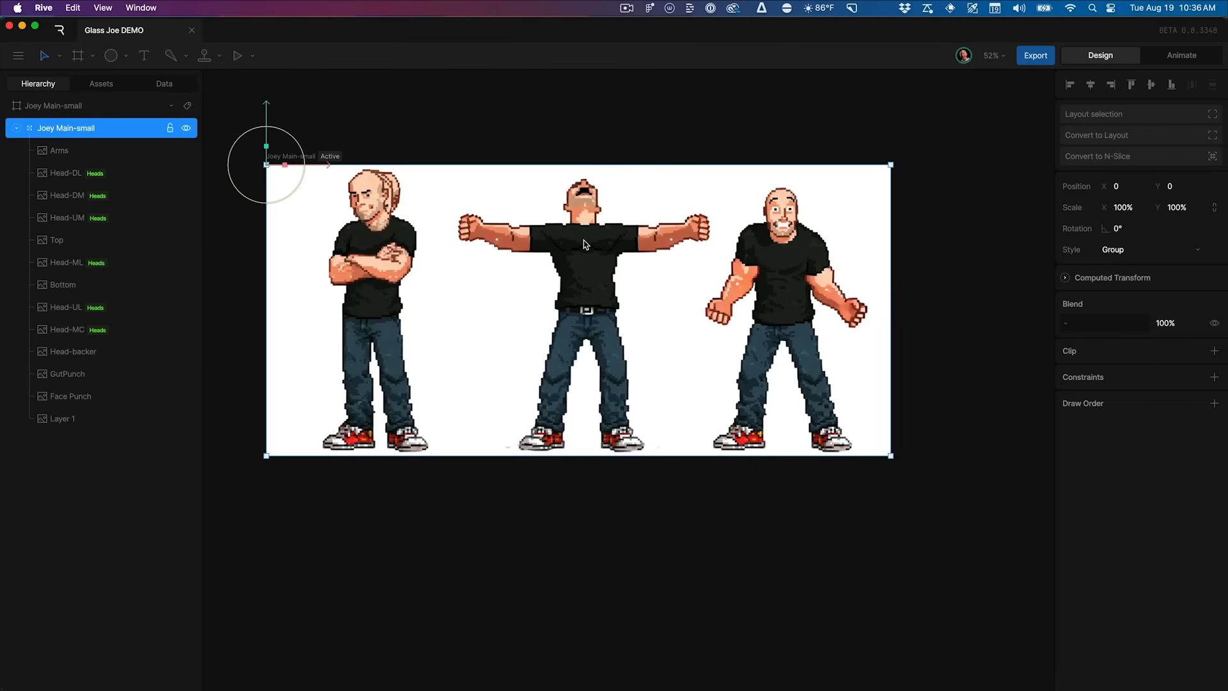
left_click(121, 377)
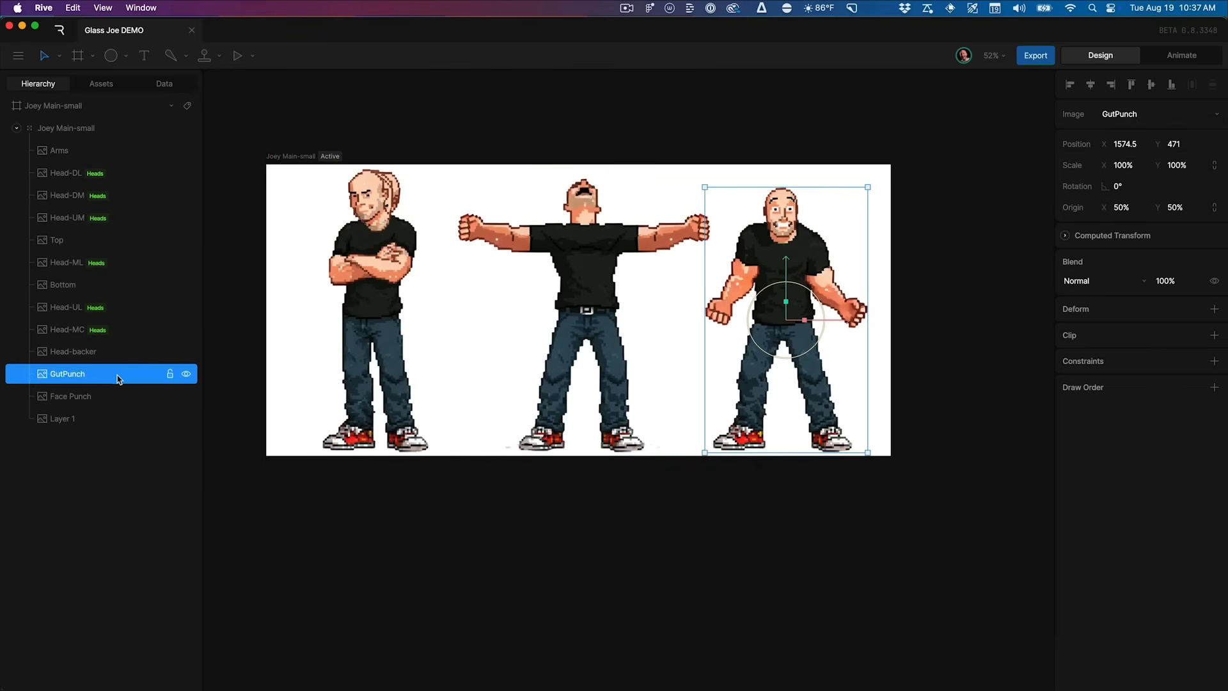
left_click(105, 397, "shift")
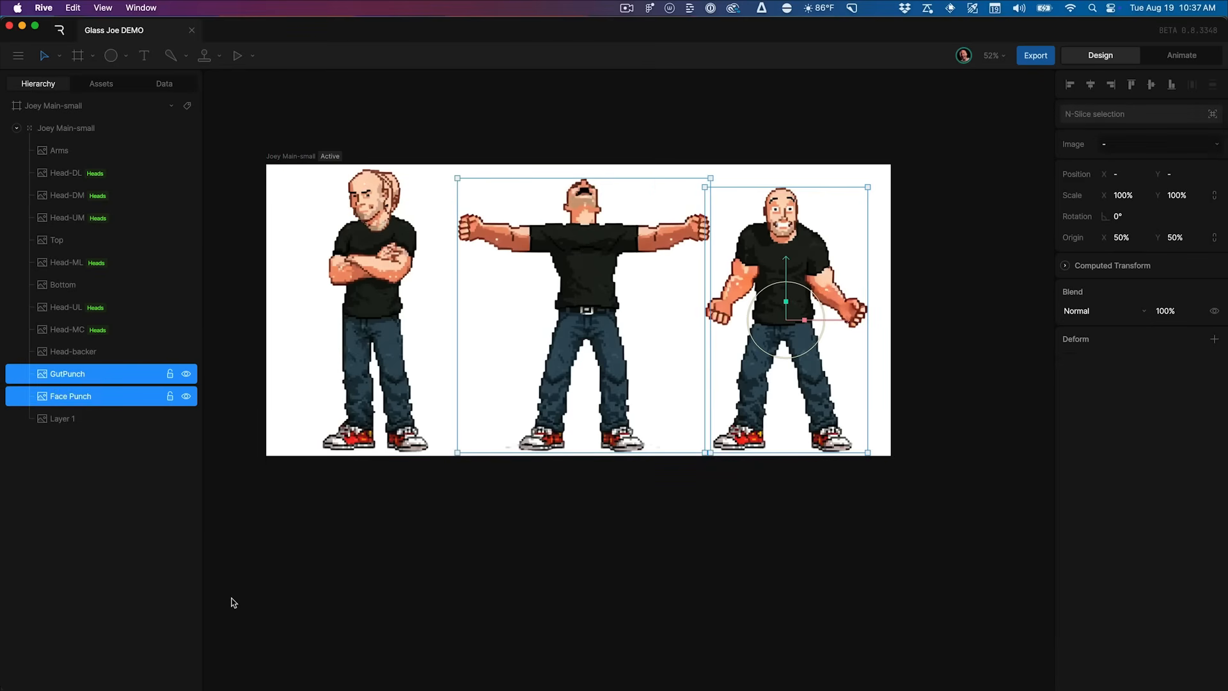
left_click(264, 583)
scroll(697, 466, "down", 10)
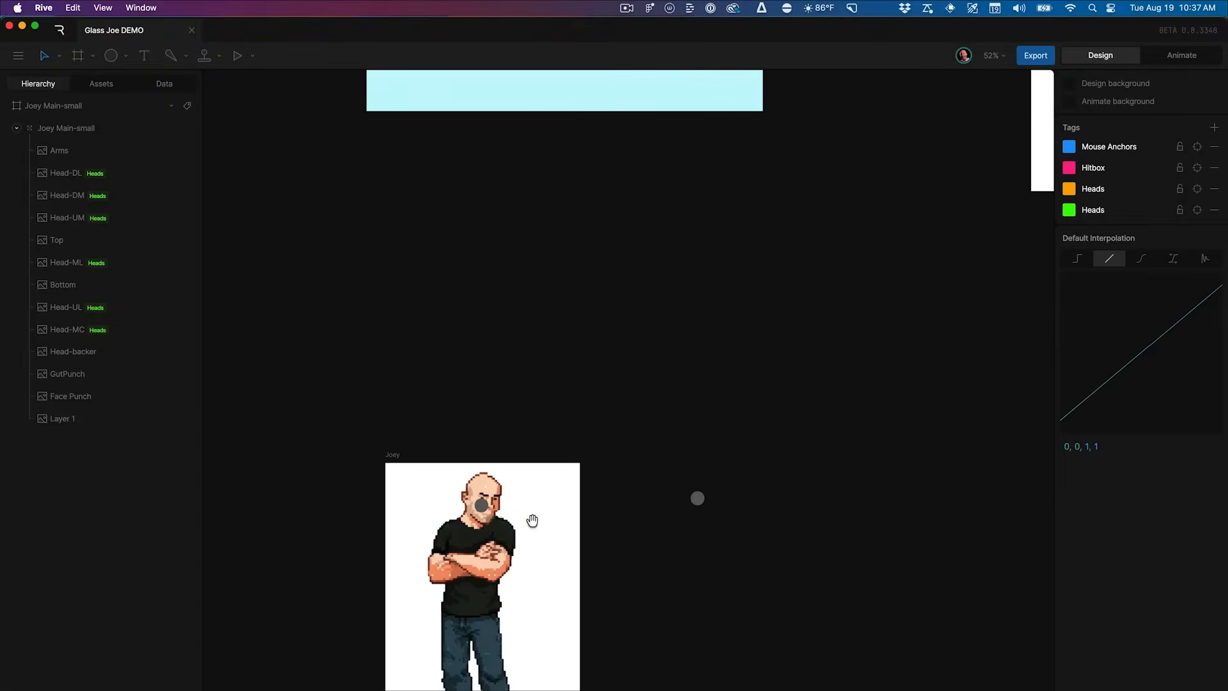
left_click(527, 210)
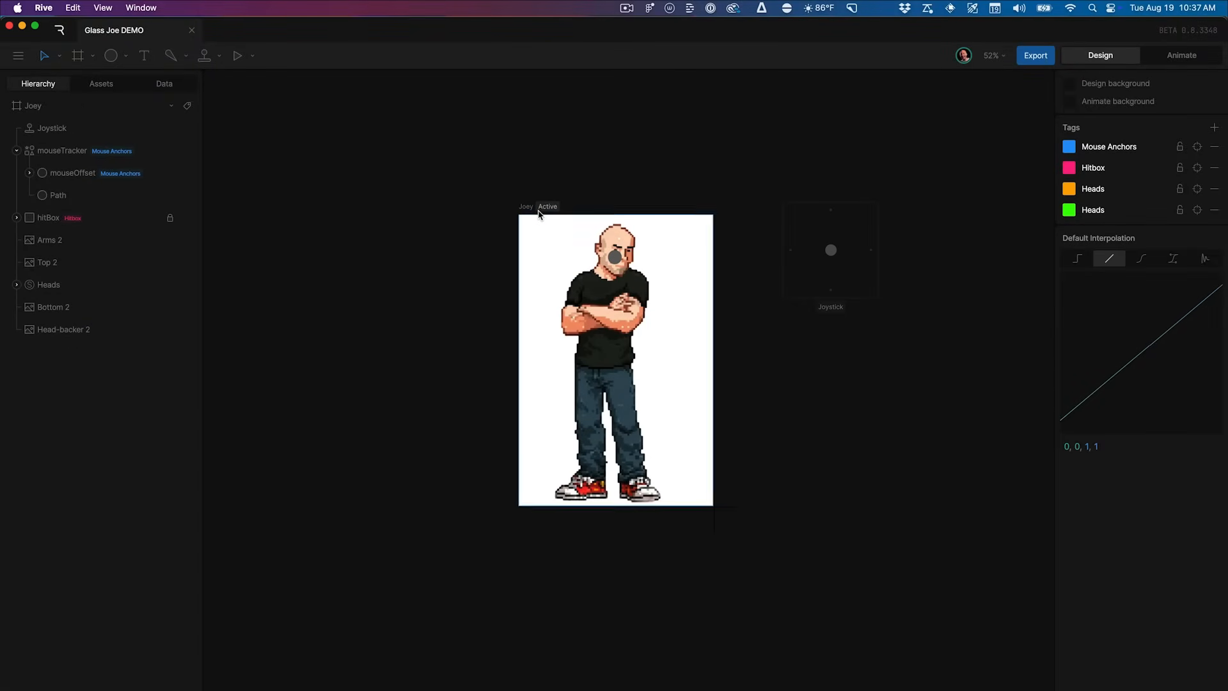
left_click_drag(86, 352, 93, 125)
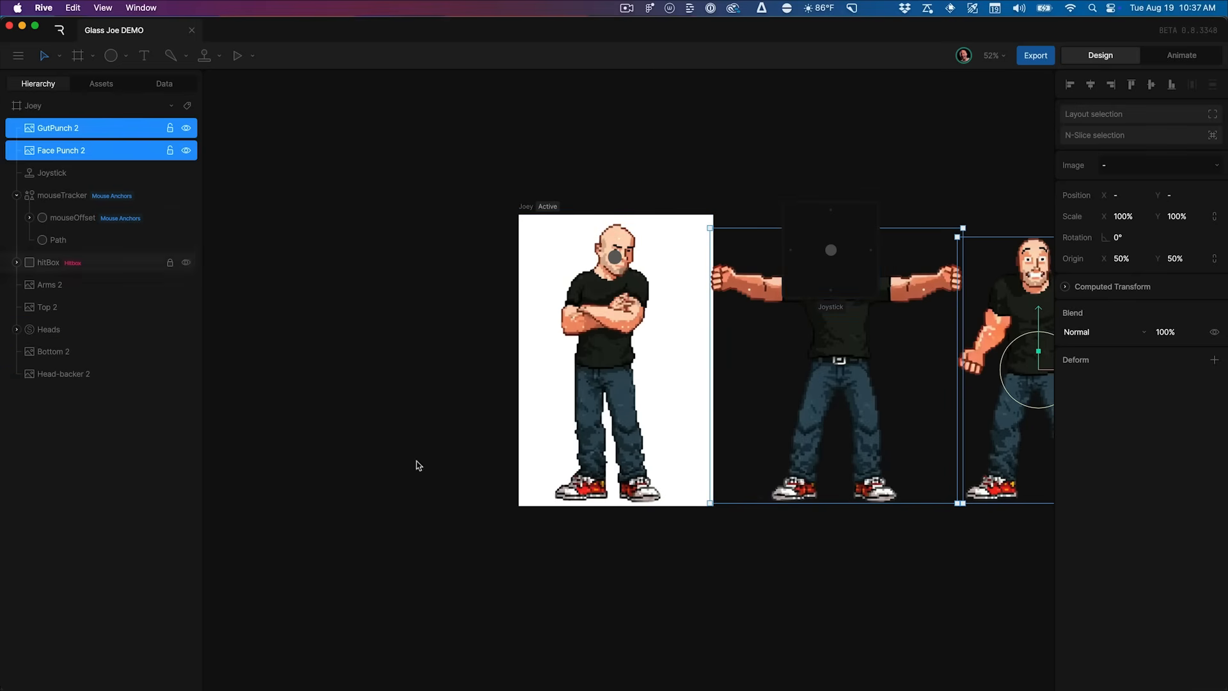
Move the Face Punch image onto the Joey artboard, over the standing figure
left_click(813, 626)
left_click_drag(851, 404, 626, 408)
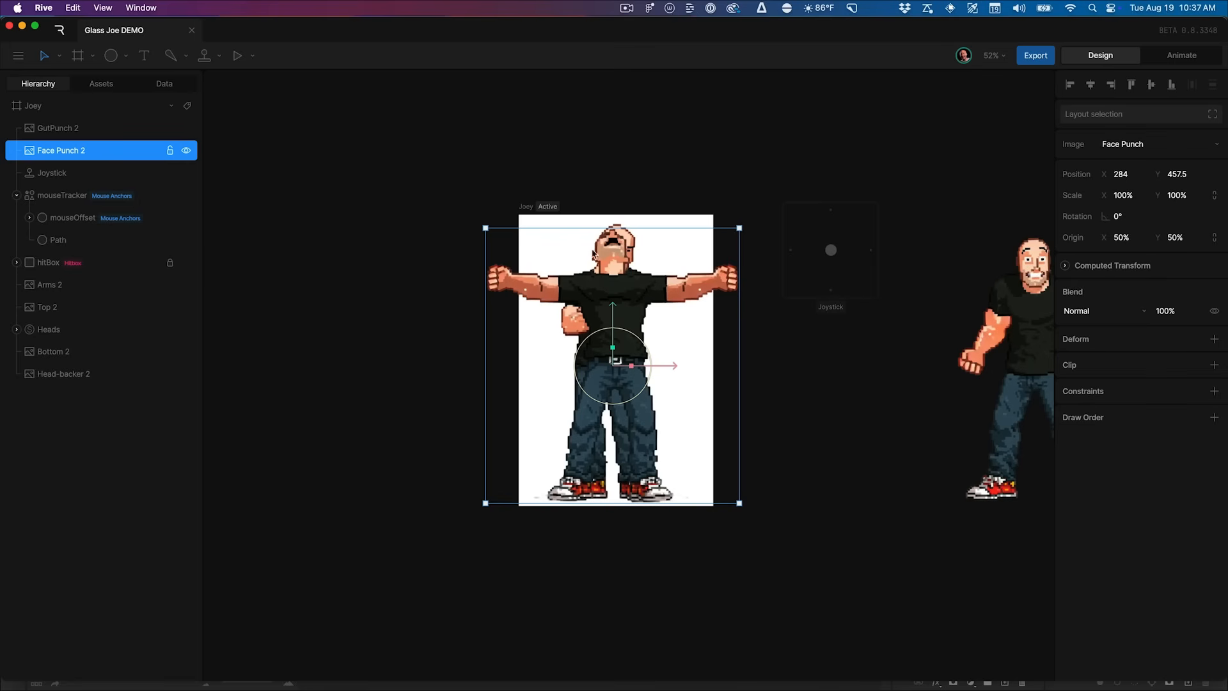
Enable clipping on the Joey artboard and disable it again
left_click(521, 182)
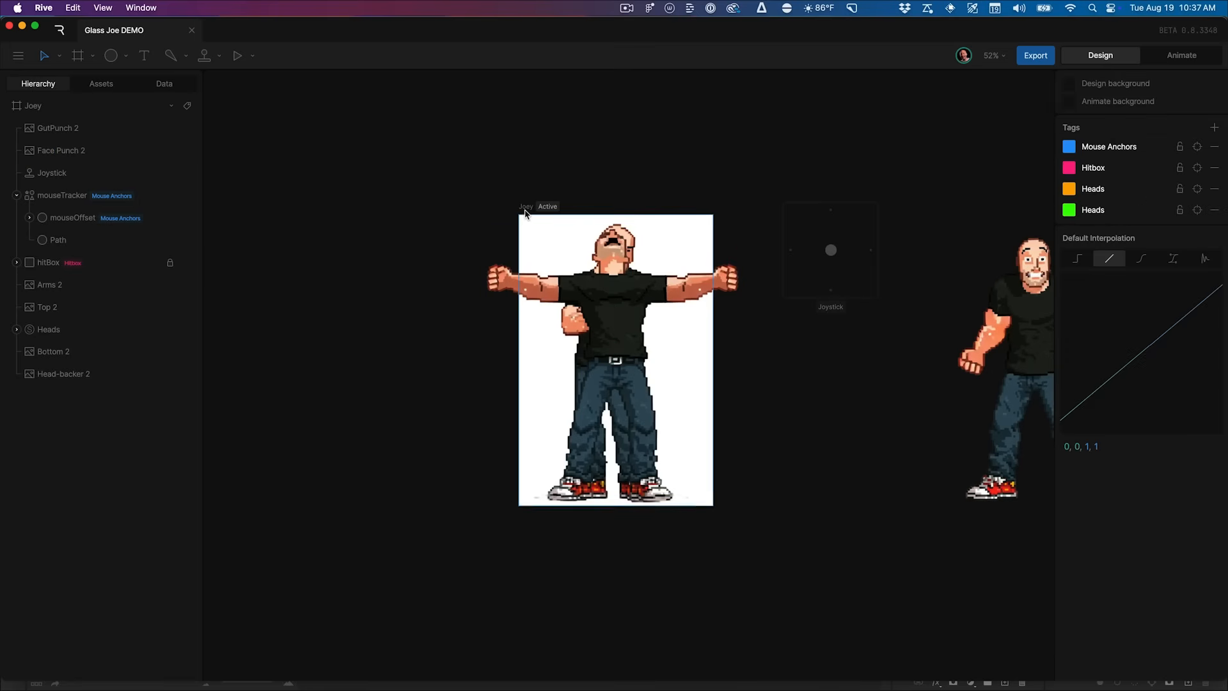
left_click(525, 211)
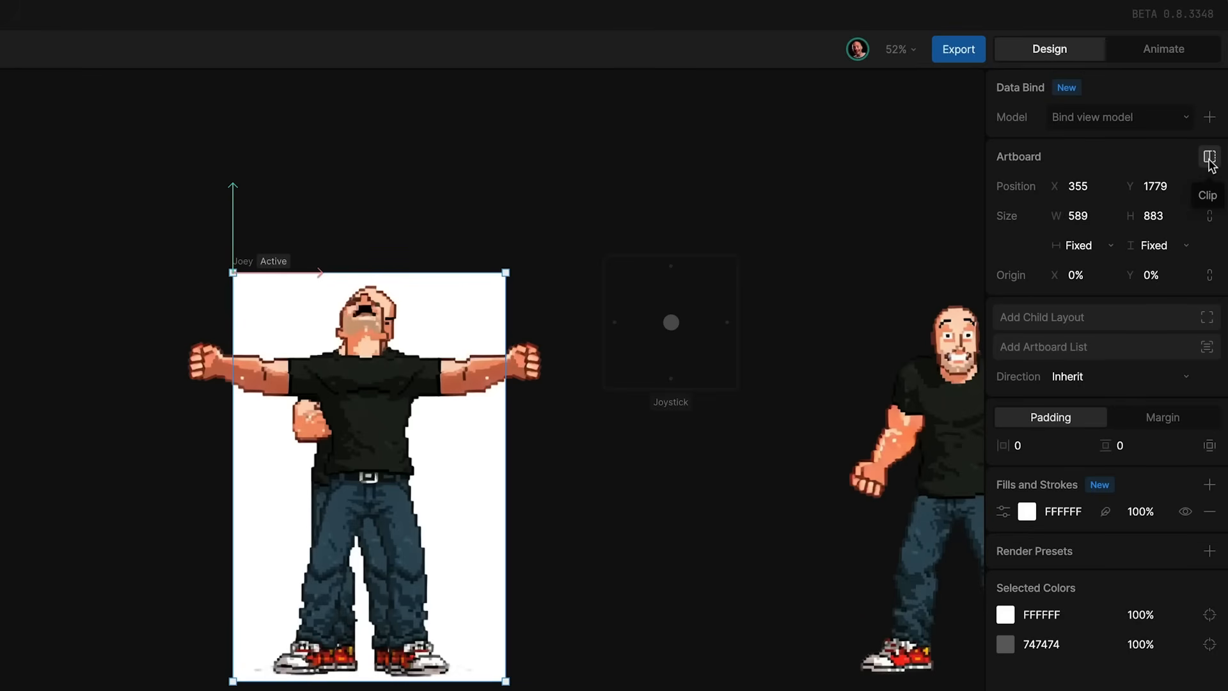
left_click(1209, 160)
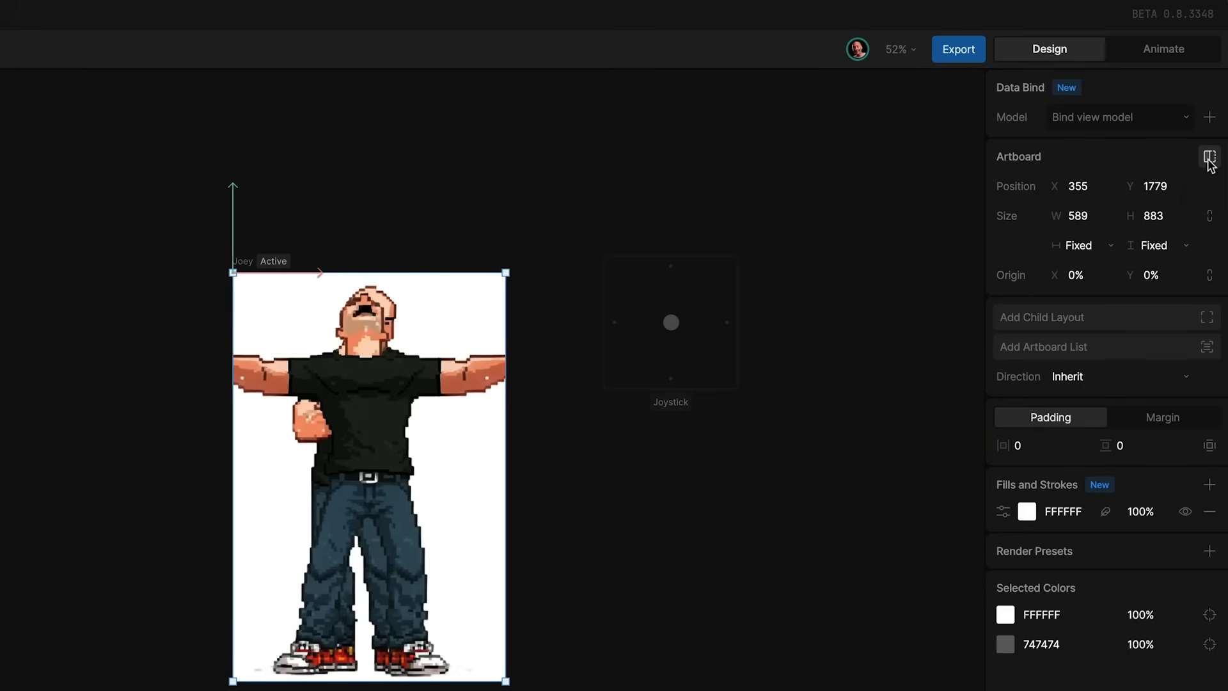
left_click(1210, 160)
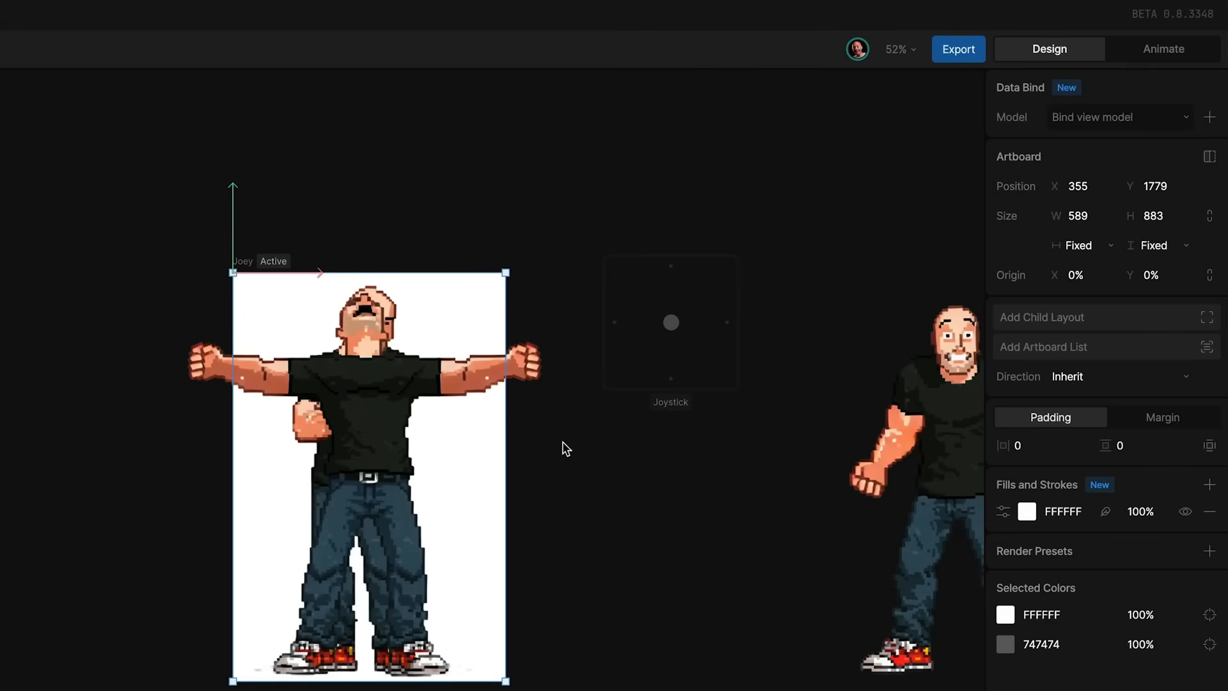
Move the GutPunch image over the figure on the Joey artboard and hide both the GutPunch 2 and Face Punch 2 images
scroll(512, 435, "down", 1)
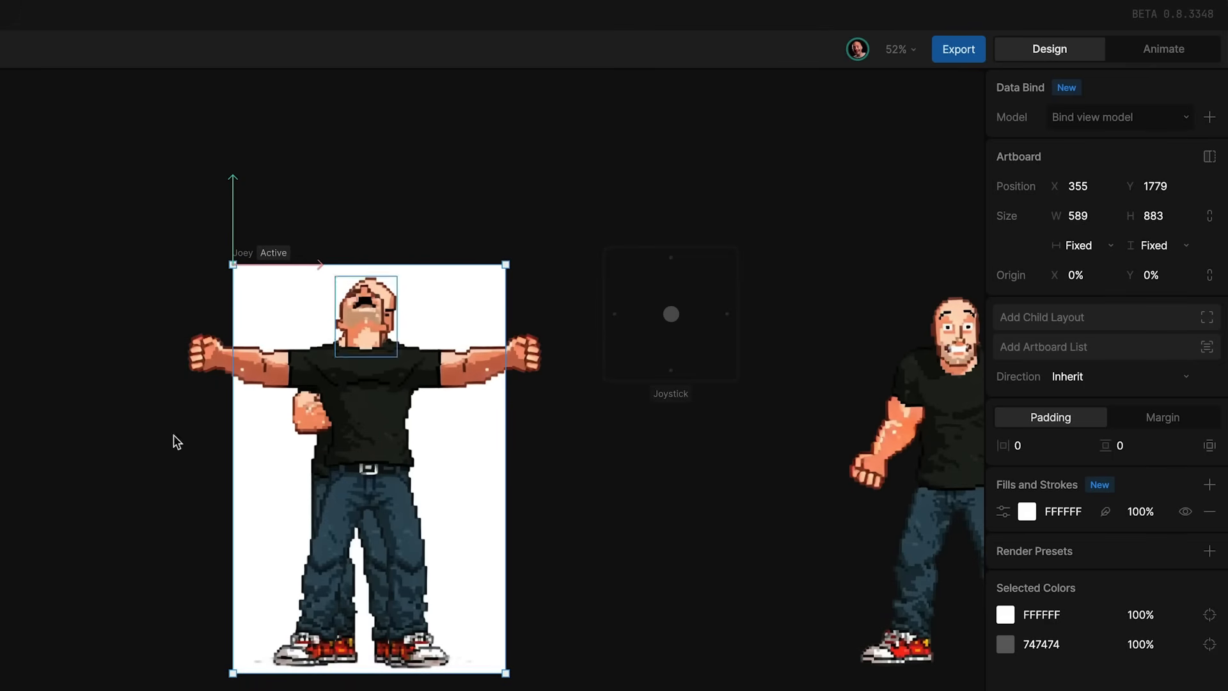
scroll(648, 470, "left", 1)
left_click_drag(936, 333, 514, 332)
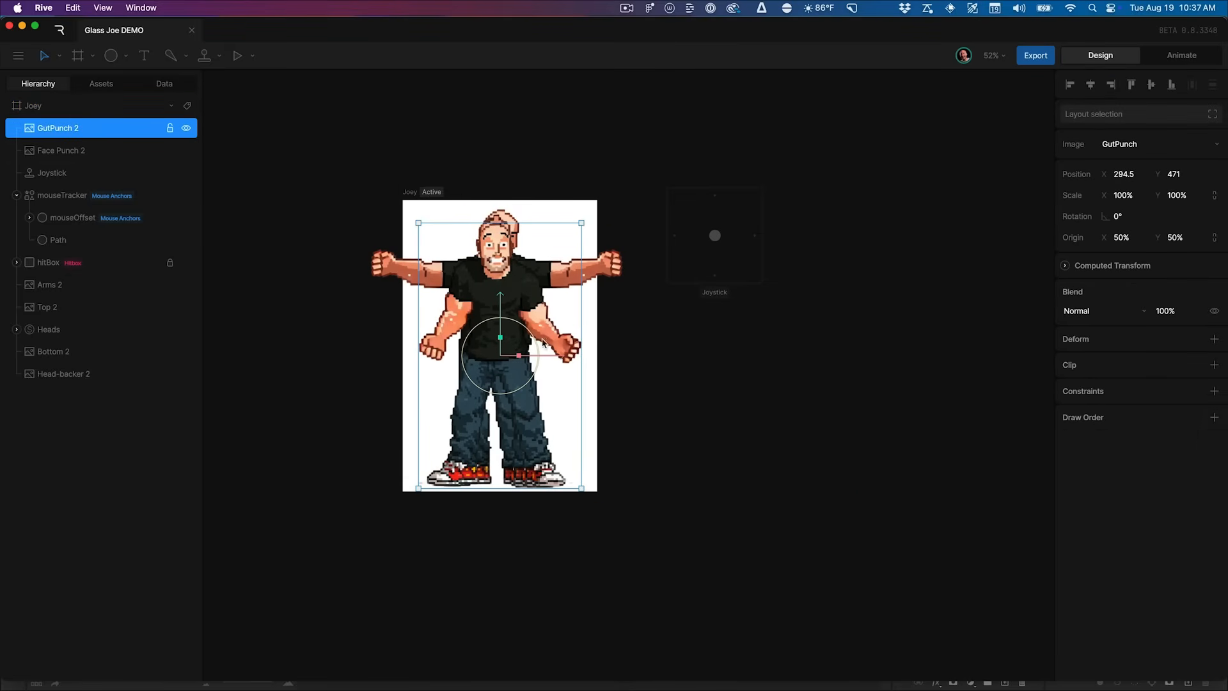
scroll(76, 132, "right", 1)
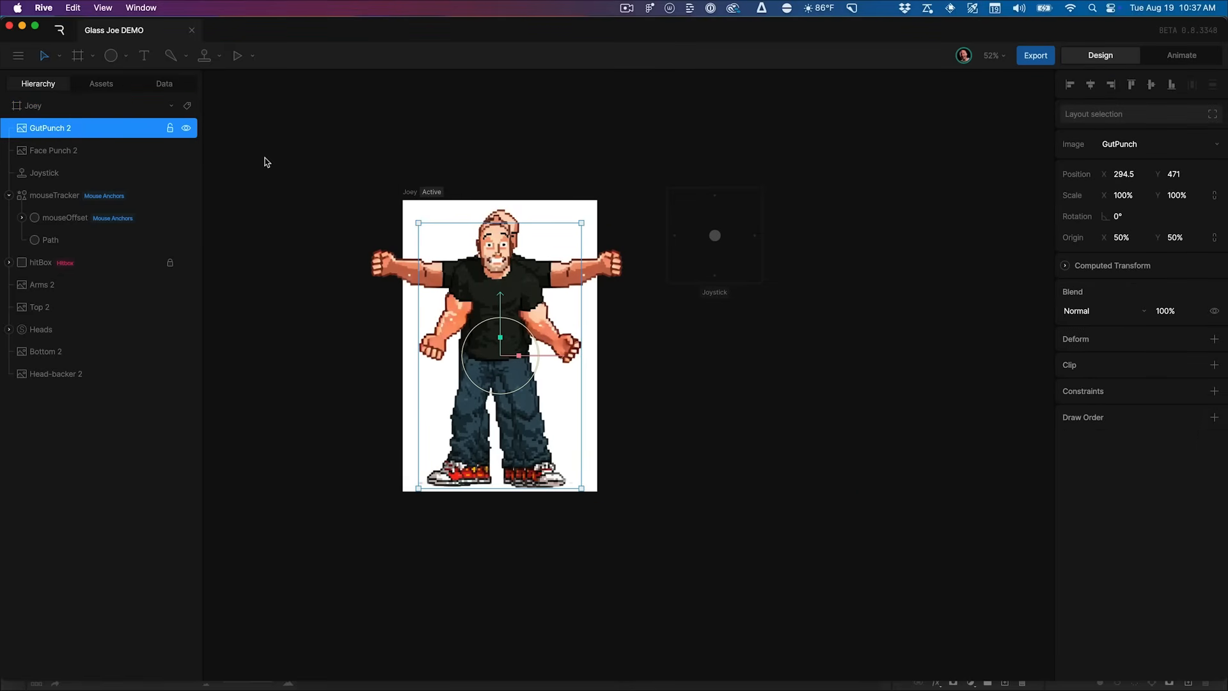
left_click(186, 151)
left_click(186, 128)
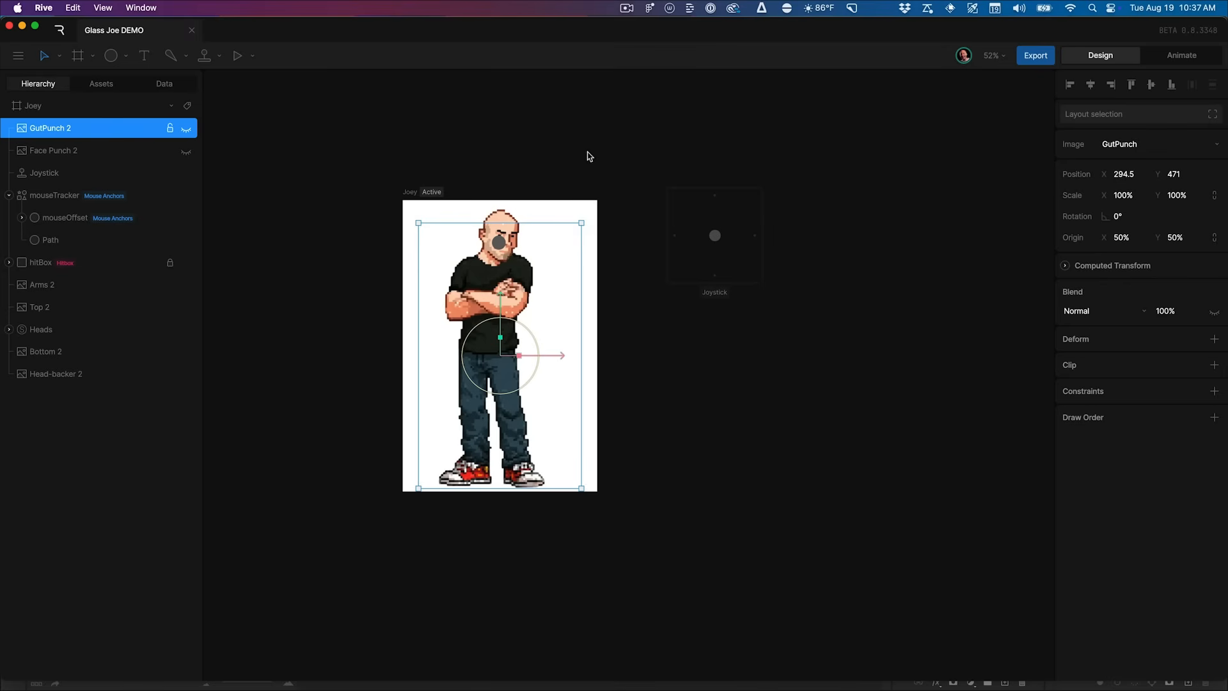
In Animate mode, create a new timeline and name it Face Punch
scroll(576, 151, "left", 5)
left_click(615, 156)
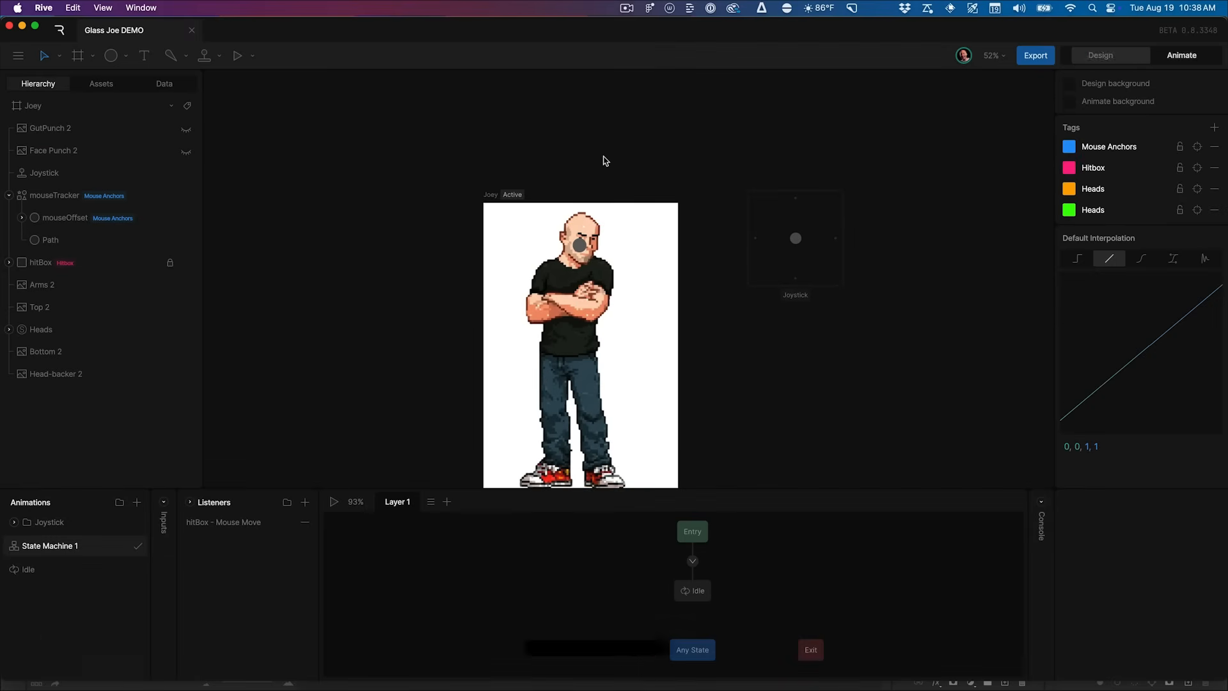
left_click_drag(385, 363, 411, 291)
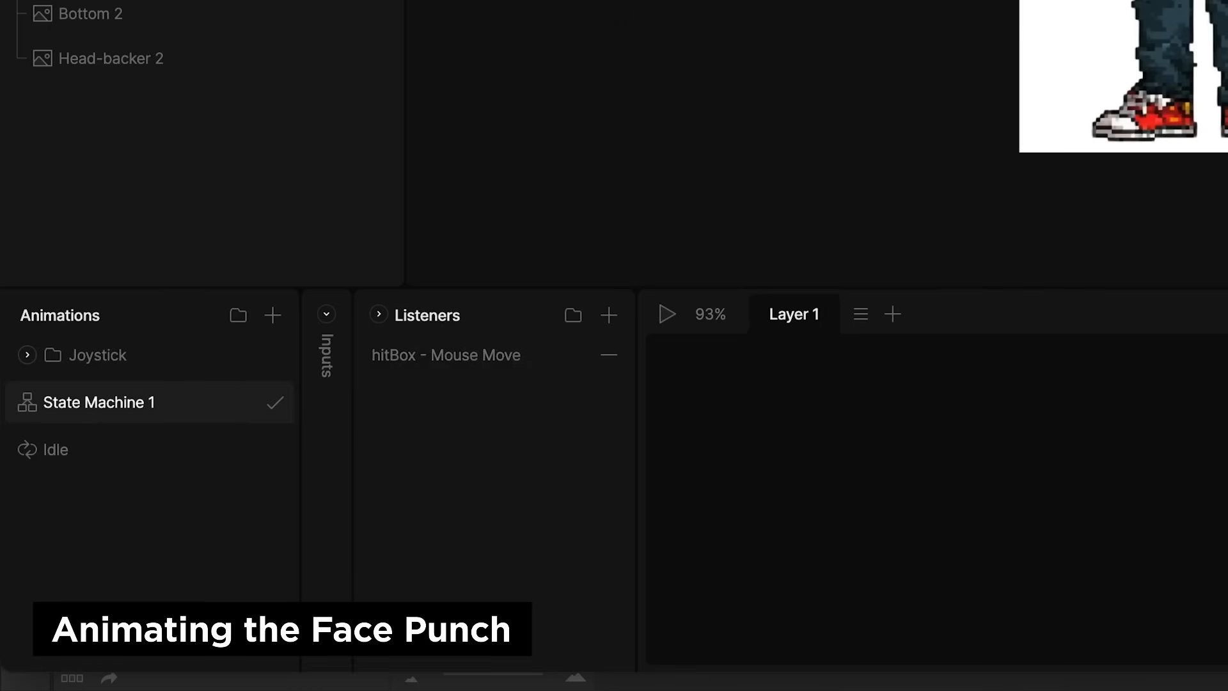
left_click(136, 502)
left_click(153, 539)
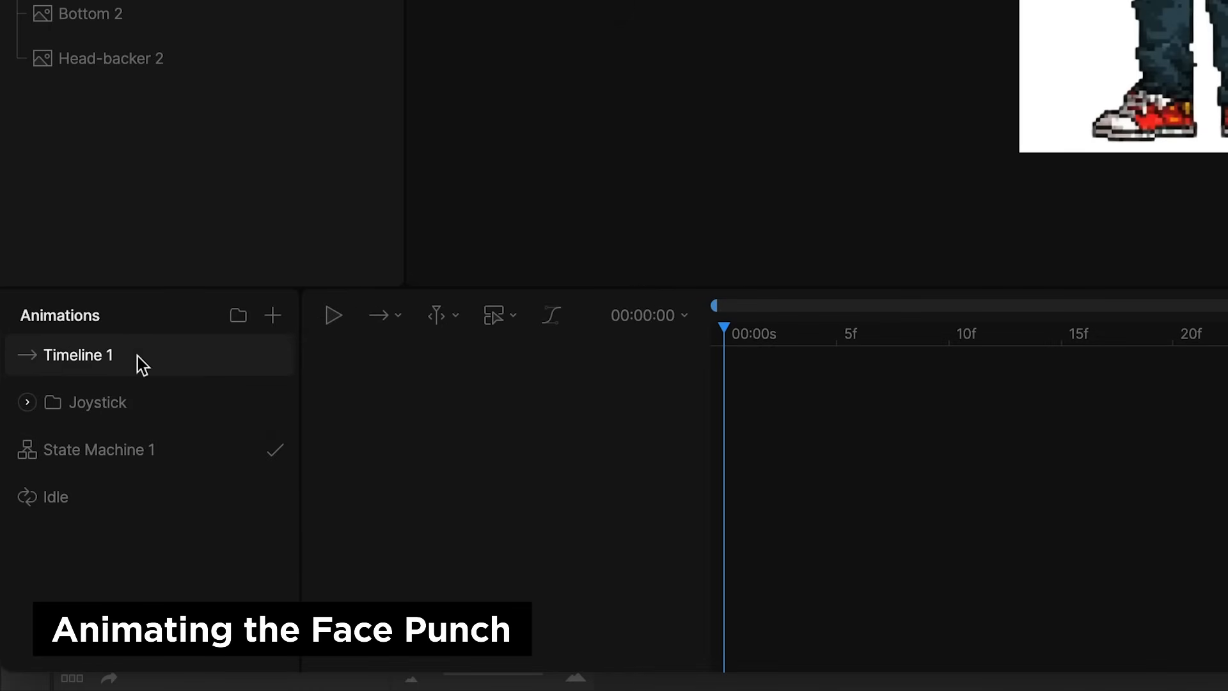
double_click(113, 354)
type("Face Punch")
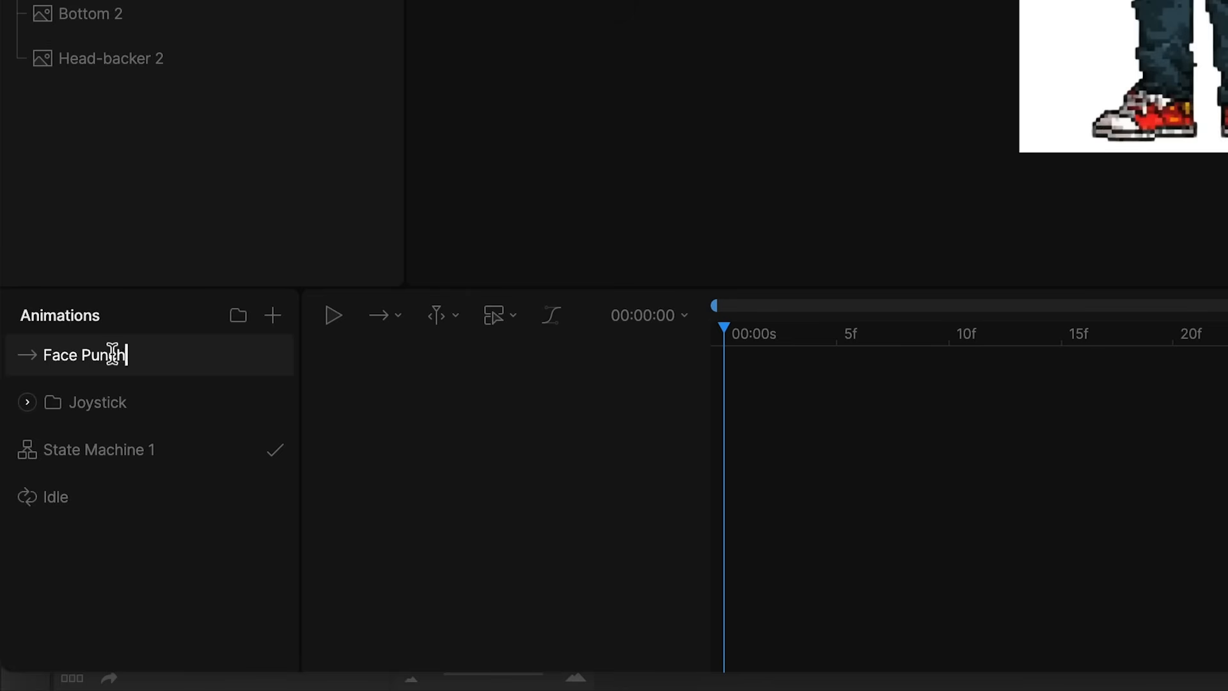
key("Return")
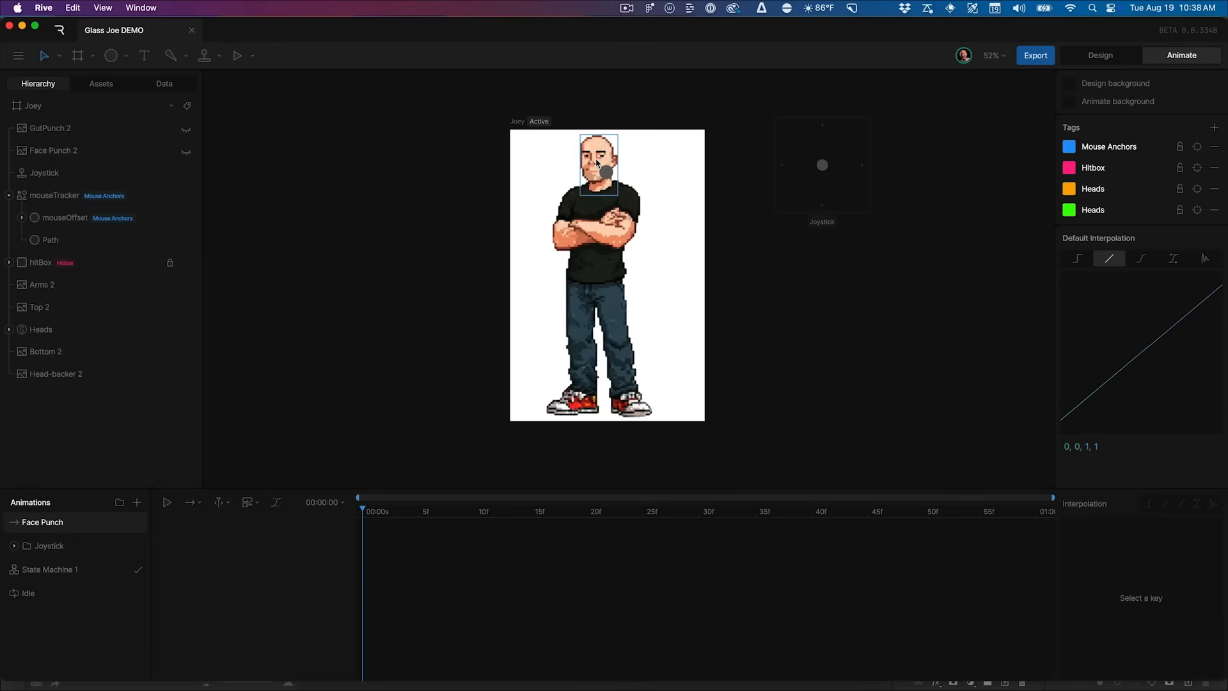
At frame 0, key Arms 2, Top 2, Heads, Bottom 2 and Head-backer 2 at 0% opacity and unhide the Face Punch 2 image
left_click(9, 195)
left_click(64, 195)
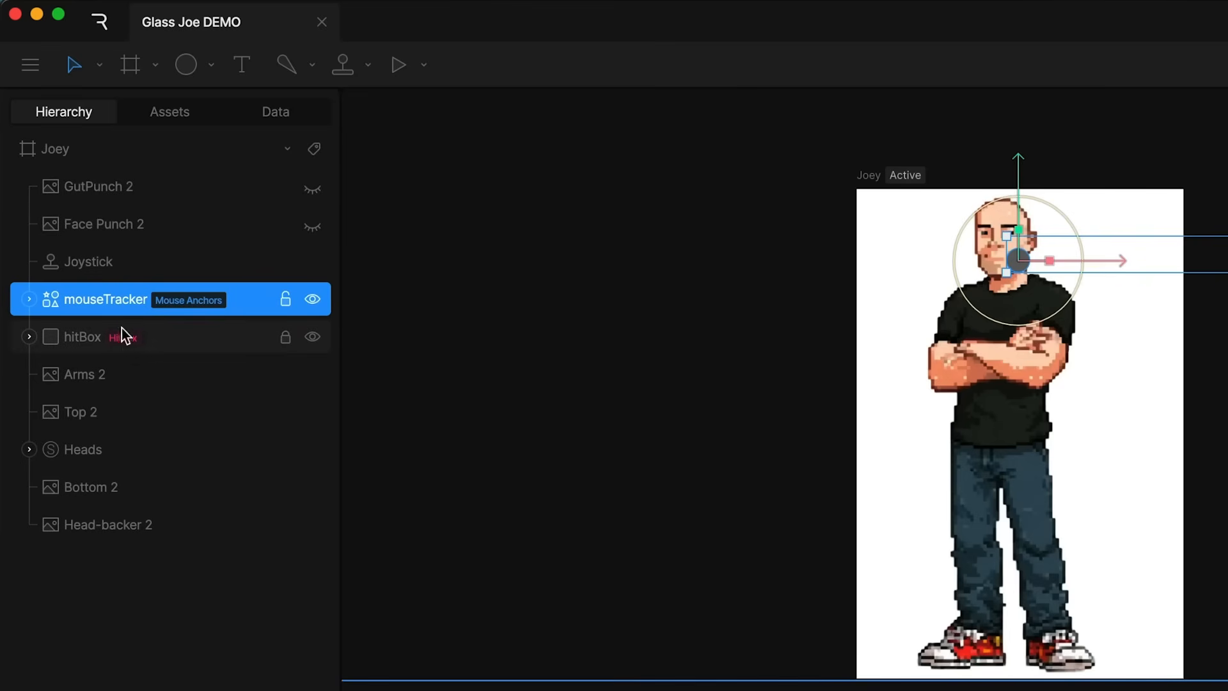
left_click(119, 380)
left_click(121, 415, "shift")
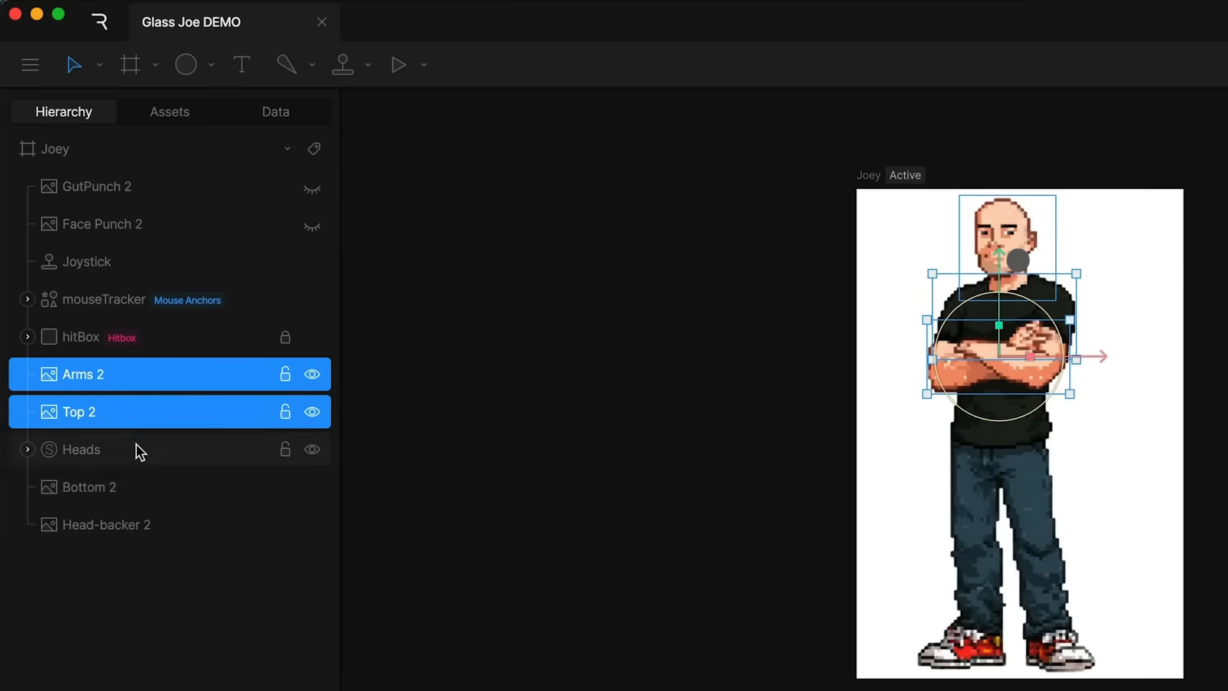
left_click(134, 447, "shift")
left_click(165, 493, "shift")
left_click(191, 521, "shift")
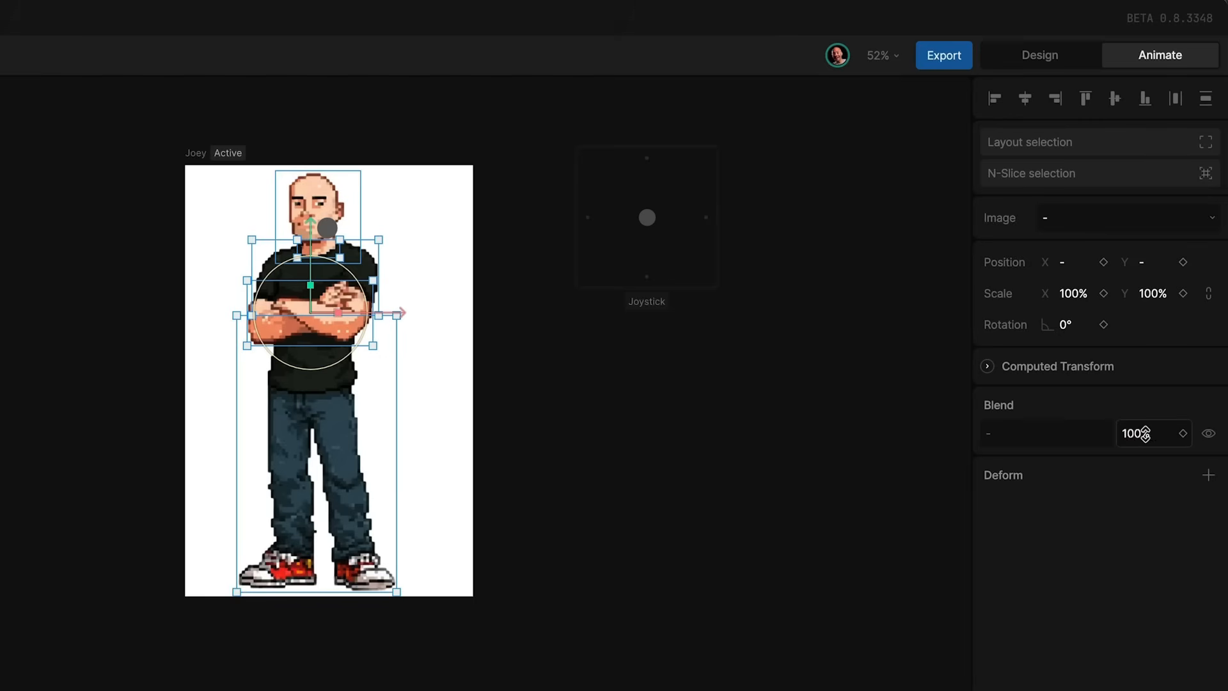
left_click(1167, 309)
type("0")
key("Return")
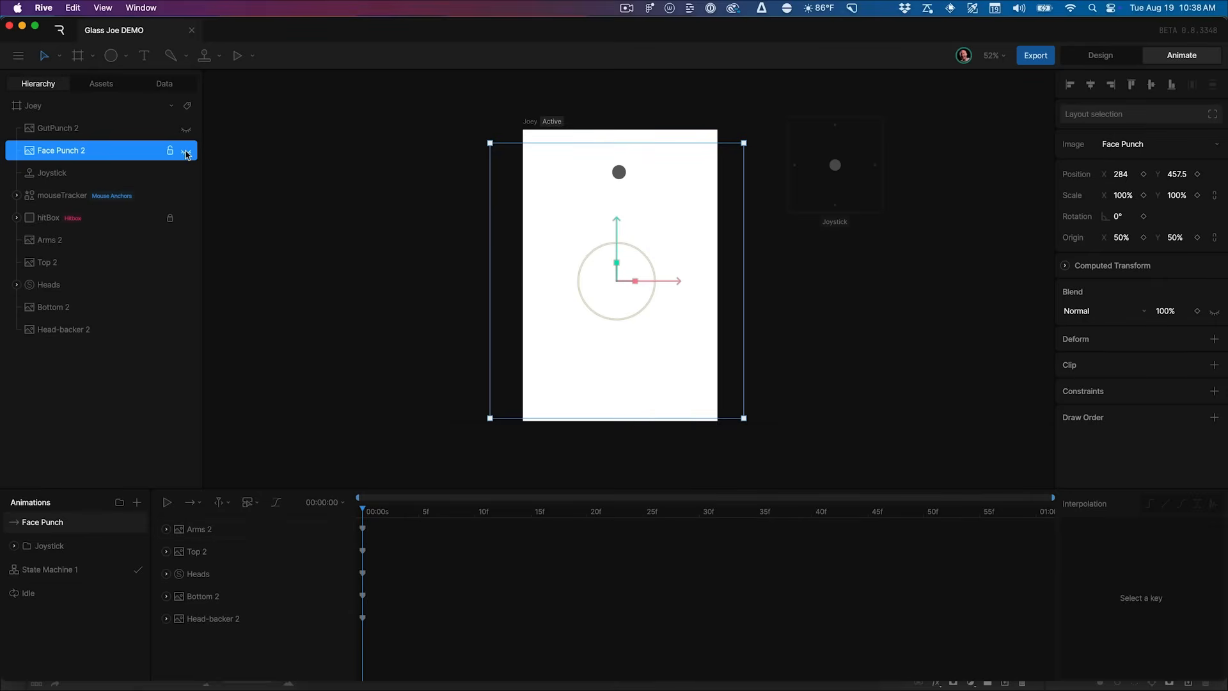
left_click(186, 152)
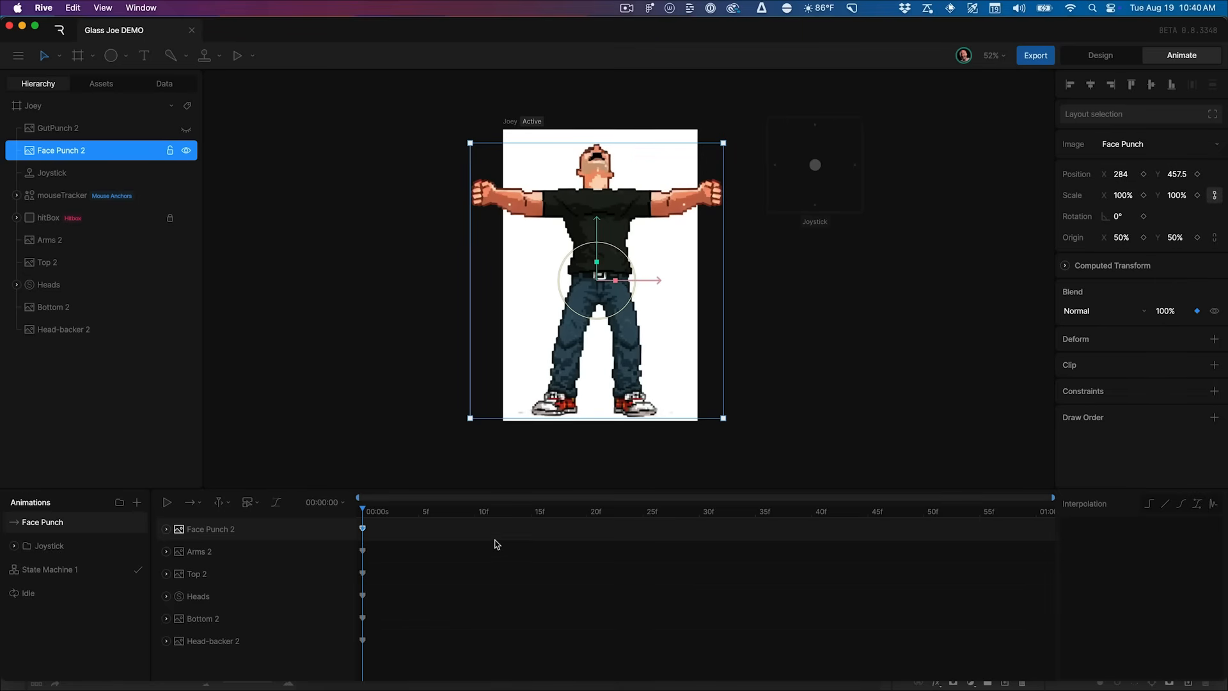
Configure the Face Punch timeline with Snap Keys at 12 fps, Quantize enabled and a duration of 2:00
left_click(341, 503)
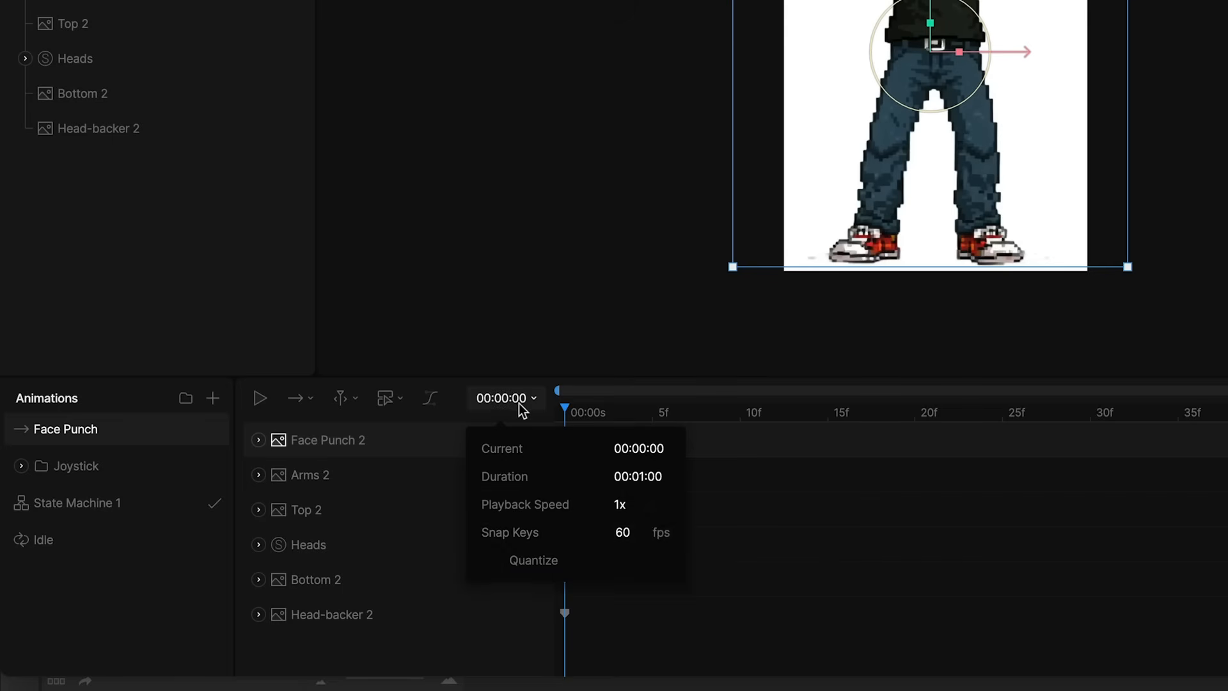
left_click(403, 590)
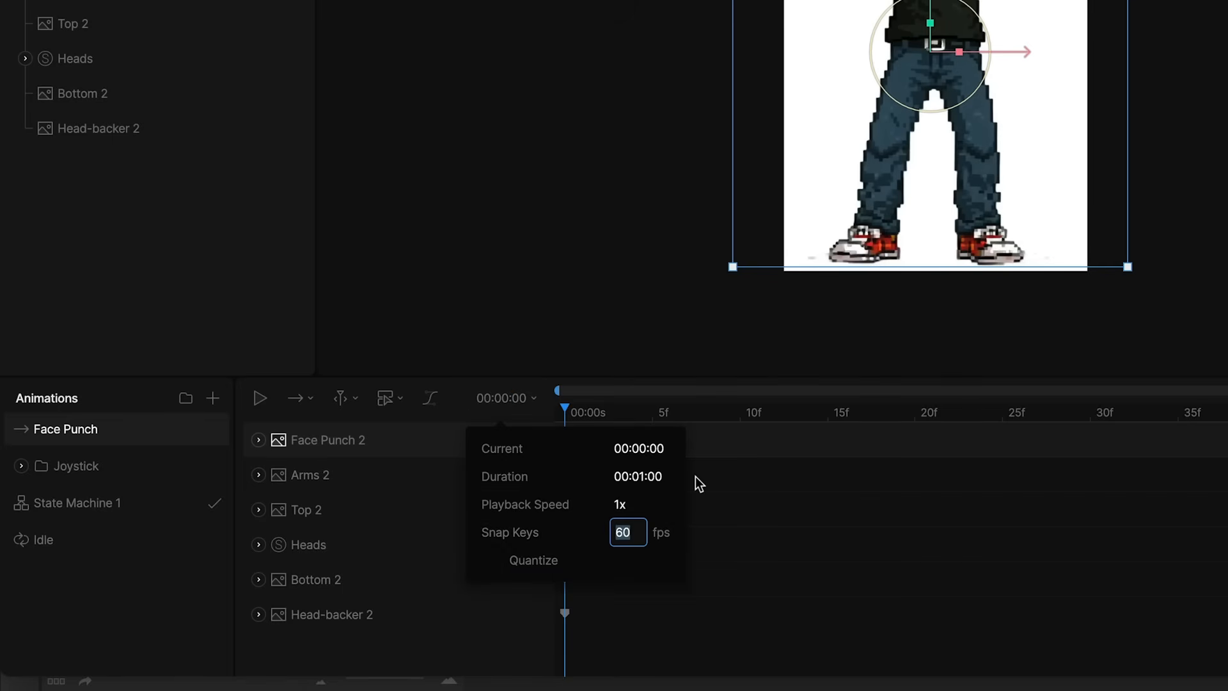
type("12")
left_click(615, 563)
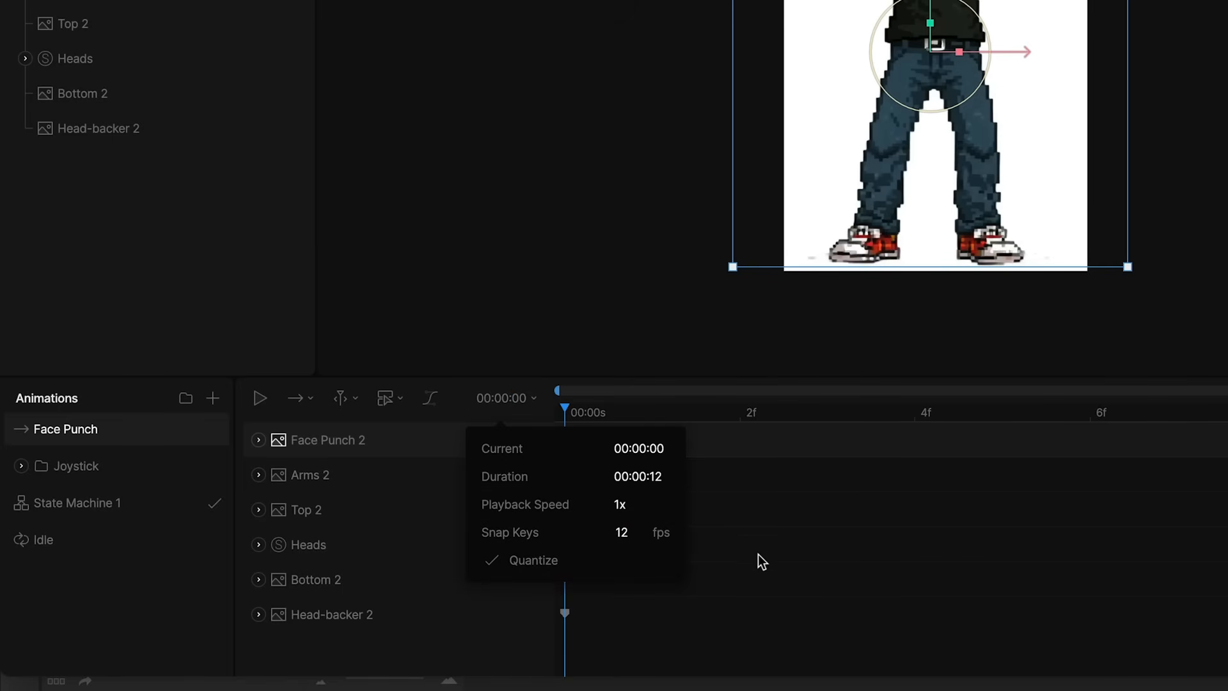
left_click(638, 477)
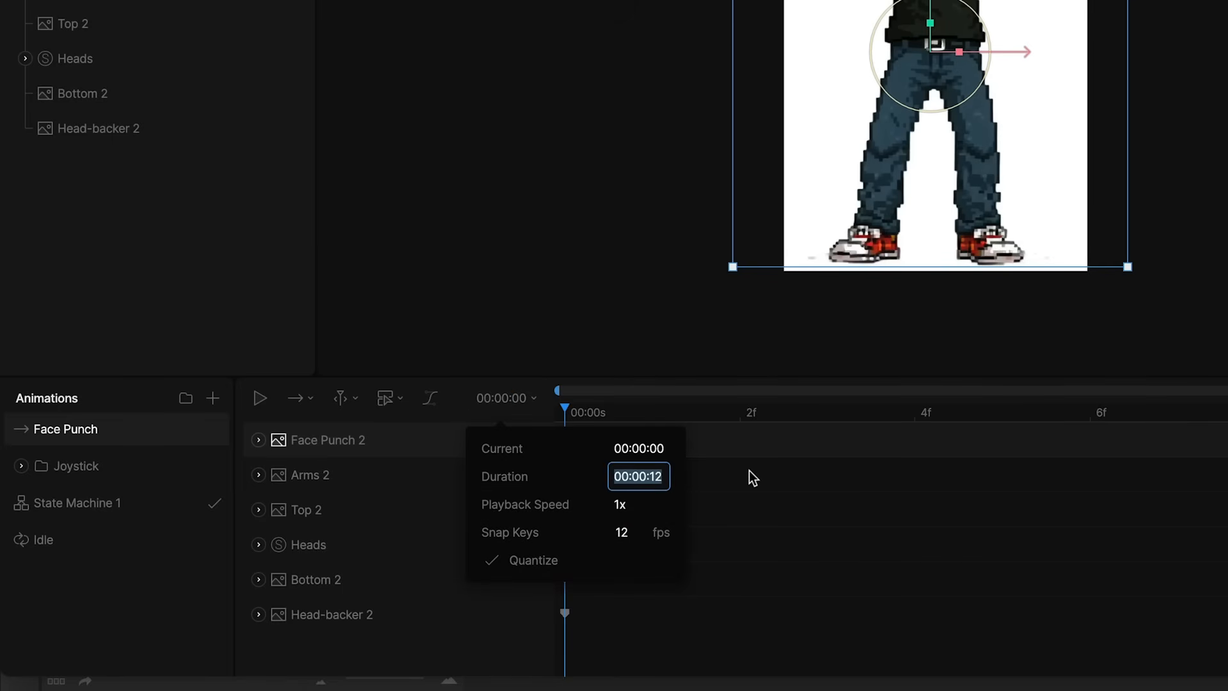
type("2:00")
key("Return")
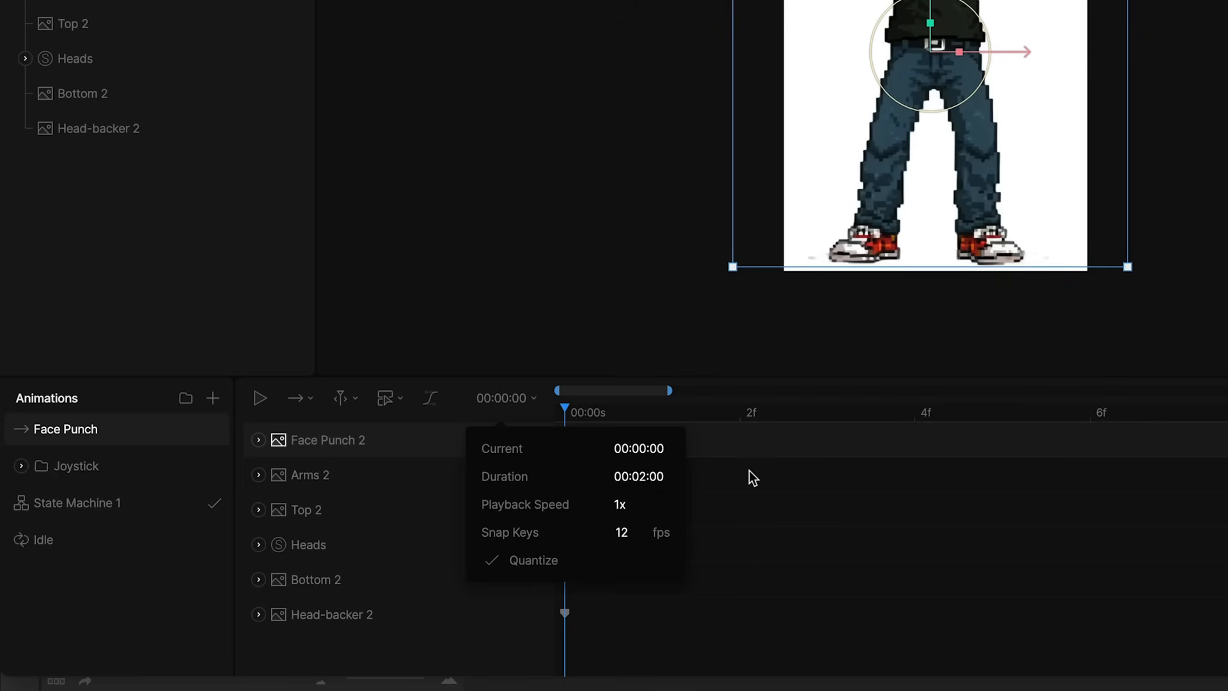
left_click_drag(669, 391, 1053, 497)
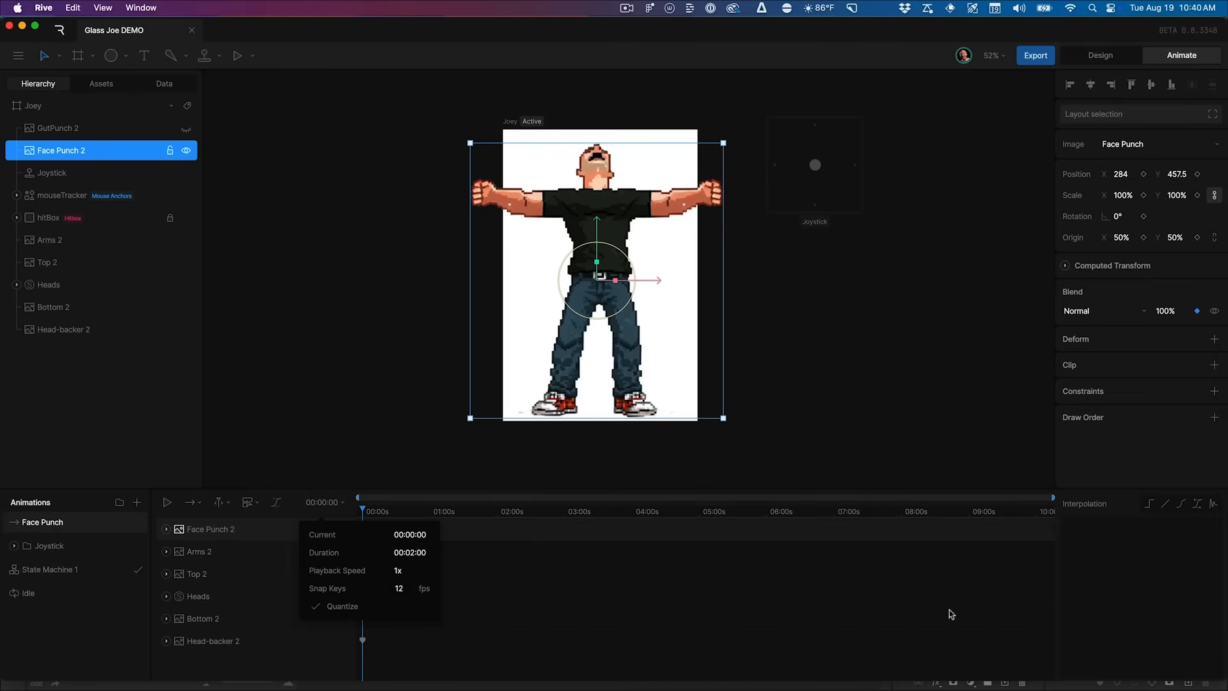
left_click(1170, 643)
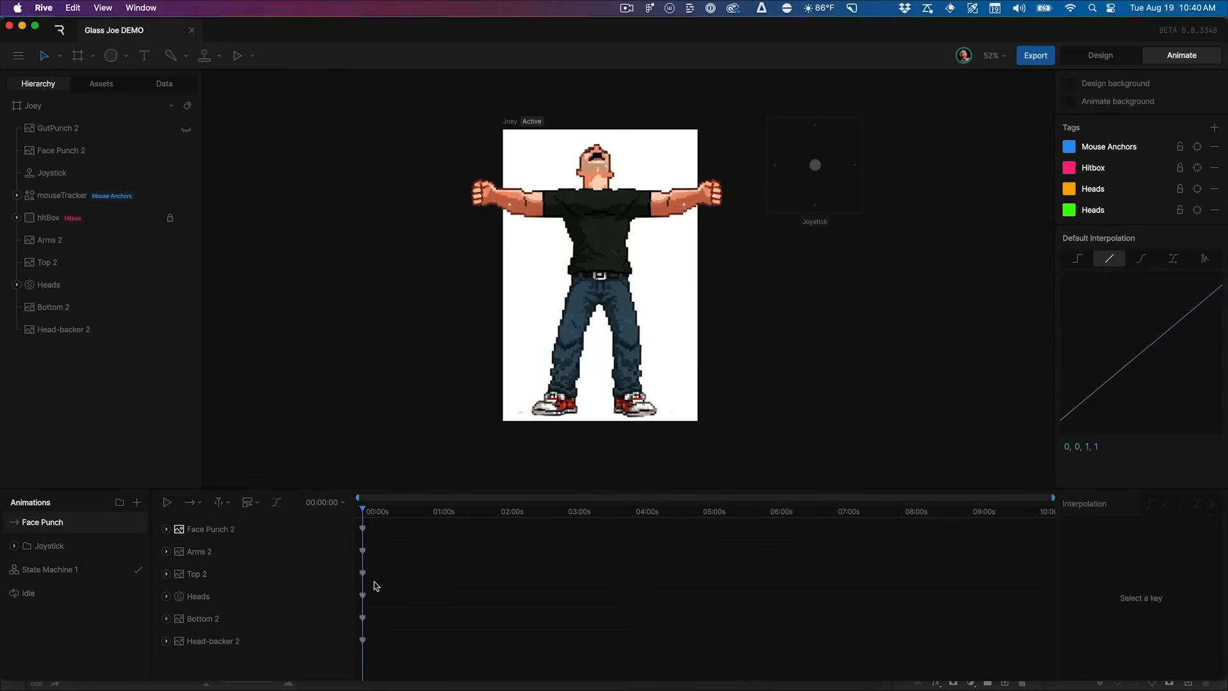
At frame 3, key the Face Punch 2 image's linked X and Y scale at 90%
left_click(379, 512)
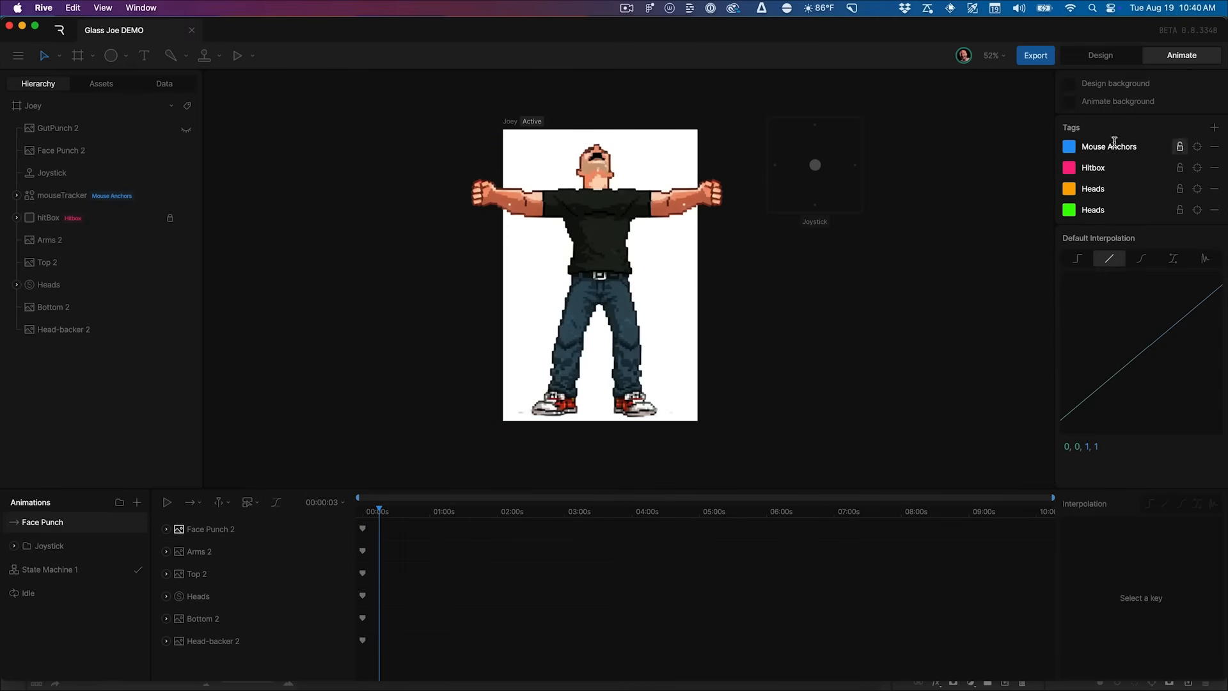
left_click(224, 531)
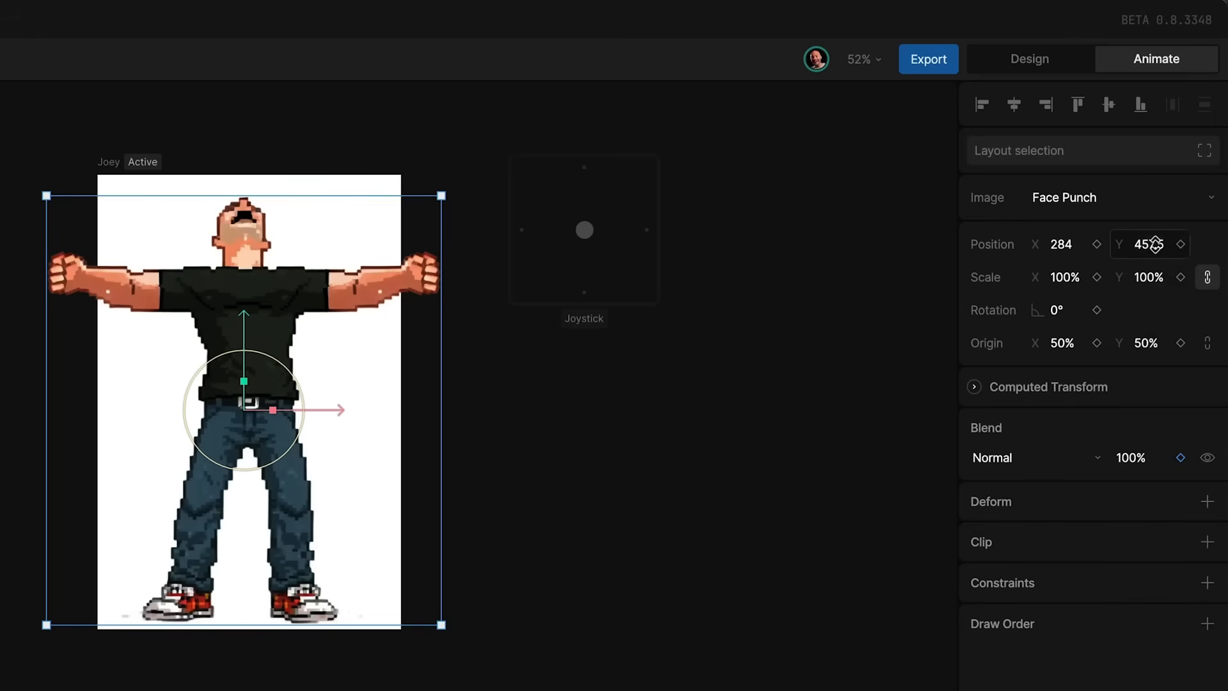
left_click(1206, 279)
left_click_drag(1148, 275, 1154, 277)
type("90")
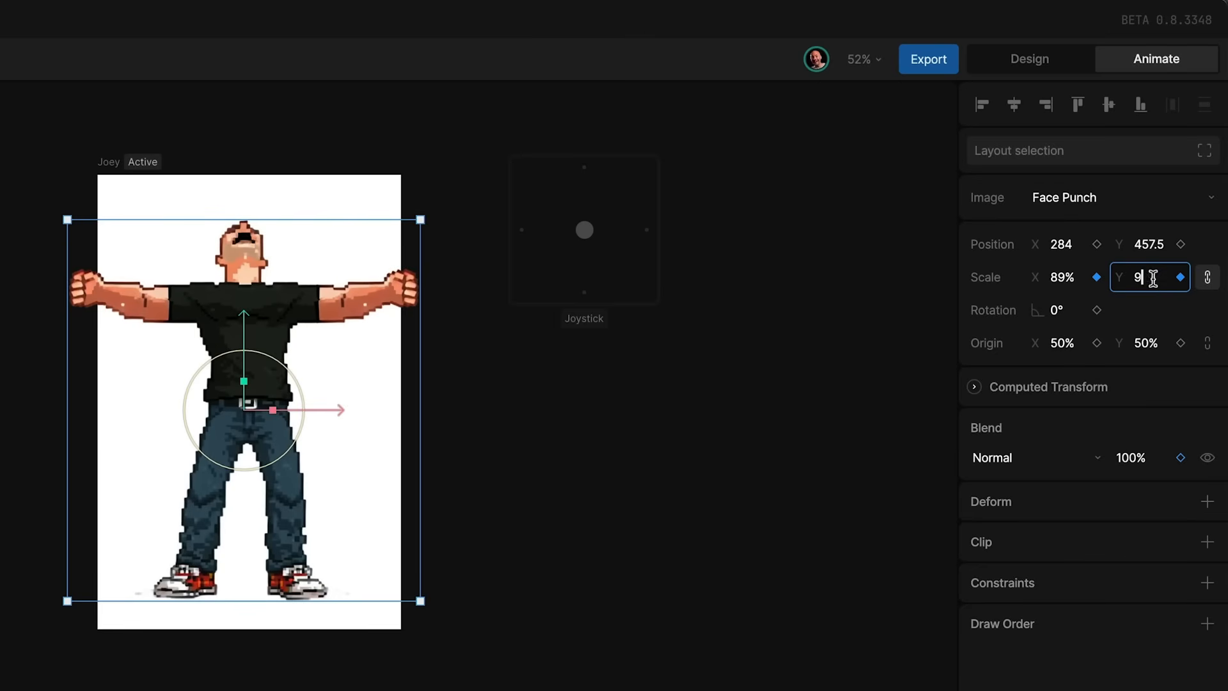
key("Return")
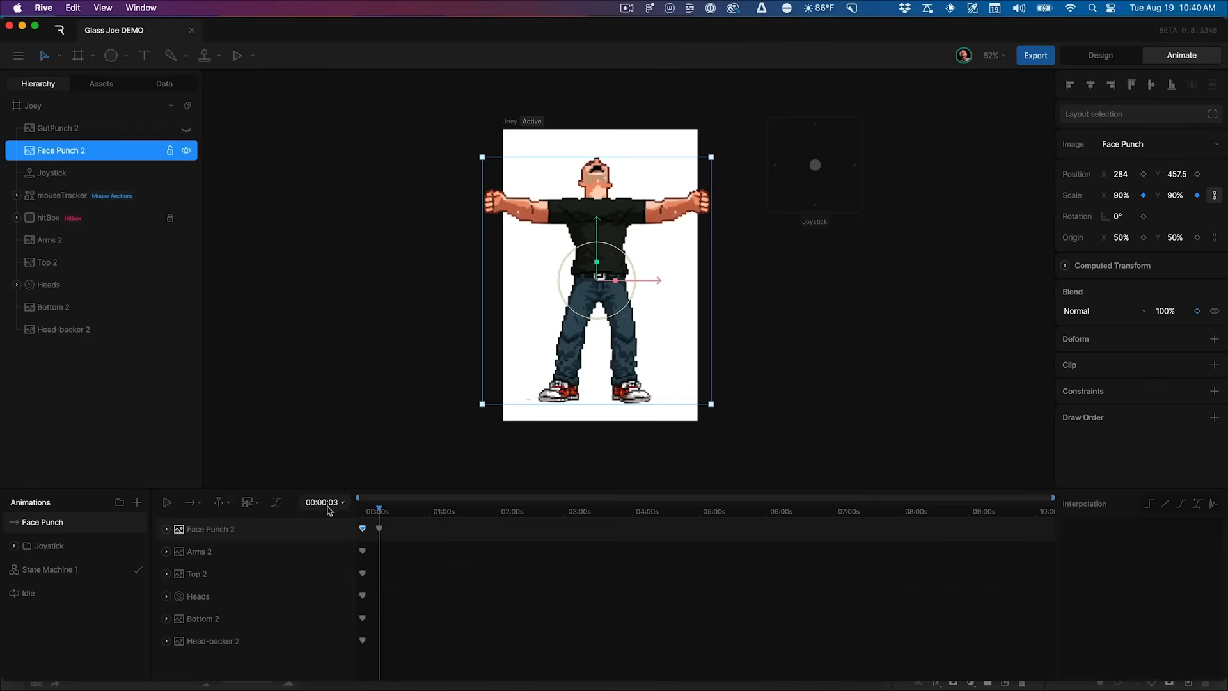
Re-enter the Face Punch timeline's duration as 2:00
left_click(324, 502)
left_click(397, 548)
type("2:00")
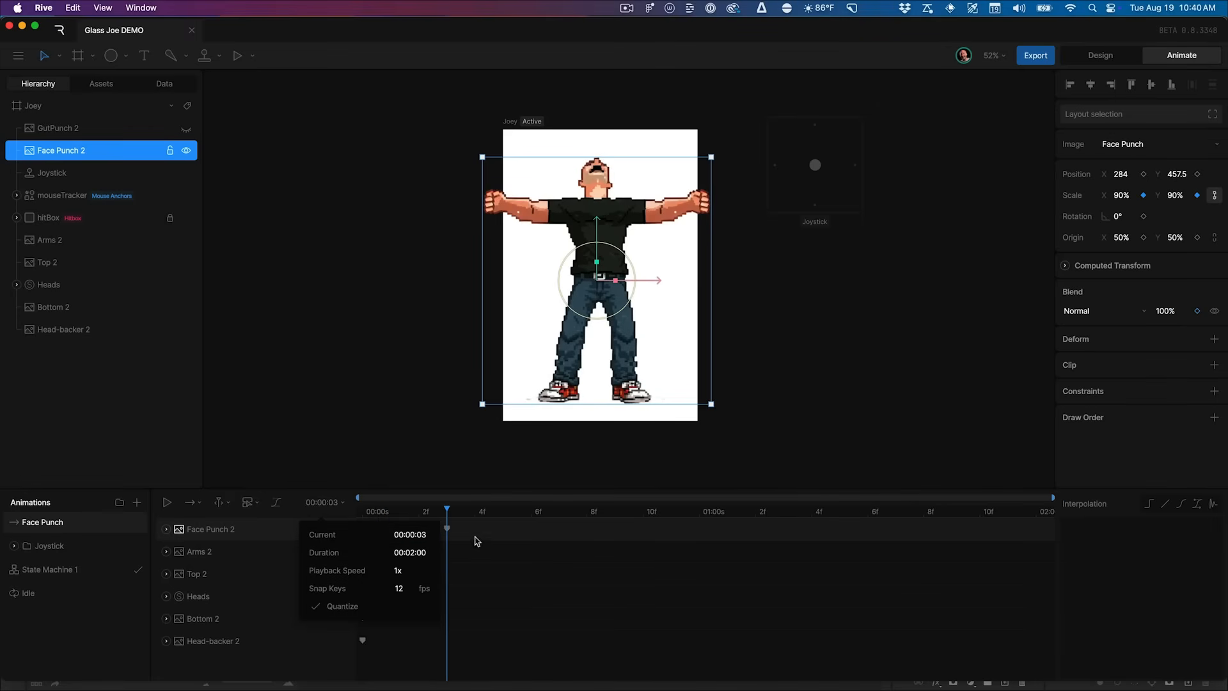
At 01:00, key the Face Punch 2 image's scale at 100% and return the playhead to the first frame
left_click(590, 514)
left_click_drag(589, 514, 704, 515)
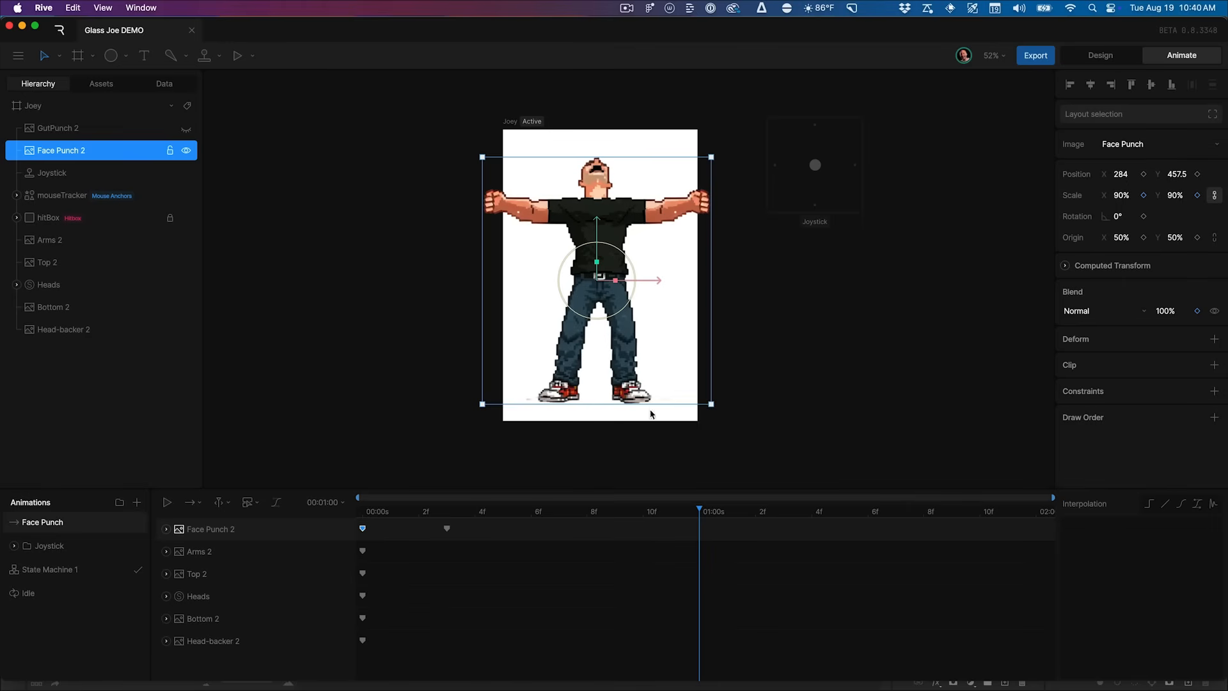
left_click(1124, 192)
type("10")
key("Return")
left_click(1124, 192)
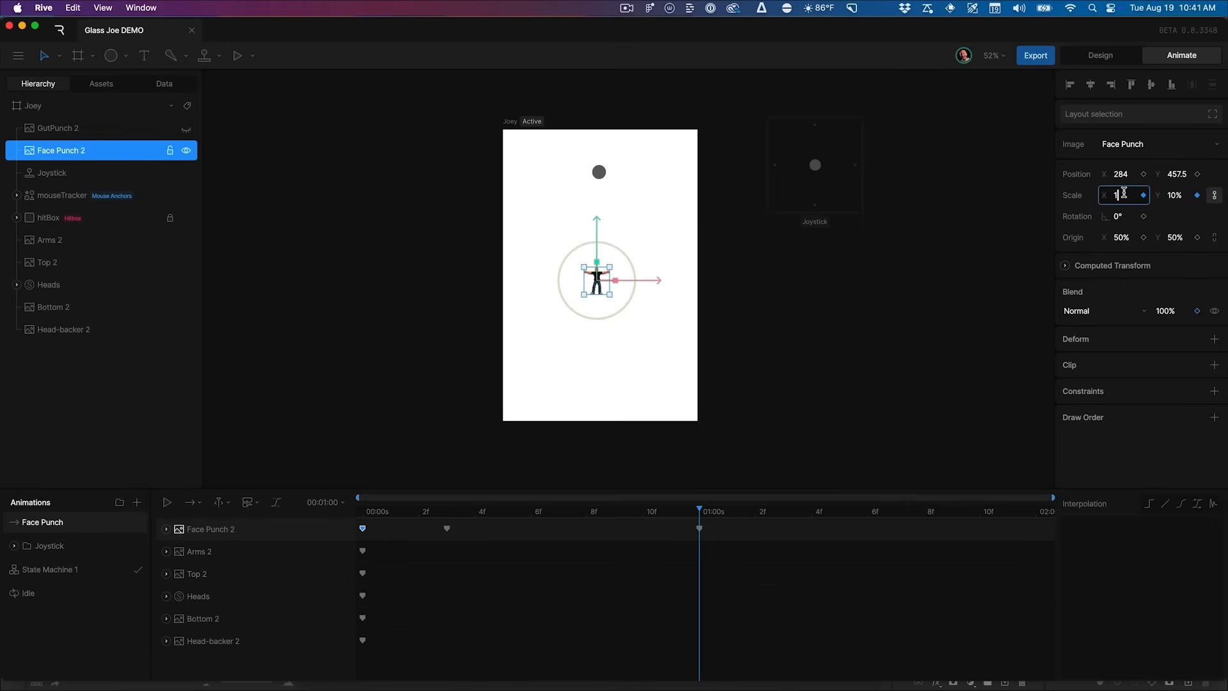
type("100")
key("Return")
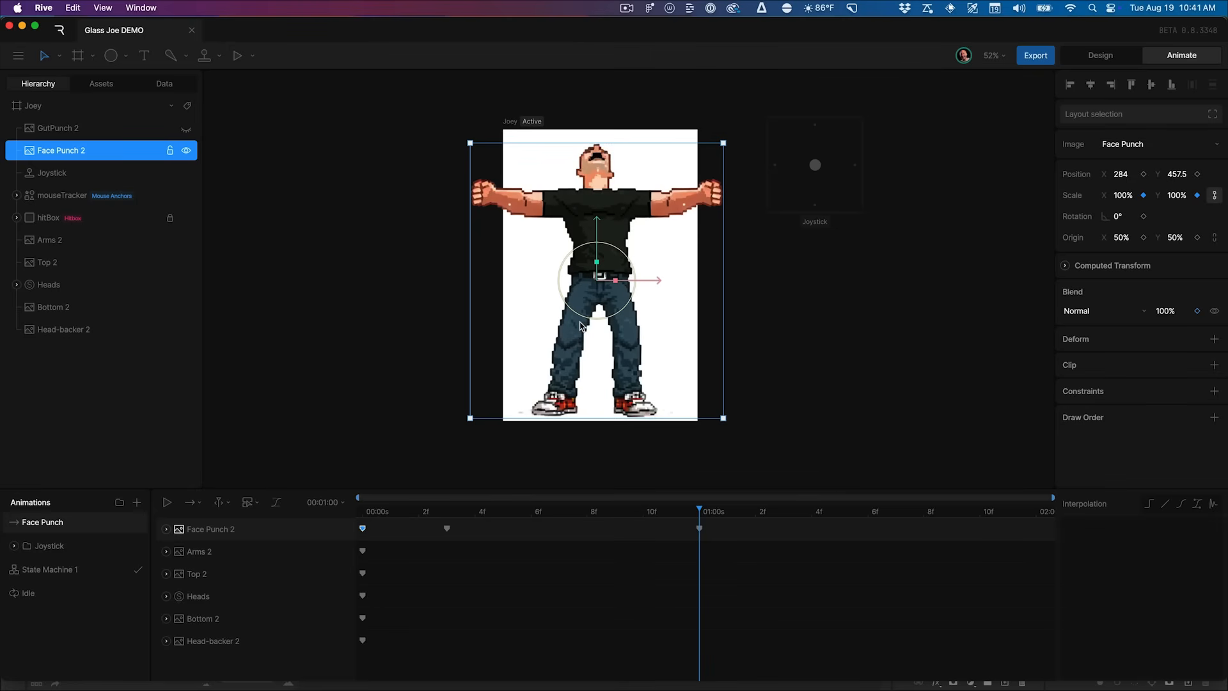
left_click_drag(418, 511, 303, 515)
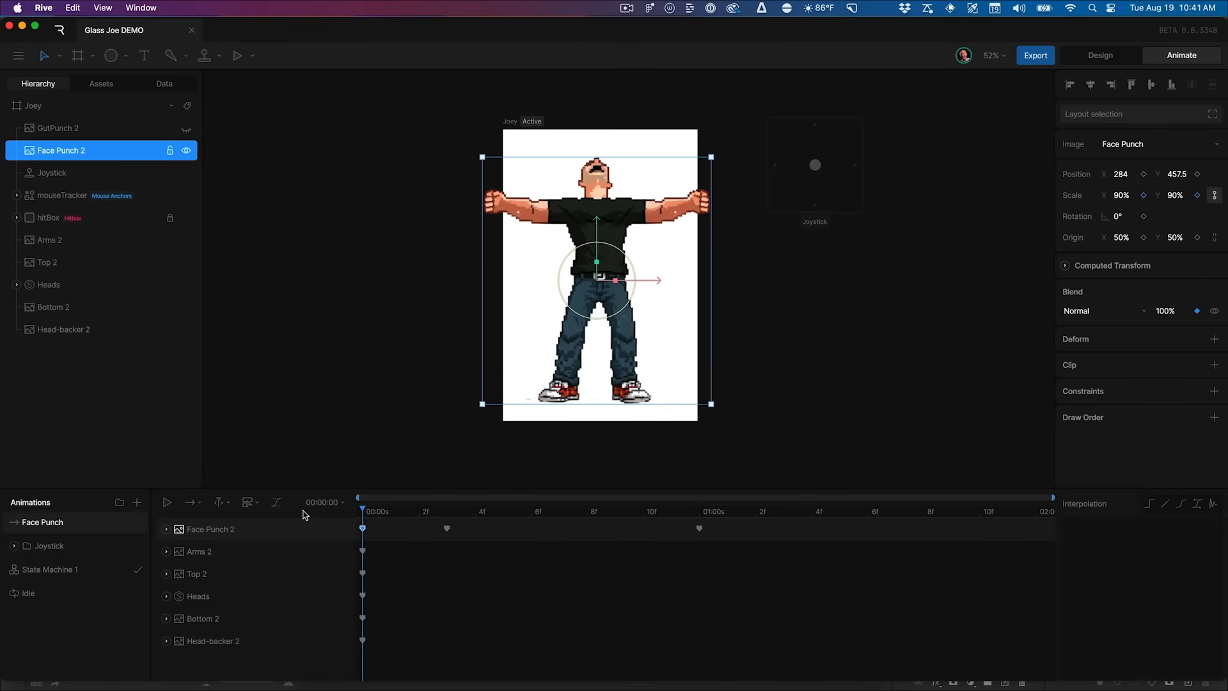
Set the Face Punch 2 image's scale to 100% at the first frame and play back the timeline
key("space")
key("space")
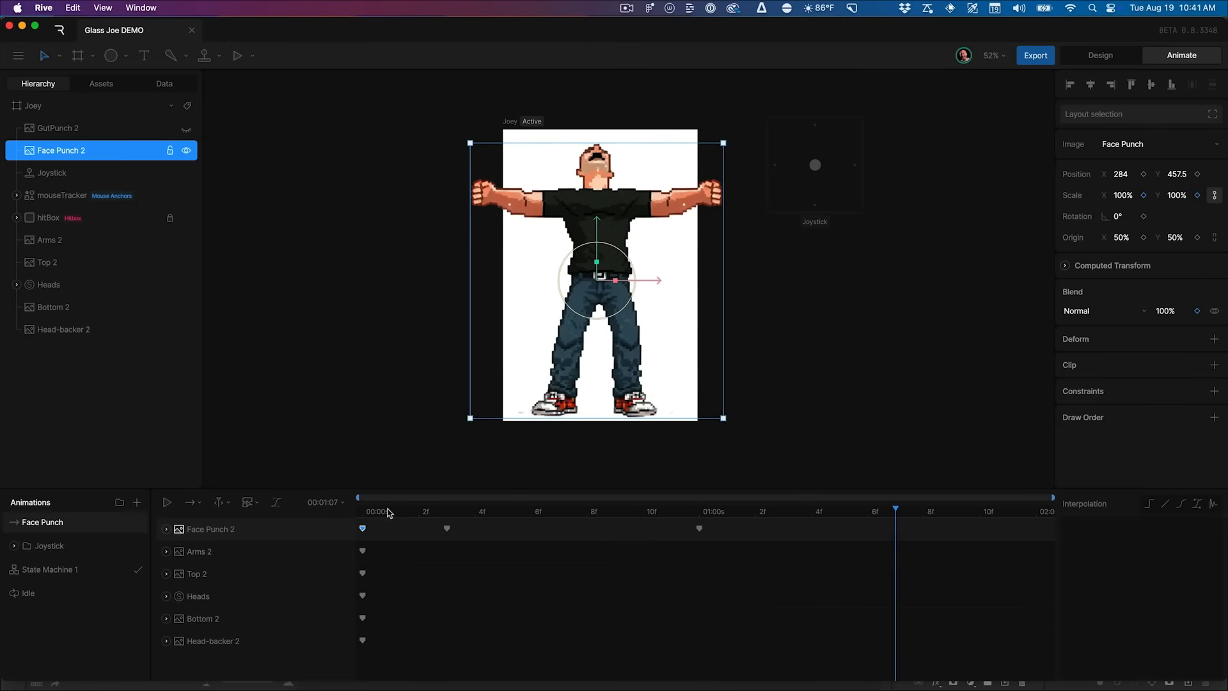
left_click_drag(388, 513, 376, 581)
left_click(1127, 196)
type("100")
key("Return")
key("space")
key("space")
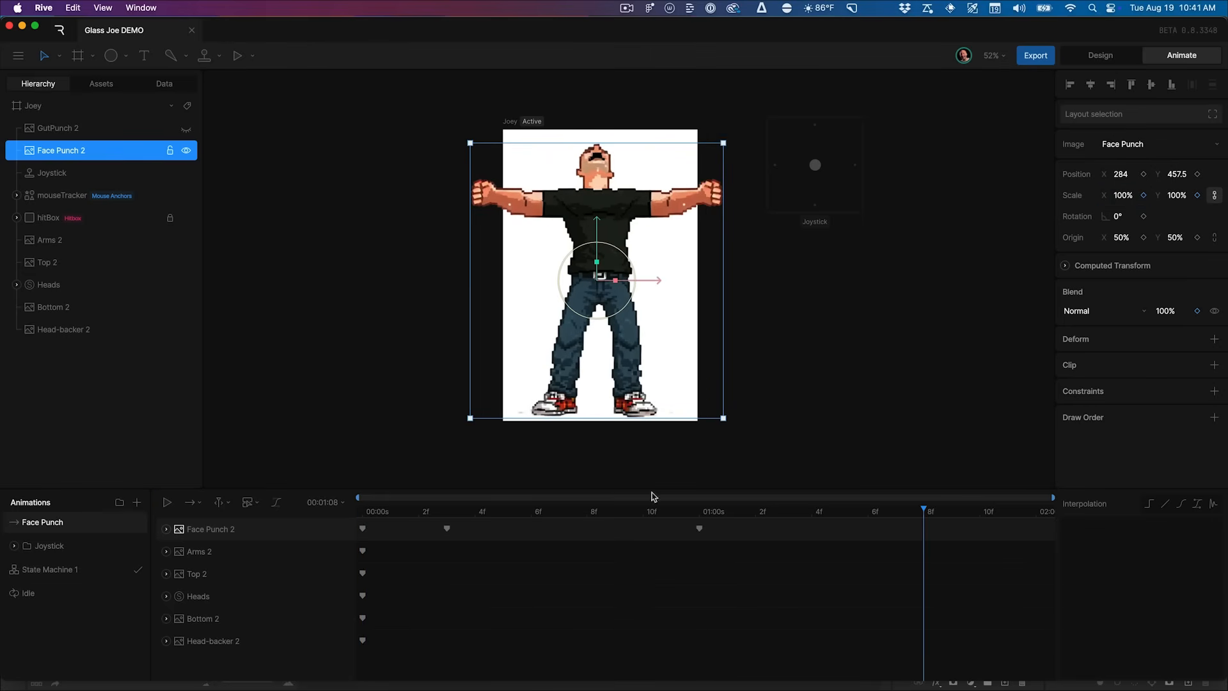
Move the Face Punch 2 image's second scale keyframe earlier to frame 1, previewing the timing
left_click_drag(450, 536, 422, 531)
key("space")
key("space")
left_click_drag(416, 529, 400, 529)
key("space")
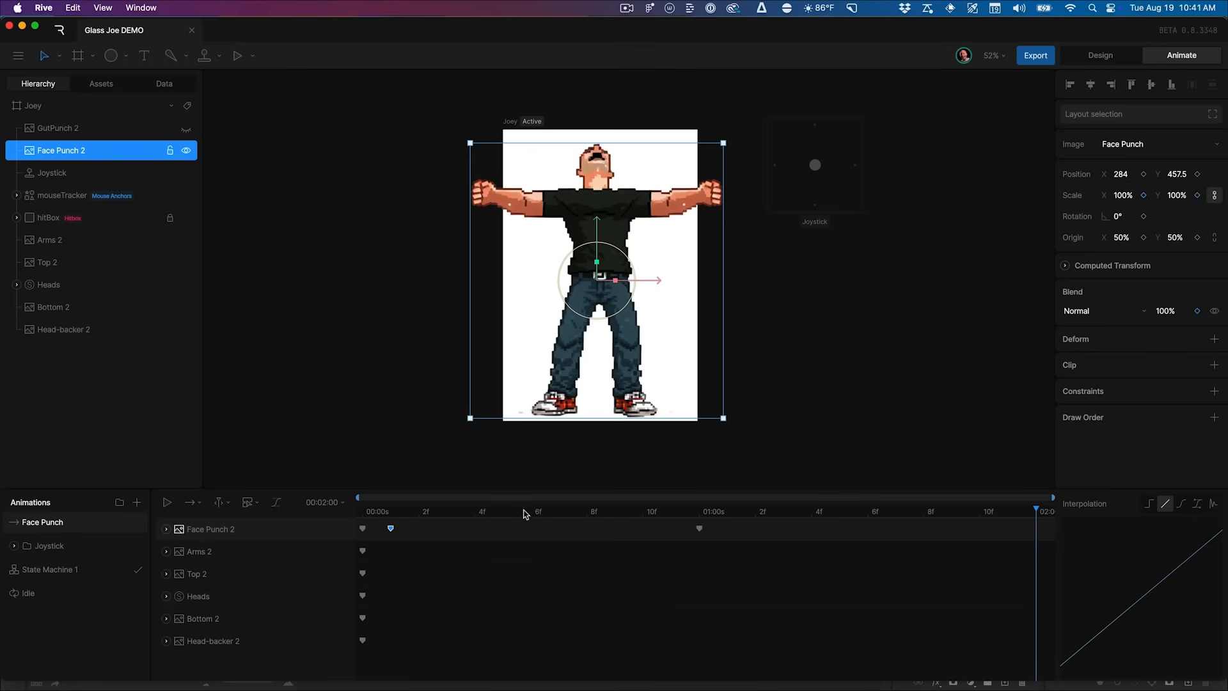
Give the Face Punch 2 scale keyframes at frame 1 and 01:00 elastic Ease Out interpolation with period 0.25, and preview it
left_click_drag(746, 545, 384, 514)
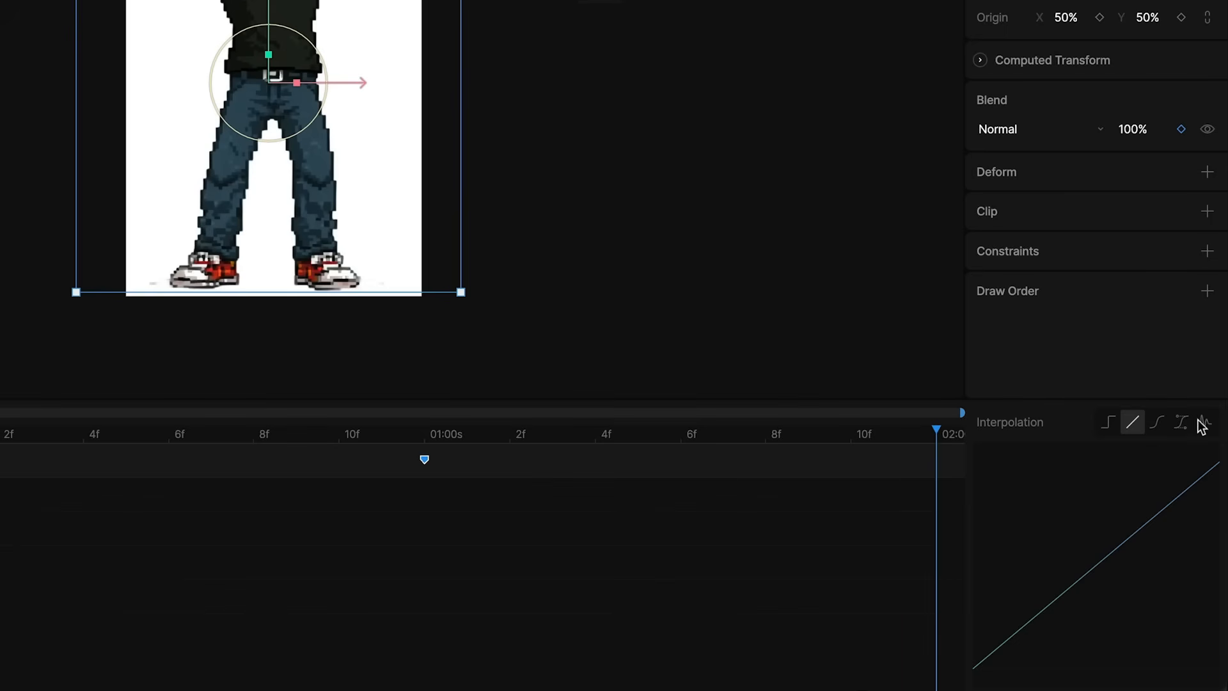
left_click(1212, 504)
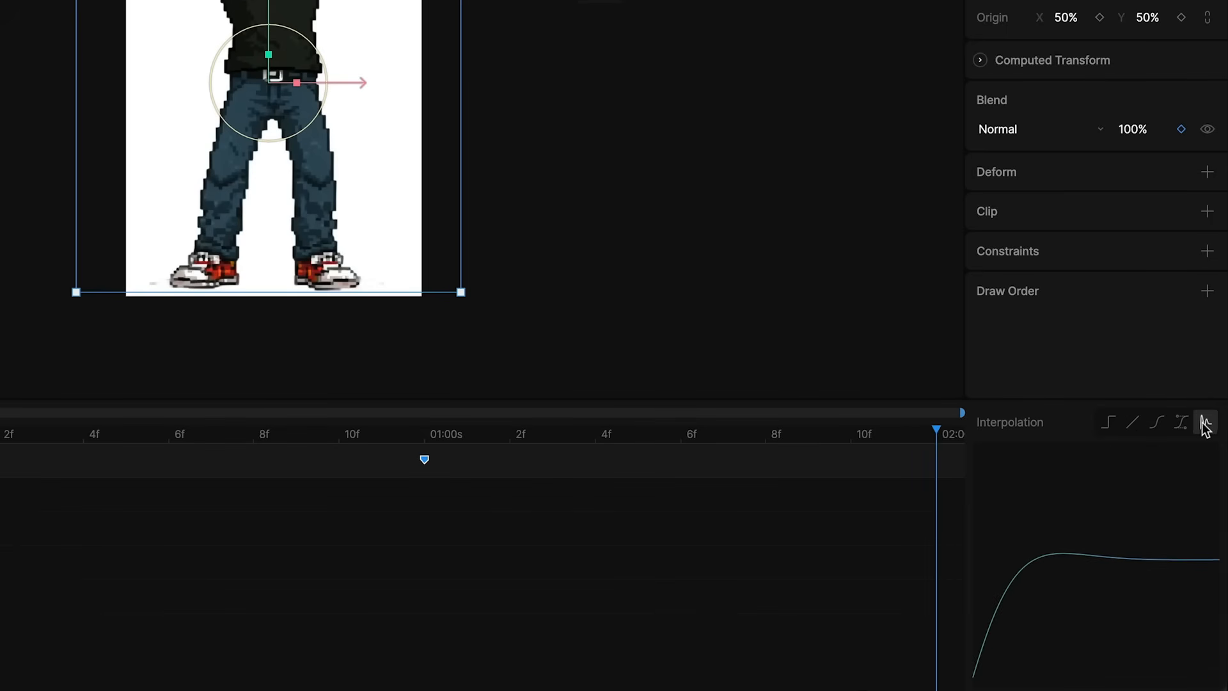
scroll(1114, 563, "down", 2)
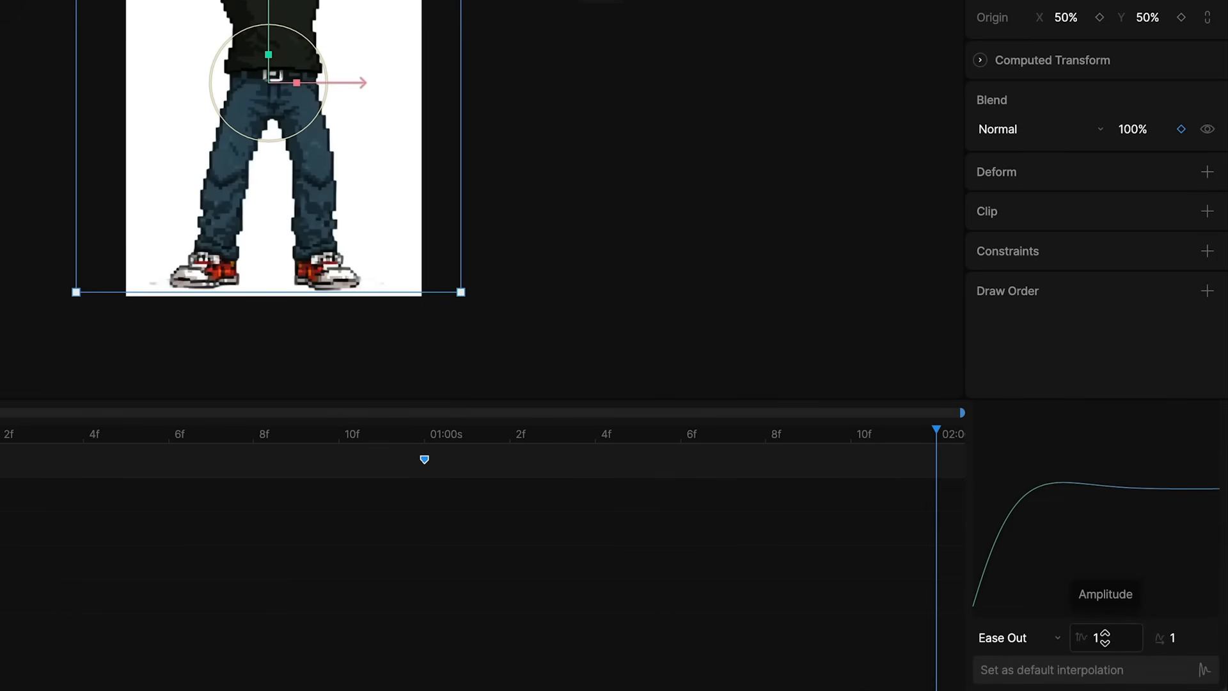
left_click(1183, 638)
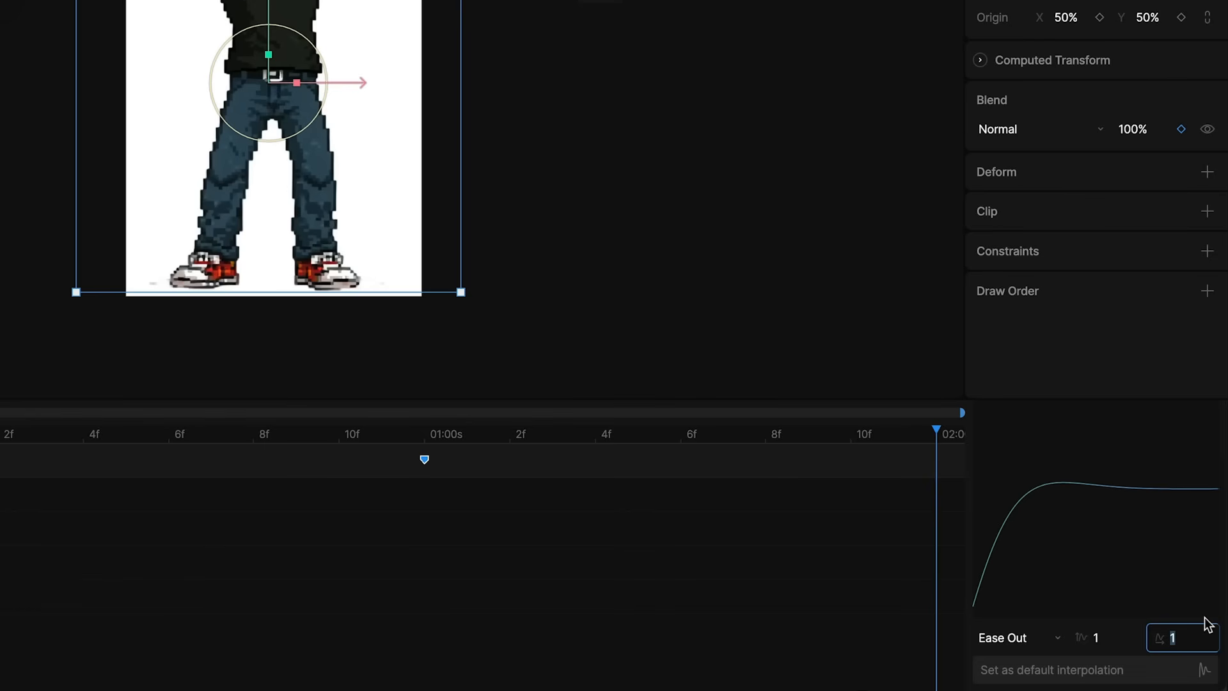
type("0.25")
key("Return")
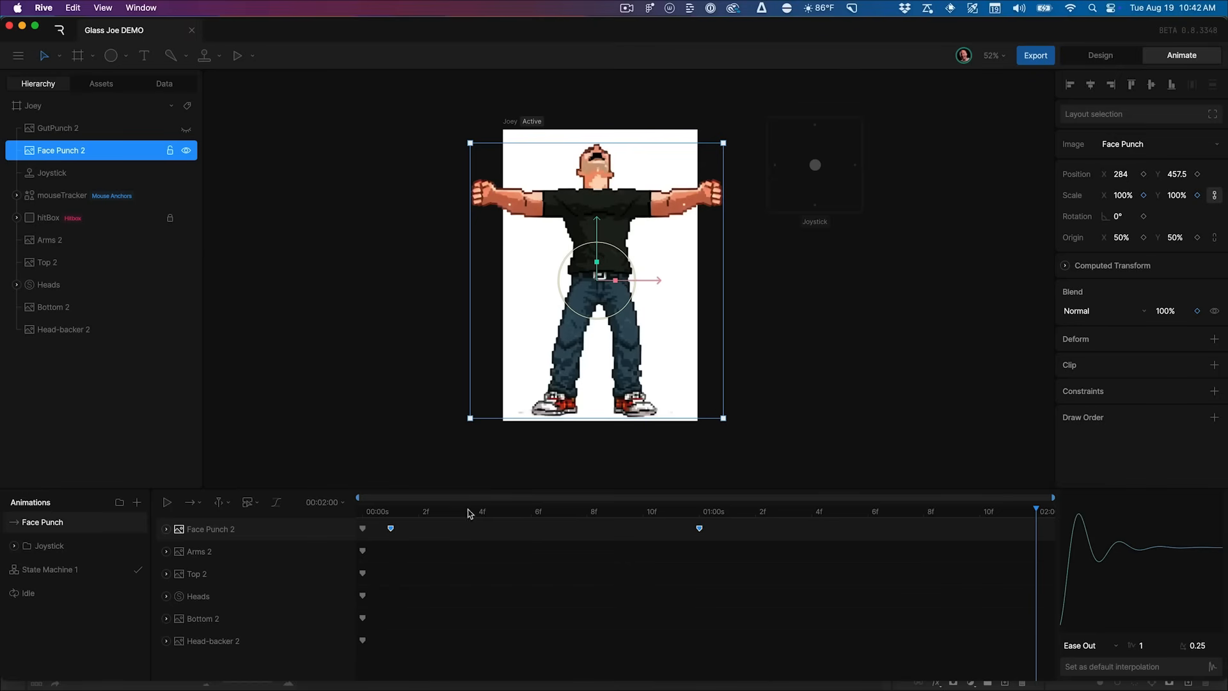
key("space")
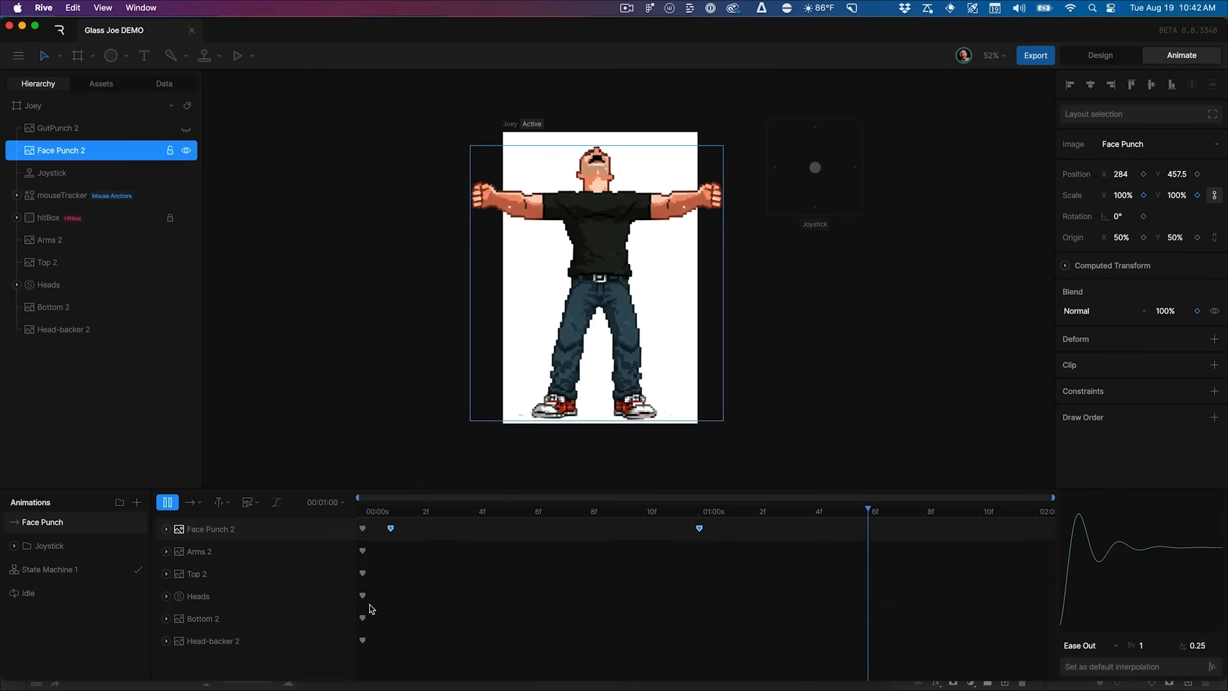
key("space")
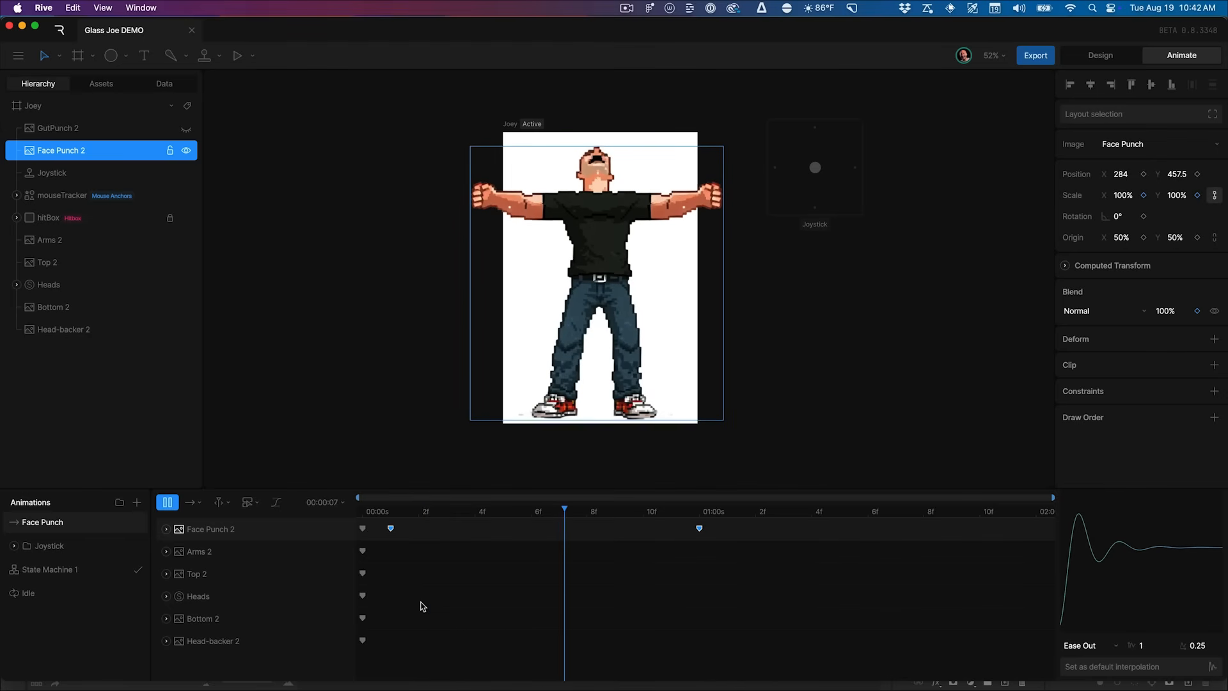
key("space")
key("space")
At frame 10, key the Face Punch 2 image's opacity at 0%
left_click_drag(596, 511, 656, 515)
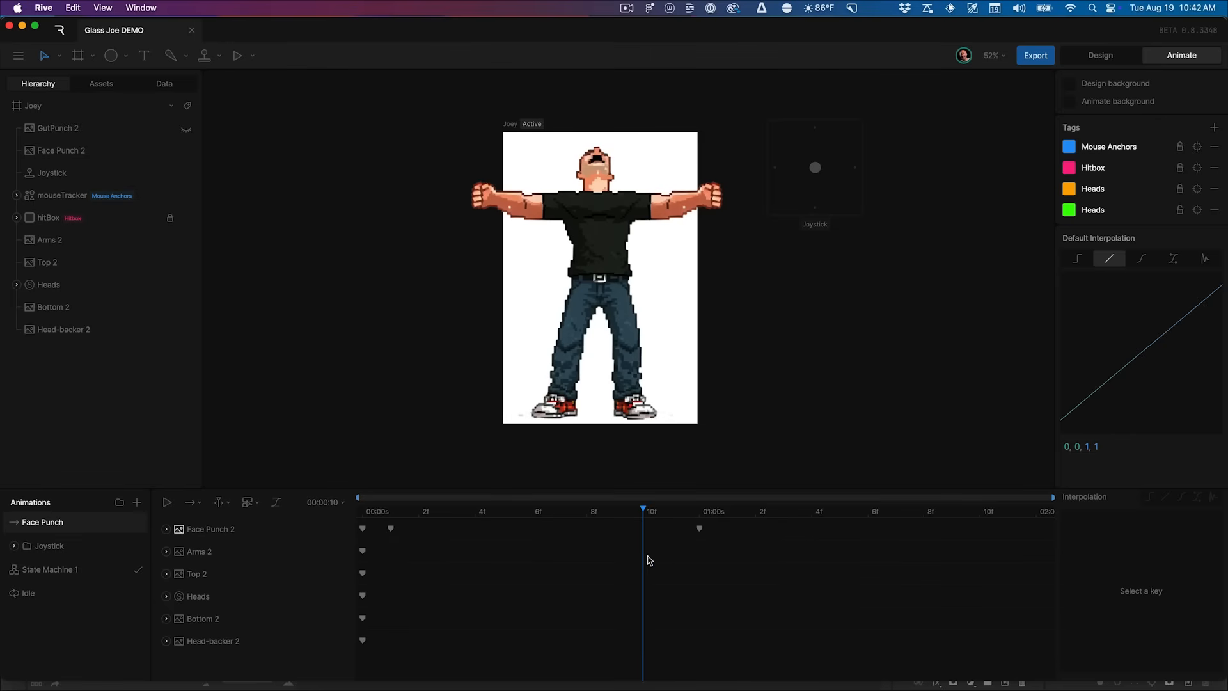
left_click(260, 537)
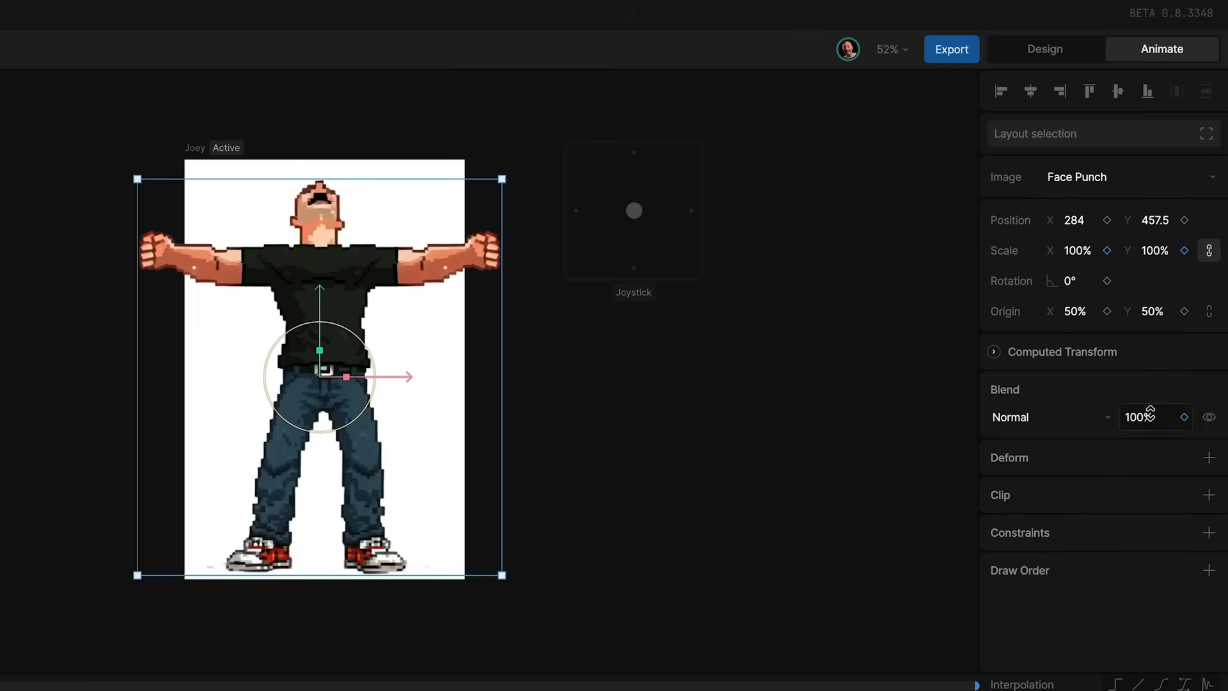
left_click(1150, 413)
type("0")
key("Return")
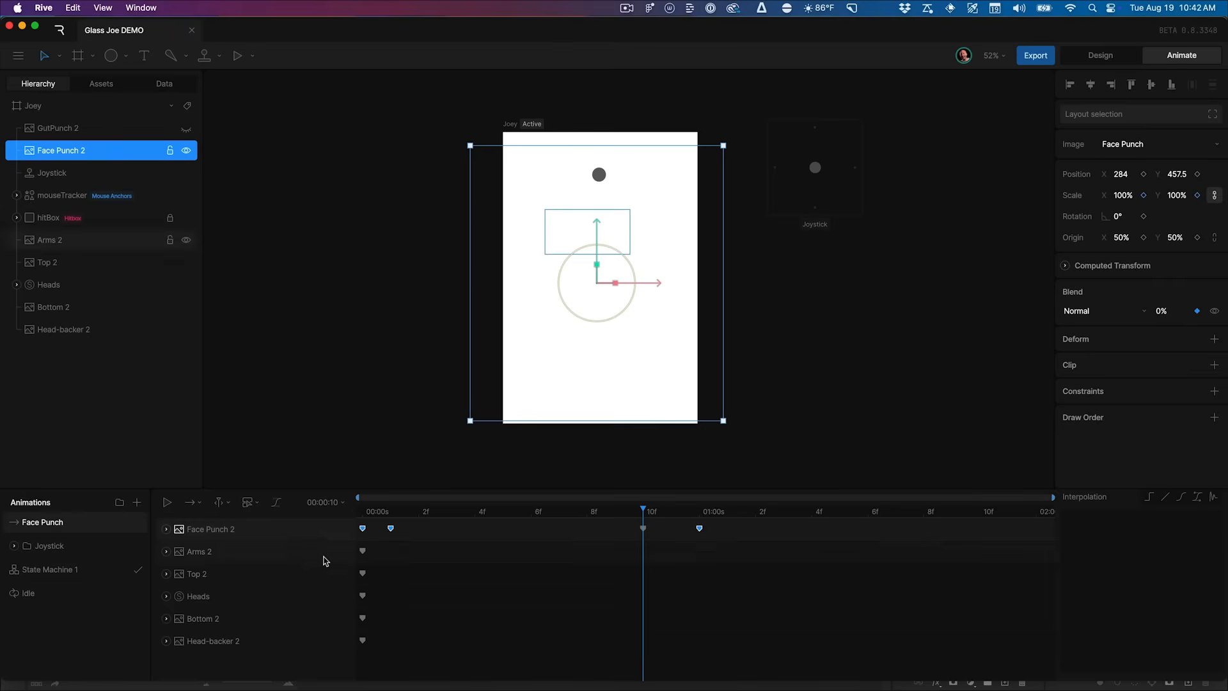
At frame 10, key the opacity of Arms 2, Top 2, Heads, Bottom 2 and Head-backer 2 at 100%
left_click(322, 556)
left_click(285, 645, "shift")
left_click(1174, 312)
type("100")
key("Return")
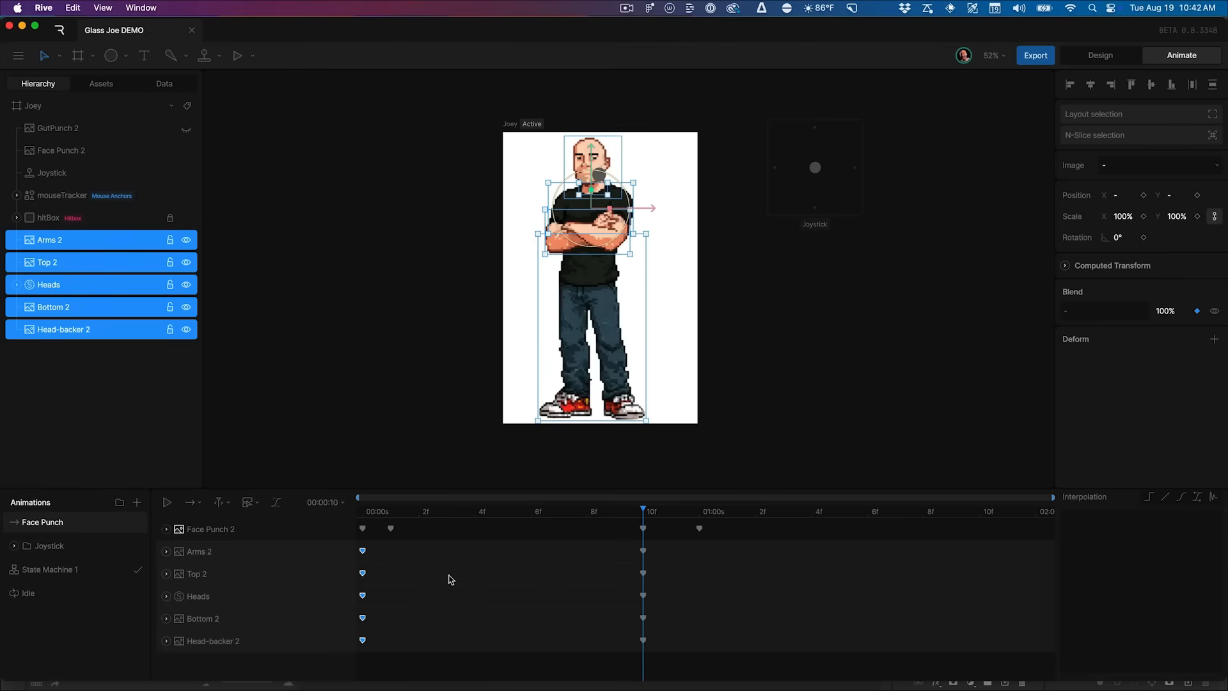
left_click(543, 549)
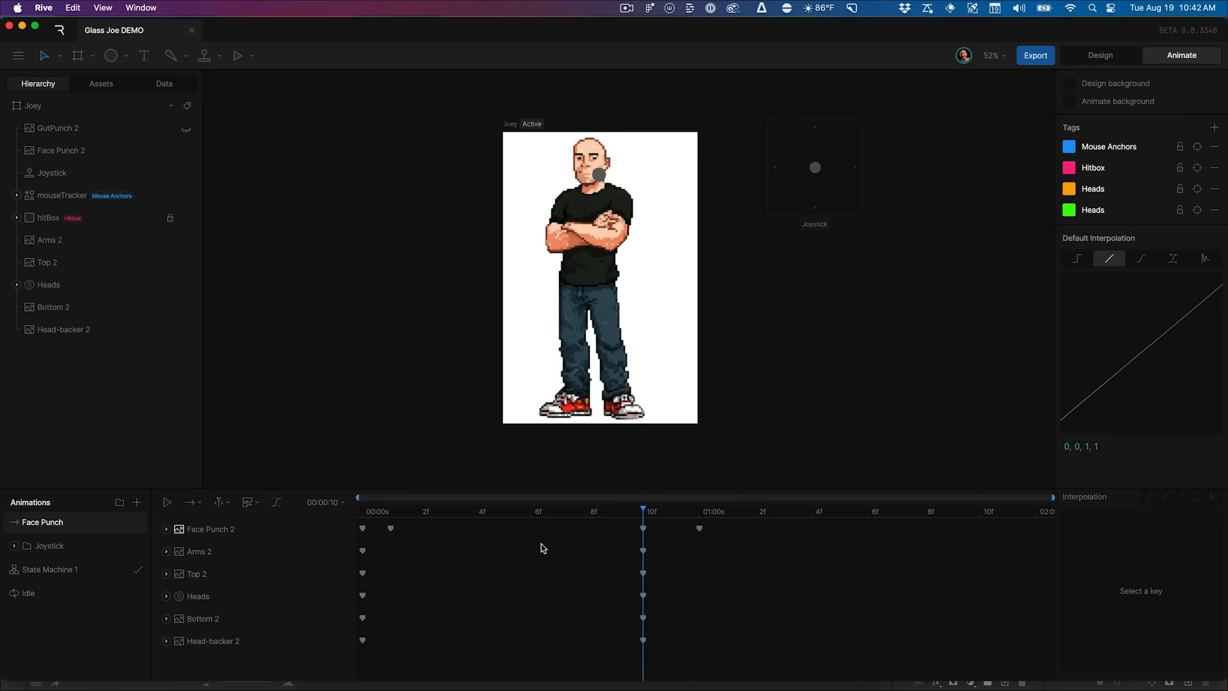
Apply hold interpolation to the body parts' and Face Punch 2's opacity keyframes, preview the switch, and return the playhead to the first frame
key("space")
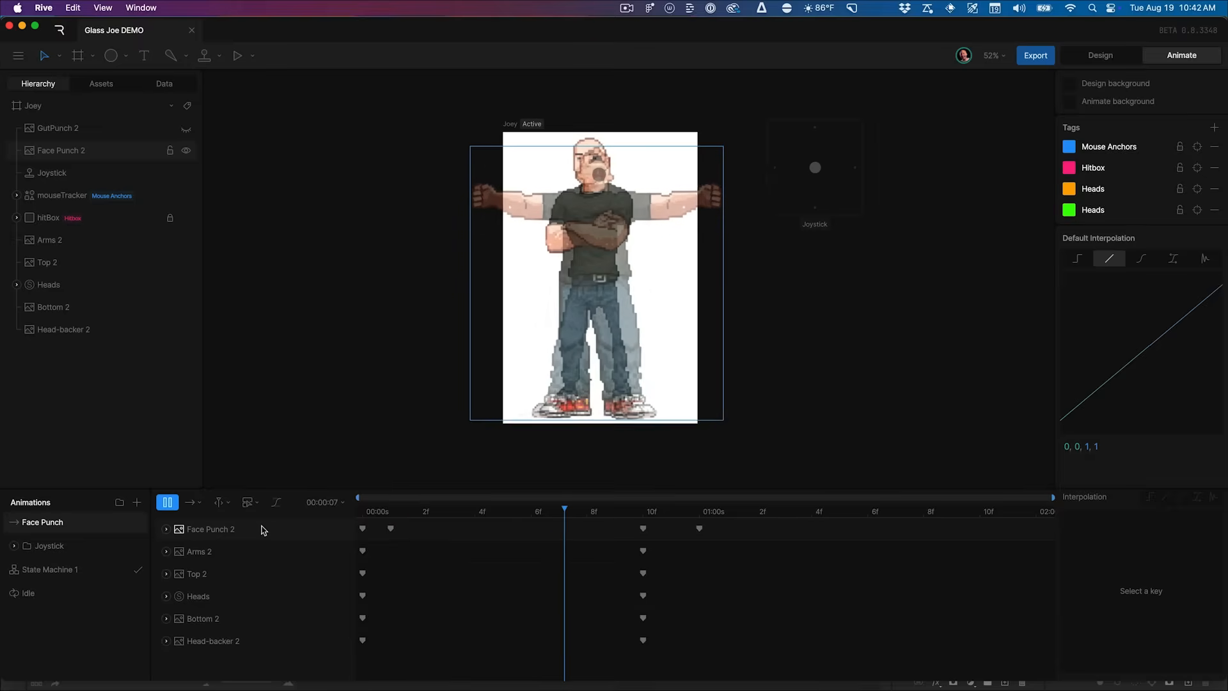
key("space")
left_click_drag(688, 547, 356, 679)
left_click(1149, 498)
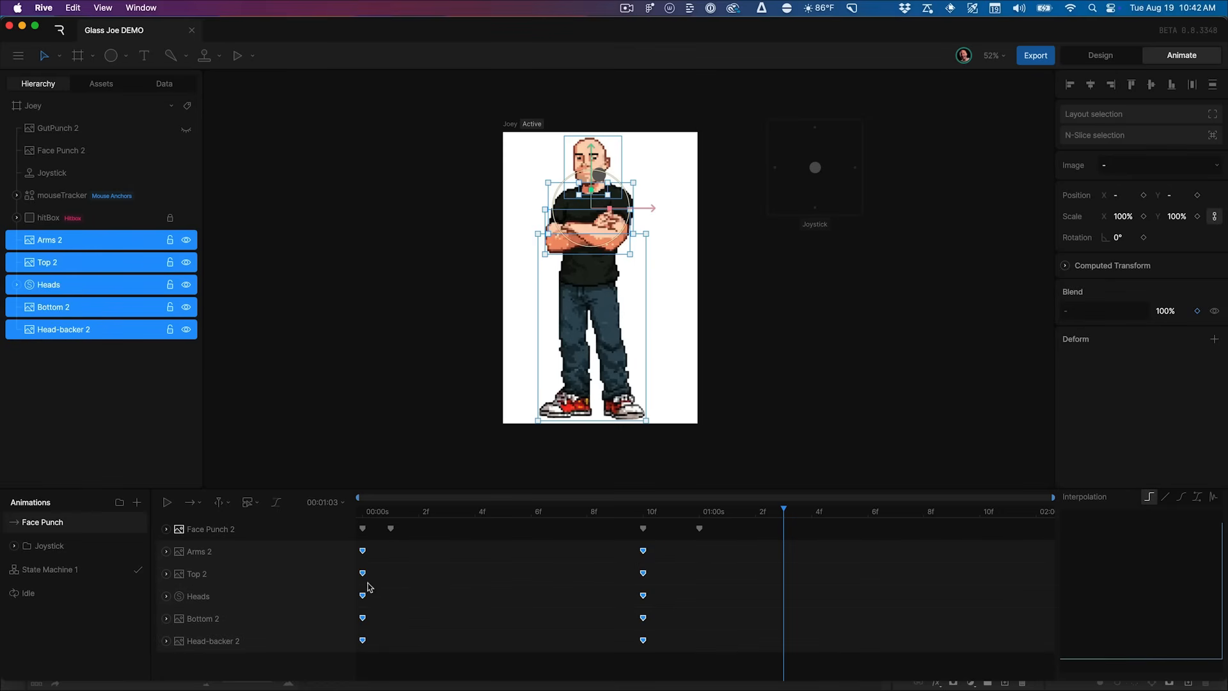
left_click(166, 529)
left_click(201, 597)
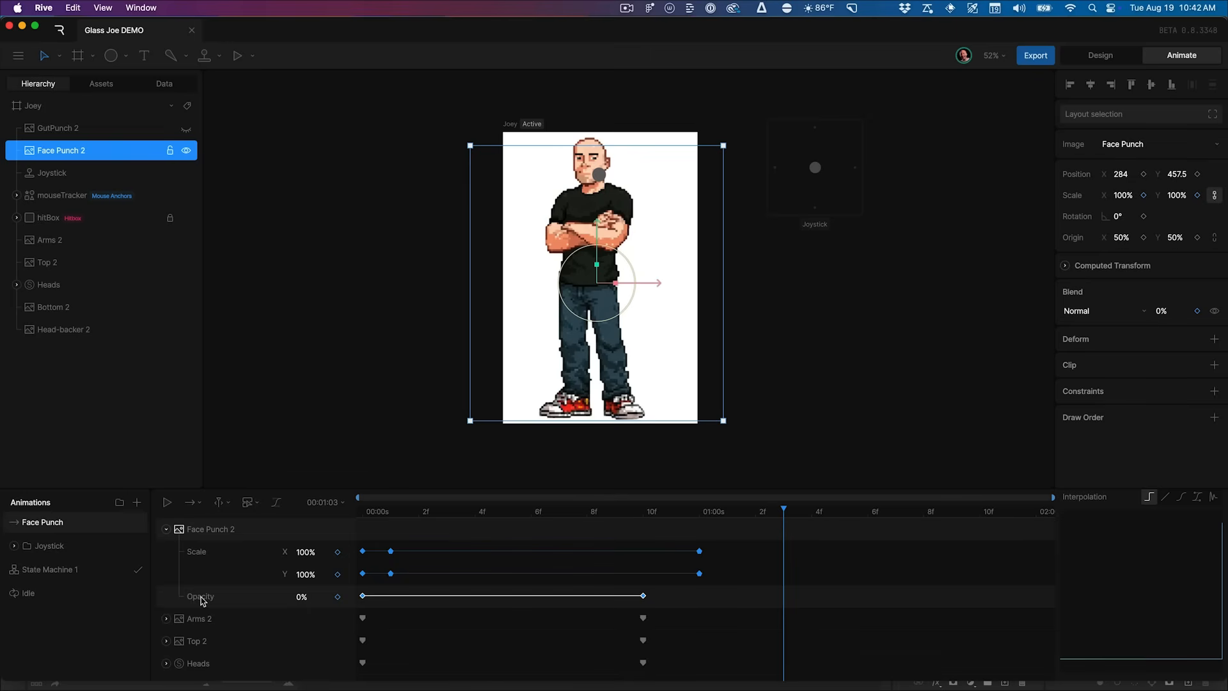
key("space")
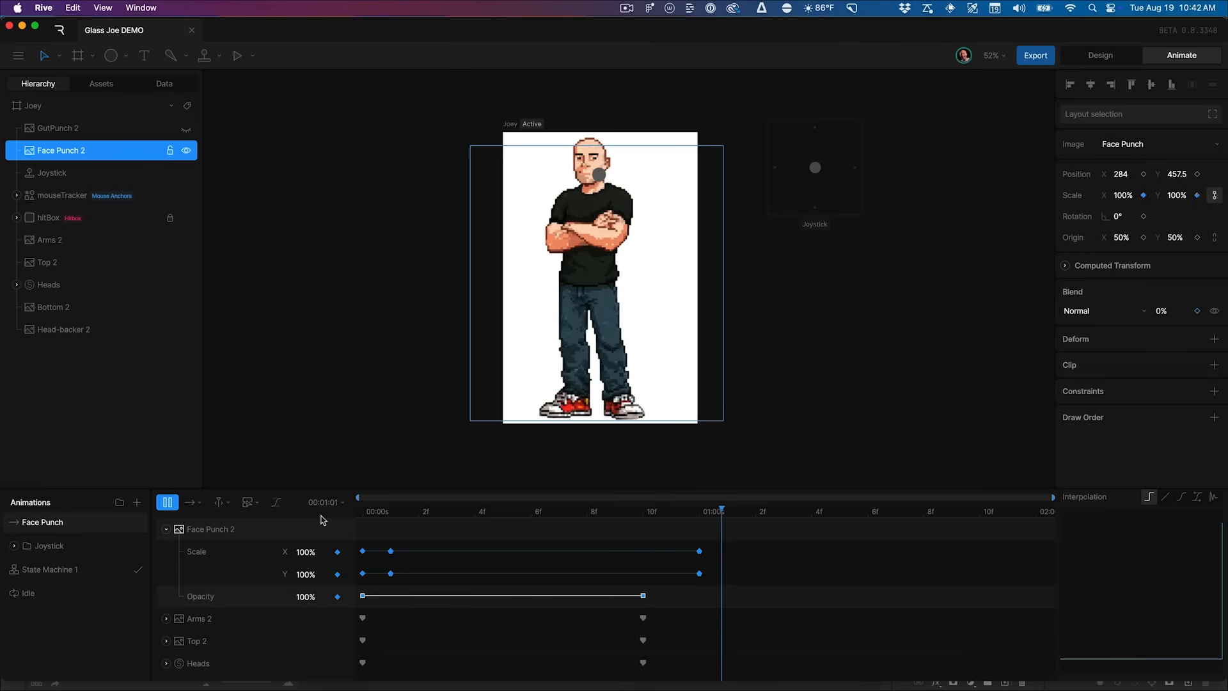
left_click(166, 529)
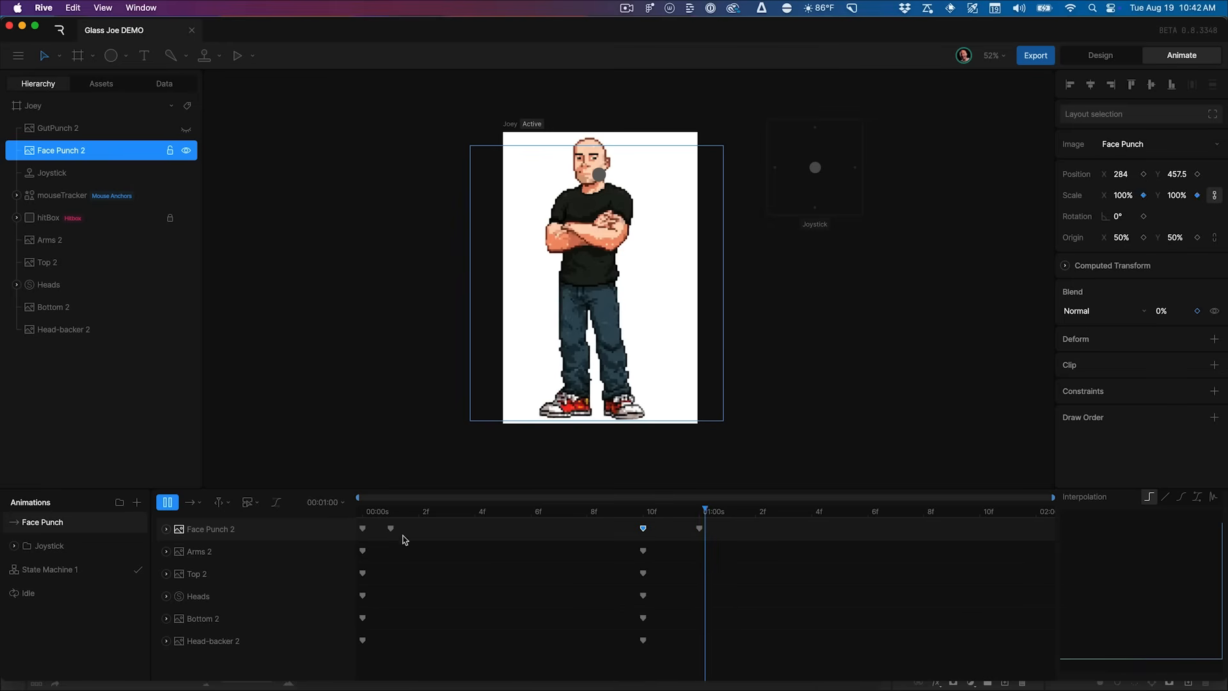
key("space")
left_click(825, 393)
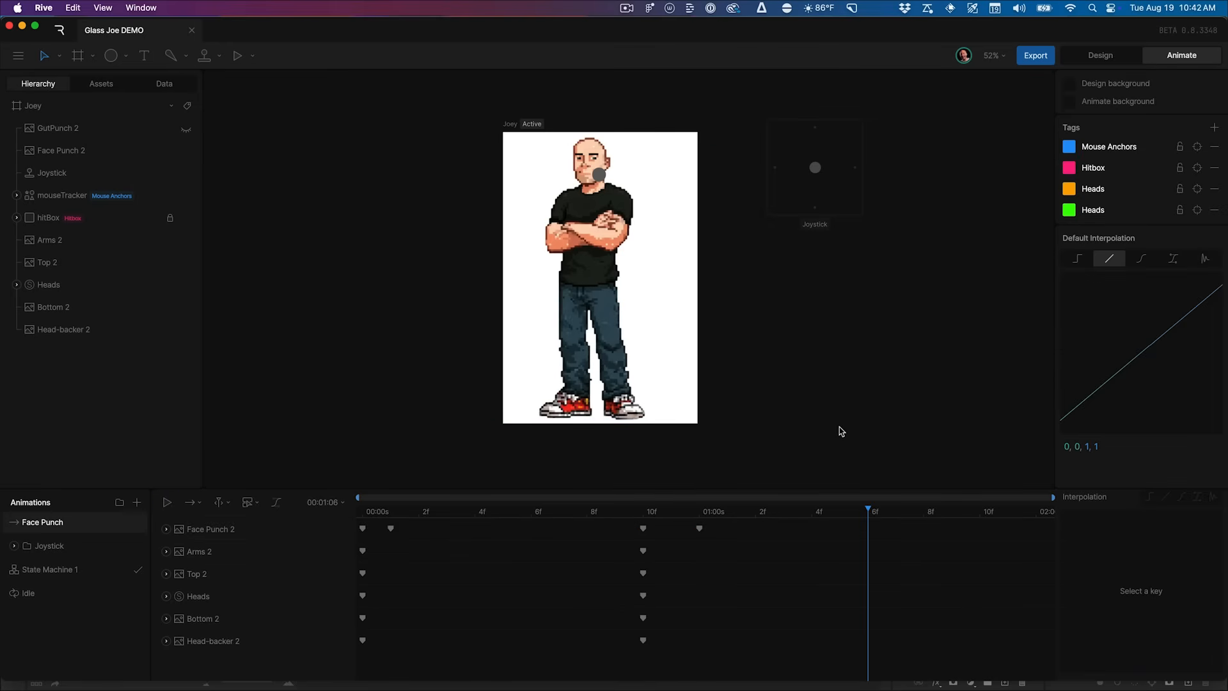
left_click(371, 515)
left_click(625, 238)
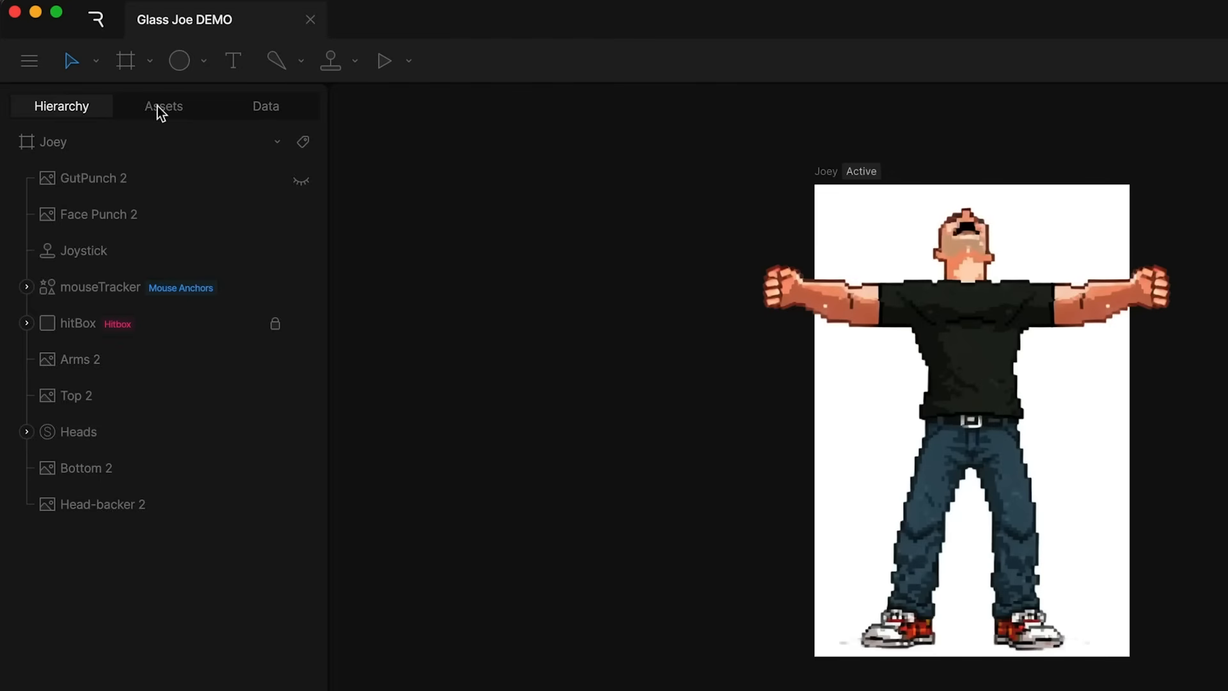
Import the MP3 files "23 - (se) Opponent Spitting from Mouth" and "39 - (se) Hard Blow to the Gut" as assets
left_click(101, 85)
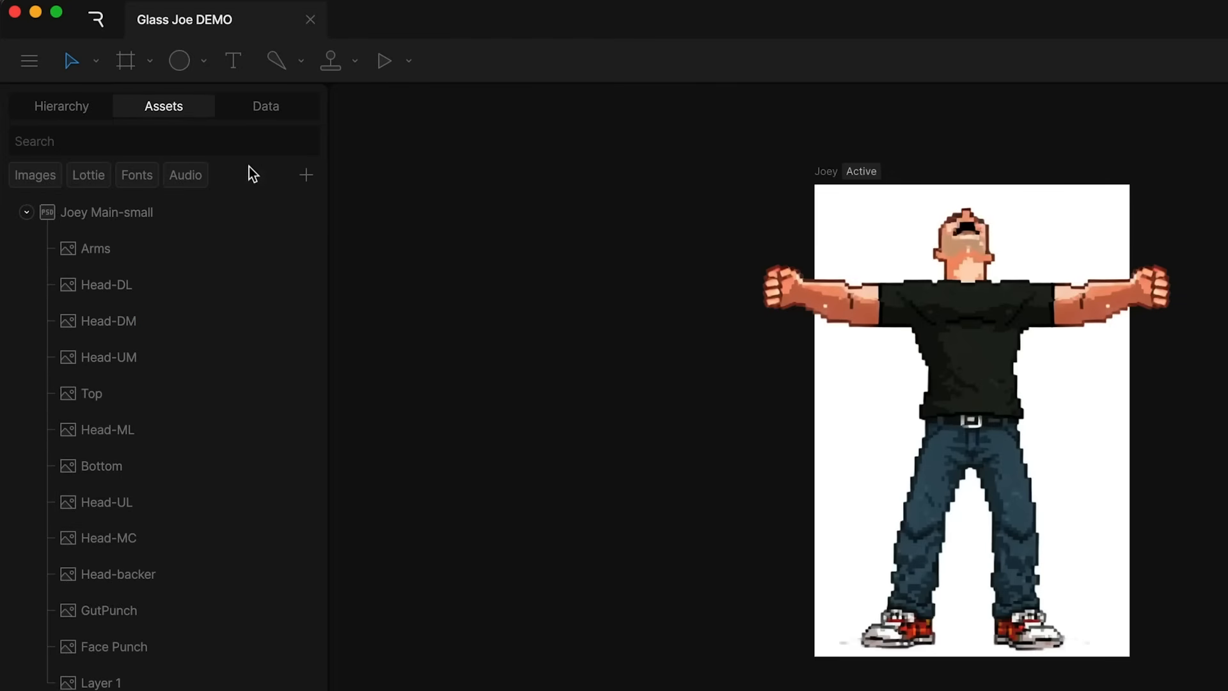
left_click(47, 214)
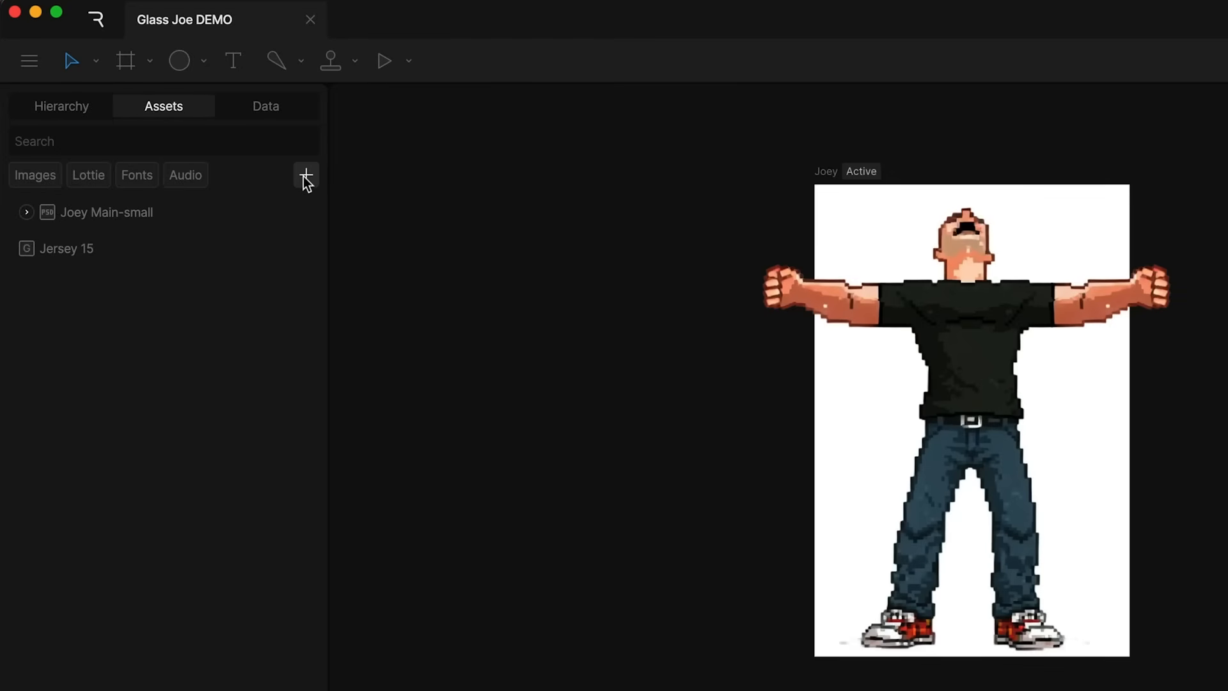
left_click(305, 176)
left_click(329, 224)
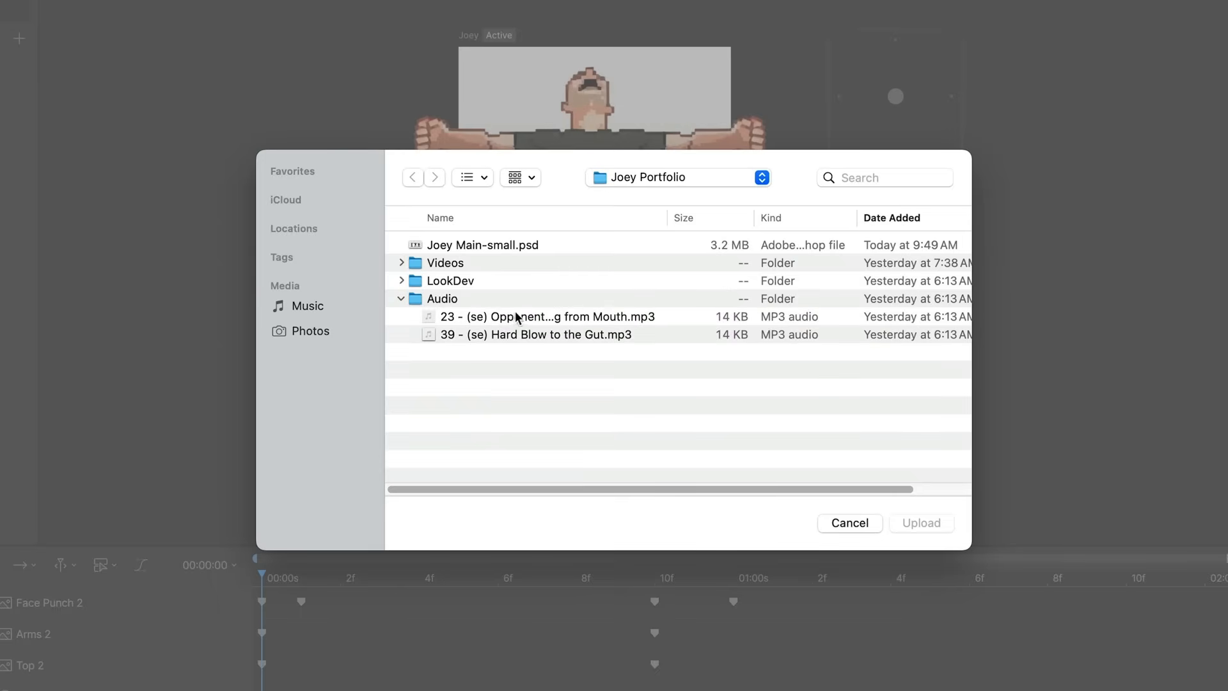
left_click(516, 316)
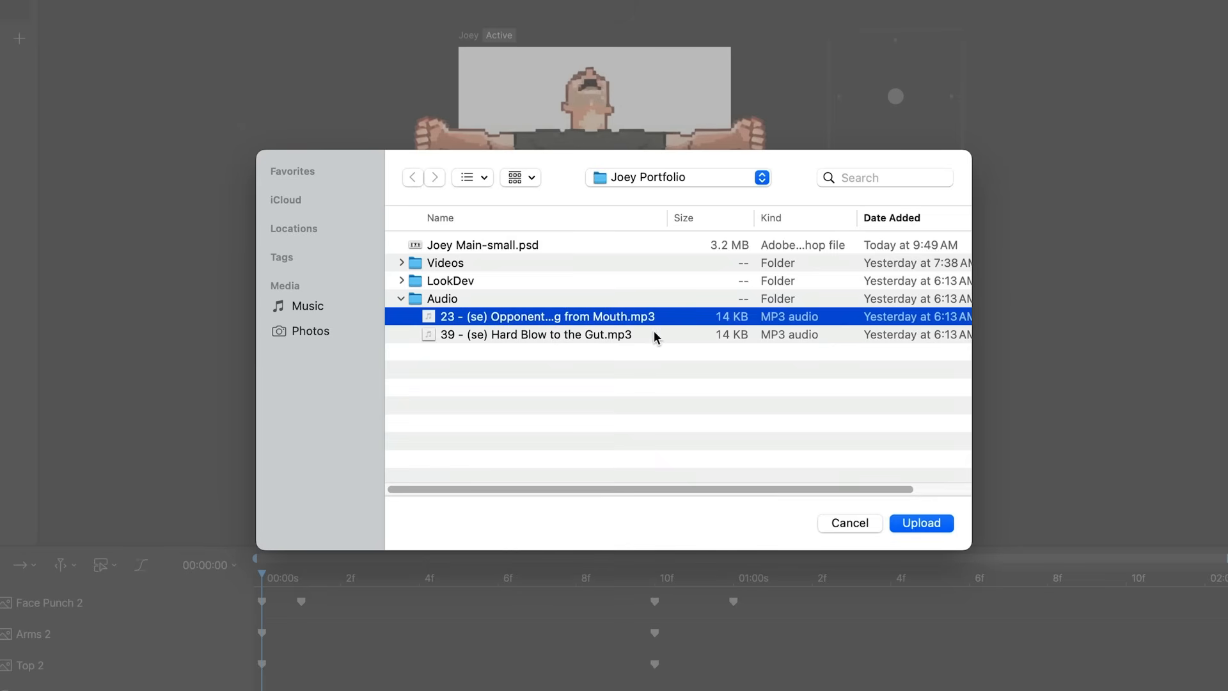
left_click(594, 336, "shift")
key("Return")
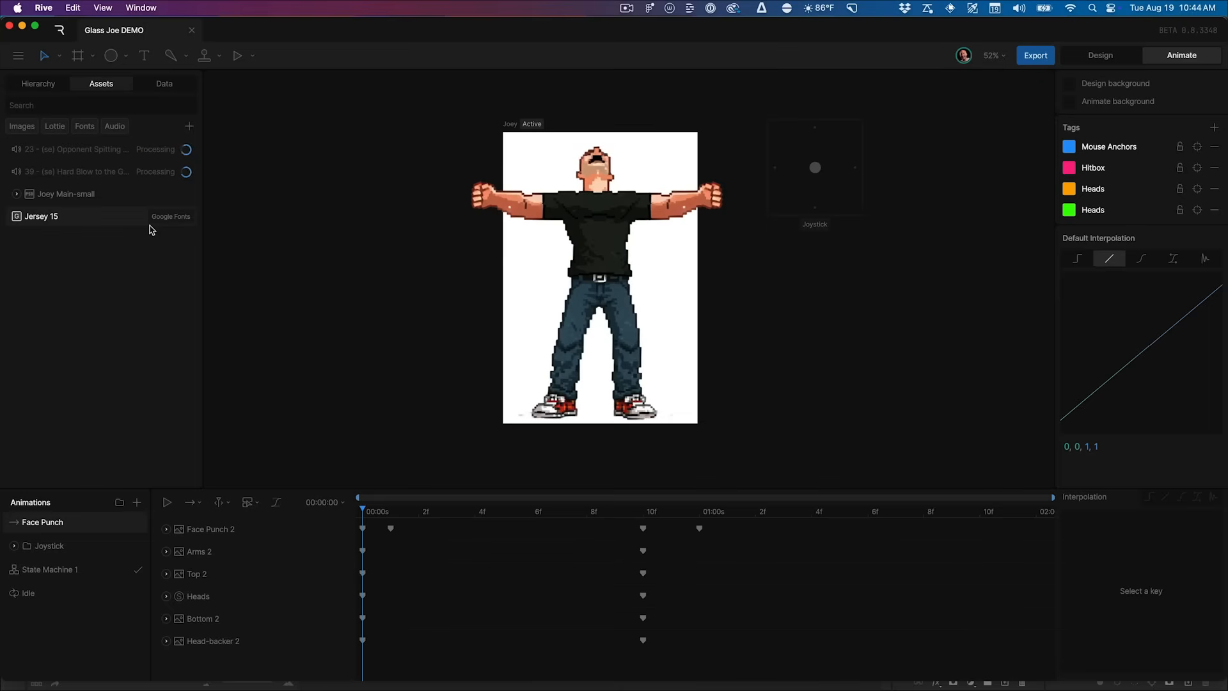
Place both imported sounds as audio events on the canvas, stacked to the left of the Joey artboard
left_click_drag(112, 156, 232, 152)
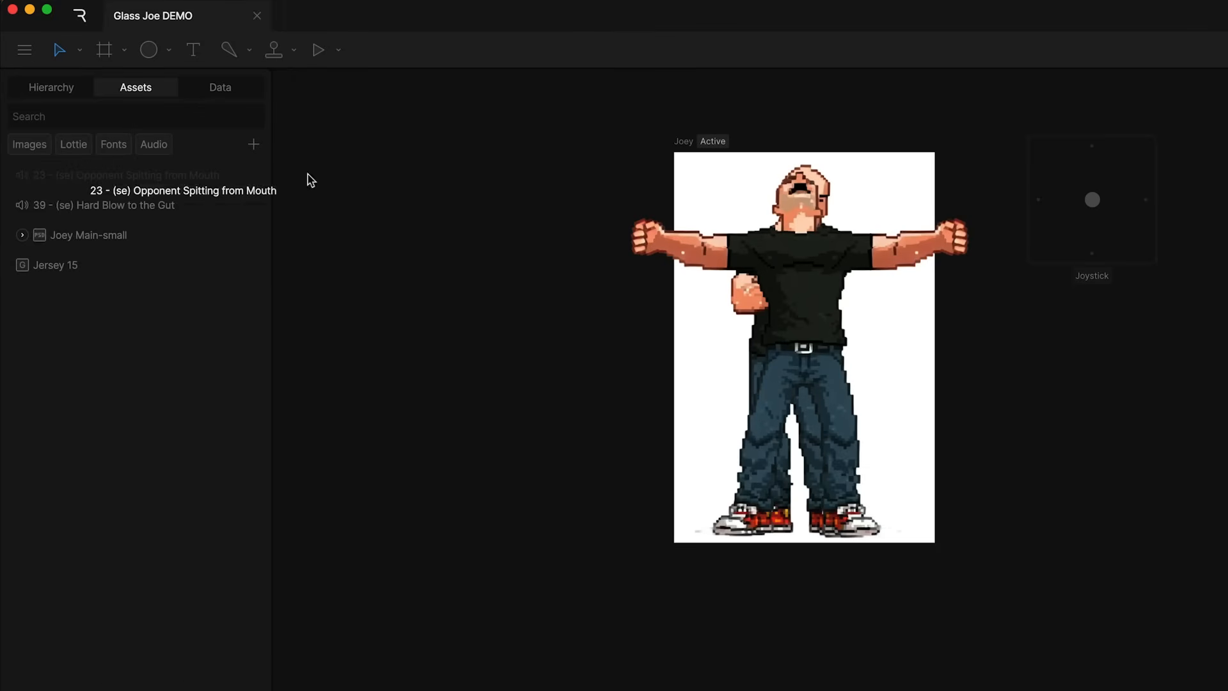
left_click_drag(311, 181, 469, 174)
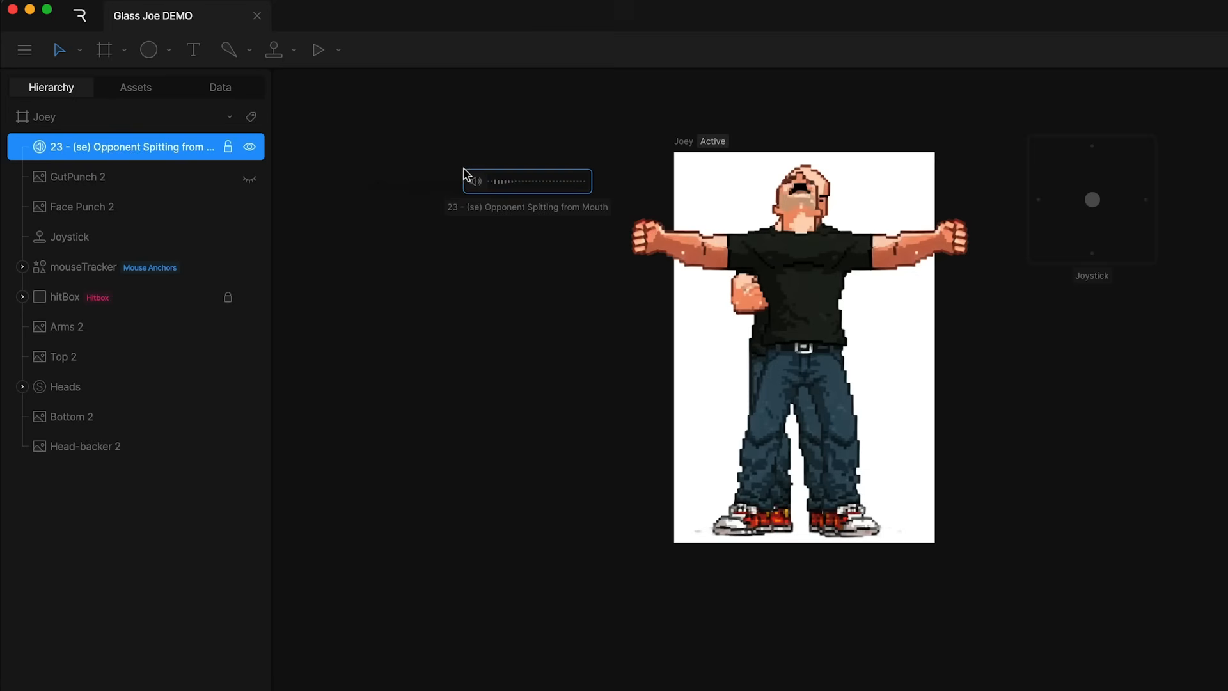
left_click(141, 90)
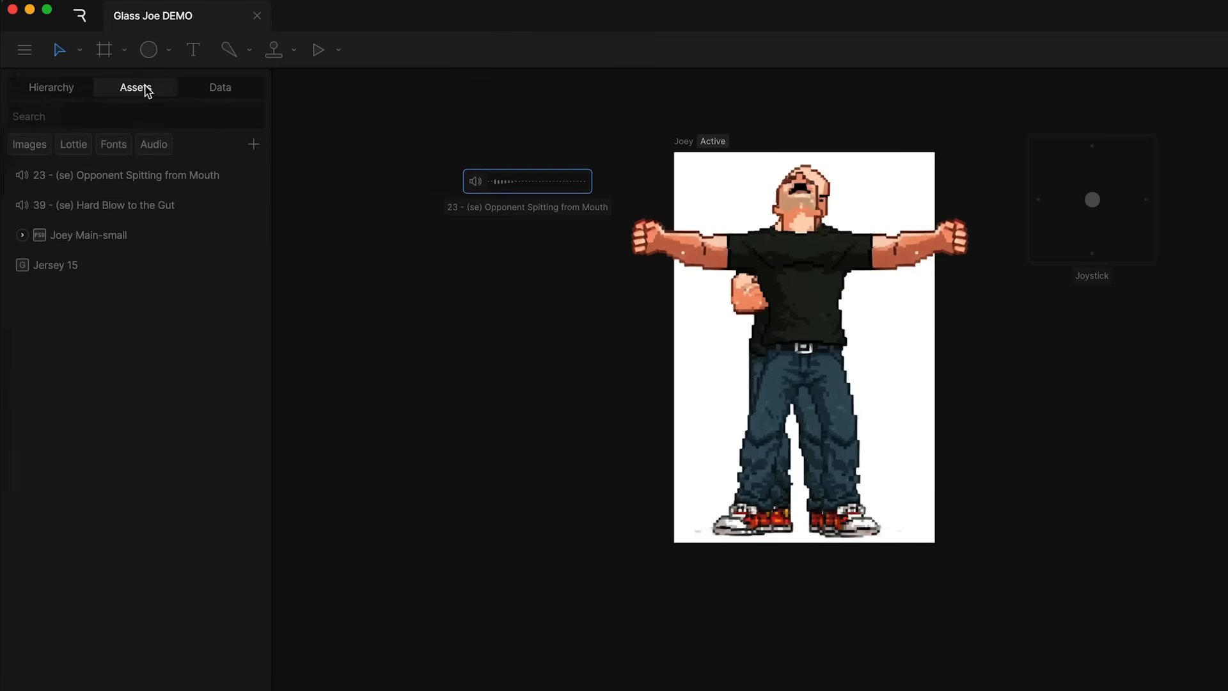
left_click_drag(104, 208, 505, 269)
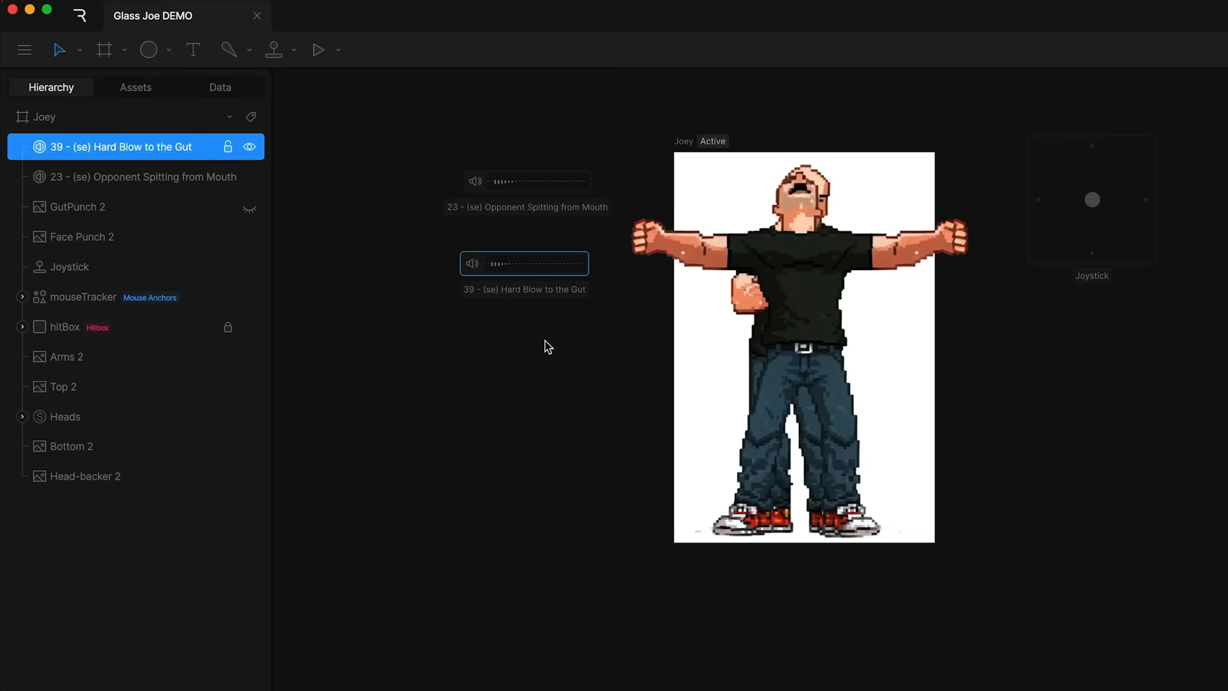
Rename the Hard Blow to the Gut event GutSFX and the Opponent Spitting from Mouth event FaceSFX
double_click(154, 147)
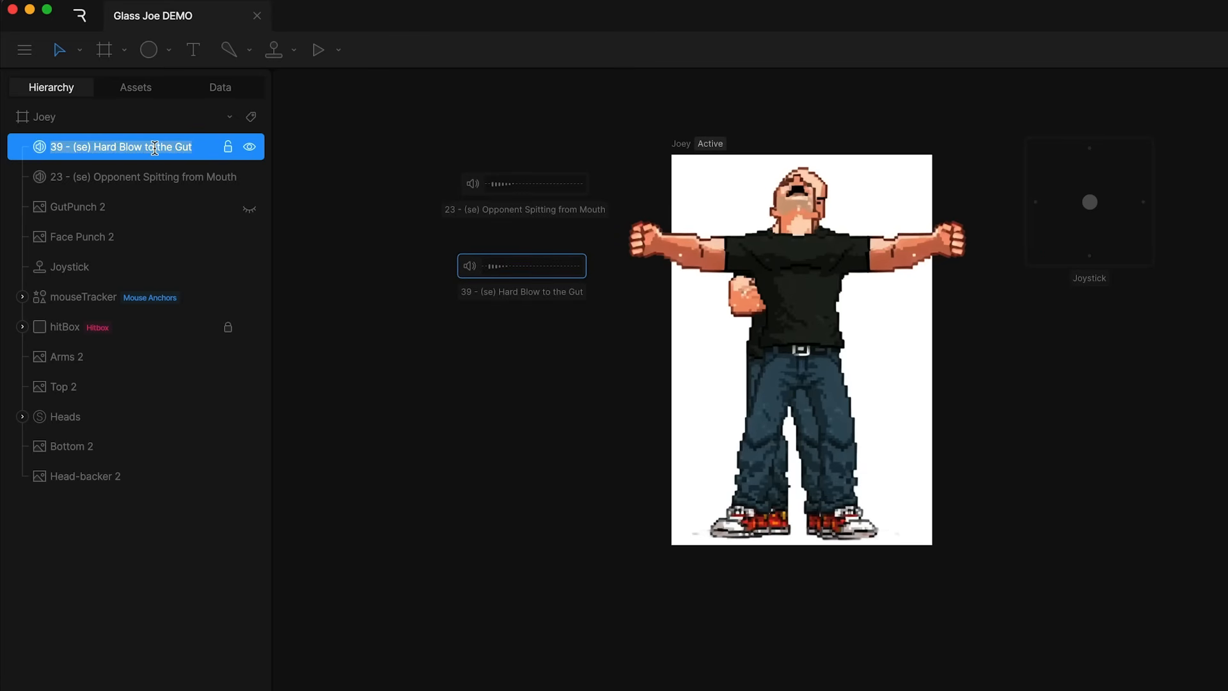
type("GutSFX")
key("Return")
double_click(156, 170)
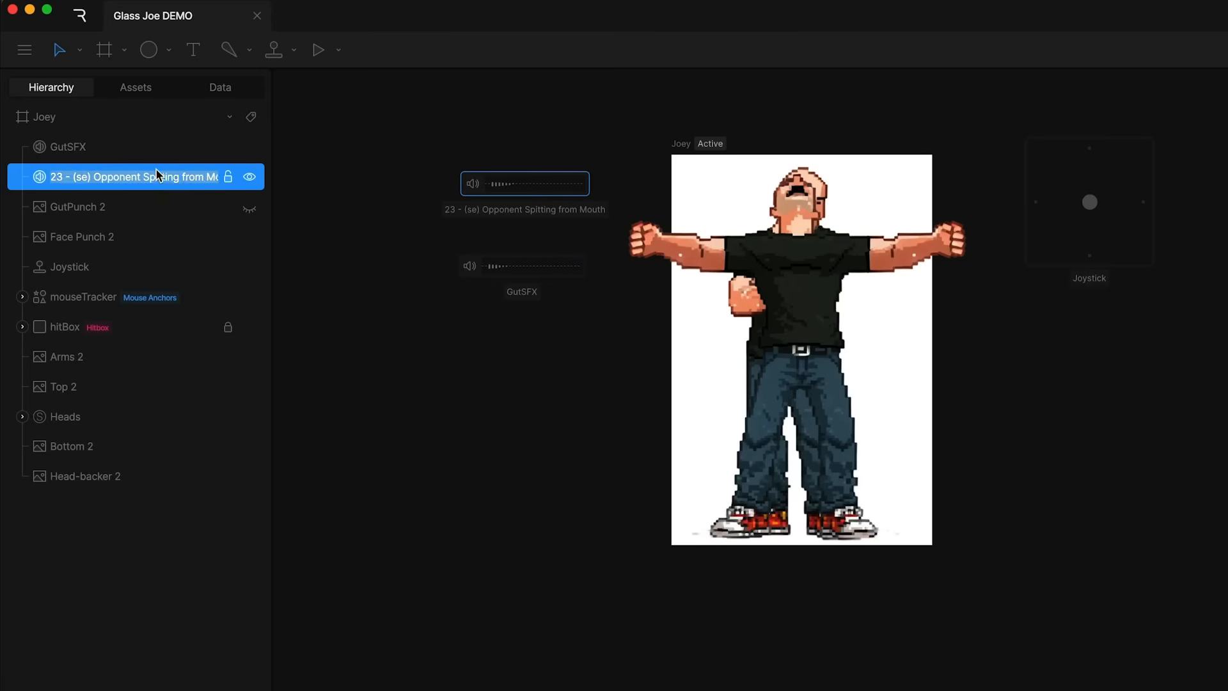
type("FaceSFX")
key("Return")
Key the FaceSFX event's Play Audio at the first frame of the Face Punch timeline
key("Tab")
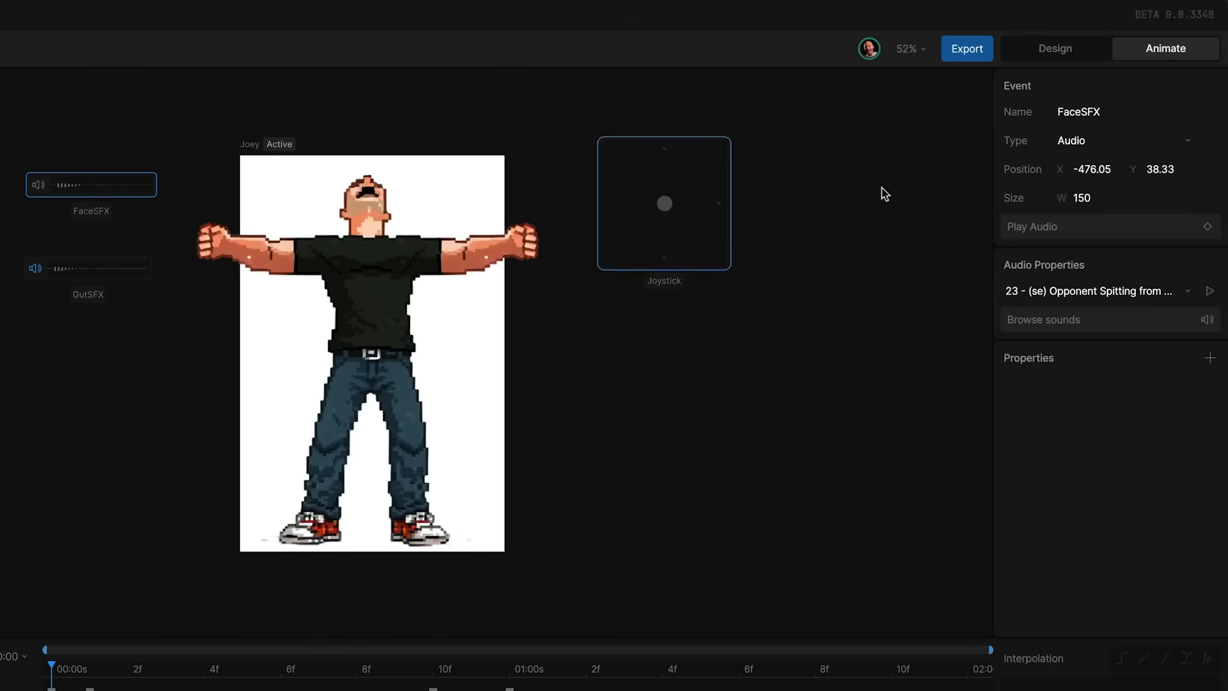
left_click(1208, 226)
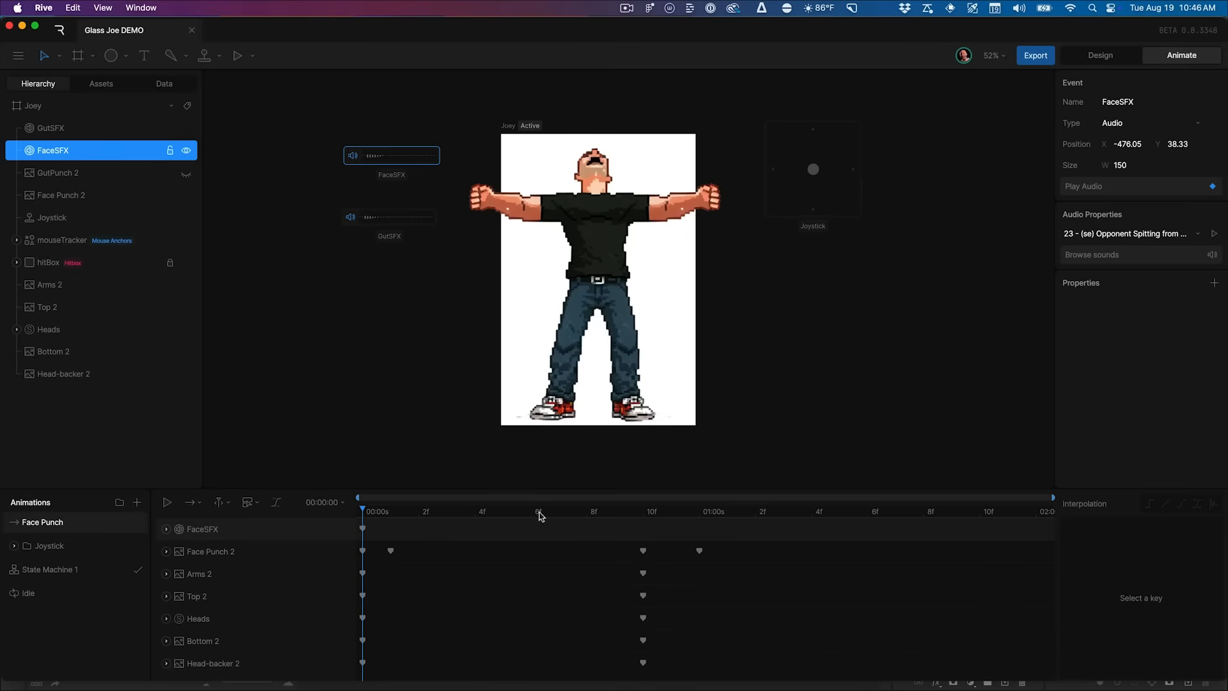
Play the Face Punch timeline through to check the pose together with its sound effect
key("space")
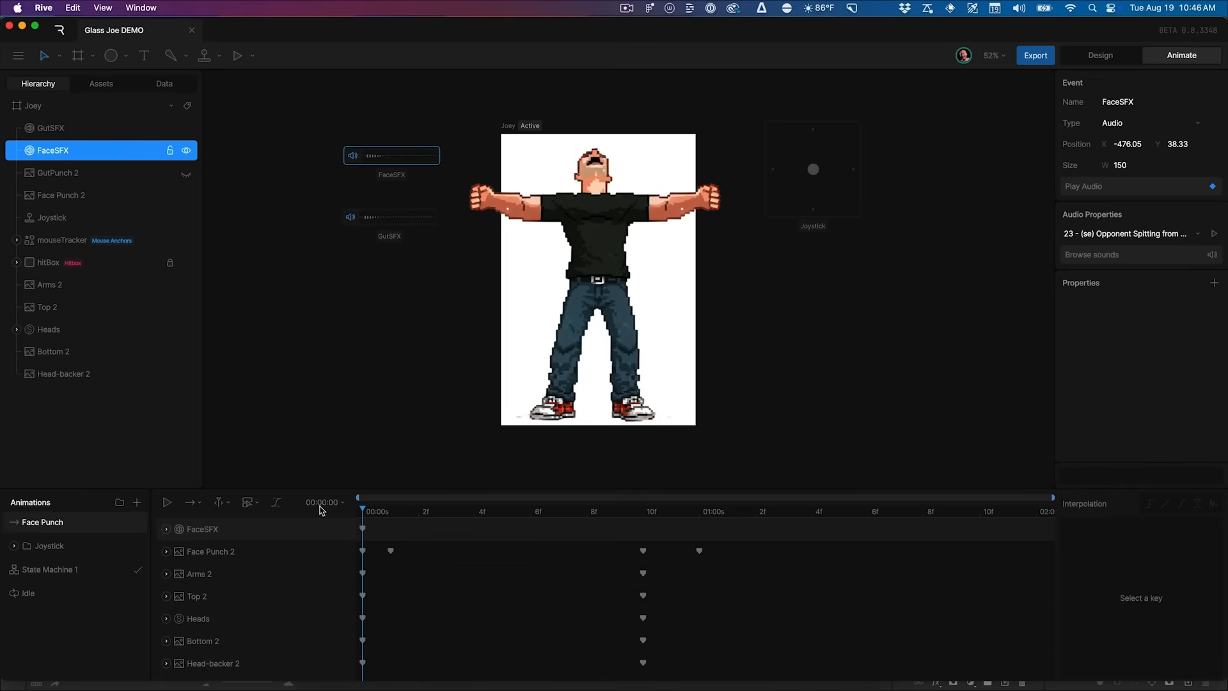
key("space")
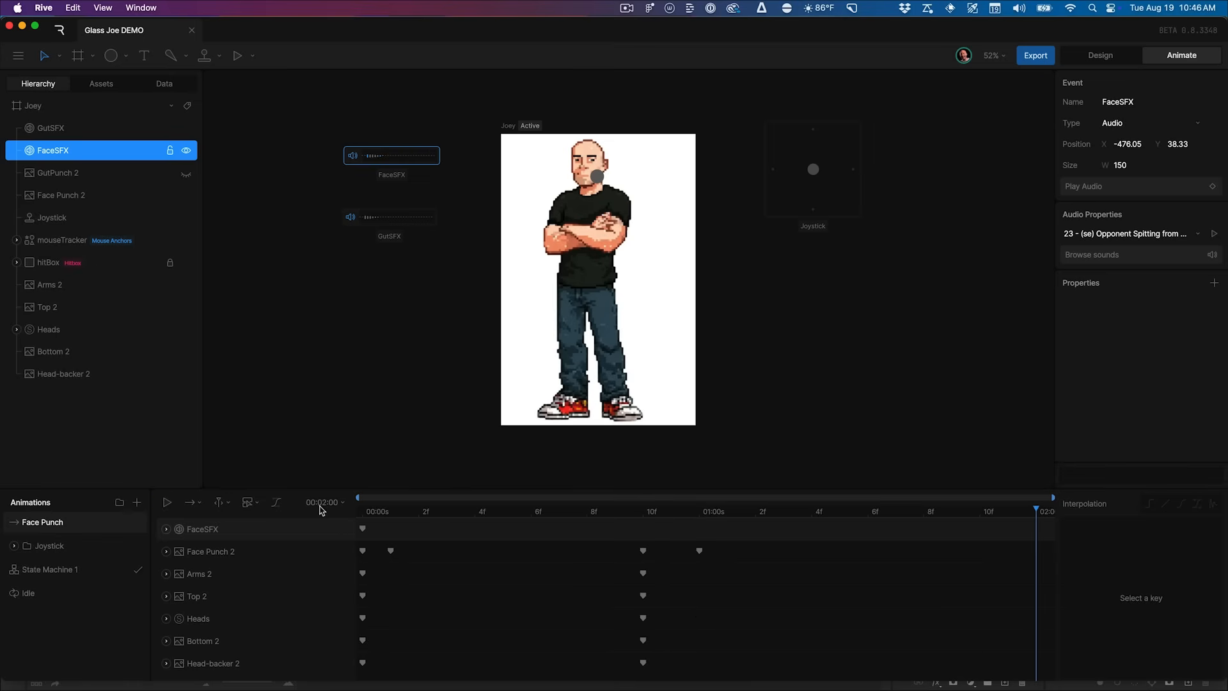
Duplicate the Face Punch timeline and rename the copy Gut Punch
right_click(66, 523)
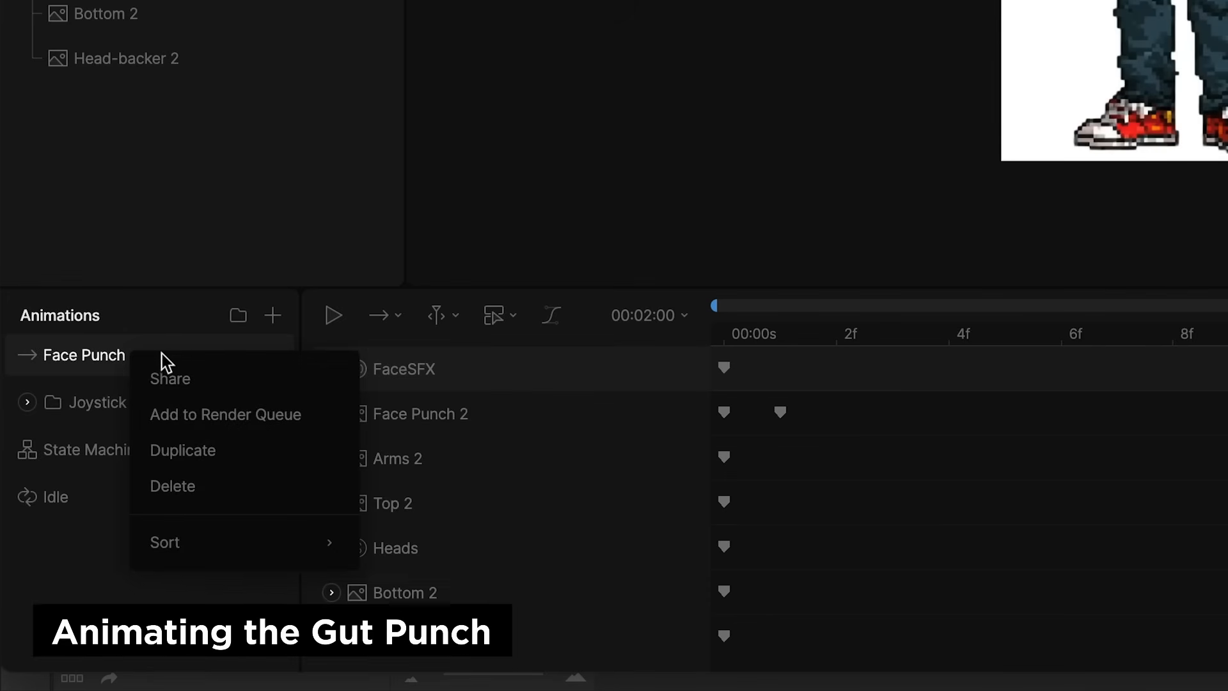
left_click(186, 450)
double_click(116, 353)
type("Gut Punch")
key("Return")
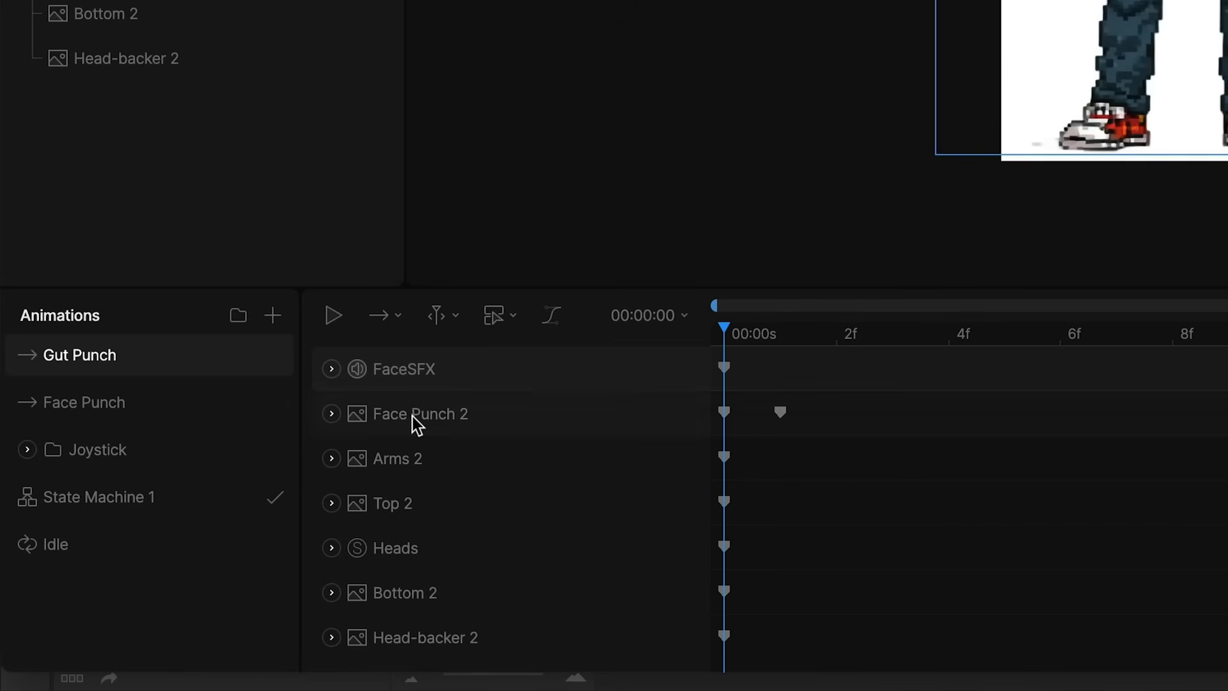
Replace the FaceSFX key in the Gut Punch timeline with a GutSFX Play Audio key at the first frame
key("Delete")
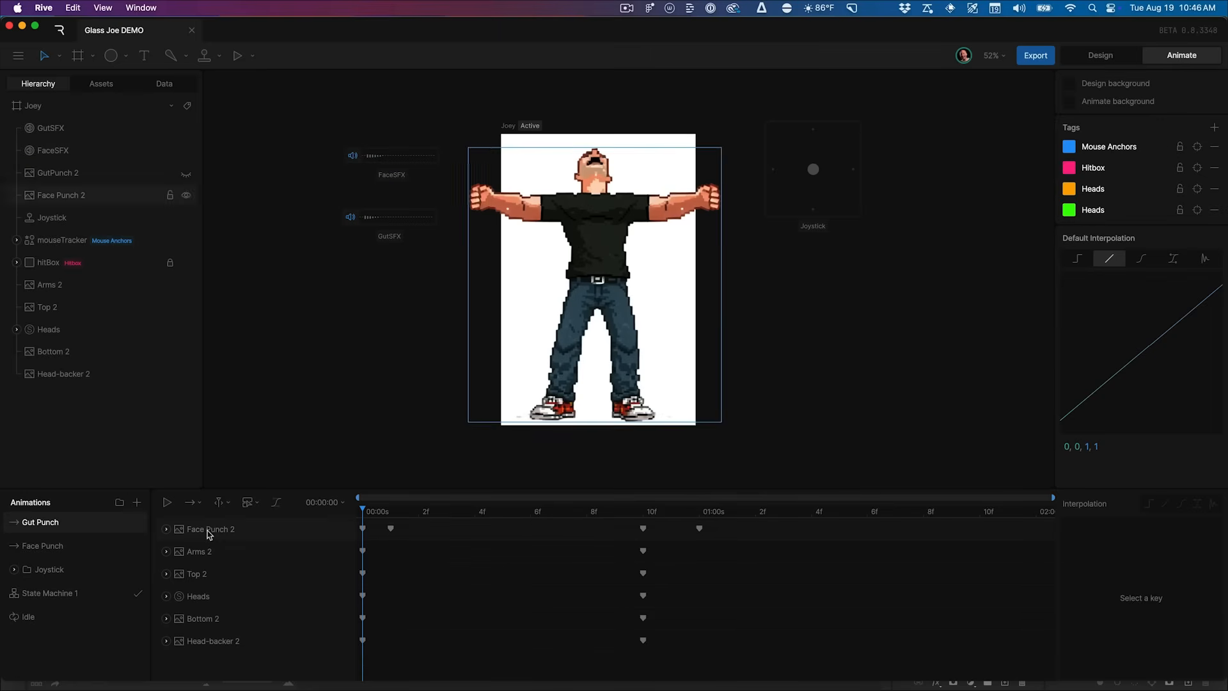
left_click(392, 213)
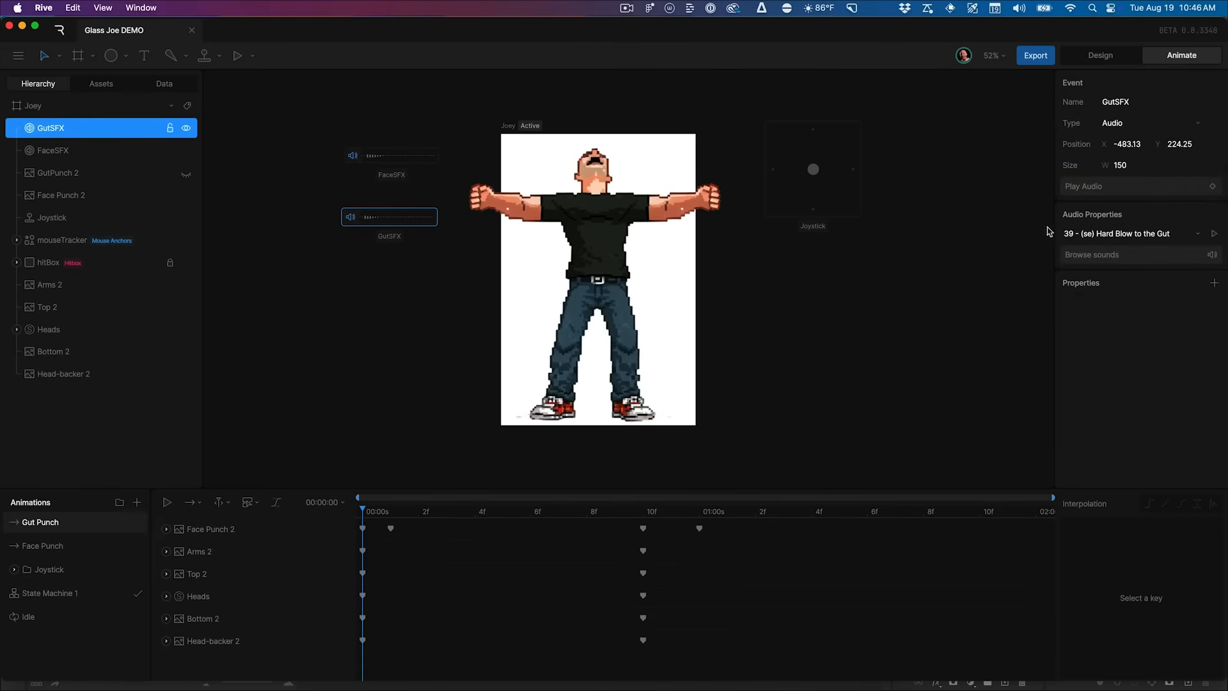
left_click(1213, 188)
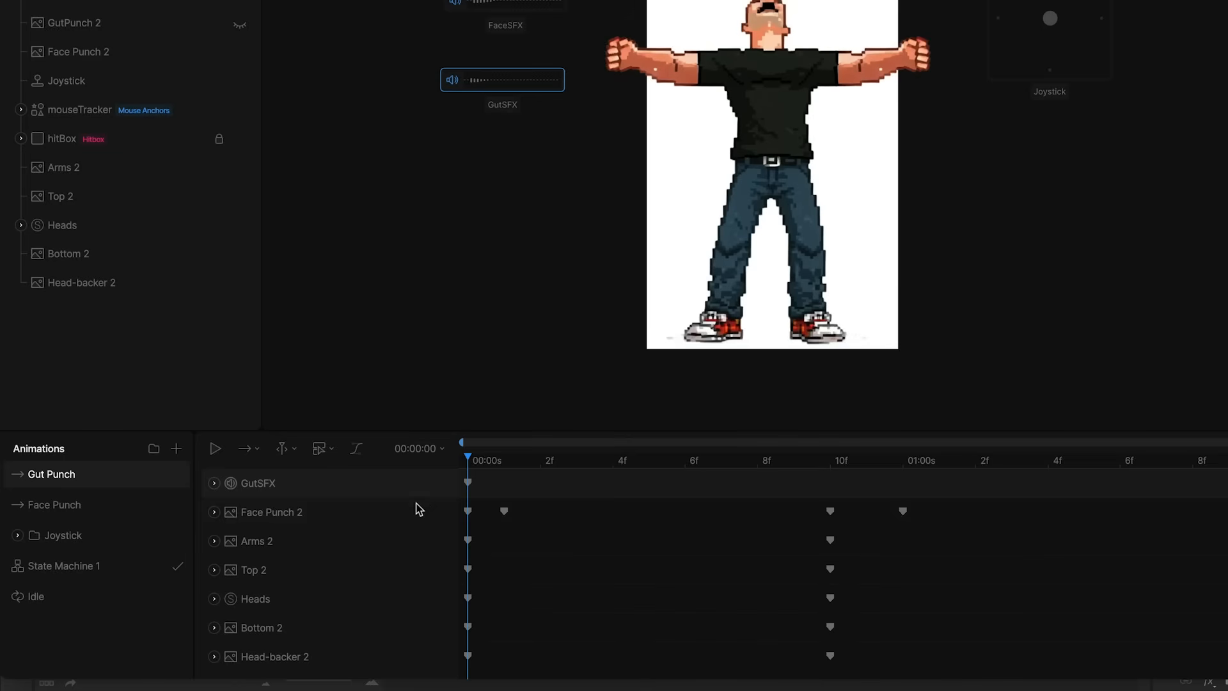
Unhide the GutPunch 2 image and key it at the first frame of the Gut Punch timeline
left_click(309, 525)
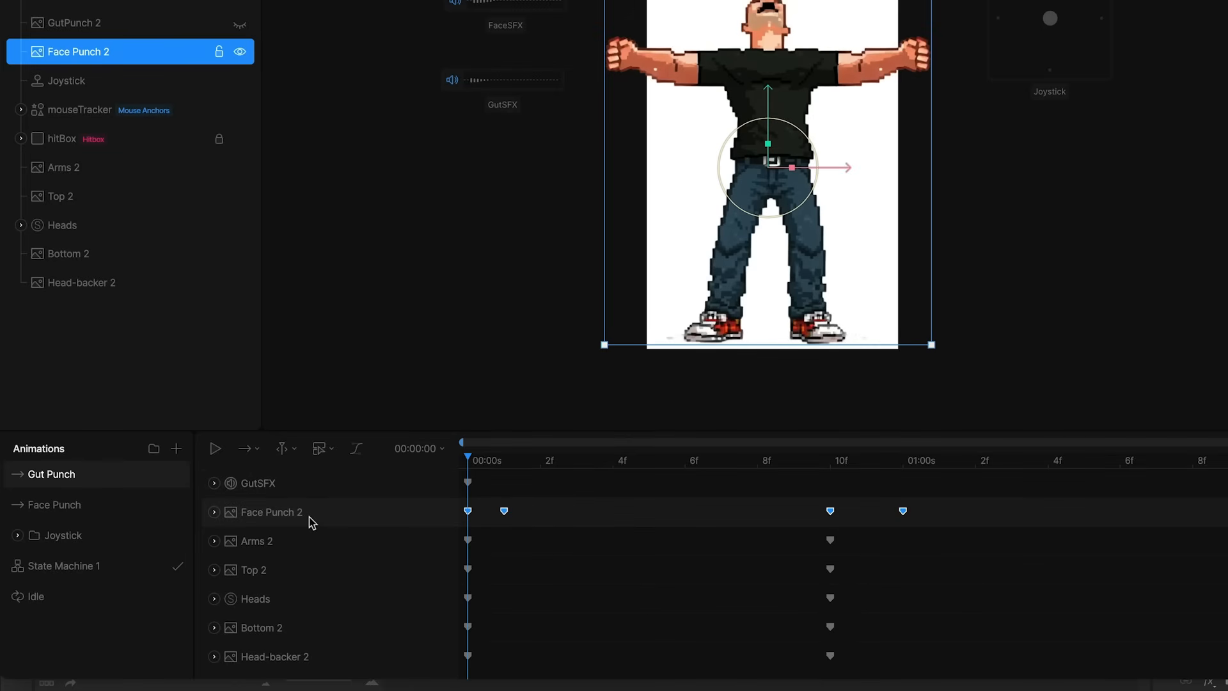
left_click(240, 24)
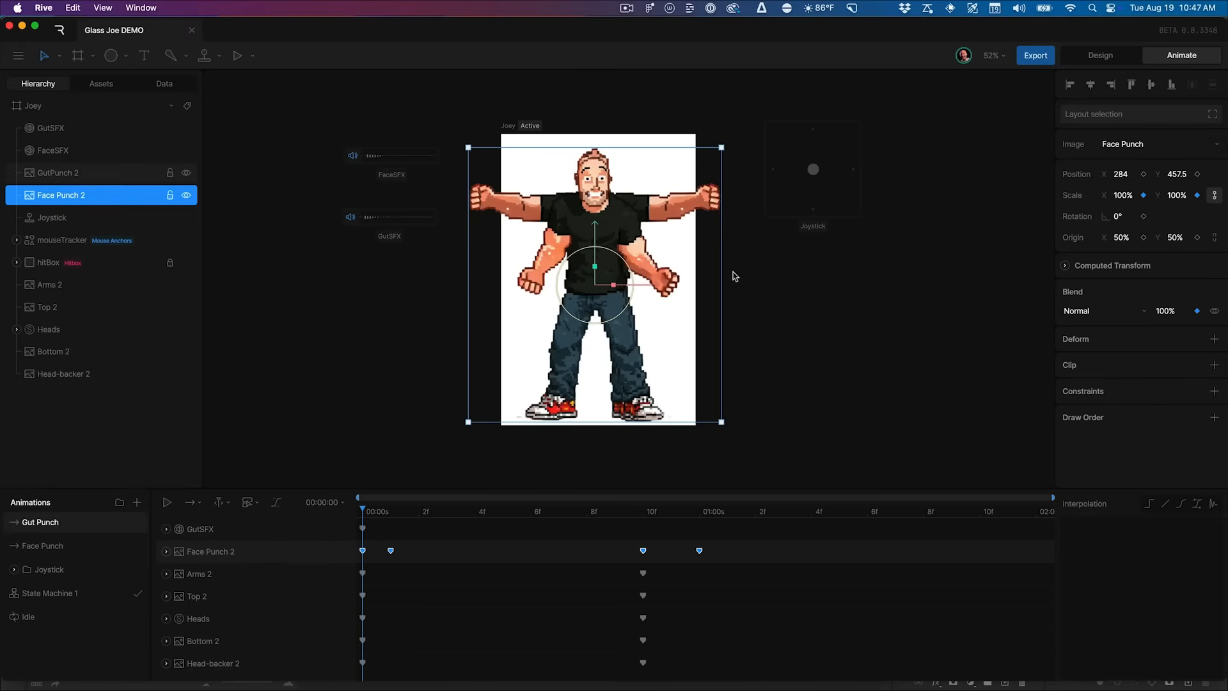
left_click(89, 181)
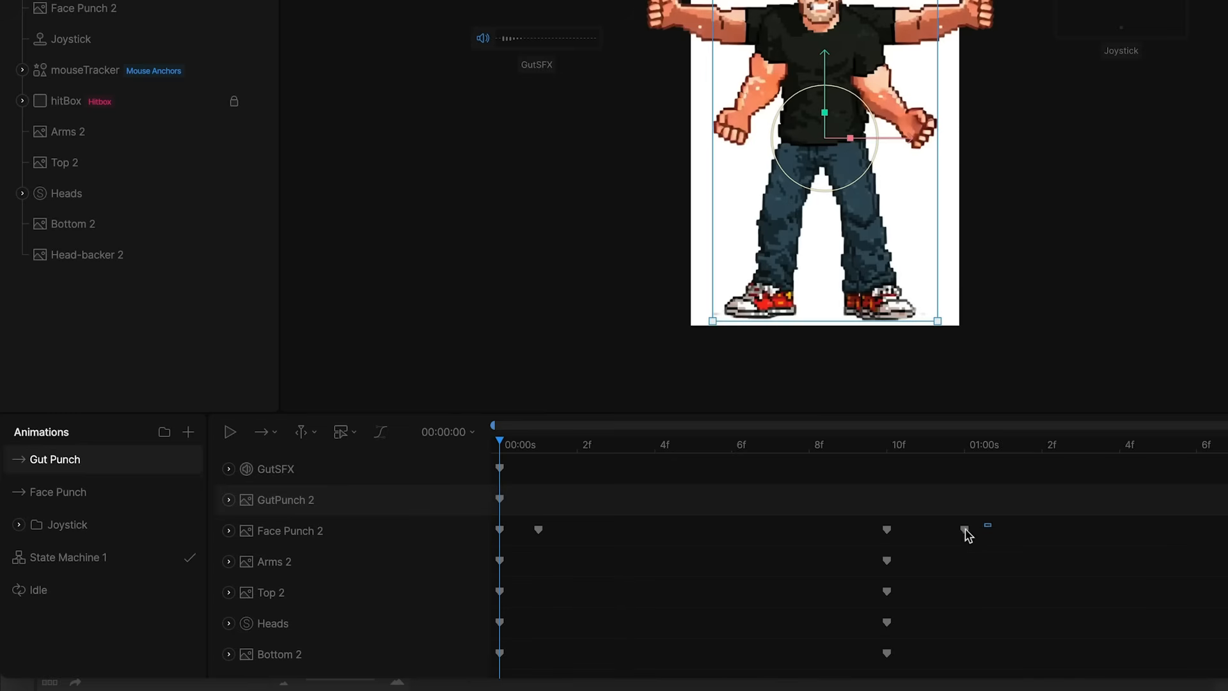
Copy Face Punch 2's keys onto GutPunch 2 in the Gut Punch timeline, delete Face Punch 2's keys there, and preview the animation
left_click_drag(968, 536, 485, 544)
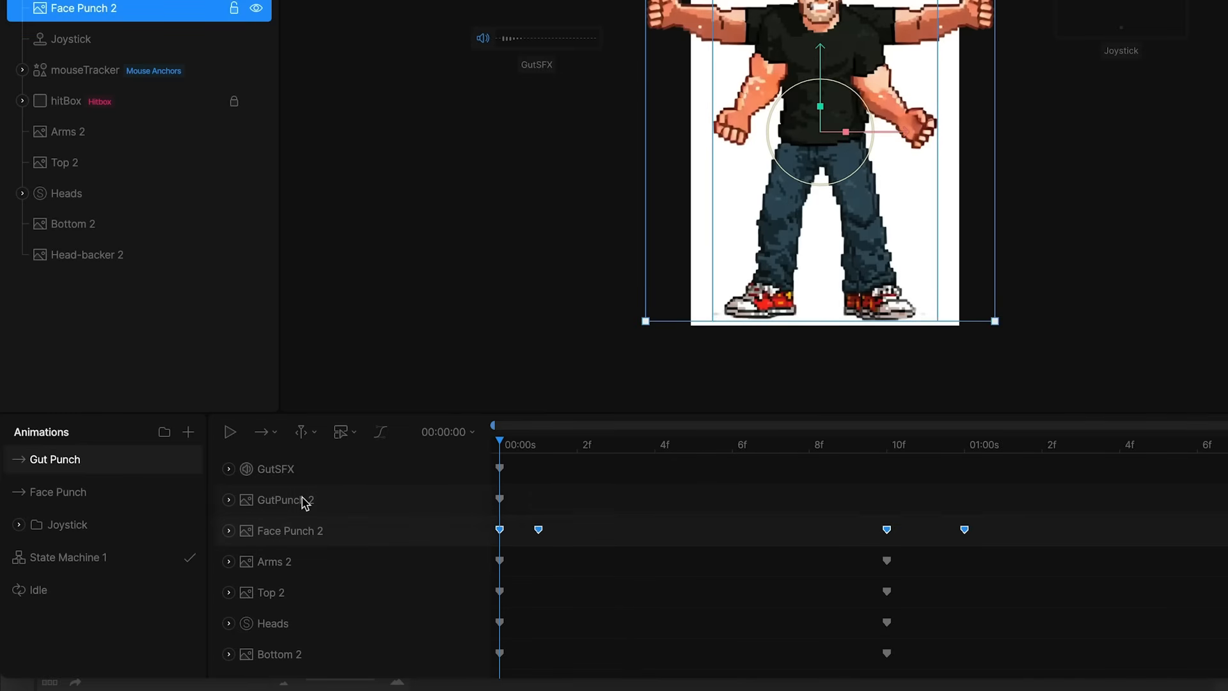
key("ctrl+c")
left_click(305, 504)
key("ctrl+v")
left_click(310, 530)
key("Delete")
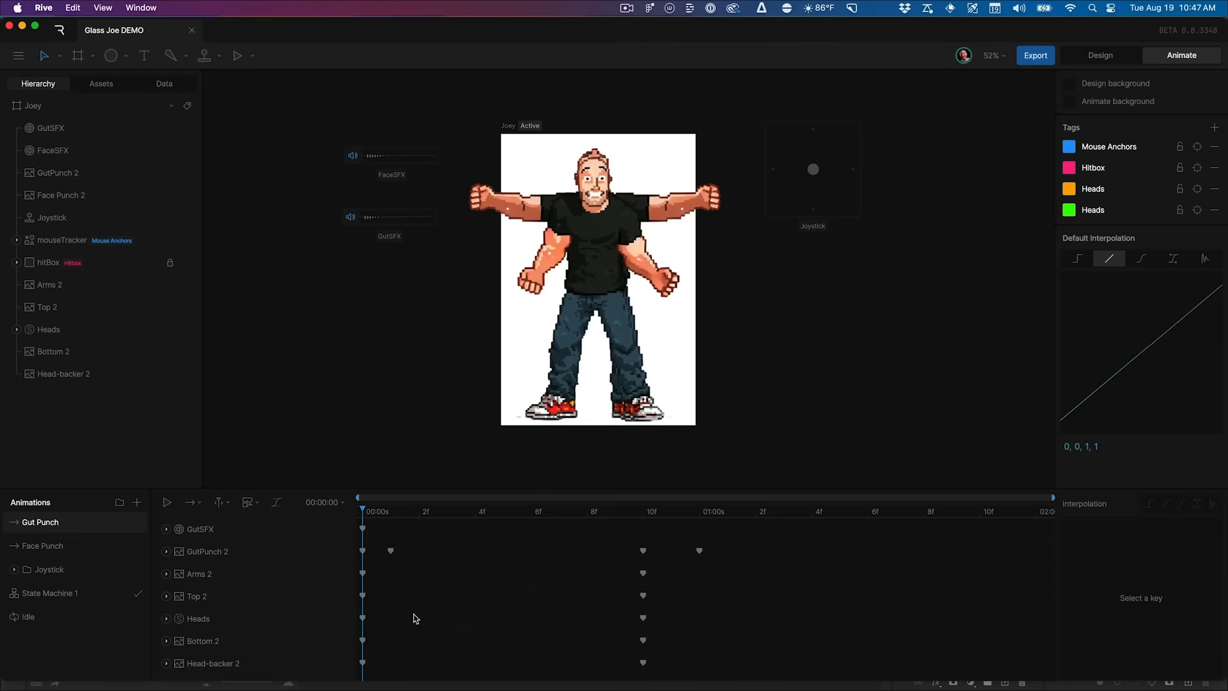
key("space")
left_click_drag(402, 511, 322, 507)
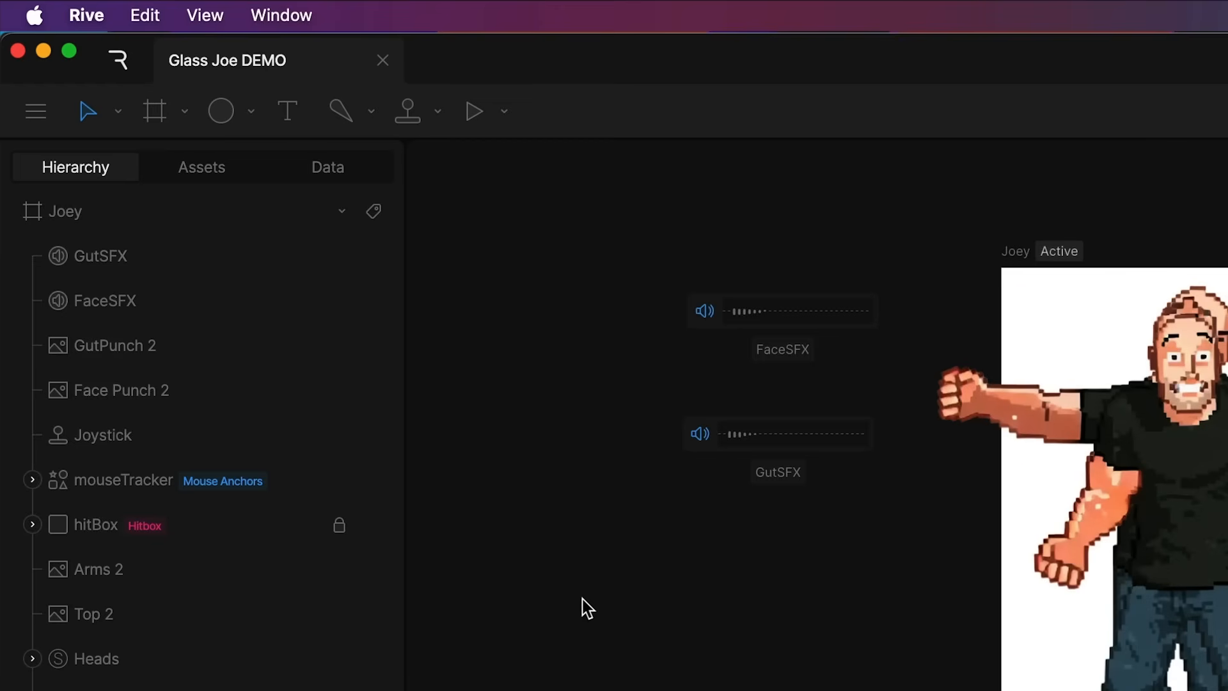
Toggle the Face Punch 2 image's visibility off and back on to check how it overlaps the GutPunch 2 image
left_click(255, 387)
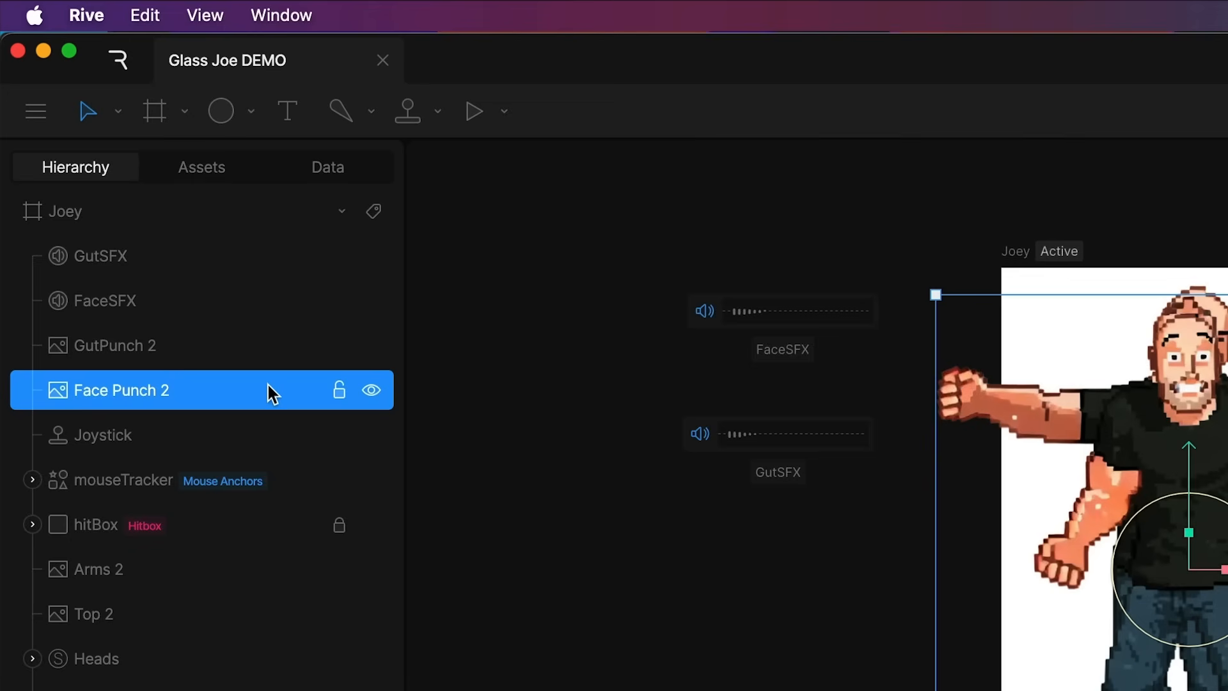
left_click(241, 342)
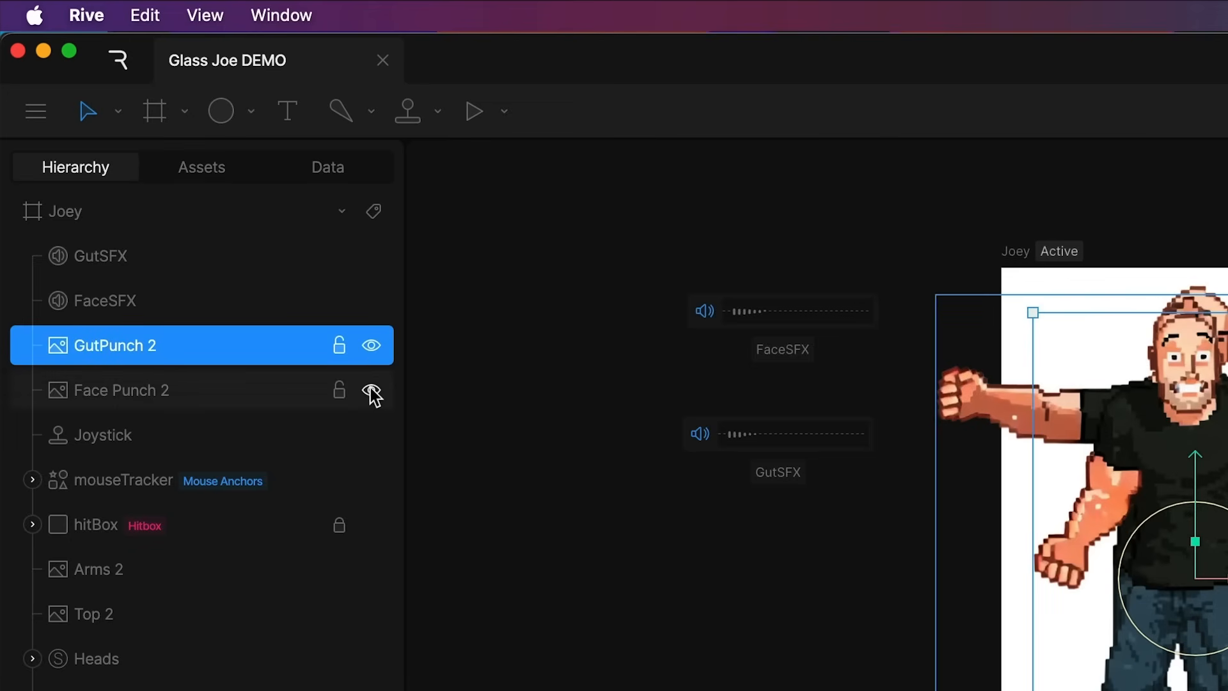
left_click(372, 391)
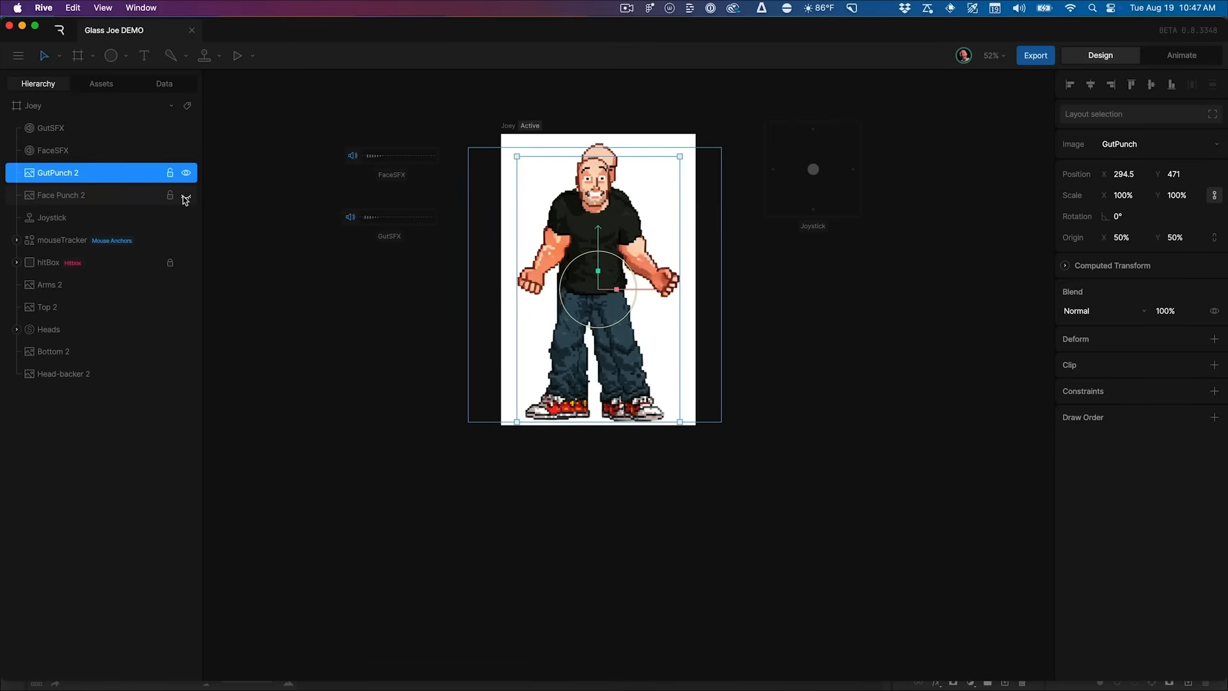
left_click(185, 199)
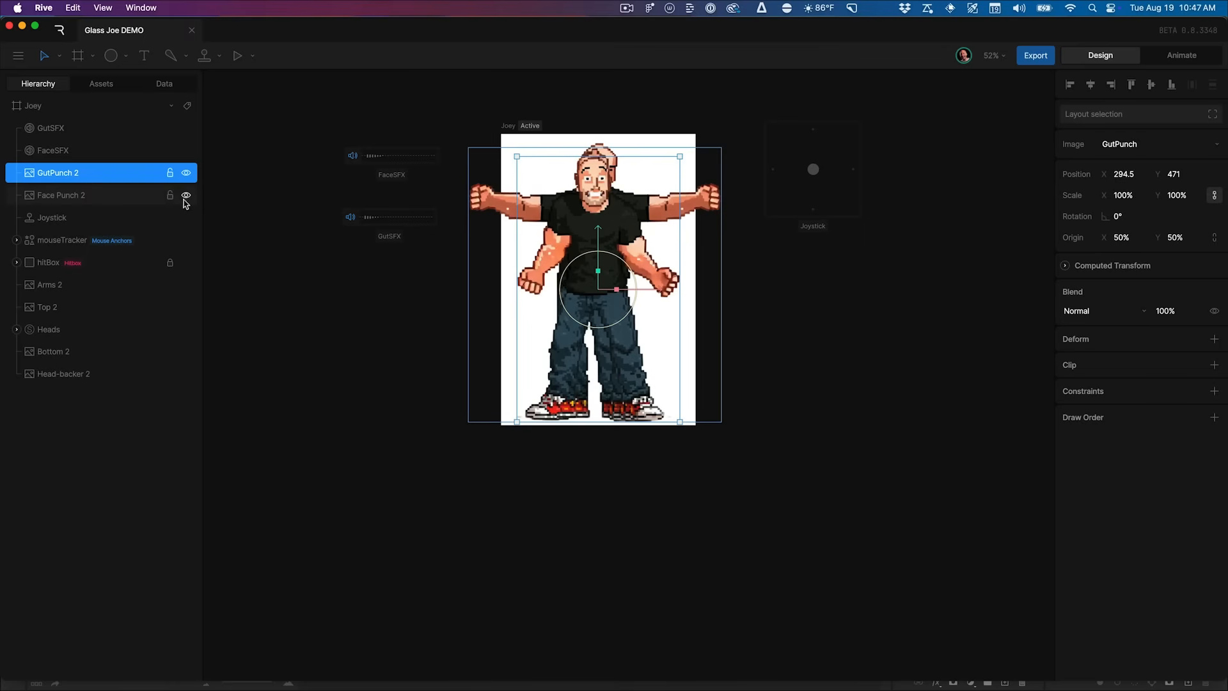
Key the GutPunch 2 image's opacity at 0% on the first frame of the Face Punch timeline
key("Tab")
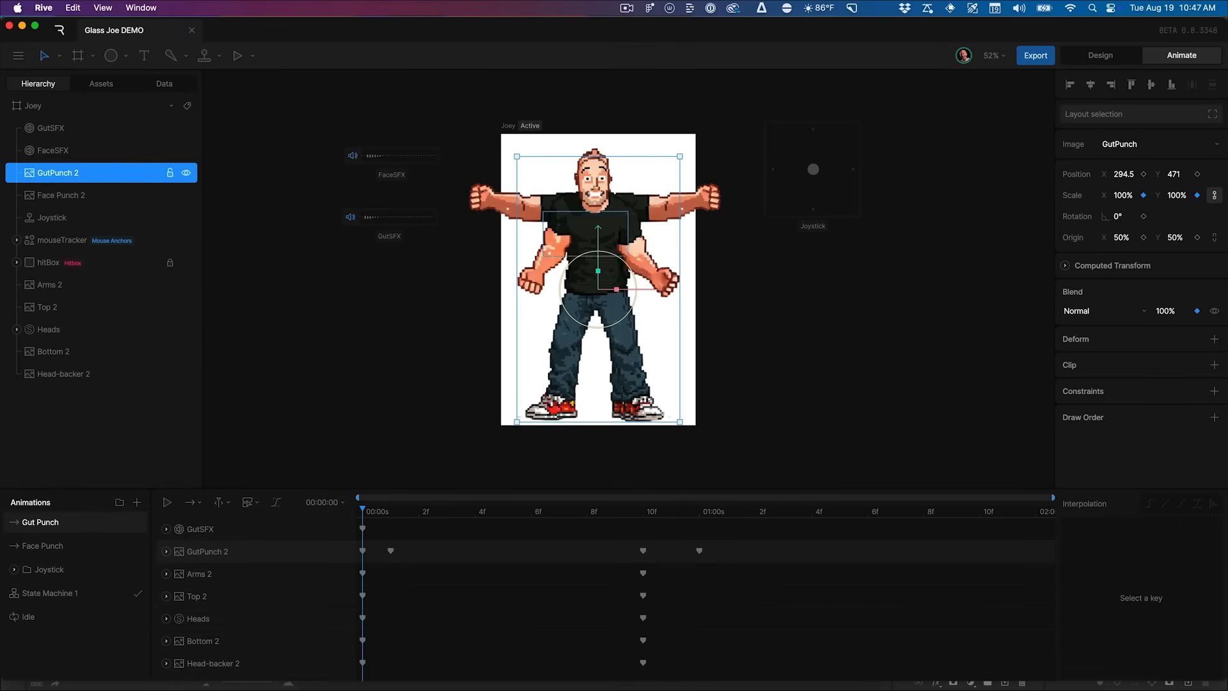
left_click(109, 554)
left_click_drag(382, 513, 314, 509)
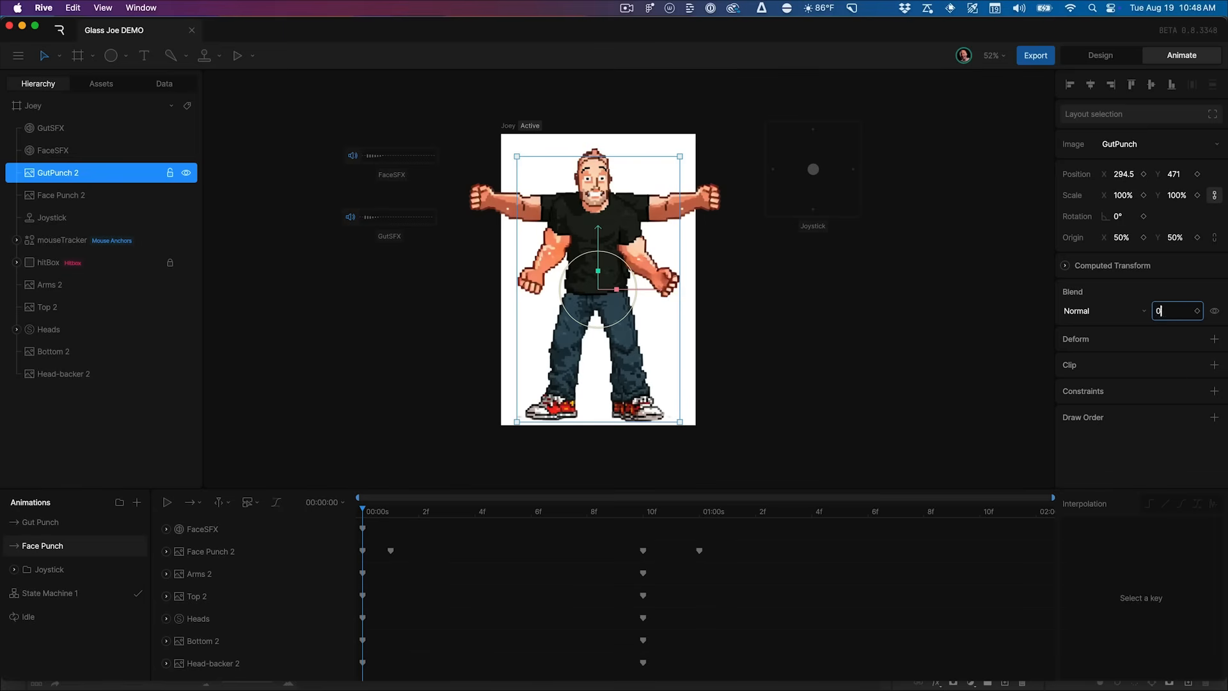
key("Return")
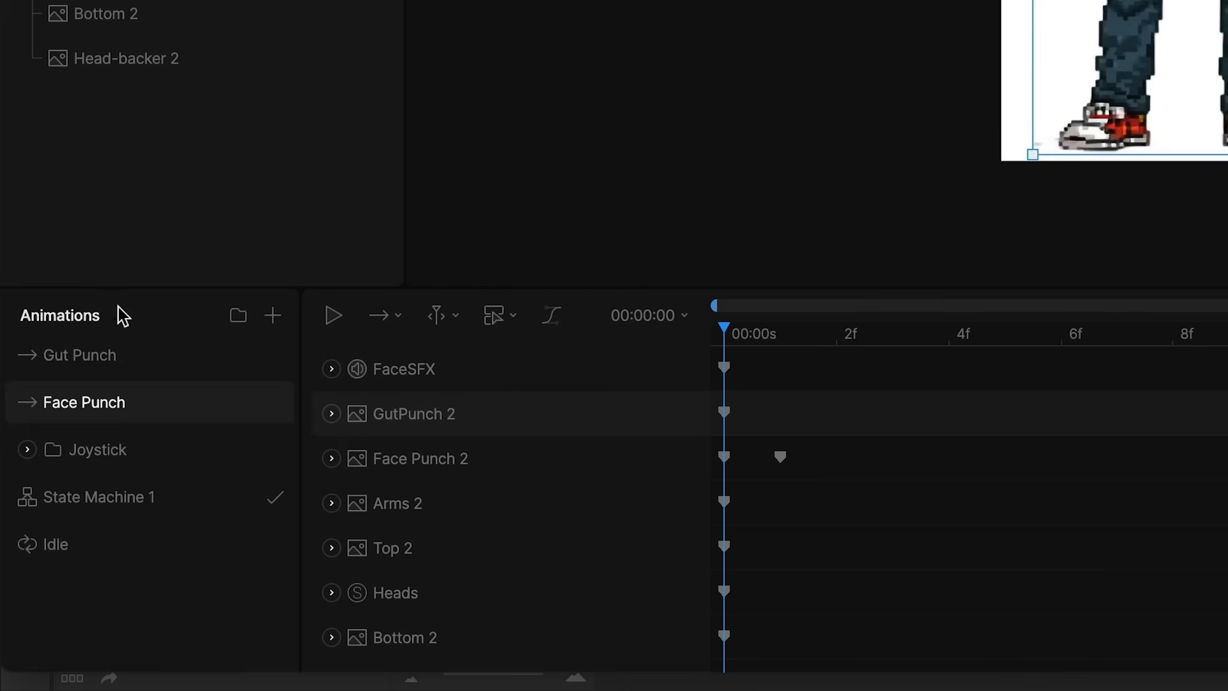
Key the Face Punch 2 image's opacity at 0% on the first frame of the Gut Punch timeline
left_click(128, 345)
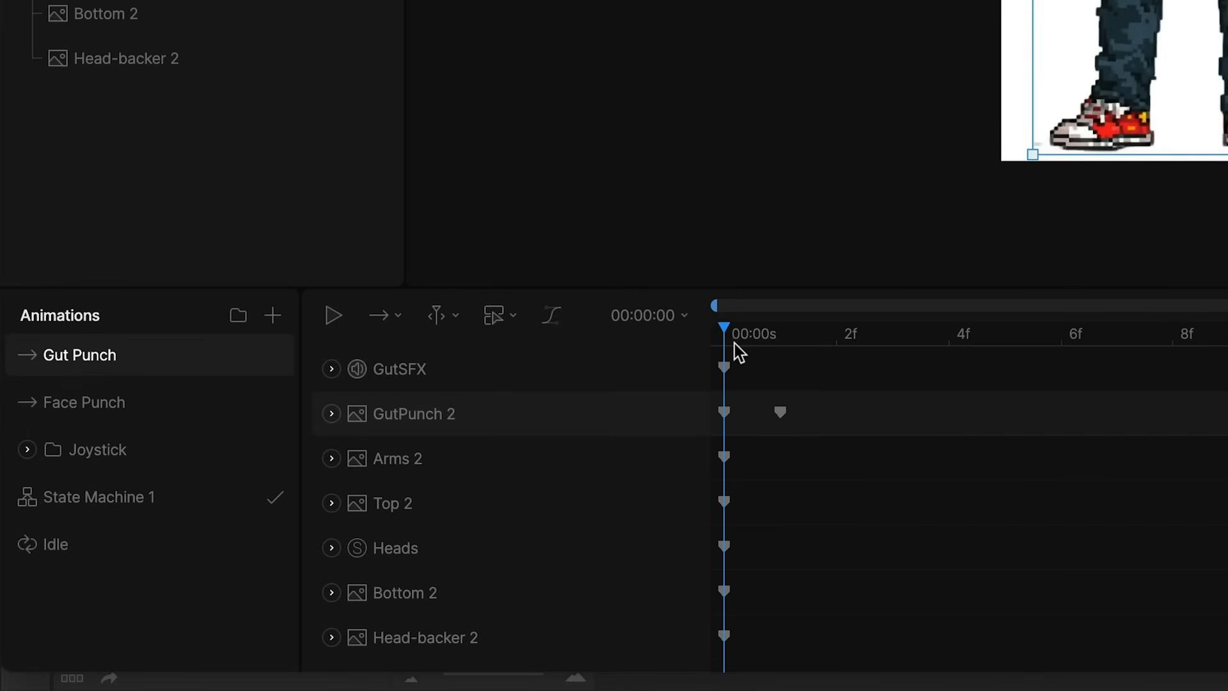
left_click(91, 204)
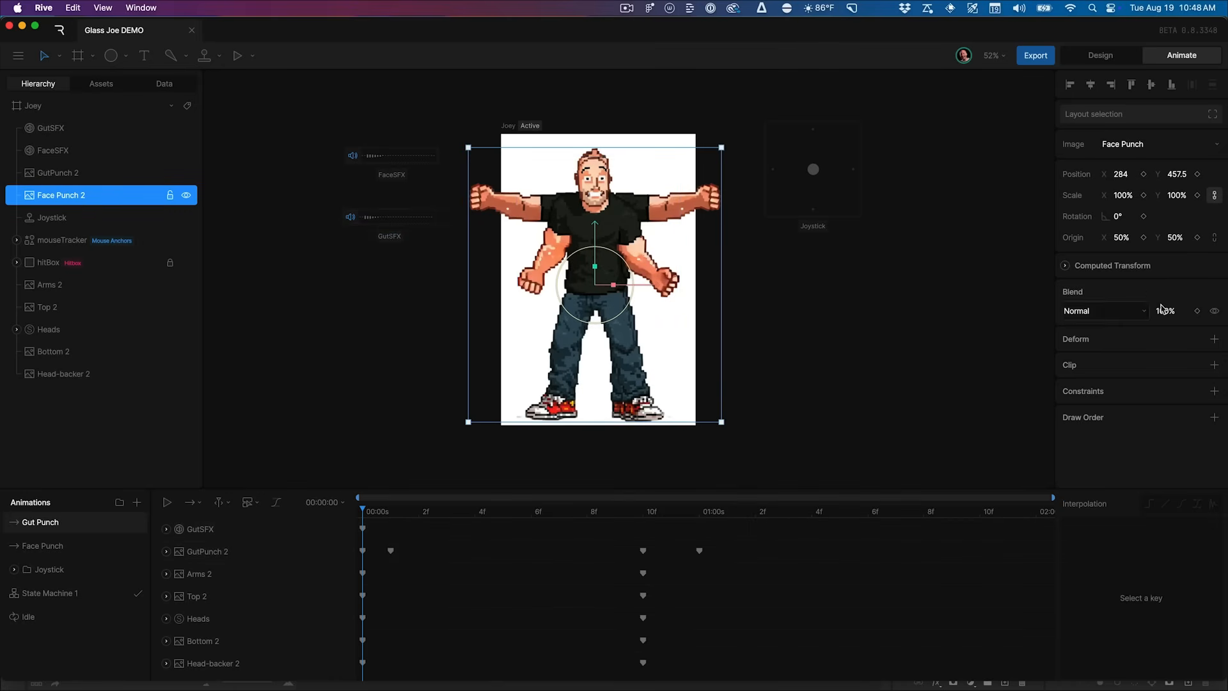
left_click(1173, 310)
type("0")
key("Return")
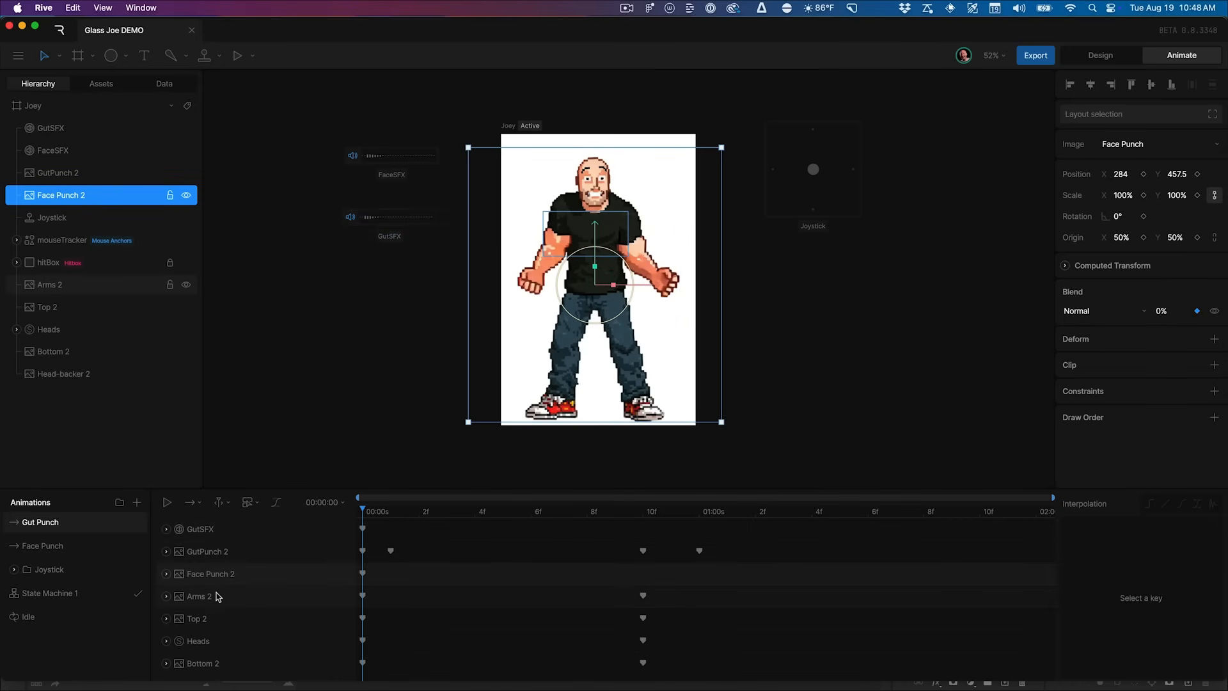
Play the Gut Punch and Face Punch timelines to check that each shows only its own pose
key("space")
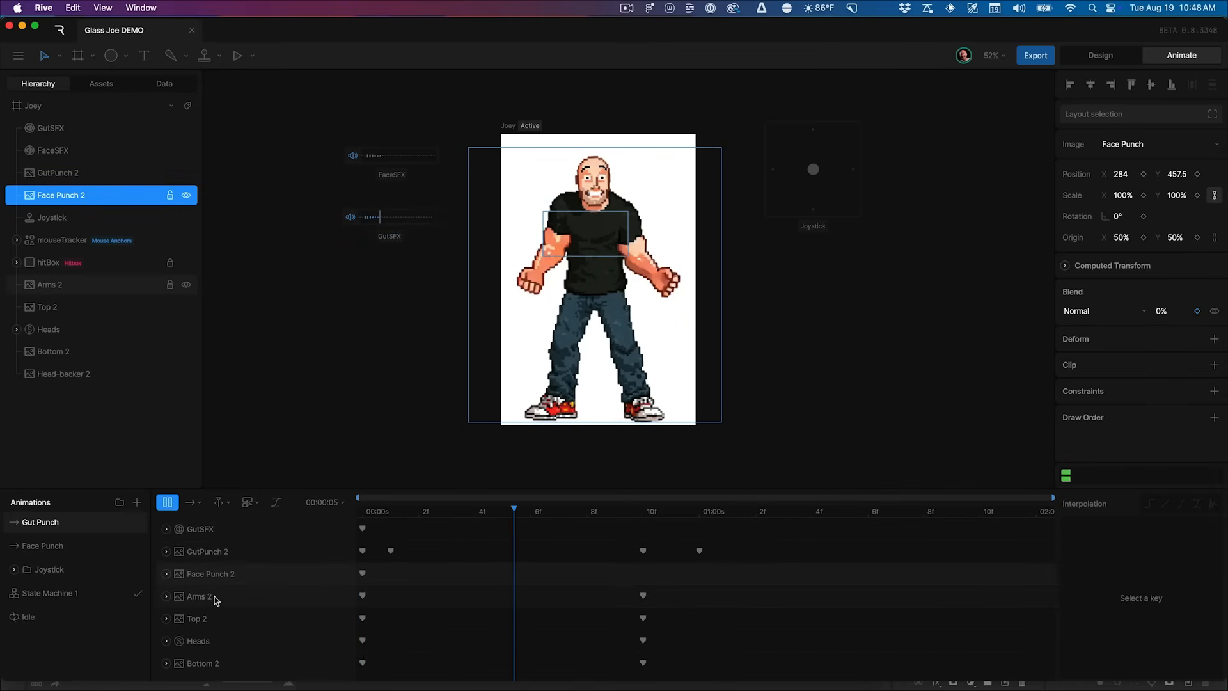
left_click(89, 549)
key("space")
Key both the GutPunch 2 and Face Punch 2 images' opacity at 0% on the Idle timeline's first frame and preview it
left_click(67, 616)
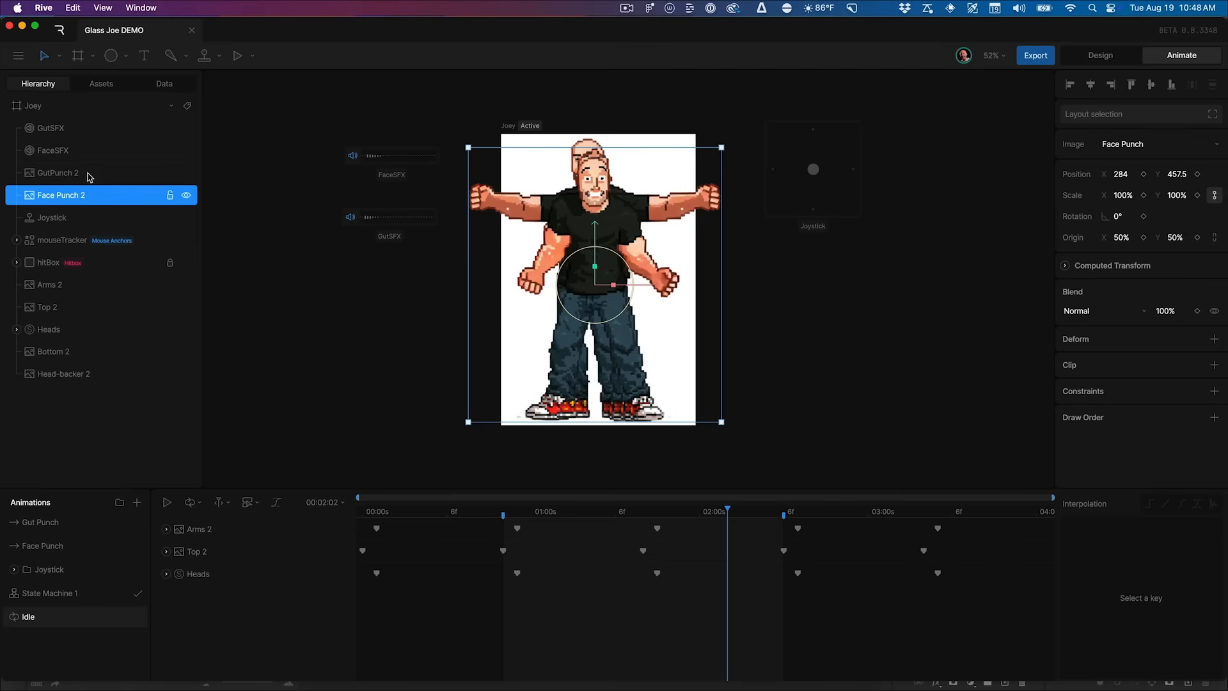
left_click_drag(410, 514, 279, 512)
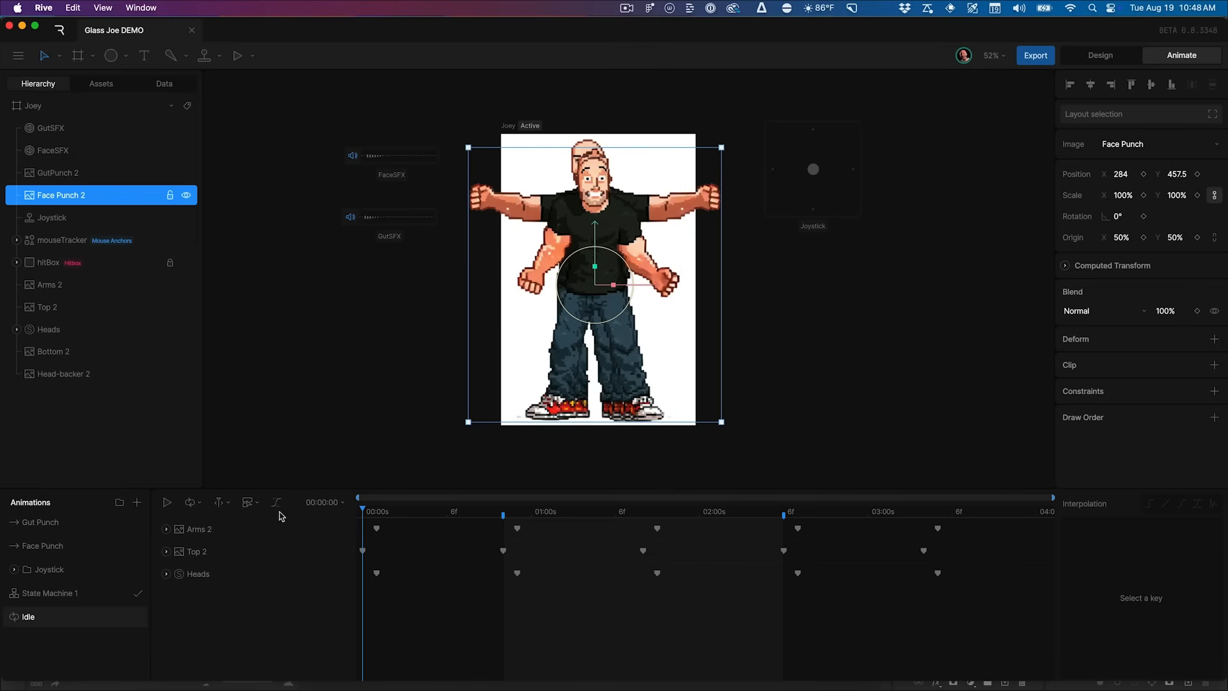
left_click(81, 182, "shift")
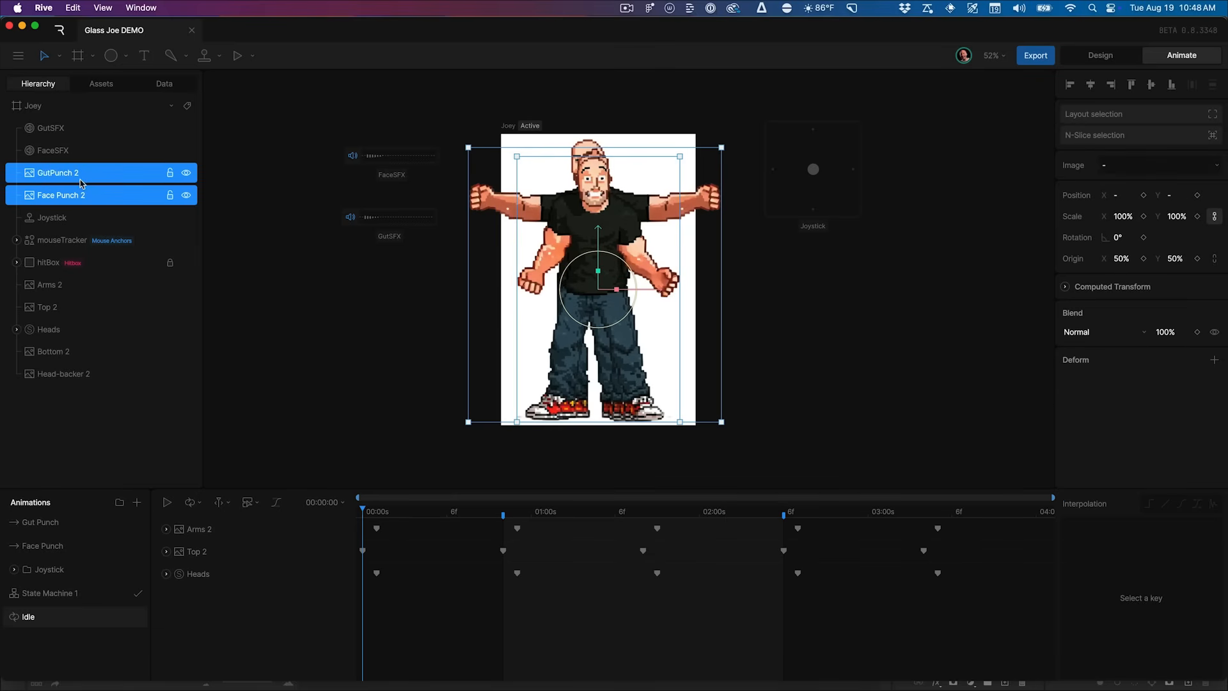
left_click(1165, 330)
type("0")
key("Return")
key("space")
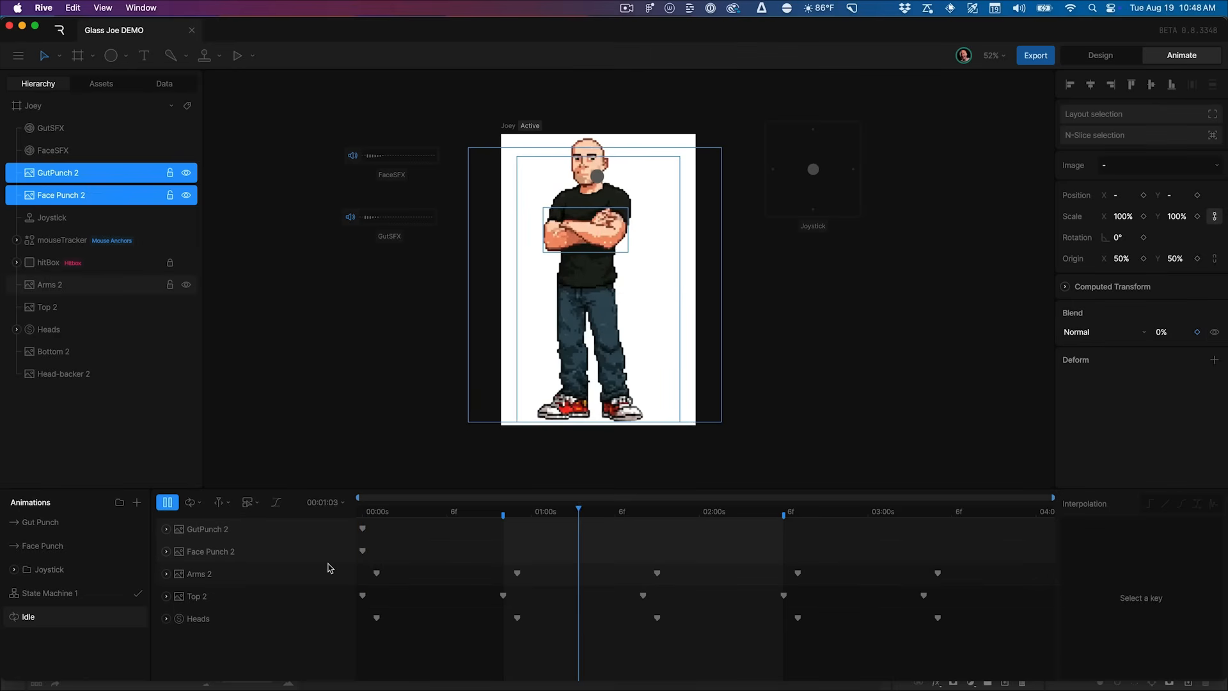
left_click(134, 533)
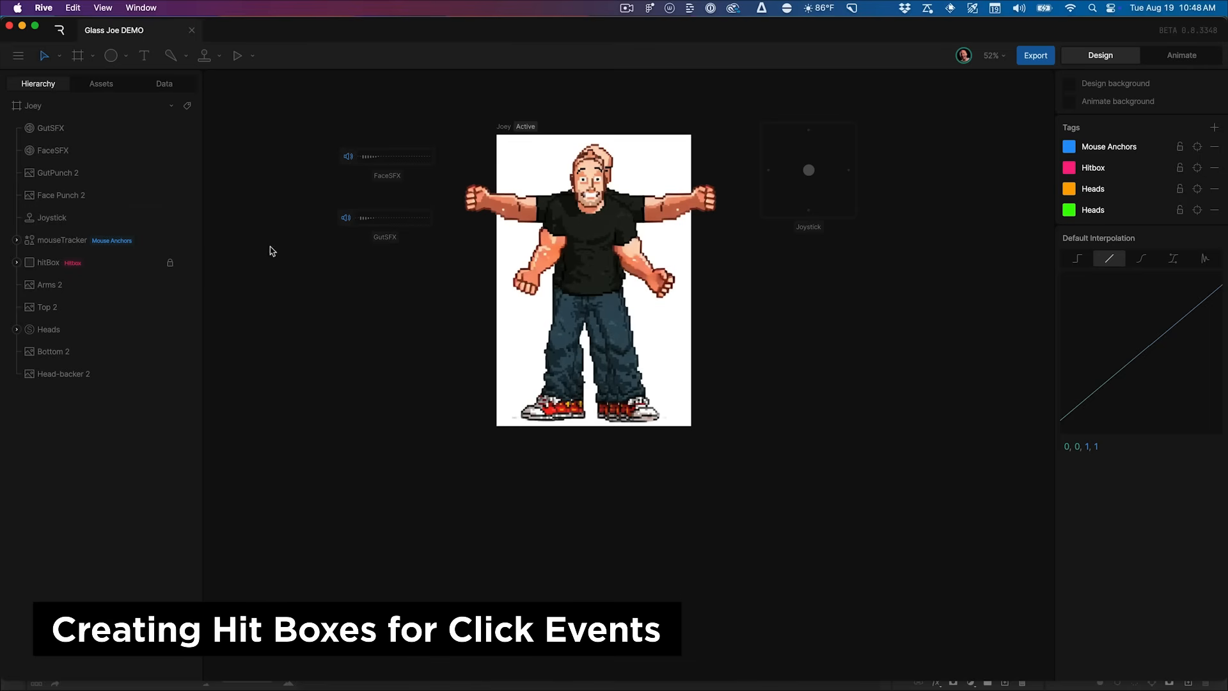
Hide the GutPunch 2 image, the Face Punch 2 image and the mouseTracker group in Design mode
left_click(186, 175)
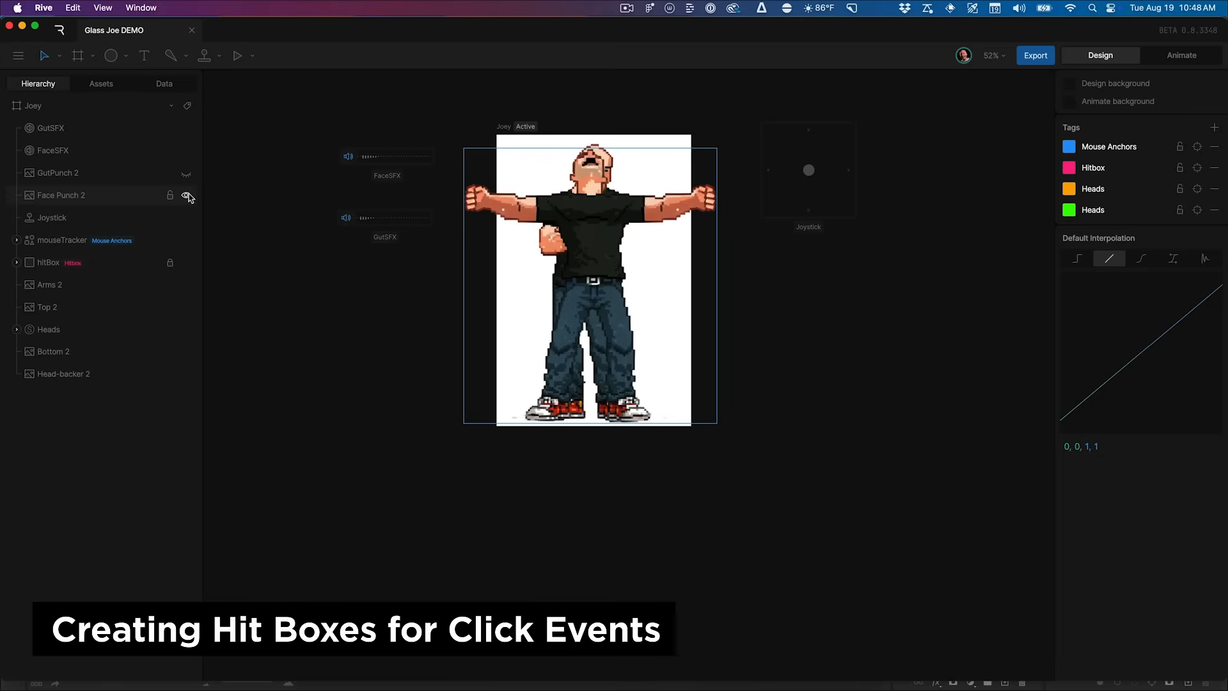
left_click(186, 196)
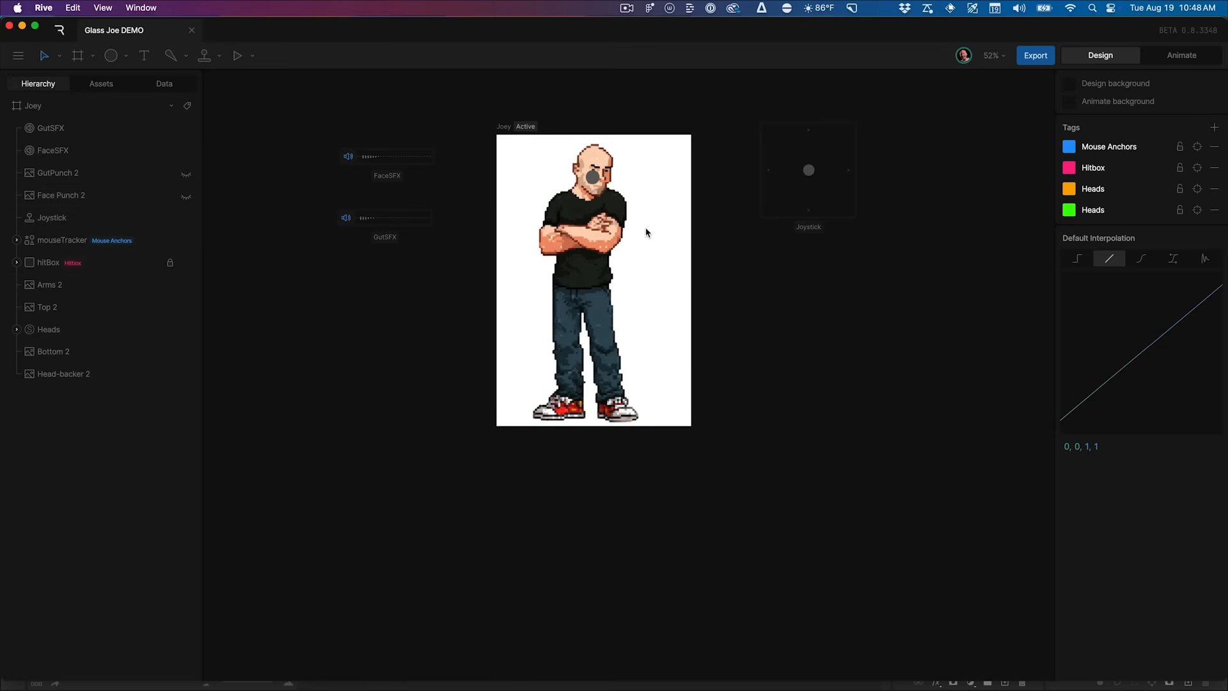
key("super+=")
left_click_drag(634, 160, 681, 363)
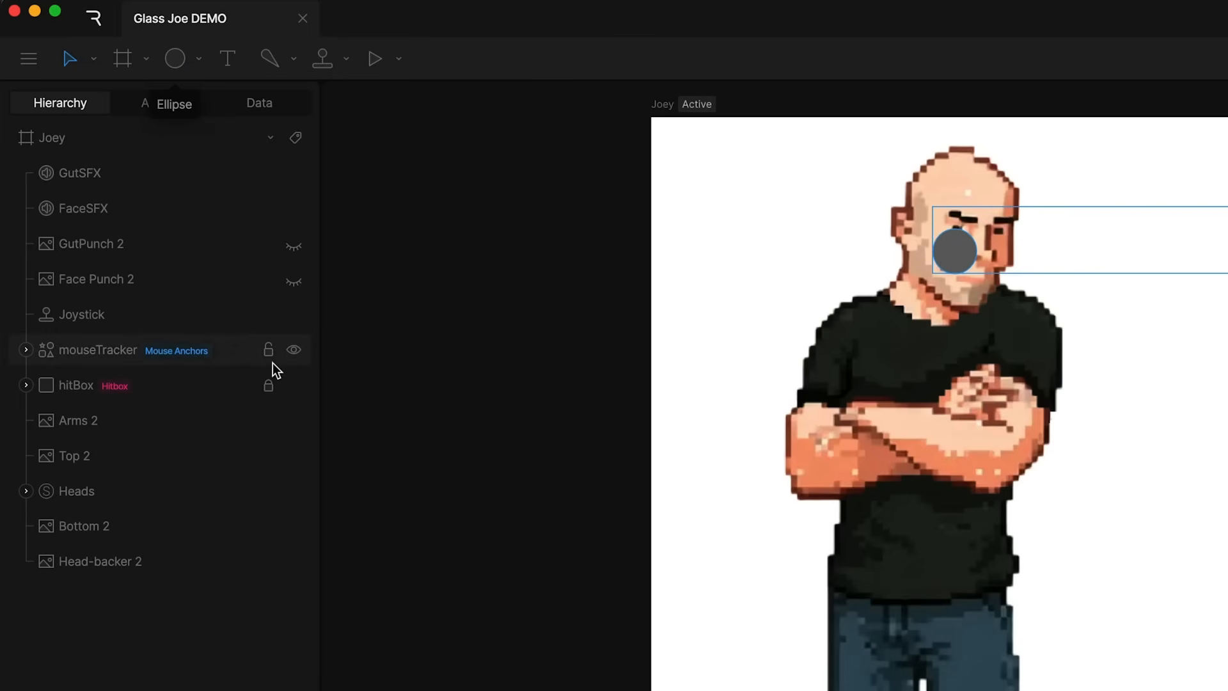
left_click(293, 351)
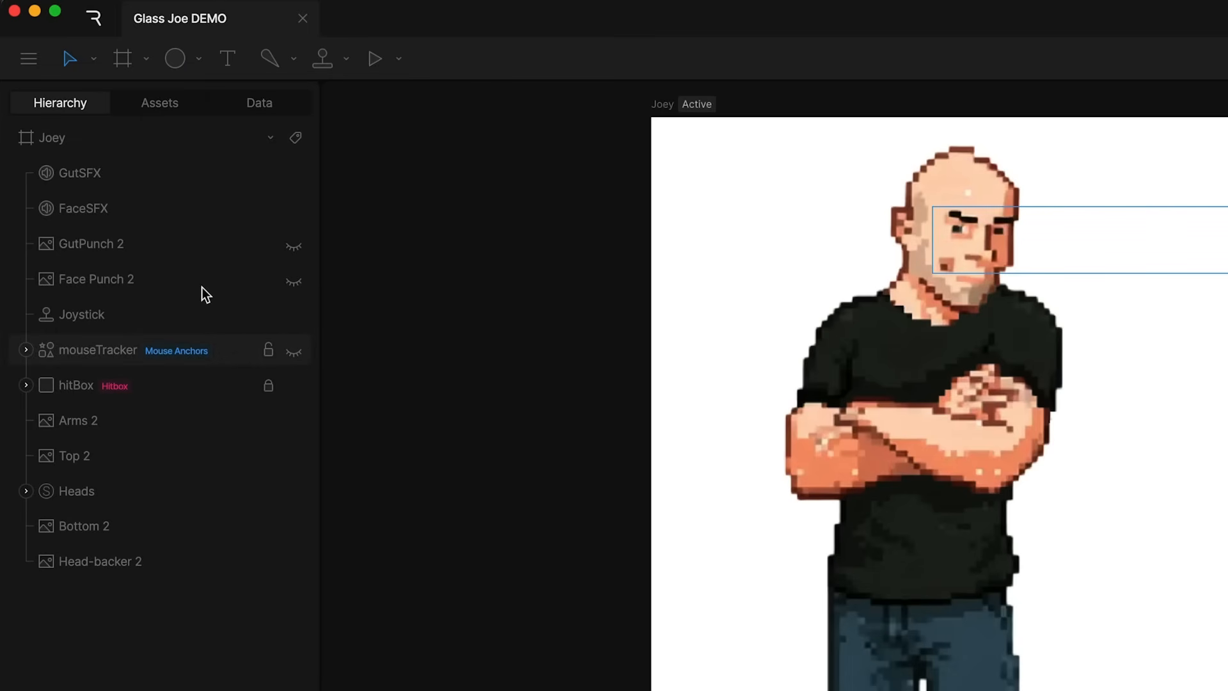
Draw an upright ellipse centred on the character's face, large enough to cover the whole head
left_click(174, 58)
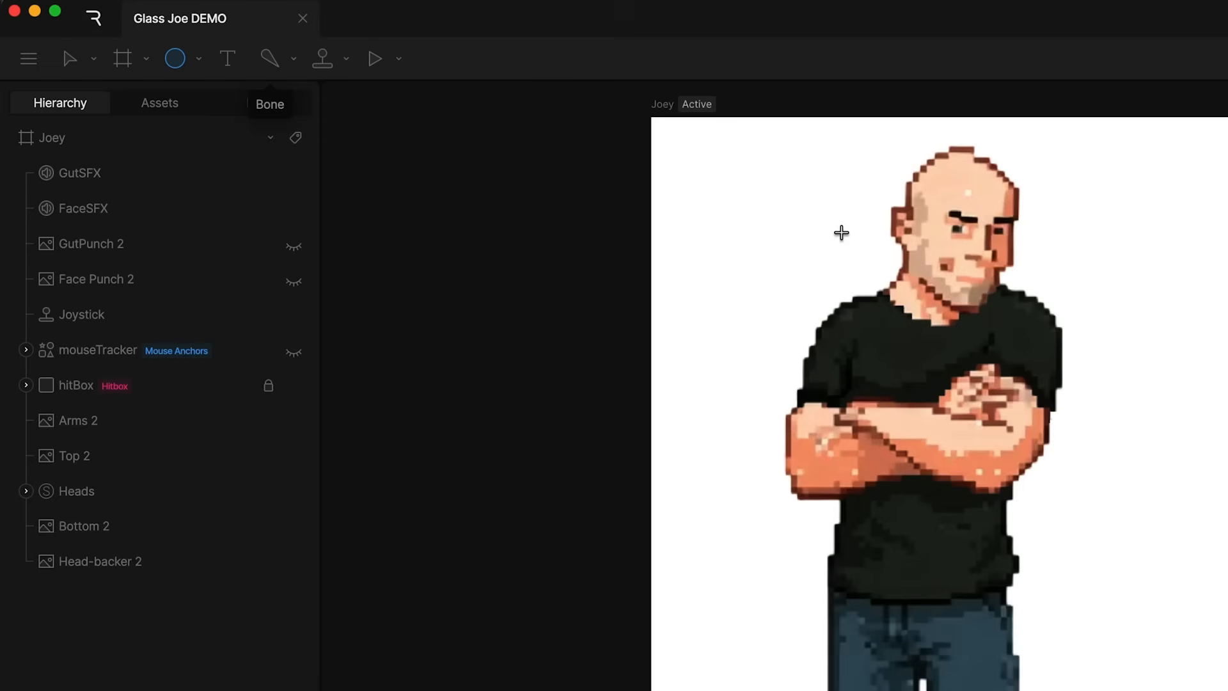
left_click_drag(958, 240, 1030, 330)
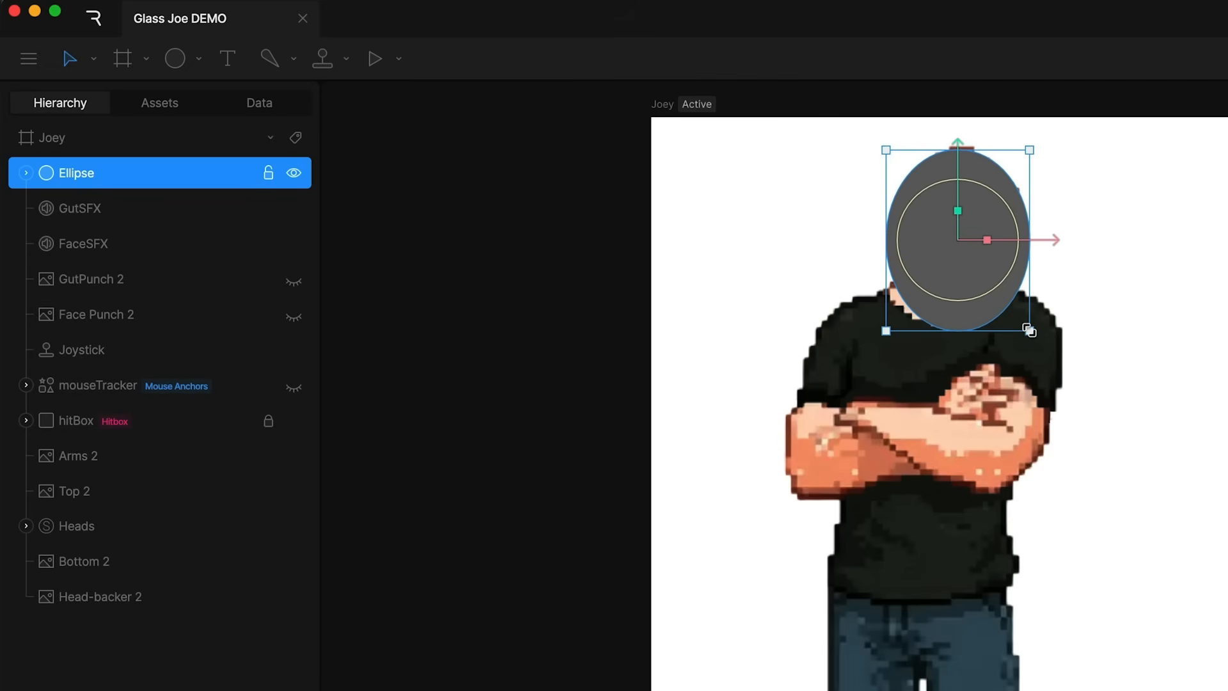
Turn the face ellipse into an unfilled shape named head-hitBox with the Hitbox tag
double_click(73, 173)
type("hea")
right_click(76, 179)
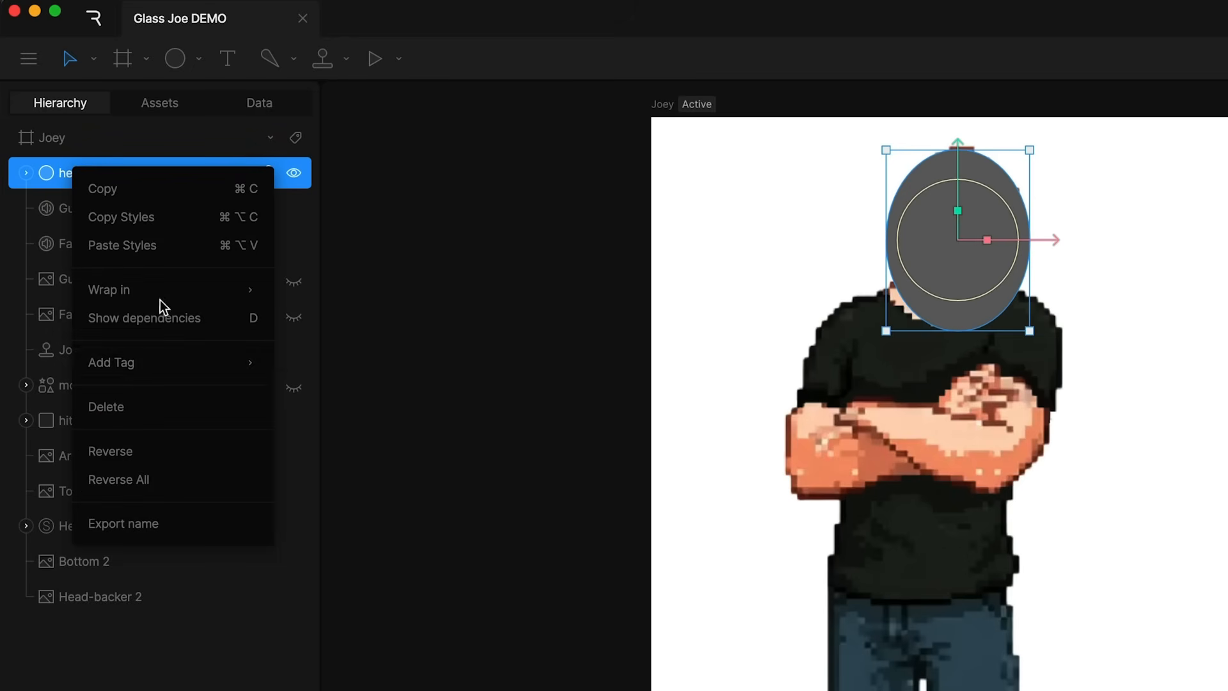
mouse_move(236, 365)
left_click(358, 394)
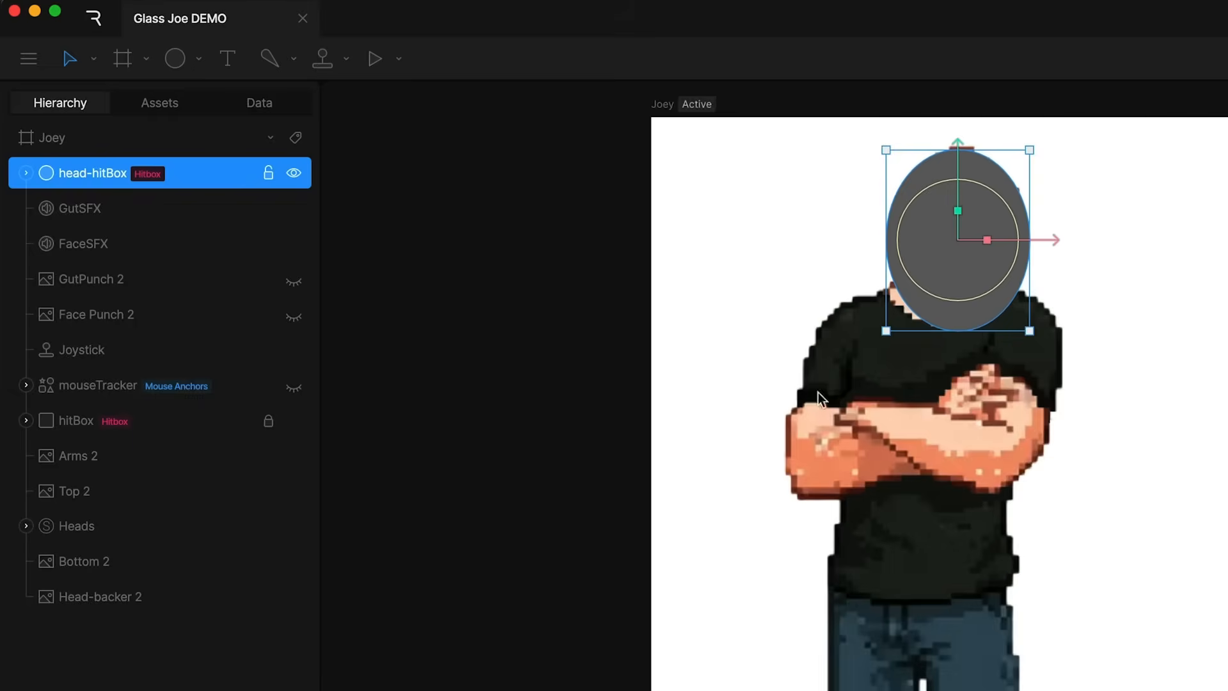
left_click(1197, 417)
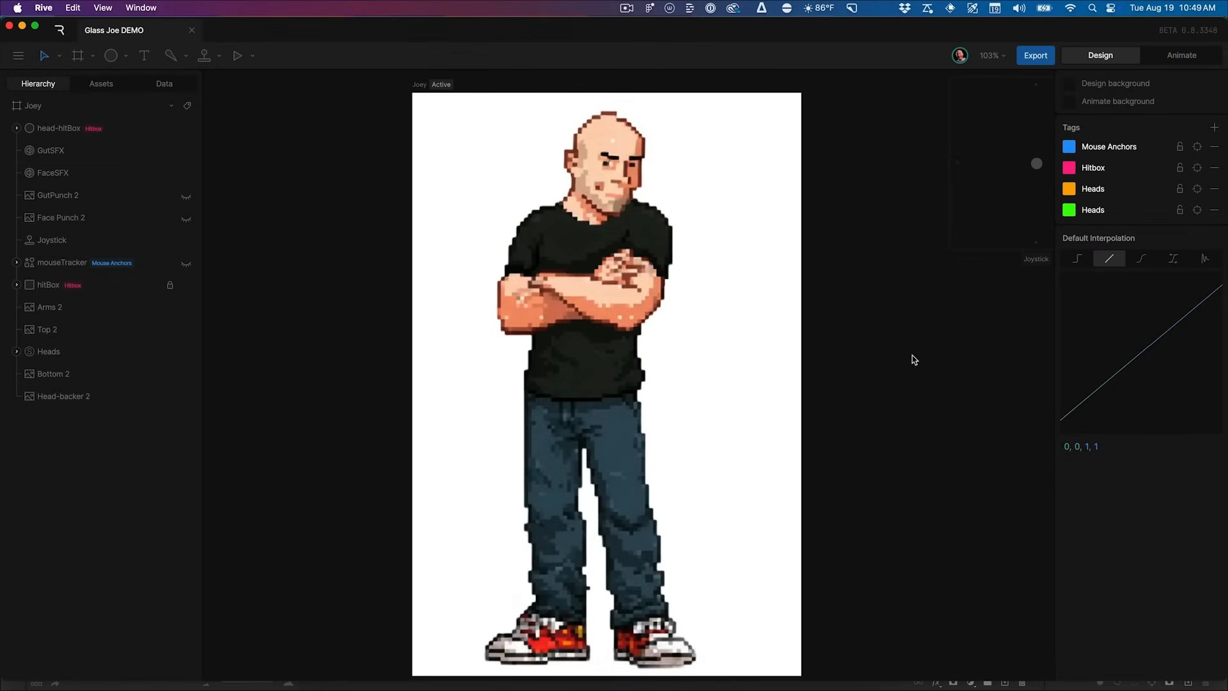
Add a listener targeting head-hitBox to State Machine 1 and name it head-hitBox - Mouse Down
left_click(125, 128)
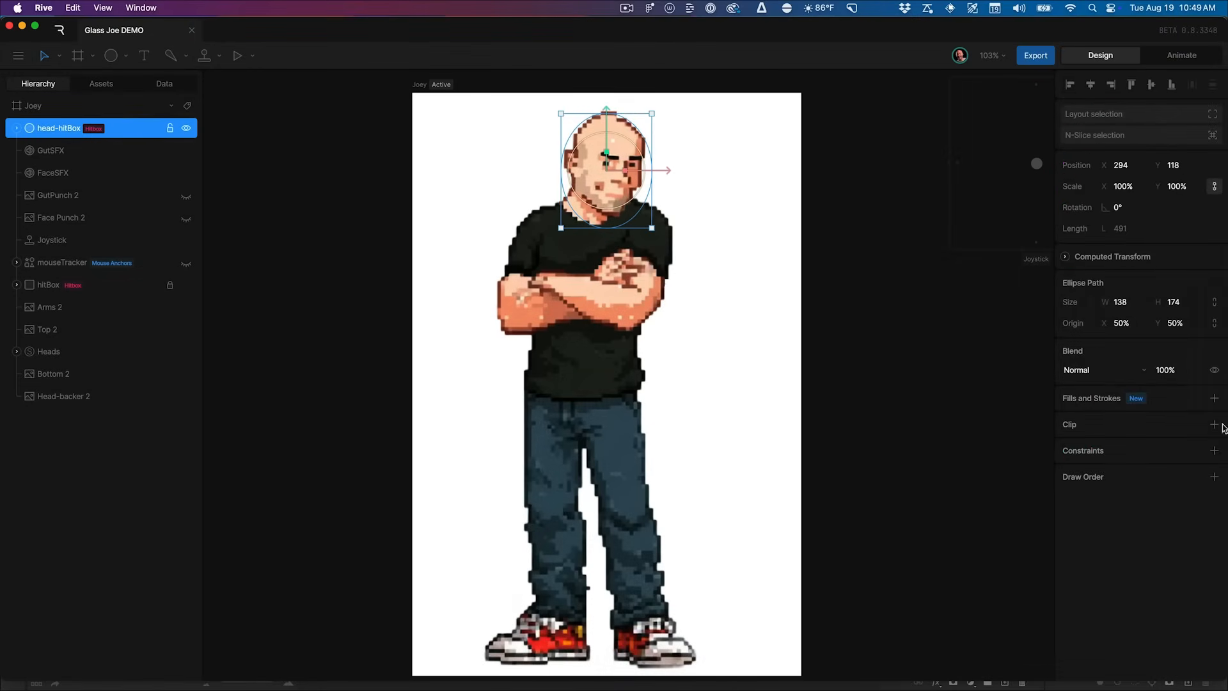
key("Tab")
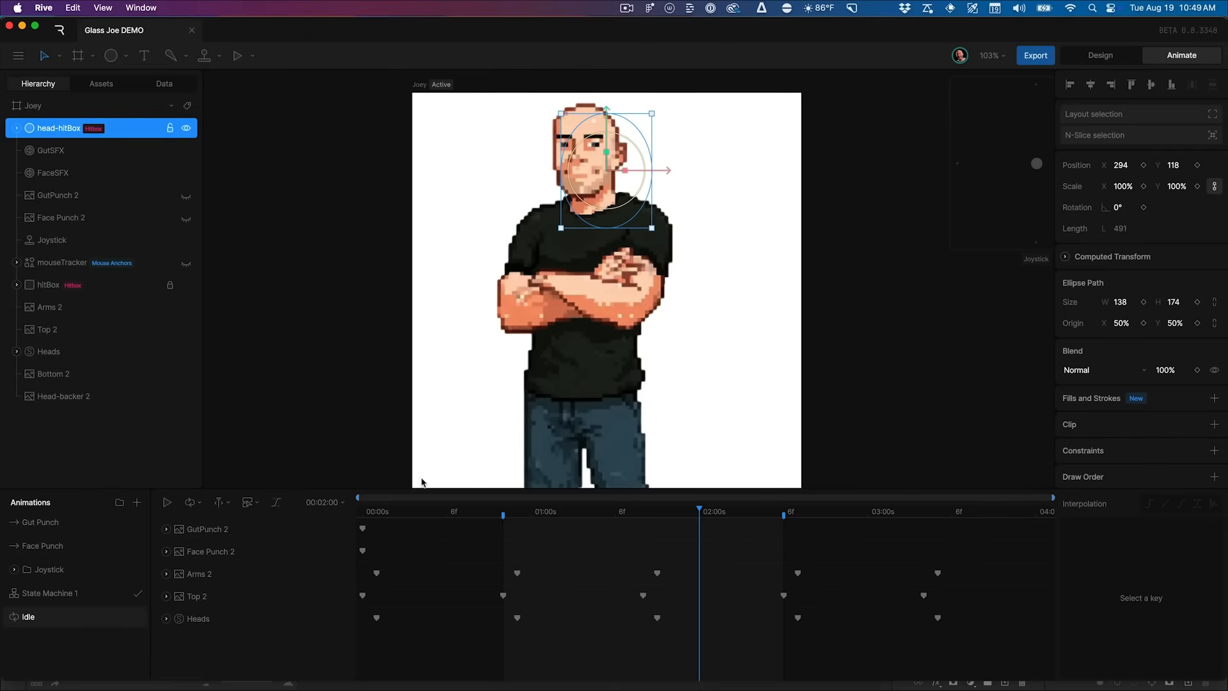
left_click(63, 596)
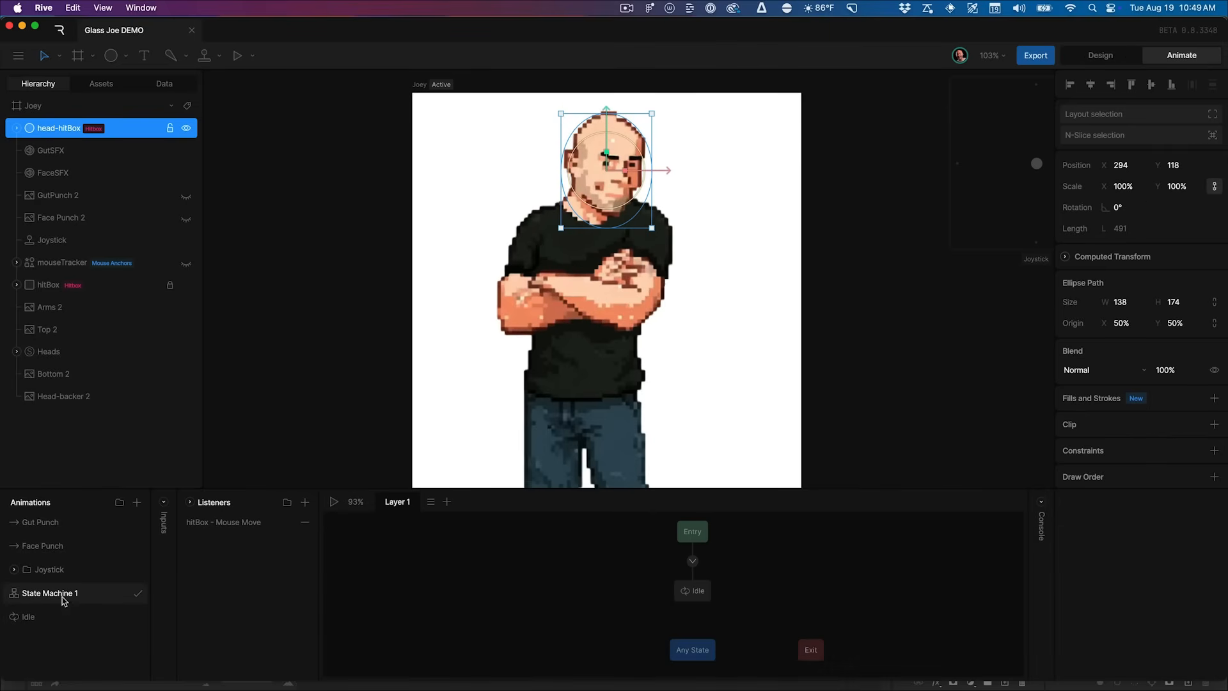
left_click(307, 504)
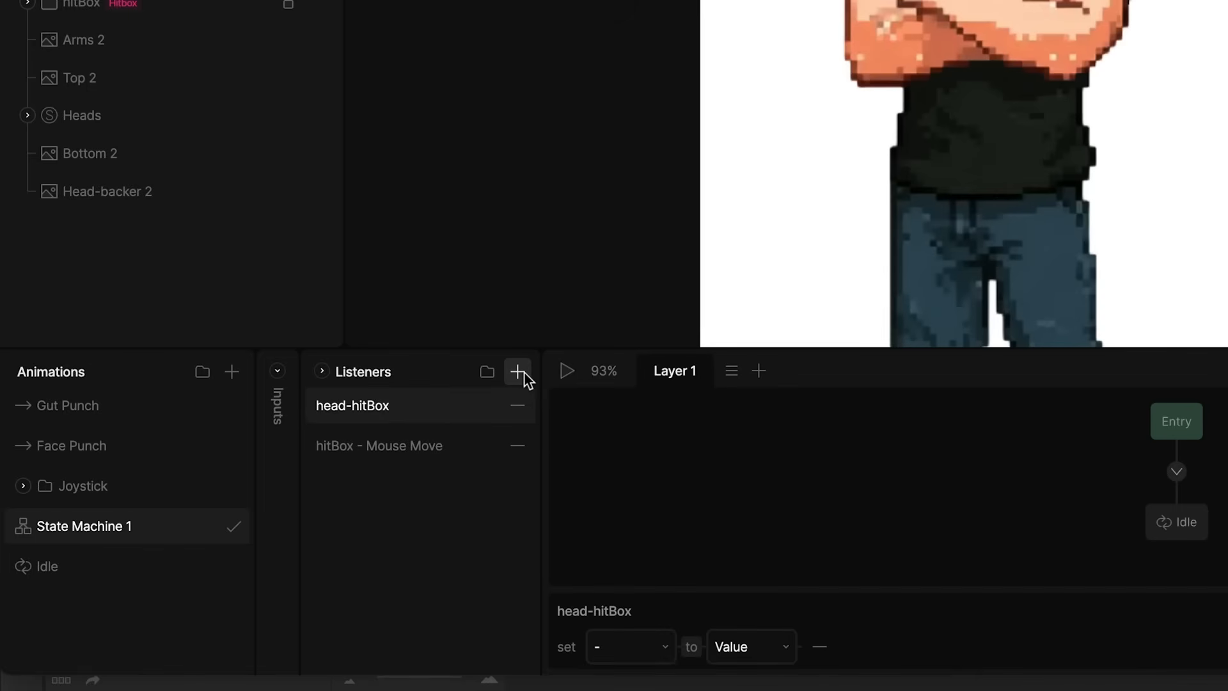
double_click(394, 408)
left_click(479, 406)
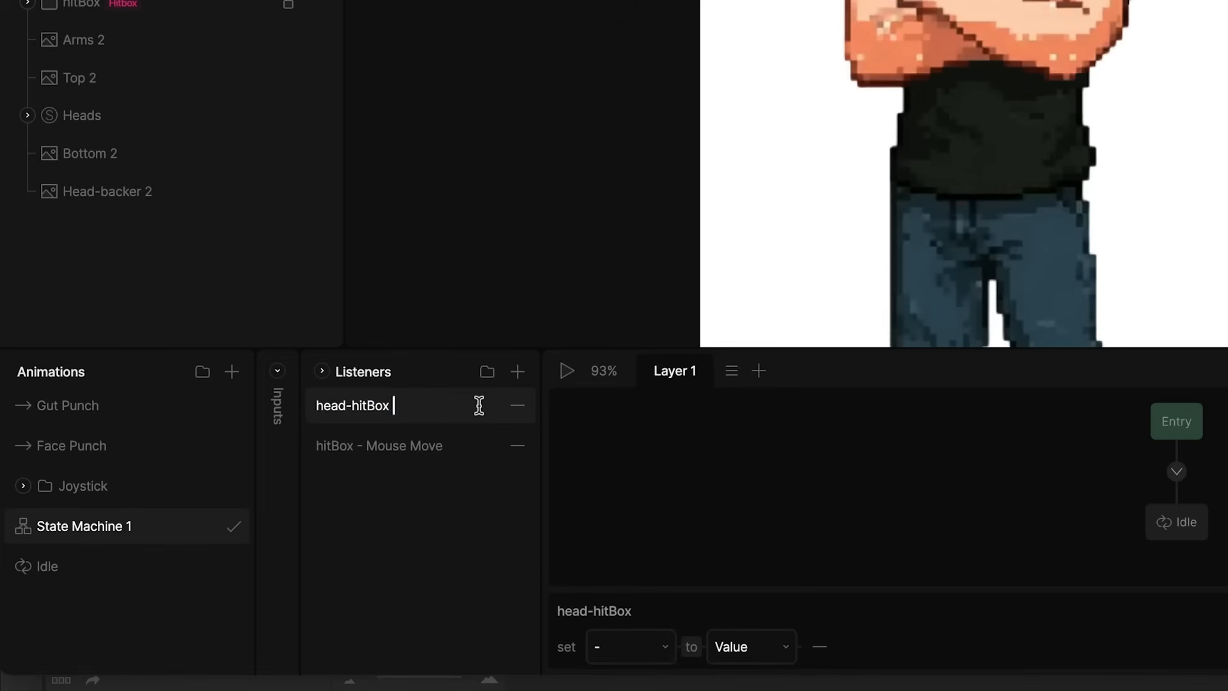
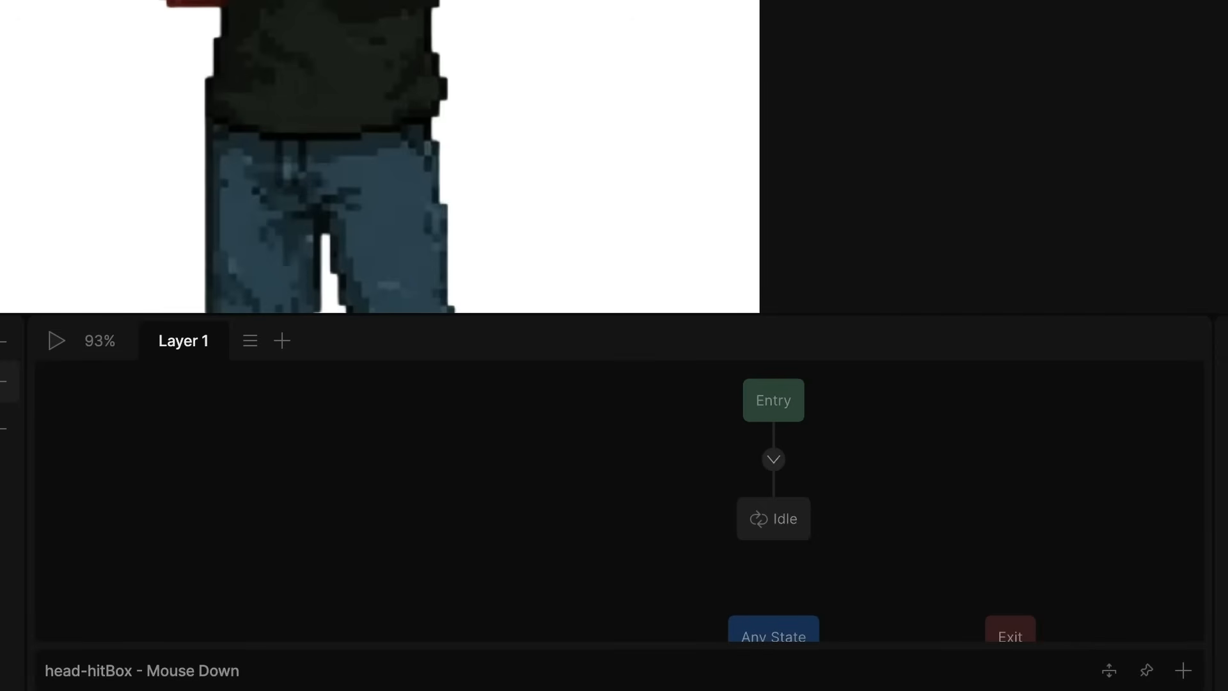
Add an Input Change action to the head-hitBox - Mouse Down listener that fires faceClicked
left_click(1183, 670)
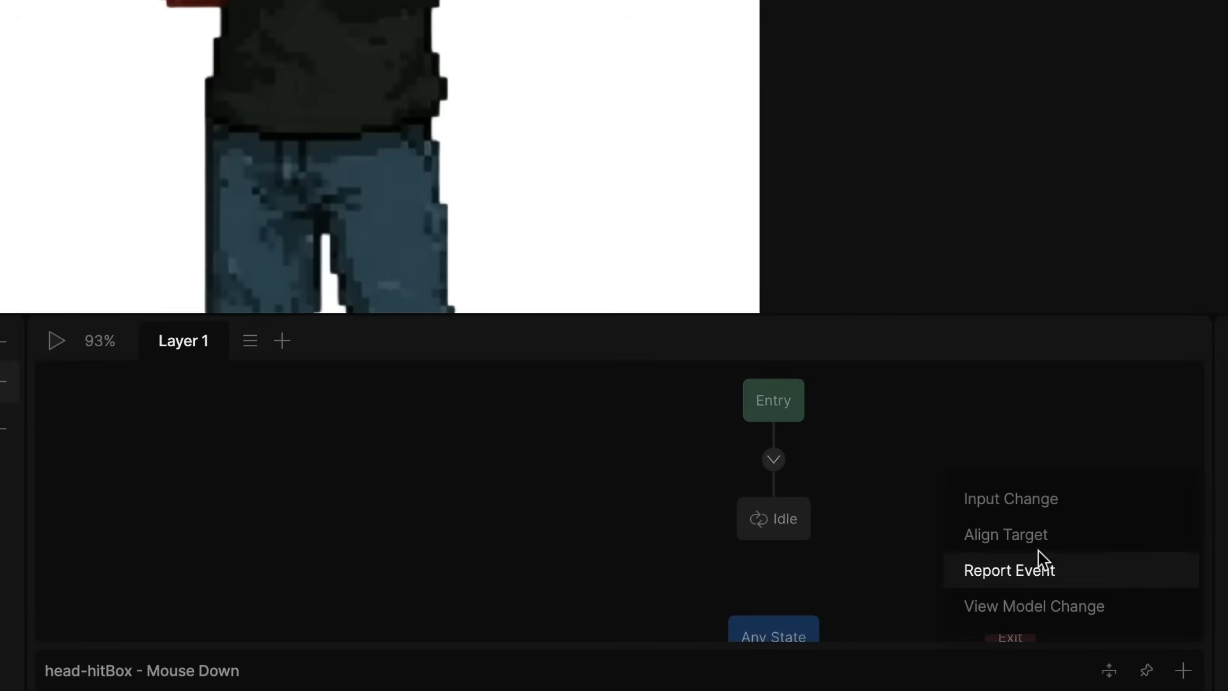
left_click(1033, 510)
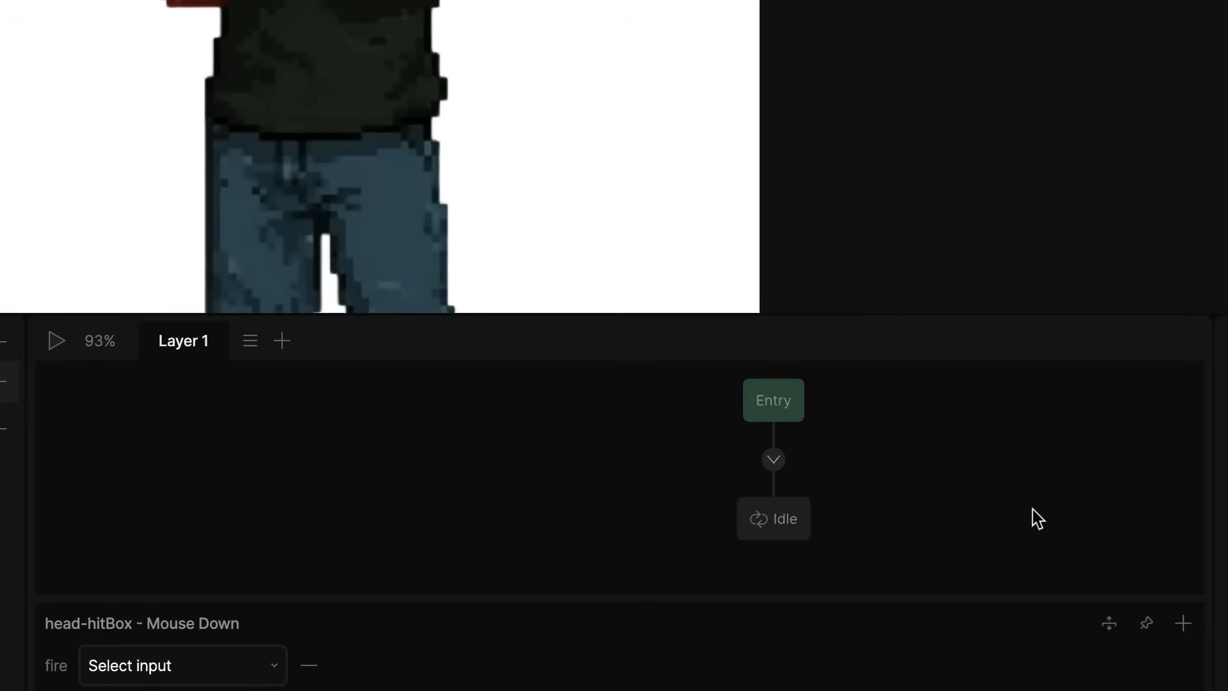
left_click(210, 666)
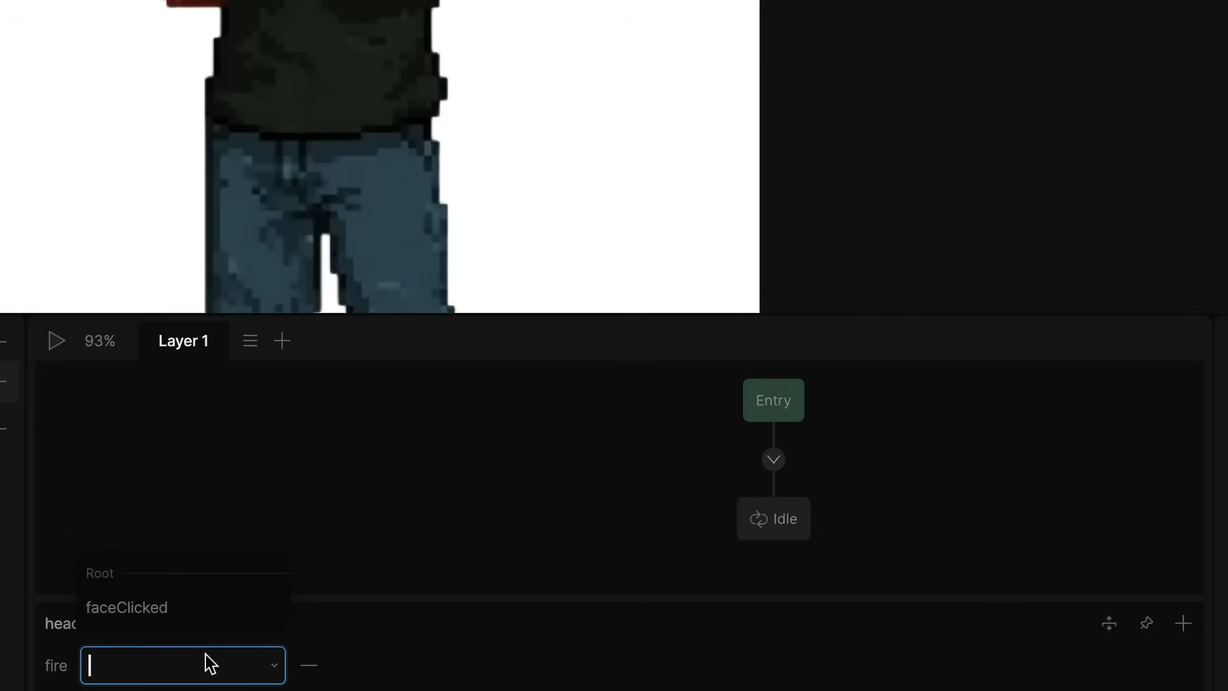
left_click(159, 611)
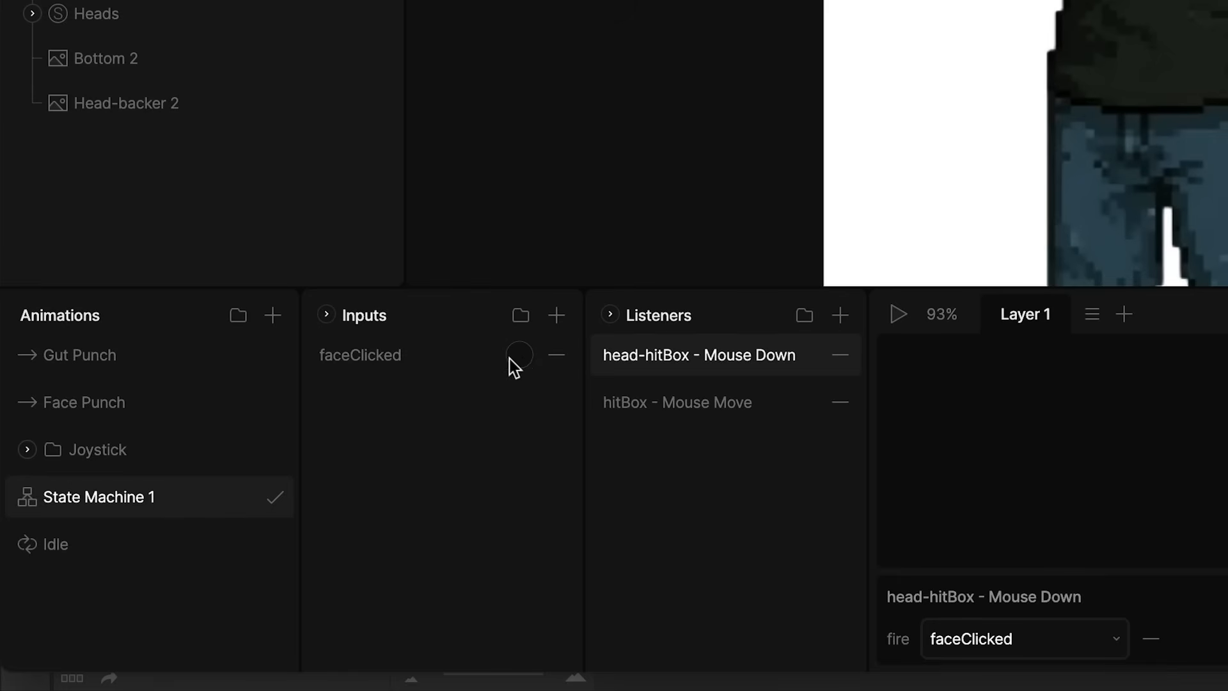
left_click(367, 371)
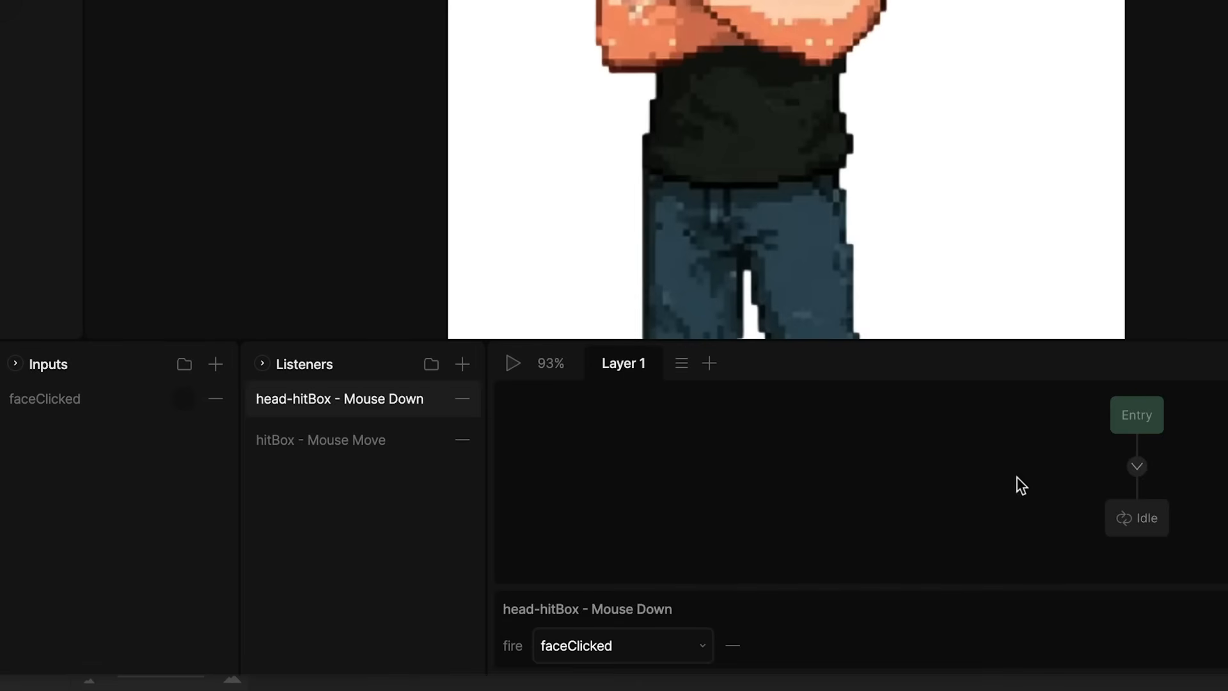
Rename the state machine's Layer 1 as Idle
left_click_drag(730, 563, 593, 561)
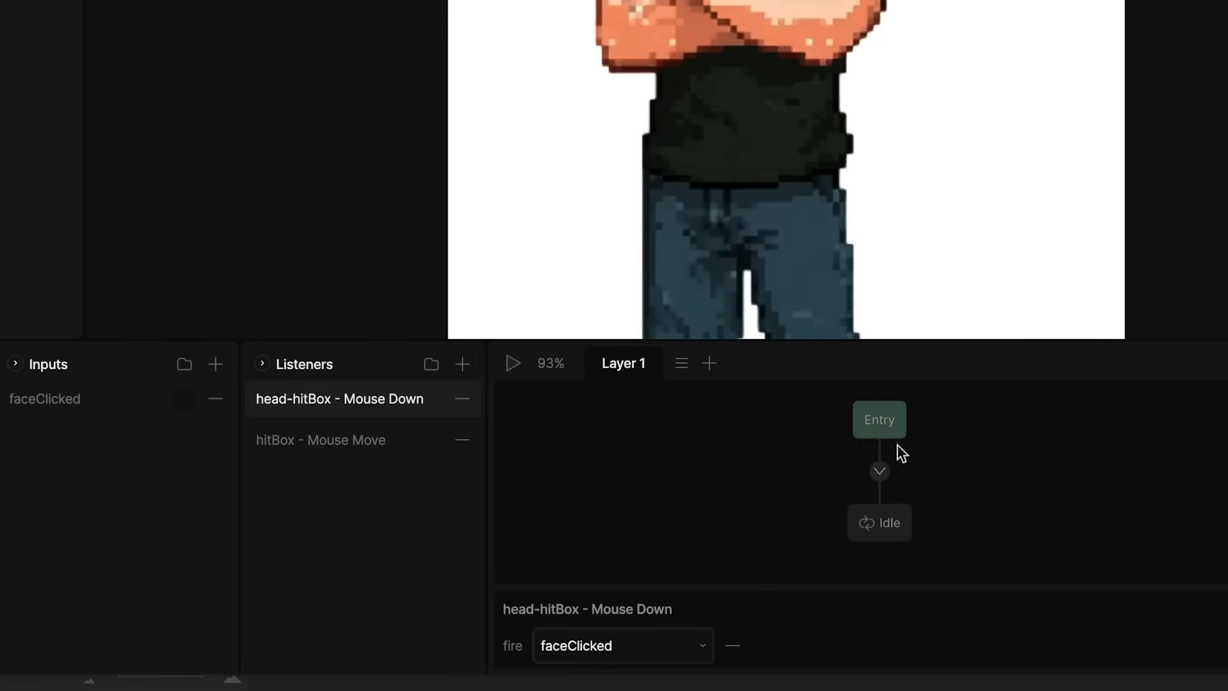
double_click(624, 368)
type("Idle")
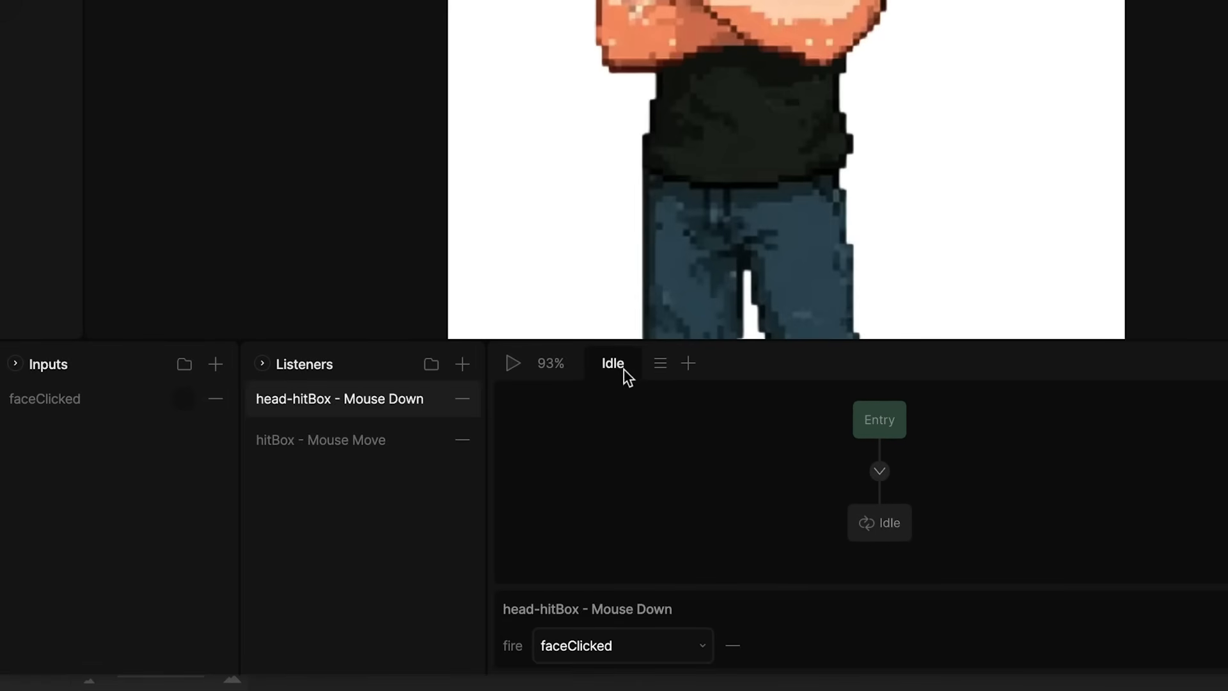
key("Return")
Add a second layer to State Machine 1 and name it Face Punch
left_click(689, 364)
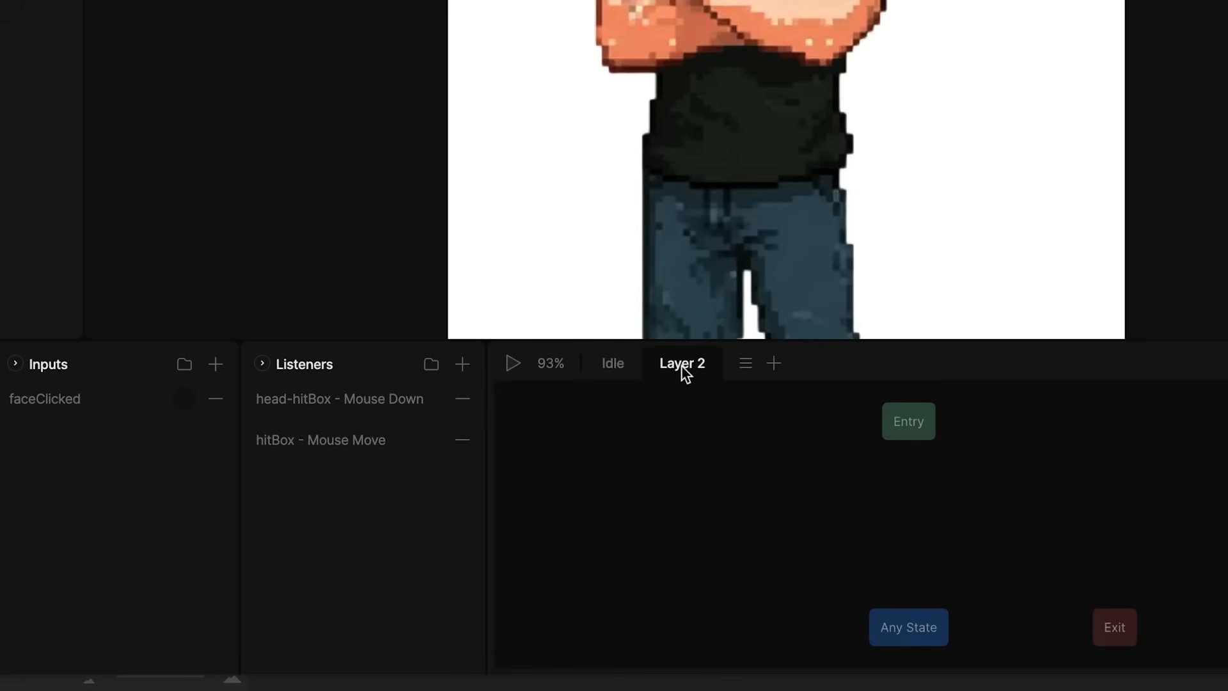
double_click(682, 366)
type("Face Punch")
key("Return")
left_click(611, 366)
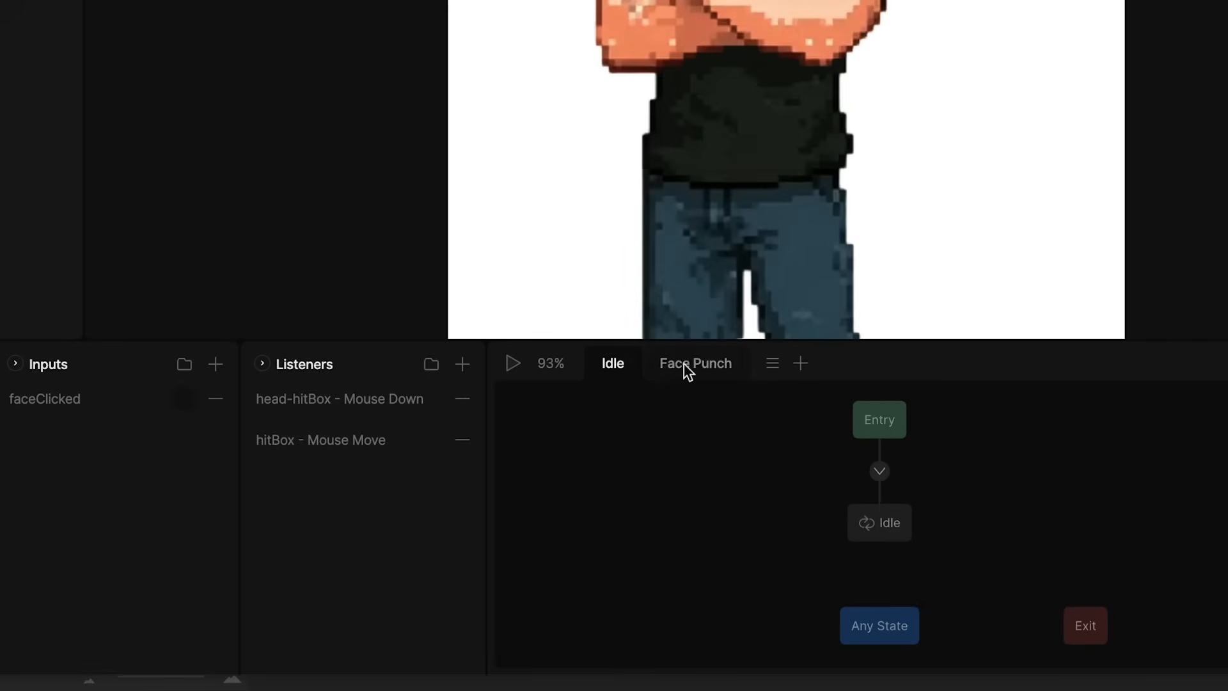
left_click(700, 378)
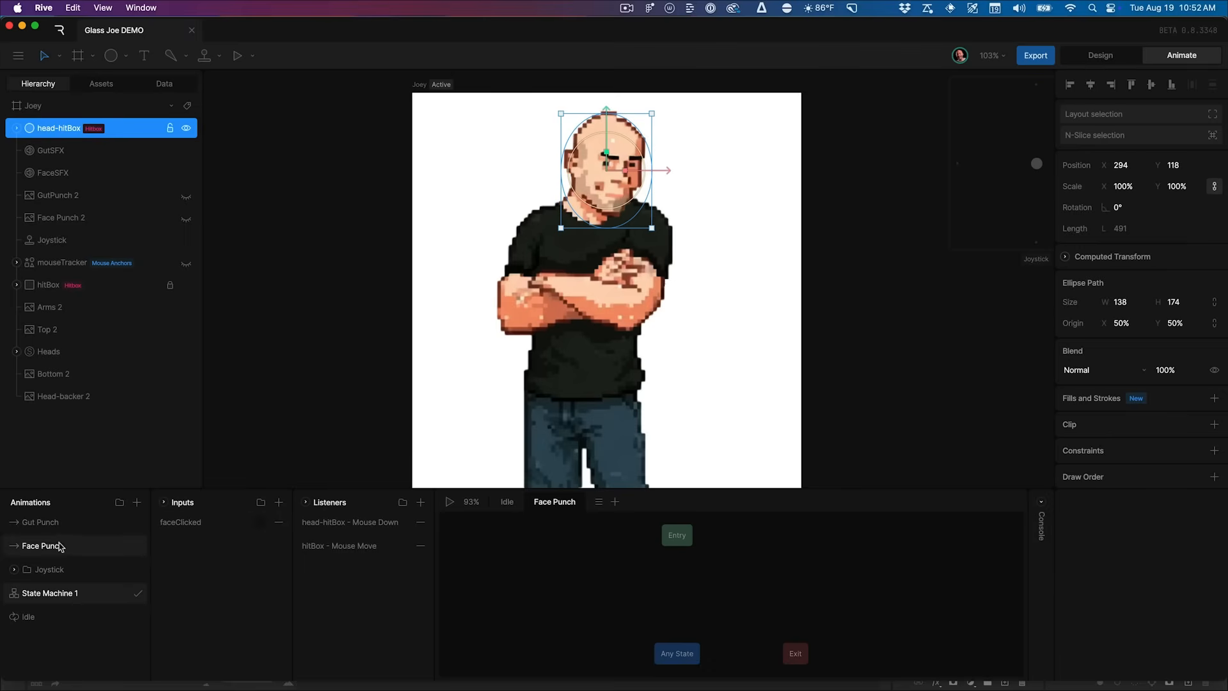
Place the Face Punch timeline as a state between Entry and Any State on the Face Punch layer
left_click_drag(51, 547, 680, 614)
scroll(671, 542, "left", 1)
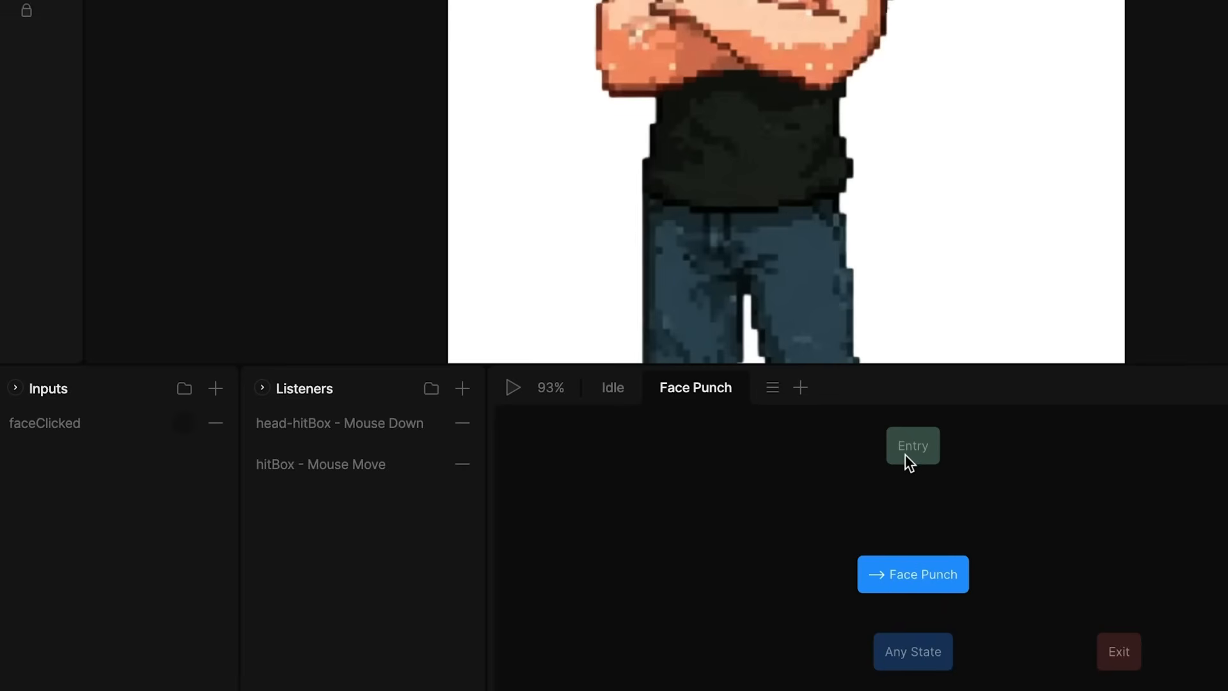
scroll(907, 558, "down", 1)
scroll(907, 556, "down", 1)
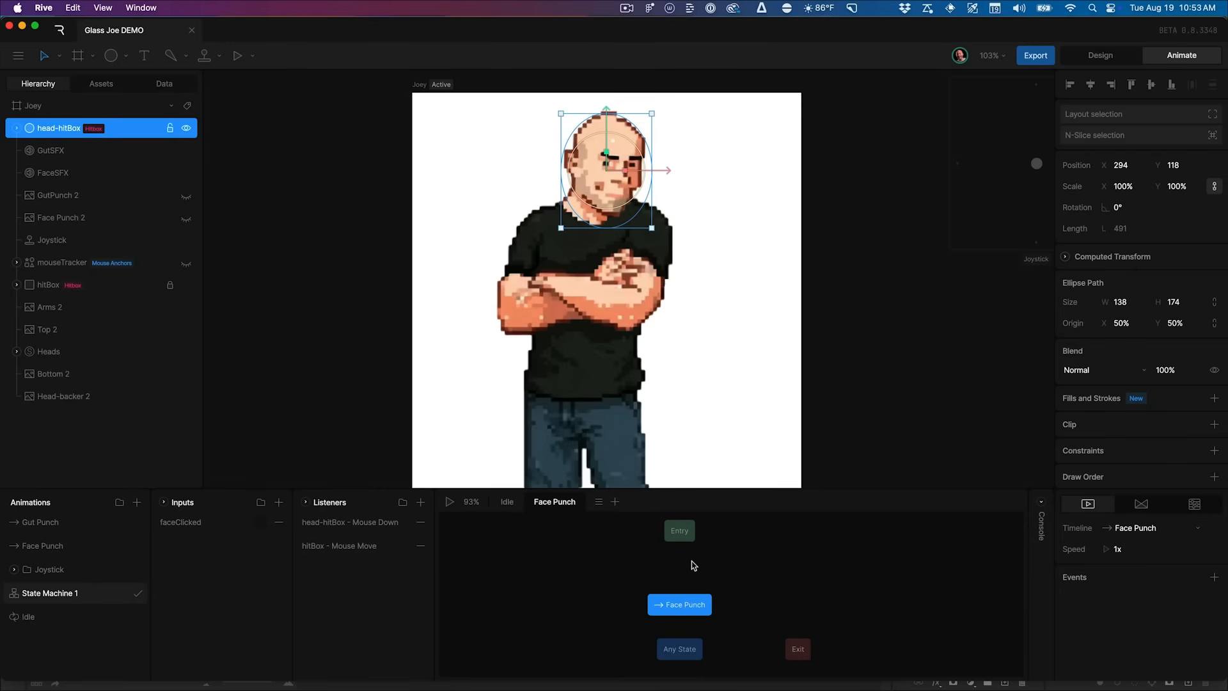
mouse_move(682, 546)
left_mouse_down()
mouse_move(681, 607)
mouse_move(679, 543)
left_mouse_up()
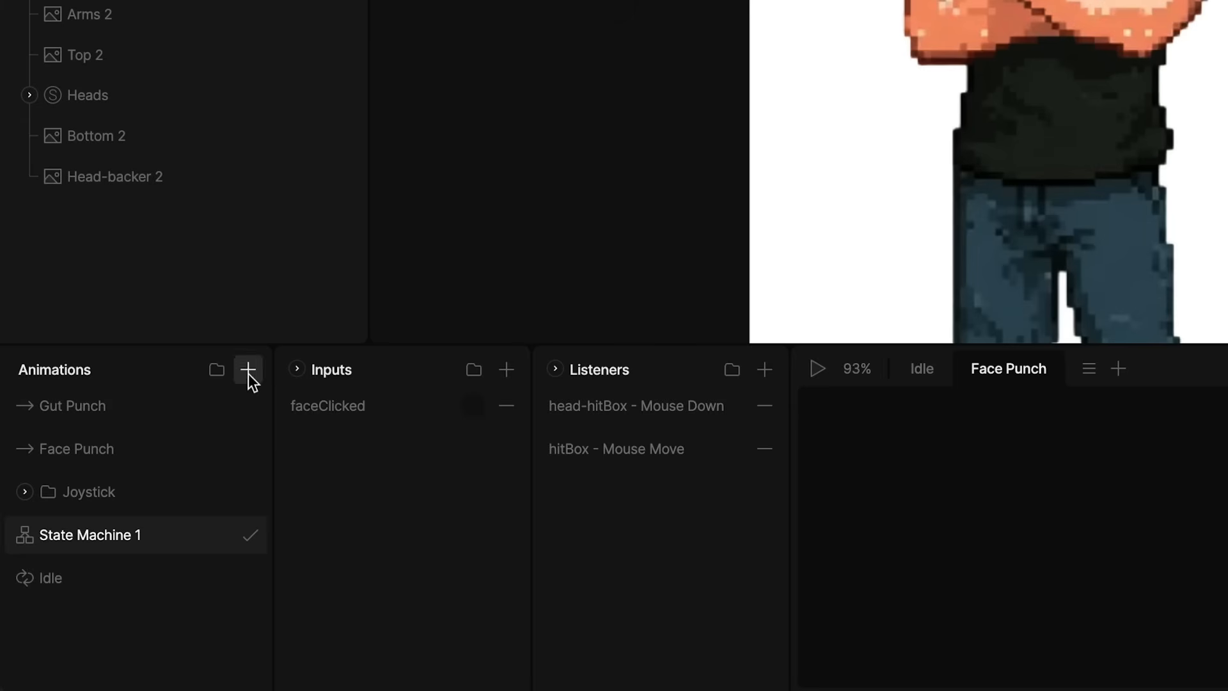
Create a new timeline named Empty
left_click(136, 503)
left_click(148, 537)
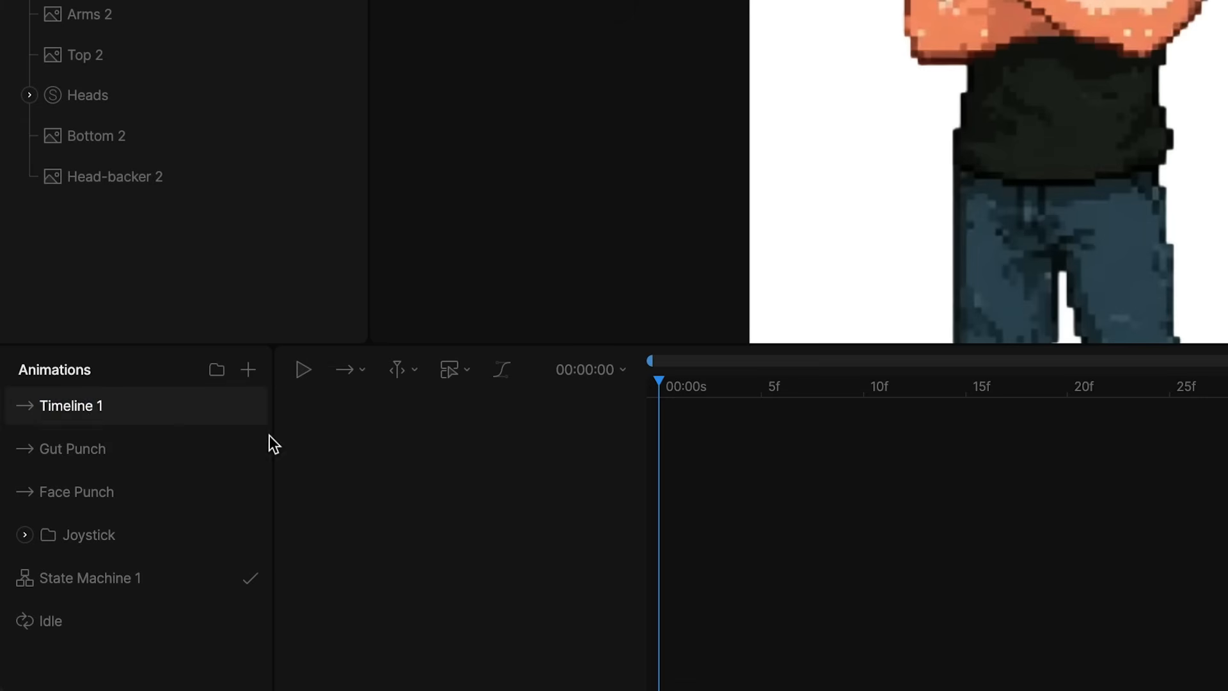
double_click(78, 406)
type("Empty")
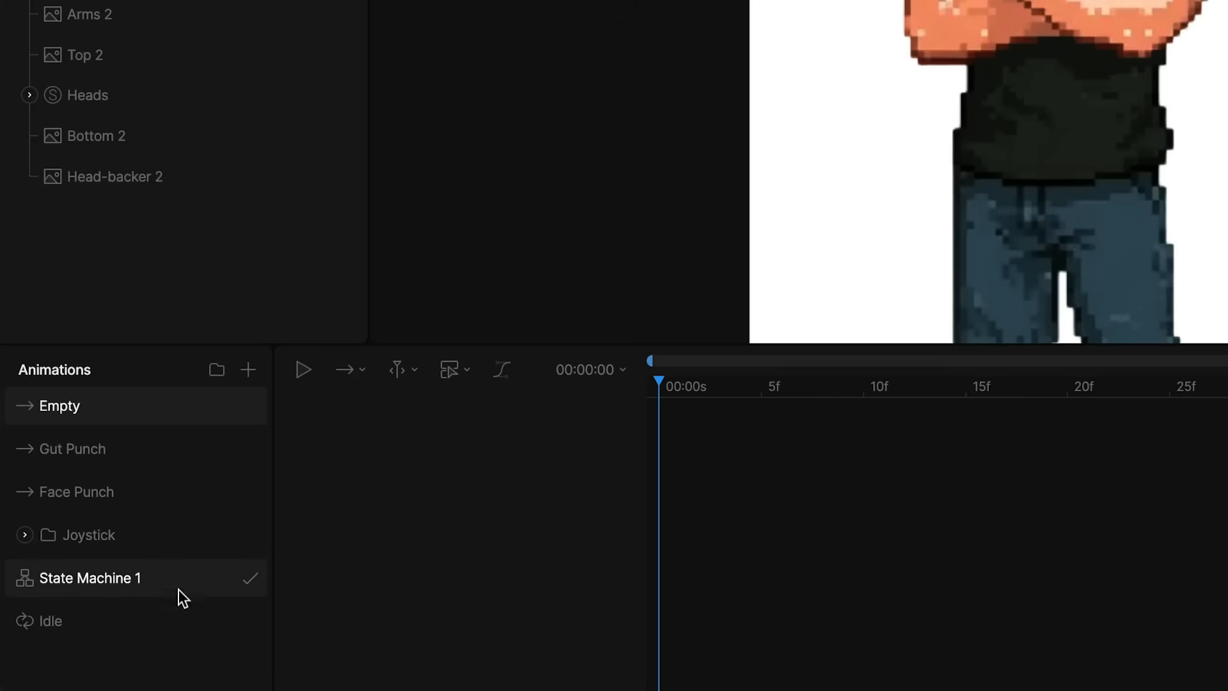
Place the Empty timeline above the Face Punch state in State Machine 1 and connect Entry to it with a transition
left_click(86, 618)
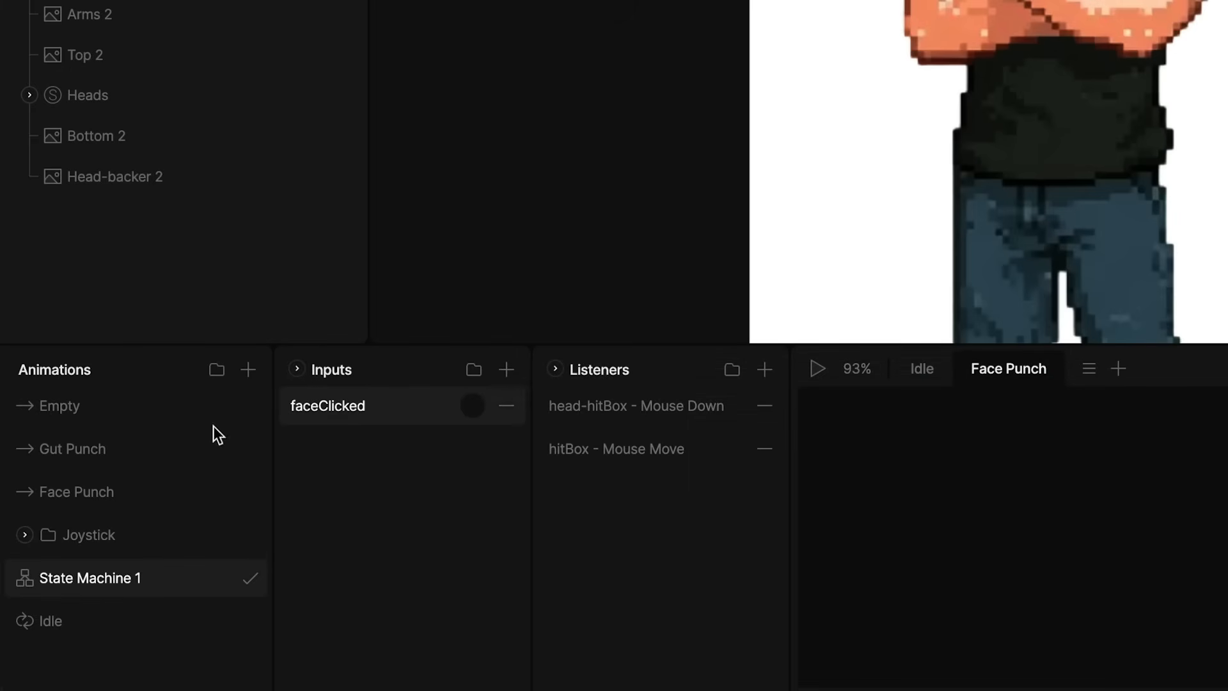
left_click_drag(67, 410, 1227, 470)
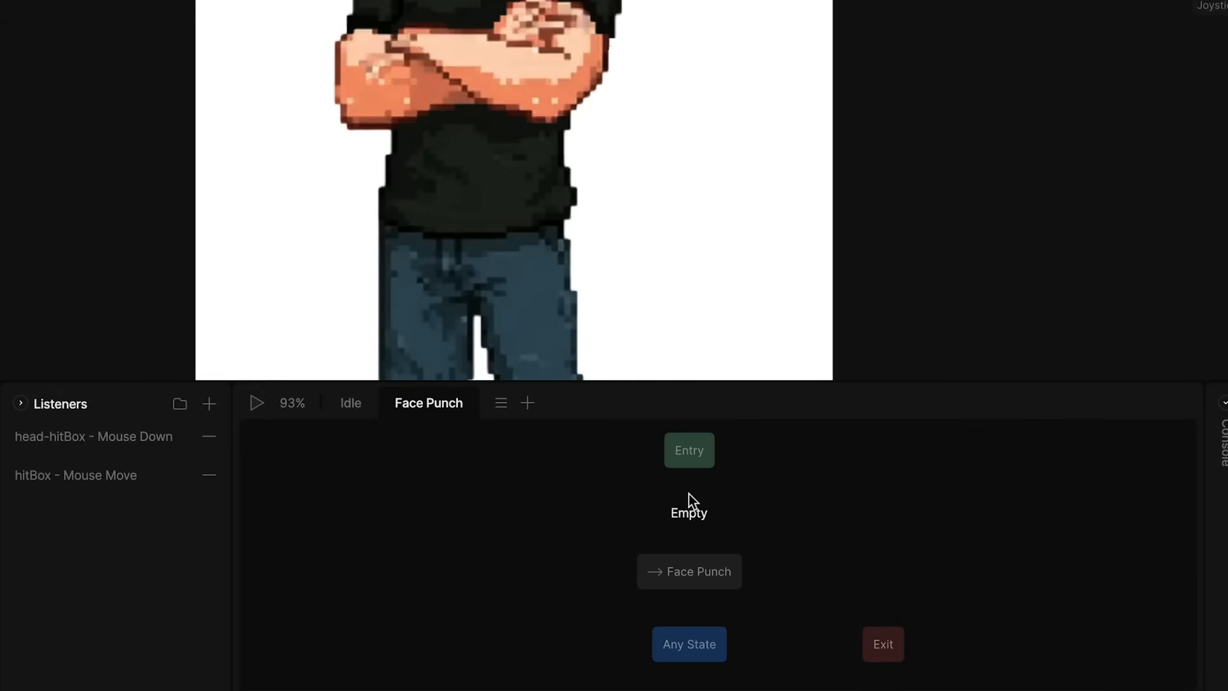
left_click_drag(690, 494, 689, 495)
left_click(686, 457)
left_click_drag(681, 447, 704, 500)
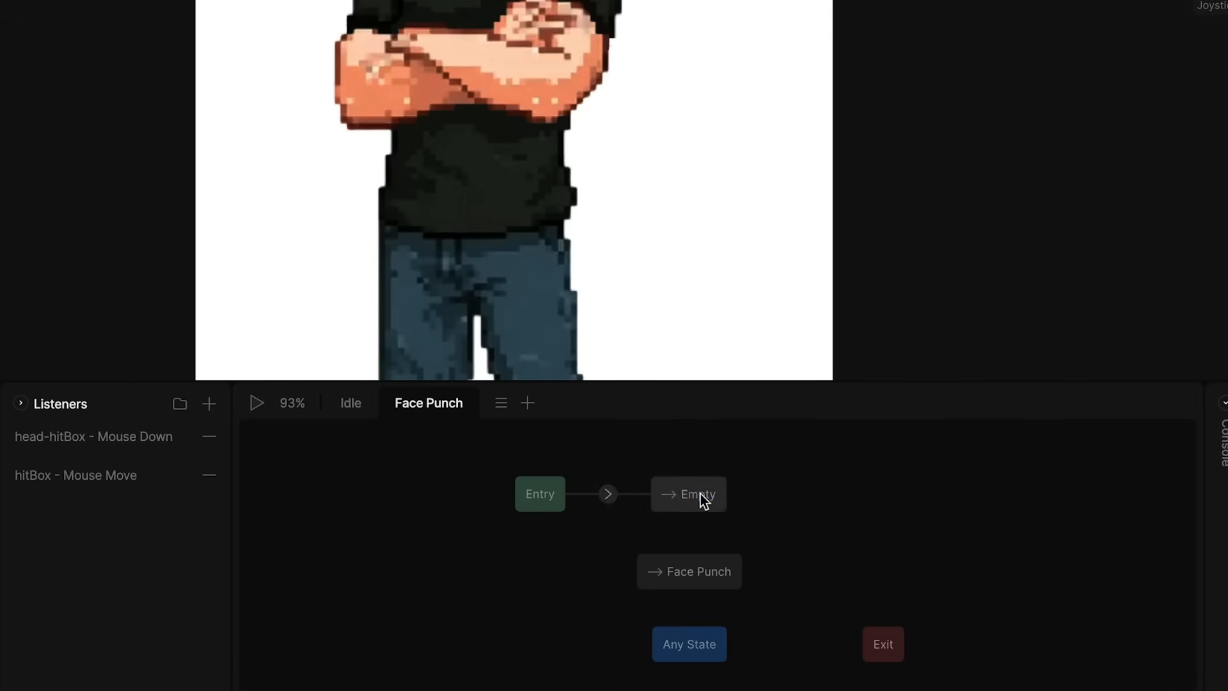
left_click(605, 494)
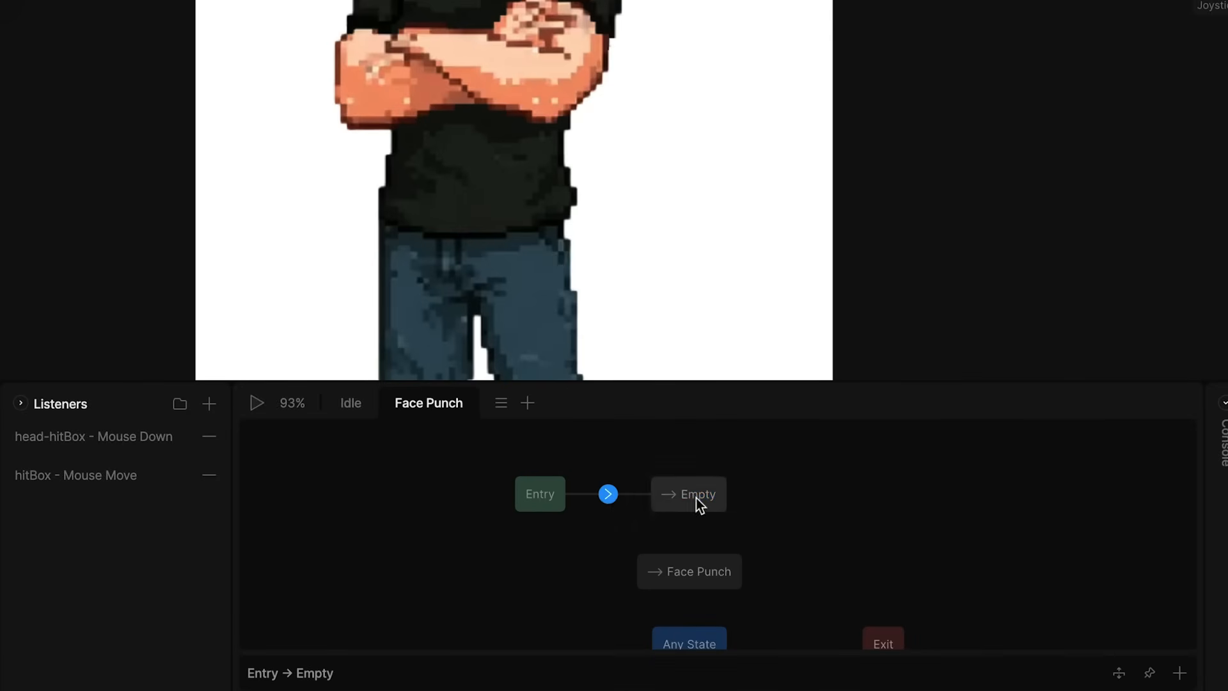
Add a transition from Empty to Face Punch with faceClicked as its condition
left_click_drag(689, 519, 692, 594)
scroll(691, 583, "left", 2)
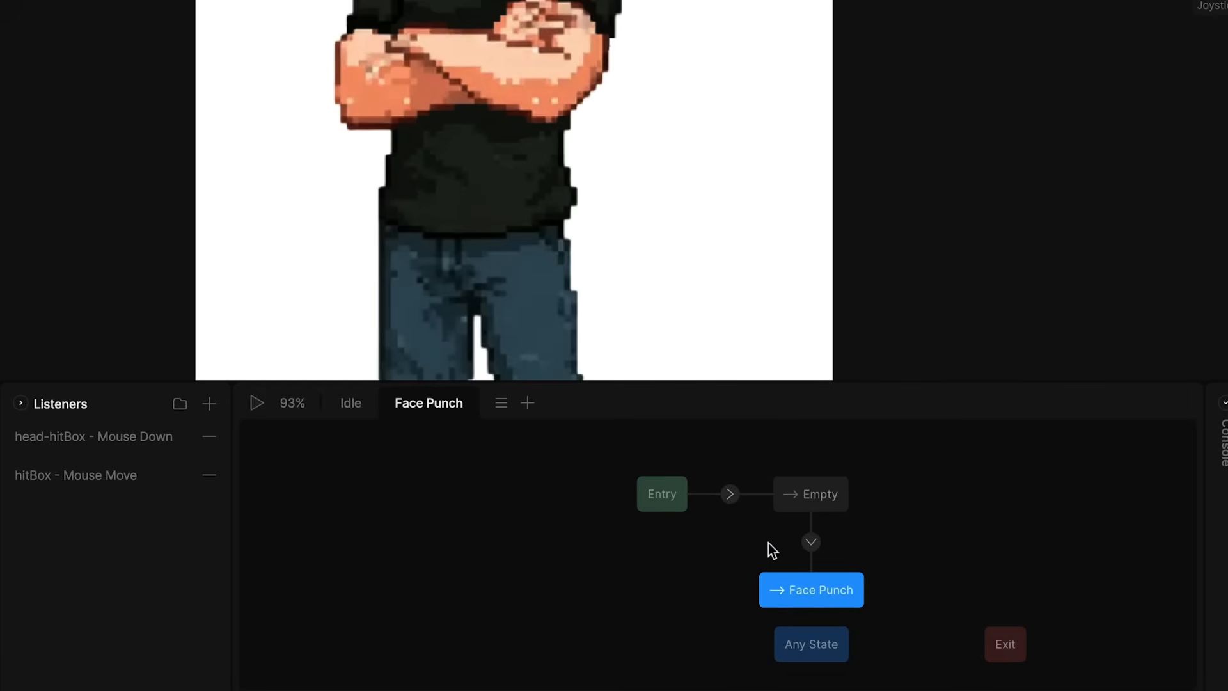
left_click(813, 541)
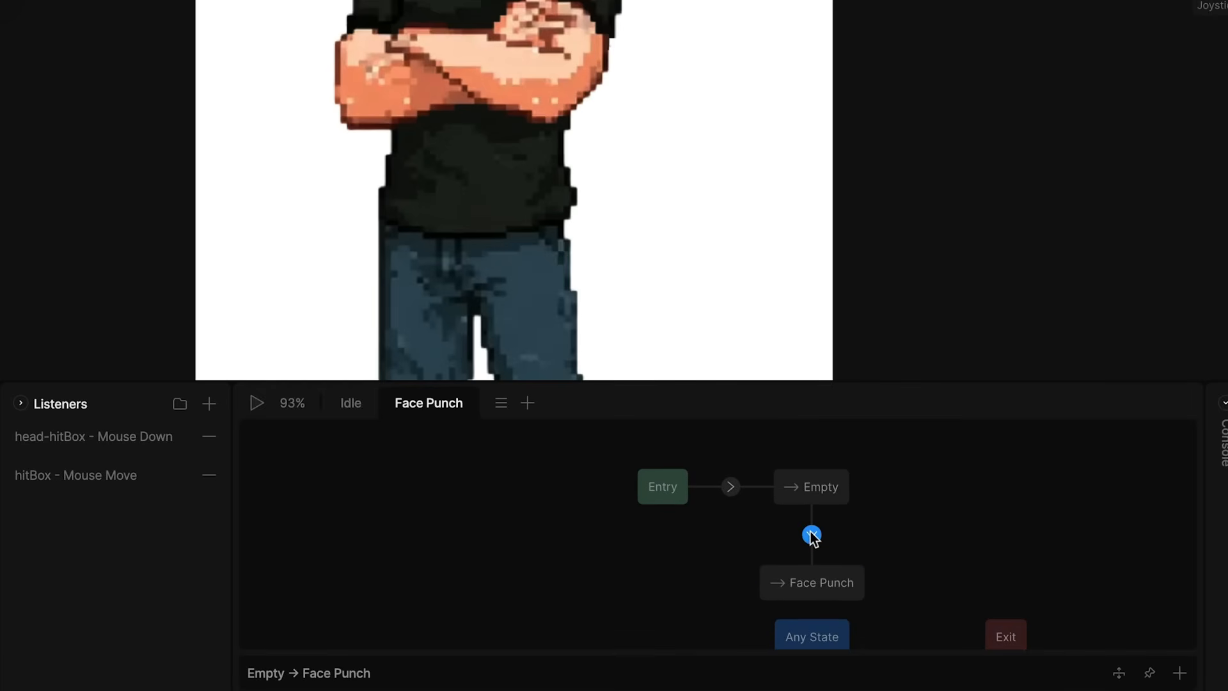
right_click(811, 536)
mouse_move(873, 554)
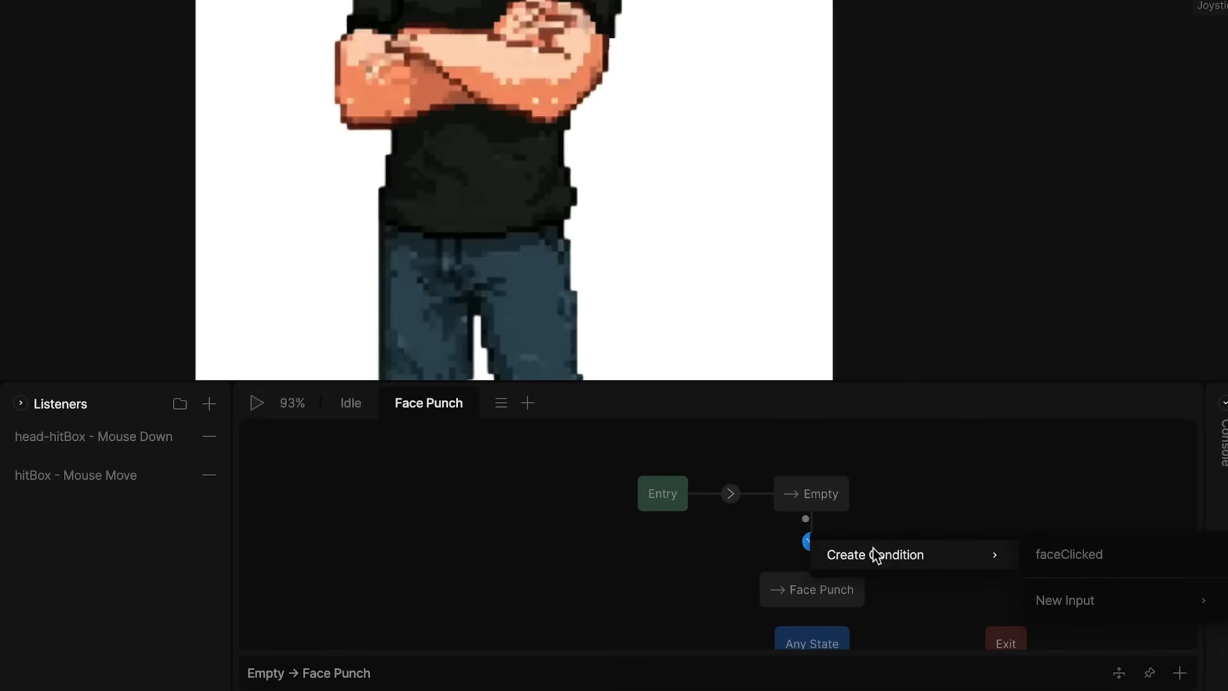
left_click(1087, 555)
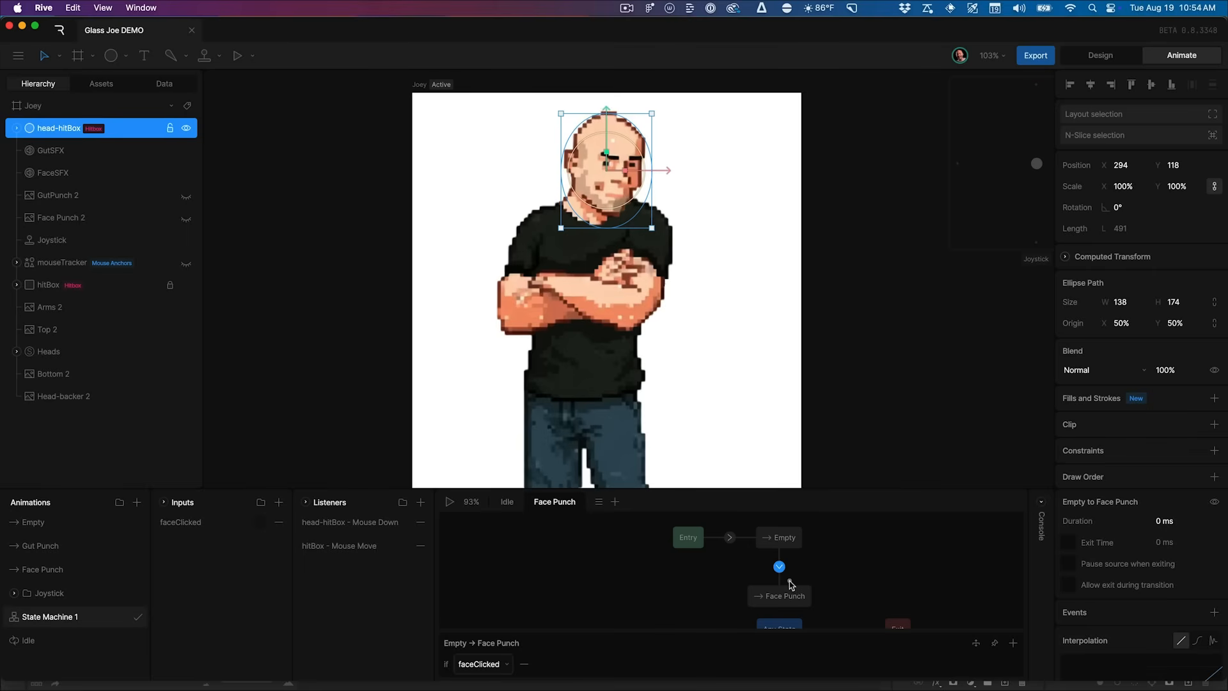
Add a return transition from Face Punch to Empty and enable its exit time at 100%
left_click_drag(795, 583, 784, 540)
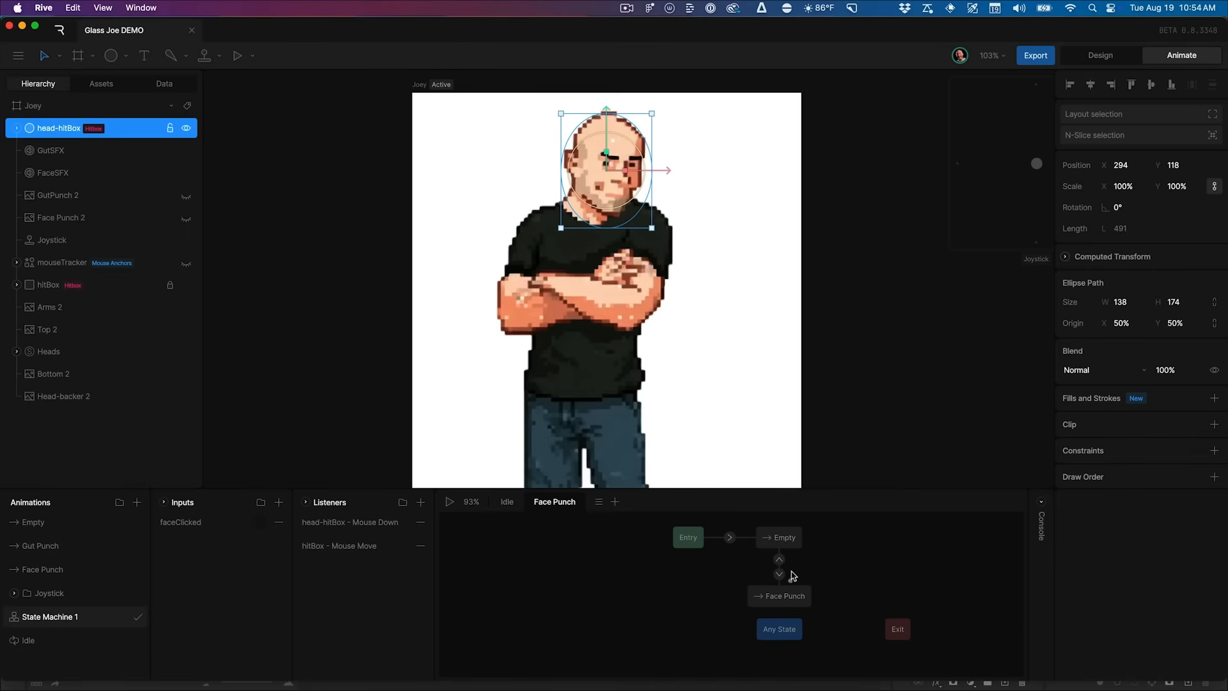
left_click(780, 561)
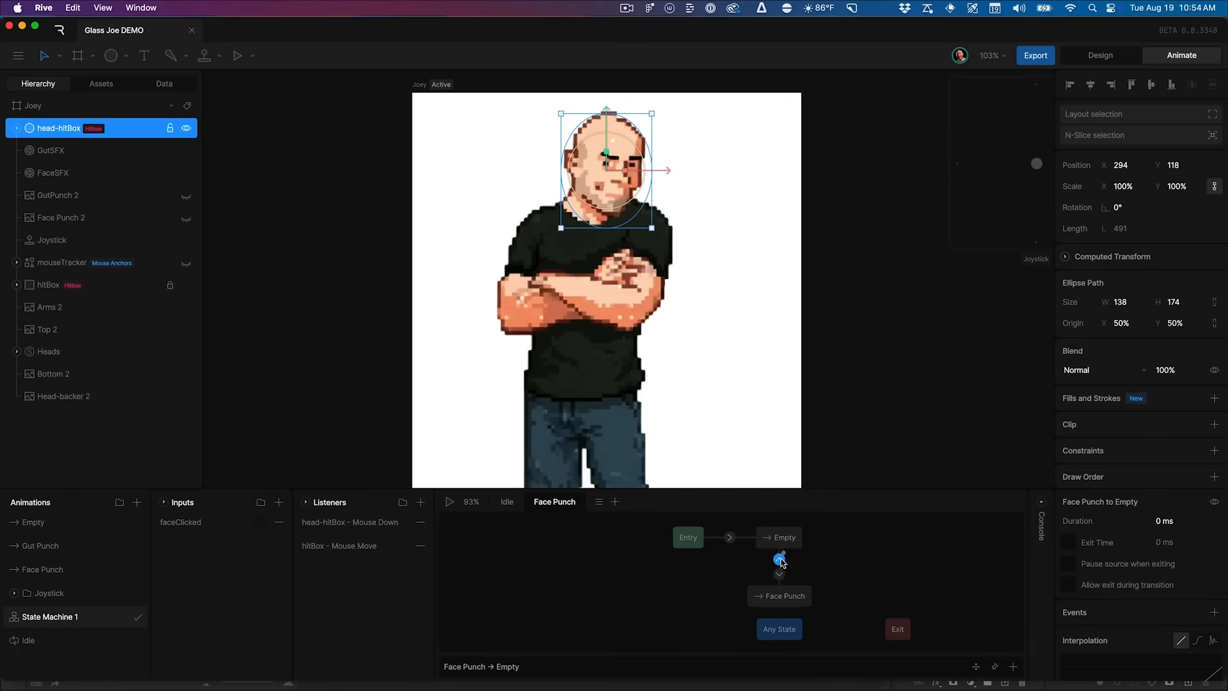
scroll(778, 606, "left", 1)
scroll(787, 606, "down", 1)
scroll(799, 605, "right", 1)
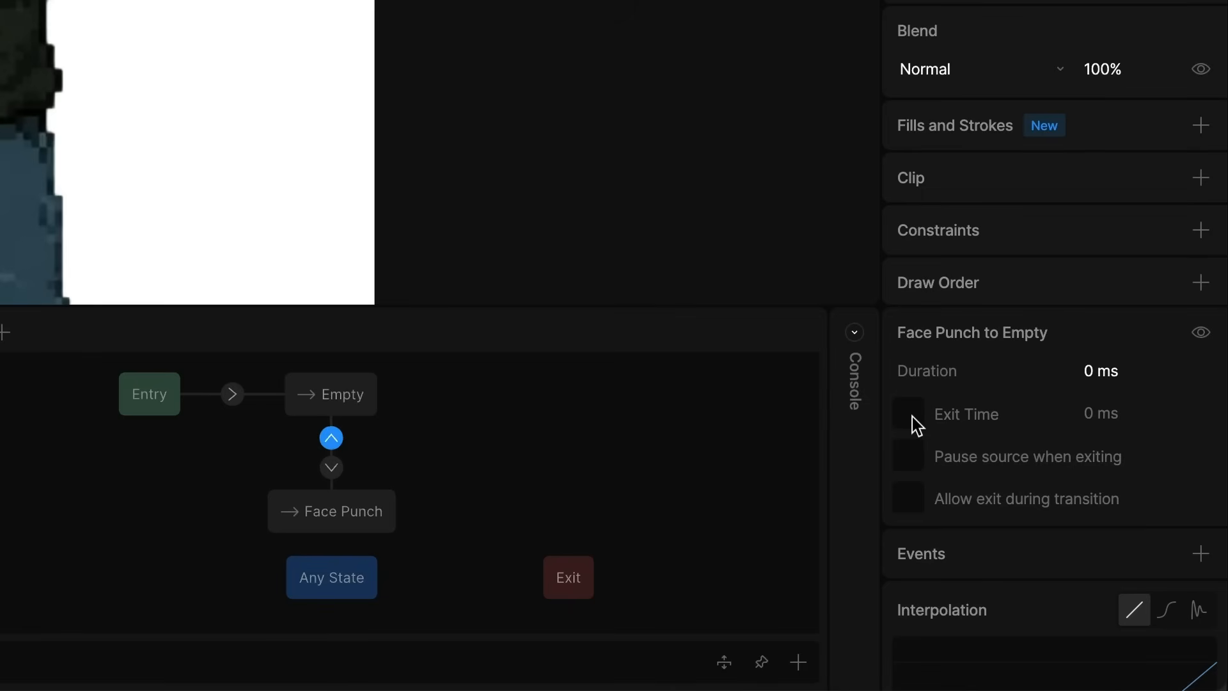
left_click(913, 416)
left_click(1120, 414)
type("100")
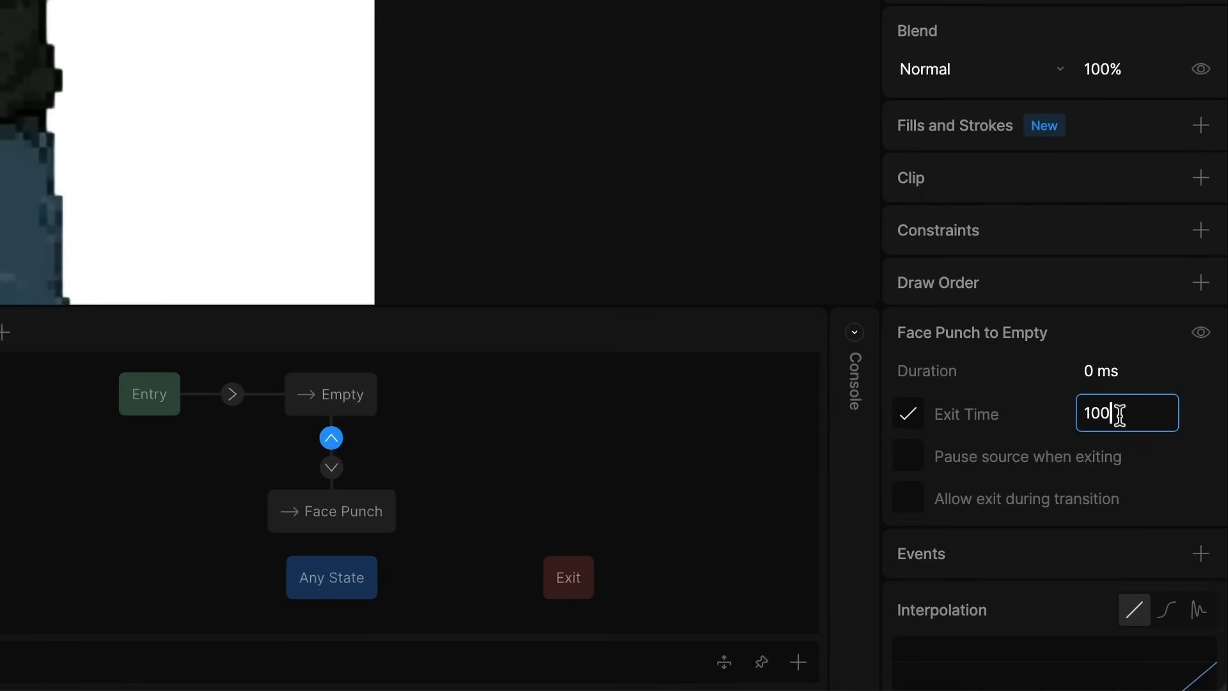
key("Return")
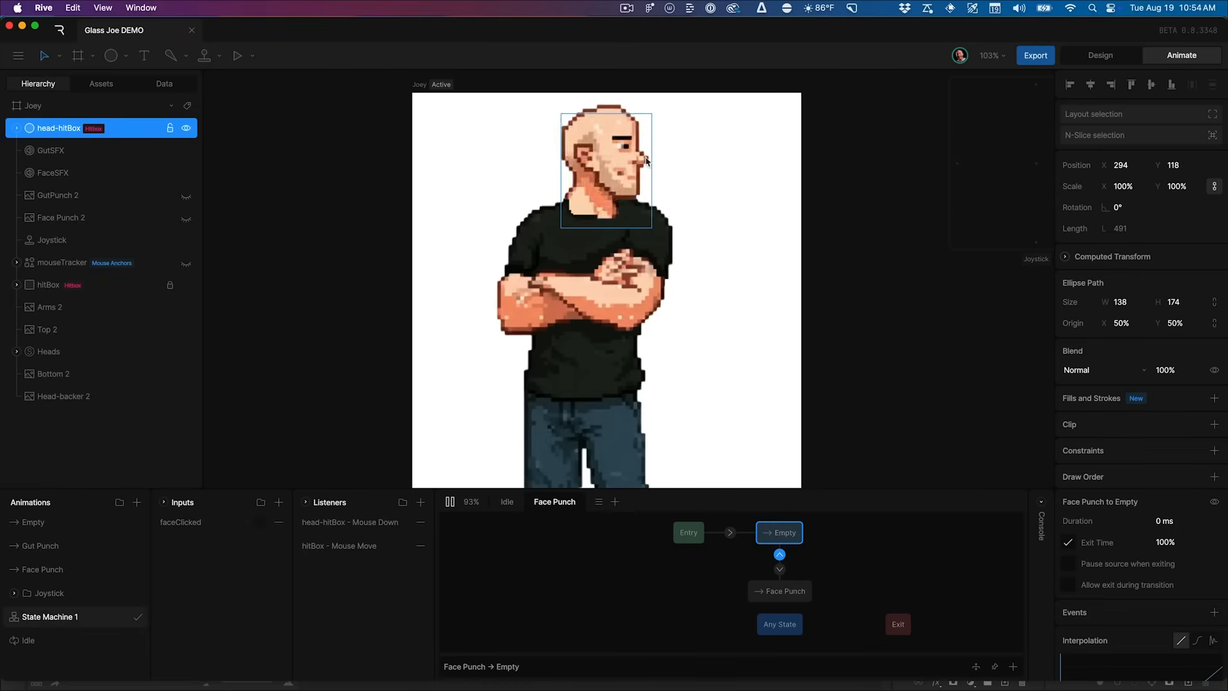
Show the Face Punch 2 and GutPunch 2 images, and test the face punch by playing the state machine and hitting the head repeatedly
left_click(589, 169)
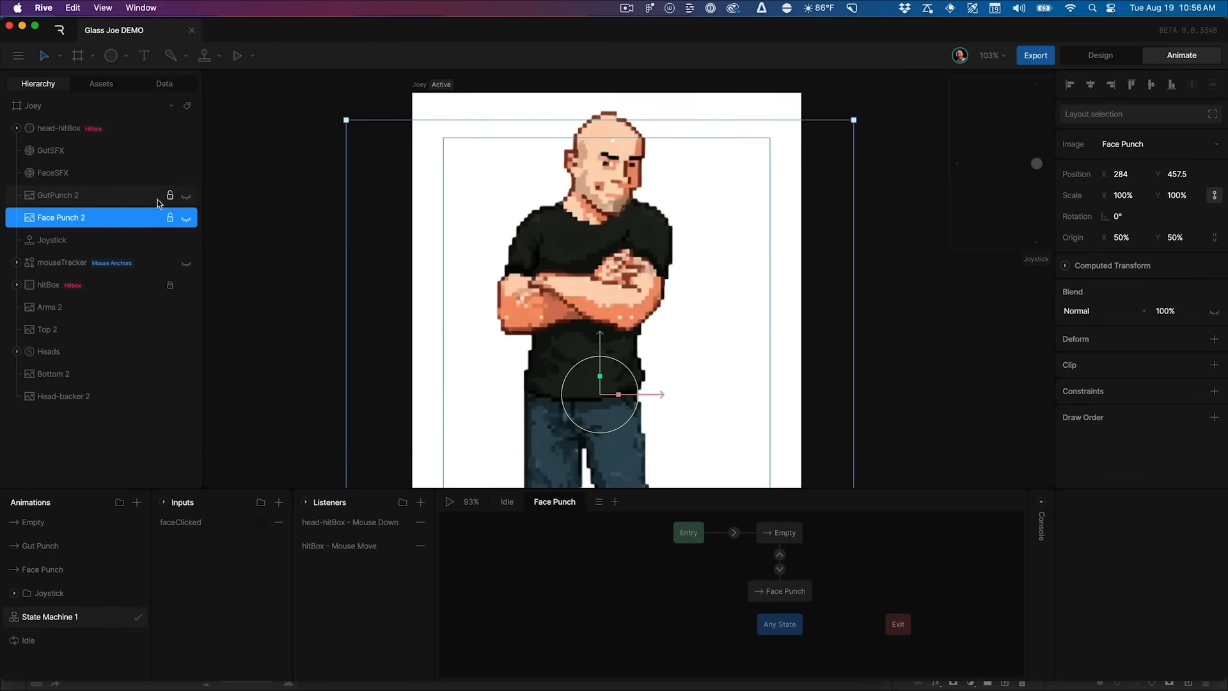
left_click(186, 218)
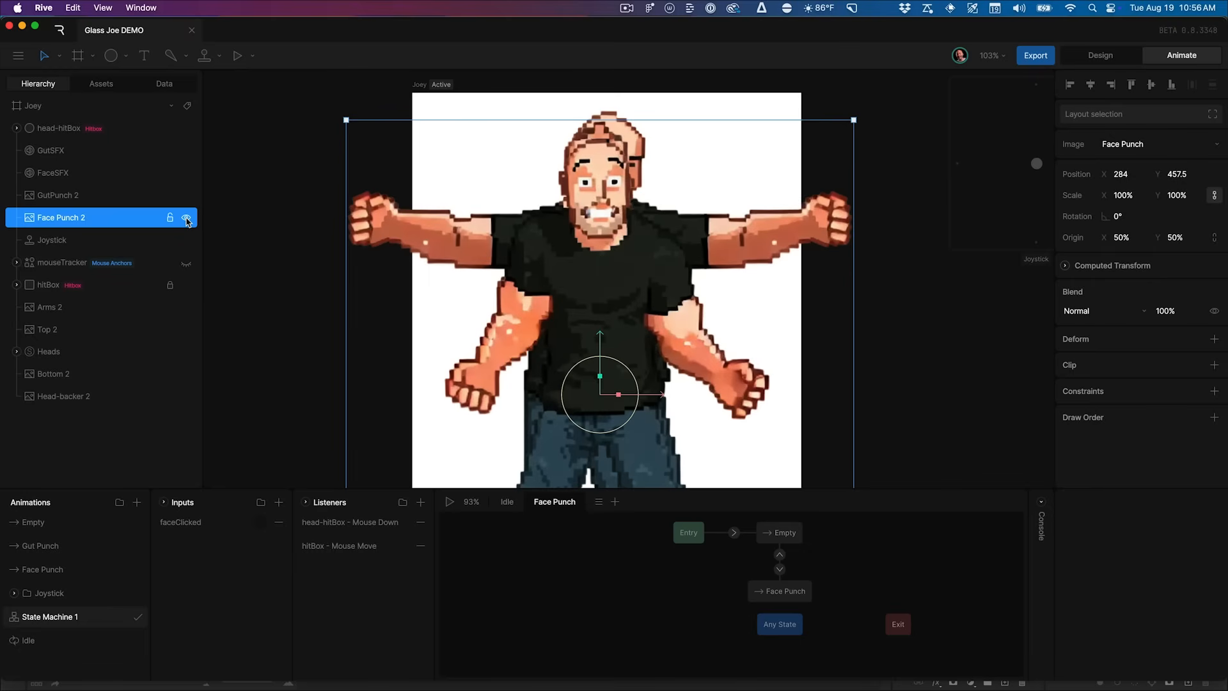
key("space")
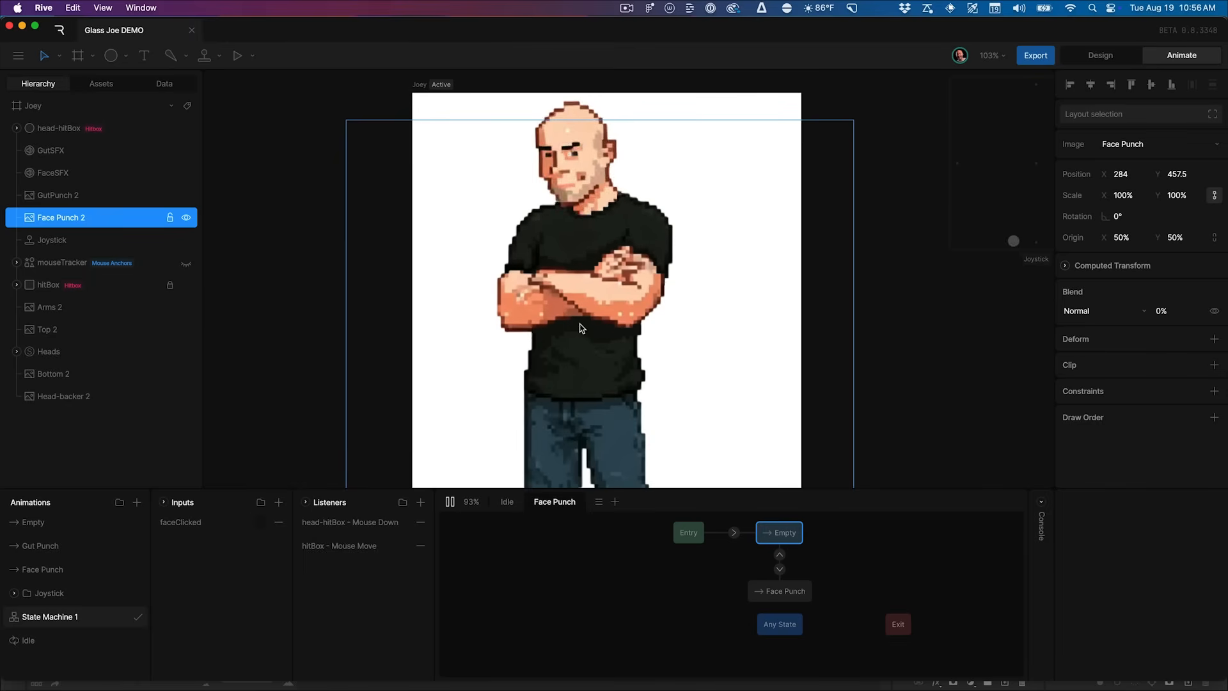
left_click(586, 146)
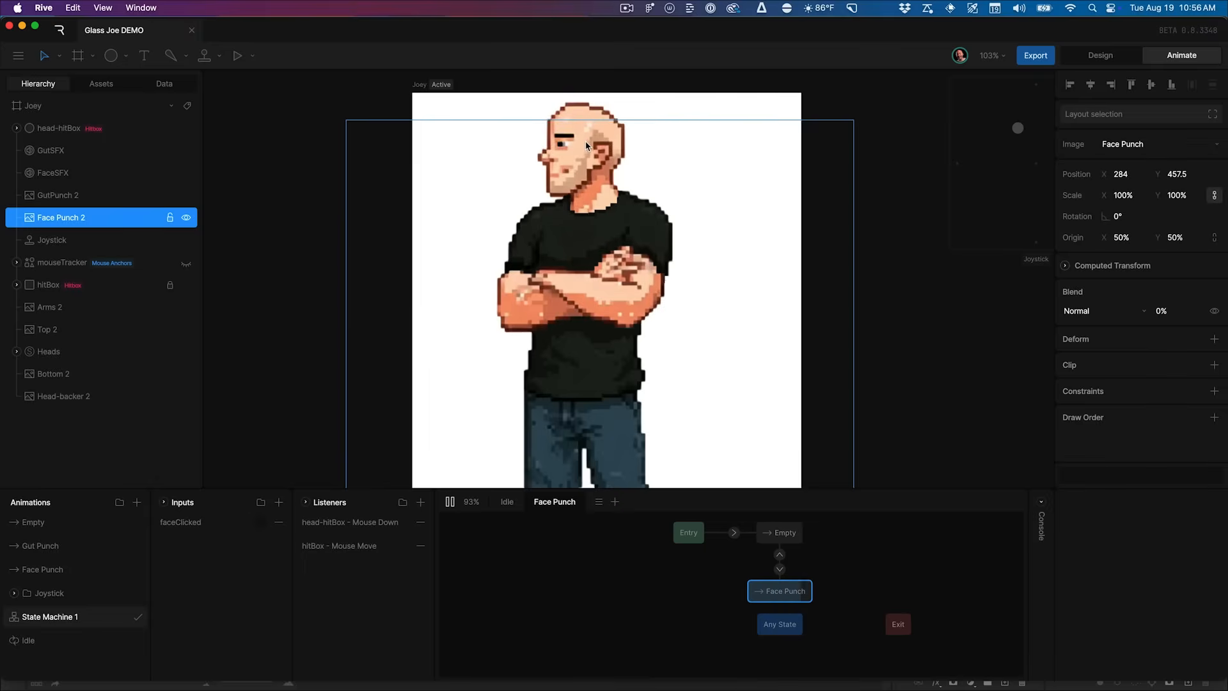
left_click(587, 146)
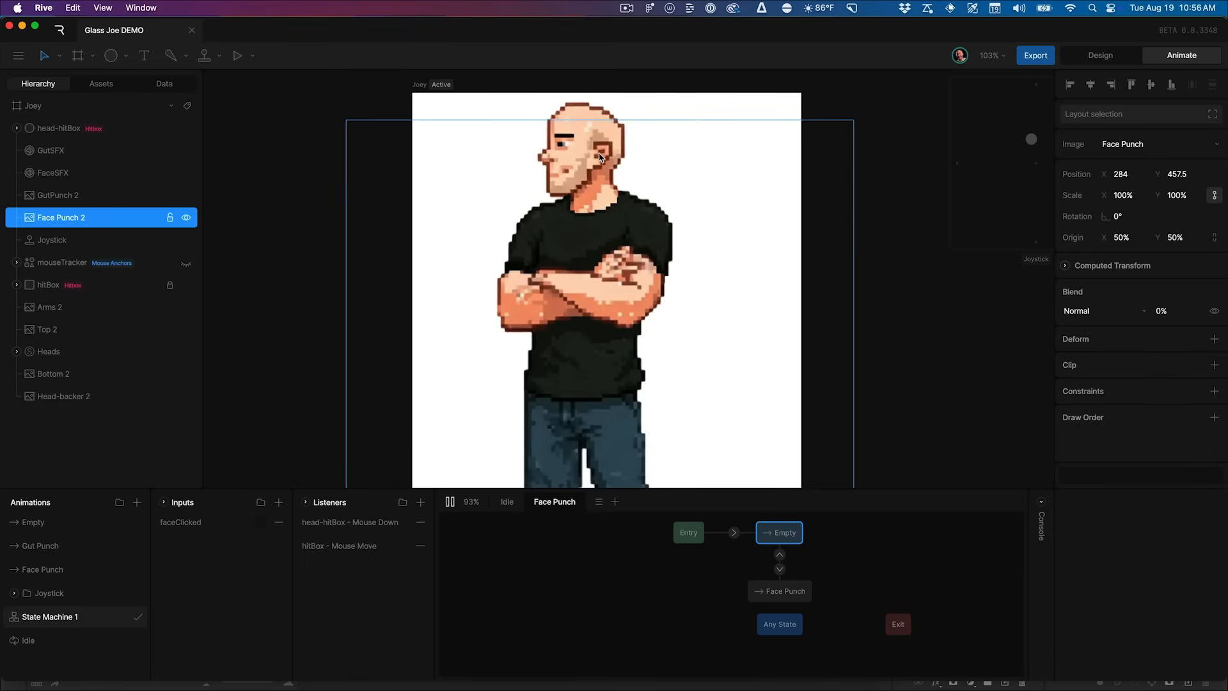
left_click(600, 157)
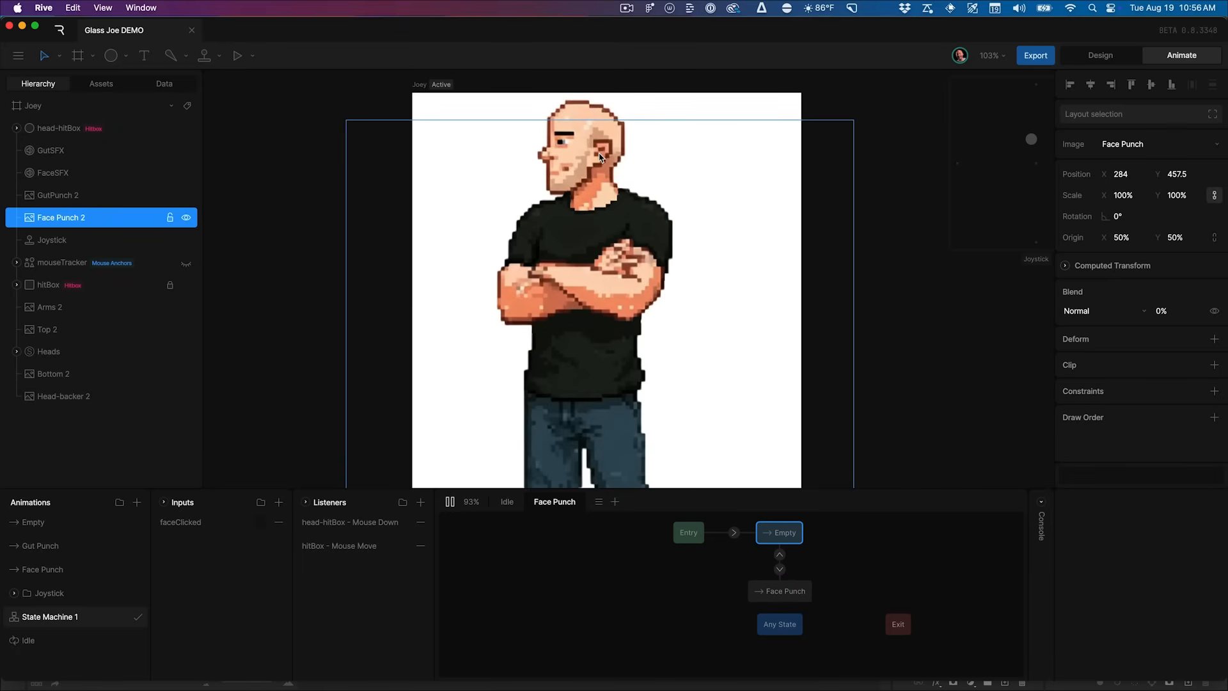
left_click(600, 157)
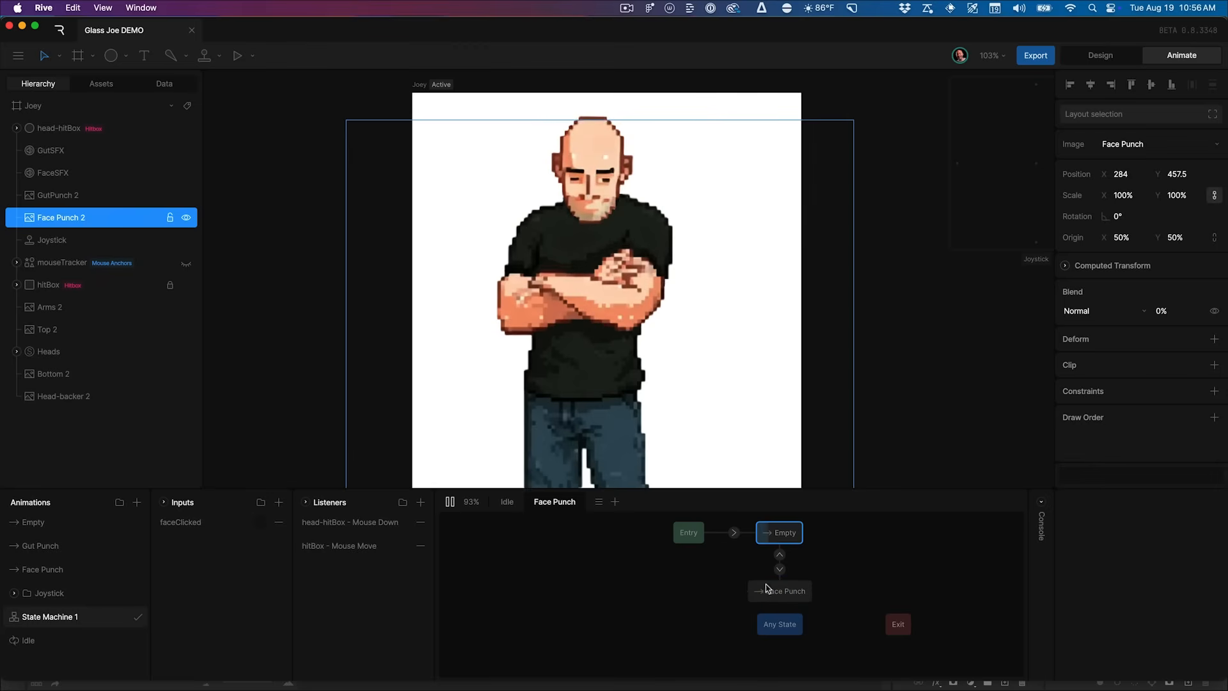
key("space")
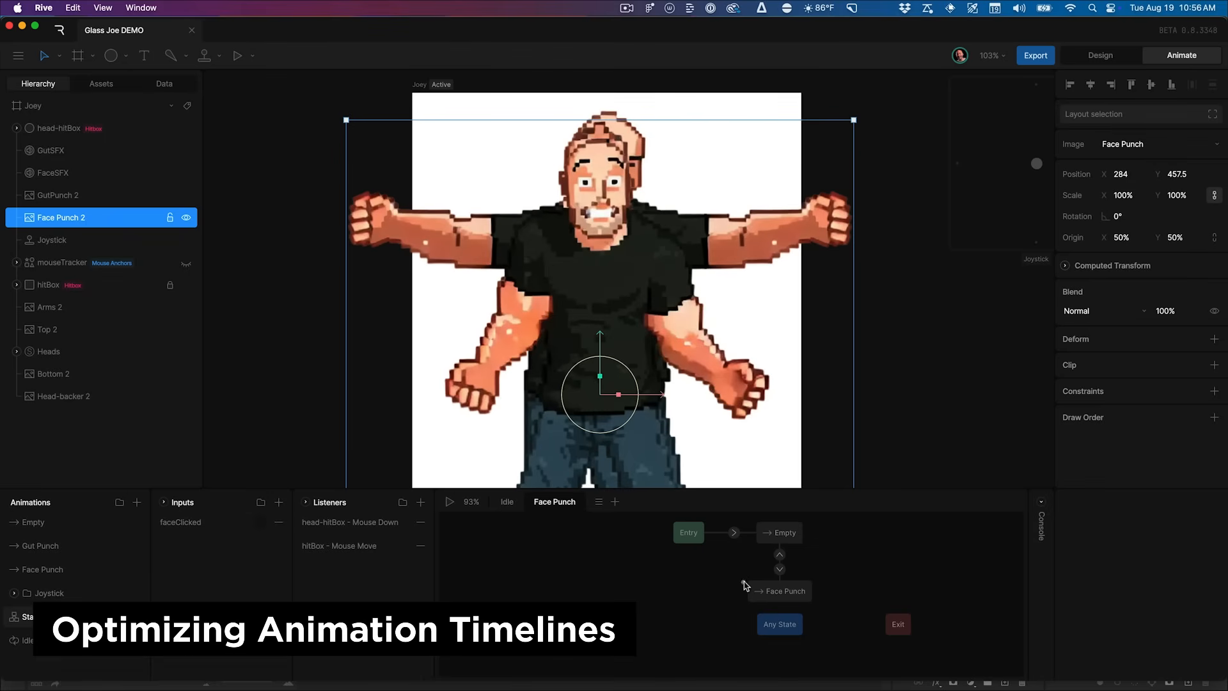
Open the Face Punch timeline and set its duration to 00:01:00
double_click(776, 600)
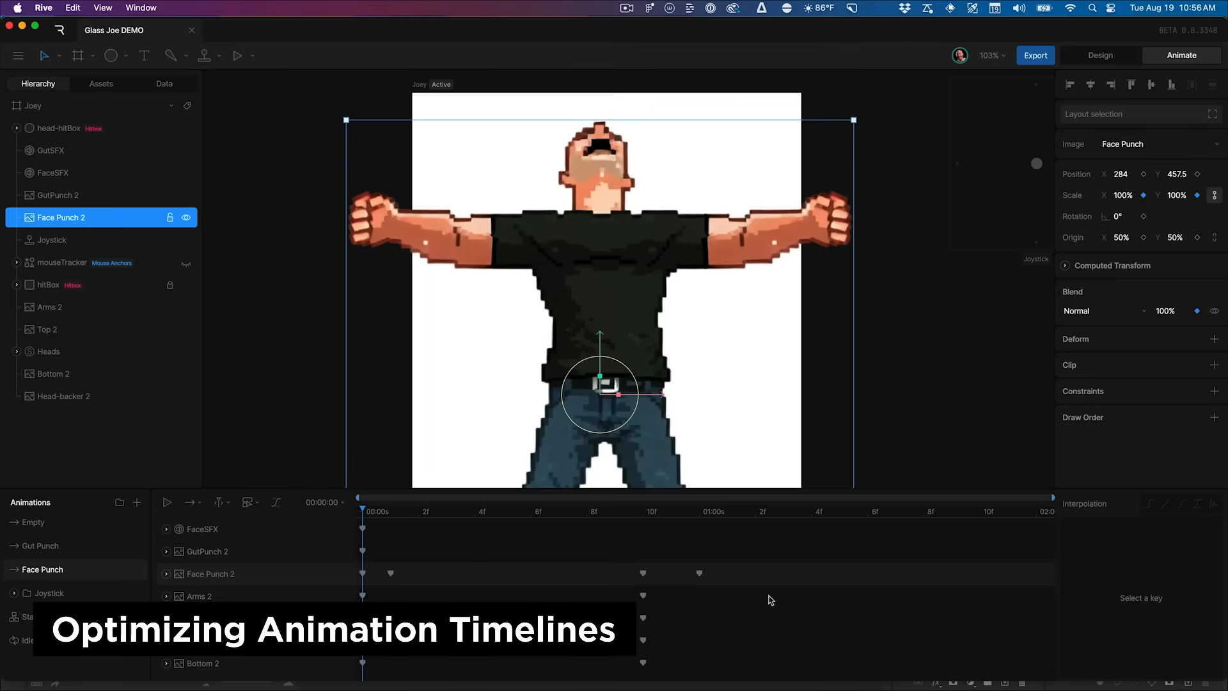
left_click_drag(387, 511, 701, 519)
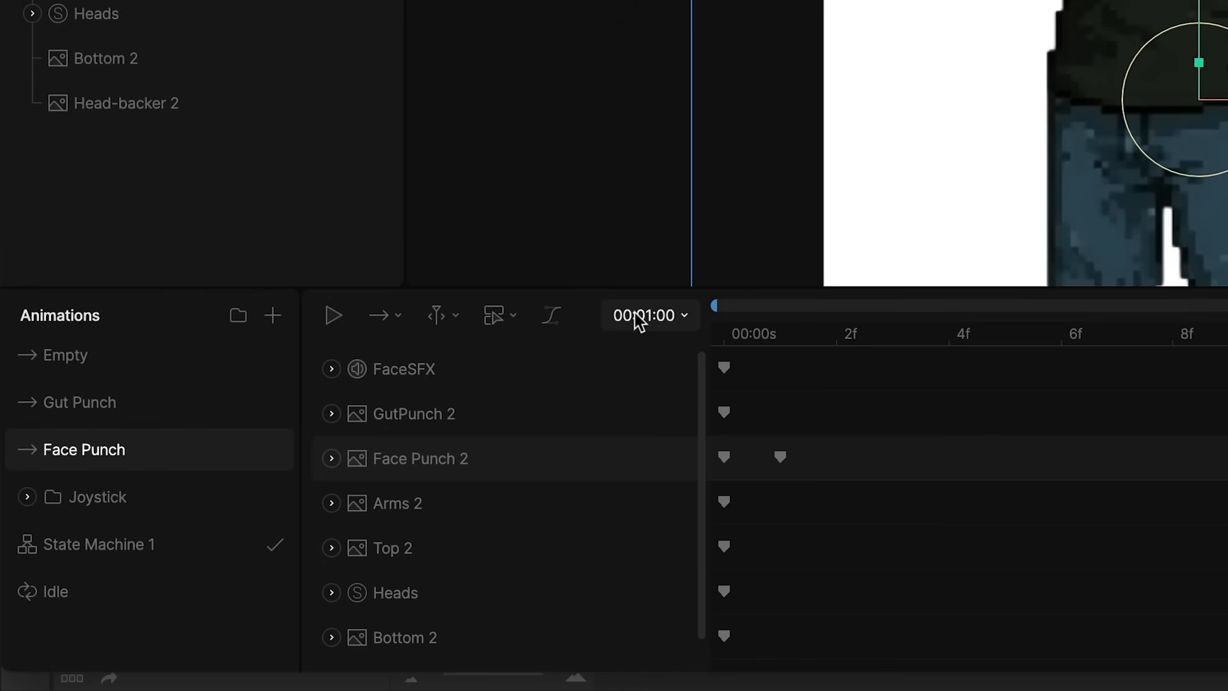
left_click(685, 317)
left_click(797, 411)
key("BackSpace")
type("1")
key("Return")
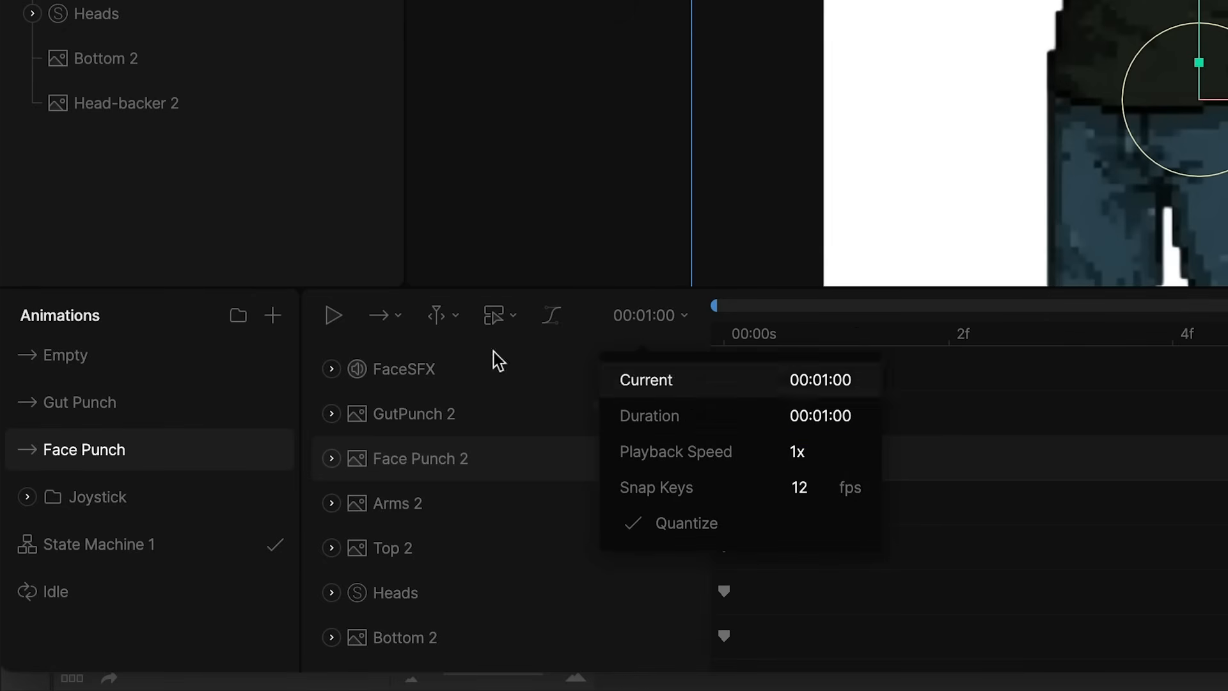
Set the Gut Punch timeline's duration to 00:01:00 and return to State Machine 1
left_click(89, 409)
left_click(643, 316)
left_click(781, 410)
type("01:00")
key("Return")
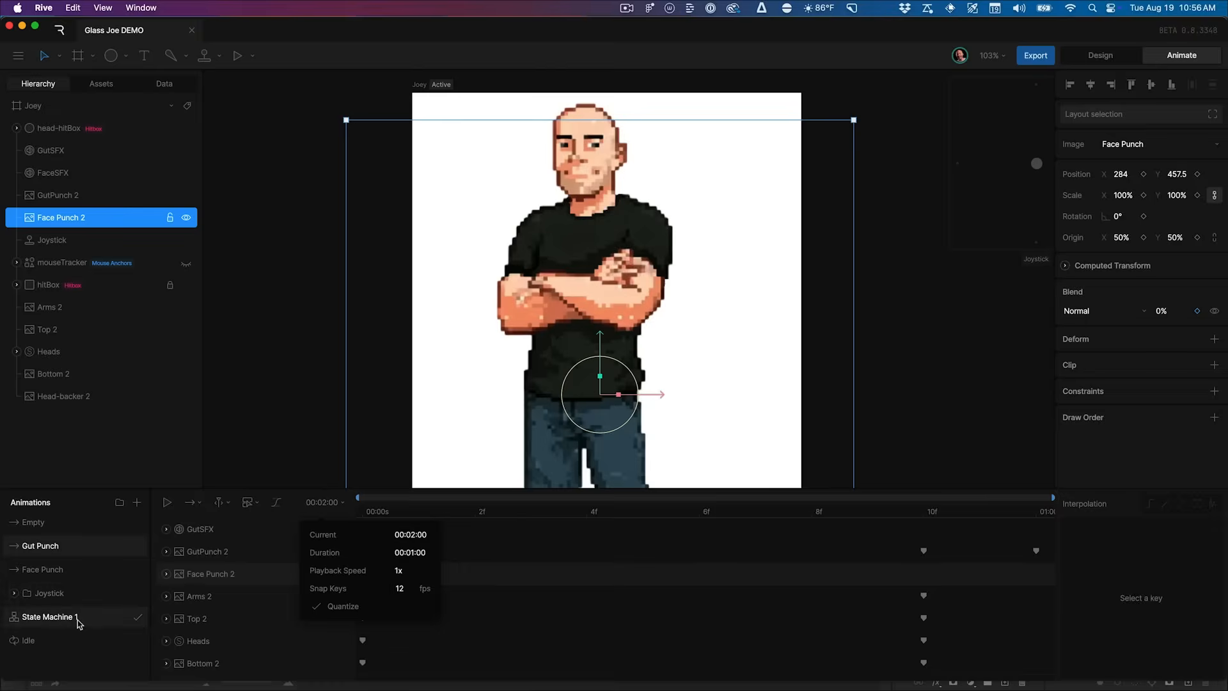
left_click(148, 554)
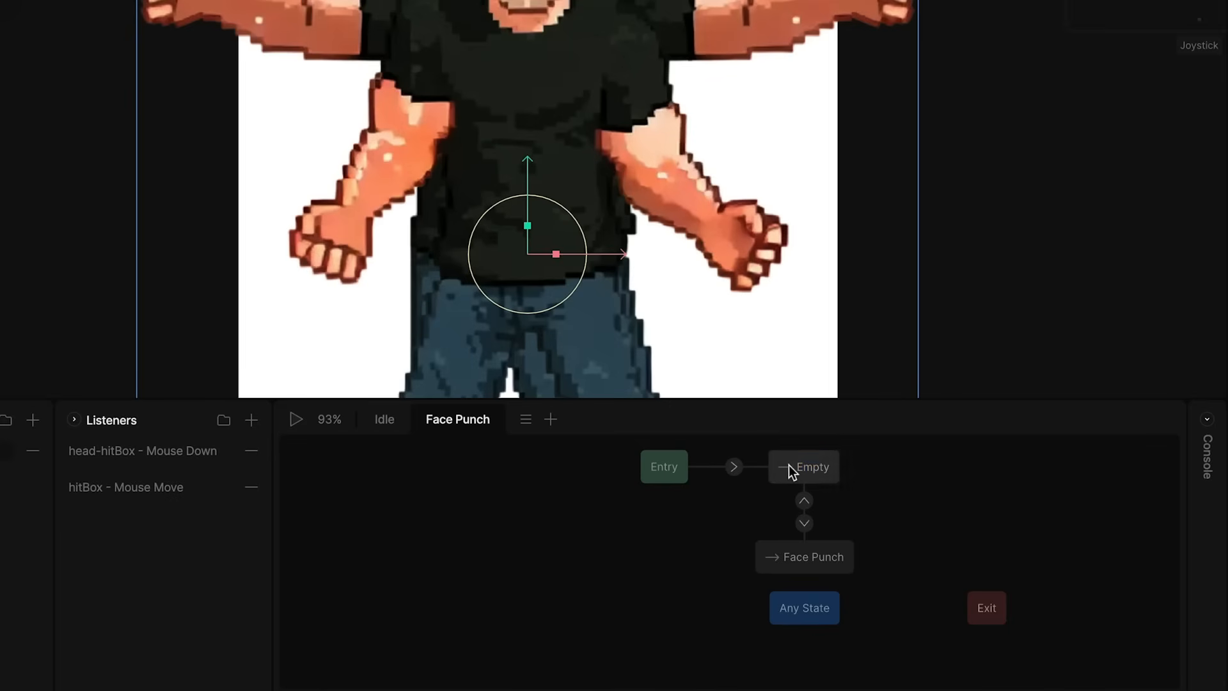
Place a second Empty state beside the Face Punch state on the Face Punch layer
left_click(773, 535)
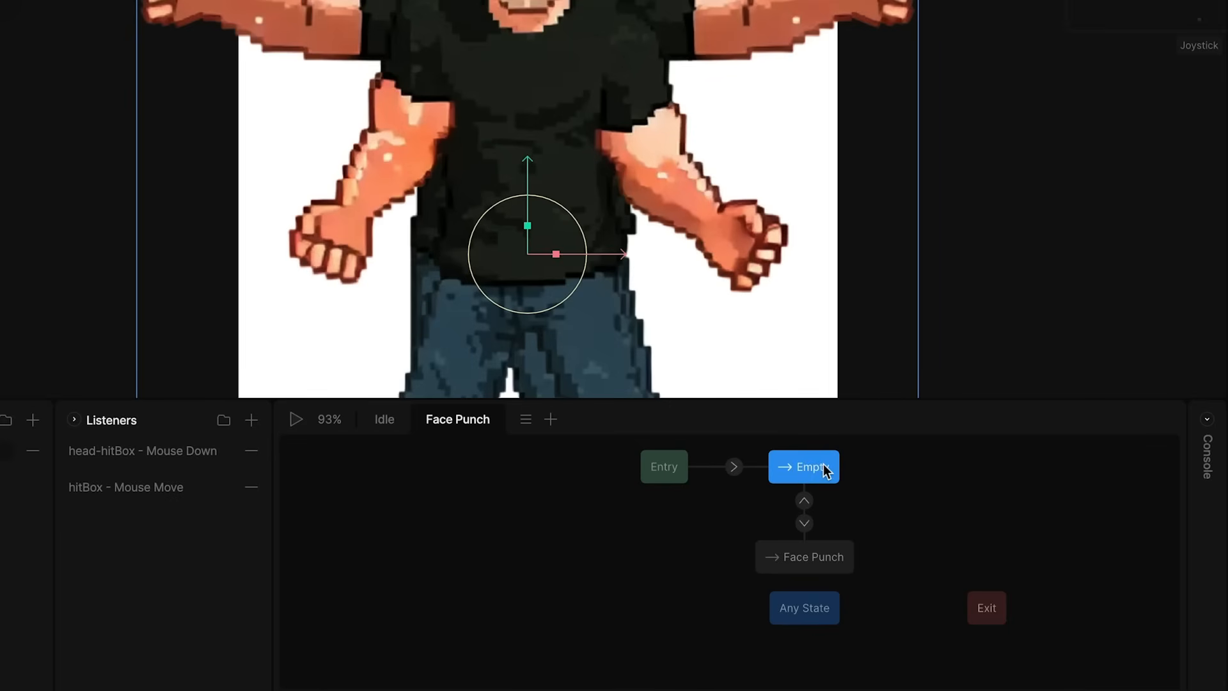
scroll(811, 546, "left", 2)
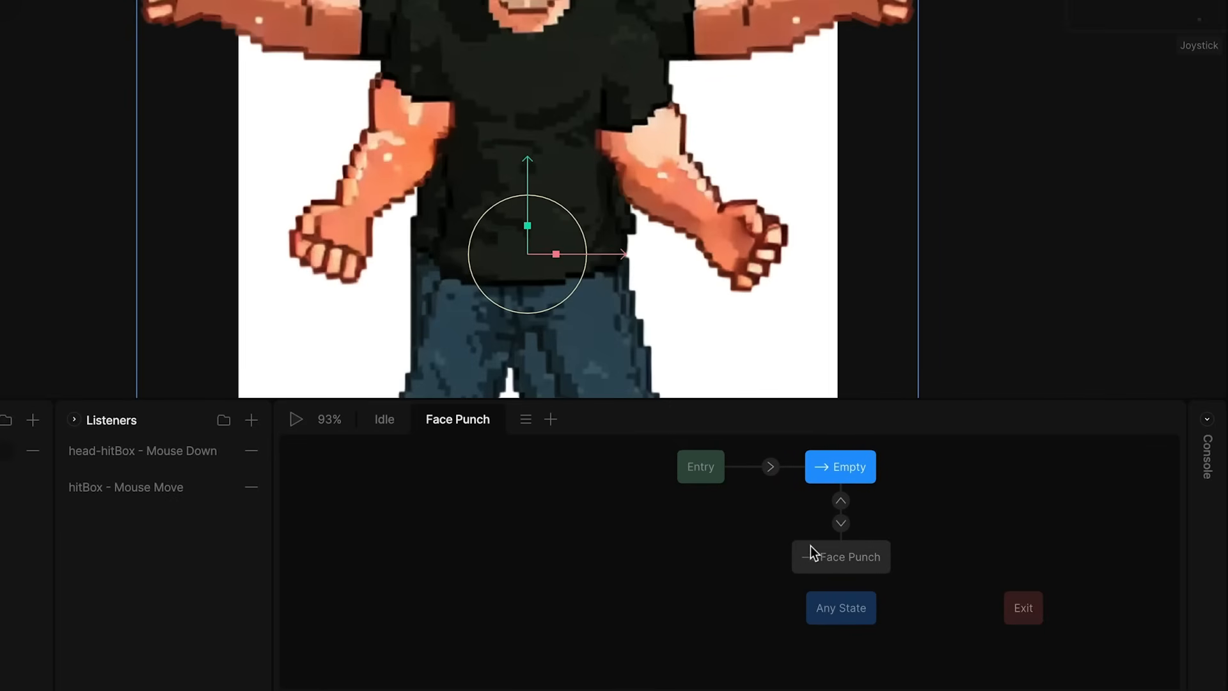
scroll(816, 555, "right", 3)
scroll(807, 557, "right", 2)
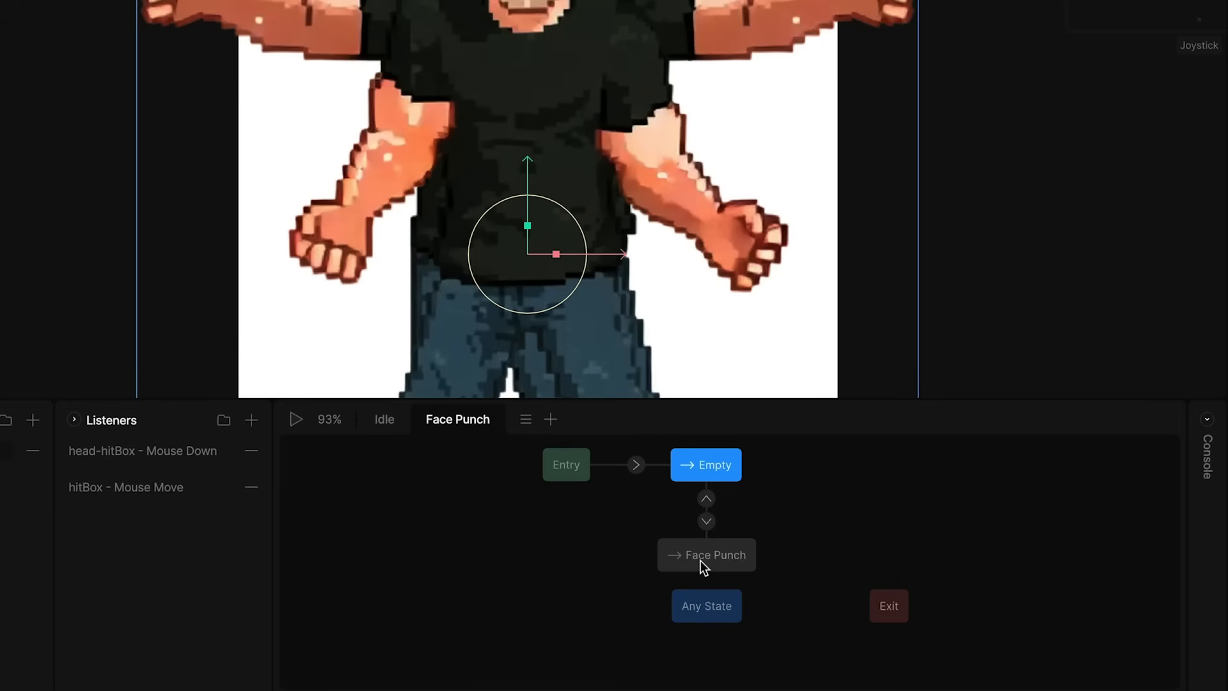
scroll(705, 570, "right", 3)
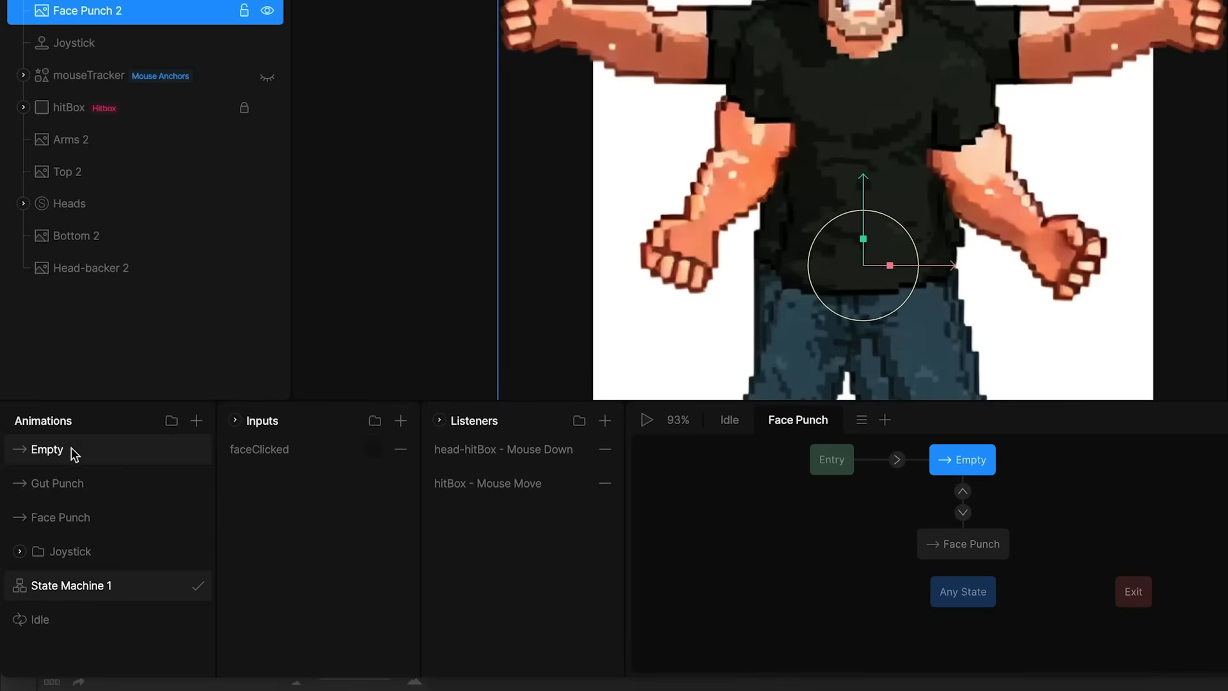
left_click_drag(71, 447, 1100, 510)
left_click_drag(1127, 533, 1103, 538)
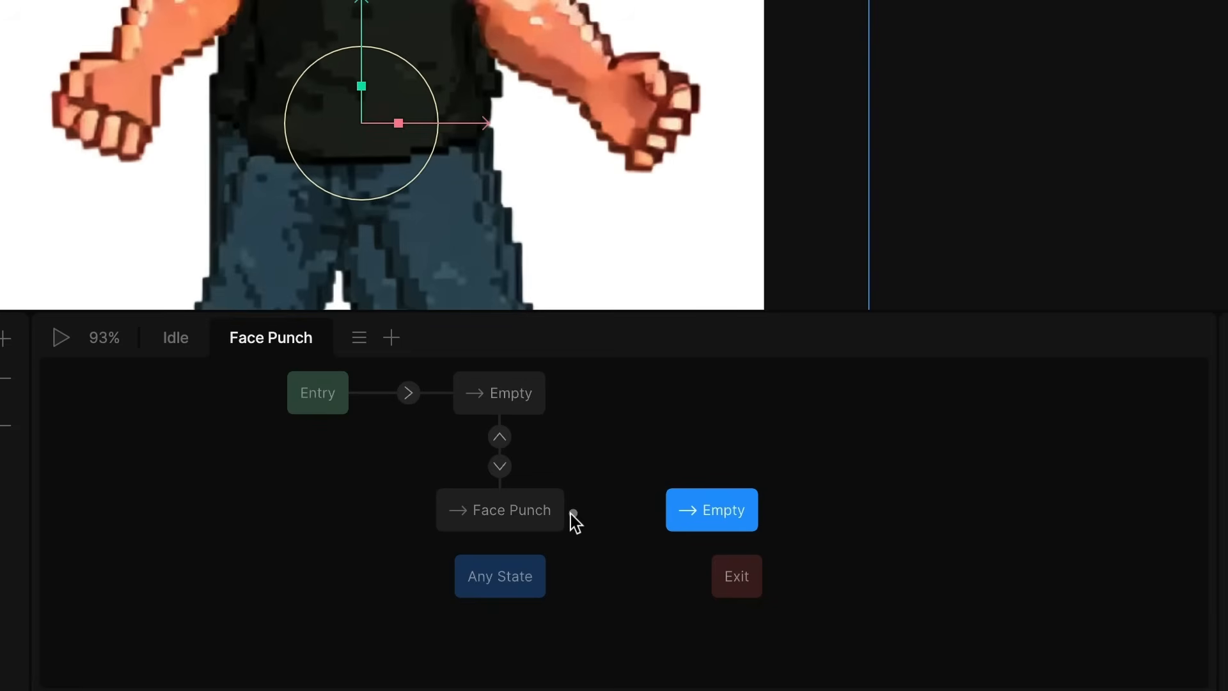
Add a transition from Face Punch to the second Empty state with faceClicked as its condition
left_click_drag(1013, 546, 1116, 551)
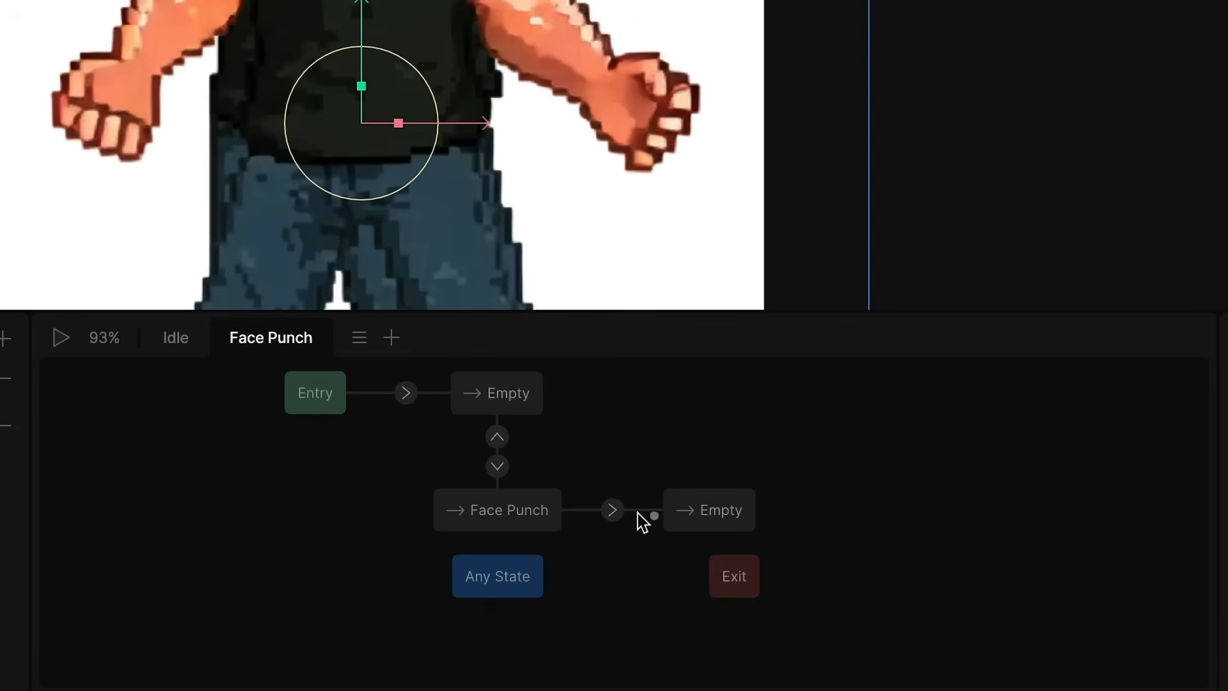
left_click(616, 511)
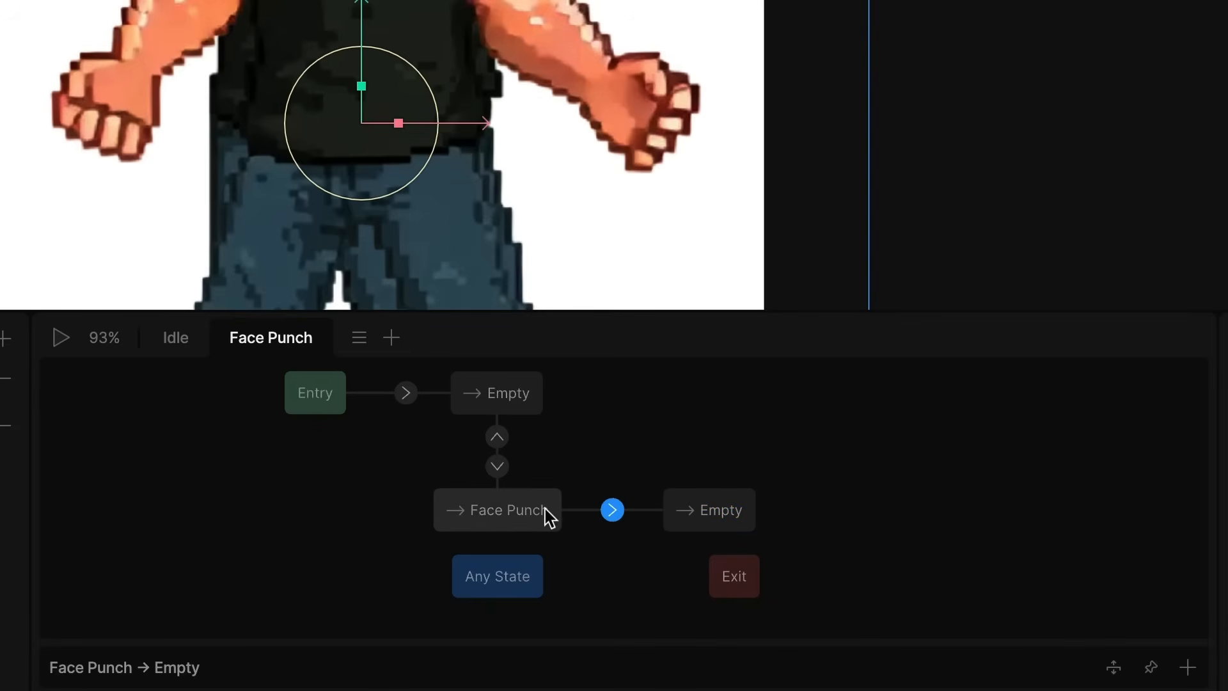
right_click(612, 511)
mouse_move(734, 537)
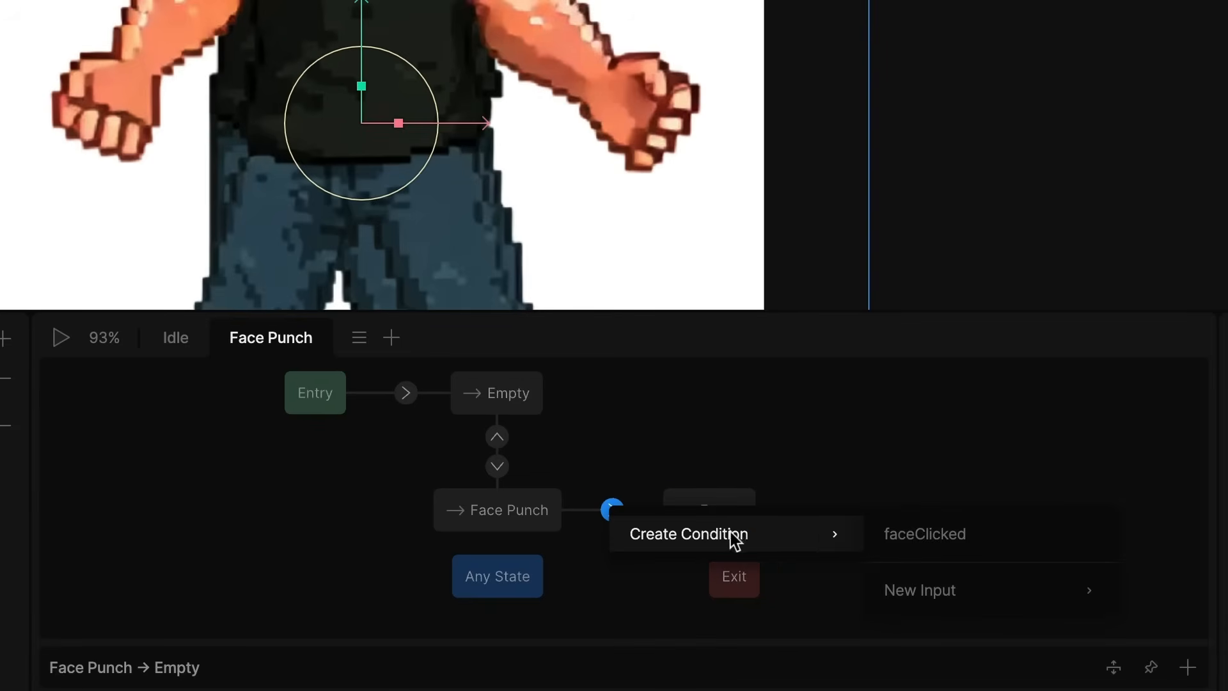
left_click(923, 534)
Add a return transition from the second Empty state to Face Punch and select the outgoing transition
left_click_drag(707, 509, 526, 505)
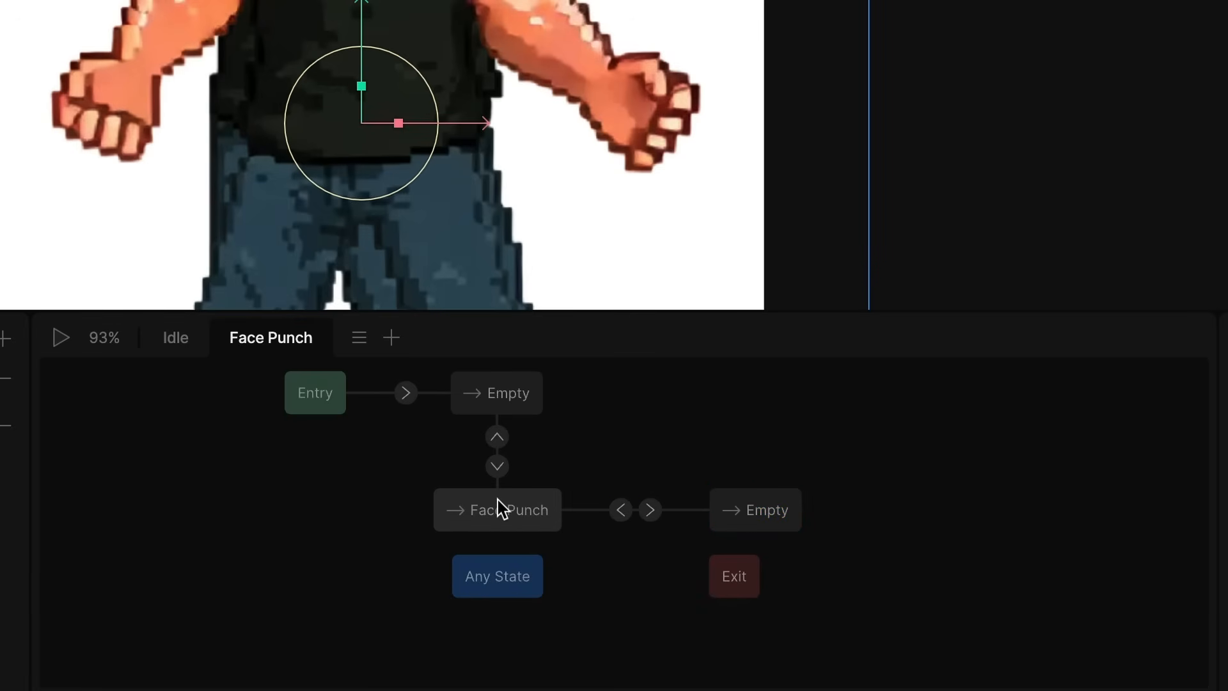
left_click(495, 512)
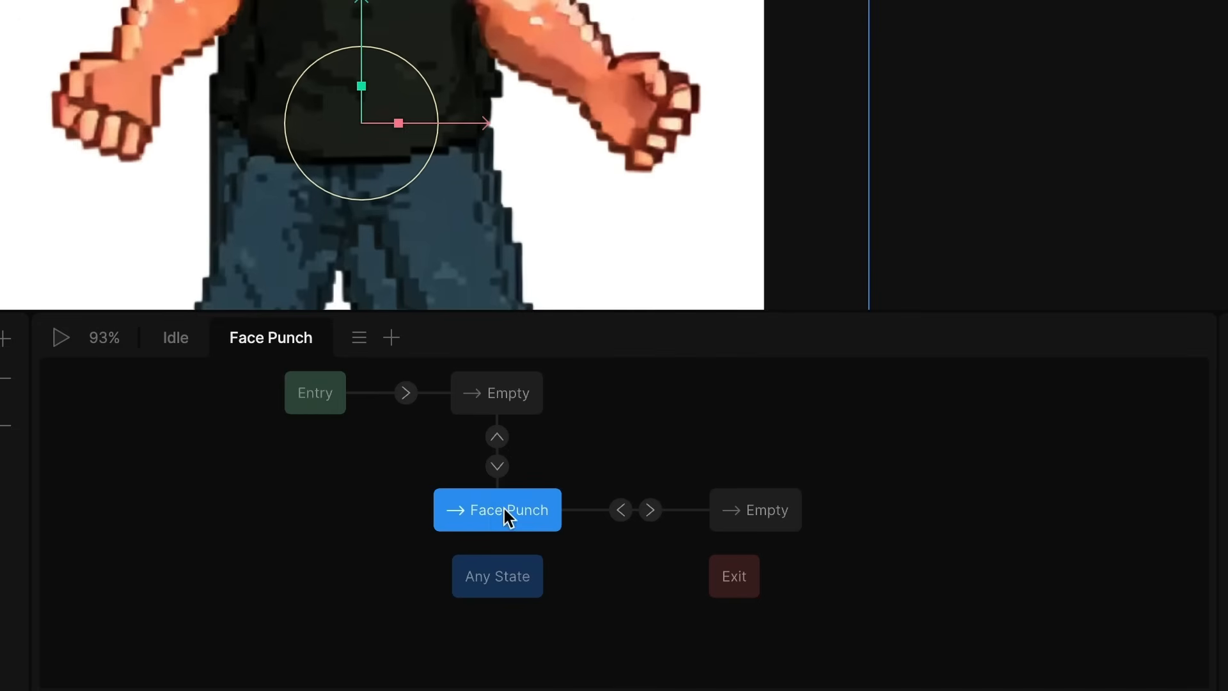
left_click(650, 509)
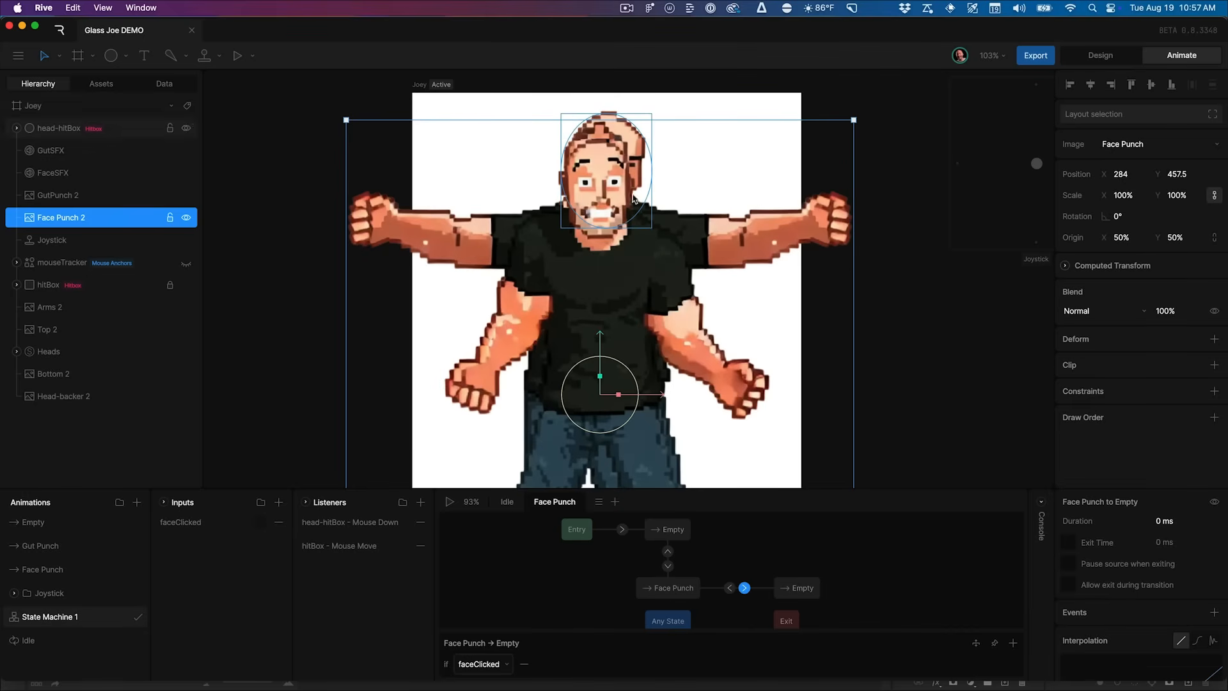
Play the state machine and test the updated face punch on the character's head
left_click(633, 198)
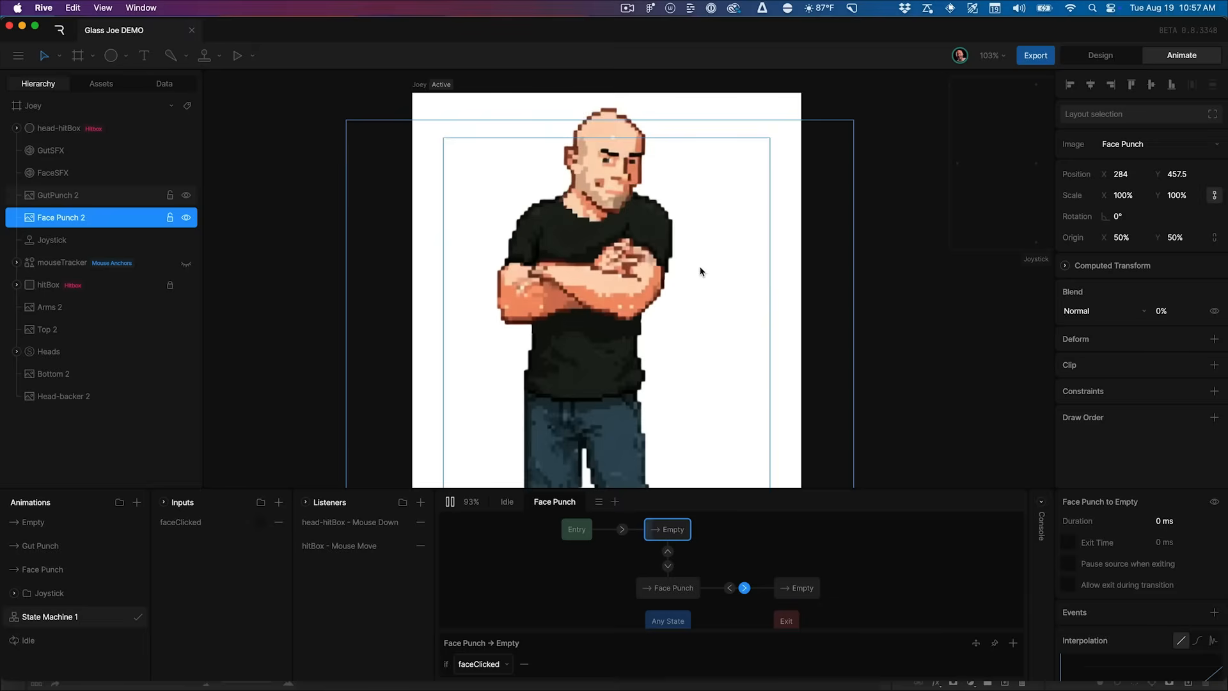
left_click(589, 167)
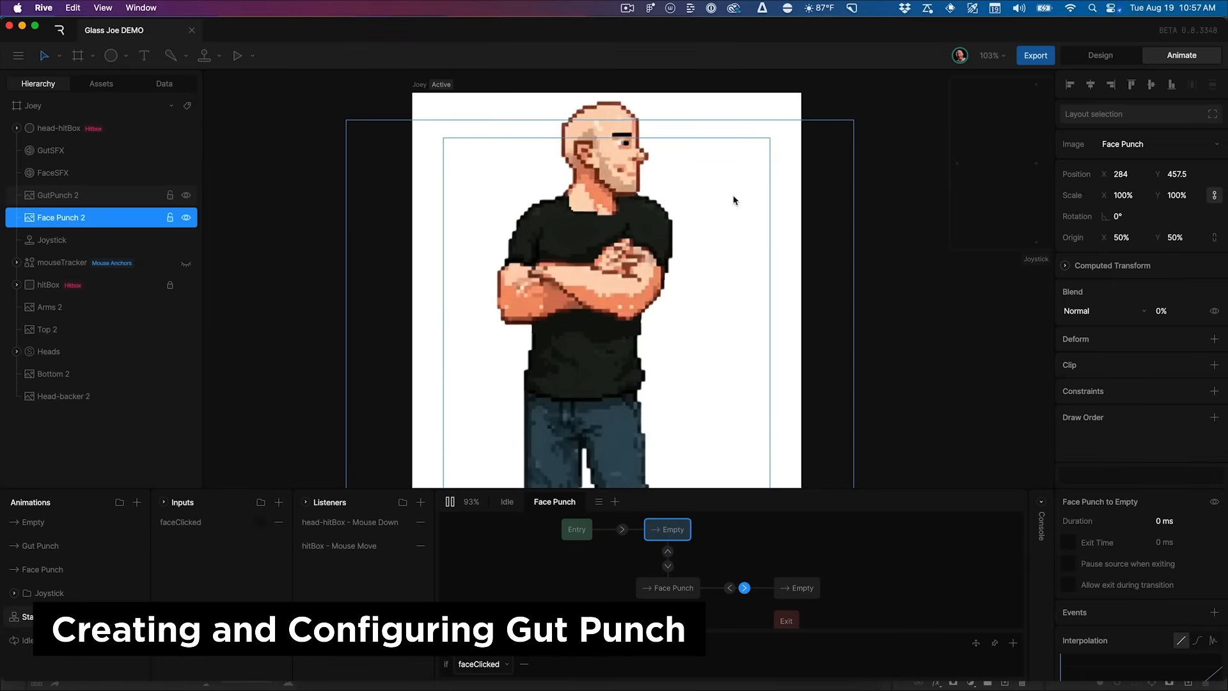
key("space")
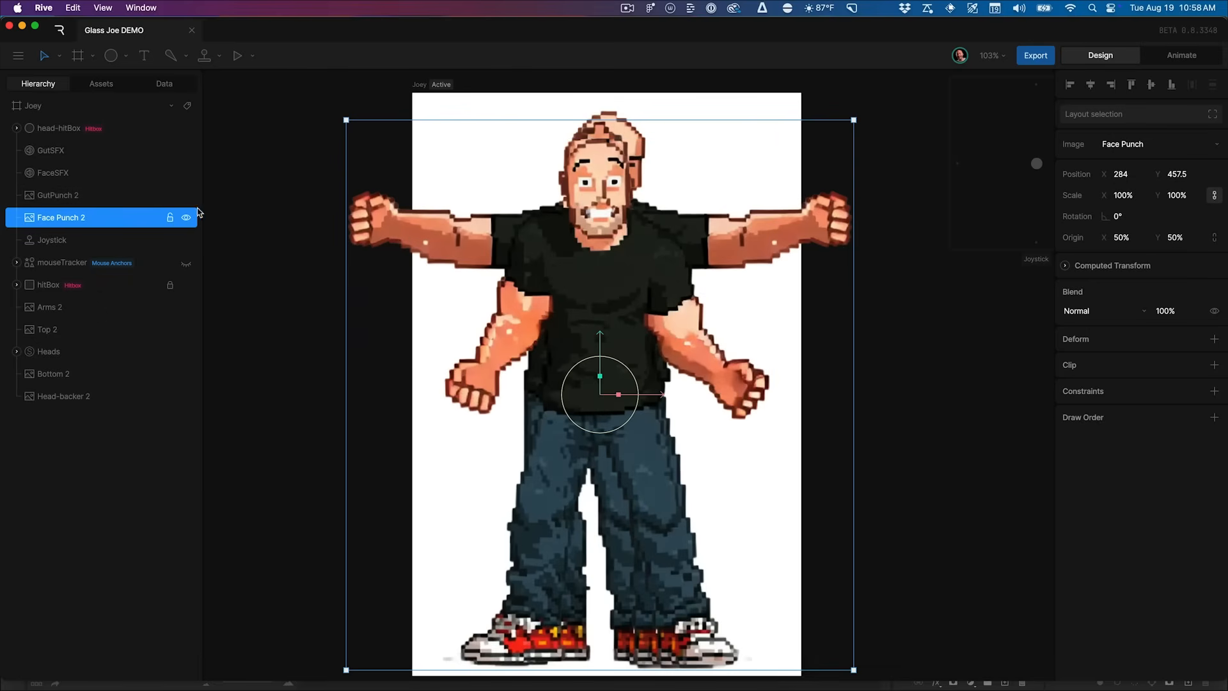
Hide the Face Punch 2 and GutPunch 2 images and draw a closed, curved Pen shape over the character's torso
left_click(186, 217)
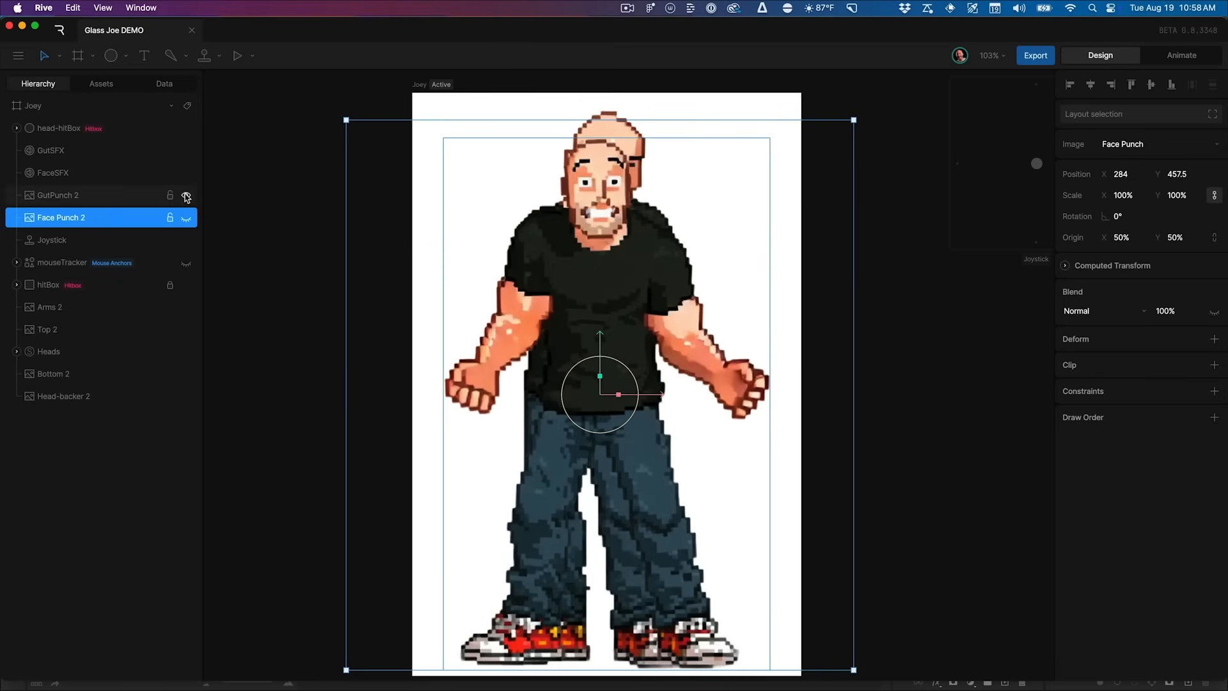
left_click(186, 196)
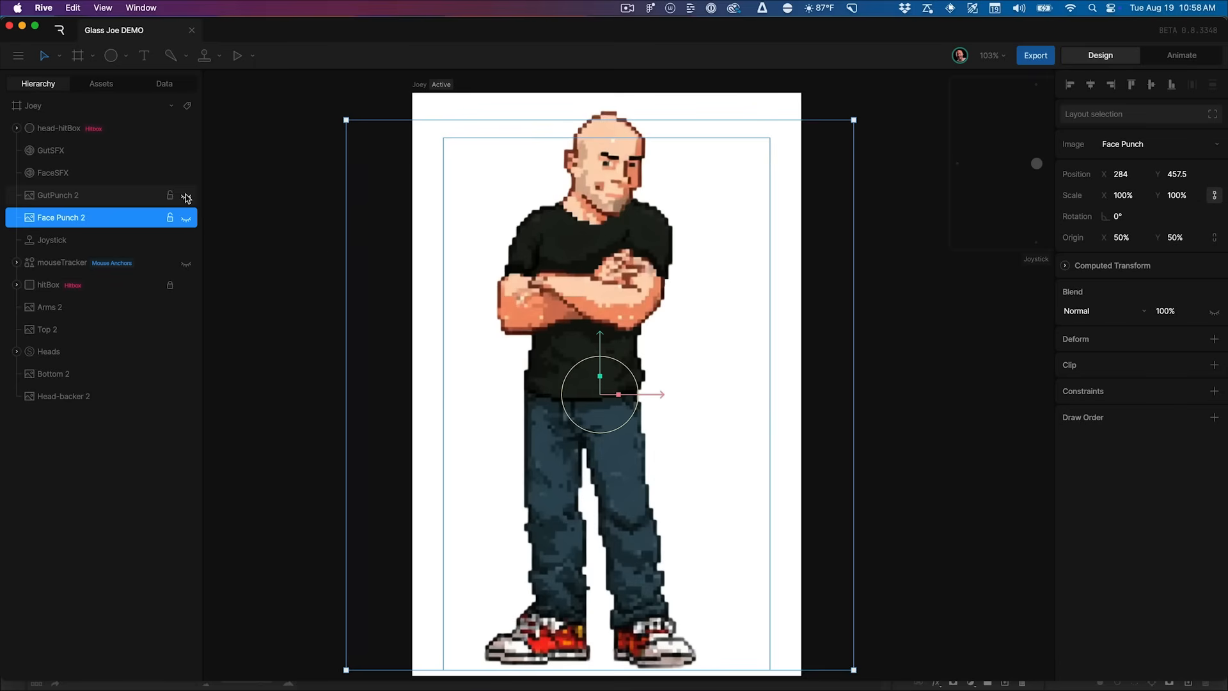
left_click(126, 56)
left_click(141, 93)
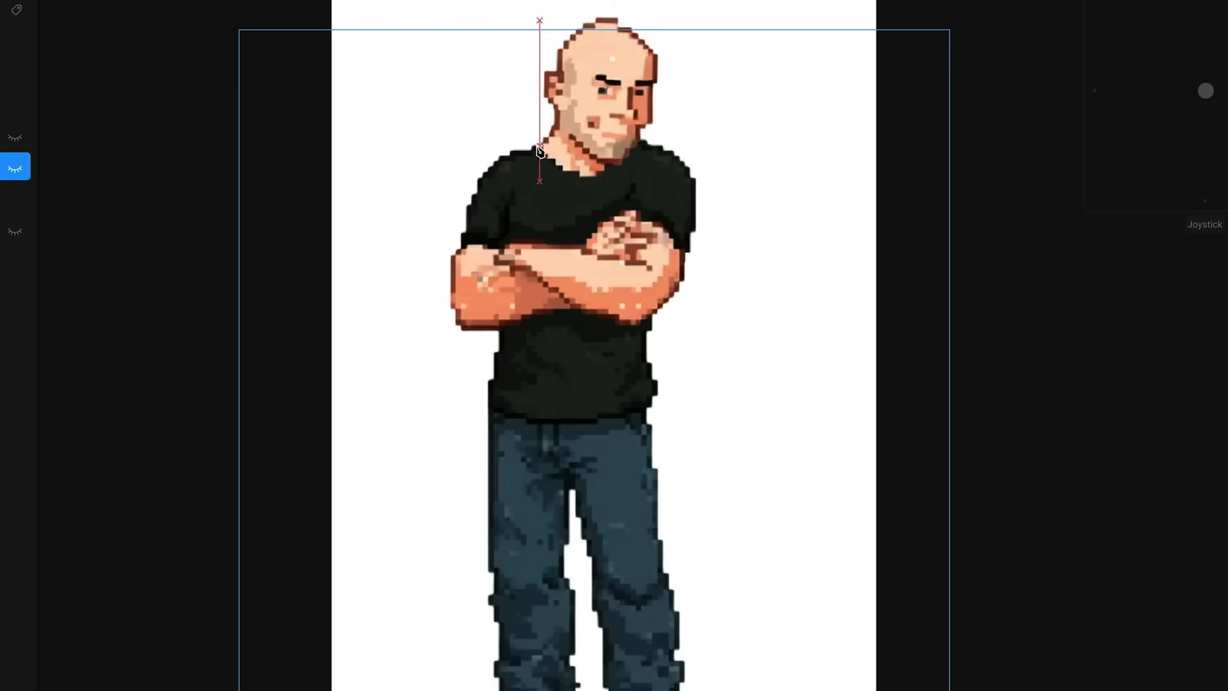
left_click(536, 142)
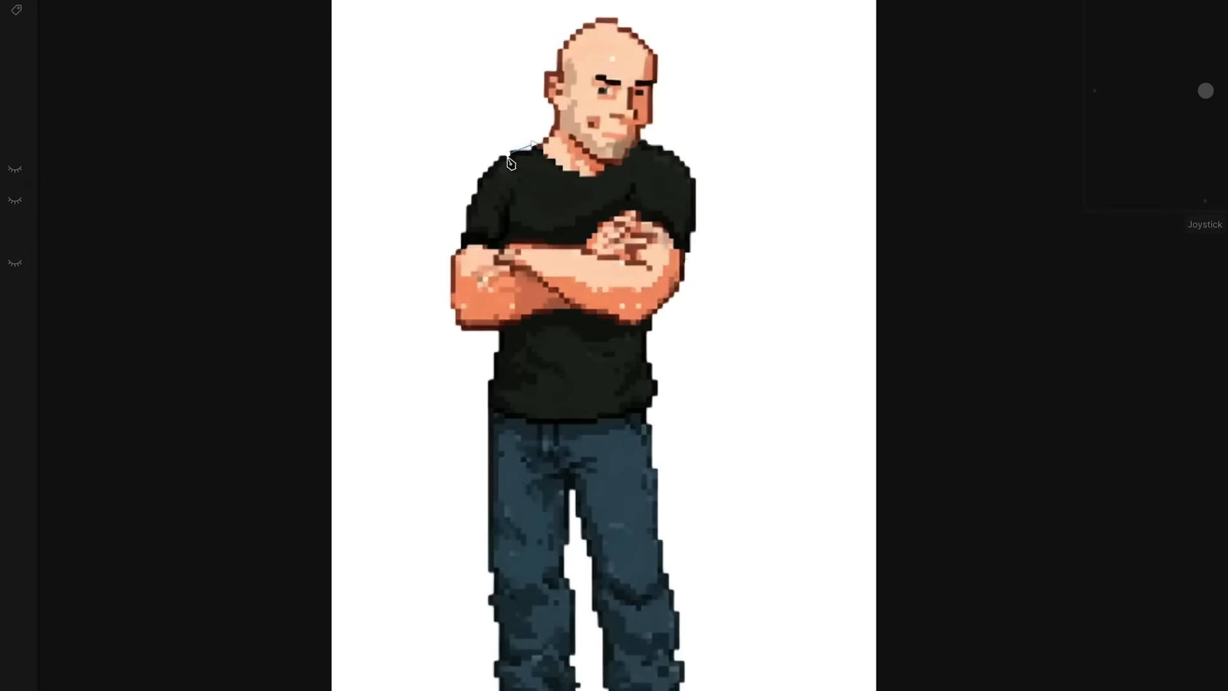
left_click_drag(477, 199, 477, 284)
left_click_drag(505, 317, 535, 400)
left_click_drag(583, 410, 653, 389)
left_click_drag(644, 343, 654, 268)
left_click_drag(671, 228, 563, 140)
left_click(535, 143)
key("v")
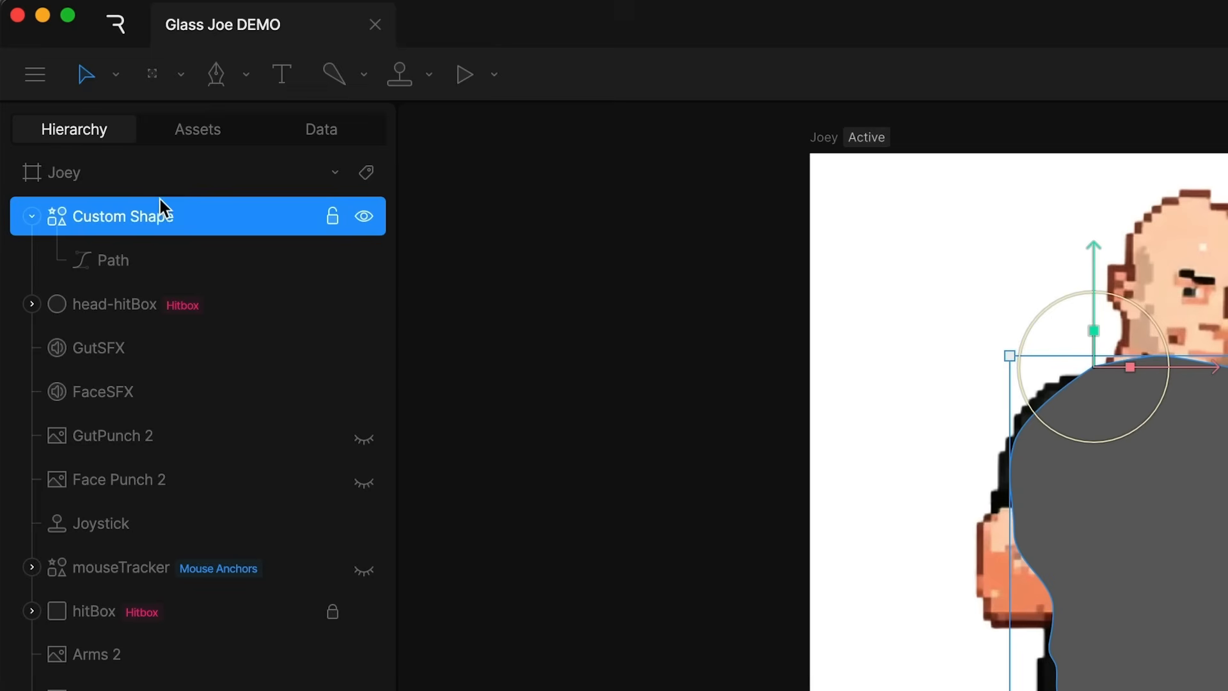
Rename the custom torso shape as gut-hitBox and open its context options
double_click(68, 125)
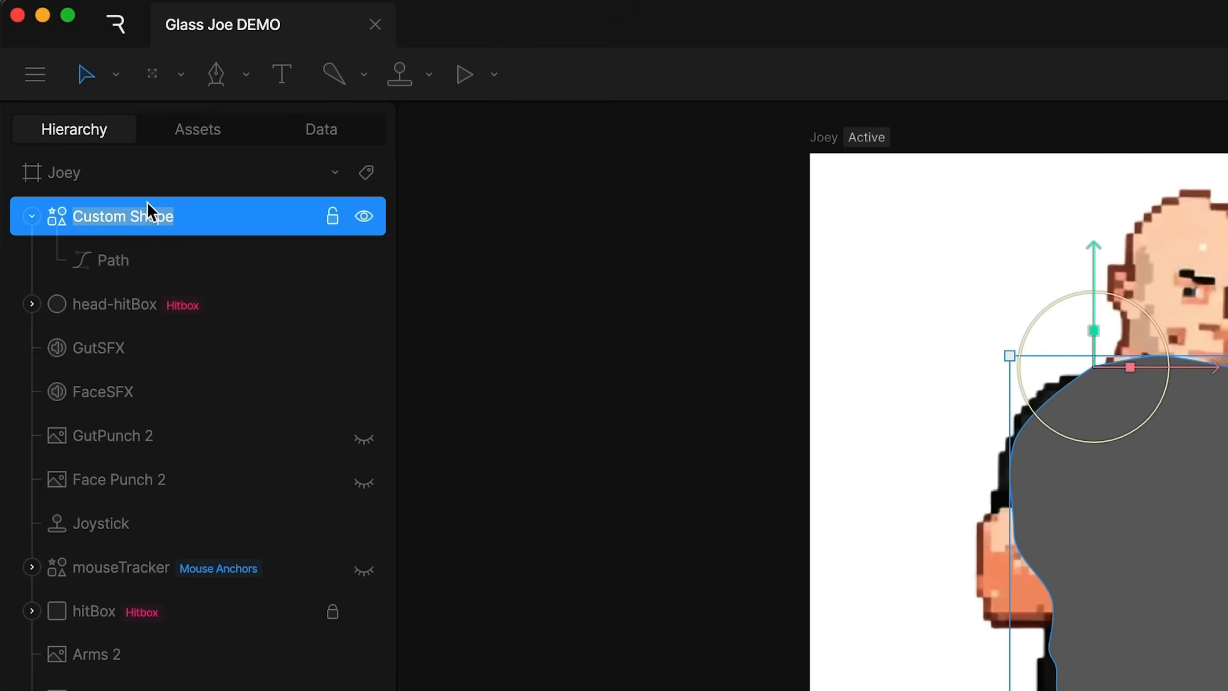
type("gut-hitBox")
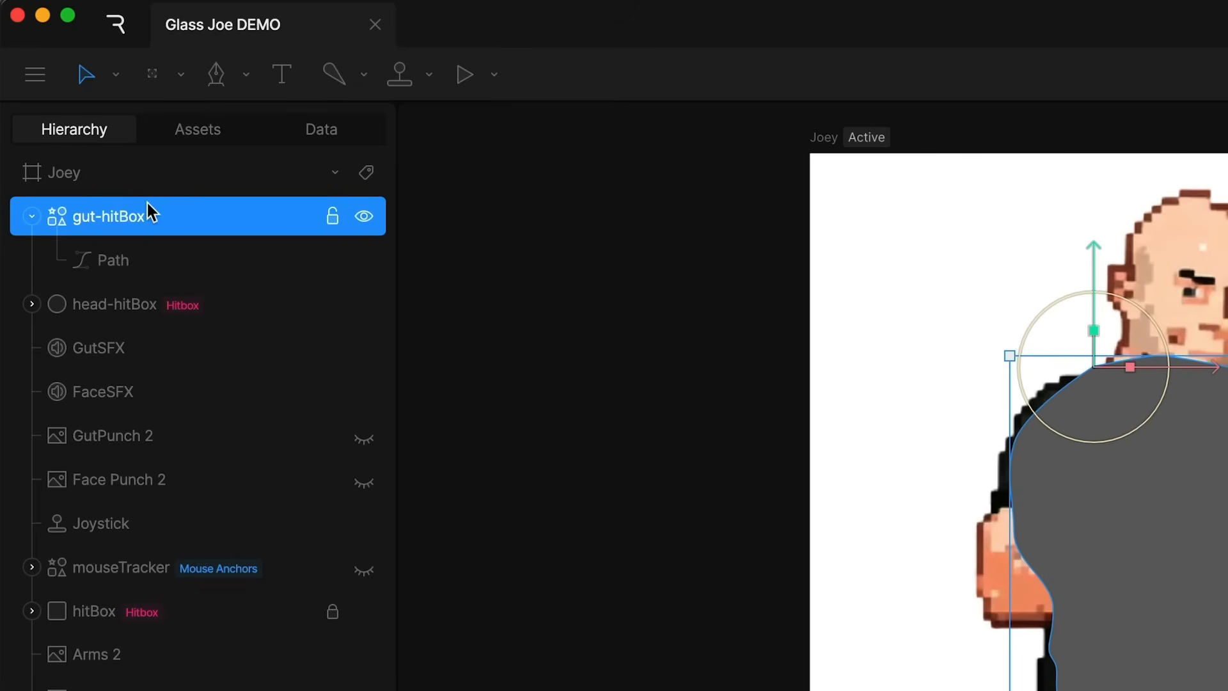
right_click(148, 206)
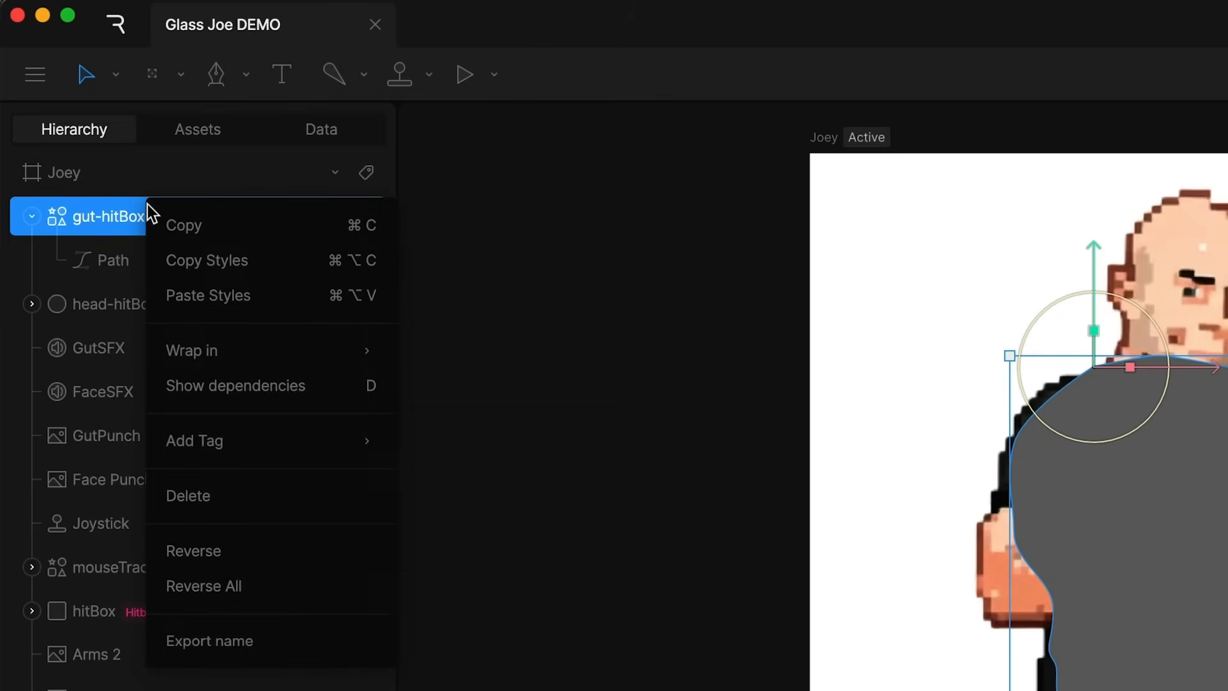
Tag the gut-hitBox shape as Hitbox and remove its gray 747474 fill
mouse_move(384, 440)
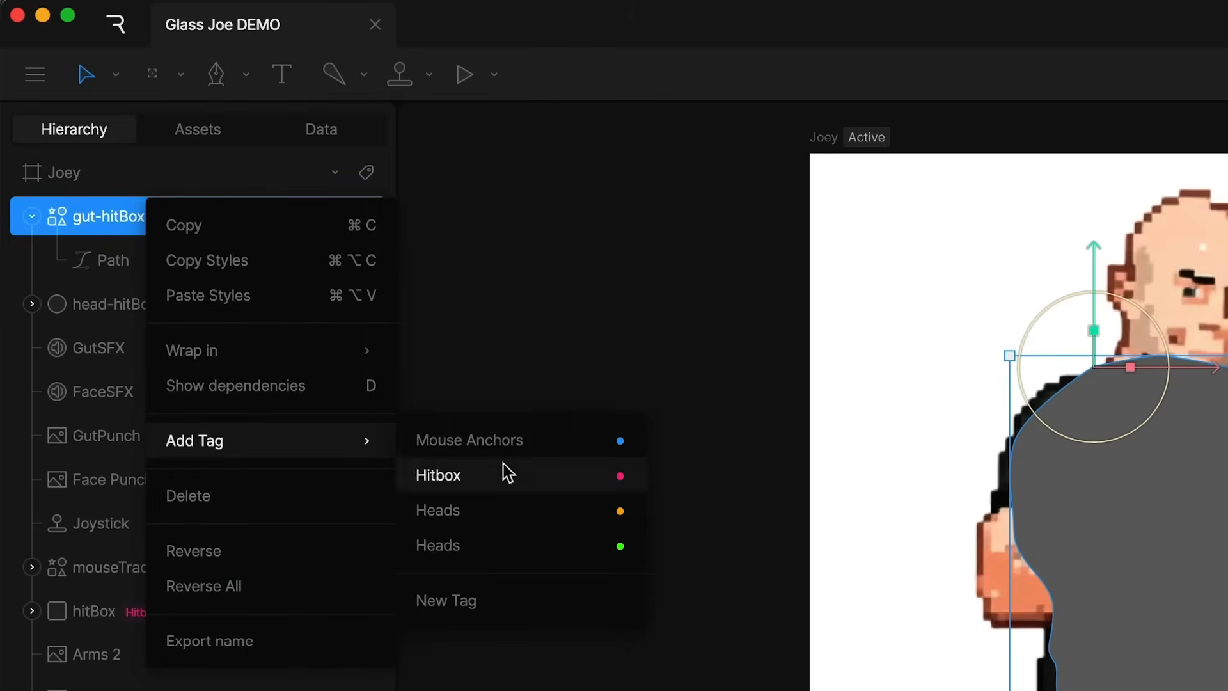
left_click(439, 472)
left_click(32, 216)
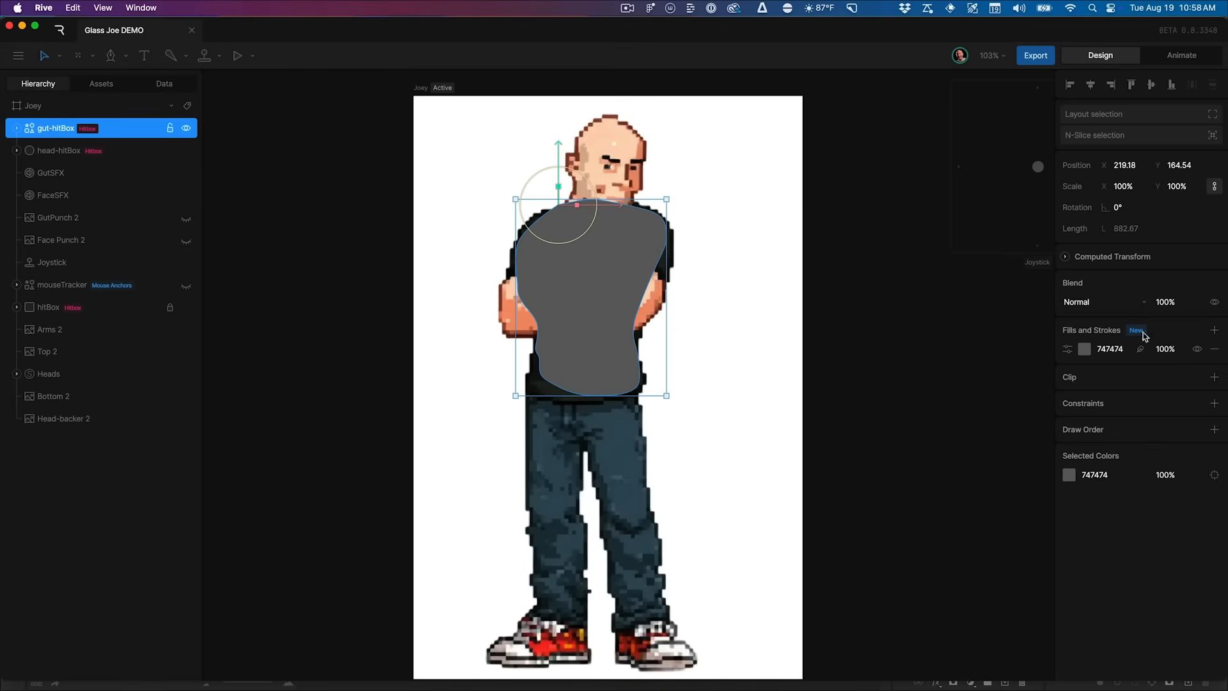
left_click(1215, 348)
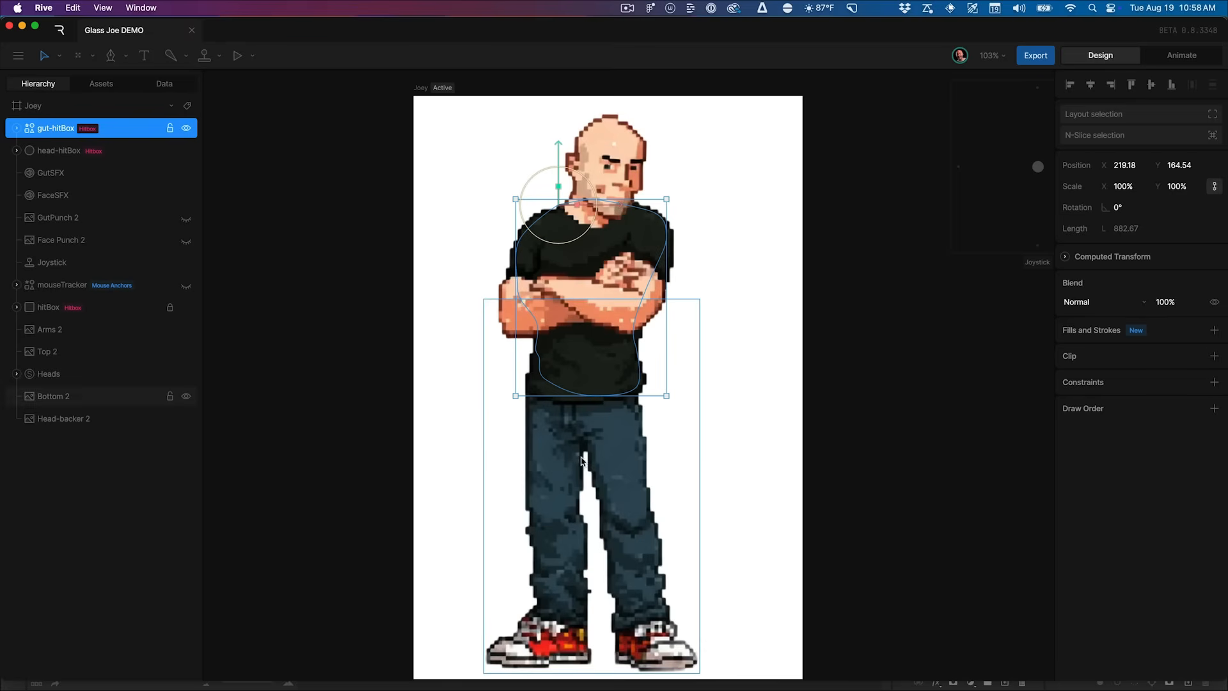
Switch to Animate mode and add a trigger input named gutClicked to the state machine
key("Tab")
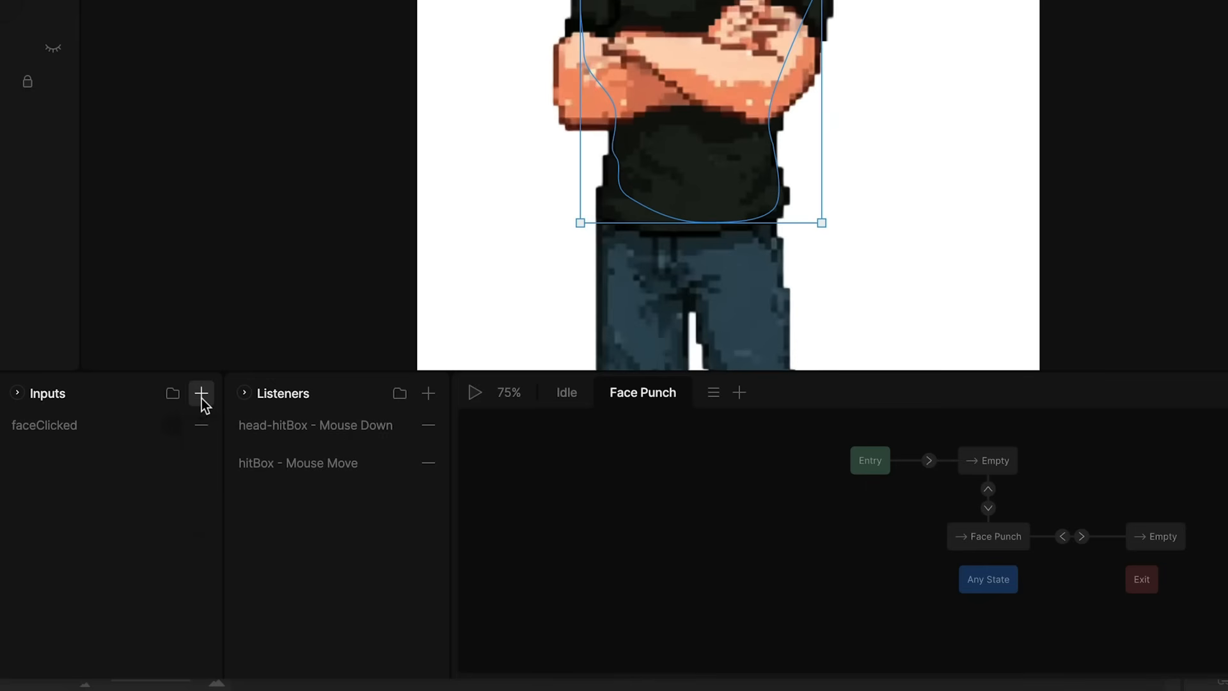
left_click(202, 394)
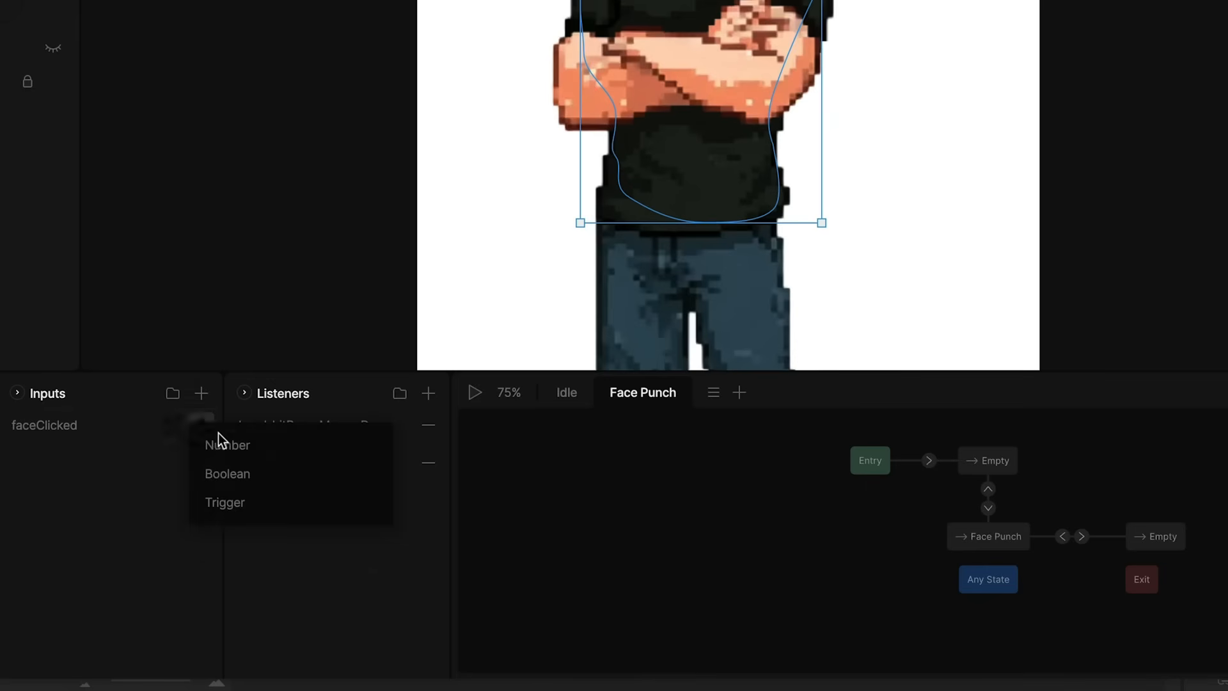
left_click(237, 498)
double_click(51, 427)
type("gutClicked")
key("Return")
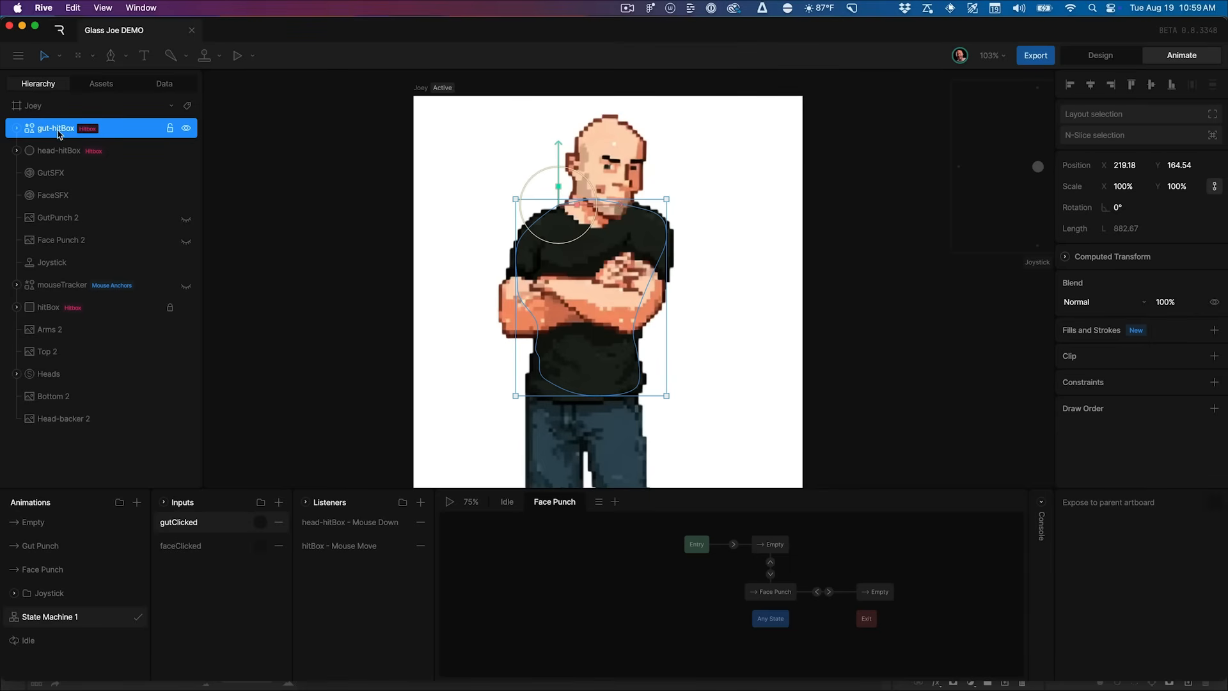
Add a listener targeting gut-hitBox, name it "gut-hitBox - Mouse Down", and choose the pointer event it responds to
left_click(421, 501)
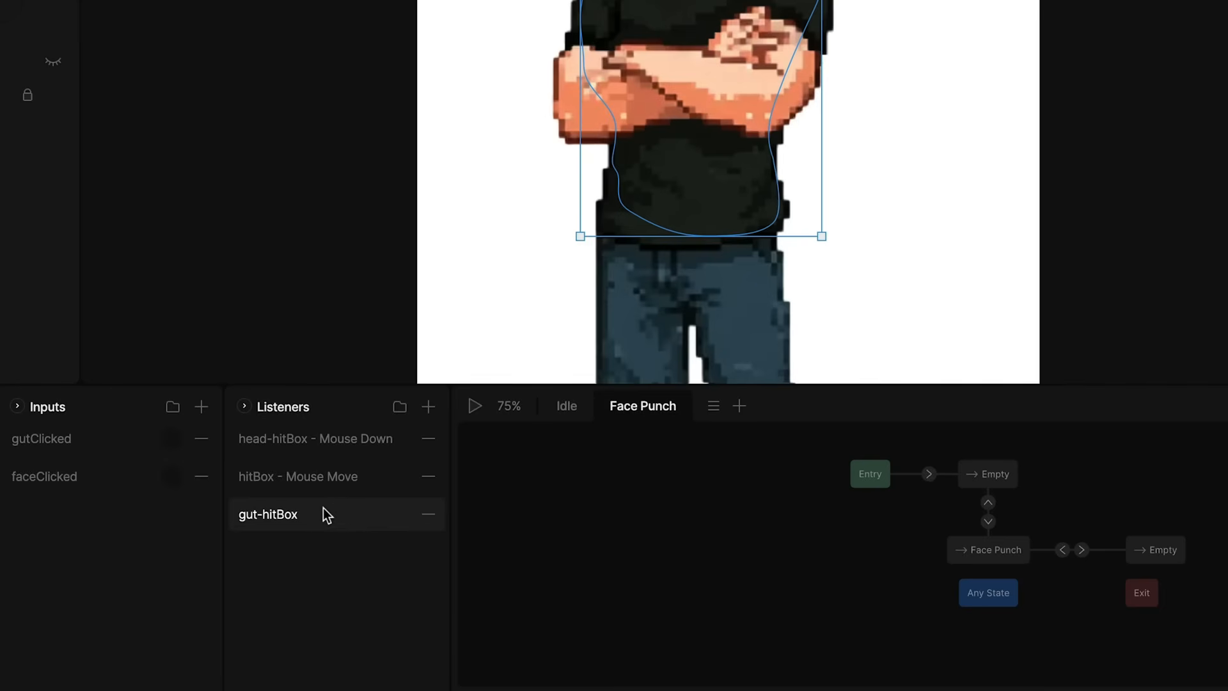
double_click(323, 509)
left_click(370, 509)
type("- Mouse Down")
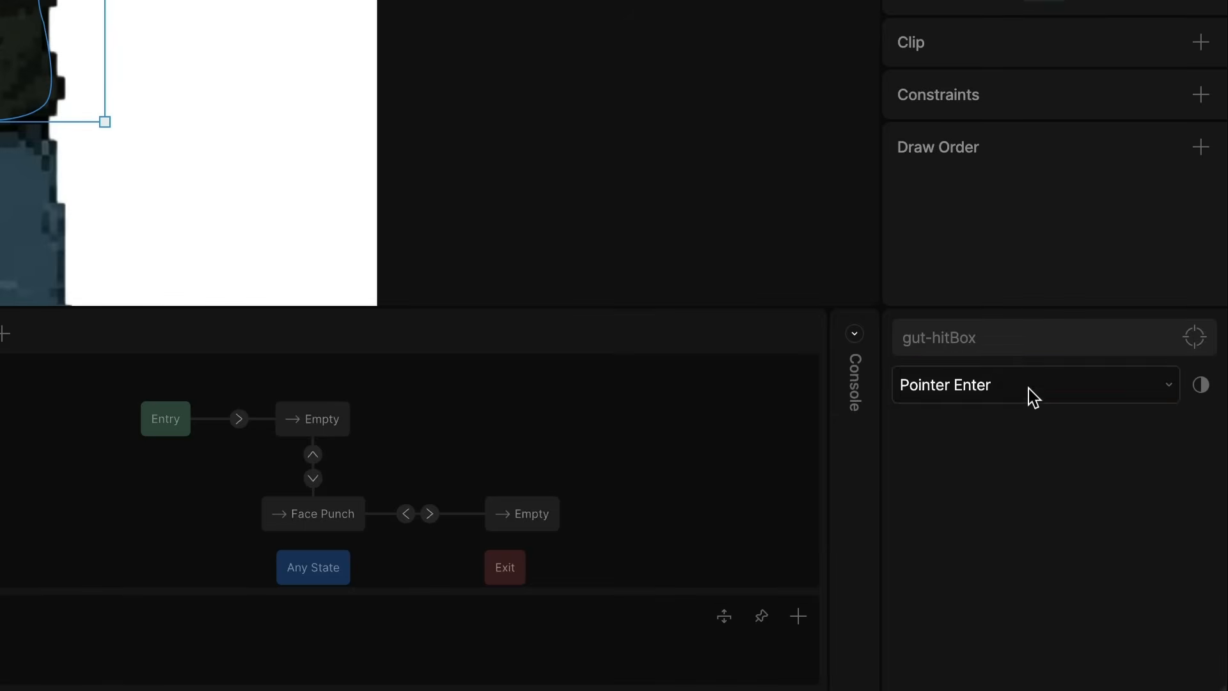
left_click(1034, 396)
left_click(1018, 501)
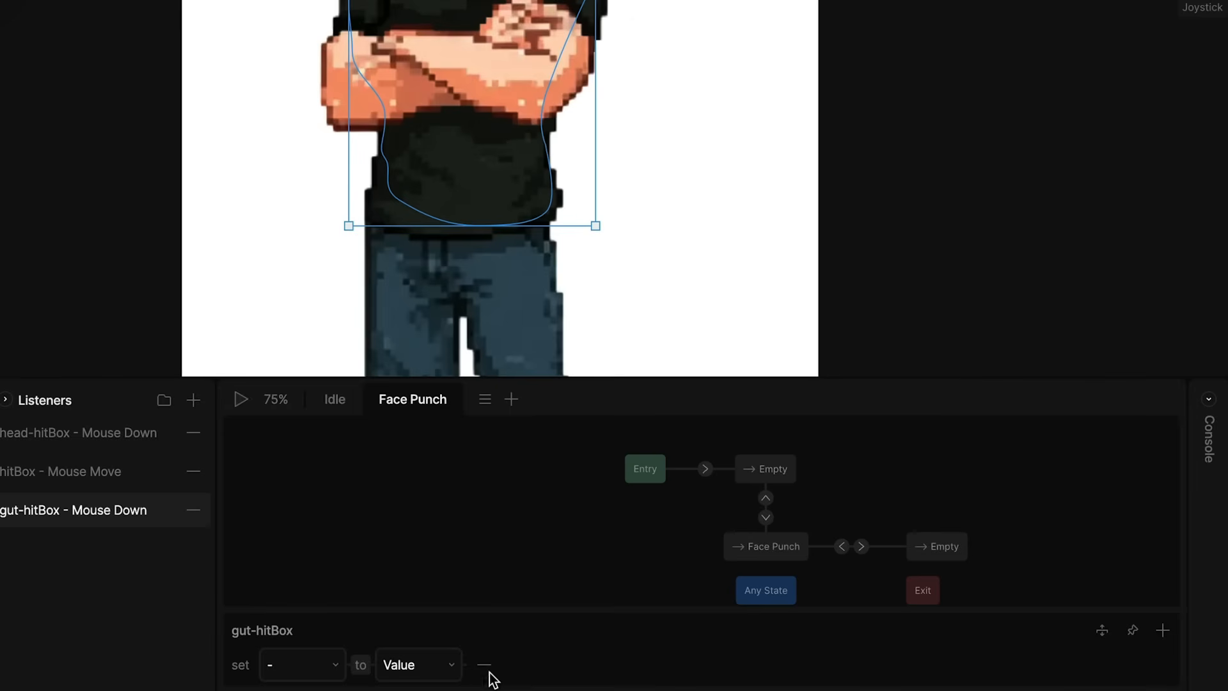
Replace the gut-hitBox listener's default action with an Input Change that fires gutClicked
left_click(485, 667)
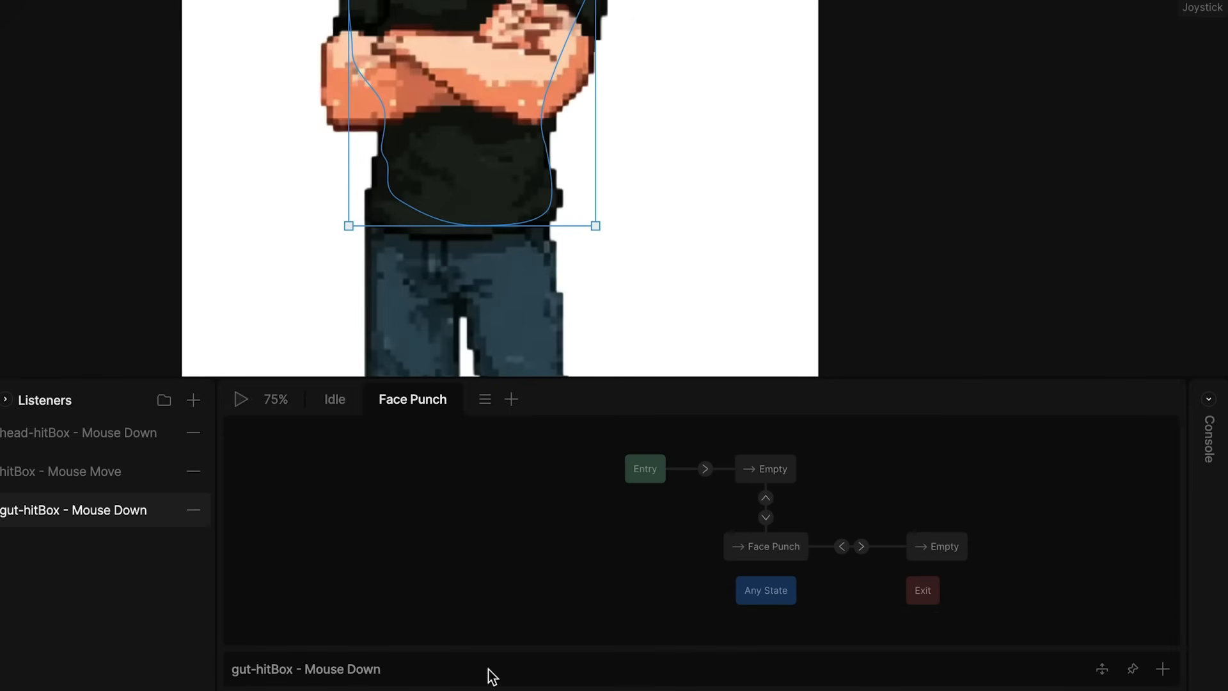
left_click(1163, 669)
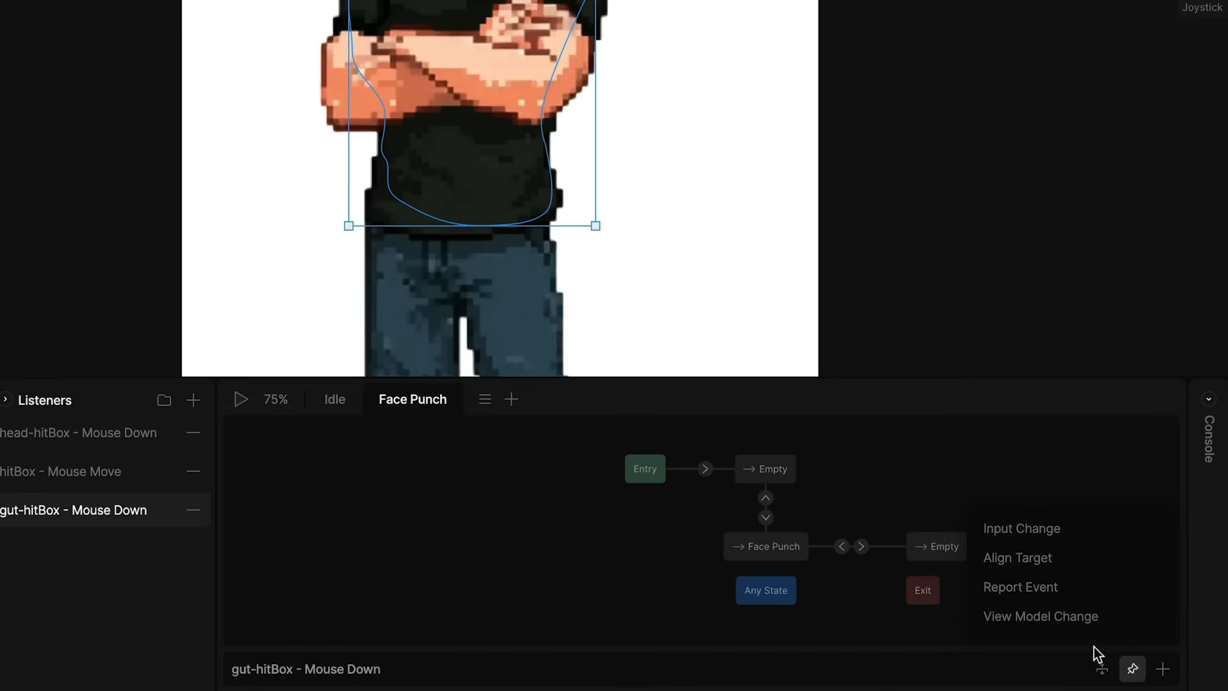
left_click(1028, 541)
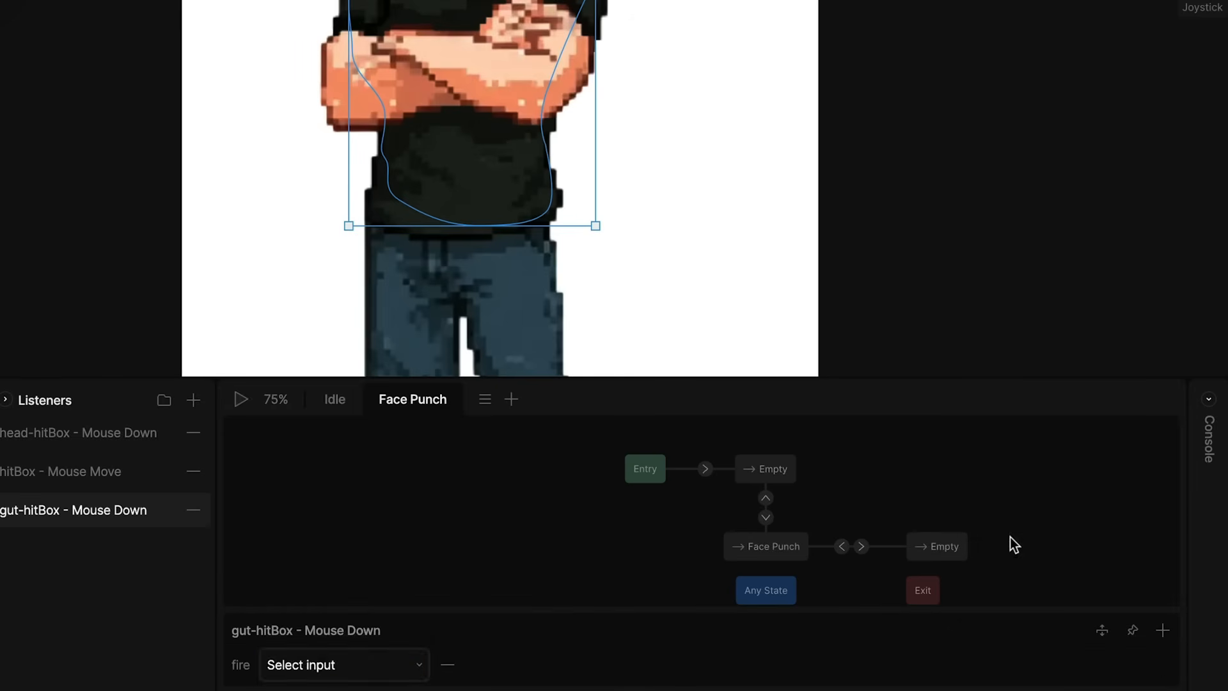
left_click(375, 663)
left_click(326, 585)
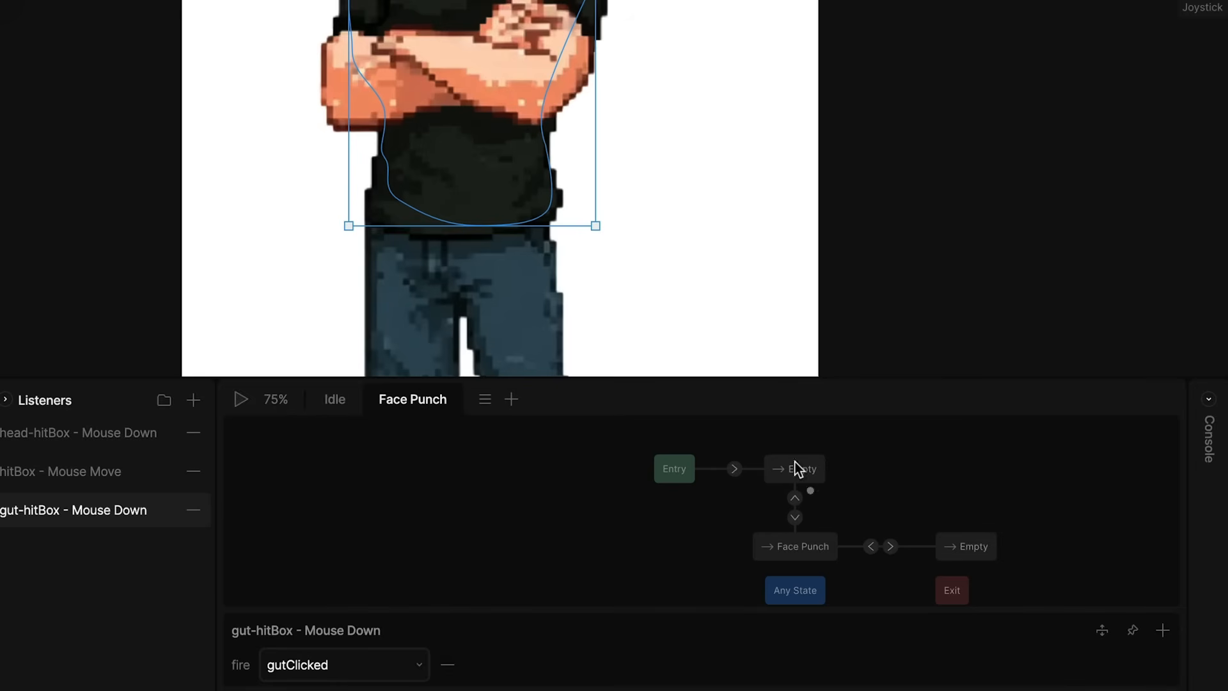
Duplicate the Face Punch layer as Gut Punch and replace its Face Punch state with the Gut Punch animation
right_click(412, 396)
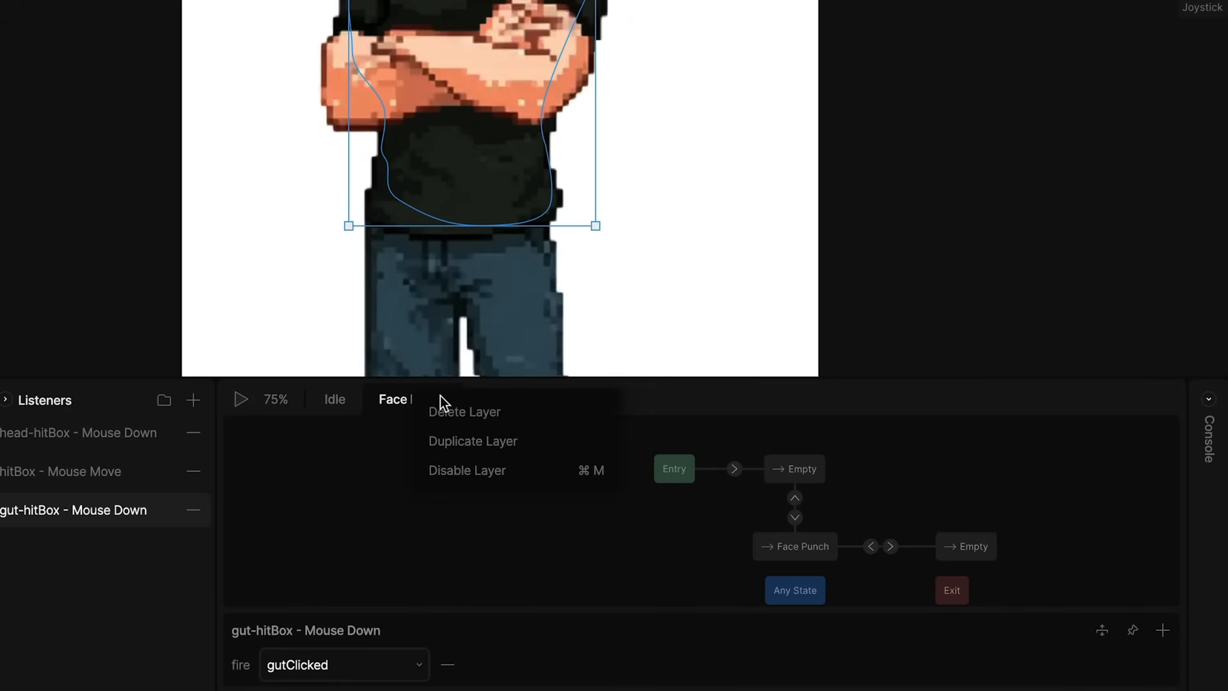
left_click(477, 438)
double_click(516, 398)
type("Gut Punch")
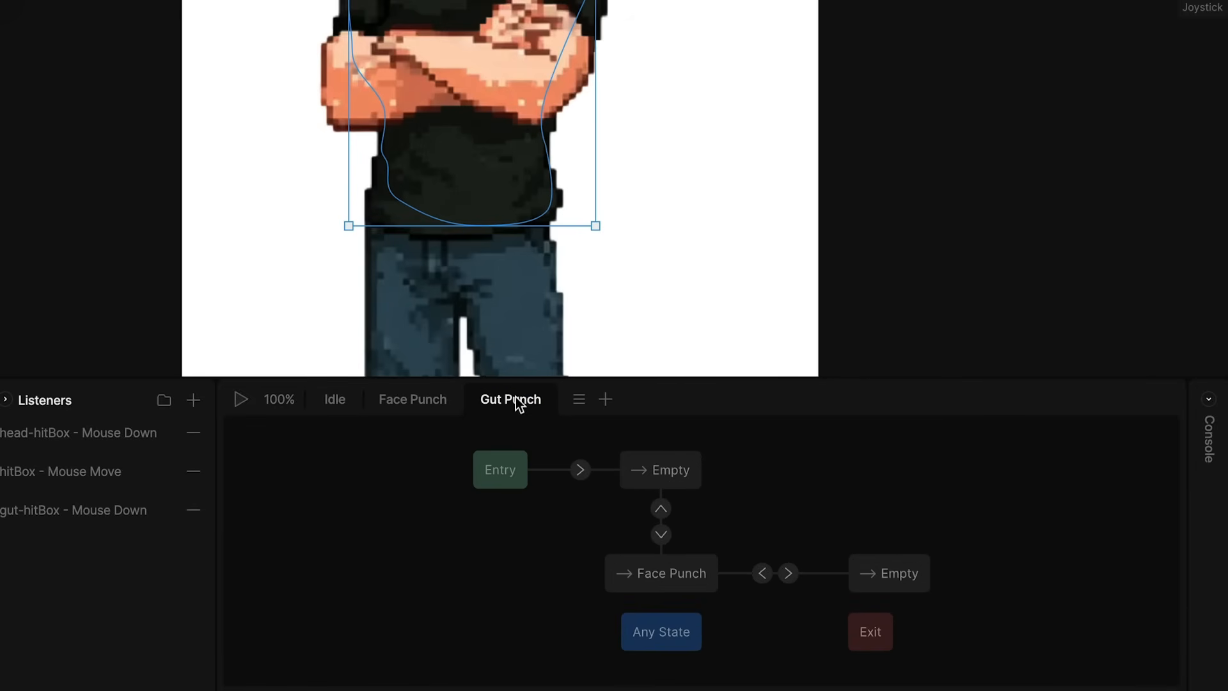
left_click(675, 579)
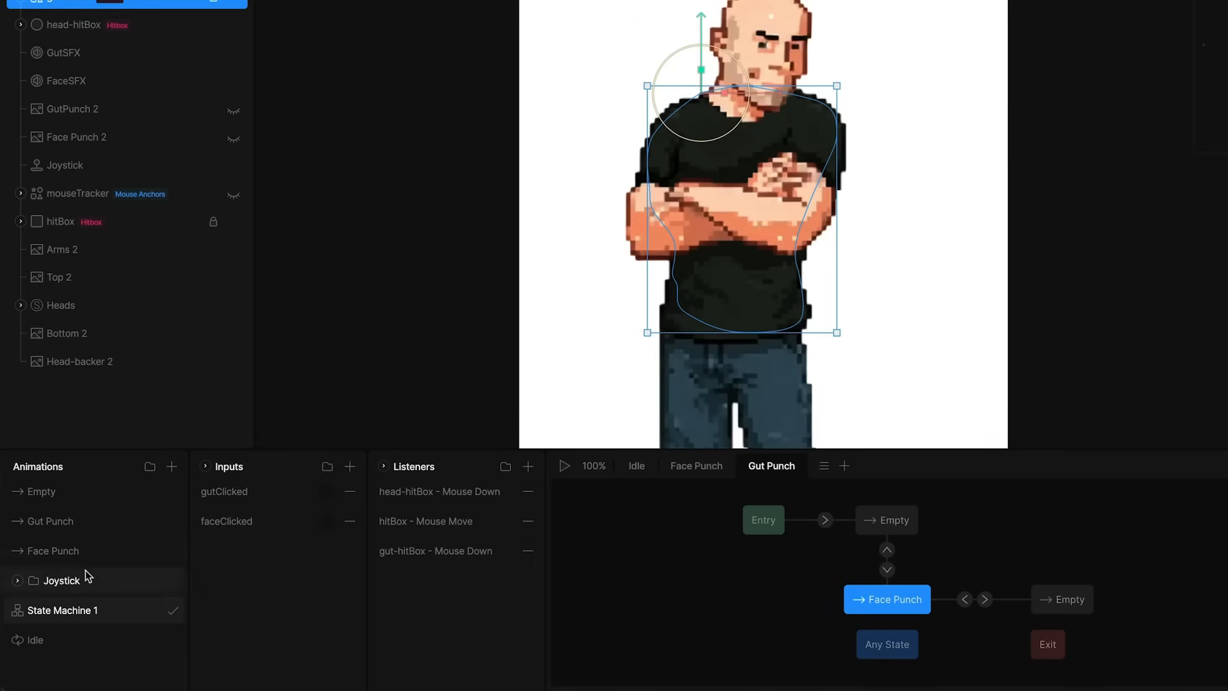
left_click_drag(40, 524, 883, 593)
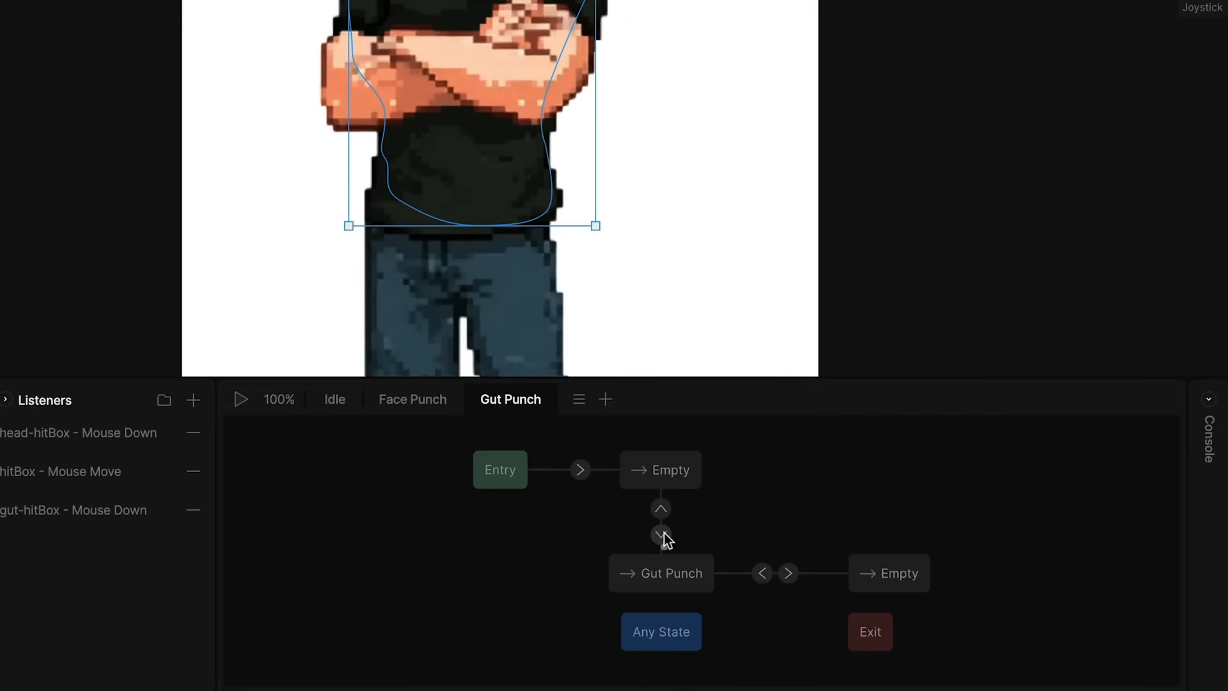
Set the condition to gutClicked on the transitions from Empty to Gut Punch and from Gut Punch to the second Empty state
left_click(886, 569)
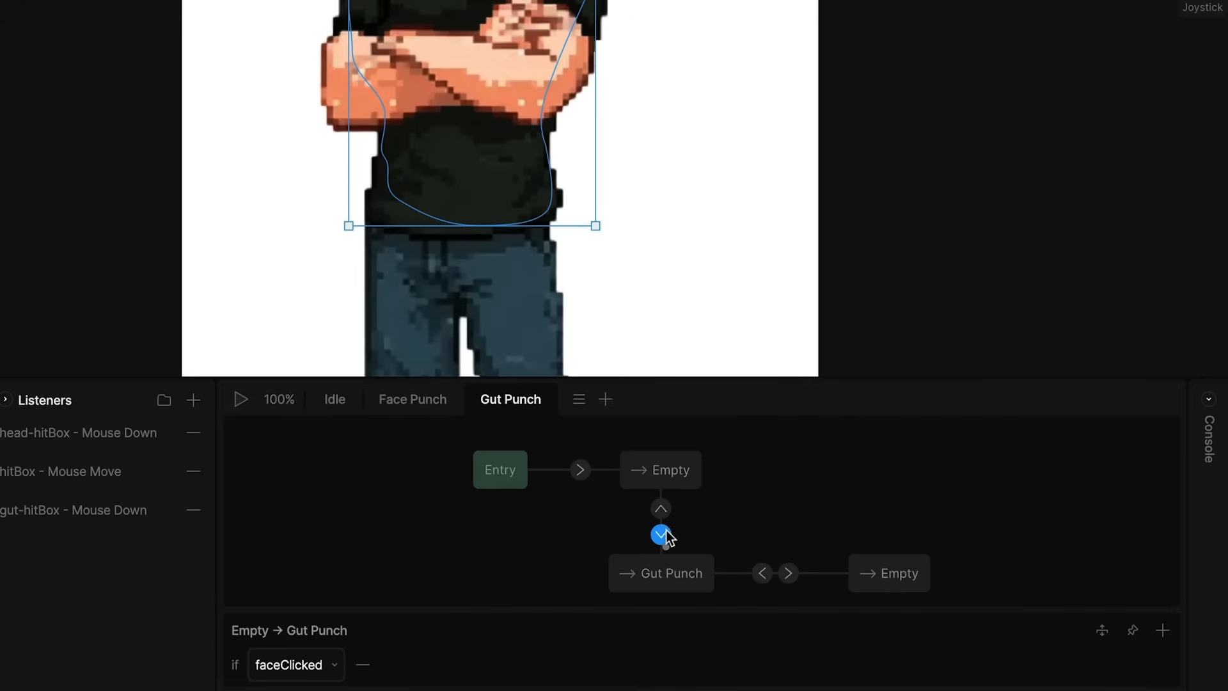
left_click(315, 665)
left_click(298, 481)
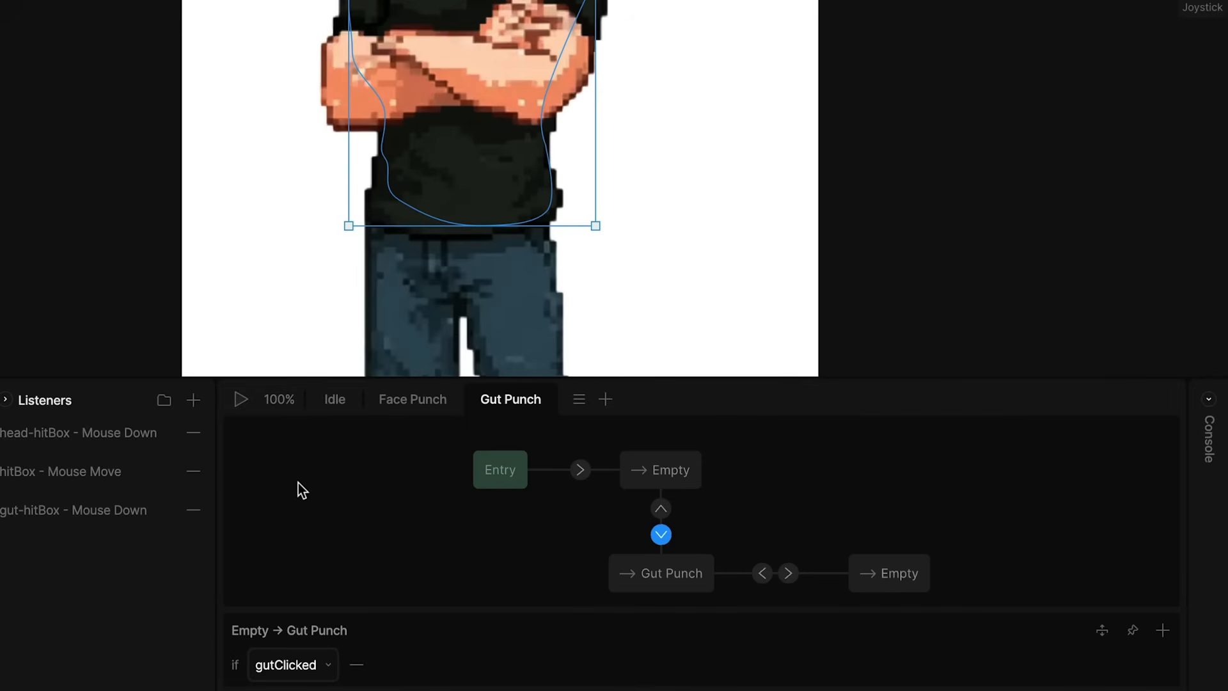
left_click(788, 573)
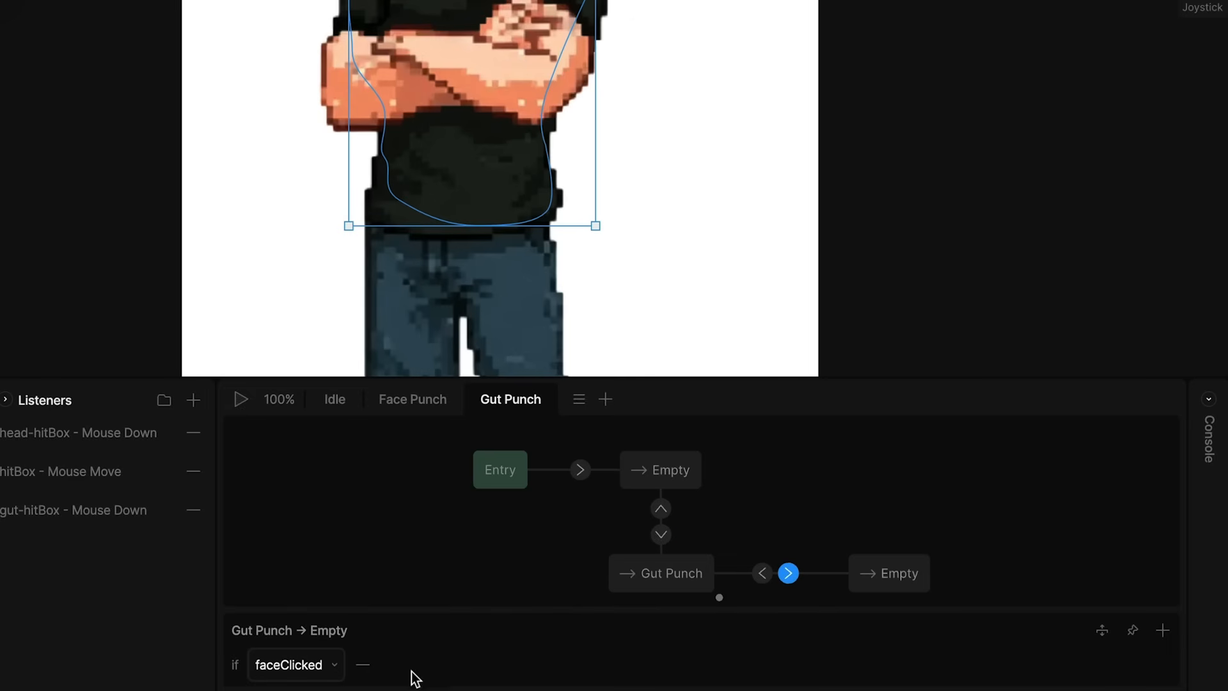
left_click(336, 667)
left_click(285, 481)
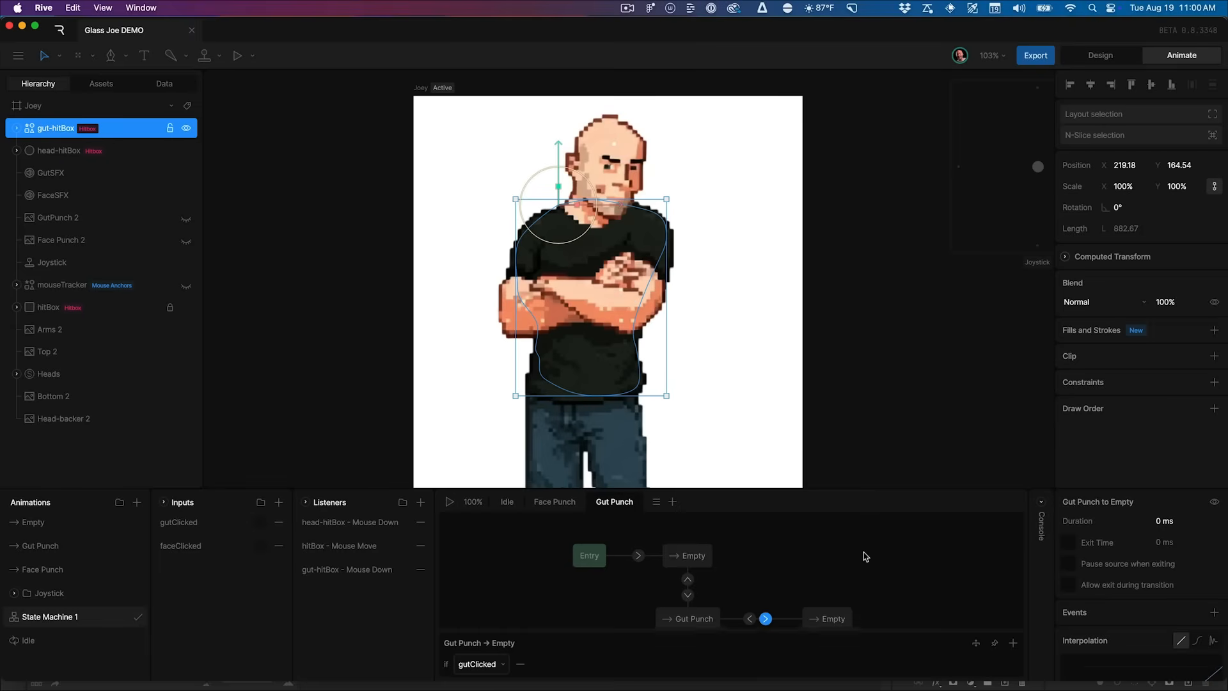
Unhide the GutPunch 2 and Face Punch 2 images and play the state machine to test punches on the character's torso
left_click(185, 219)
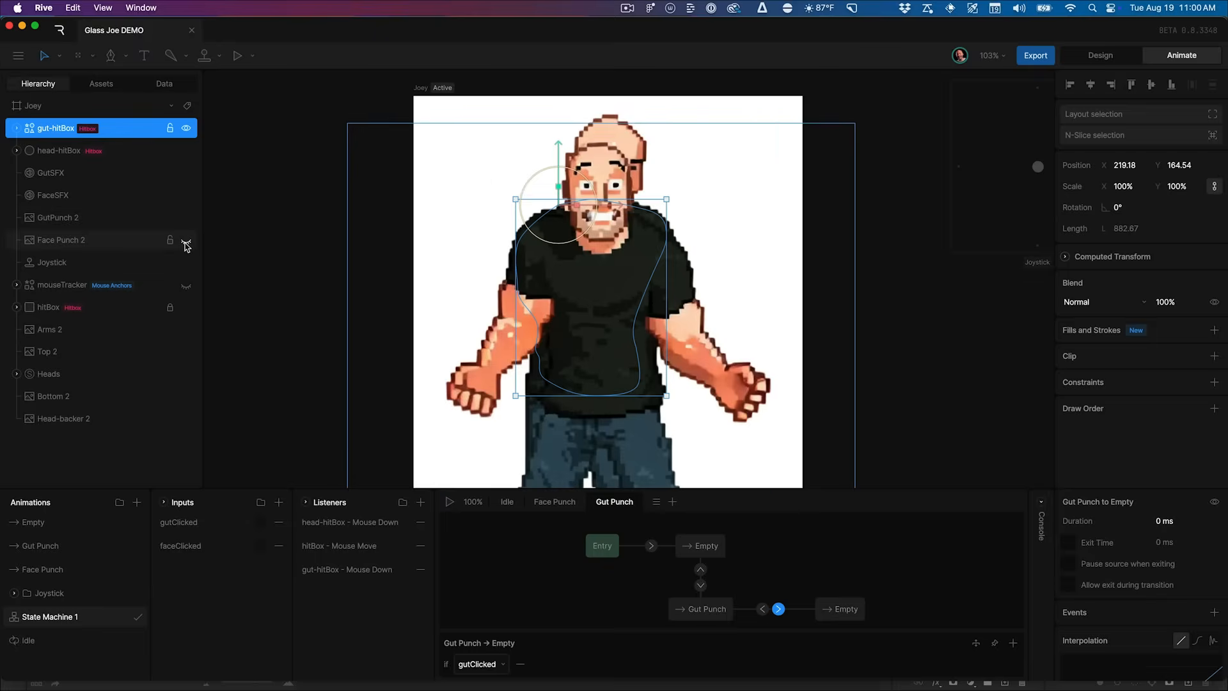
left_click(185, 241)
key("space")
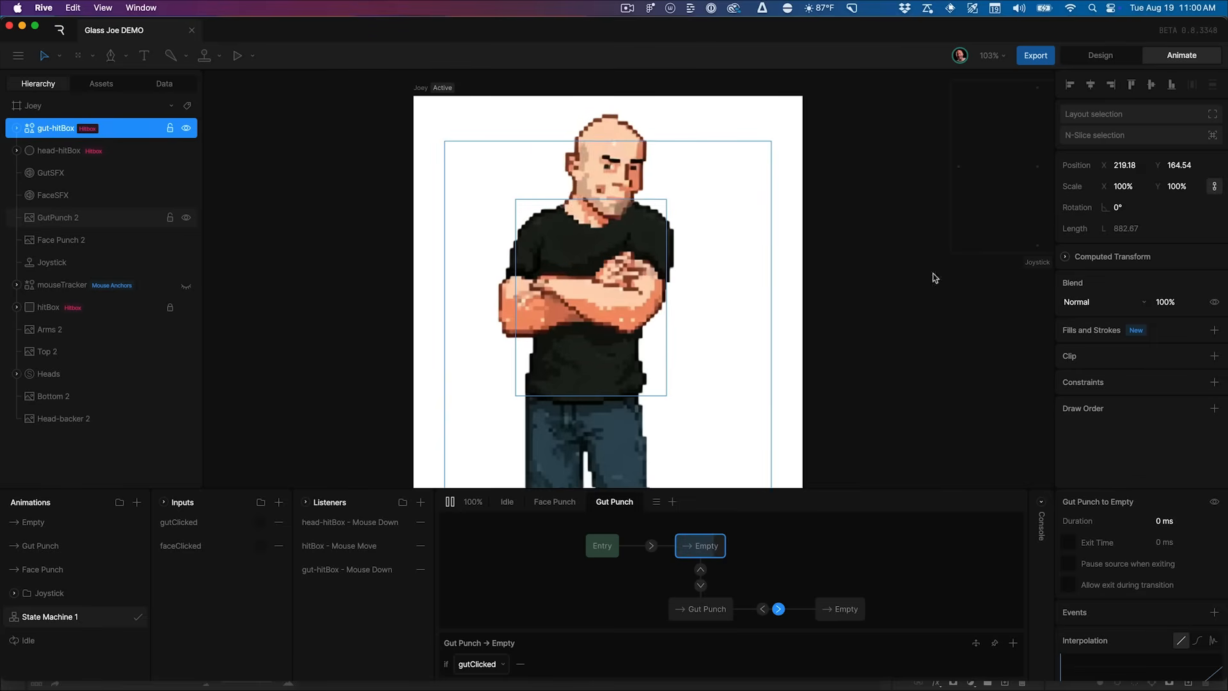
left_click(604, 294)
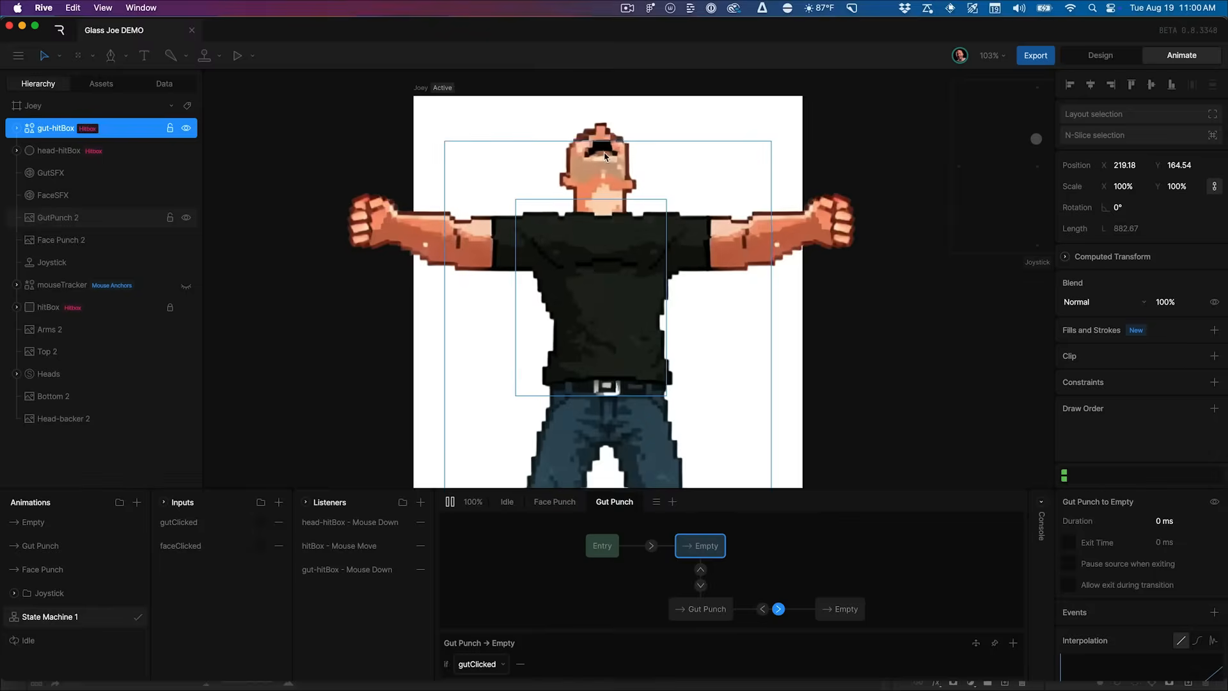
left_click(604, 295)
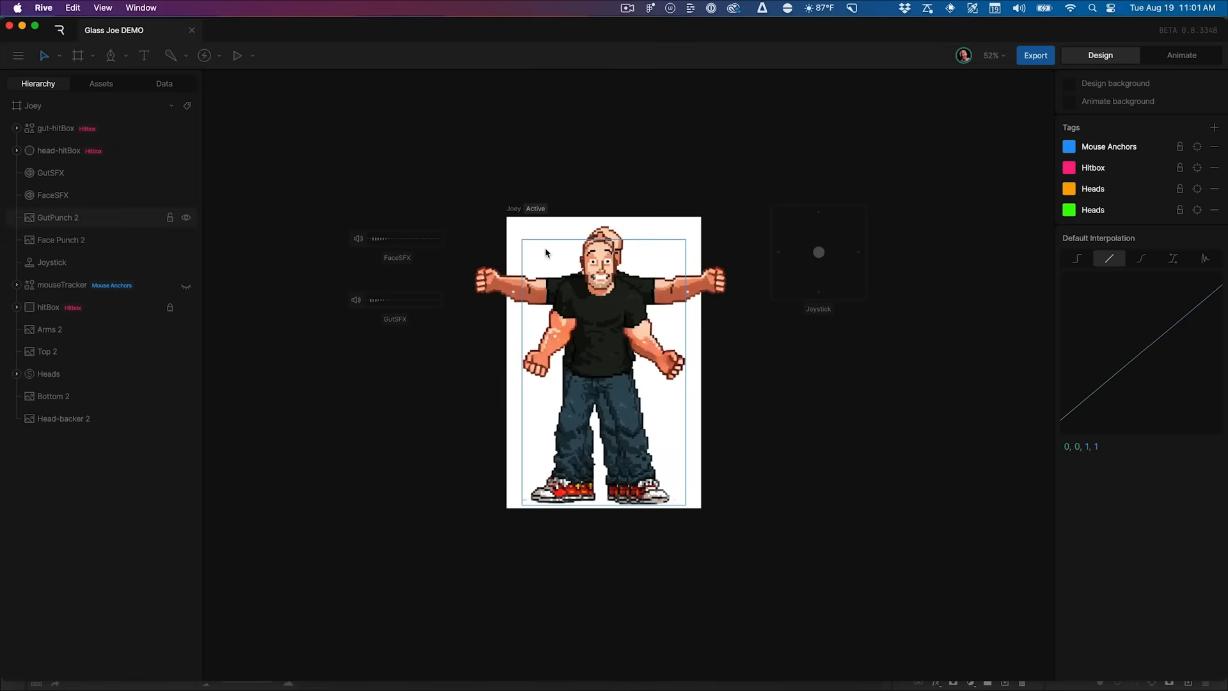
left_click_drag(913, 345, 860, 619)
left_click_drag(662, 192, 582, 488)
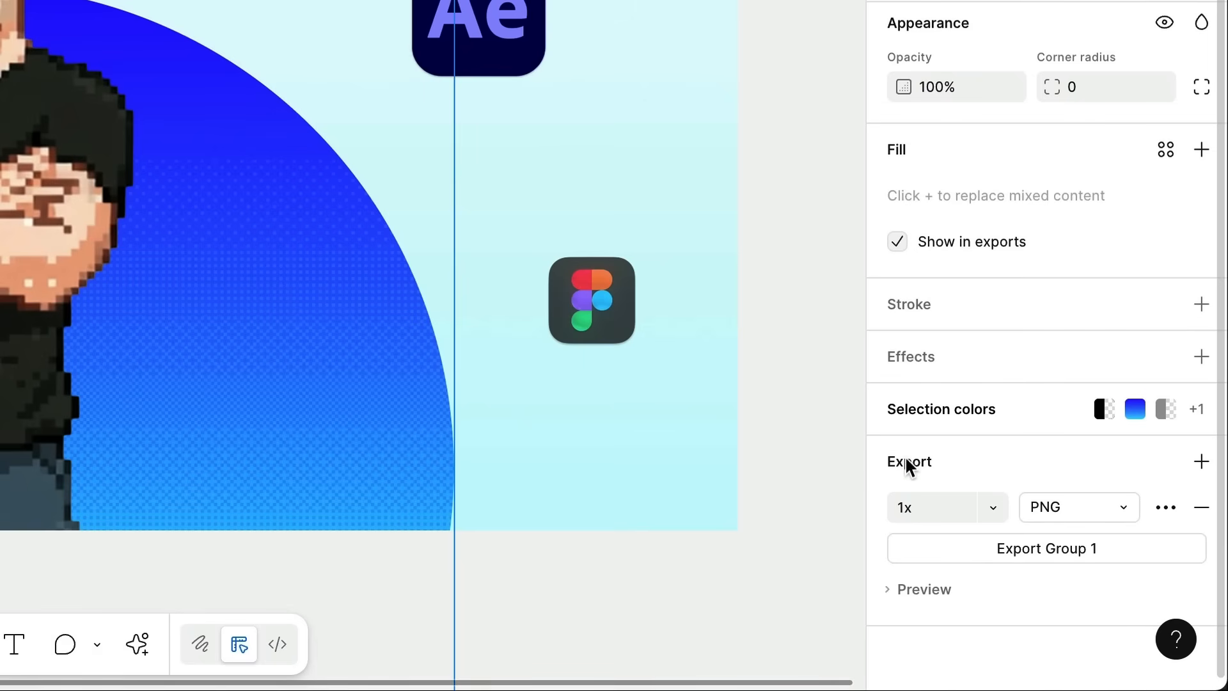
Switch to Figma and export the selected blue circle group at 1x as Circle.png into the Joey Portfolio folder
left_click(1202, 508)
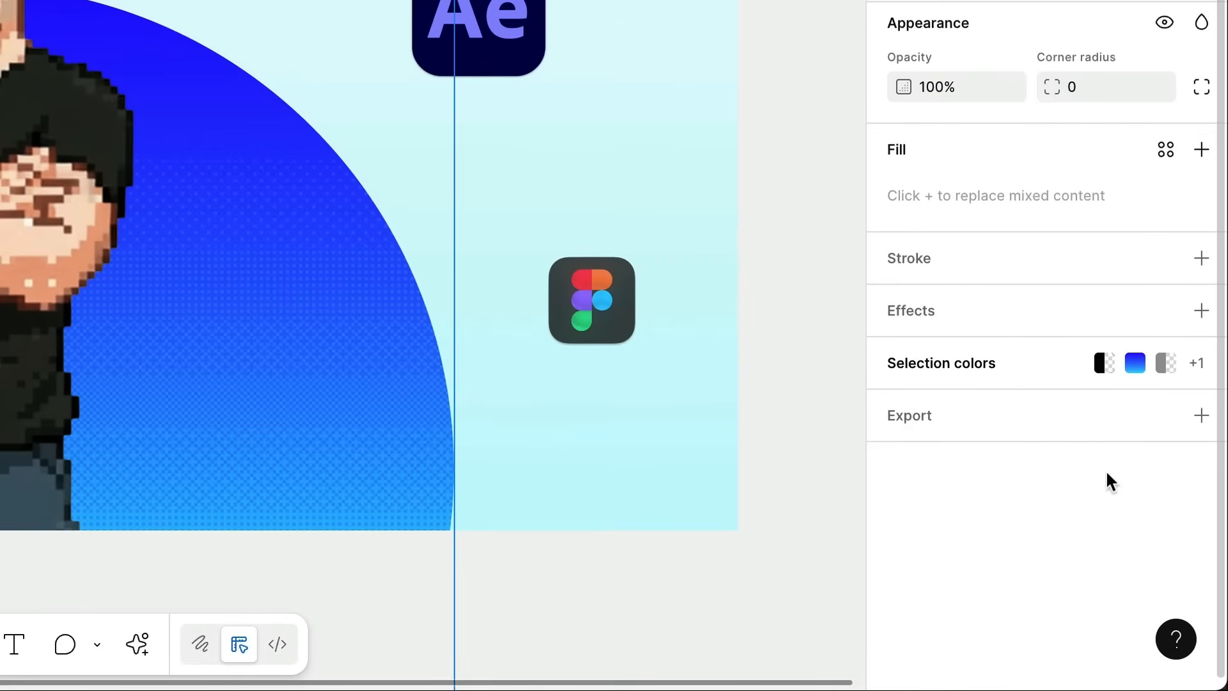
left_click(1215, 553)
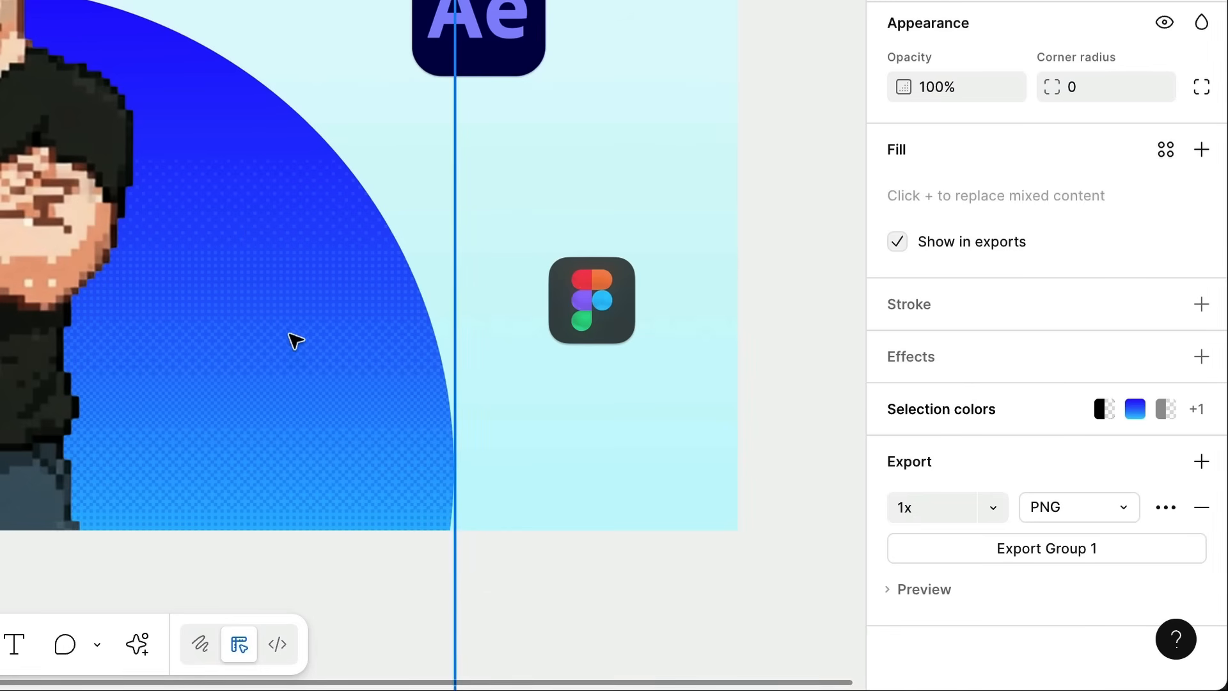
left_click(1100, 508)
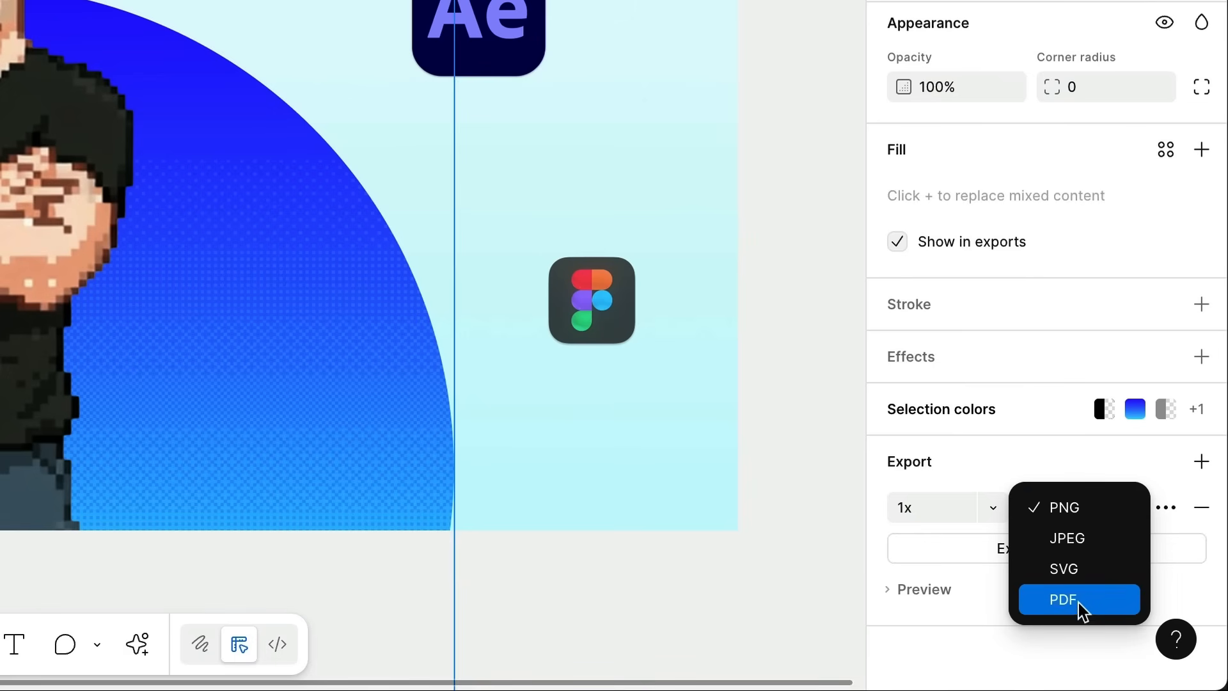
left_click(1066, 425)
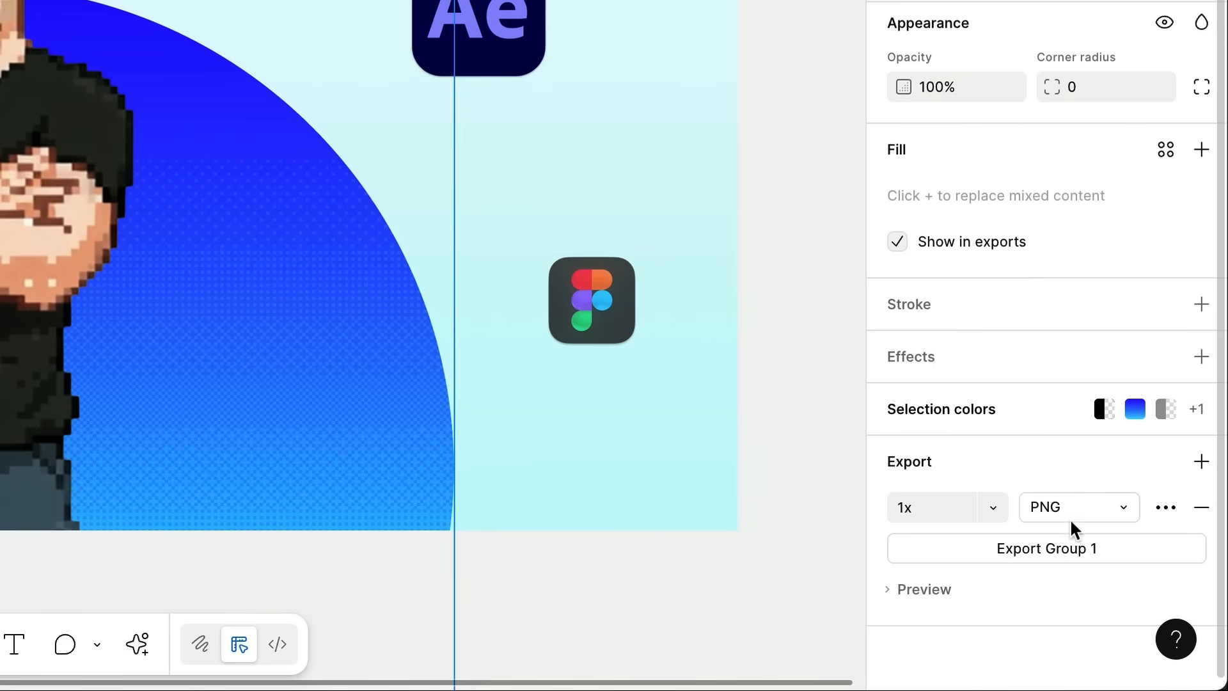
left_click(1057, 551)
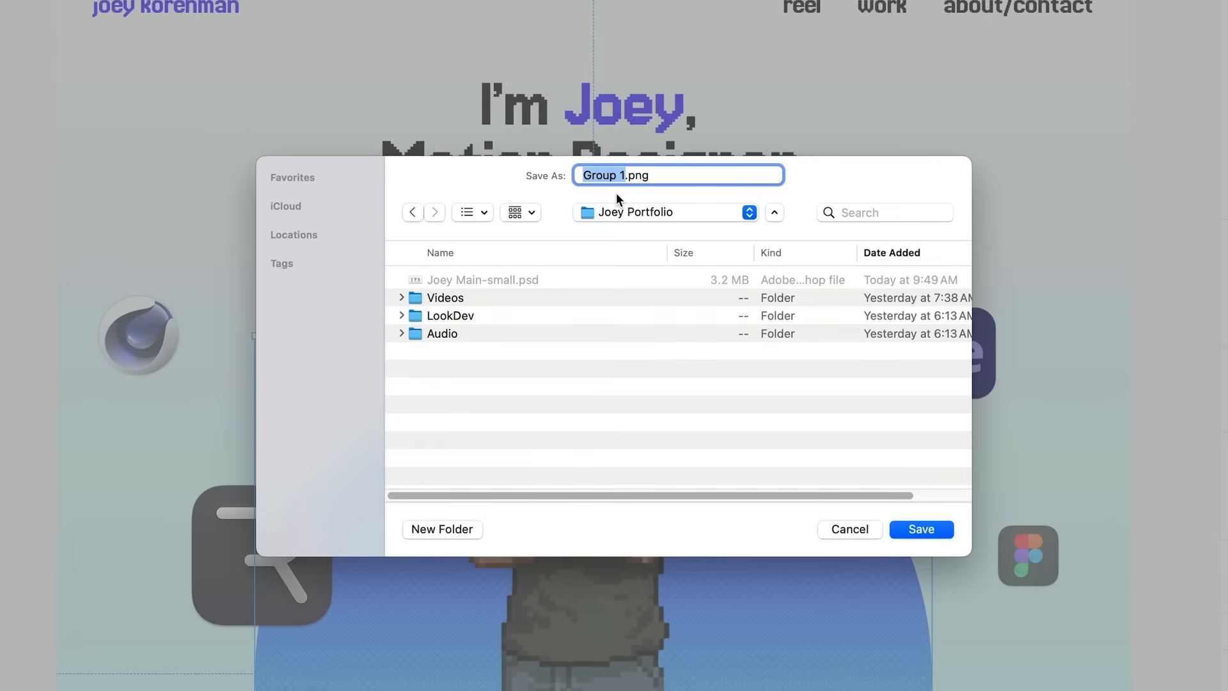
key("Return")
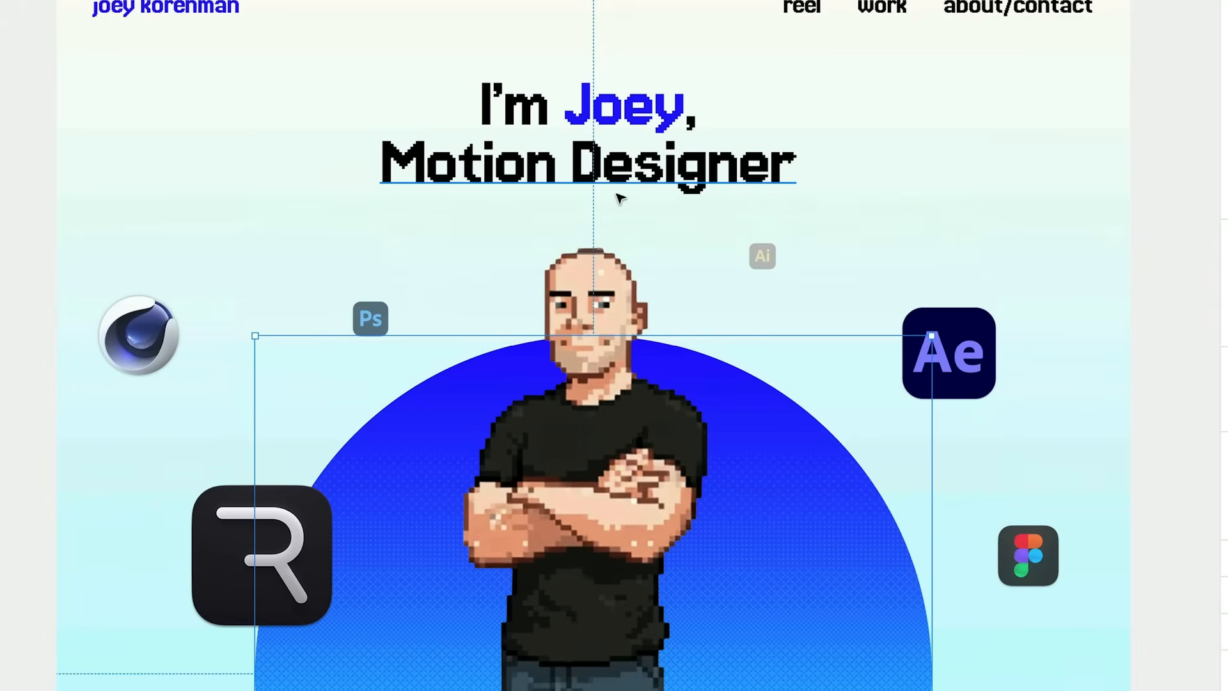
Switch to Rive and upload Circle.png from the Joey Portfolio folder to the file's assets
left_click(208, 165)
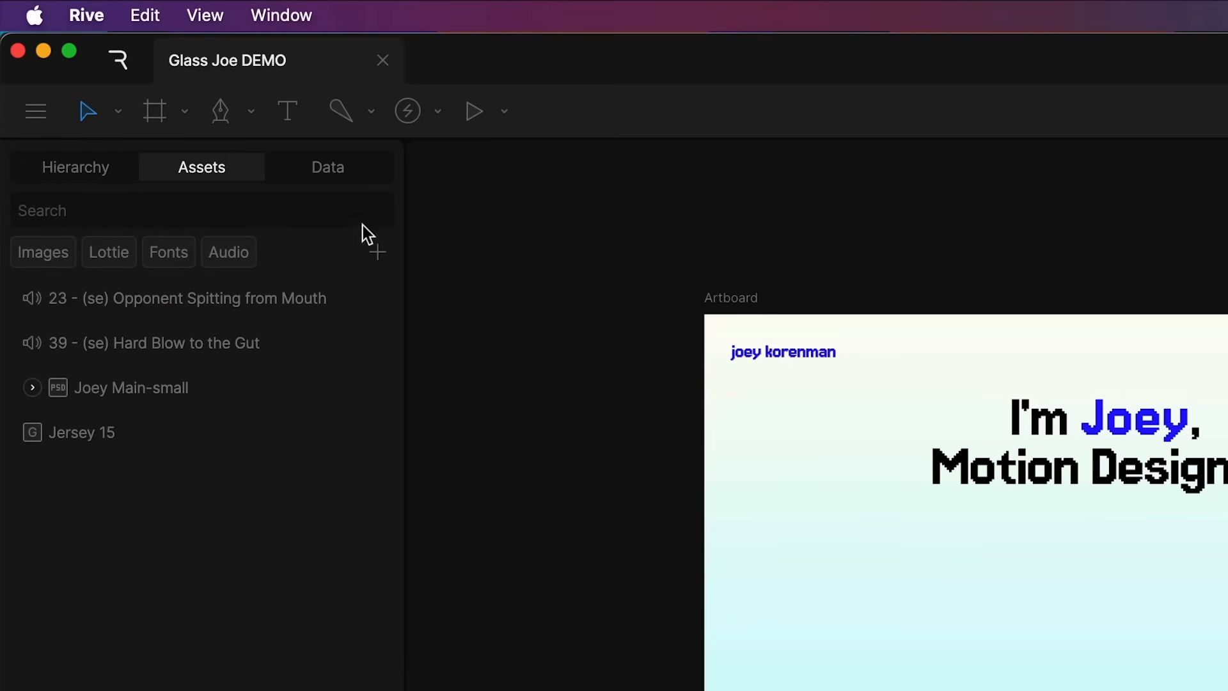
left_click(376, 251)
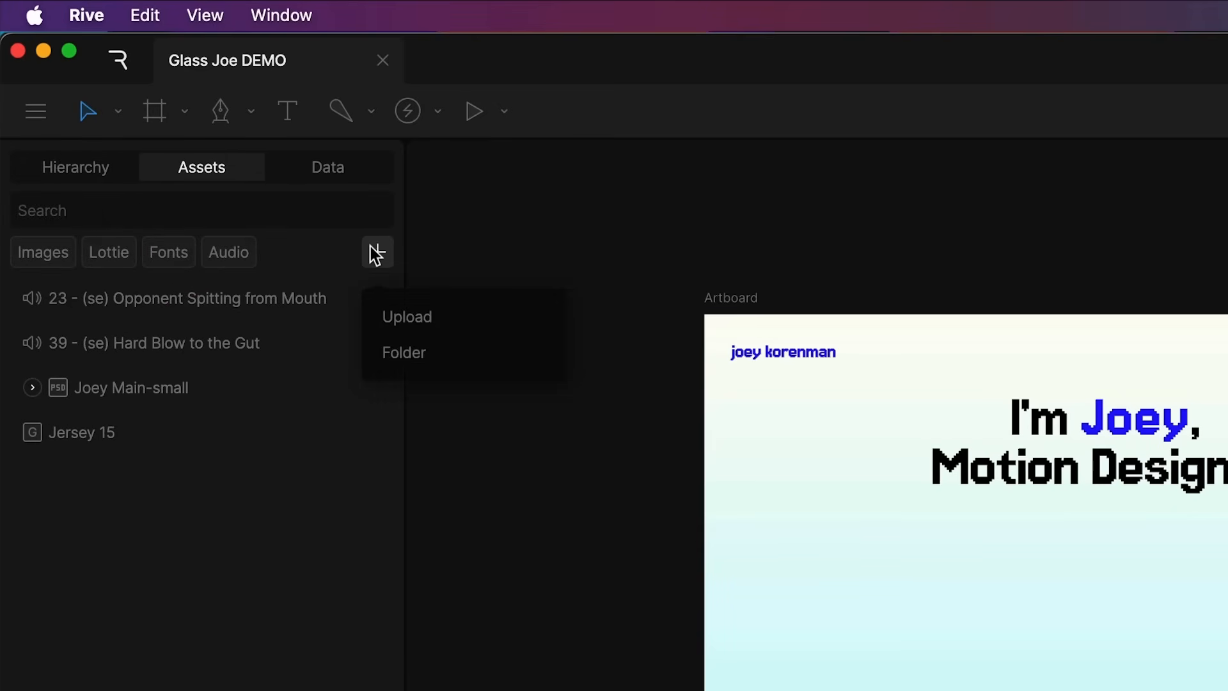
left_click(409, 310)
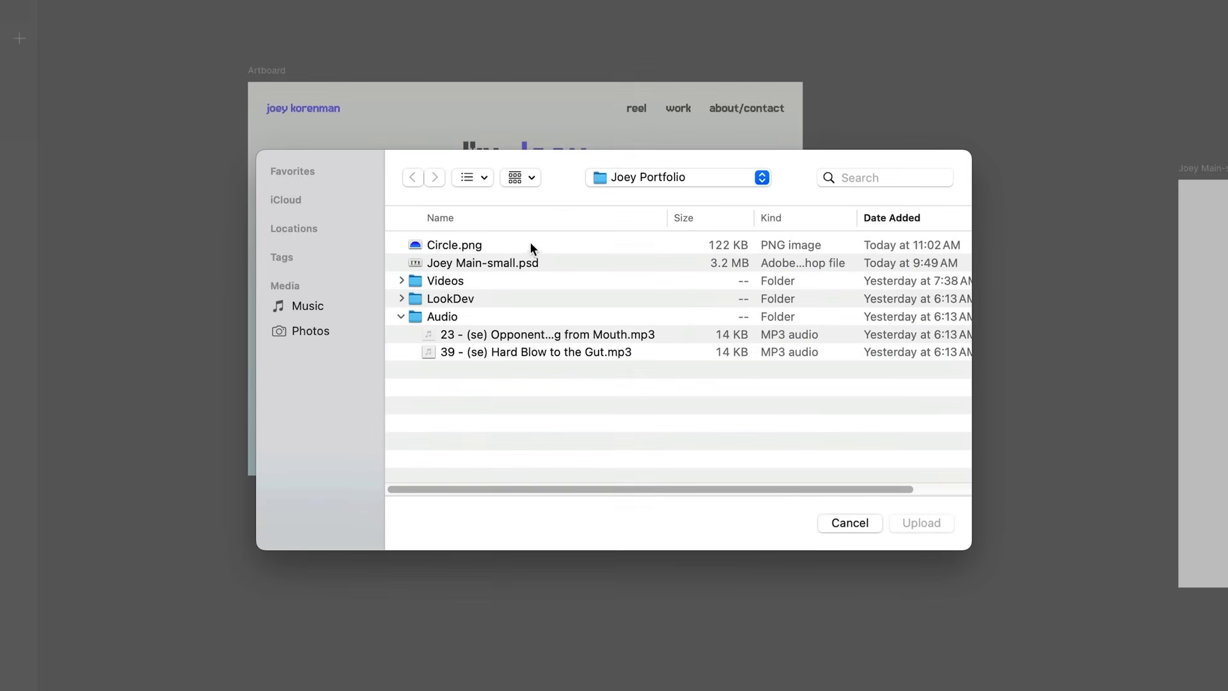
left_click(530, 244)
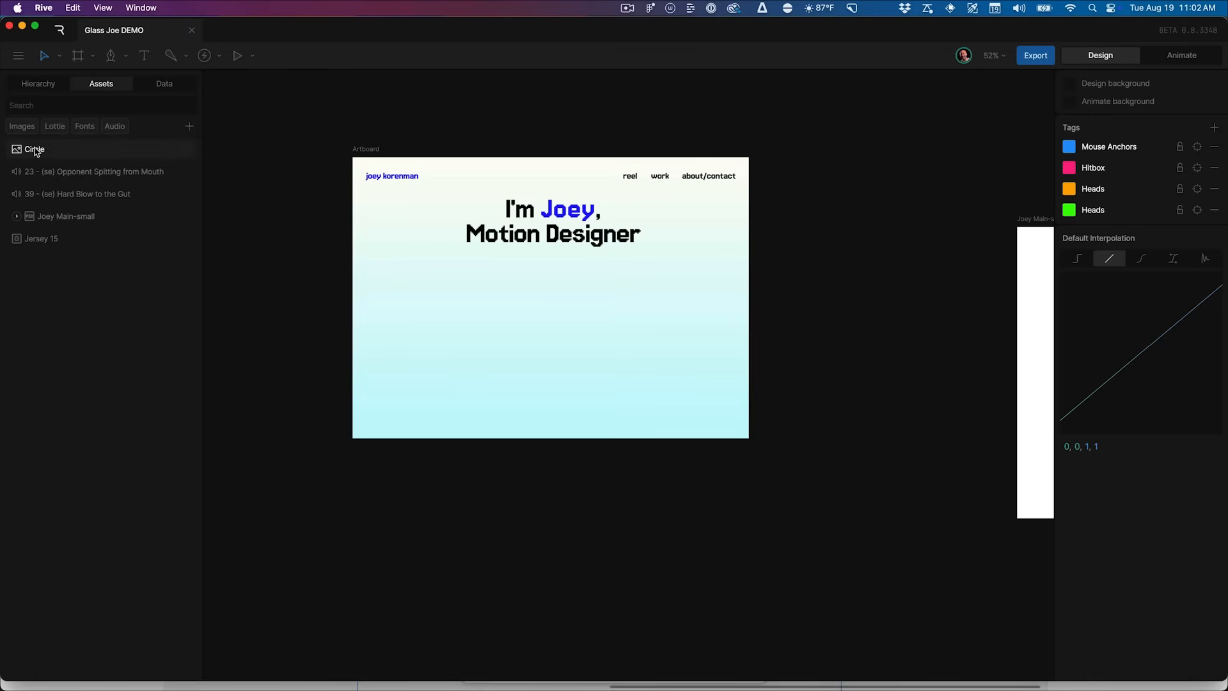
Place the Circle image on the portfolio artboard, centred below the heading with its flat edge at the artboard's lower edge
left_click_drag(36, 152, 576, 295)
left_click_drag(575, 296, 545, 324)
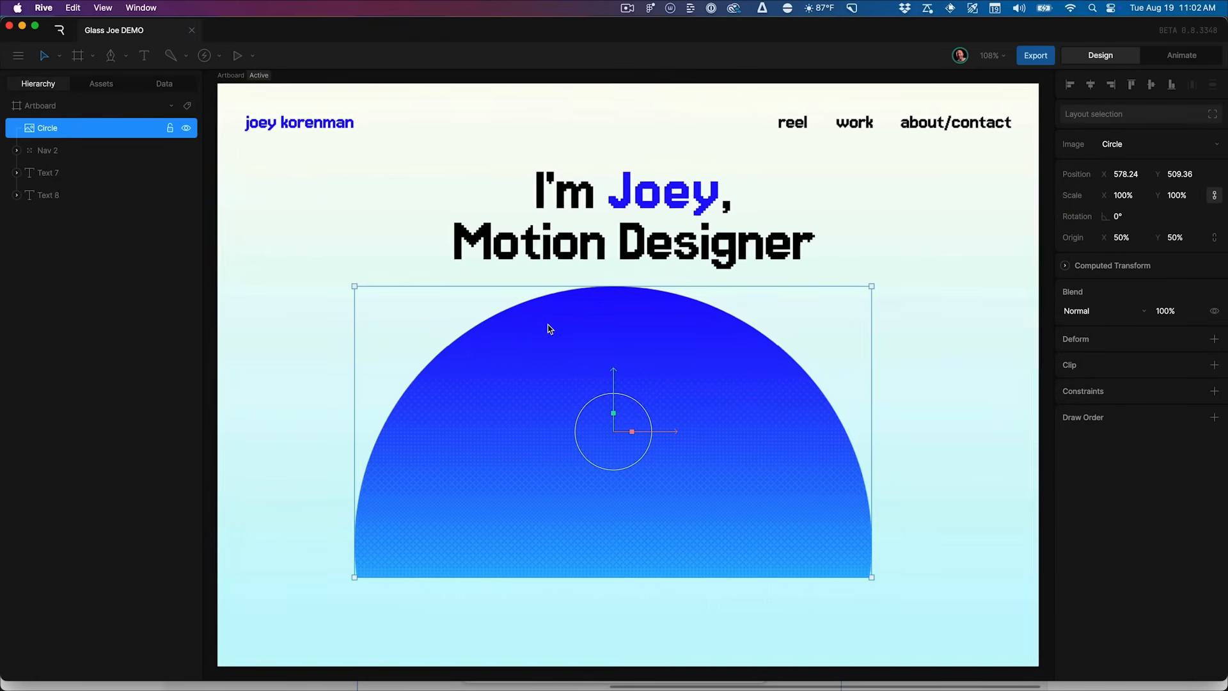
left_click_drag(796, 440, 809, 345)
key("super+minus")
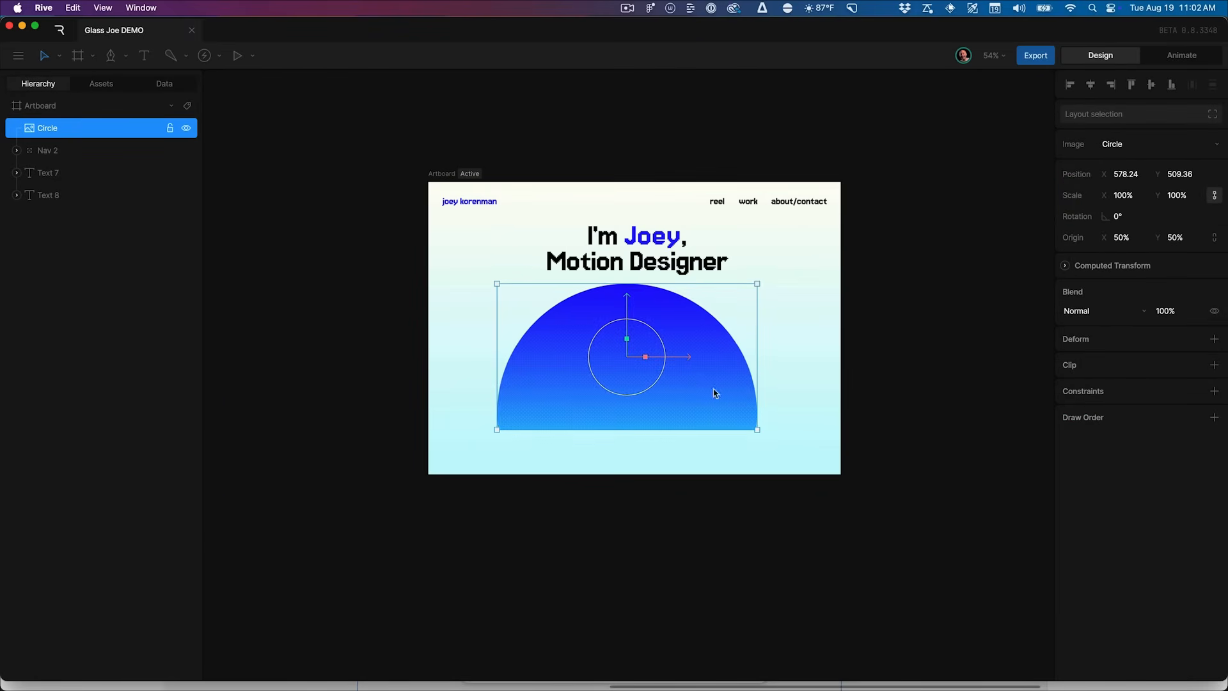
left_click_drag(697, 383, 703, 428)
left_click(717, 547)
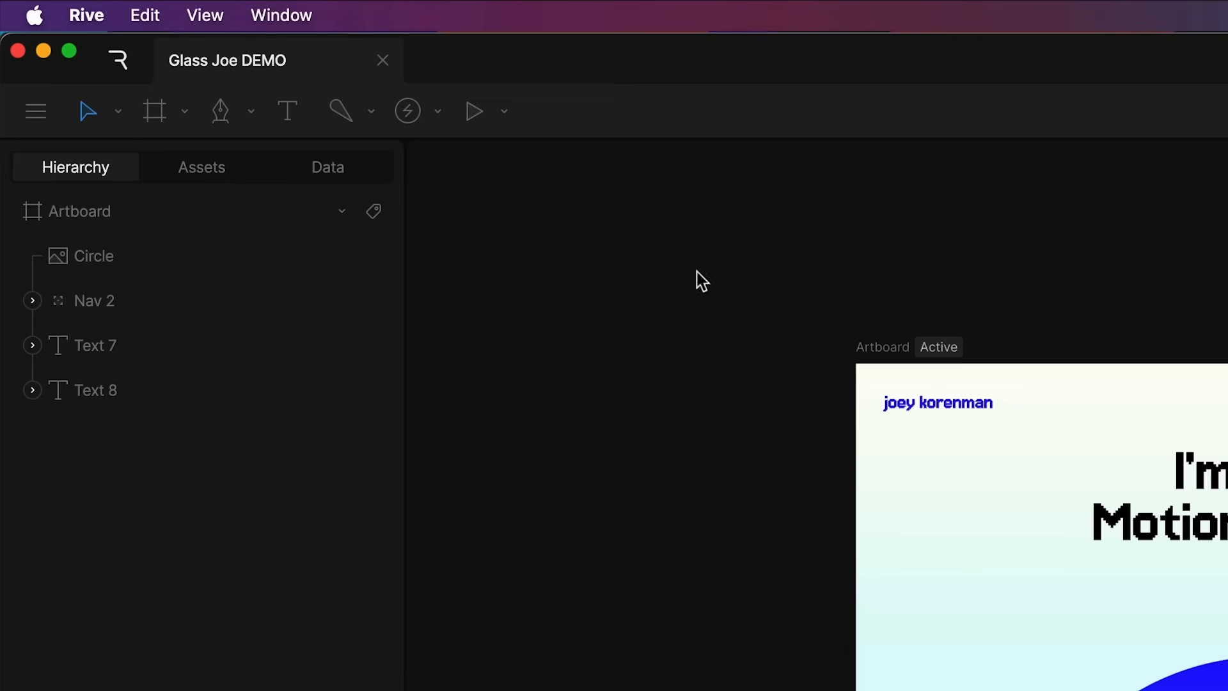
Nest the Joey artboard in the portfolio artboard and move it over the blue circle
left_click(184, 111)
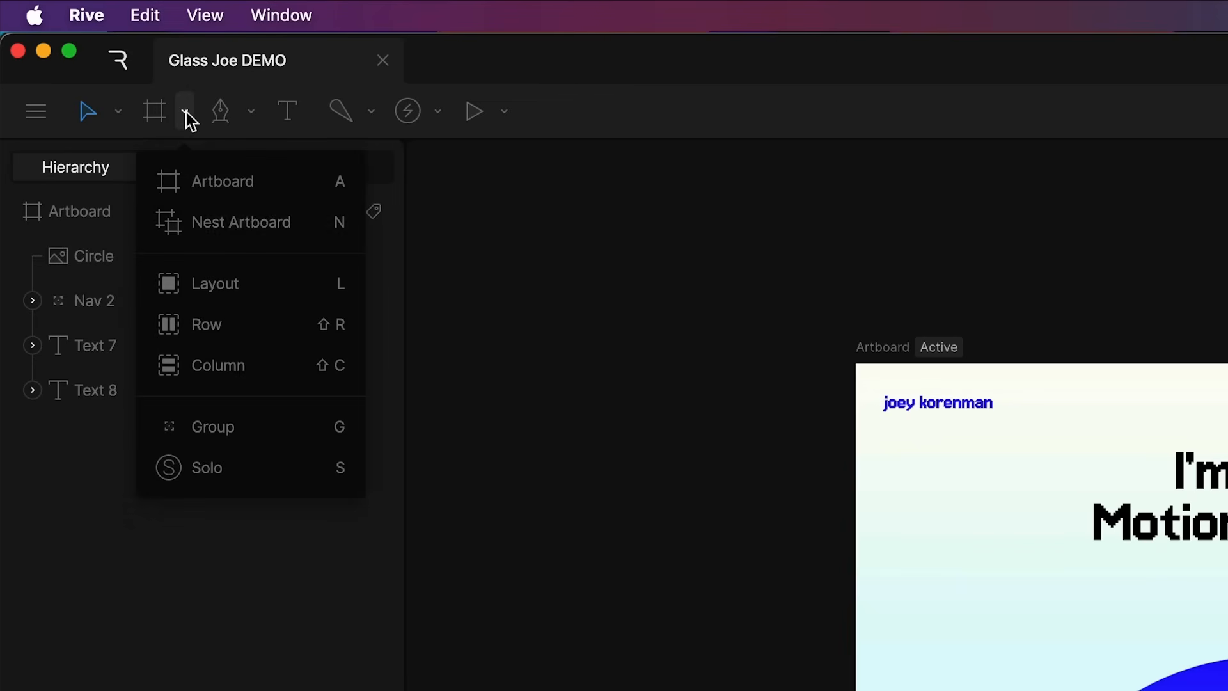
left_click(233, 228)
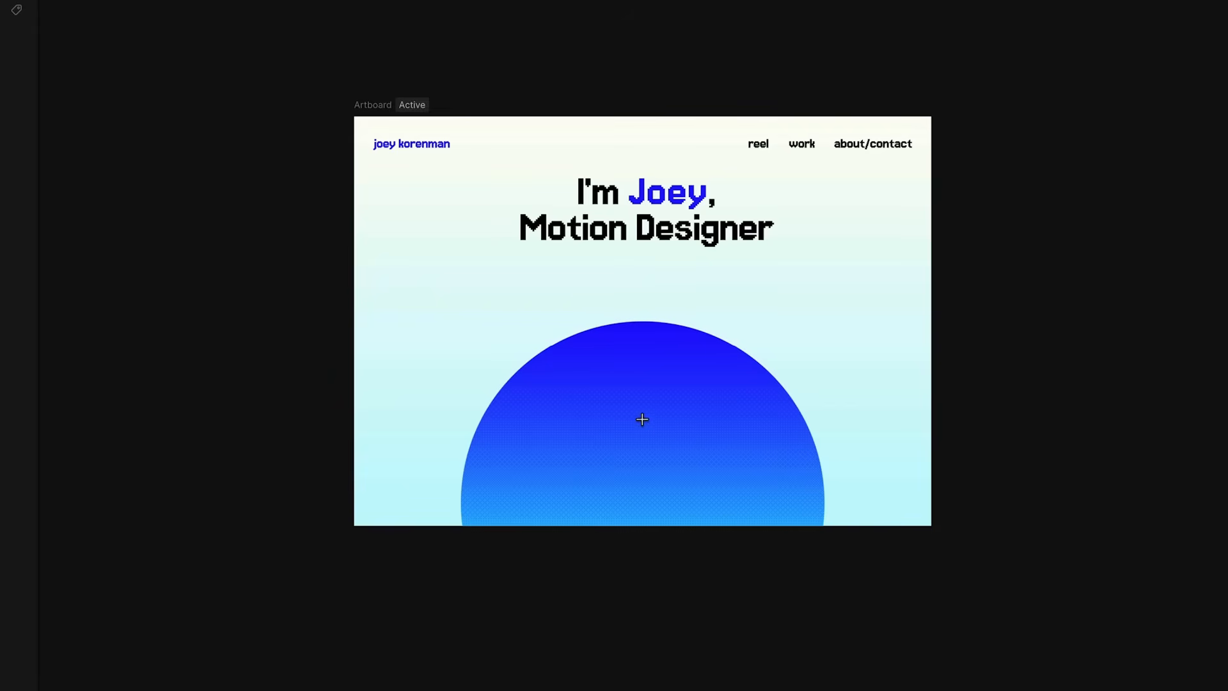
left_click(631, 407)
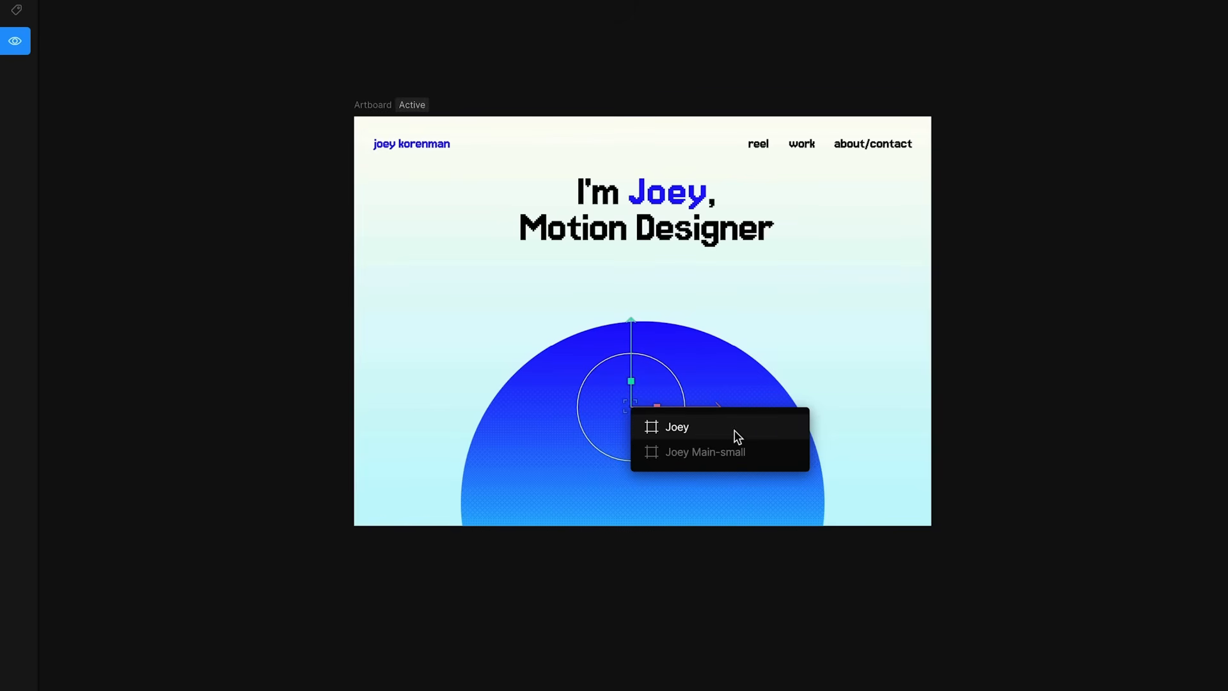
left_click(712, 438)
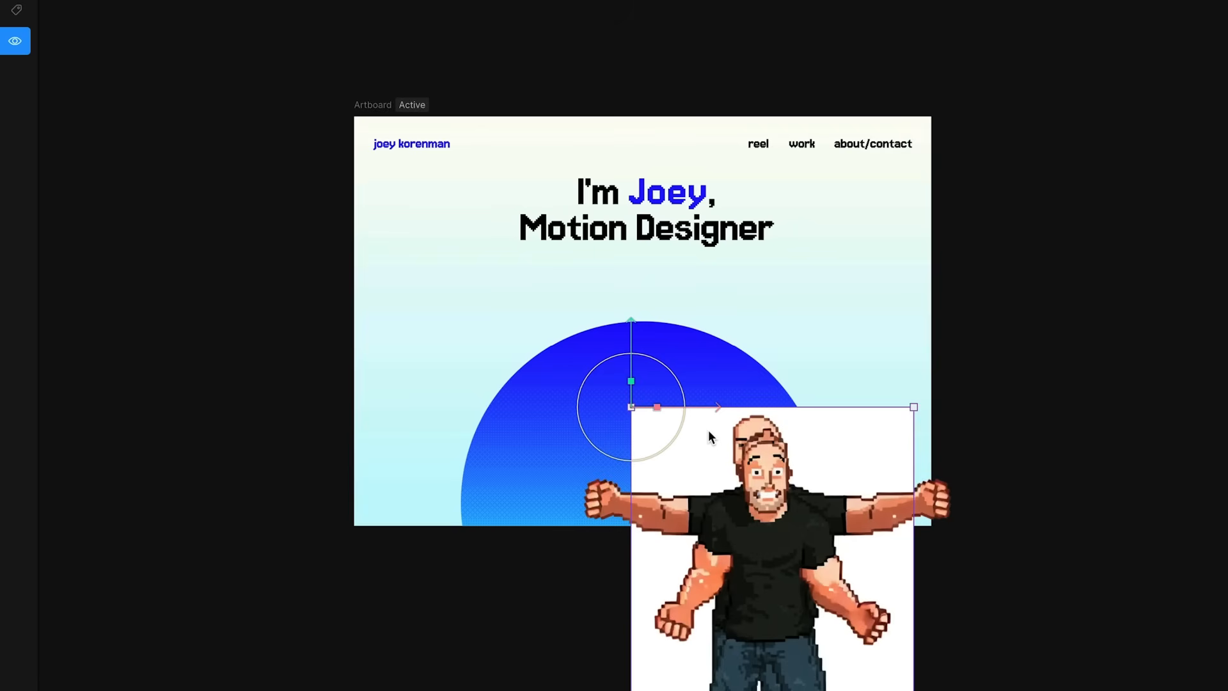
left_click_drag(820, 636, 689, 507)
Go to the source artboard of the nested Joey character and remove its white FFFFFF fill
left_click_drag(700, 554, 785, 116)
left_click_drag(648, 562, 642, 346)
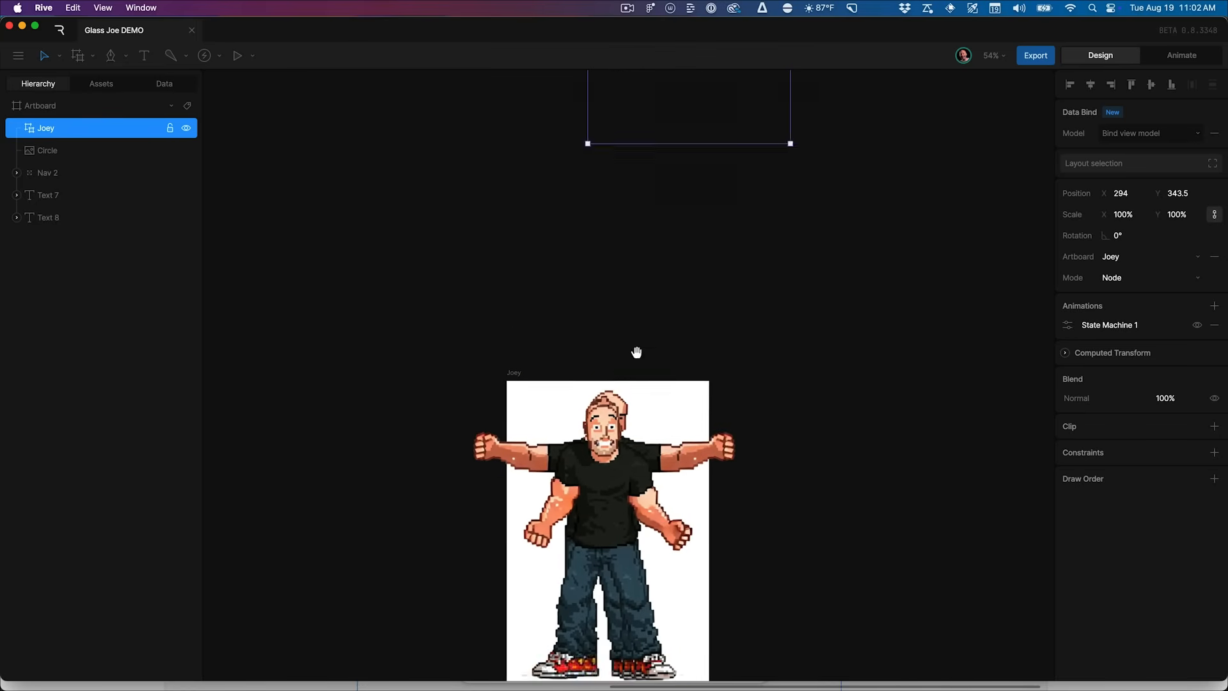
left_click_drag(757, 313, 696, 682)
left_click_drag(734, 563, 741, 613)
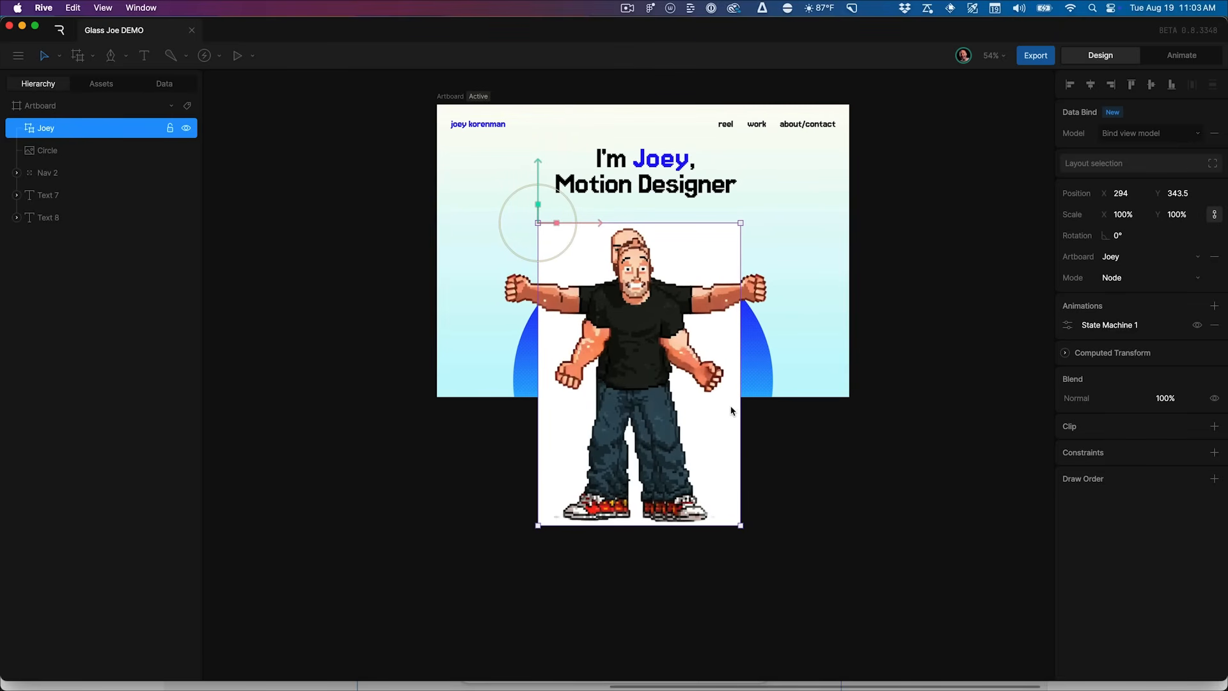
key("super+equal")
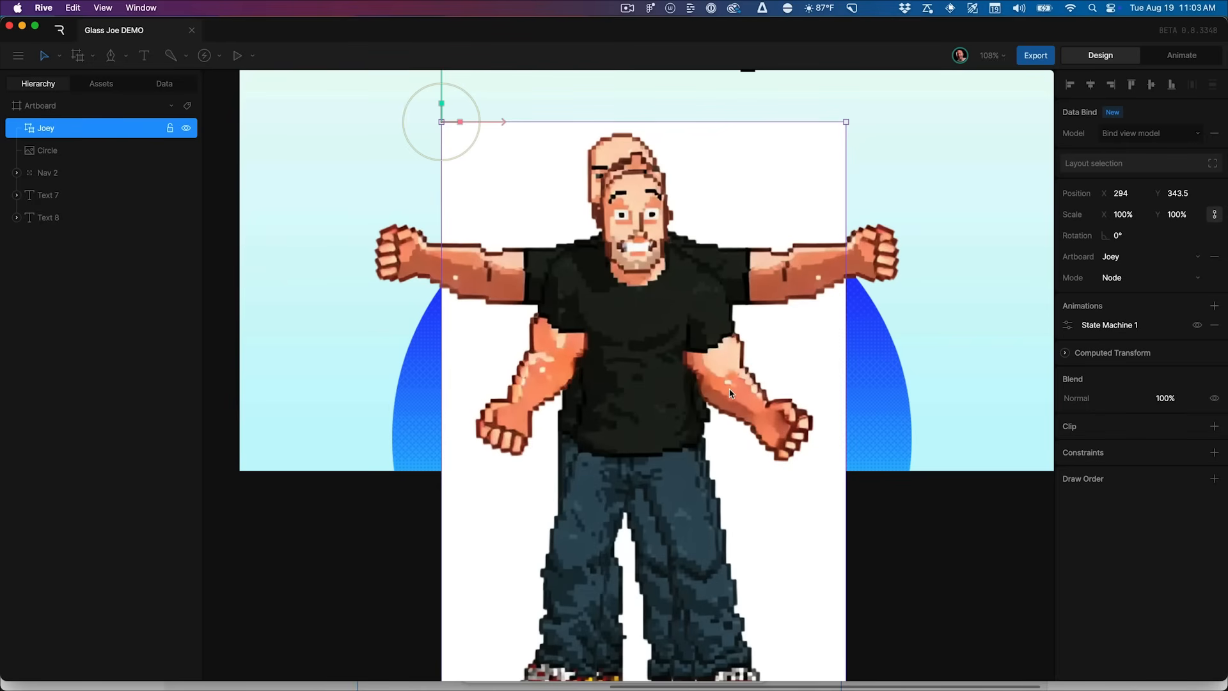
key("super+Tab")
right_click(624, 277)
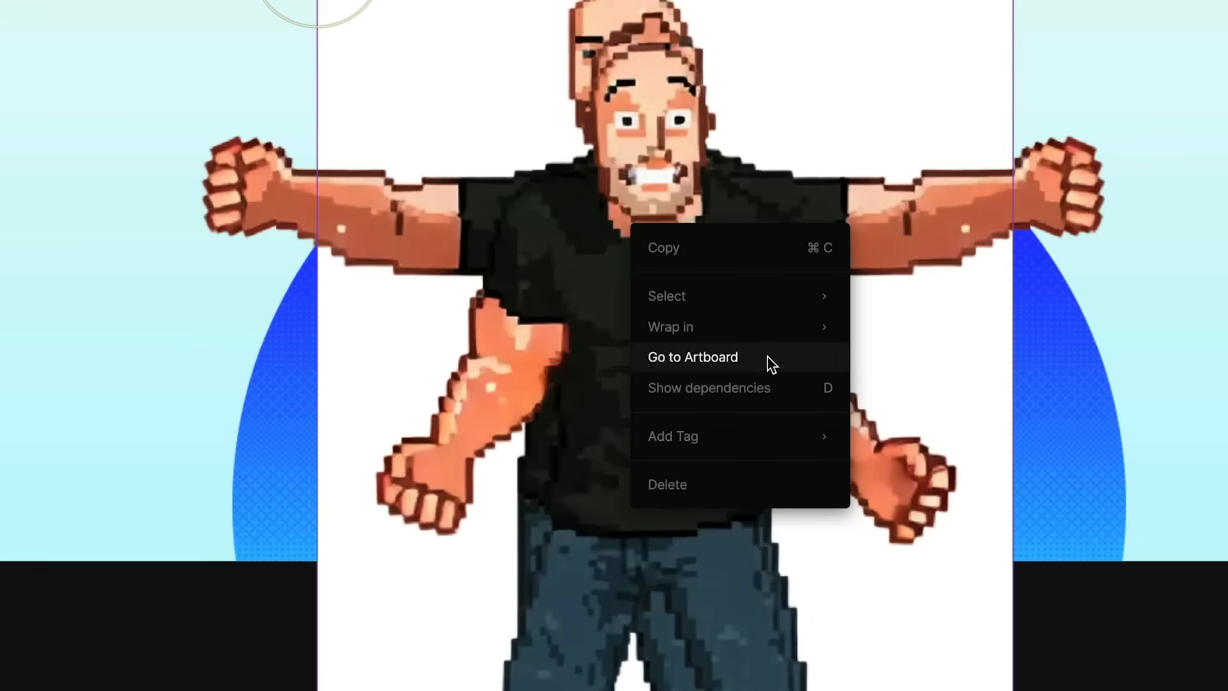
left_click(768, 358)
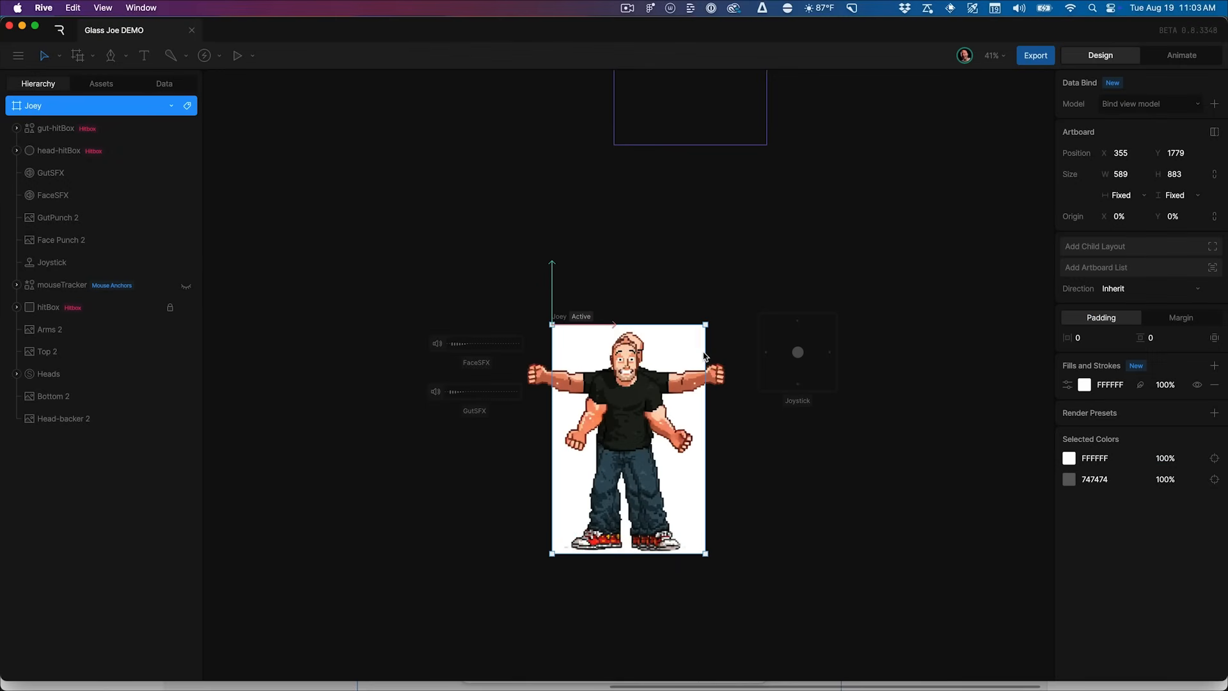
left_click(1215, 385)
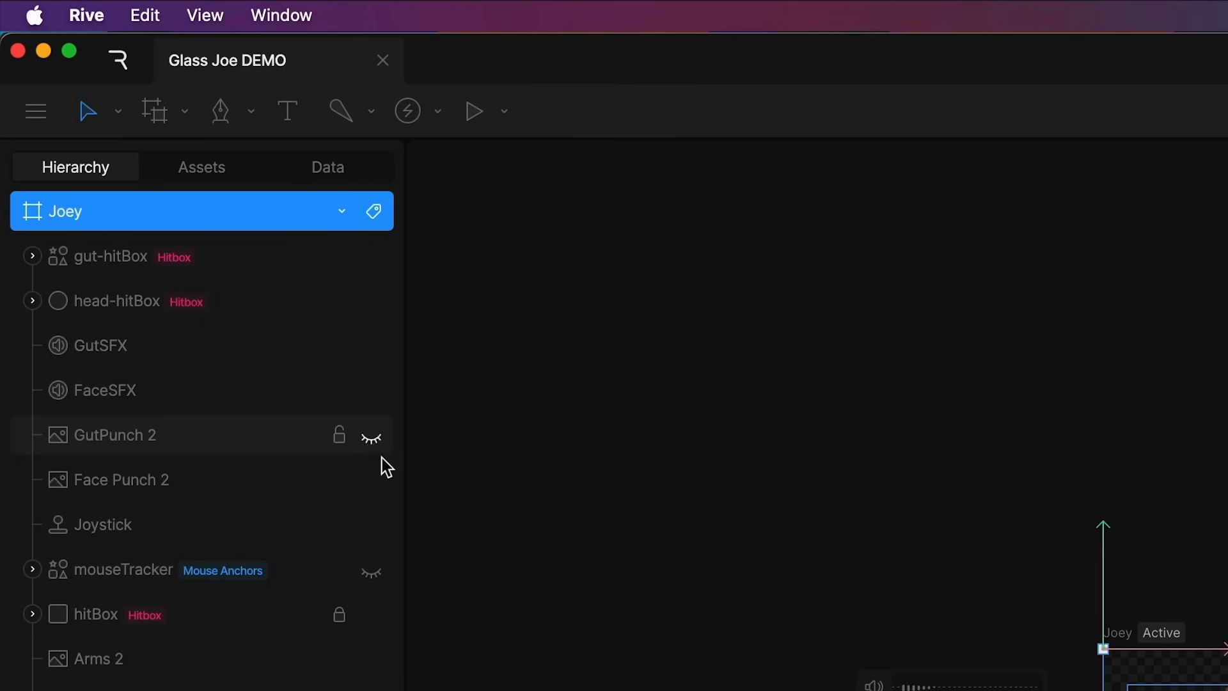
Hide the GutPunch 2 and Face Punch 2 images and set the Heads solo to Middle with Head-MC active
left_click(376, 484)
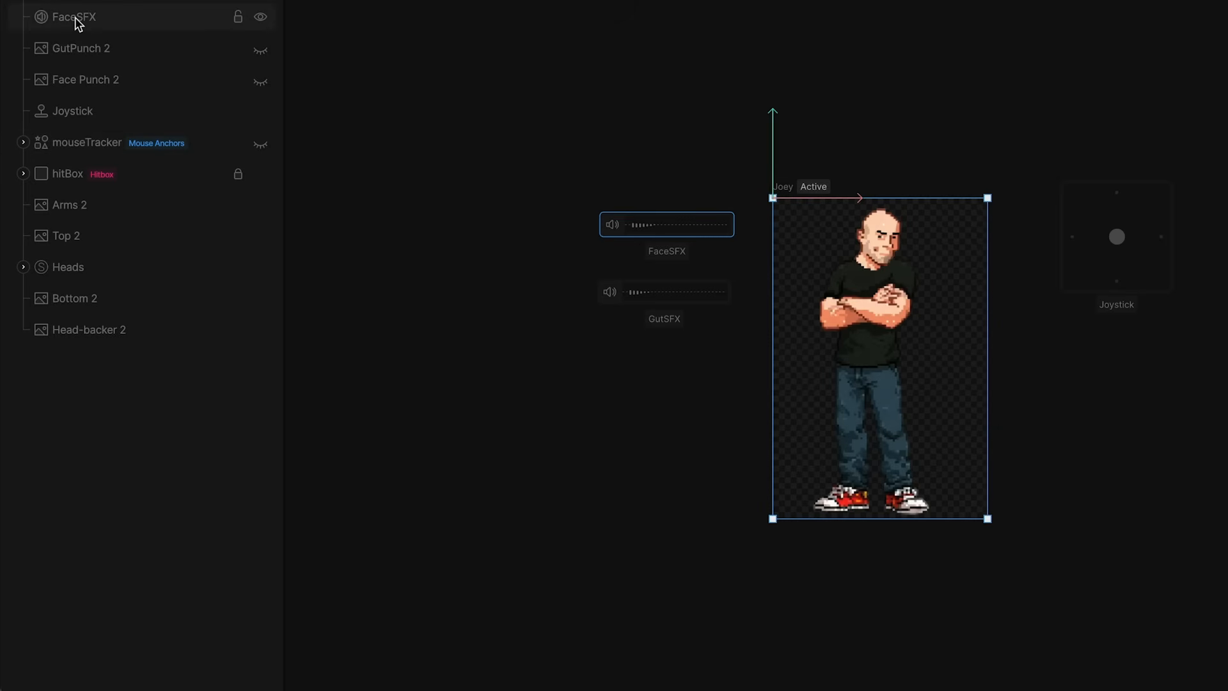
left_click(23, 267)
left_click(58, 424)
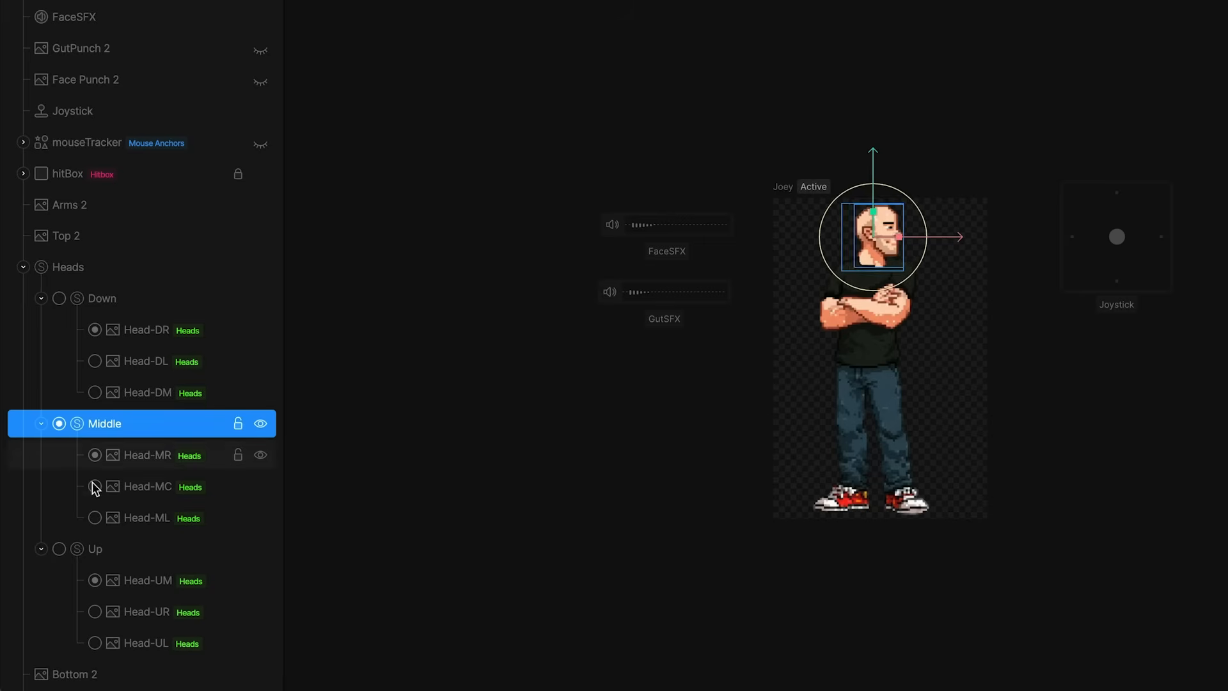
left_click(95, 486)
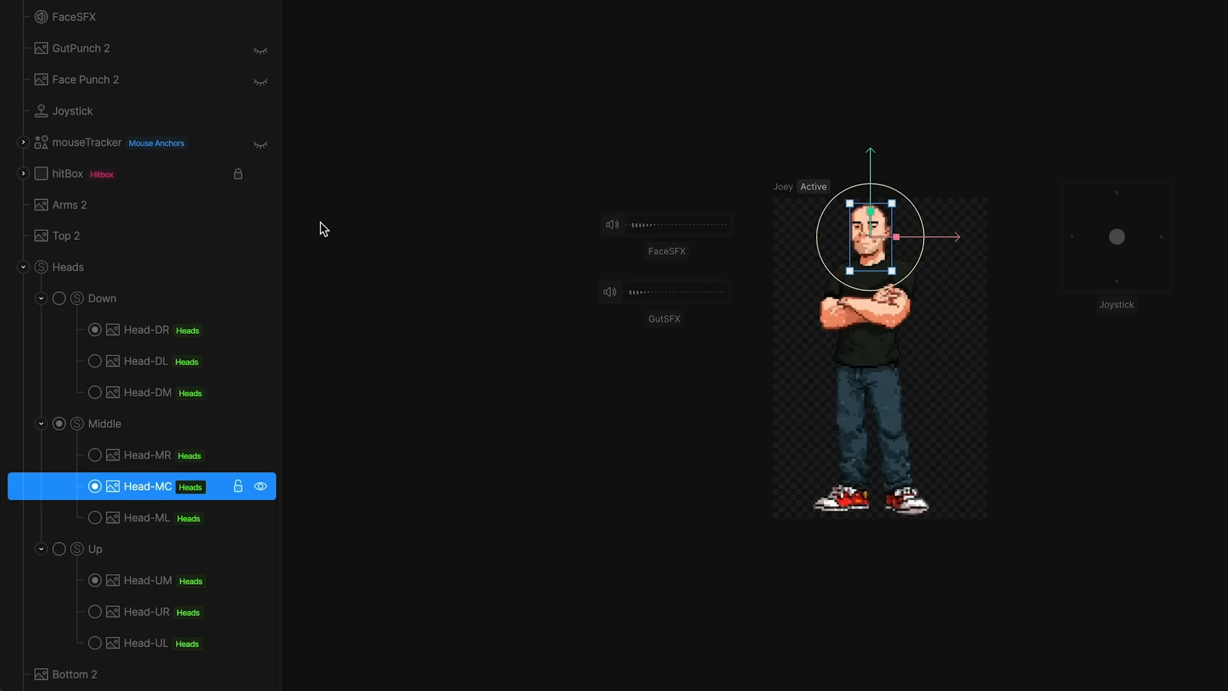
left_click(23, 267)
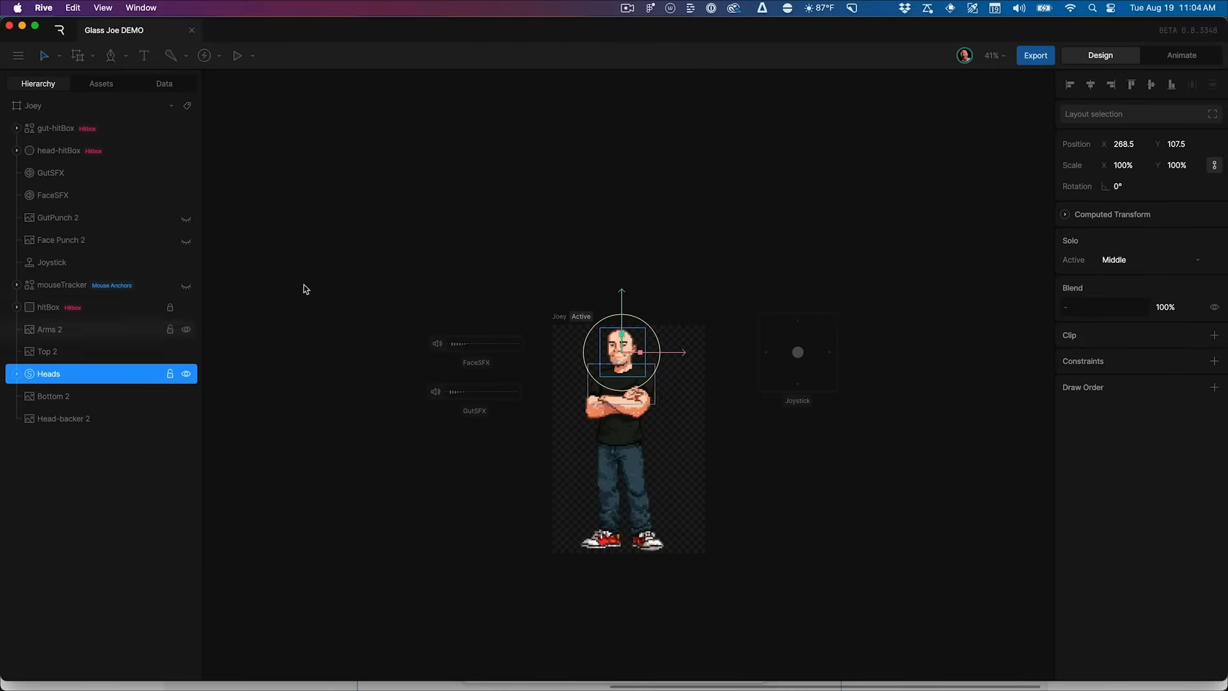
left_click(506, 225)
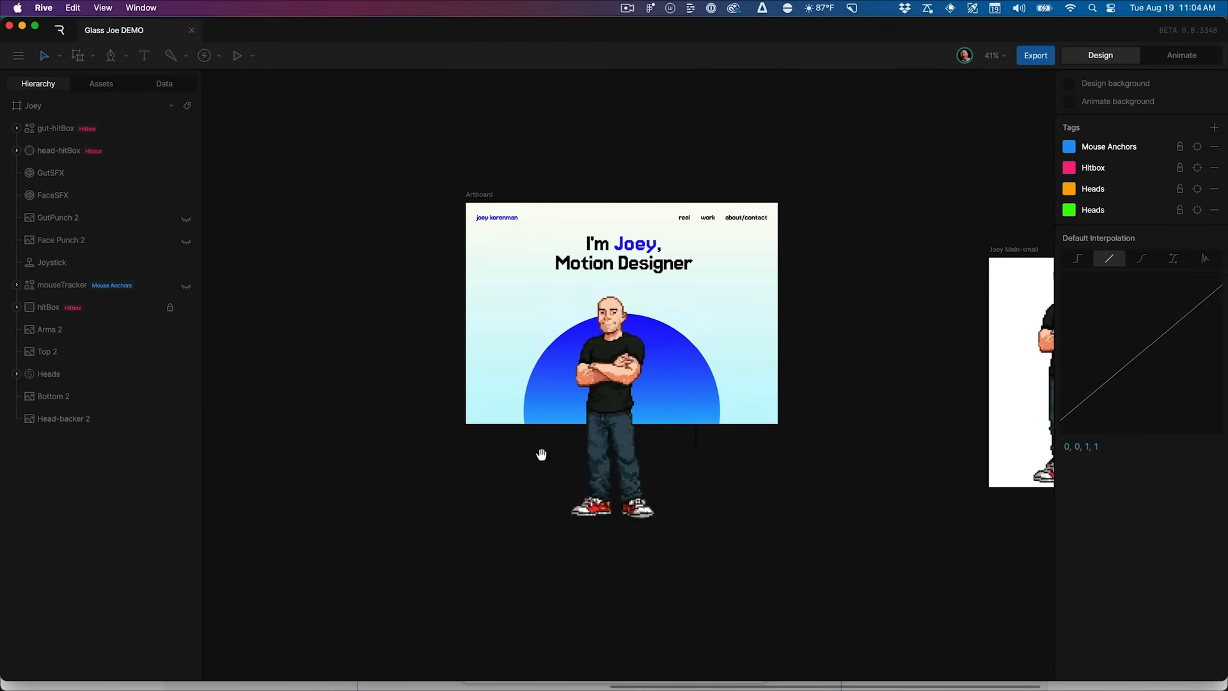
Reposition the nested Joey character in front of the circle's centre and enable clipping on the portfolio artboard
scroll(624, 424, "up", 5)
left_click_drag(595, 415, 620, 399)
key("shift+Left")
key("shift+Left")
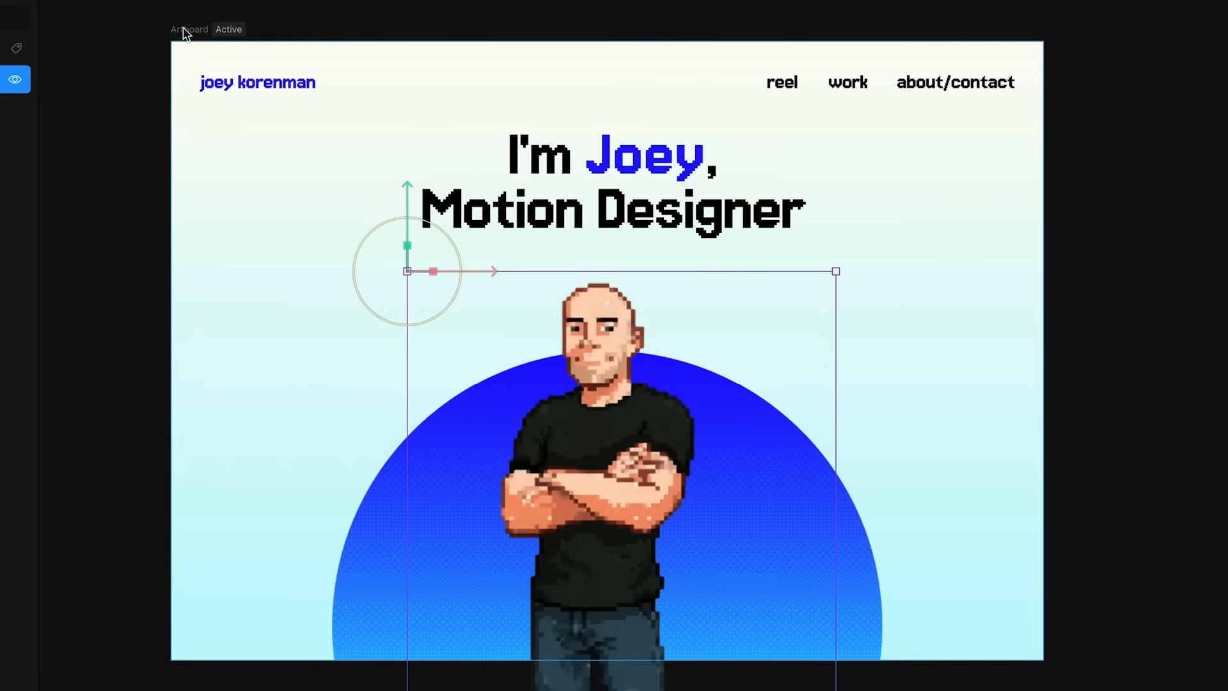
left_click(185, 32)
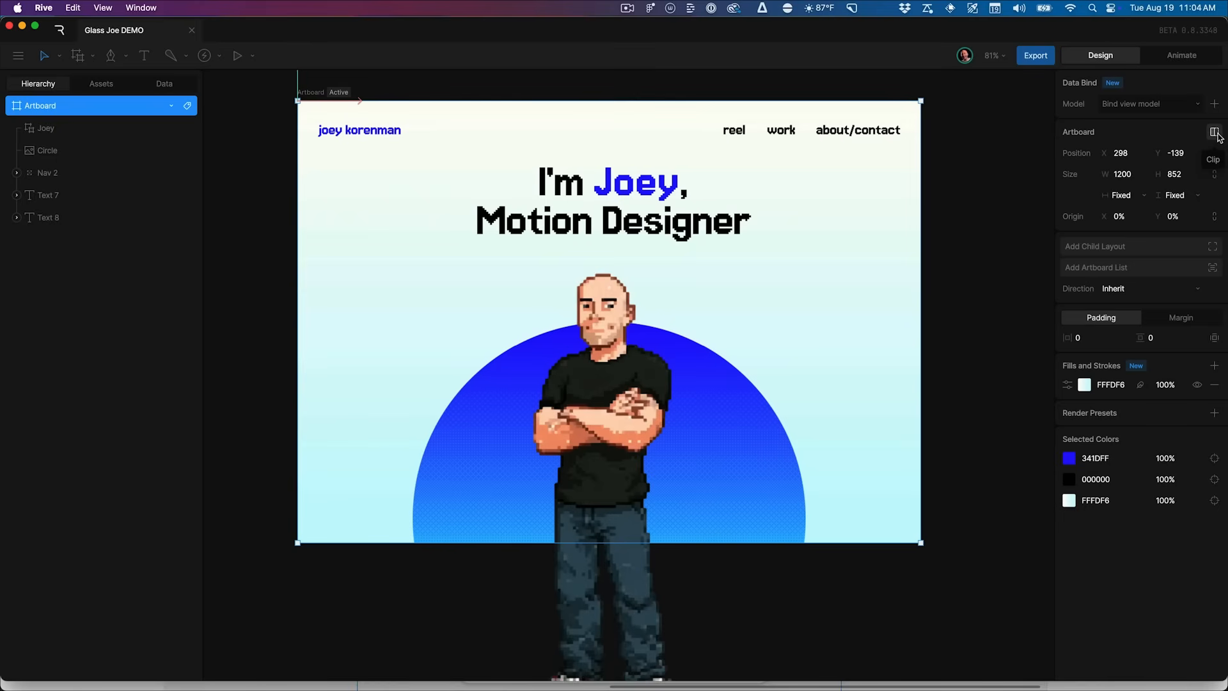
left_click(1218, 137)
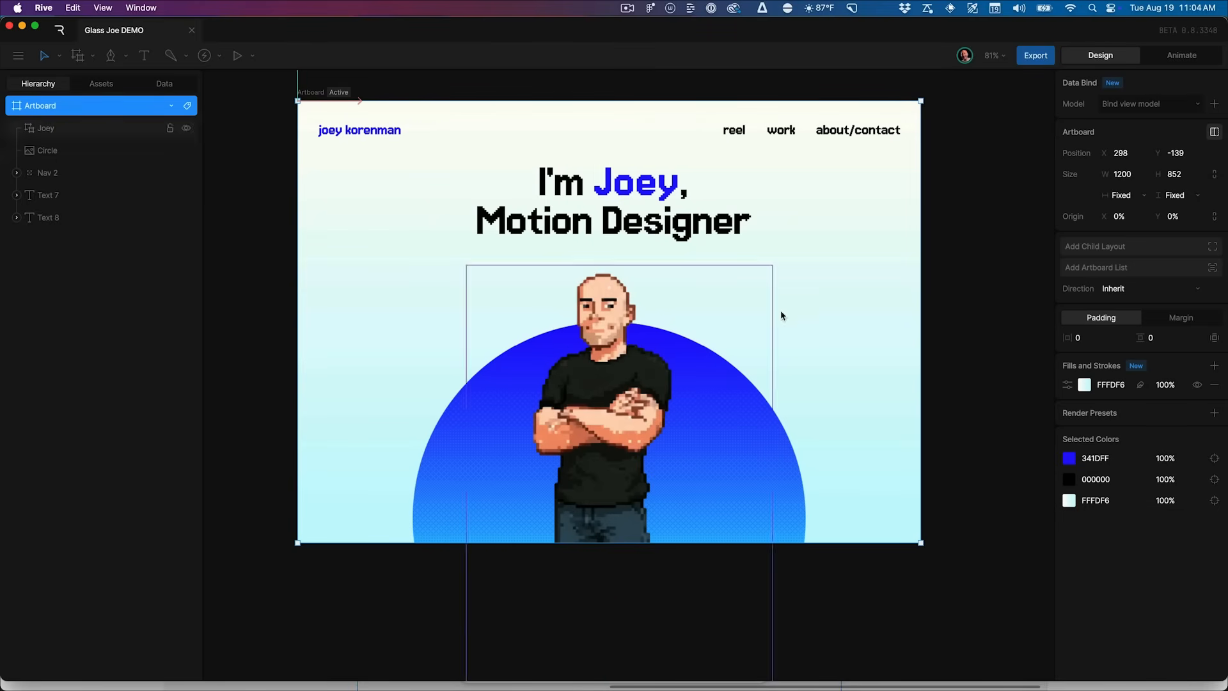
Play the portfolio artboard's state machine in Animate mode to test the nested character's interactions
key("Tab")
key("f")
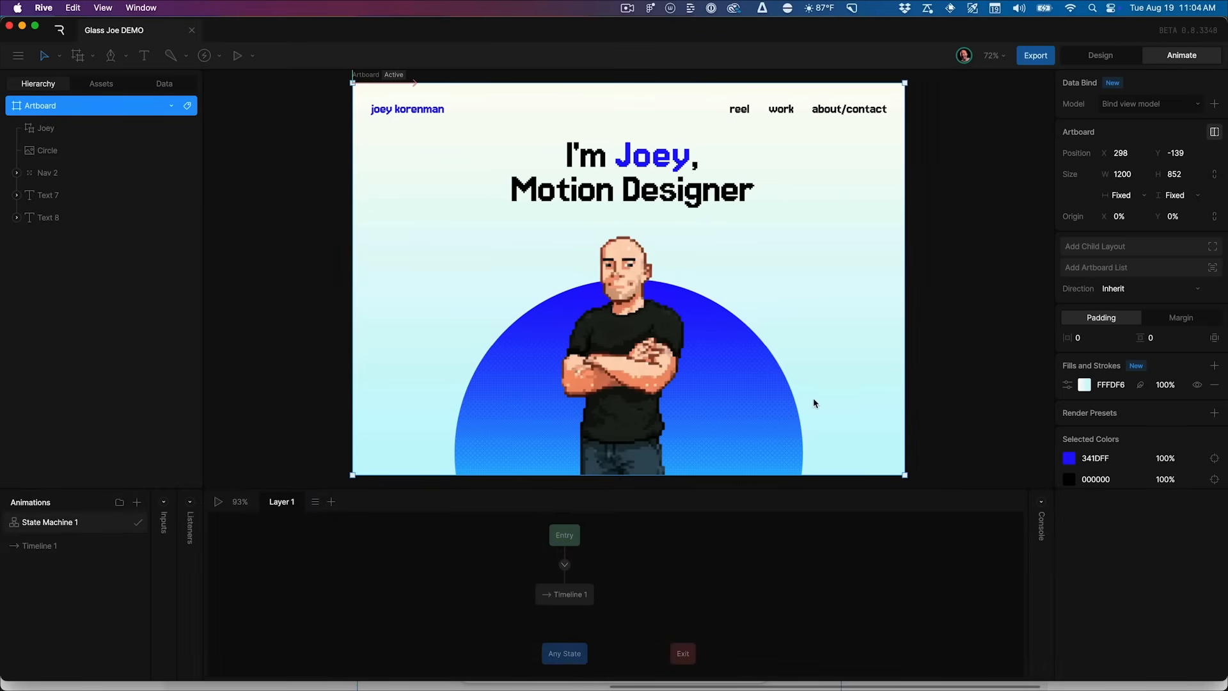
key("space")
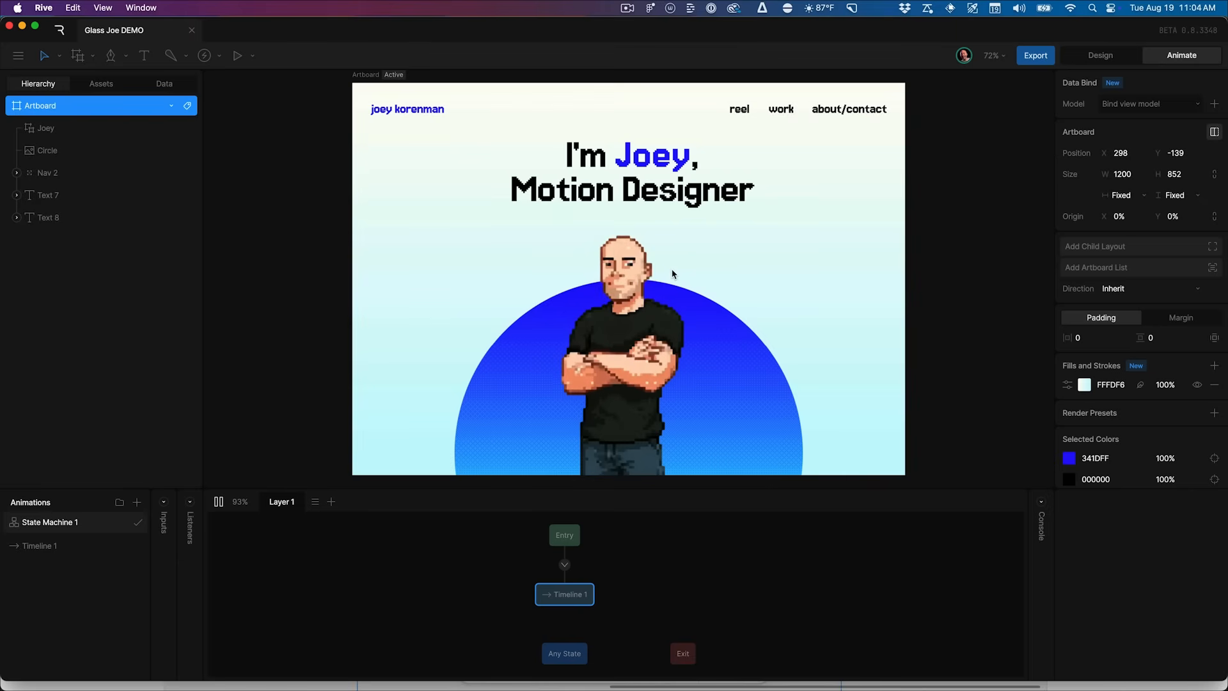
scroll(674, 300, "left", 1)
scroll(642, 388, "left", 3)
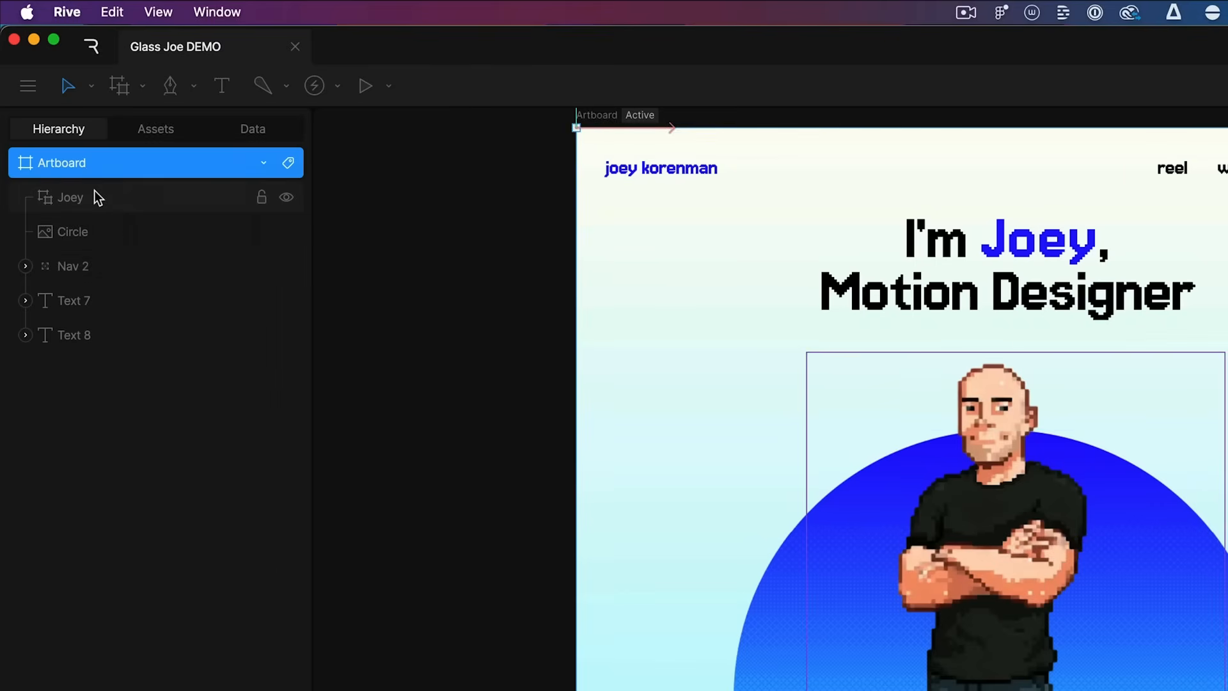
Return to the Joey source artboard and unhide the GutPunch 2 and Face Punch 2 images
right_click(62, 127)
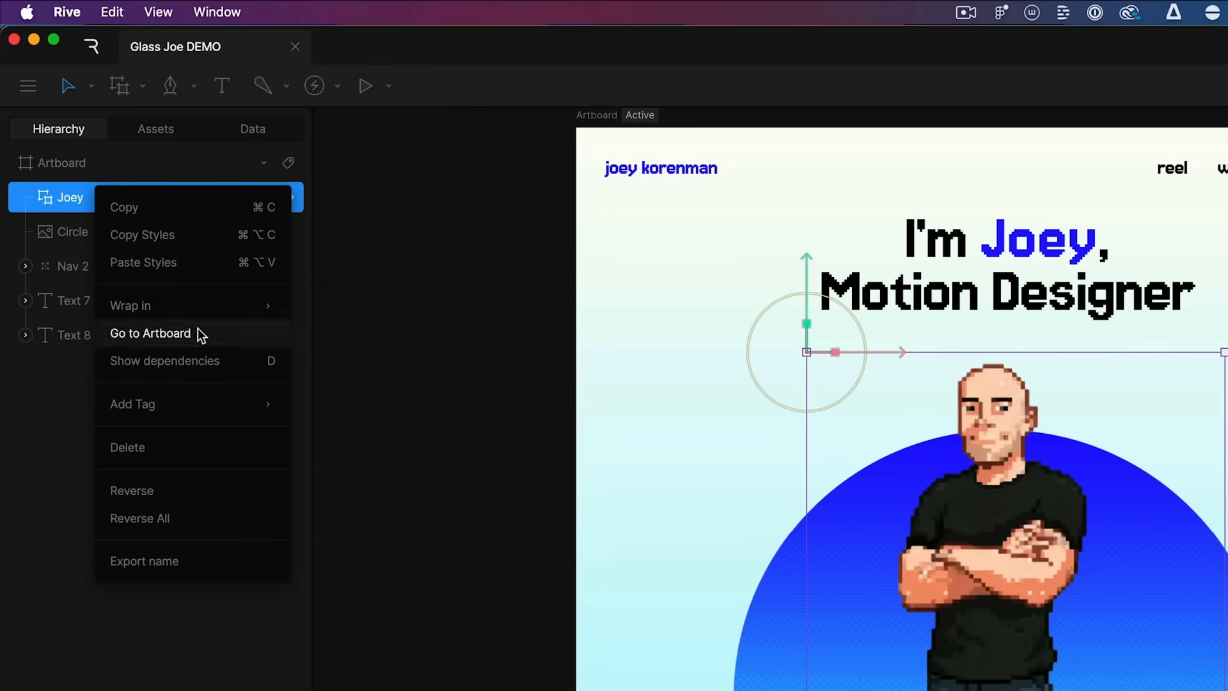
left_click(128, 217)
left_click(286, 338)
left_click(286, 372)
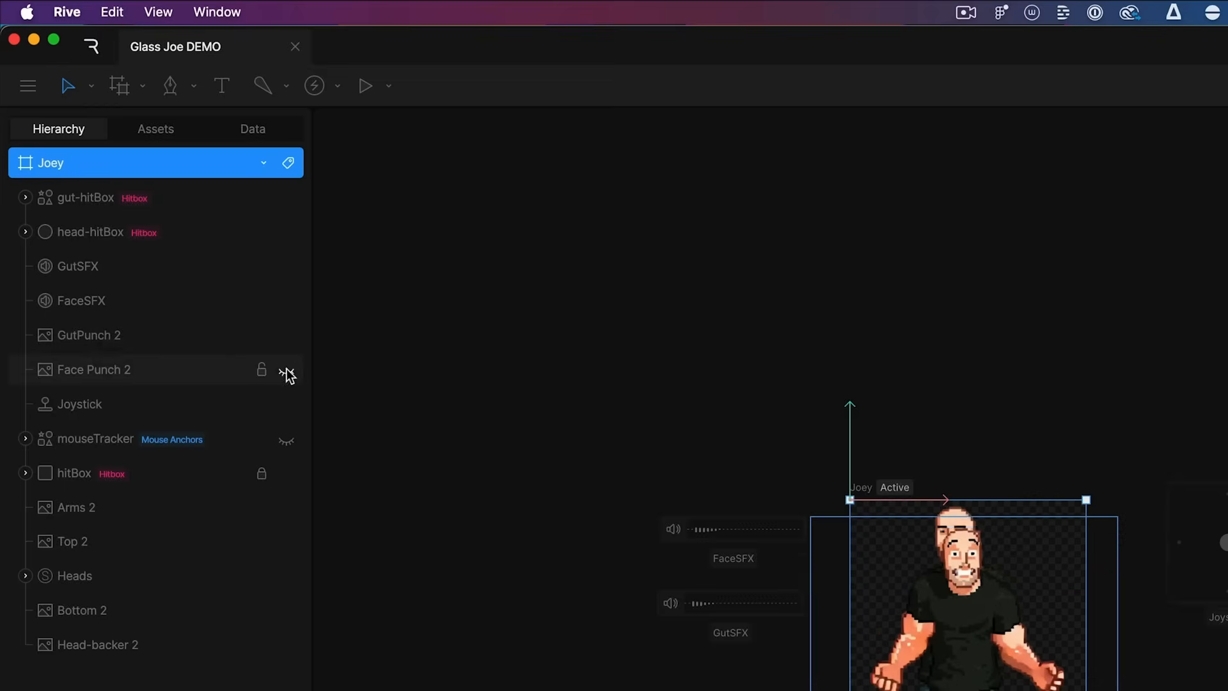
Activate the portfolio artboard and replay its state machine to check the nested character with the punch images unhidden
left_click_drag(524, 84, 502, 444)
left_click_drag(576, 454, 487, 446)
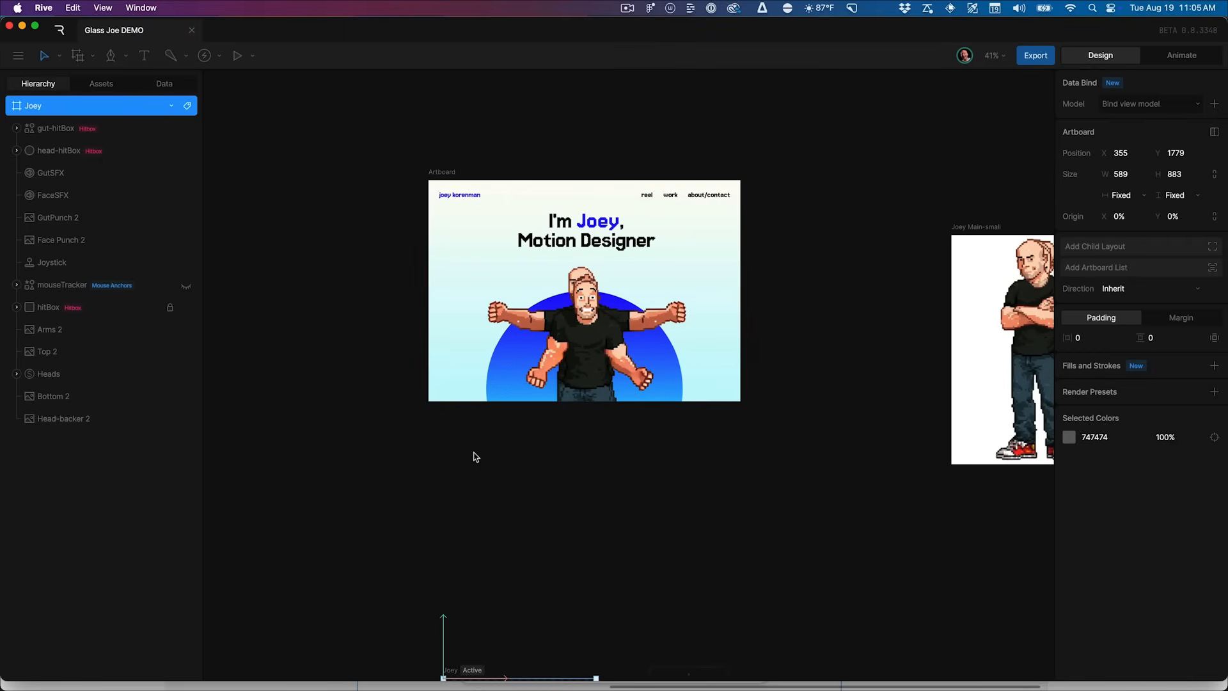
left_click(474, 241)
key("Tab")
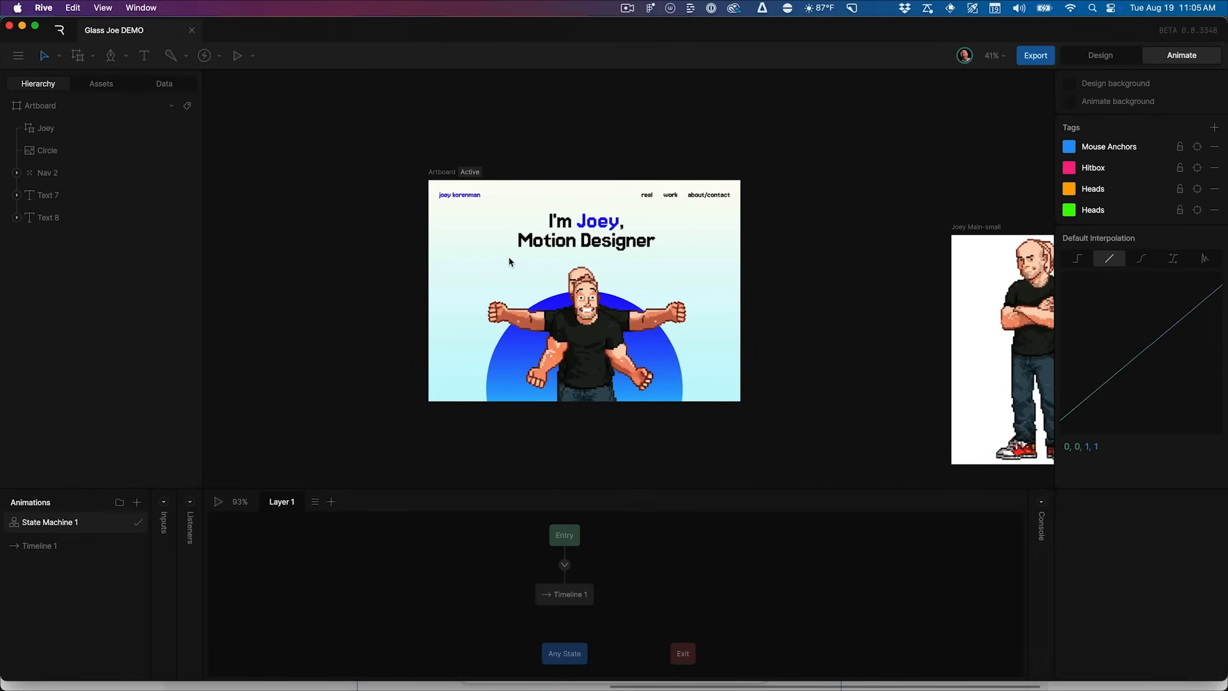
key("space")
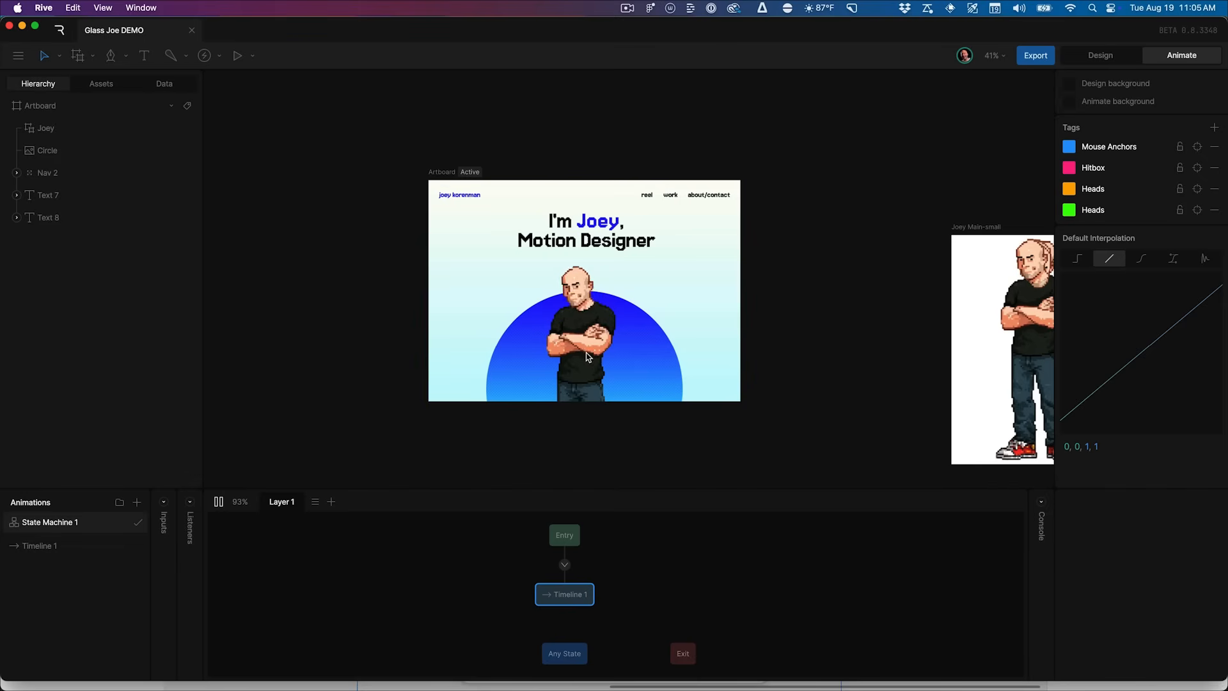
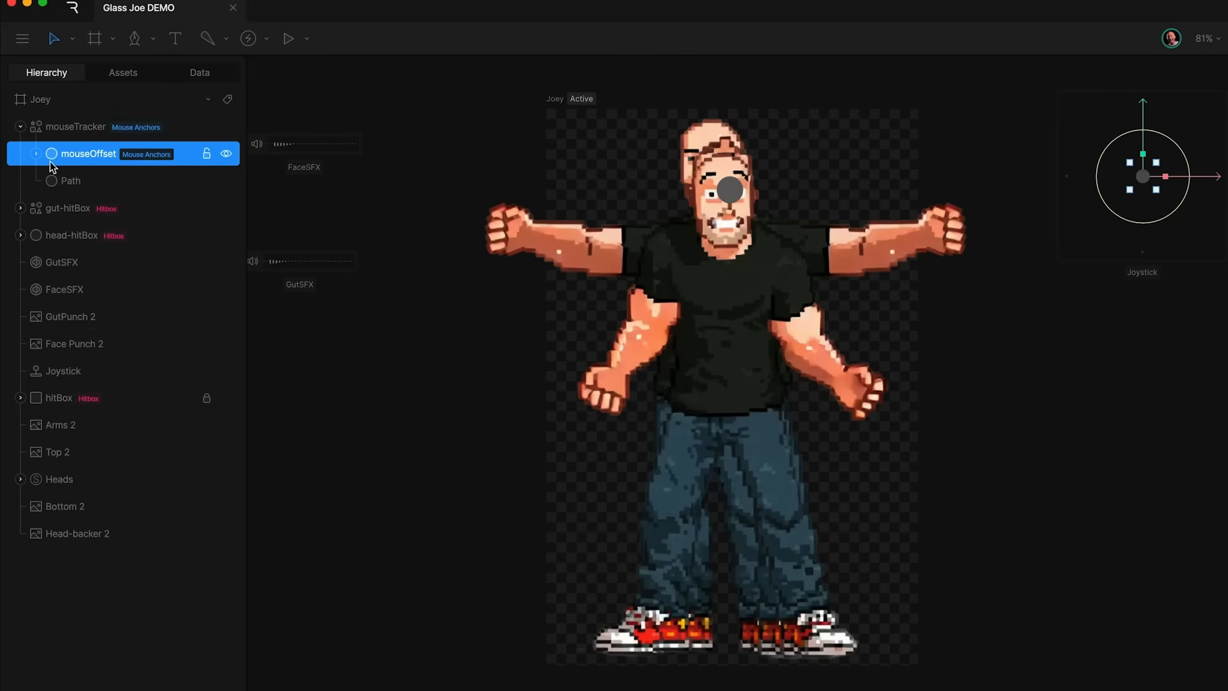
Draw a 32 by 32 ellipse named joystick Center and place it on the joystick's centre at X 945.5, Y 107
left_click(1094, 258)
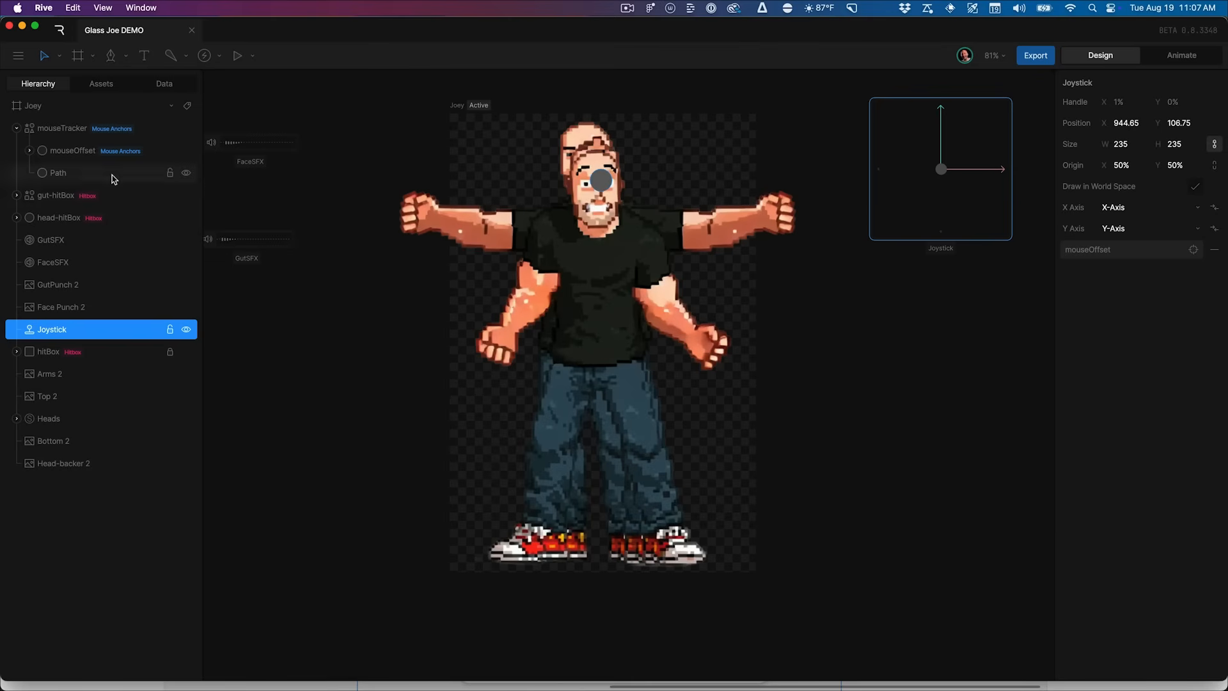
left_click(28, 129)
left_click(126, 57)
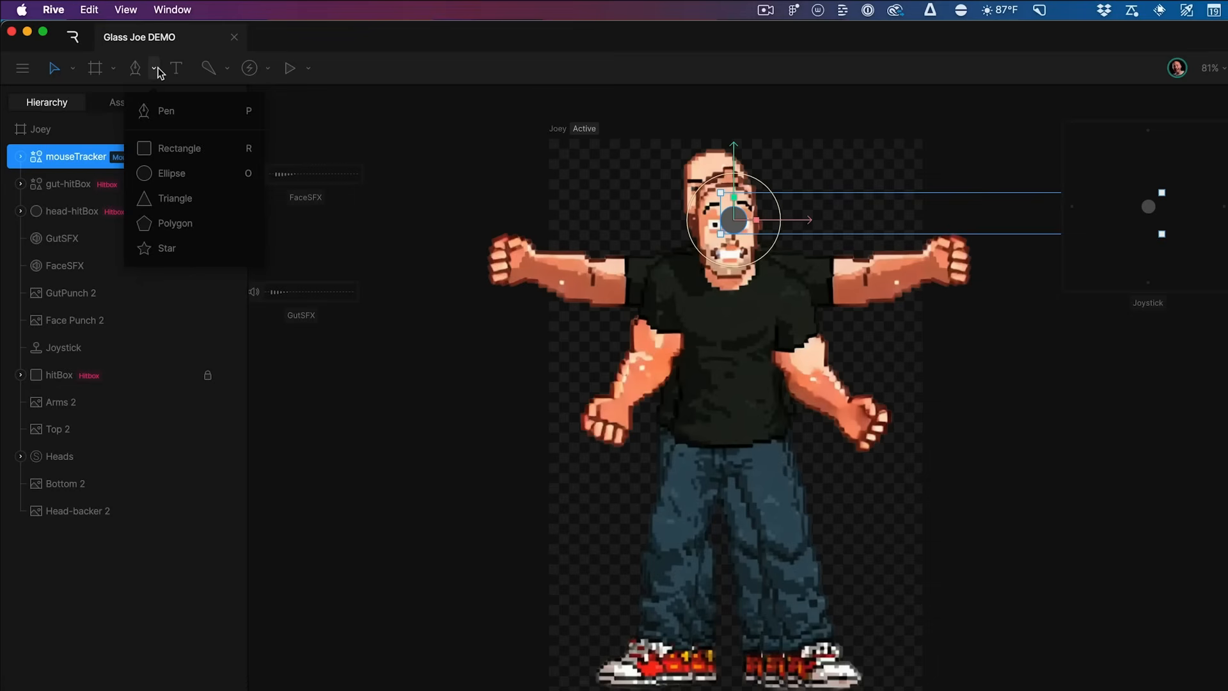
left_click(142, 142)
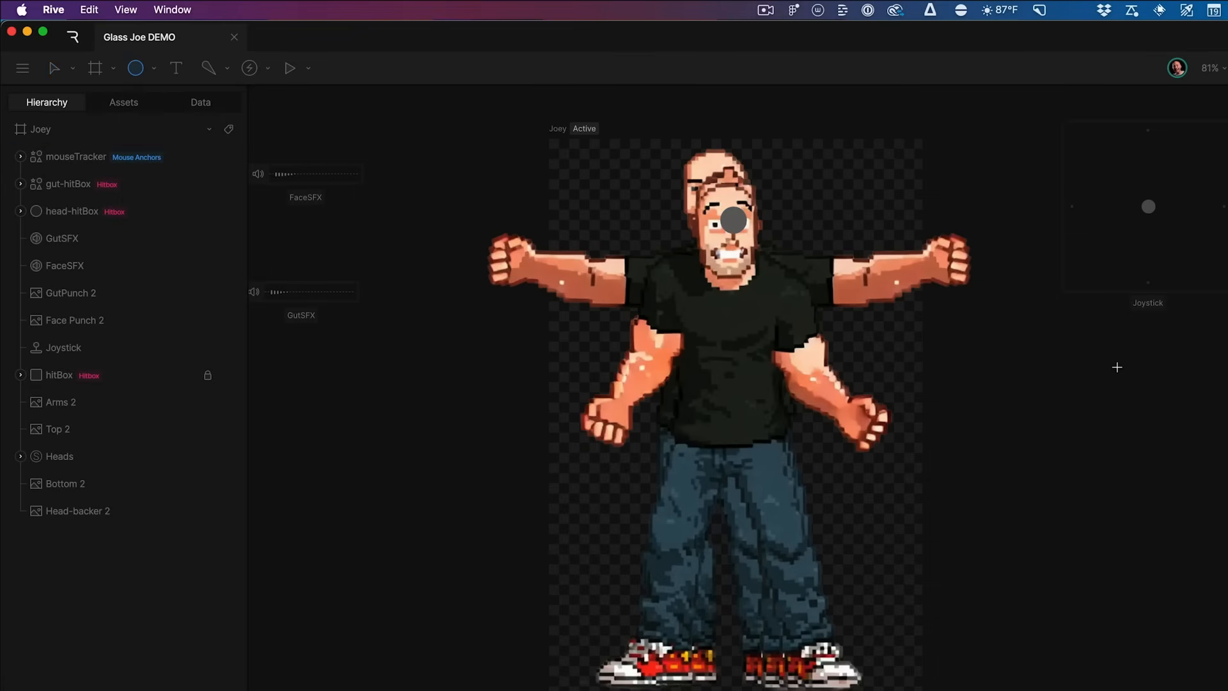
left_click_drag(1114, 363, 1131, 381)
double_click(61, 158)
type("joystick")
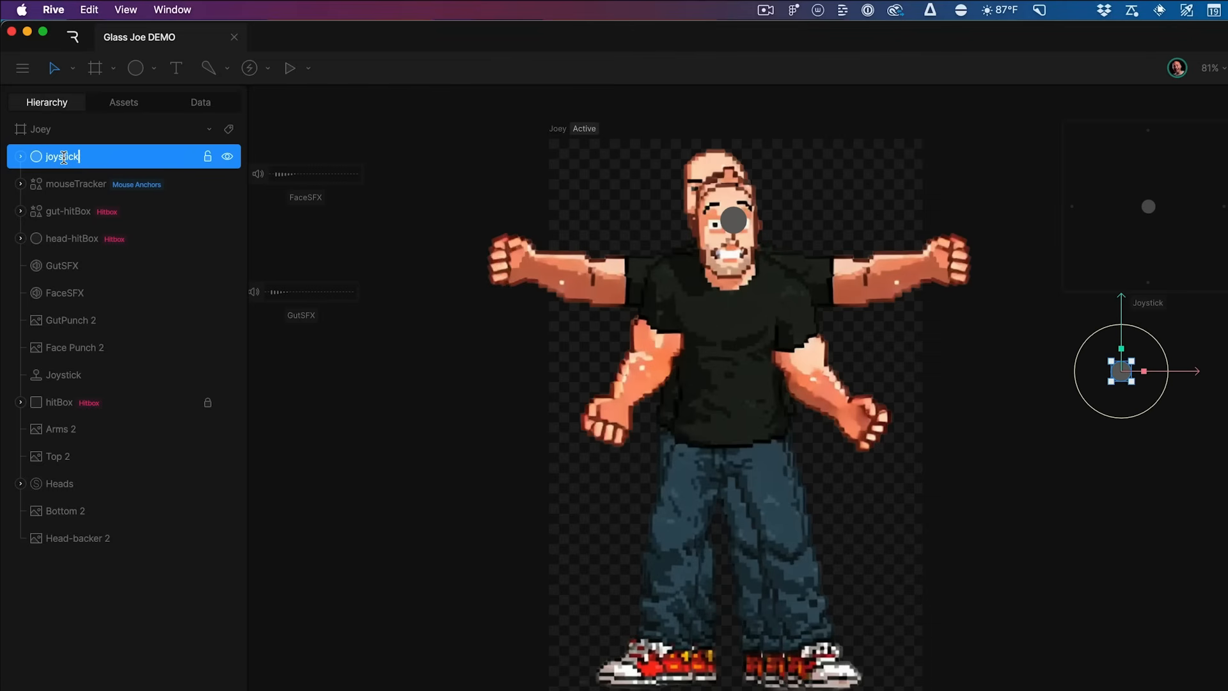
type(" Center")
key("Return")
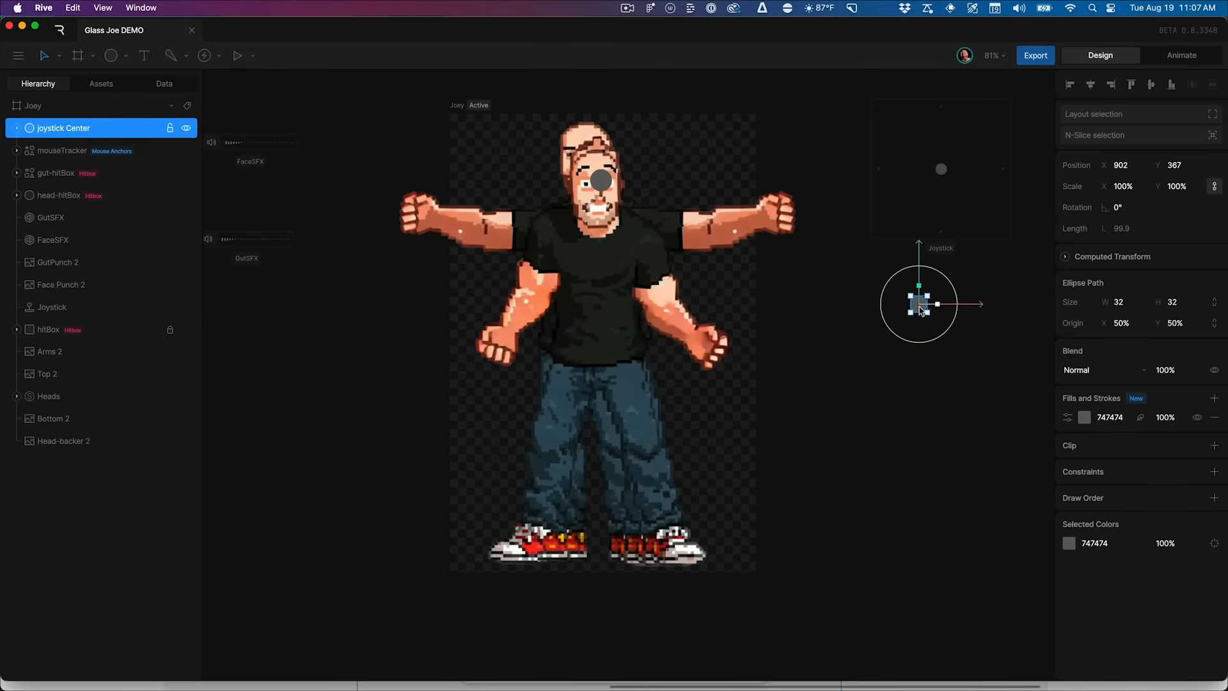
left_click_drag(920, 275, 918, 136)
left_click_drag(973, 169, 995, 169)
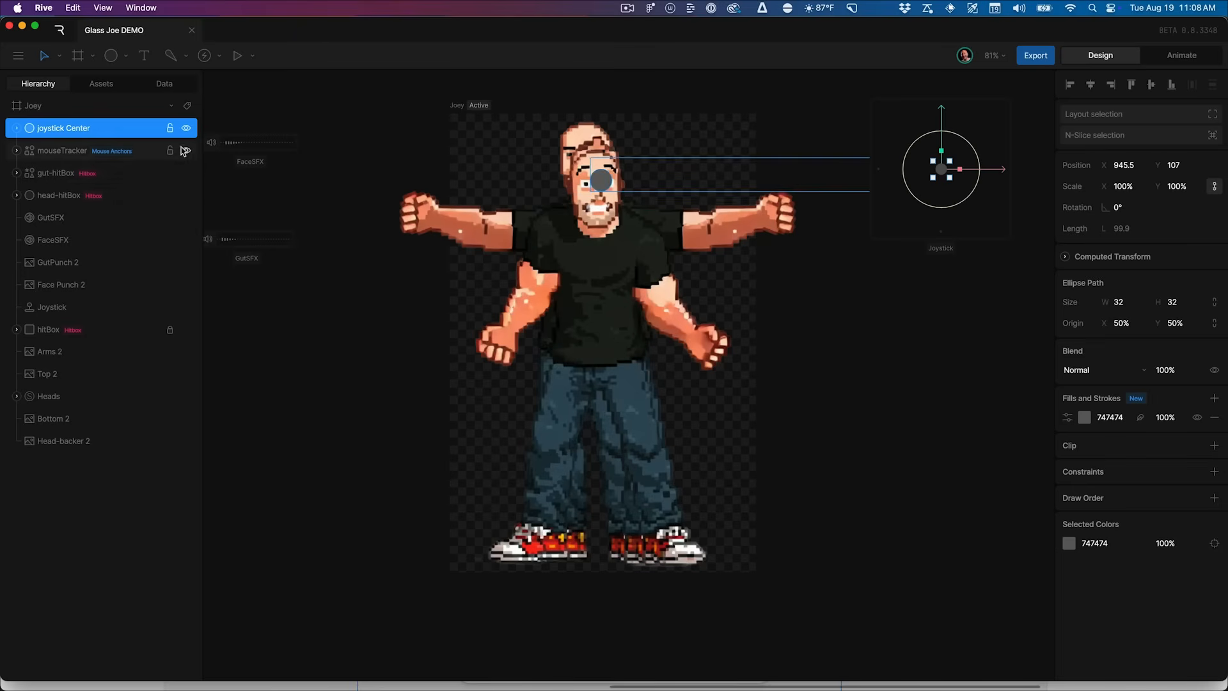
Tag the joystick Center ellipse as Mouse Anchors and lock it
right_click(71, 127)
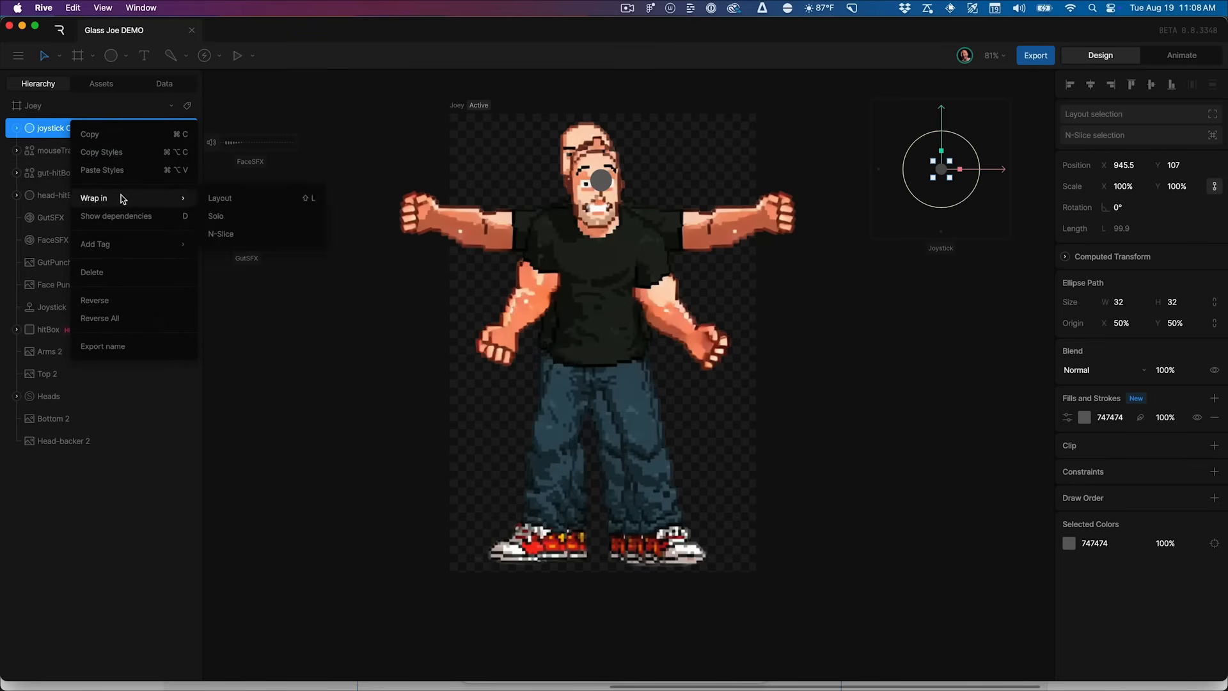
mouse_move(122, 252)
left_click(242, 252)
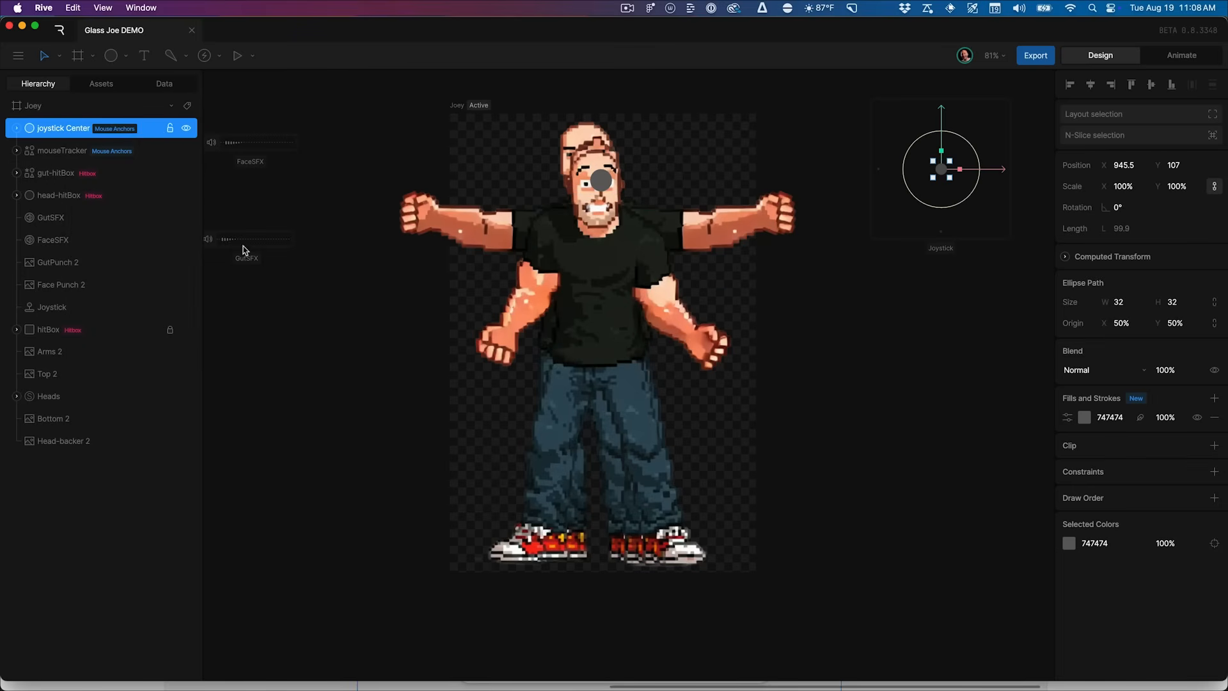
left_click(172, 130)
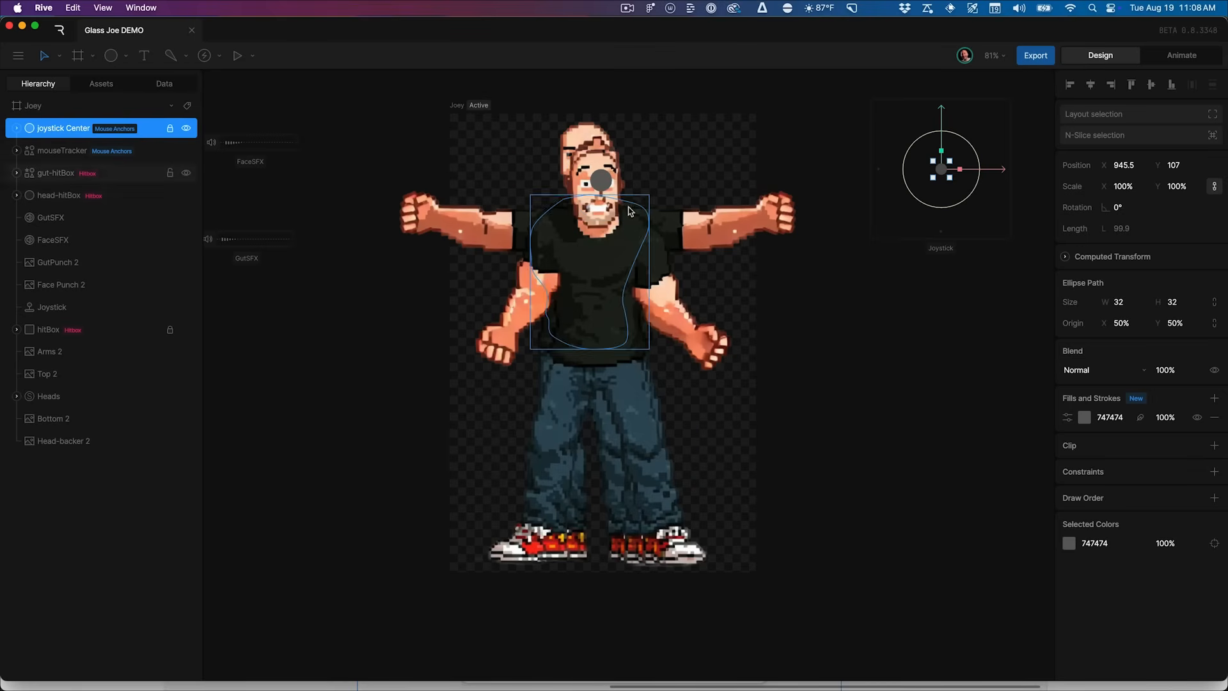
Hide the GutPunch 2 and Face Punch 2 images
left_click(186, 264)
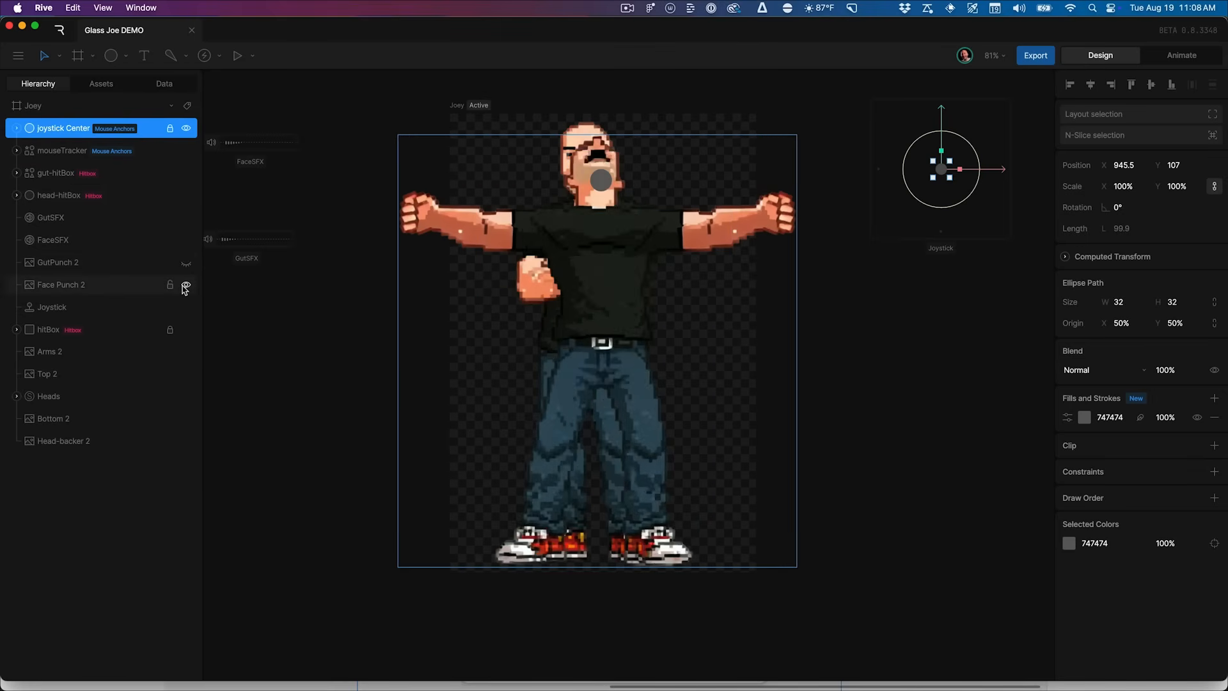
left_click(186, 286)
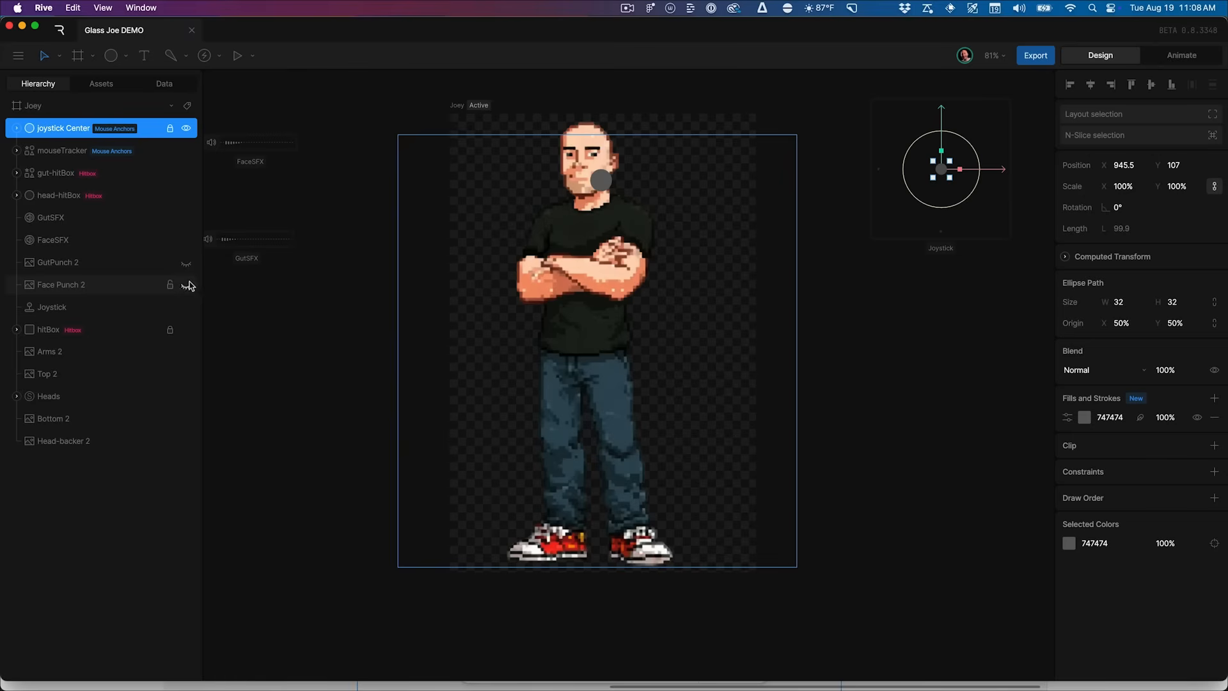
Move mouseOffset out of the mouseTracker group to the artboard's top level, directly above mouseTracker
left_click(16, 150)
left_click(67, 181)
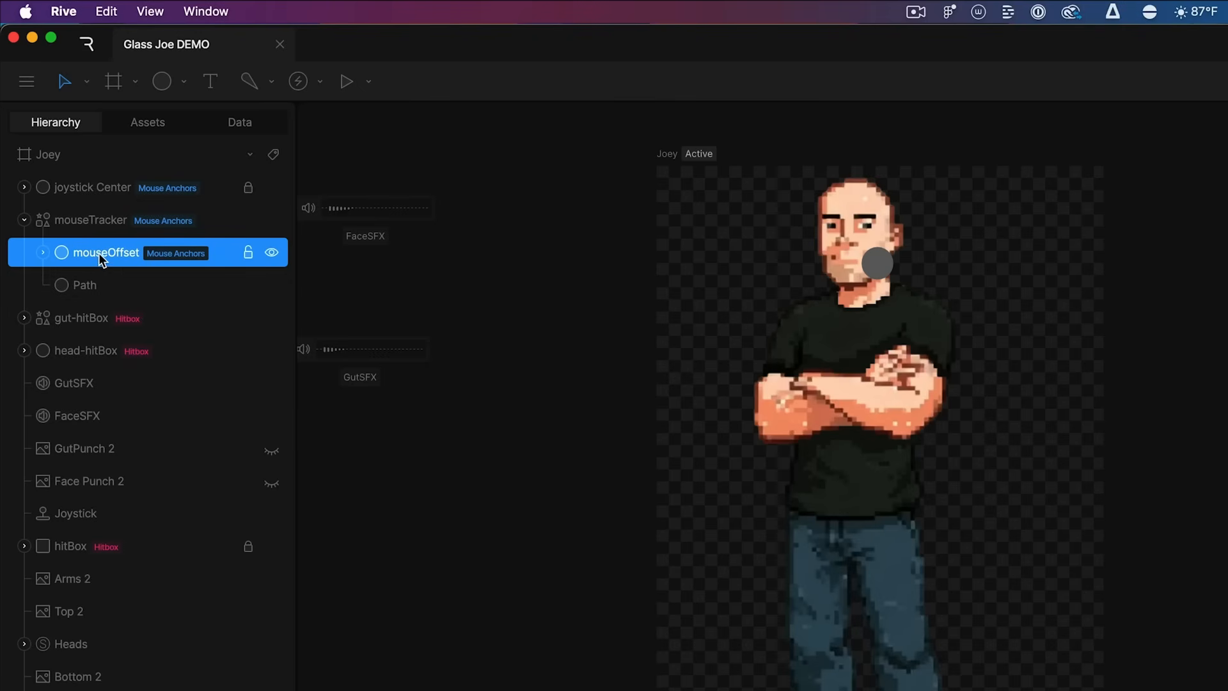
left_click_drag(99, 255, 100, 216)
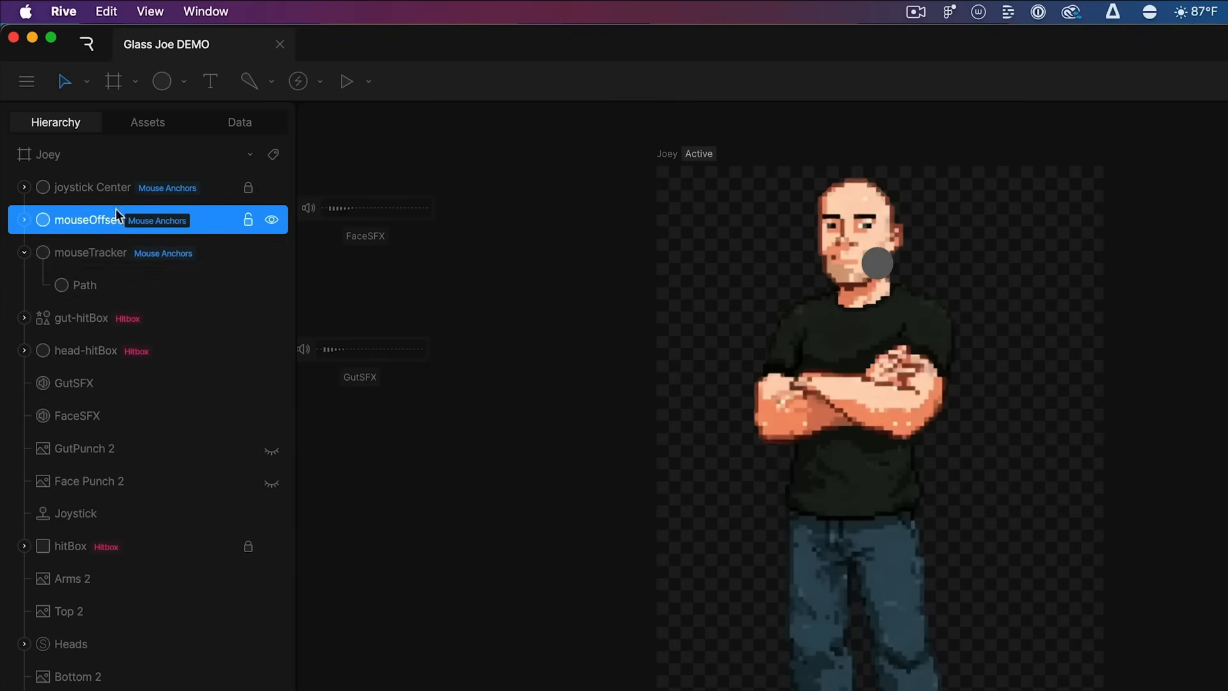
Reposition mouseTracker over the centre of the character's face at X 251.5, Y 96.5
left_click(109, 256)
left_click_drag(966, 266, 931, 269)
left_click_drag(845, 205, 848, 178)
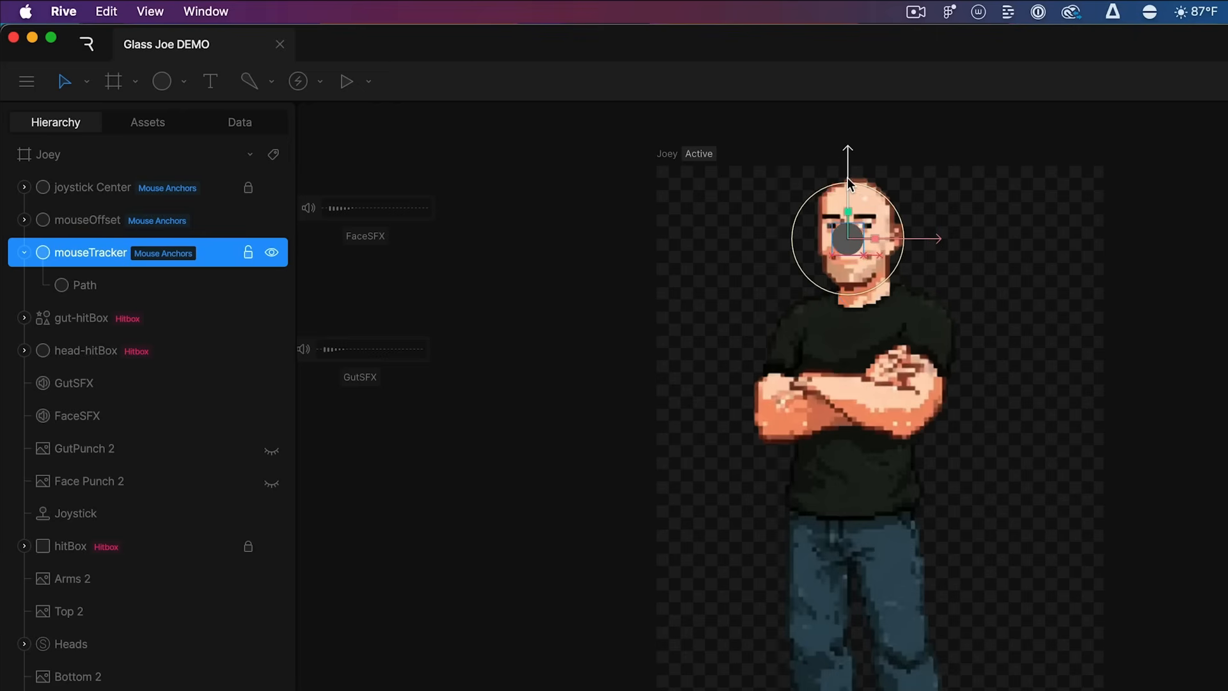
Add a Translation constraint to mouseOffset with Offset enabled and mouseTracker as its target
left_click(97, 222)
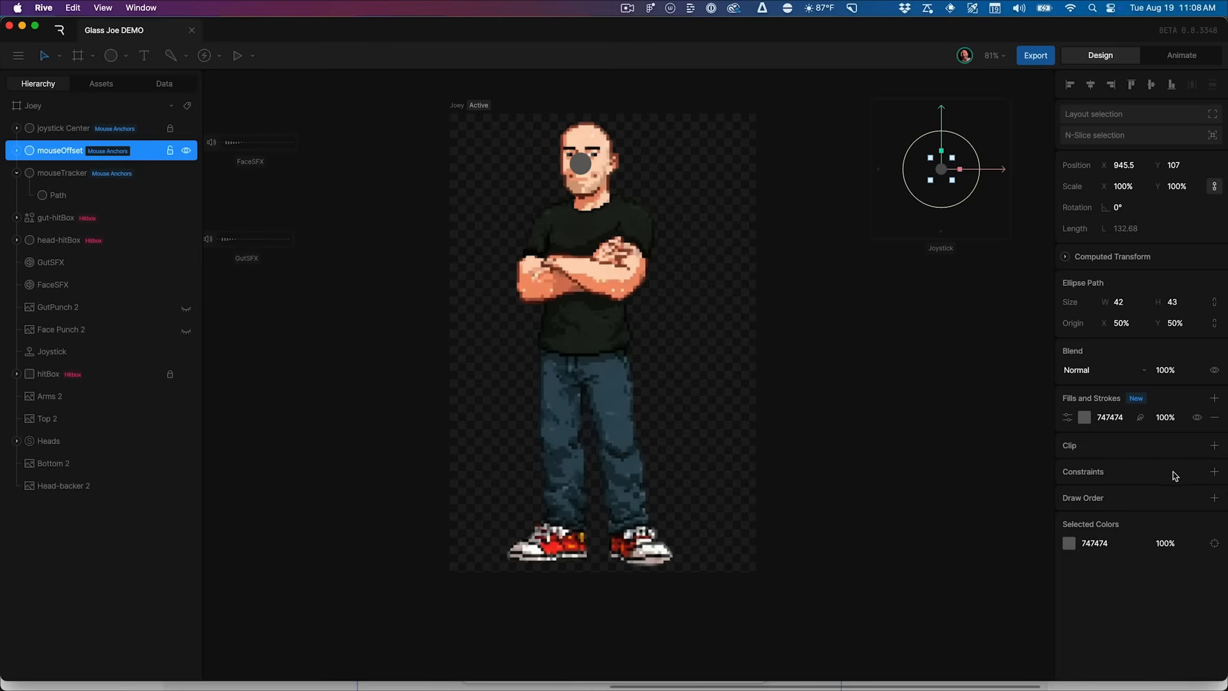
left_click(1214, 472)
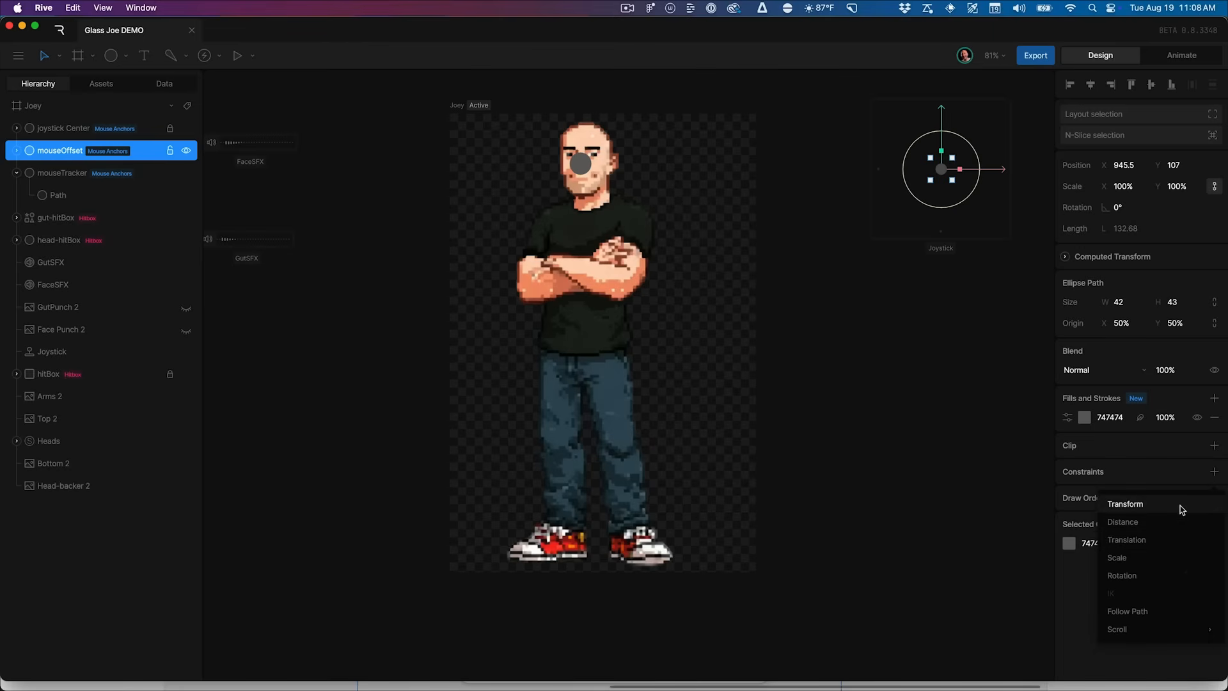
left_click(1155, 546)
left_click(1068, 491)
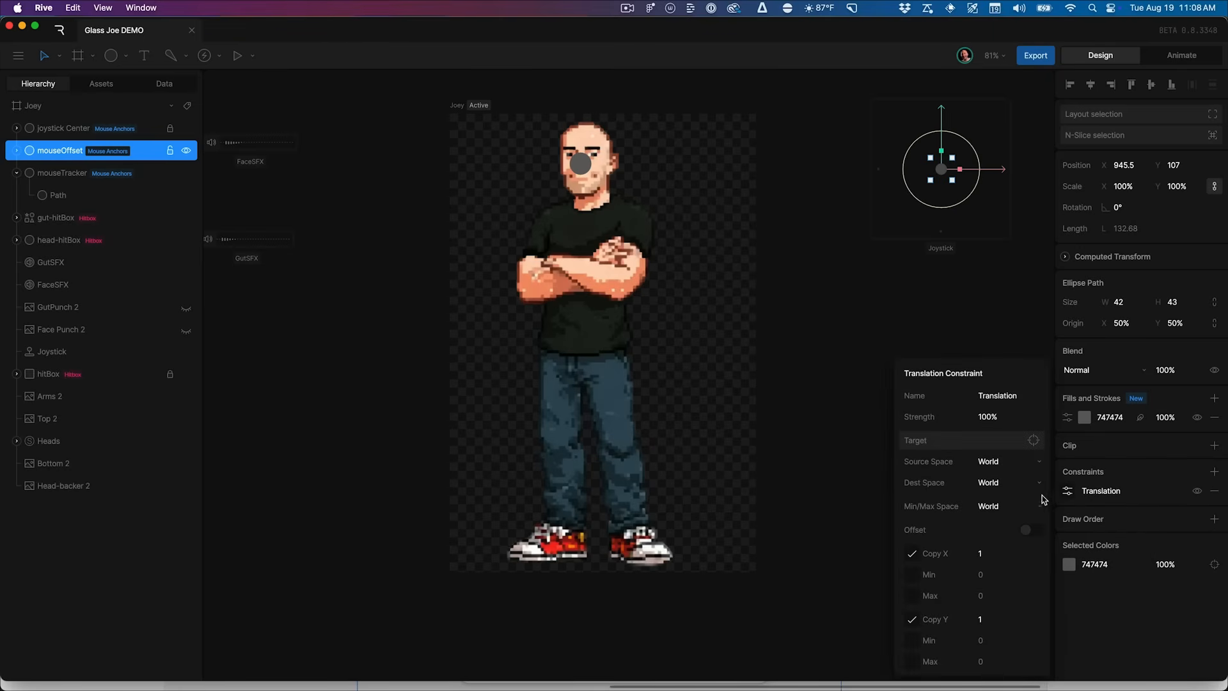
left_click(1027, 532)
left_click(1034, 440)
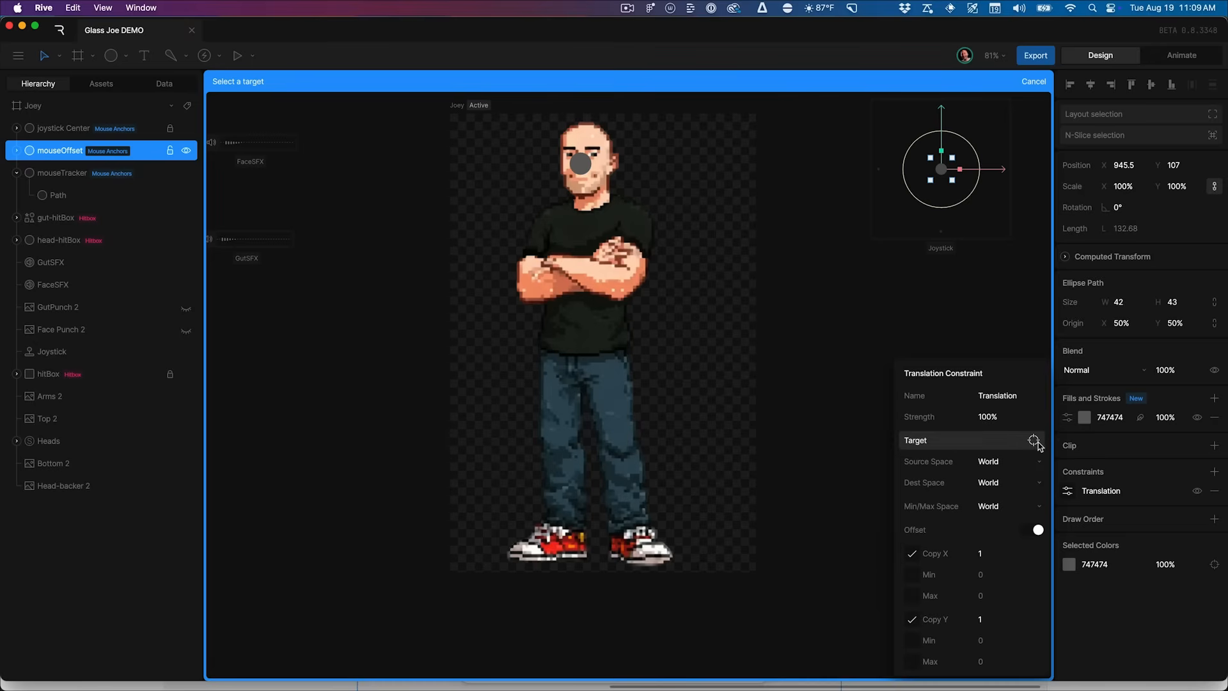
left_click(77, 177)
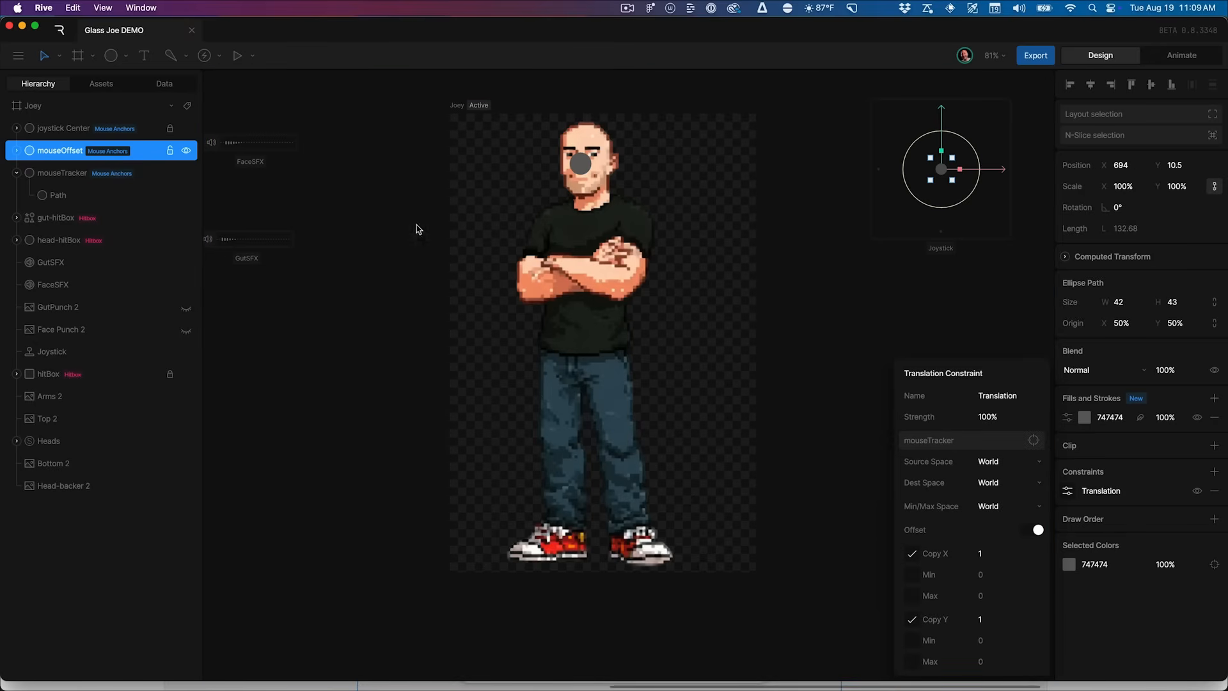
Play the Joey artboard's state machine in Animate mode to test the head's mouse tracking, and stop playback
left_click(12, 177)
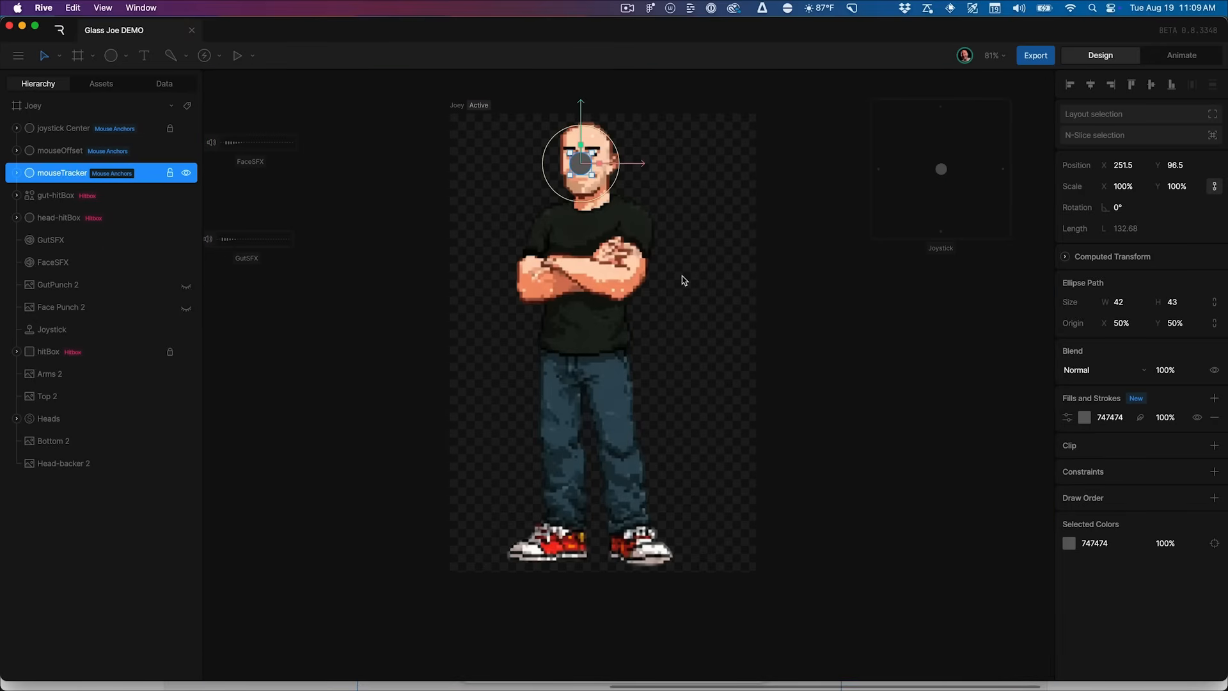
key("Tab")
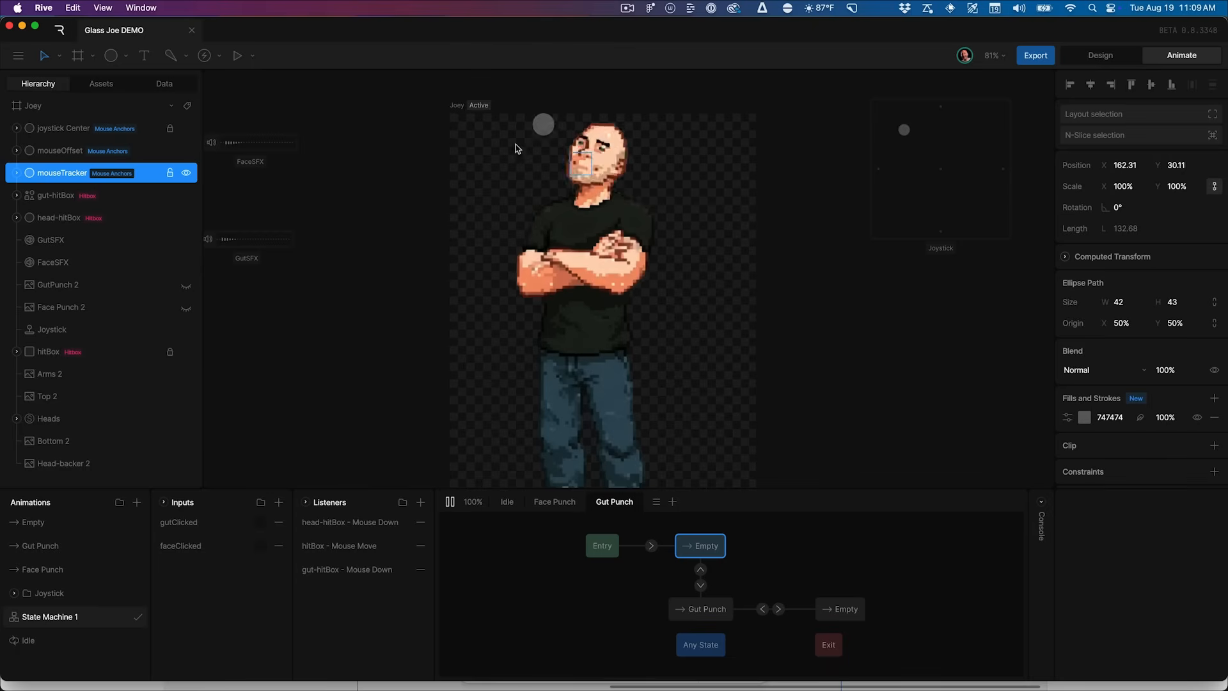
key("space")
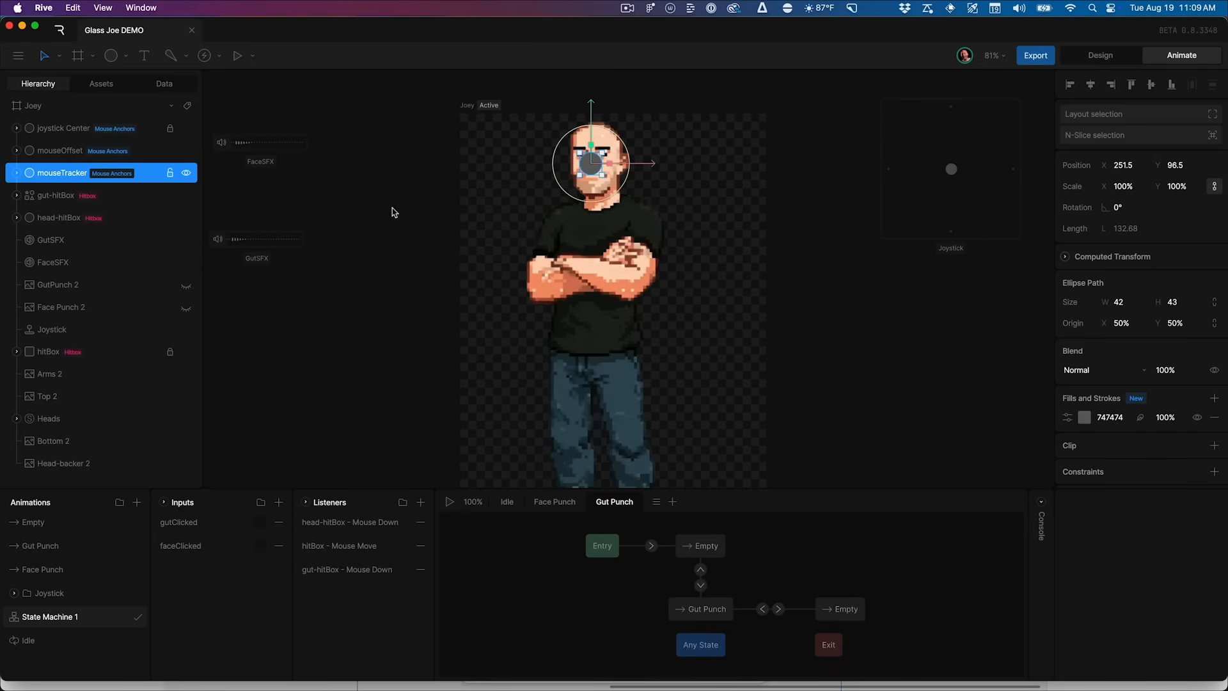
Rename mouseOffset's Translation constraint to Mouse Pos
left_click(57, 153)
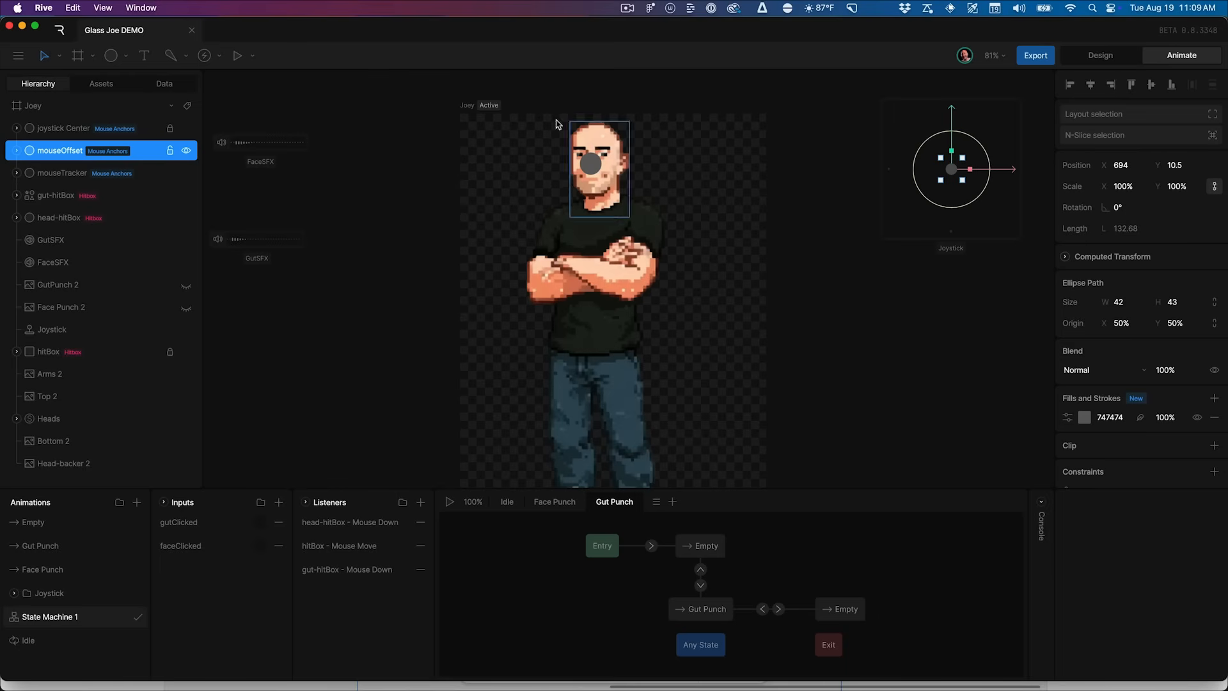
scroll(1145, 435, "down", 3)
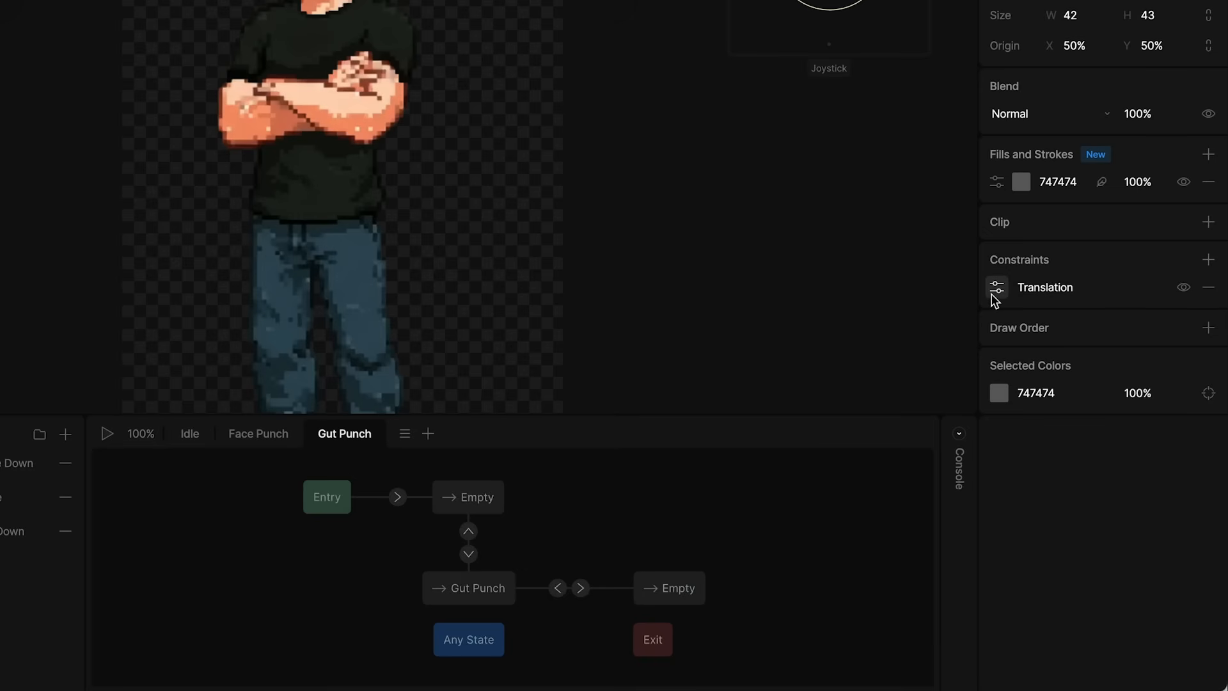
double_click(1058, 292)
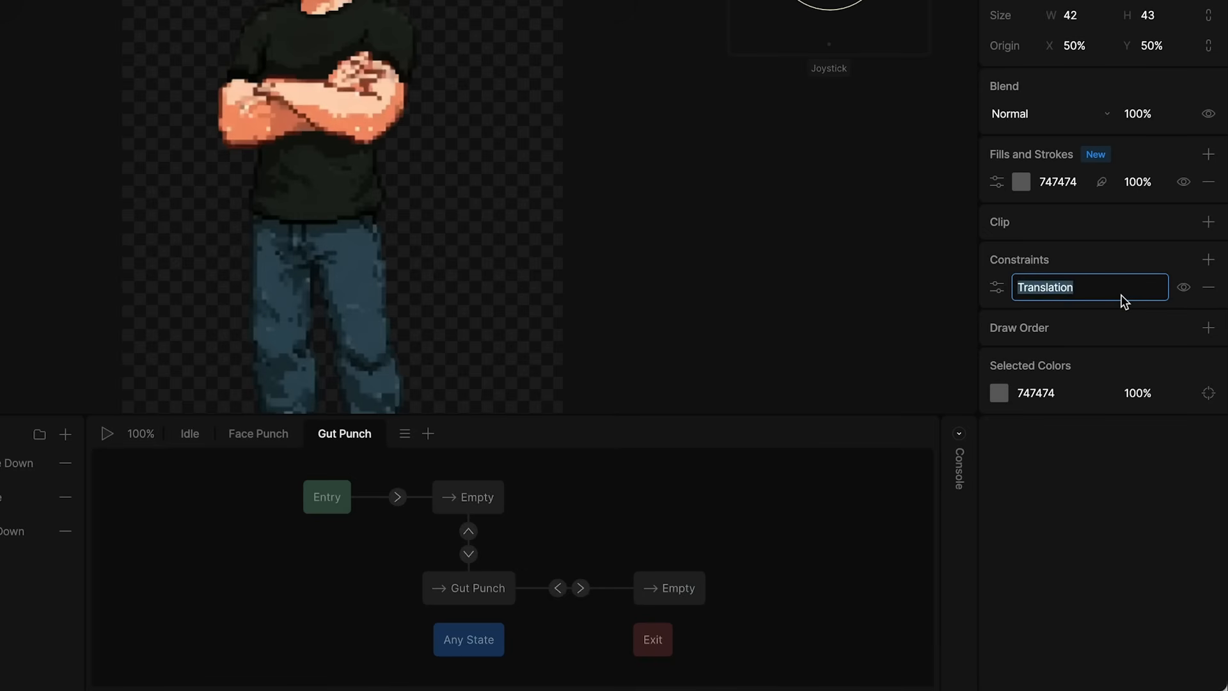
type("Mouse Pos")
key("Return")
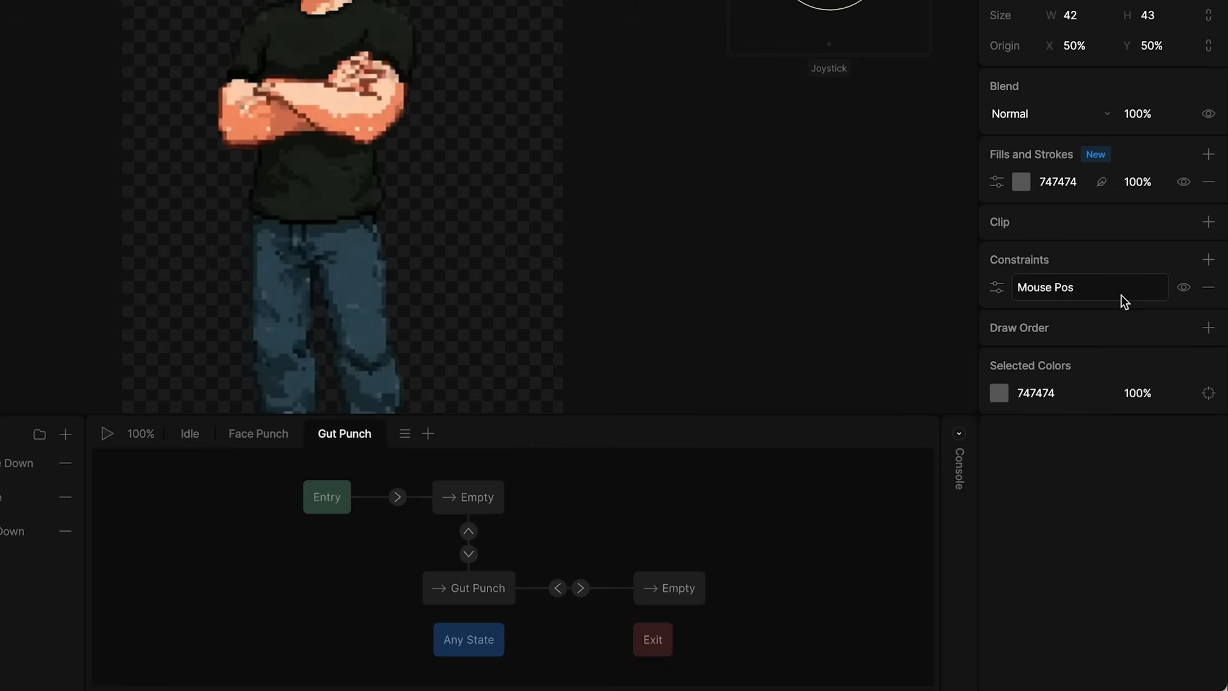
Add a second Translation constraint to mouseOffset and target the joystick Center ellipse
left_click(1208, 259)
left_click(1138, 354)
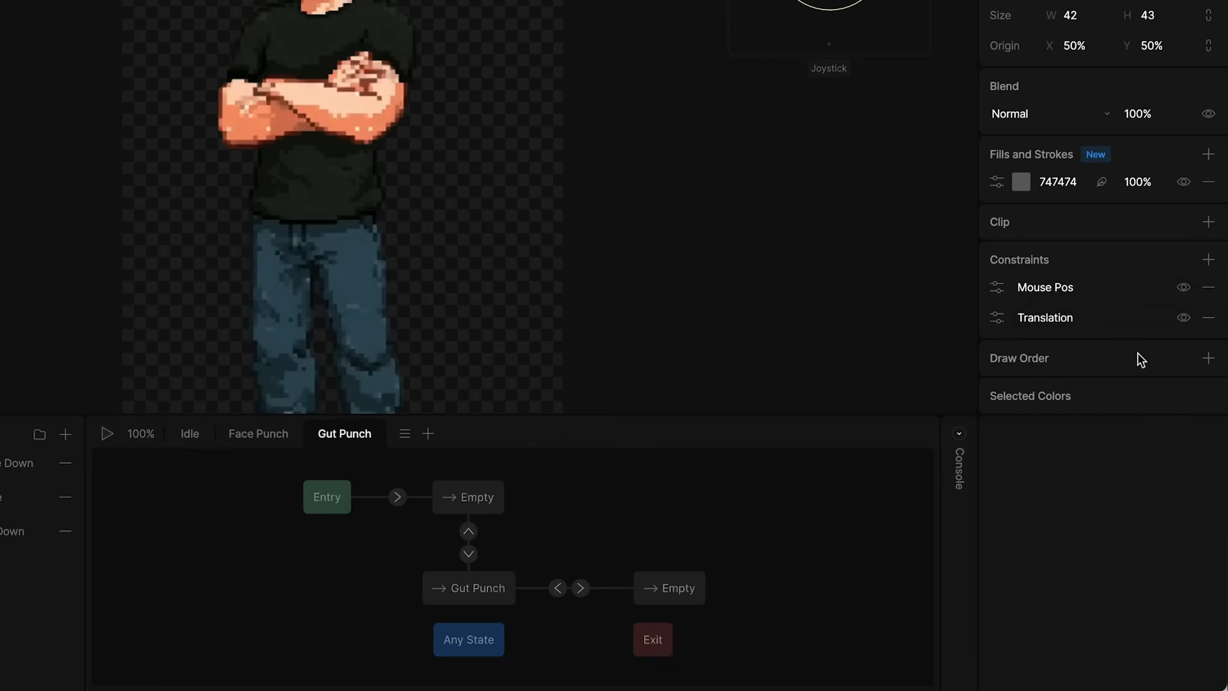
left_click(996, 320)
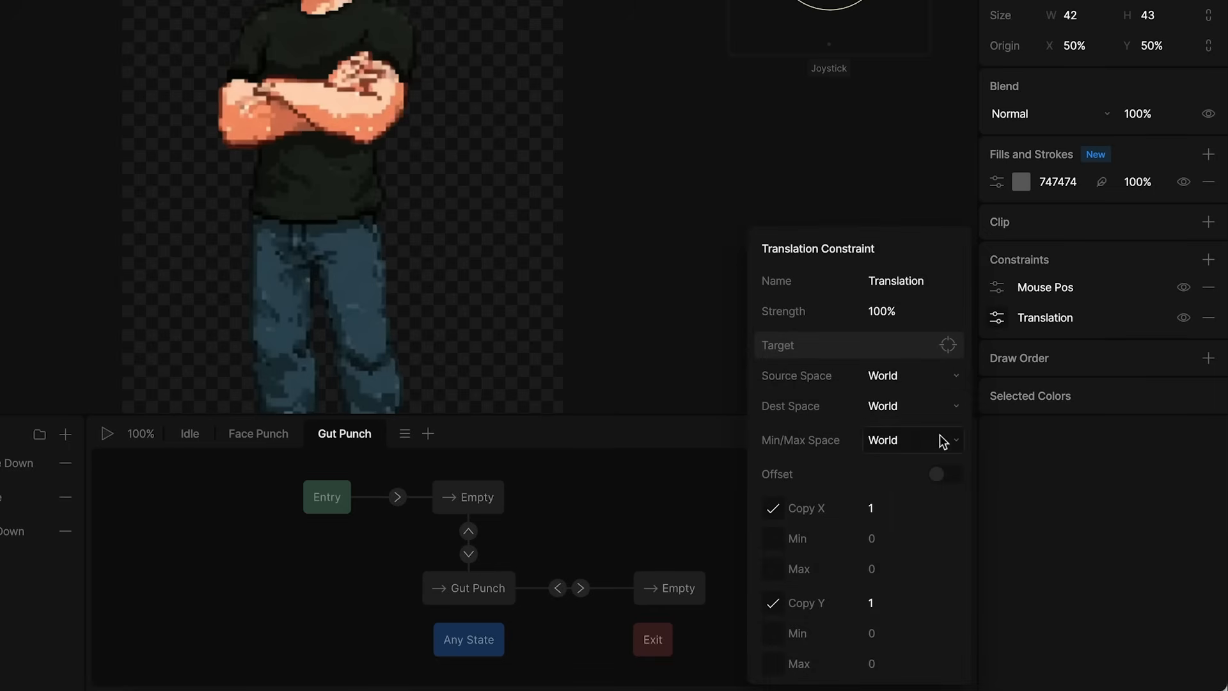
left_click(949, 345)
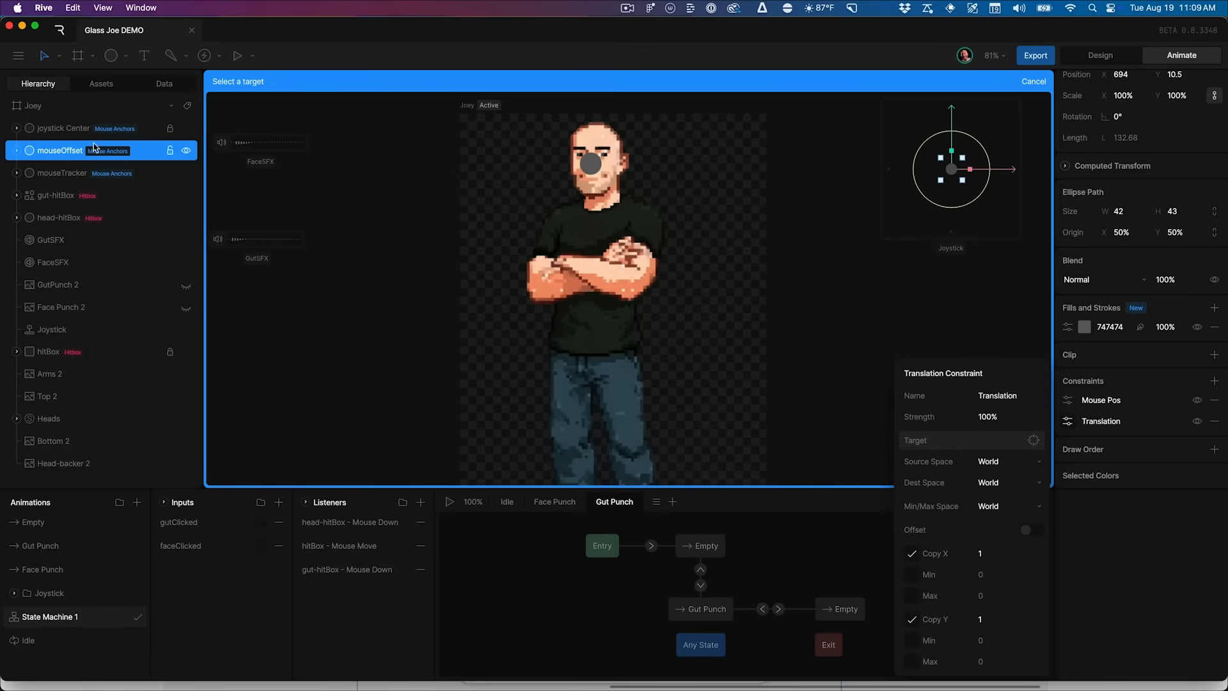
left_click(68, 128)
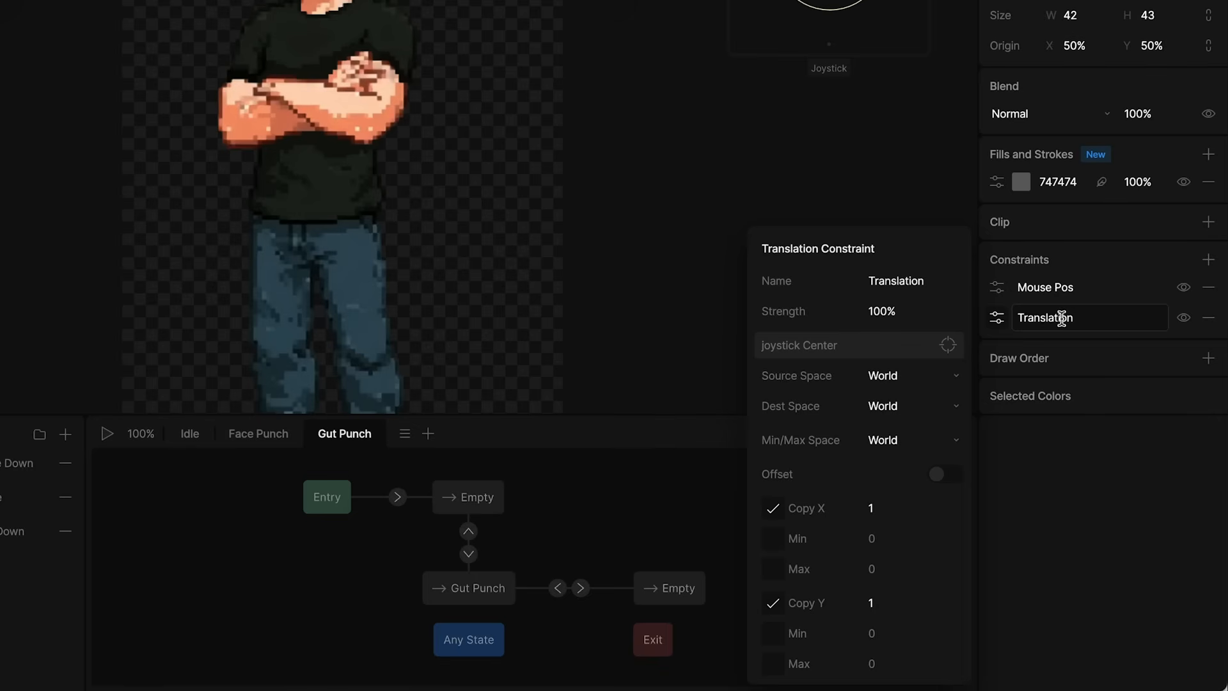
Rename mouseOffset's second Translation constraint to Joystick Center and close its settings
double_click(1112, 421)
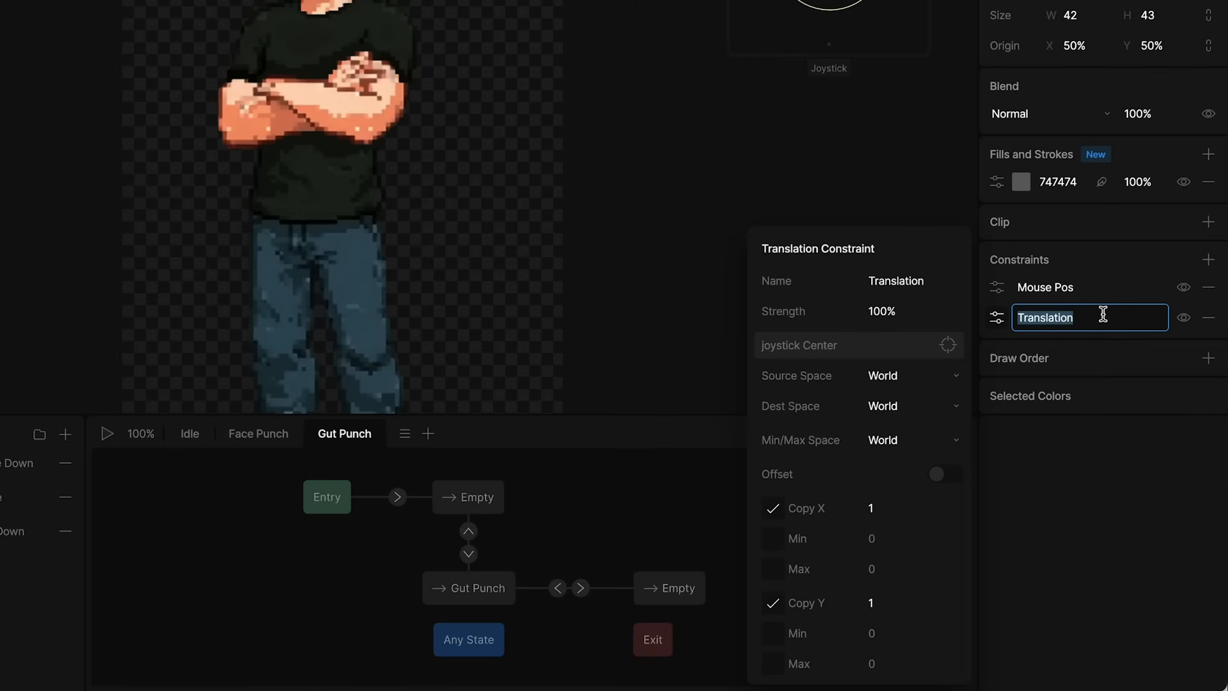
type("Joye")
key("BackSpace")
type("stick Center")
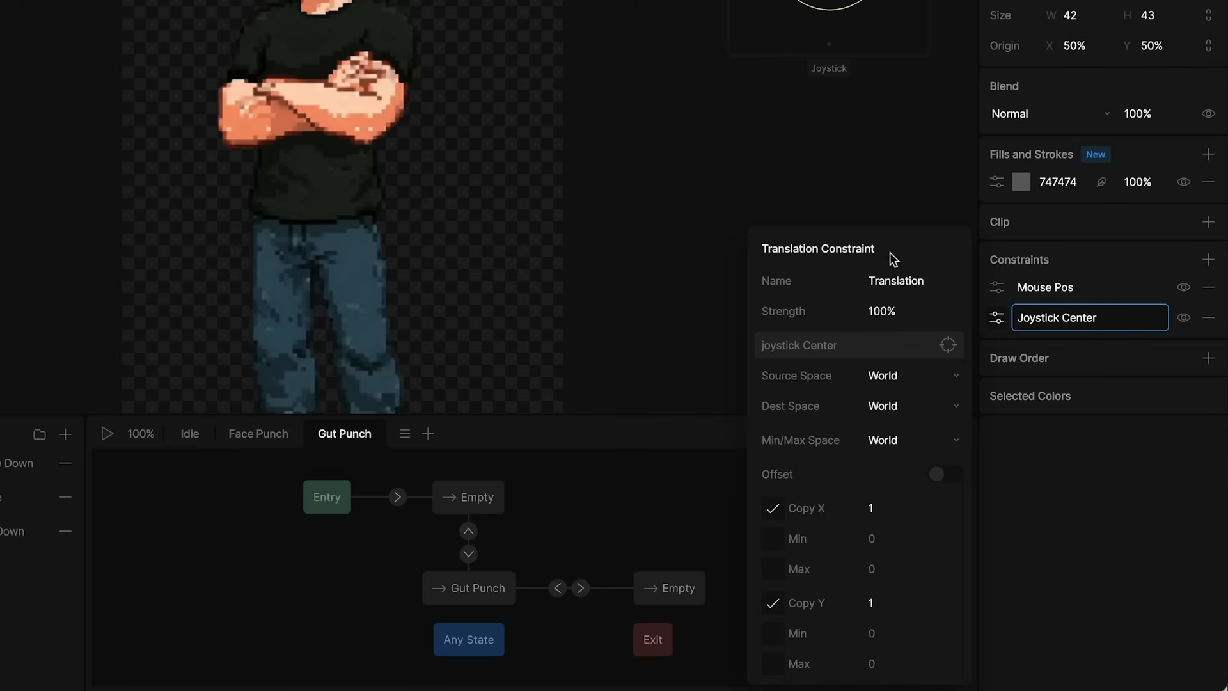
left_click(1173, 488)
left_click(718, 329)
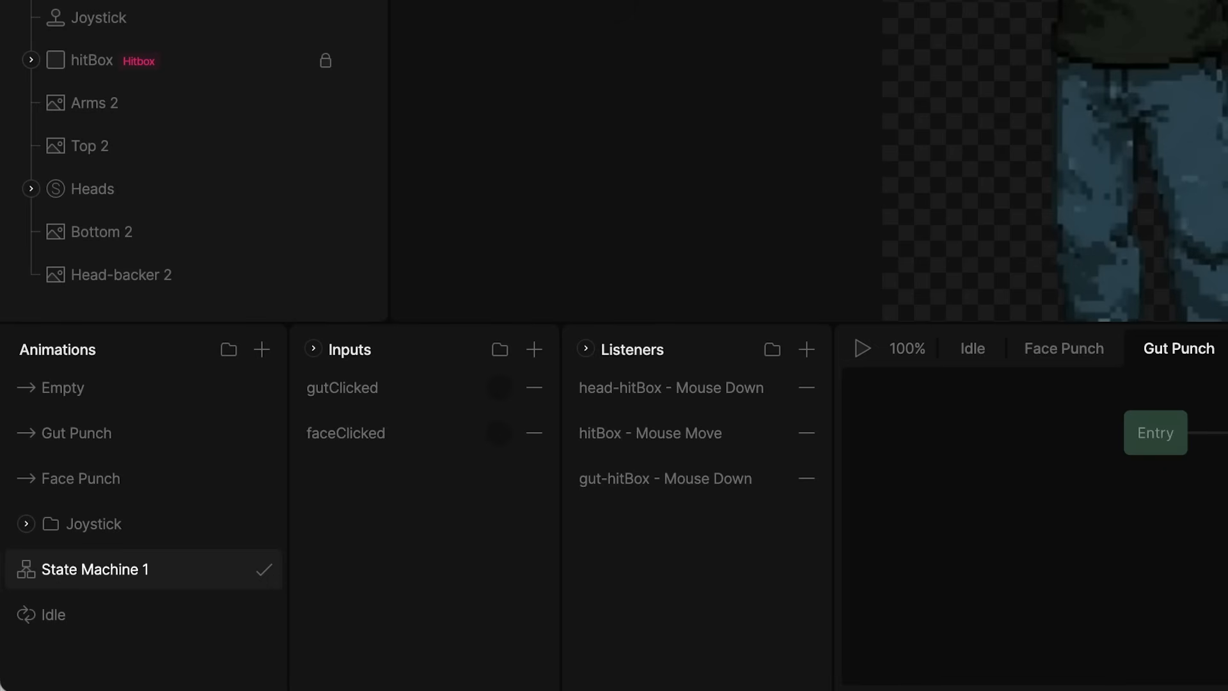
Create an animations folder named Joystick Activation
left_click(229, 350)
double_click(74, 388)
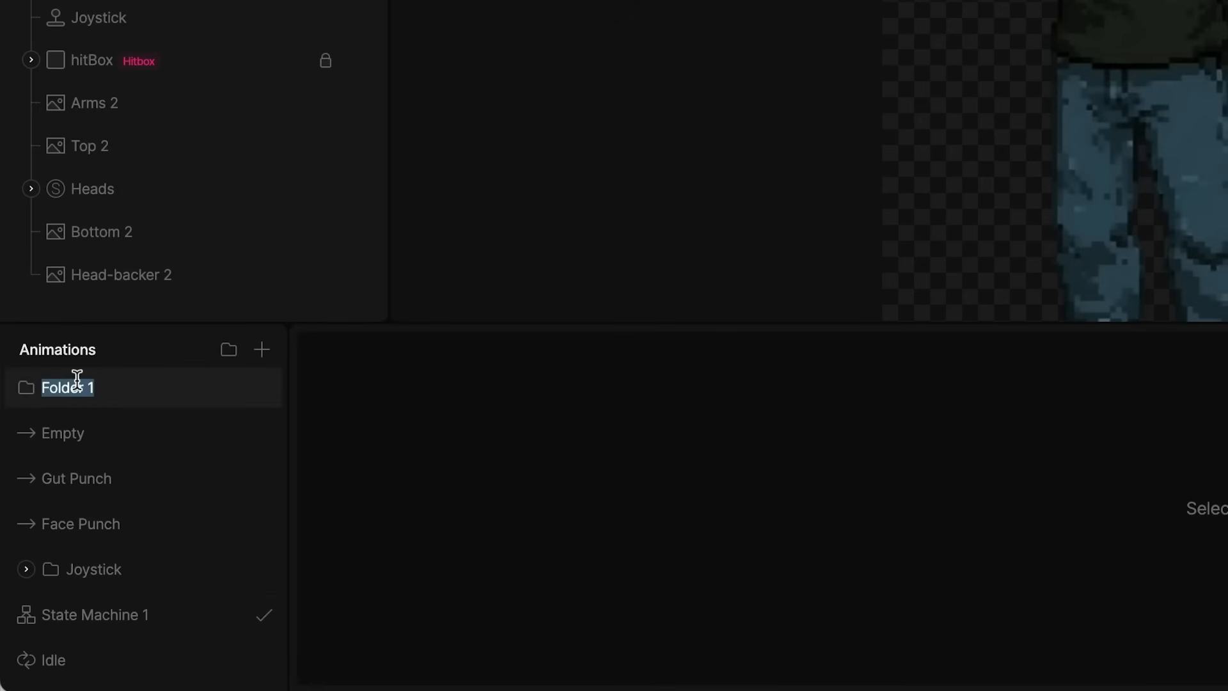
type("Joystick Activation")
key("Return")
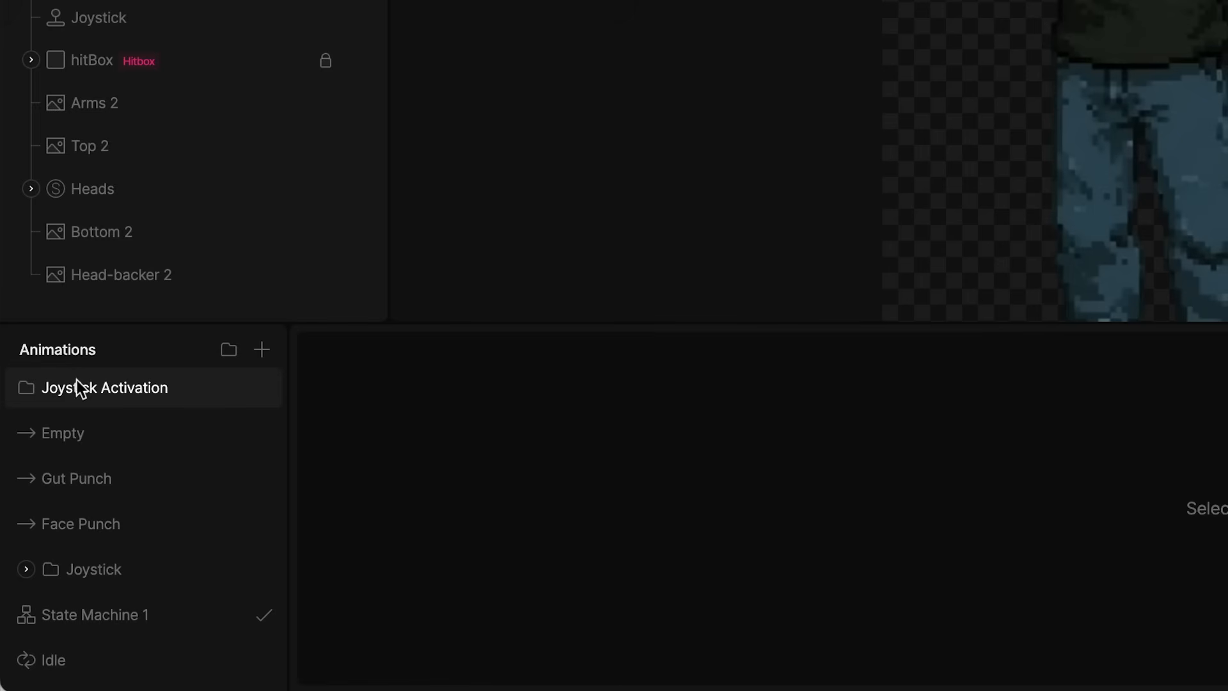
Create a timeline inside the Joystick Activation folder and rename it Not Active
left_click(260, 351)
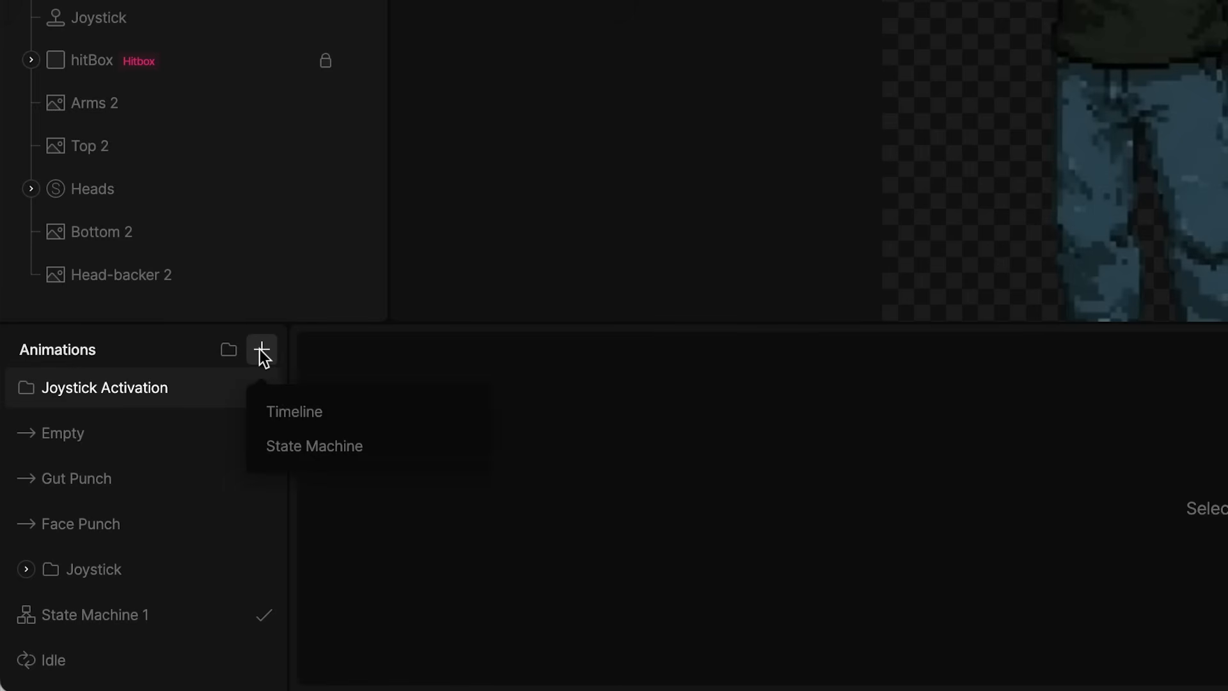
left_click(283, 409)
left_click_drag(175, 409, 112, 423)
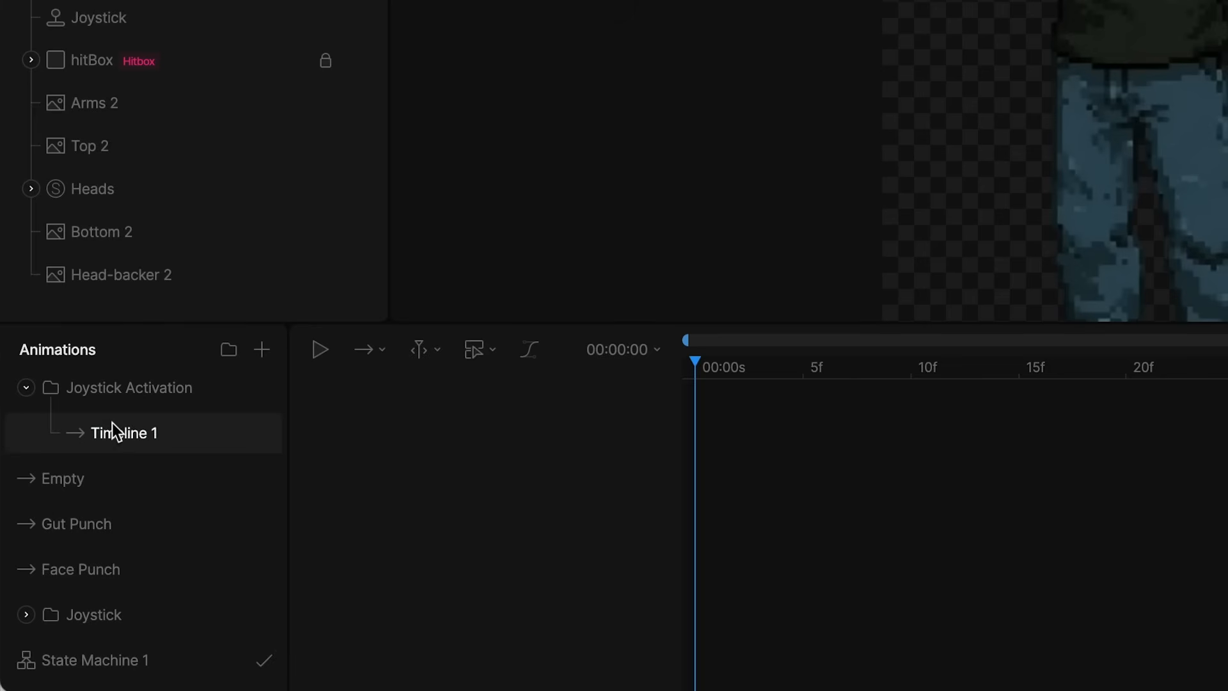
double_click(147, 431)
type("Not Active")
key("Return")
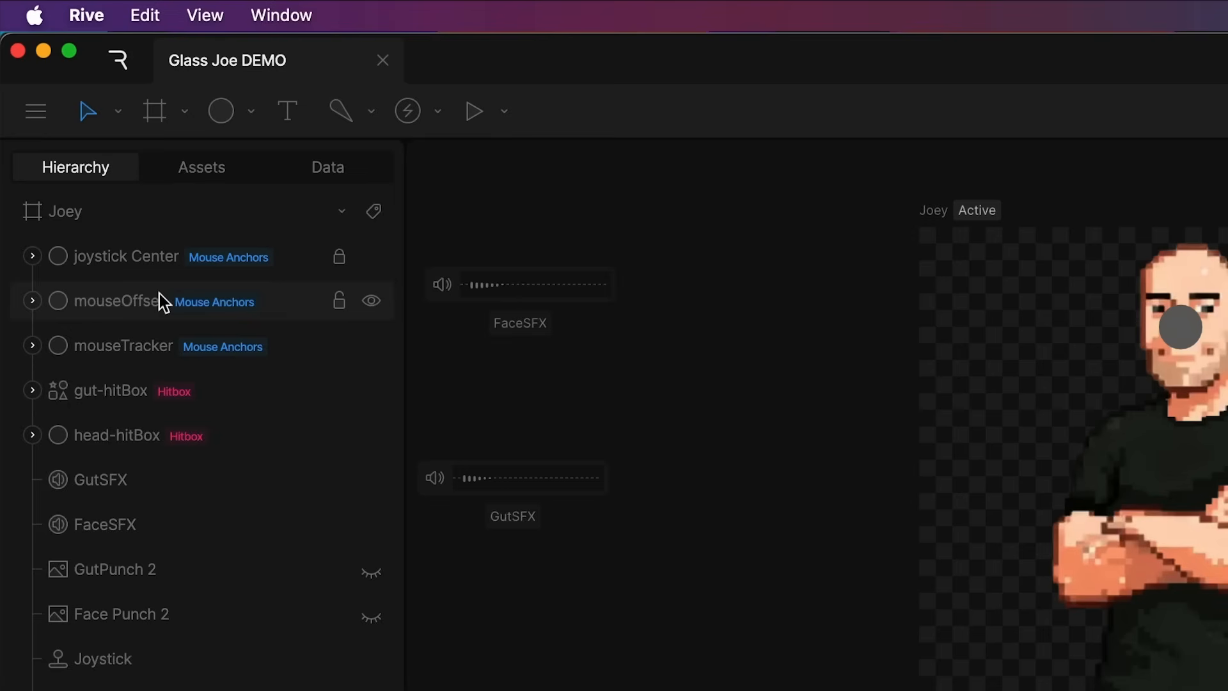
In Not Active, key mouseOffset's Joystick Center constraint at 100% strength and its Mouse Pos constraint at 0%
left_click(130, 313)
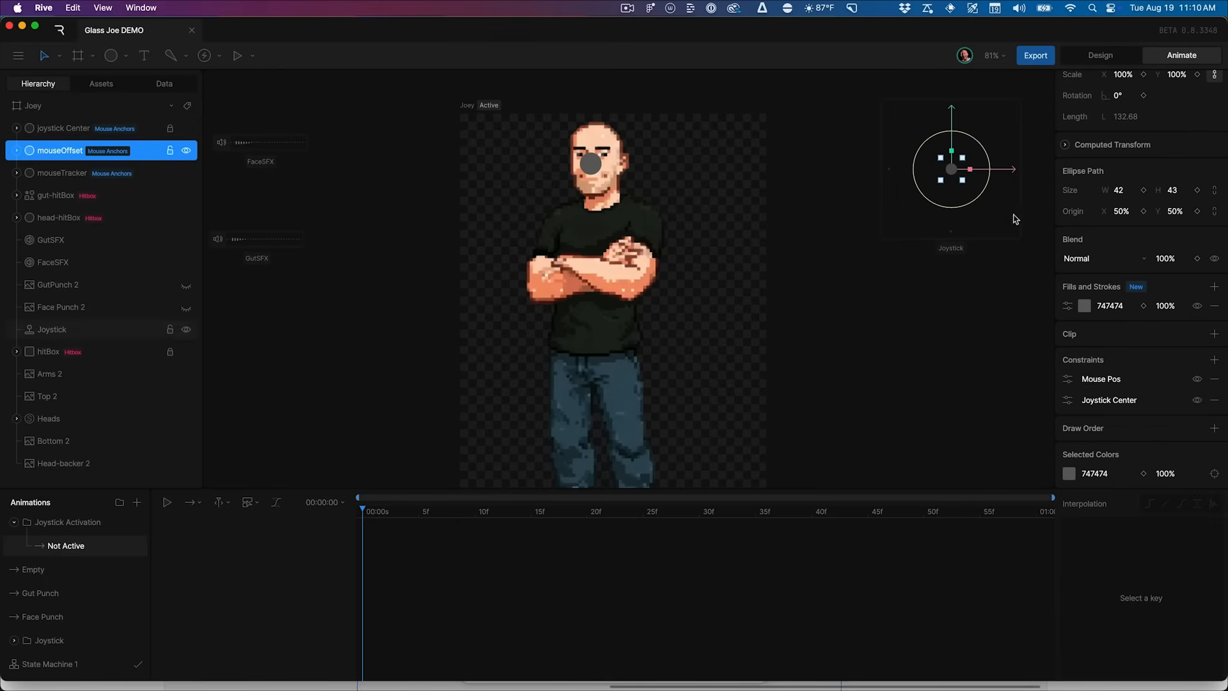
left_click(1070, 402)
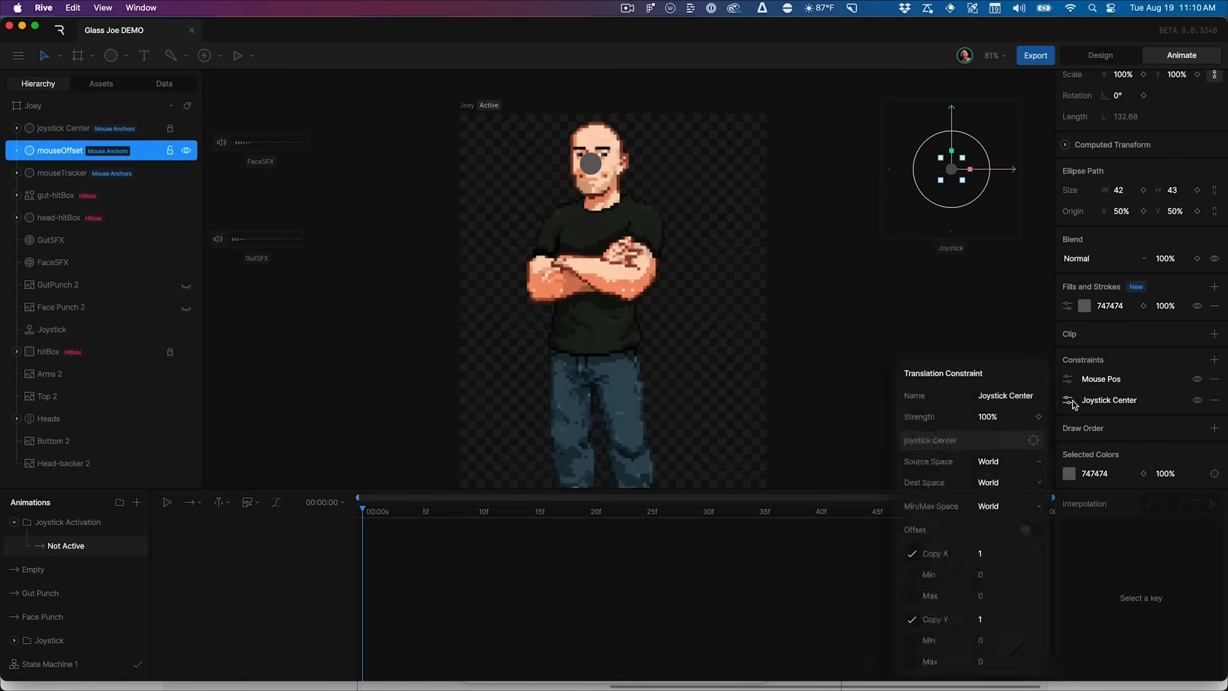
left_click(1039, 417)
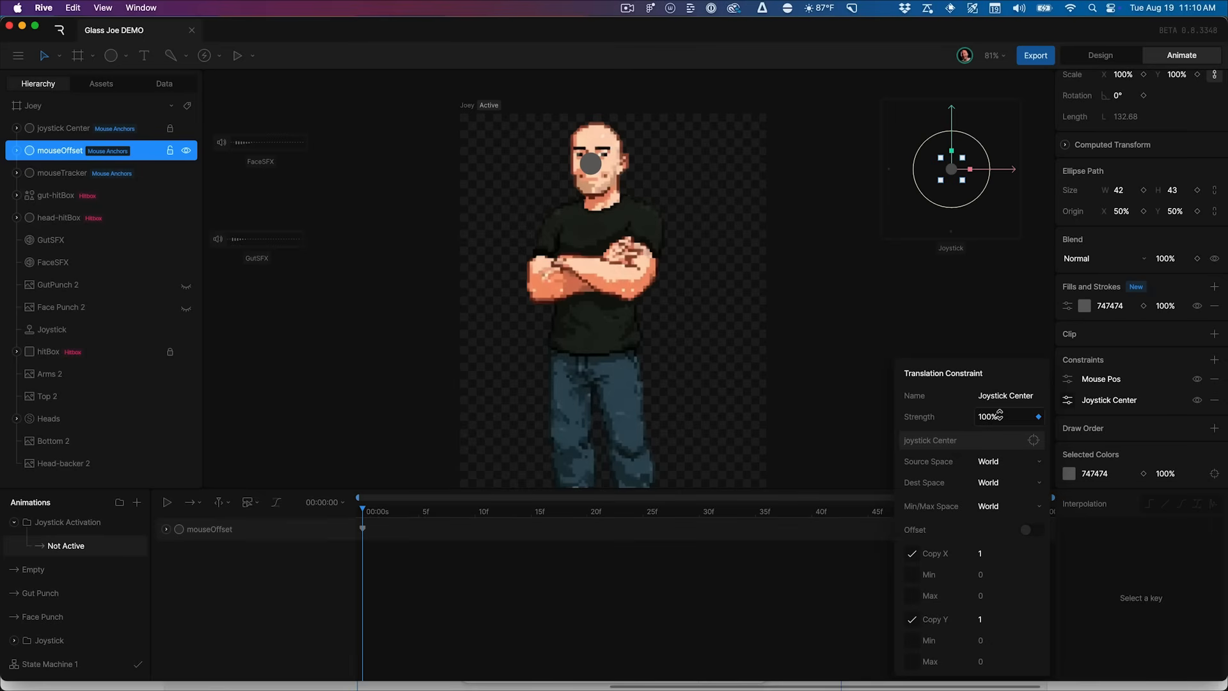
left_click(1068, 379)
left_click(1002, 415)
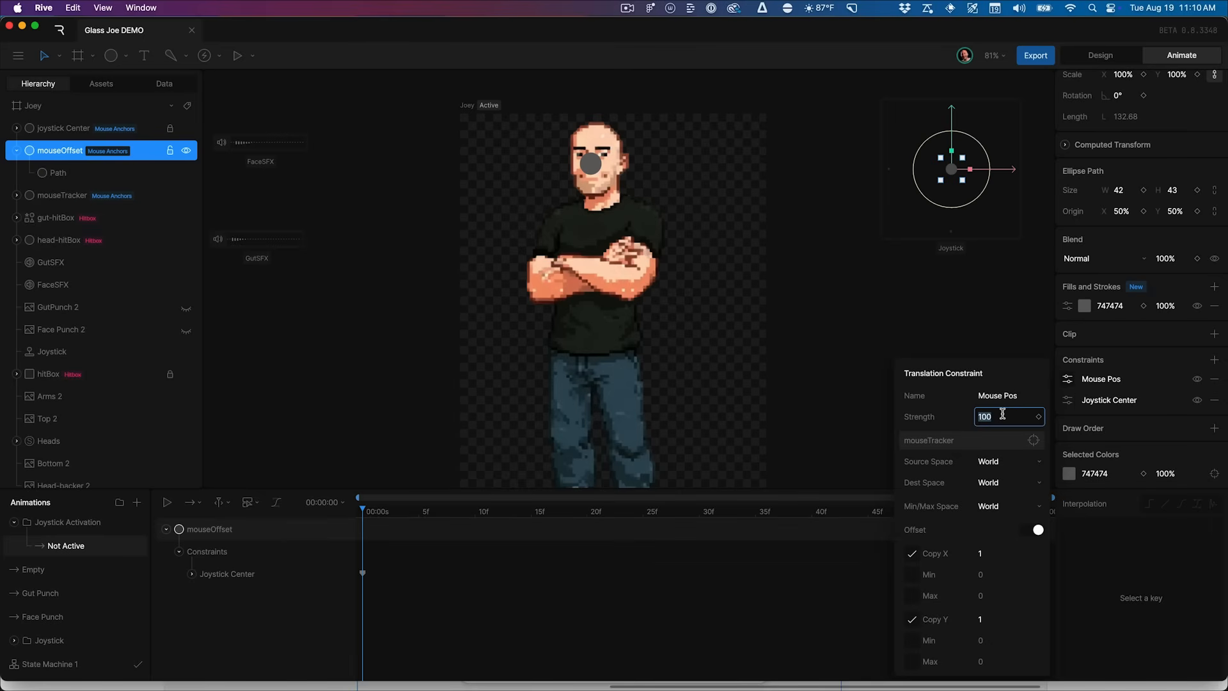
key("Return")
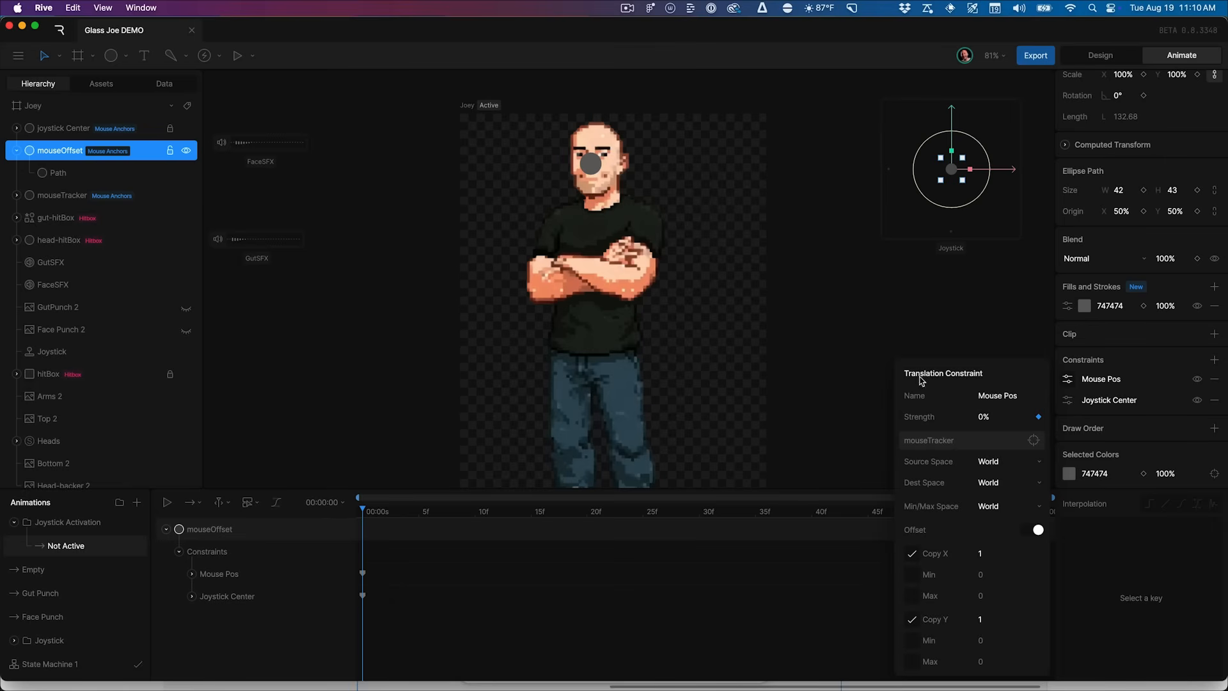
Duplicate the Not Active timeline and rename the copy Active
right_click(77, 546)
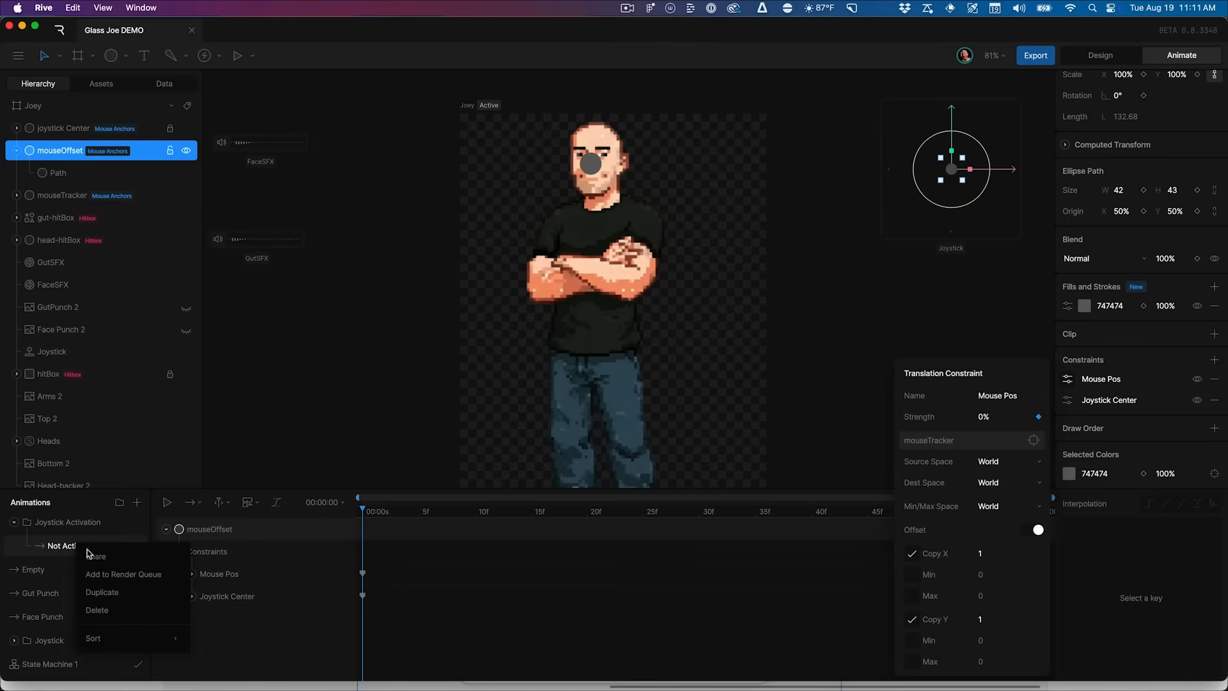
left_click(106, 590)
double_click(77, 547)
type("Active")
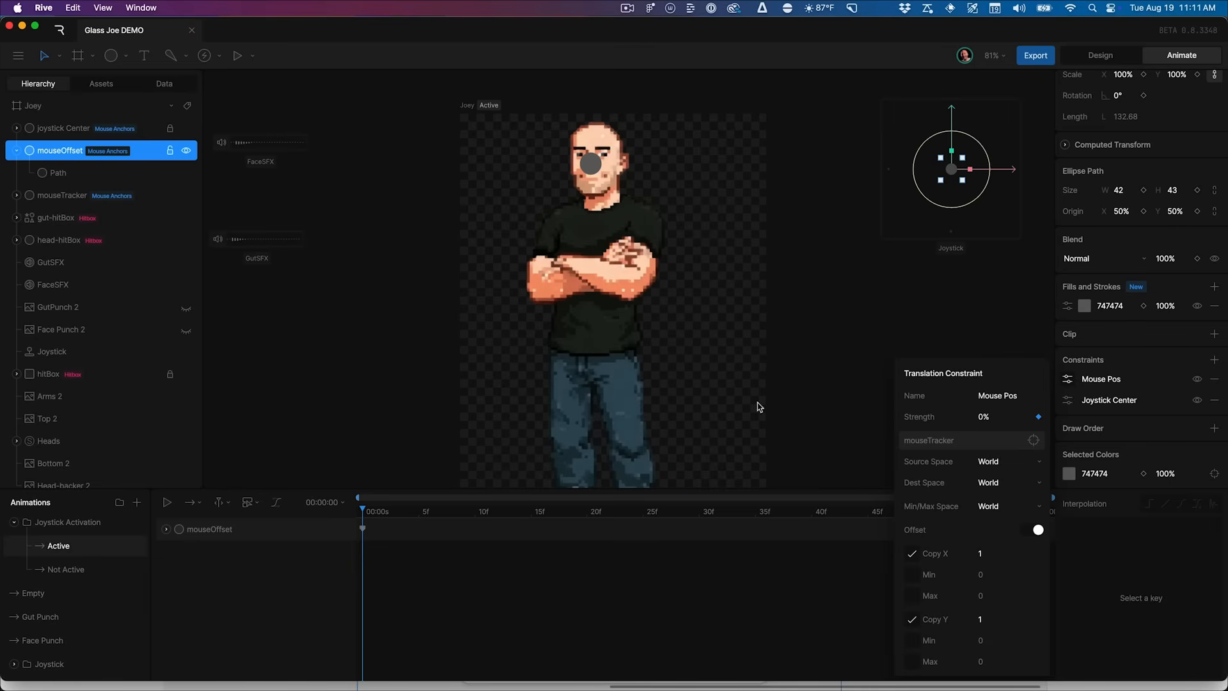
In Active, set mouseOffset's Mouse Pos constraint strength to 100% and its Joystick Center constraint strength to 0%
left_click(997, 418)
type("100")
key("Return")
left_click(1071, 401)
left_click(983, 419)
type("0")
key("Return")
left_click(710, 608)
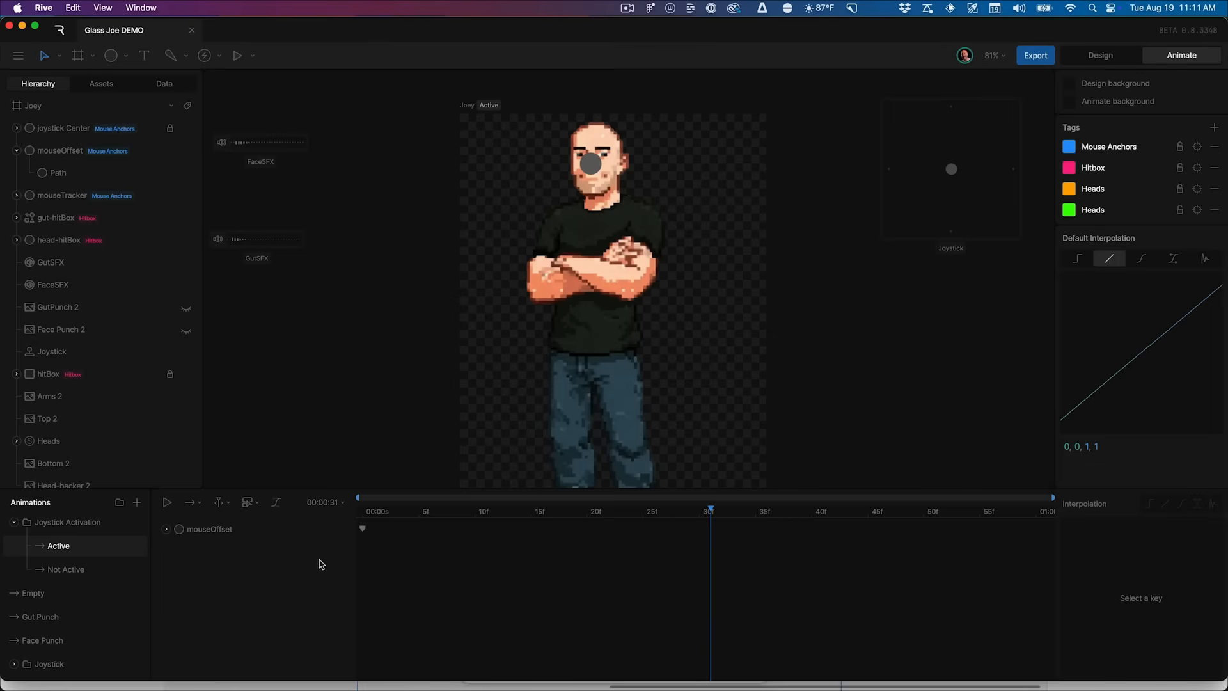
Draw a rectangle about 872 by 991 around the whole character and name it hitBox-Activate
scroll(93, 611, "down", 2)
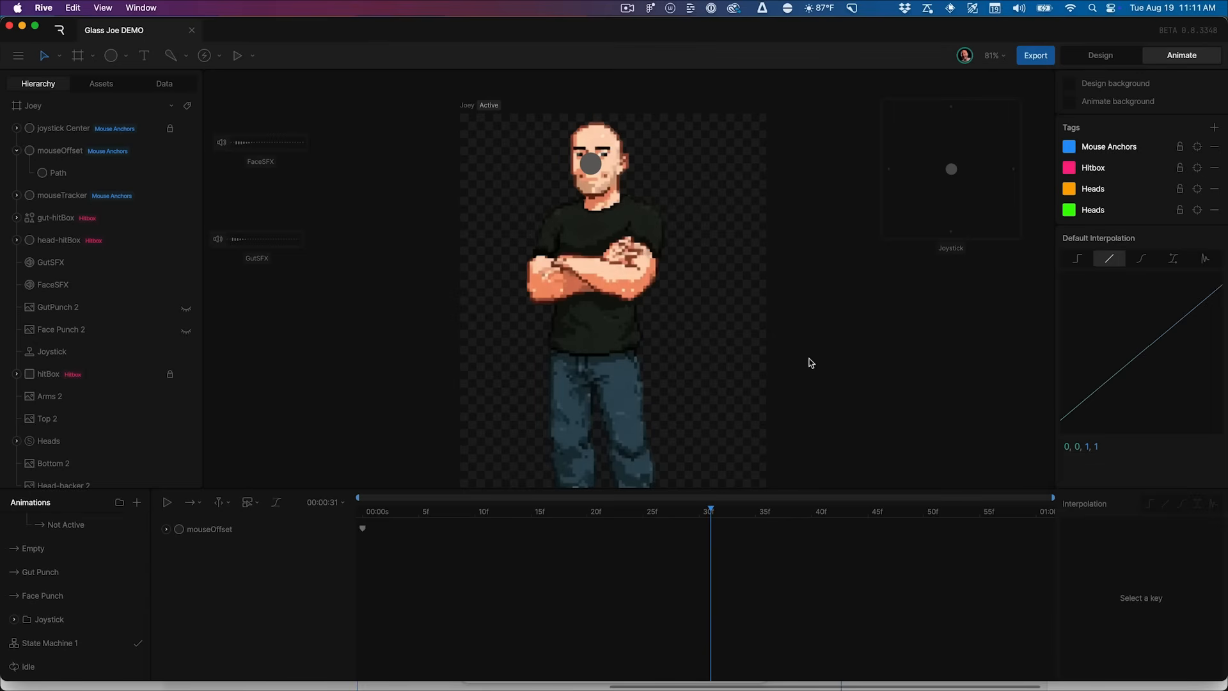
key("super+minus")
left_click(17, 151)
left_click(24, 151)
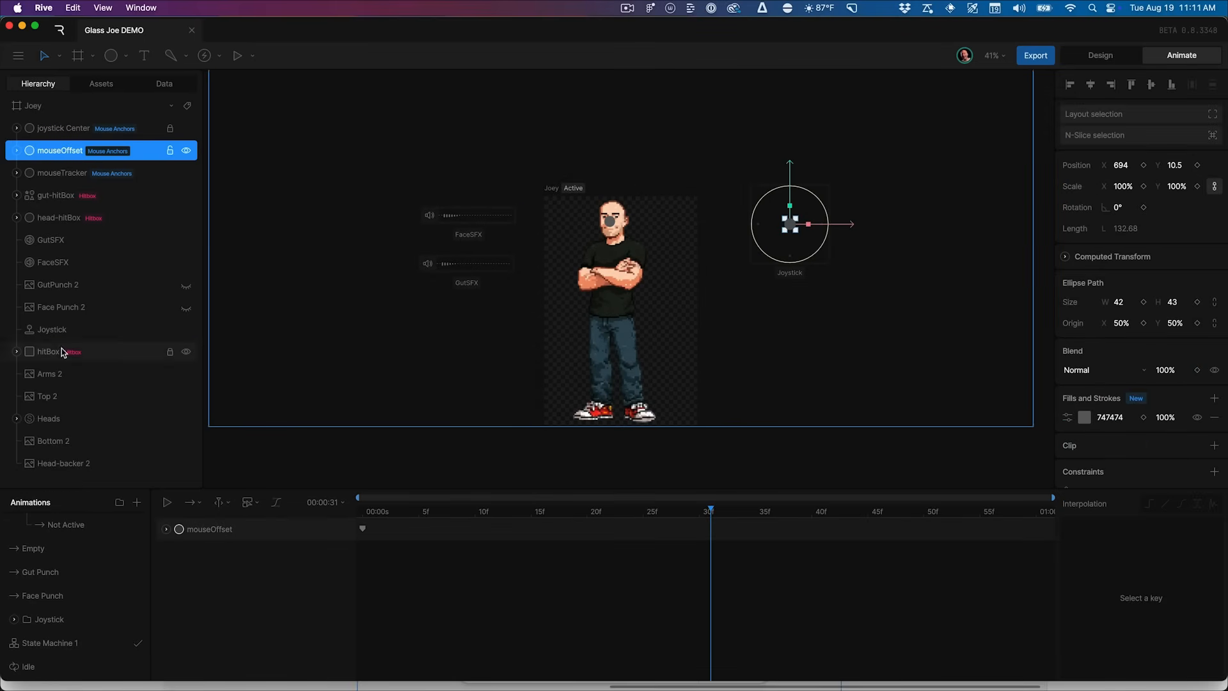
left_click(32, 352)
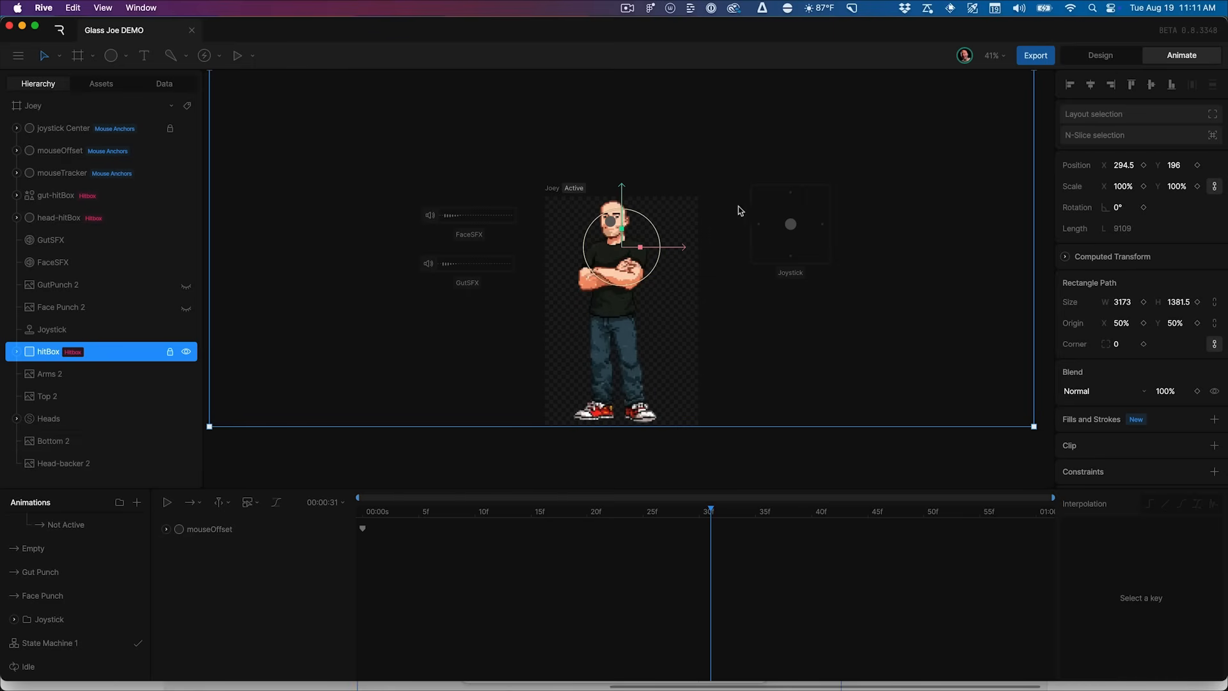
left_click(126, 56)
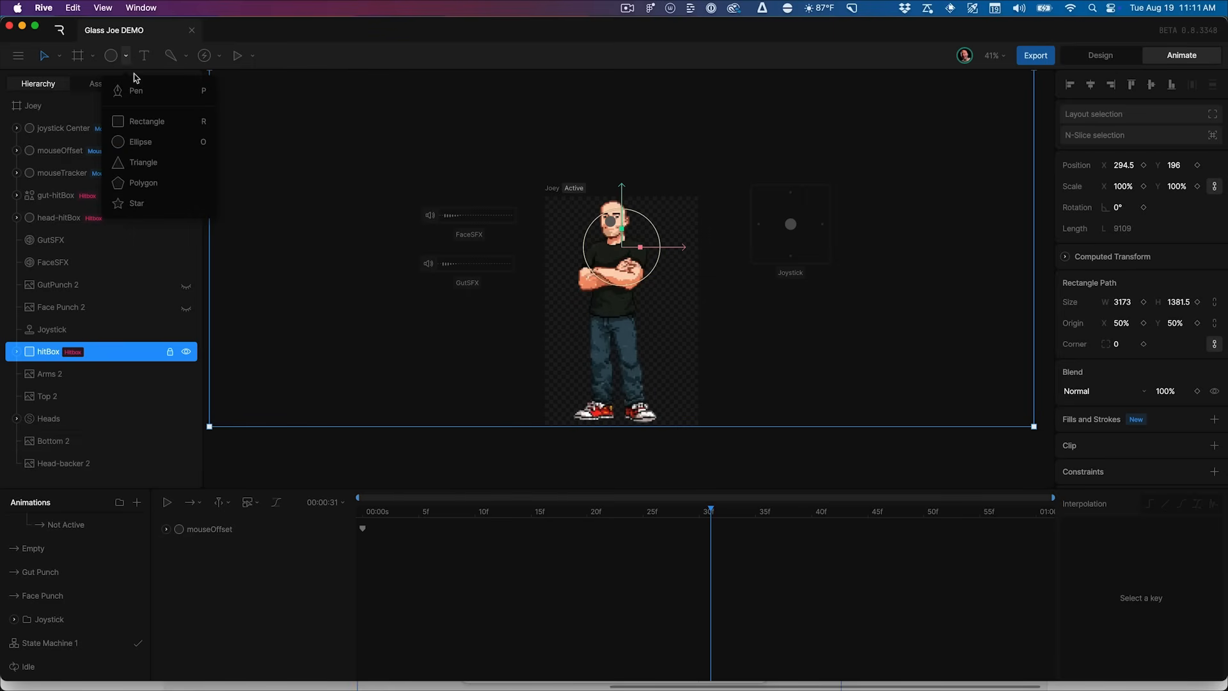
left_click(137, 120)
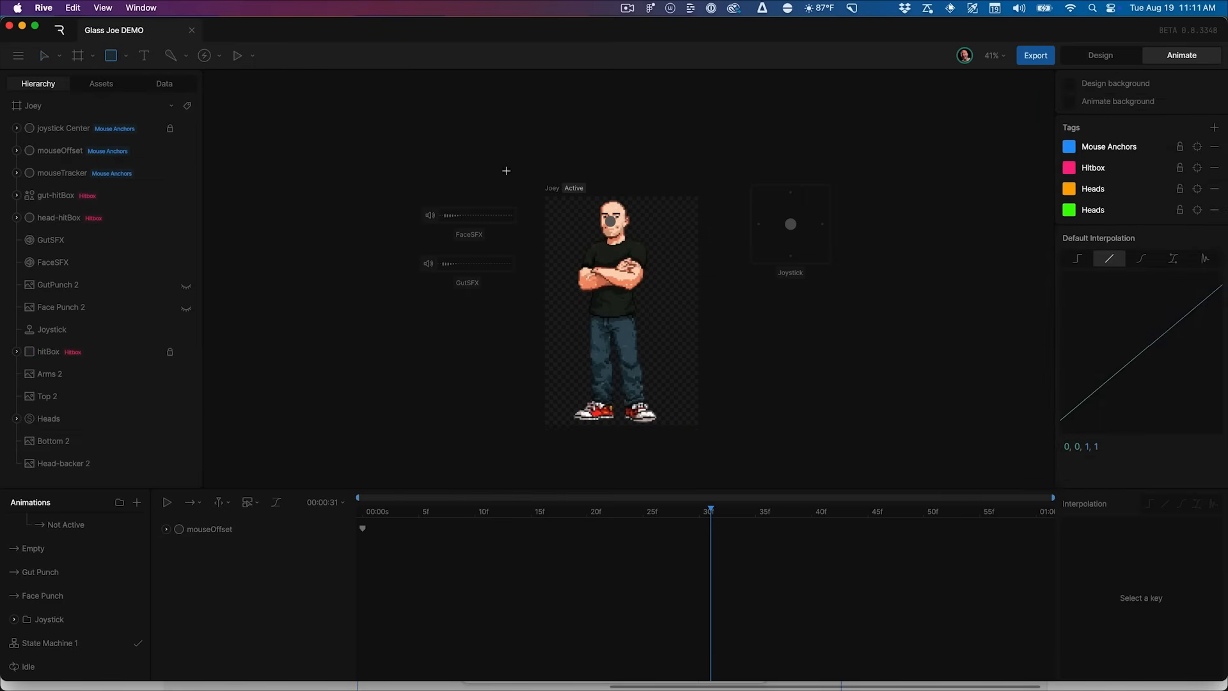
left_click_drag(503, 169, 730, 426)
double_click(67, 128)
type("hitBox-Activate")
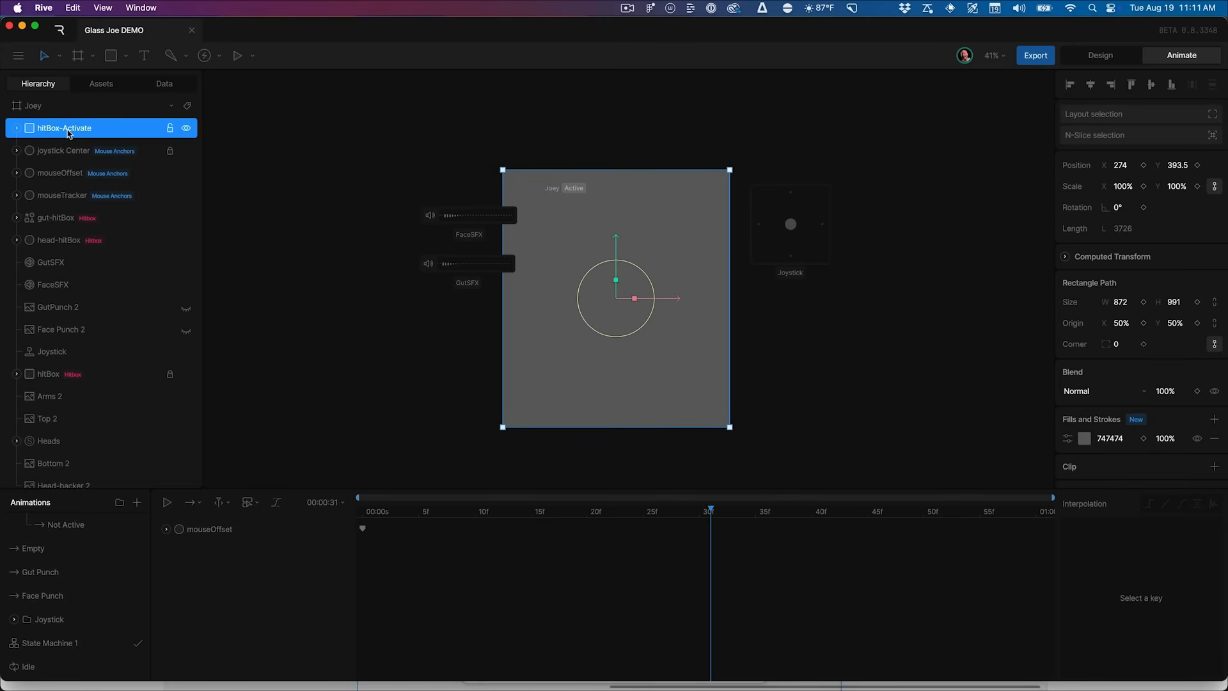
Give hitBox-Activate the Hitbox tag and no fill, and shift it horizontally to X 294.5
right_click(67, 131)
mouse_move(159, 250)
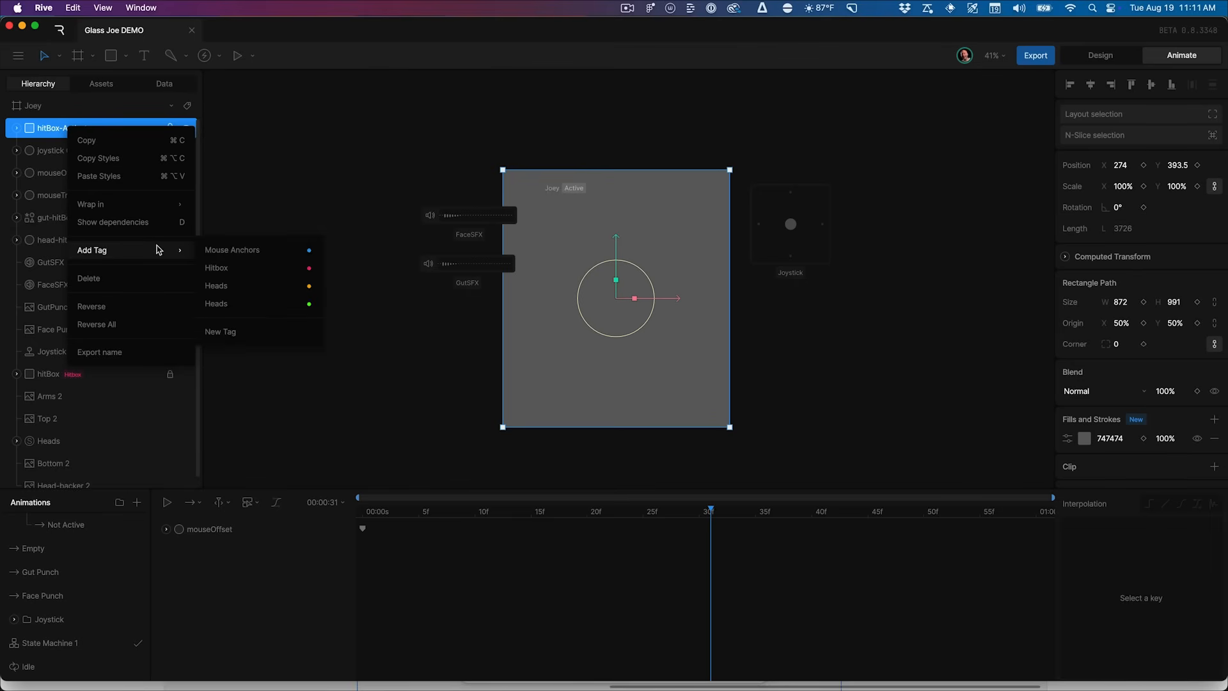
left_click(224, 269)
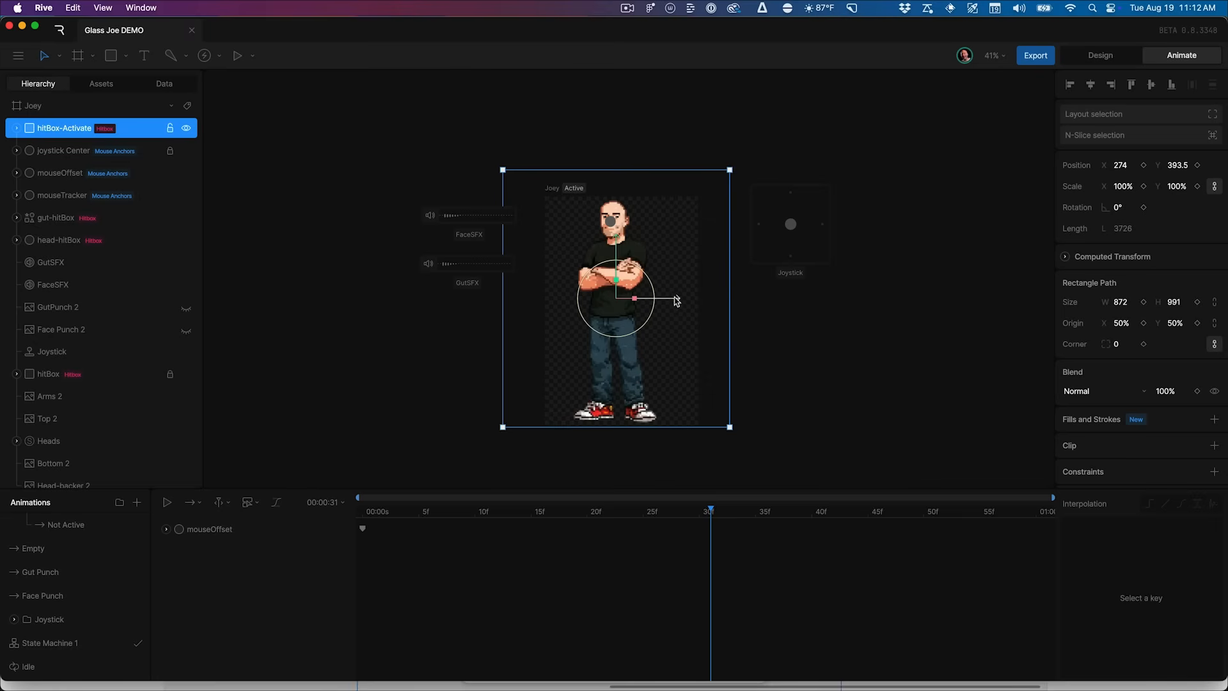
left_click_drag(678, 299, 684, 299)
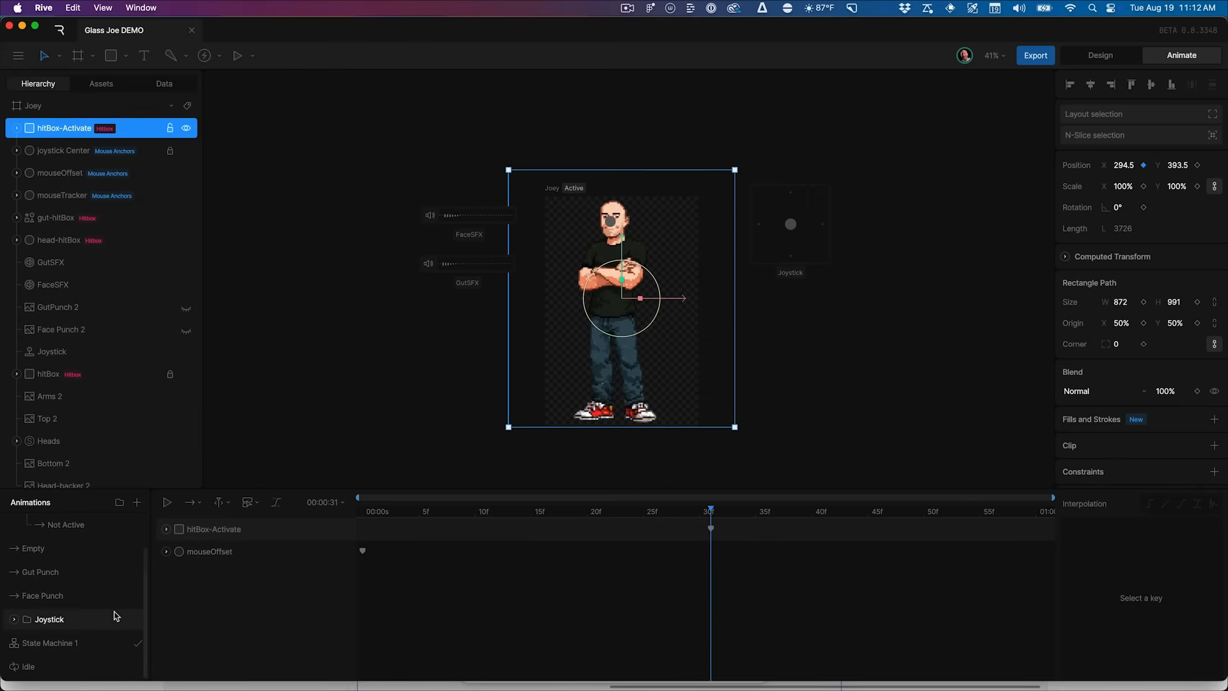
Add a Pointer Enter listener for hitBox-Activate in State Machine 1 and name it hitBox-Activate - Pointer Enter
left_click(85, 643)
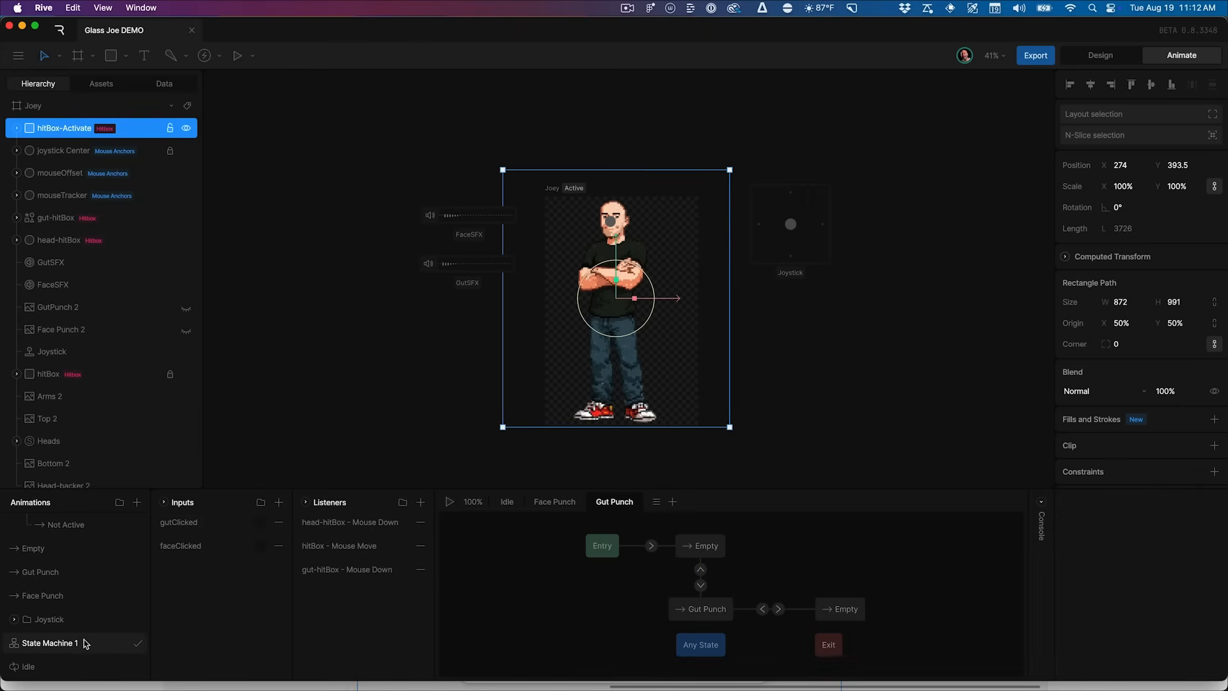
left_click(421, 503)
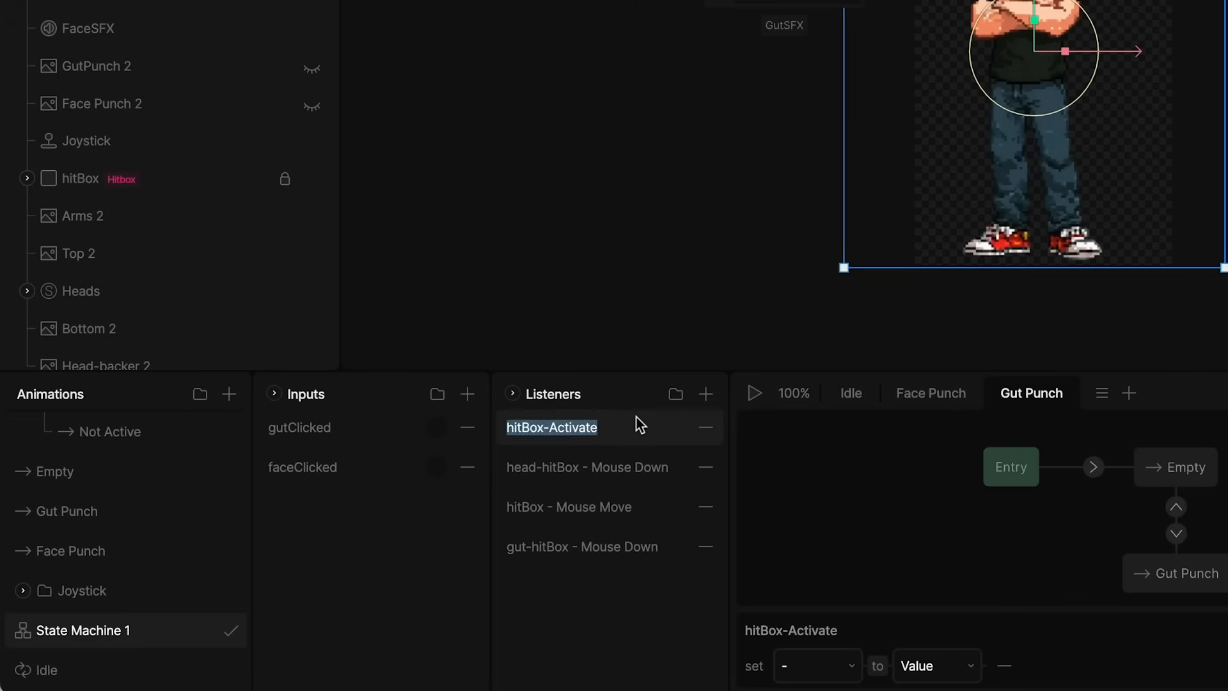
left_click(643, 425)
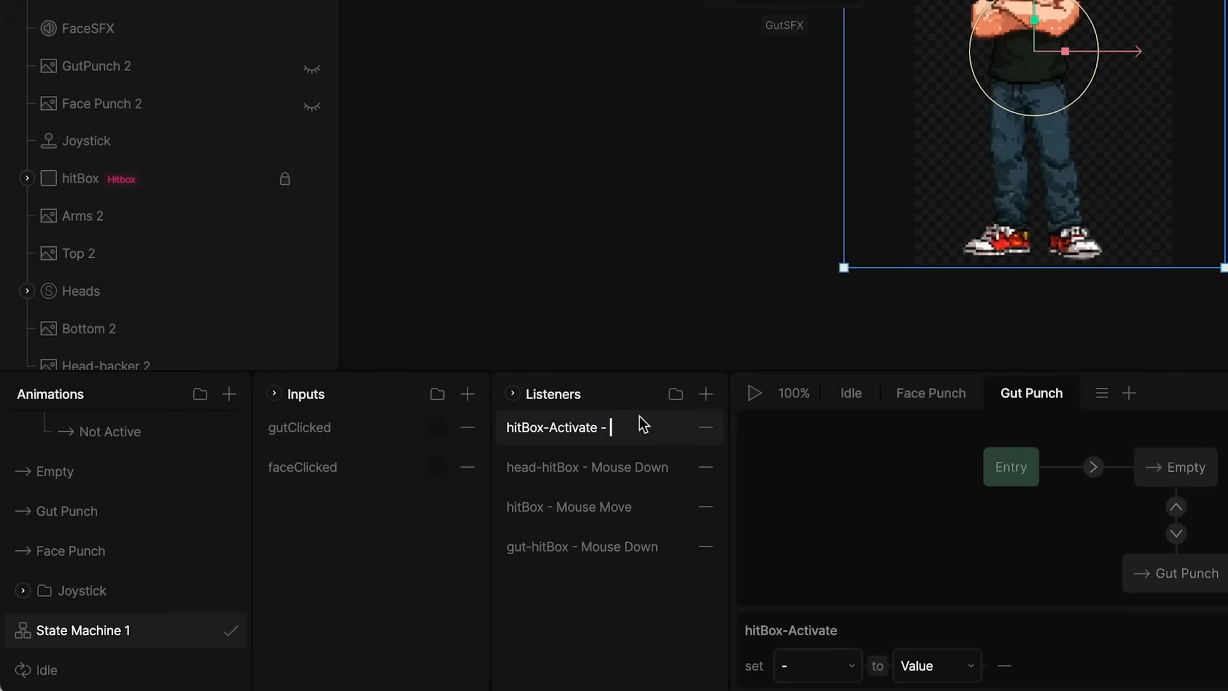
type("- Pointer Enter")
key("Return")
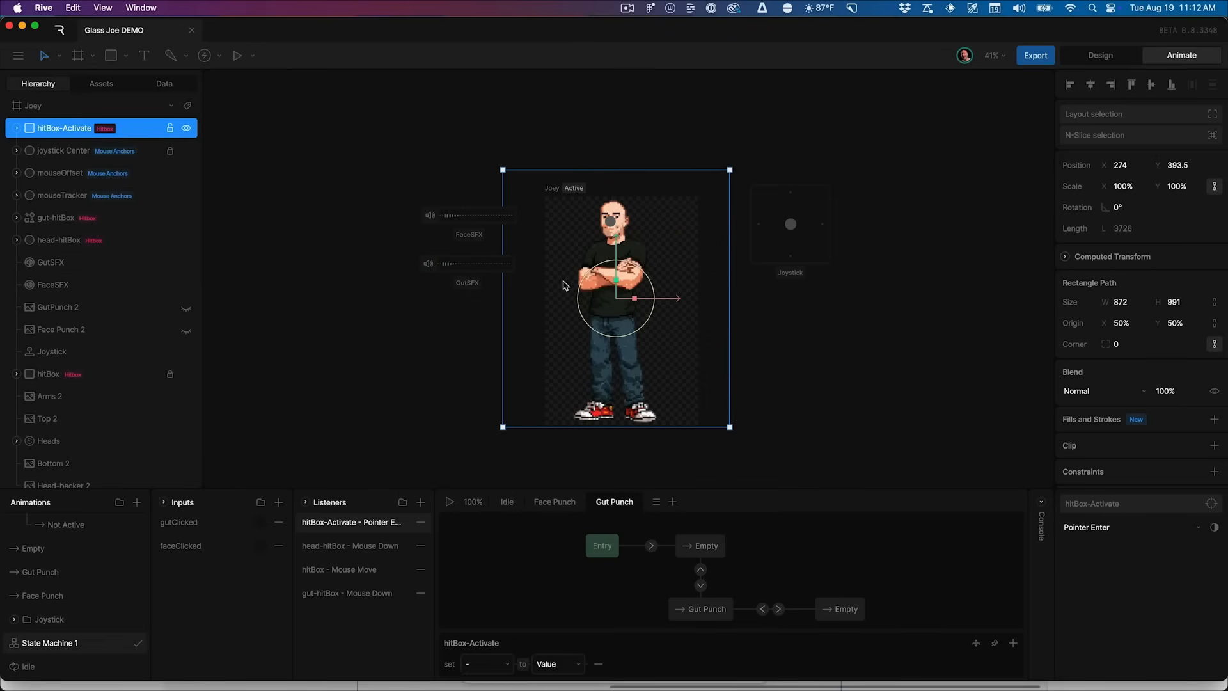
Add a new layer to State Machine 1 and name it Activation
left_click(672, 501)
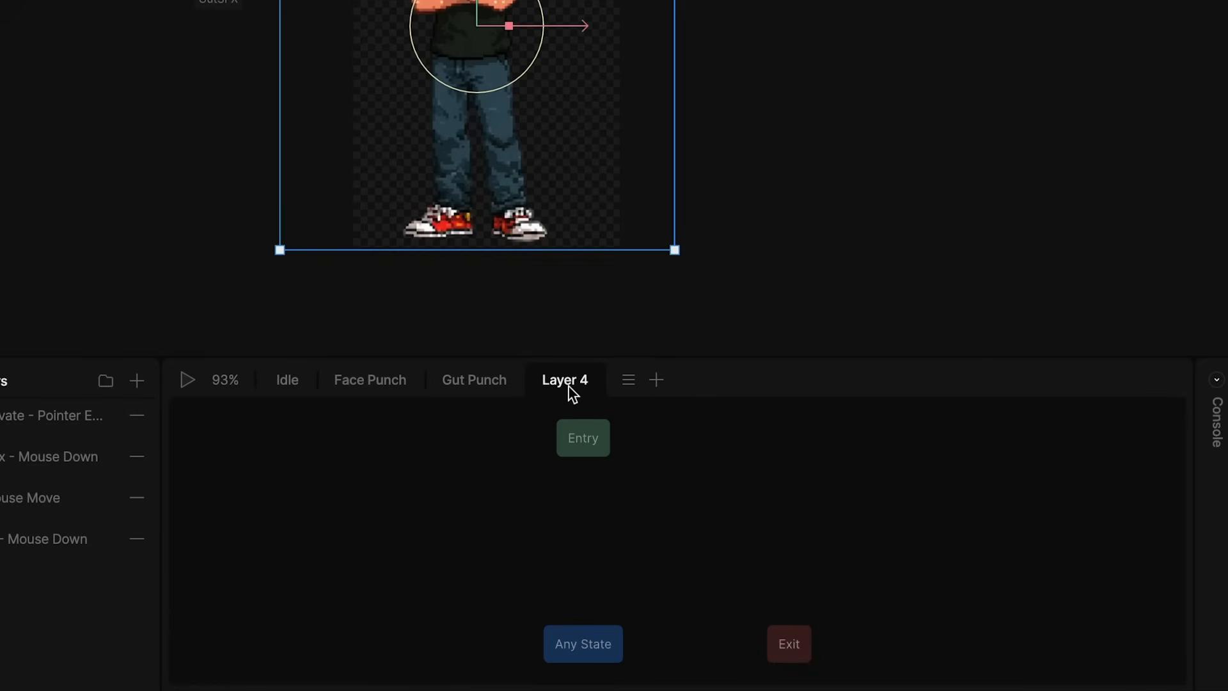
double_click(569, 383)
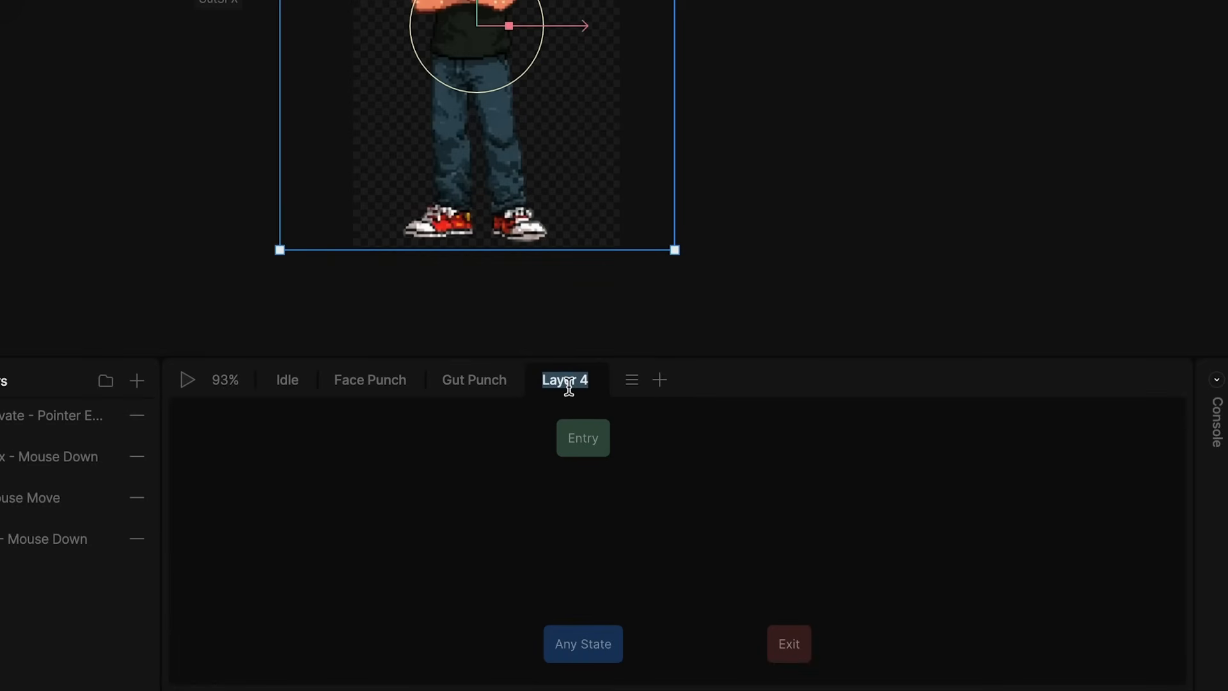
type("Activation")
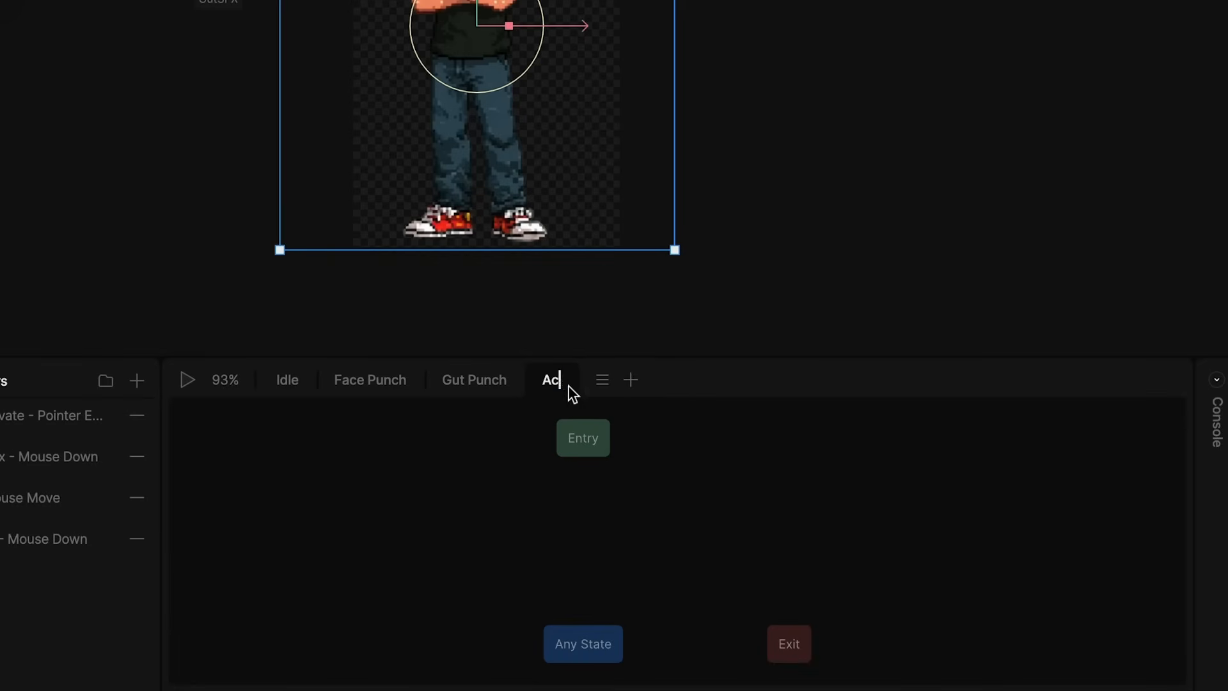
key("Return")
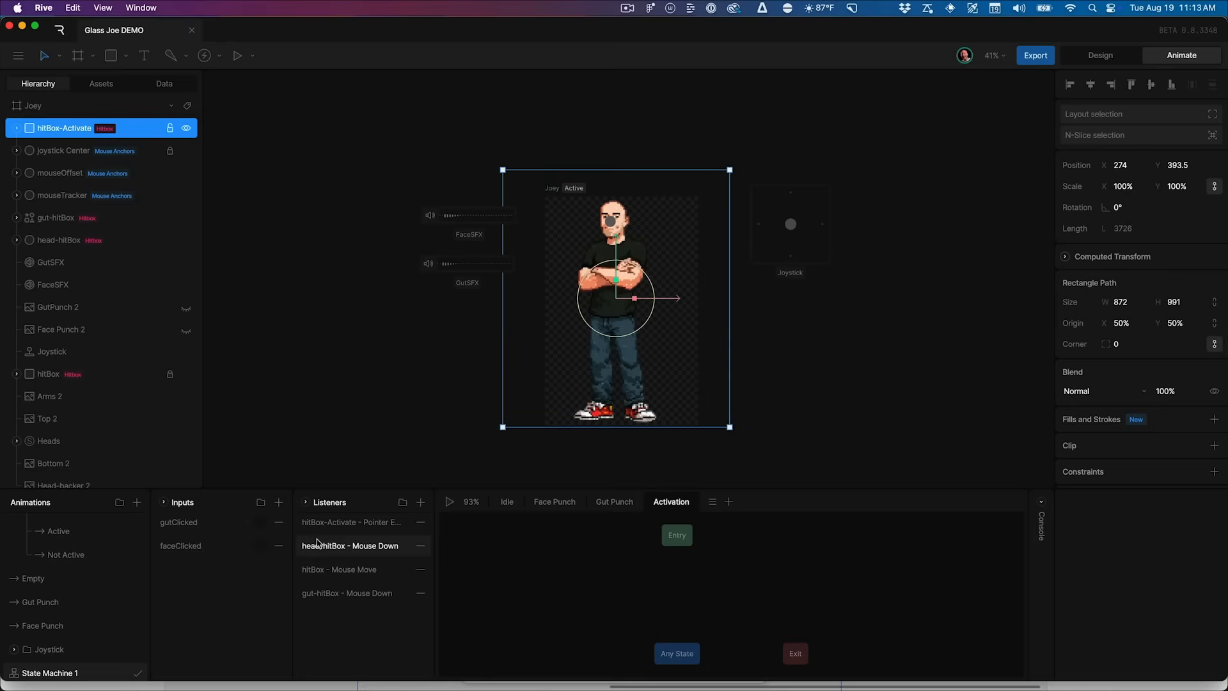
Create a Boolean input named mouseActivate in State Machine 1
left_click(327, 524)
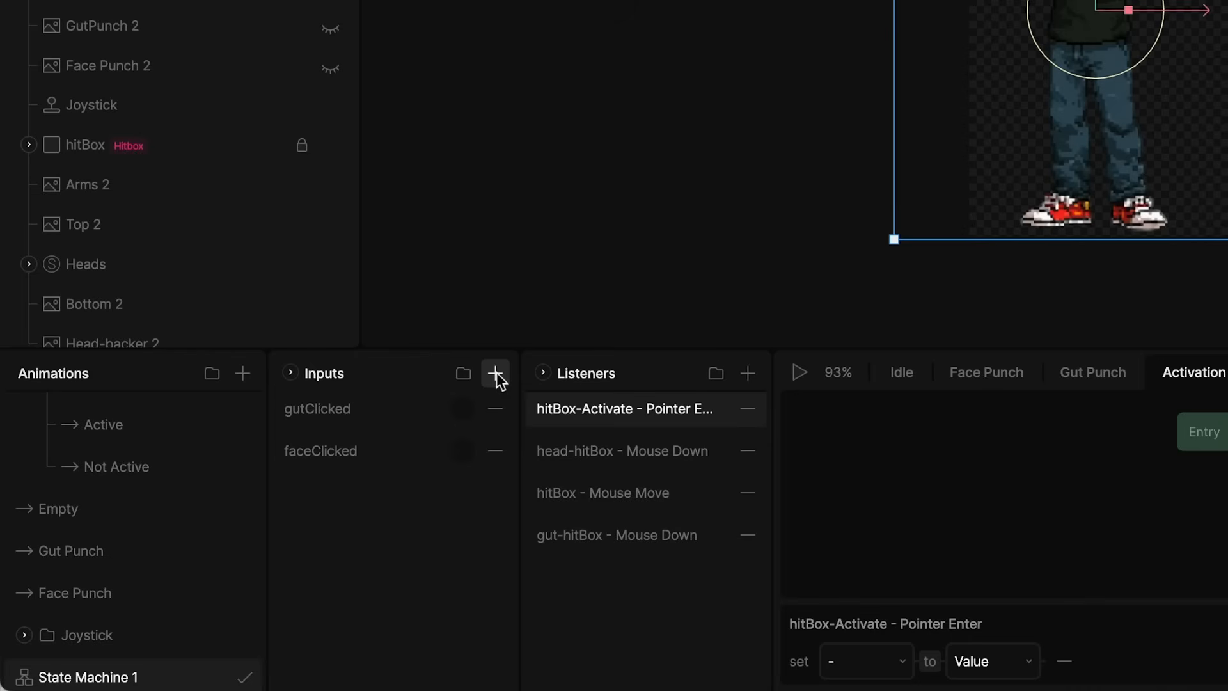
left_click(496, 373)
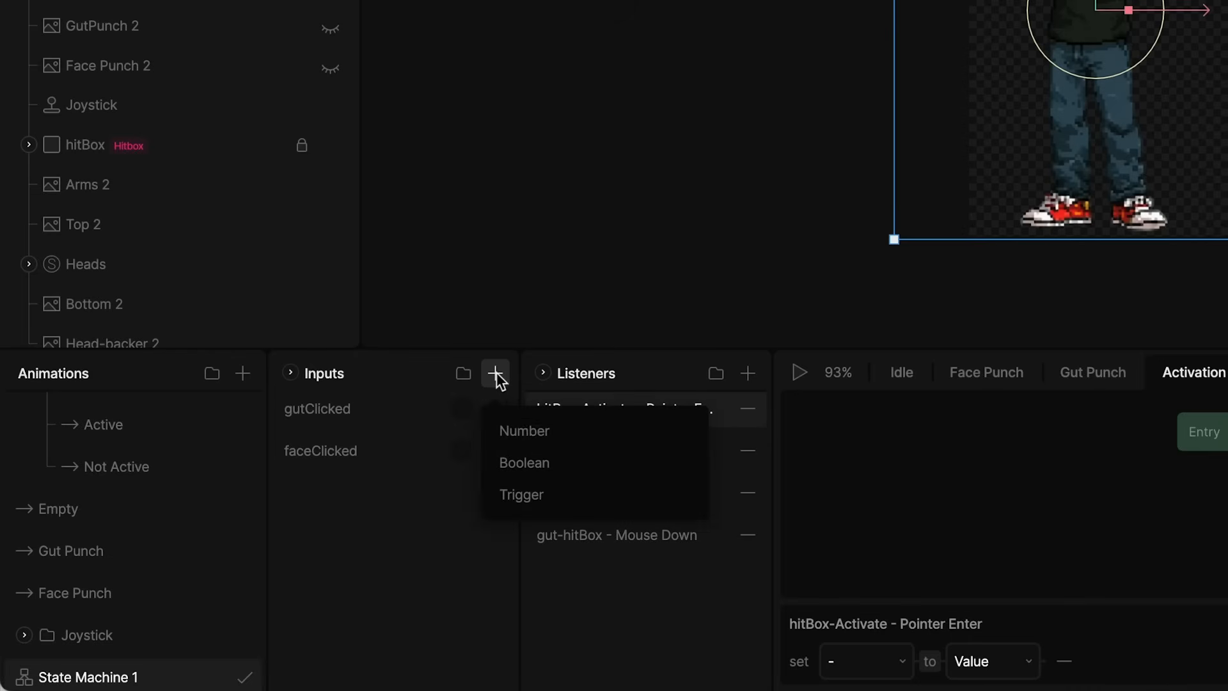
left_click(521, 462)
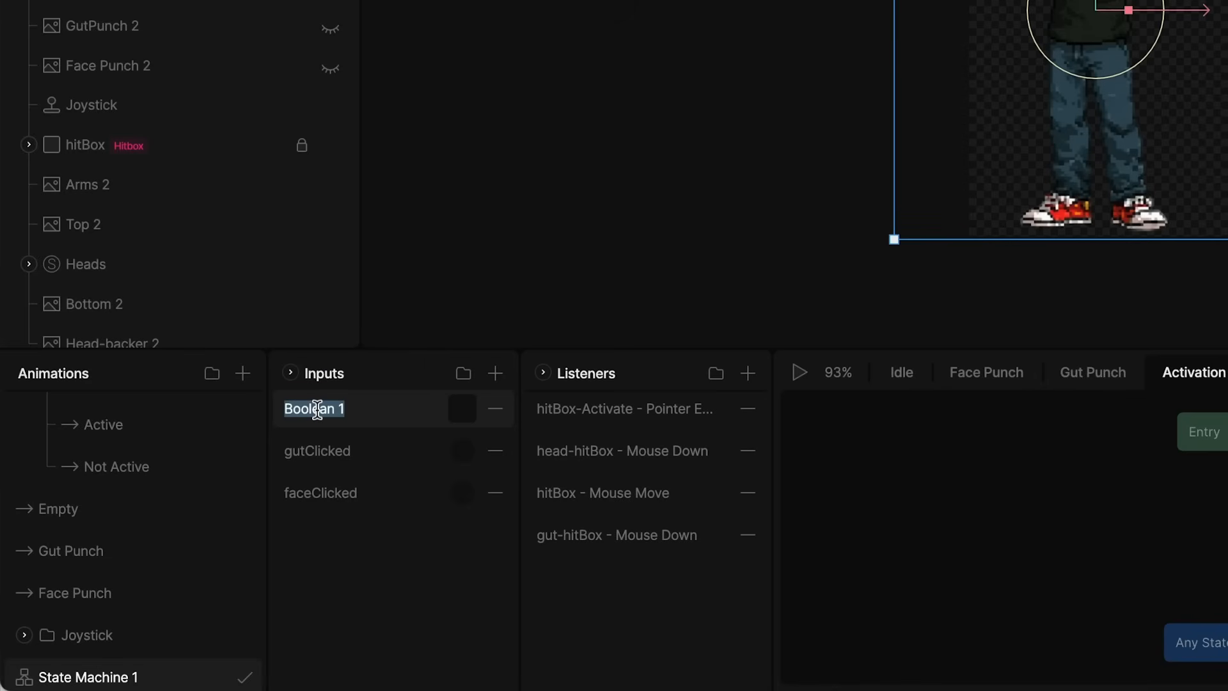
type("mouseActivate")
key("Return")
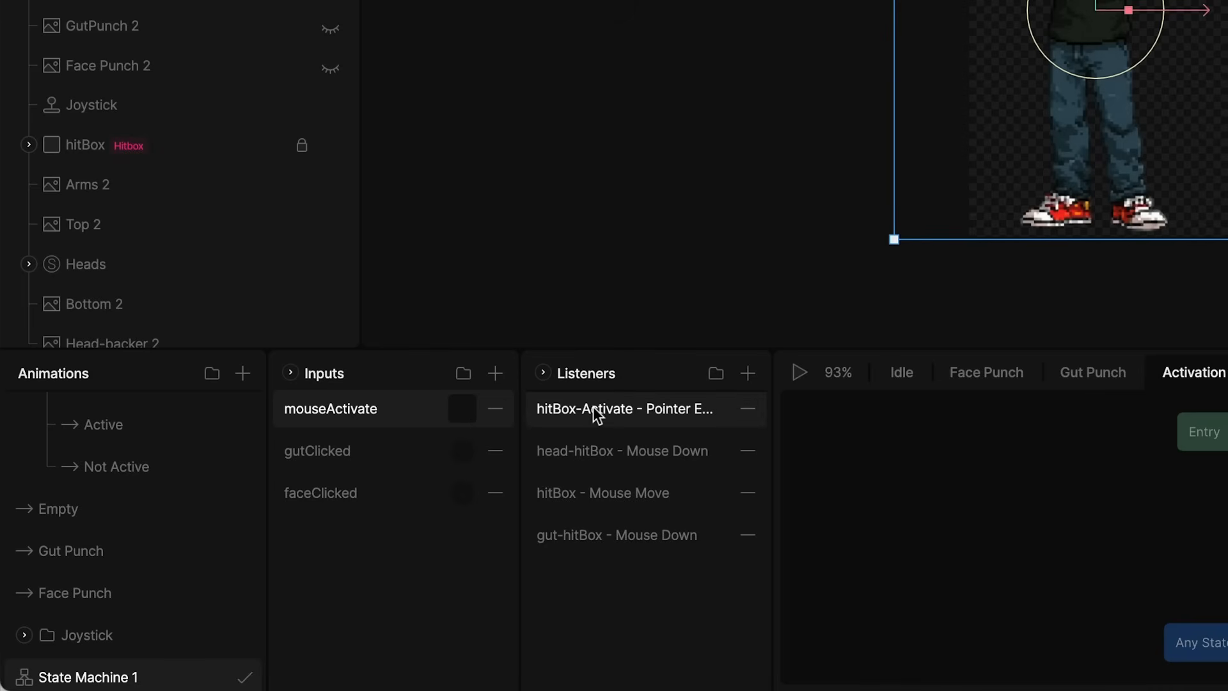
Replace the empty action of the hitBox-Activate - Pointer Enter listener with one that sets mouseActivate to true
left_click(666, 417)
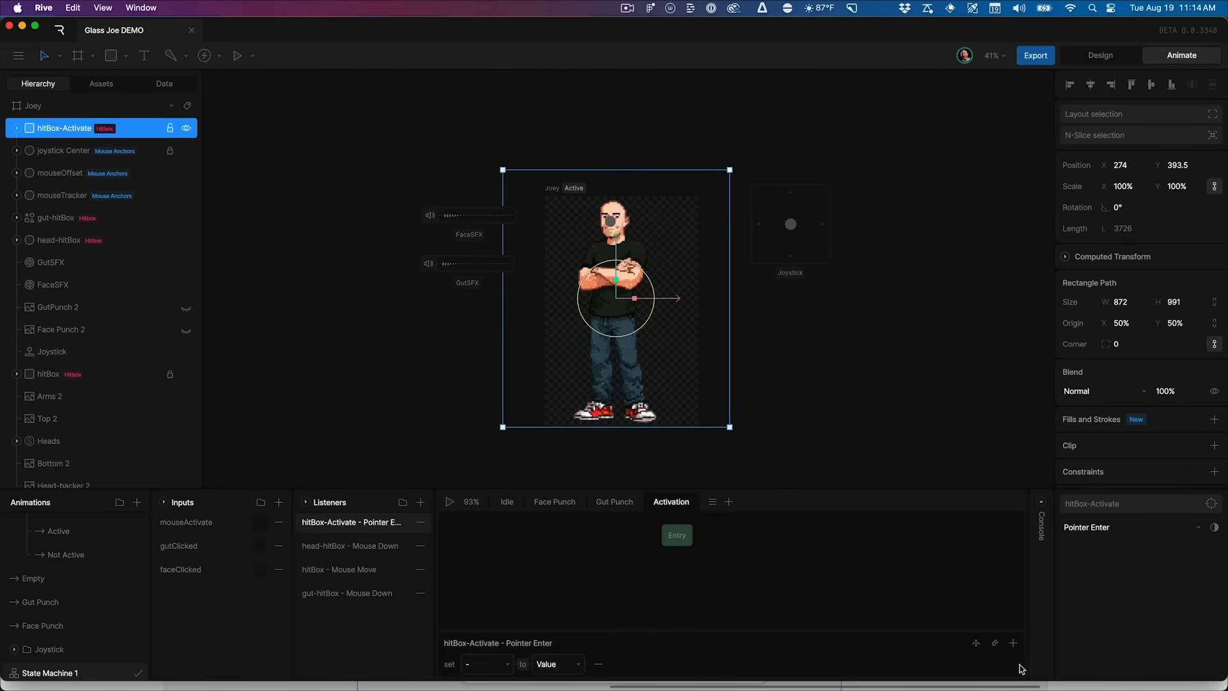
left_click(598, 664)
left_click(1013, 667)
left_click(940, 581)
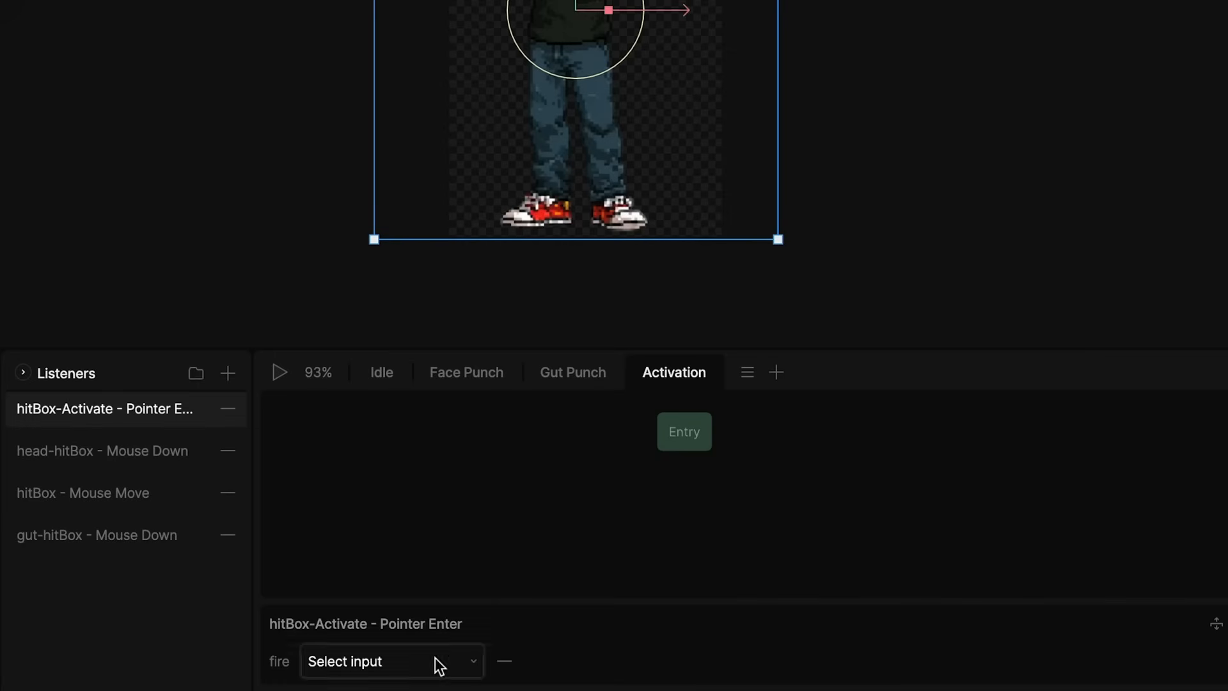
left_click(538, 661)
left_click(378, 547)
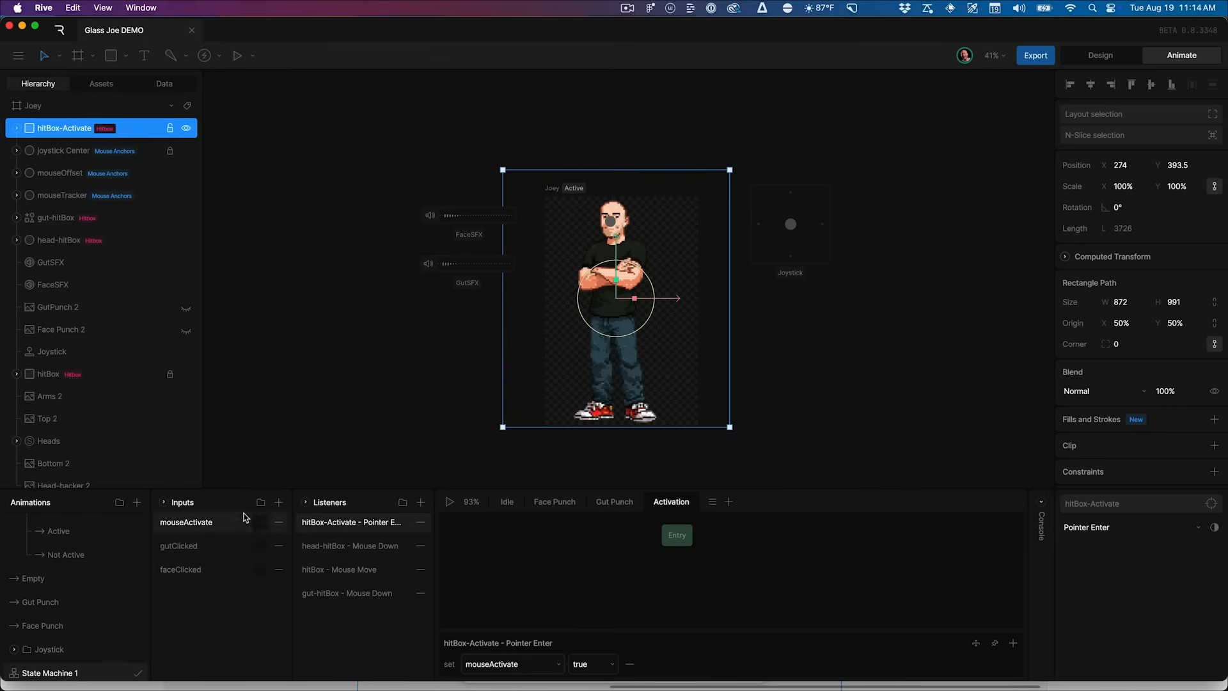
Play State Machine 1 to test whether moving the pointer over the activation hitbox triggers mouseActivate
left_click(450, 502)
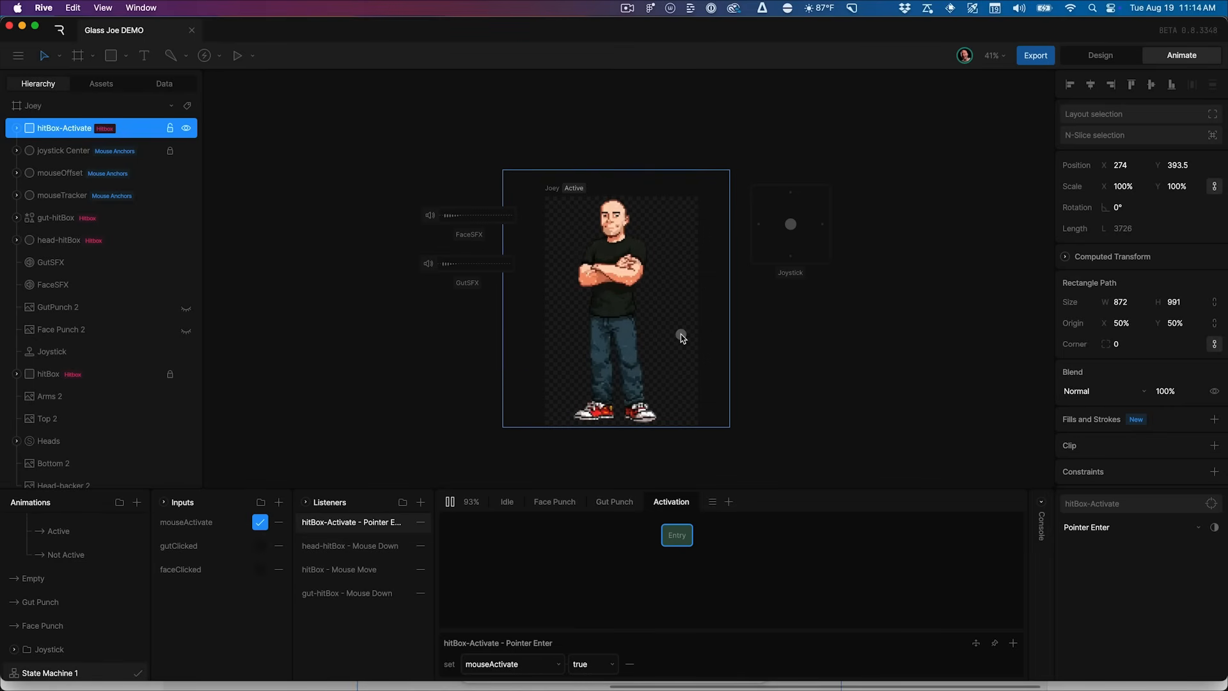
key("space")
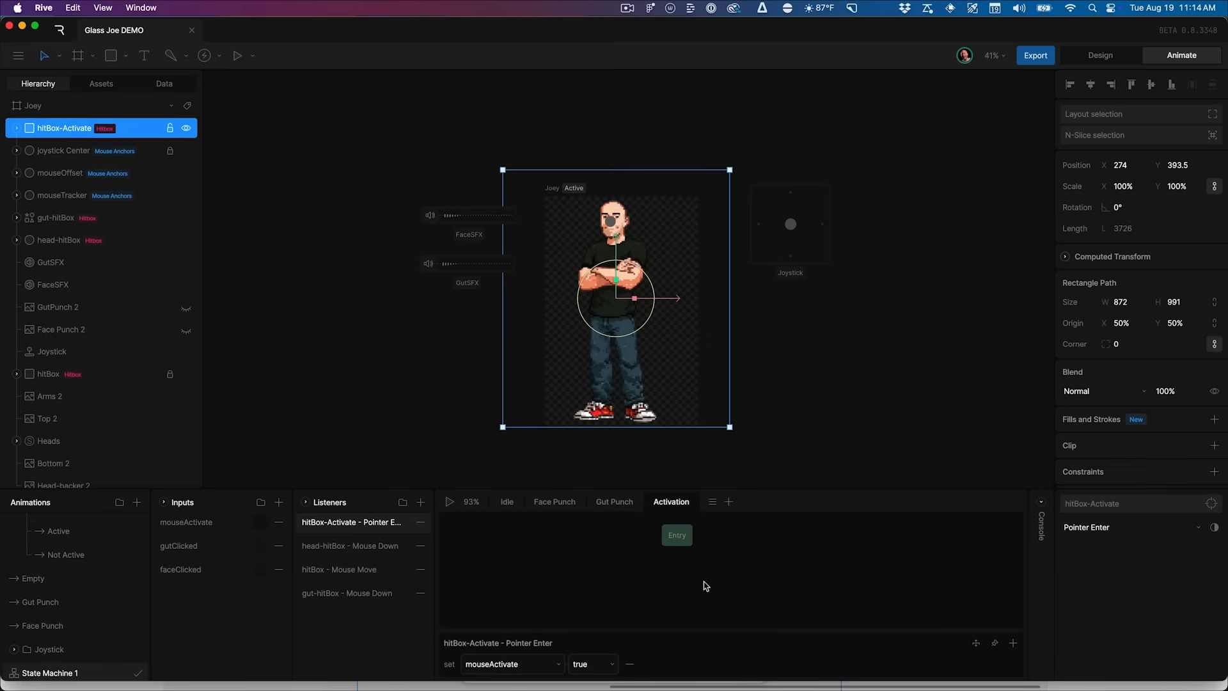
Add the Not Active animation as a state connected from Entry in the Activation layer and place the Active animation as a state below it
left_click_drag(743, 487, 743, 435)
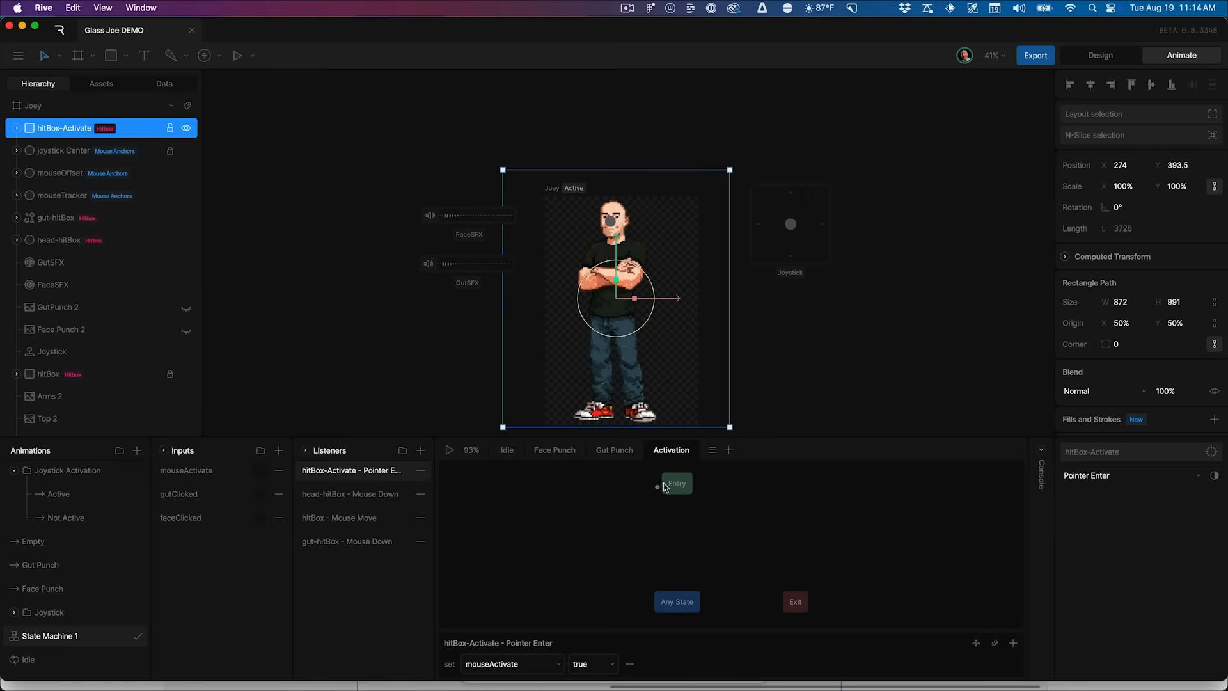
left_click_drag(82, 513, 686, 541)
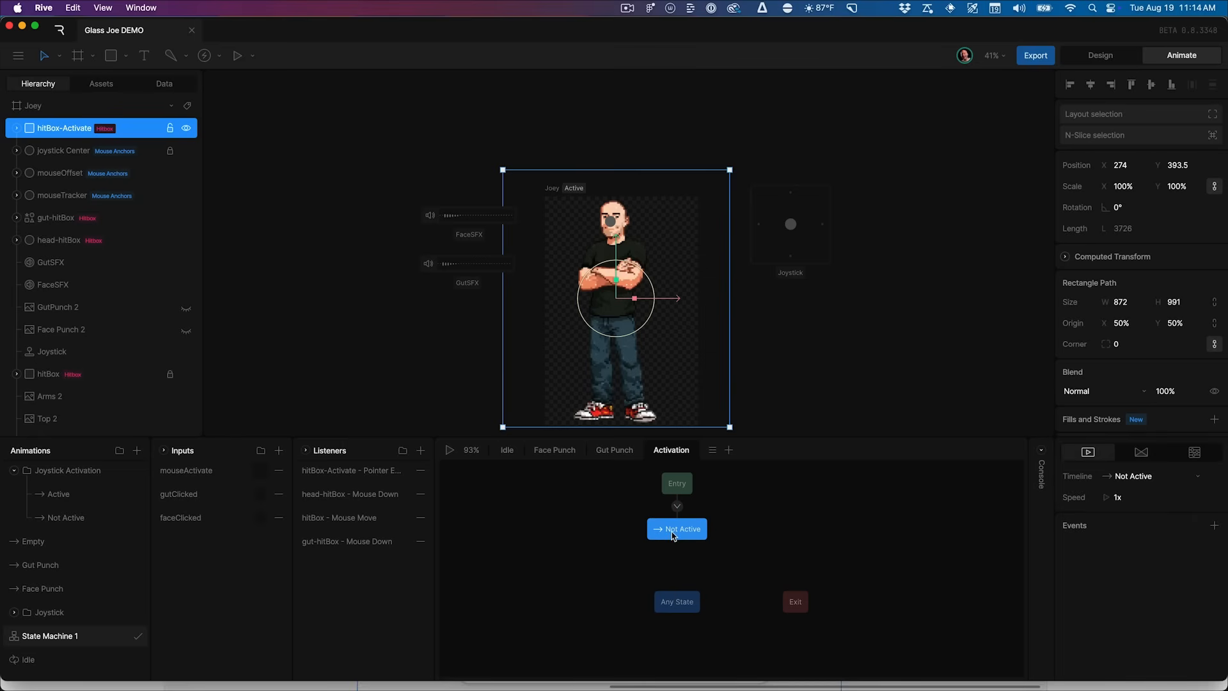
left_click_drag(58, 494, 681, 566)
left_click_drag(670, 609, 540, 615)
left_click_drag(684, 570, 682, 597)
Create a transition from Not Active to Active with the condition mouseActivate is true
left_click_drag(680, 547, 680, 590)
right_click(678, 563)
mouse_move(736, 574)
mouse_move(836, 577)
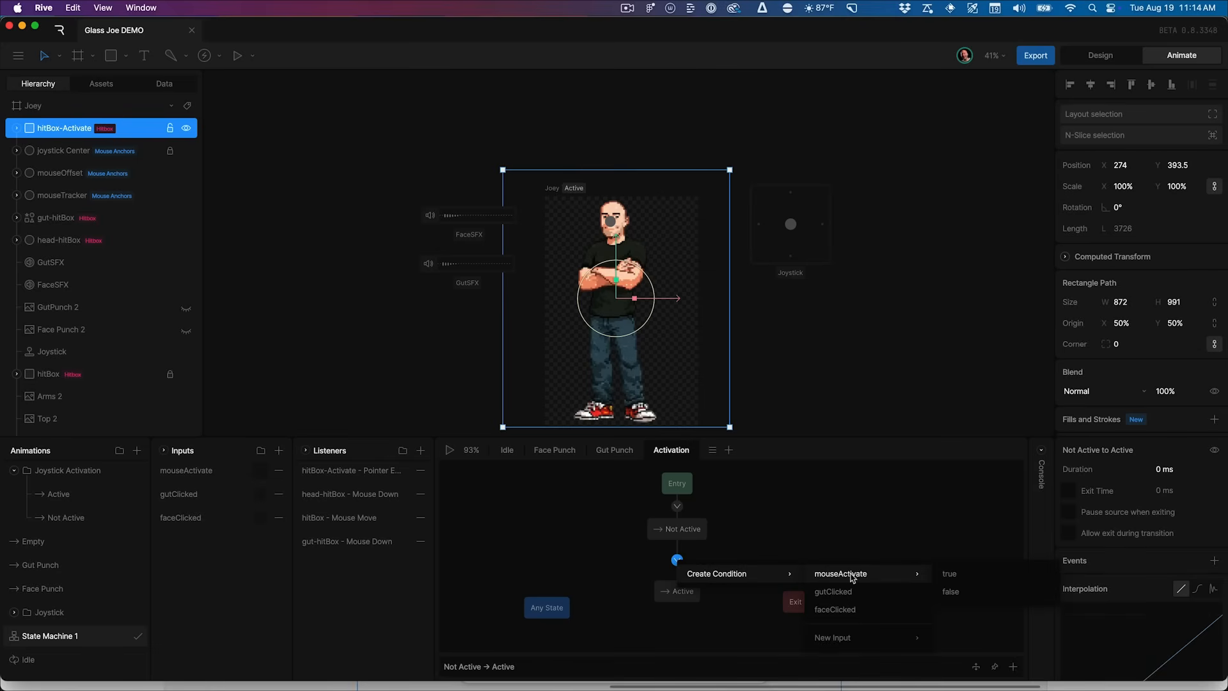
left_click(949, 574)
Create a return transition from Active to Not Active with the condition mouseActivate is false
left_click(680, 604)
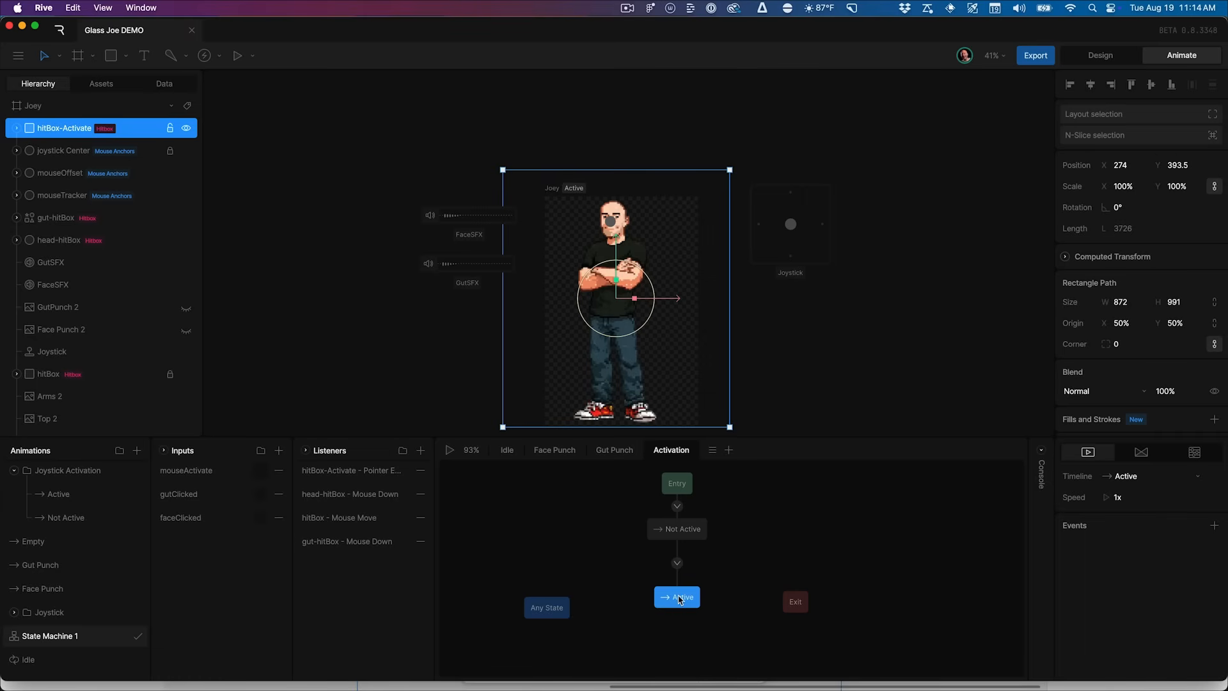
mouse_move(684, 586)
left_mouse_down()
mouse_move(694, 568)
mouse_move(679, 531)
left_mouse_up()
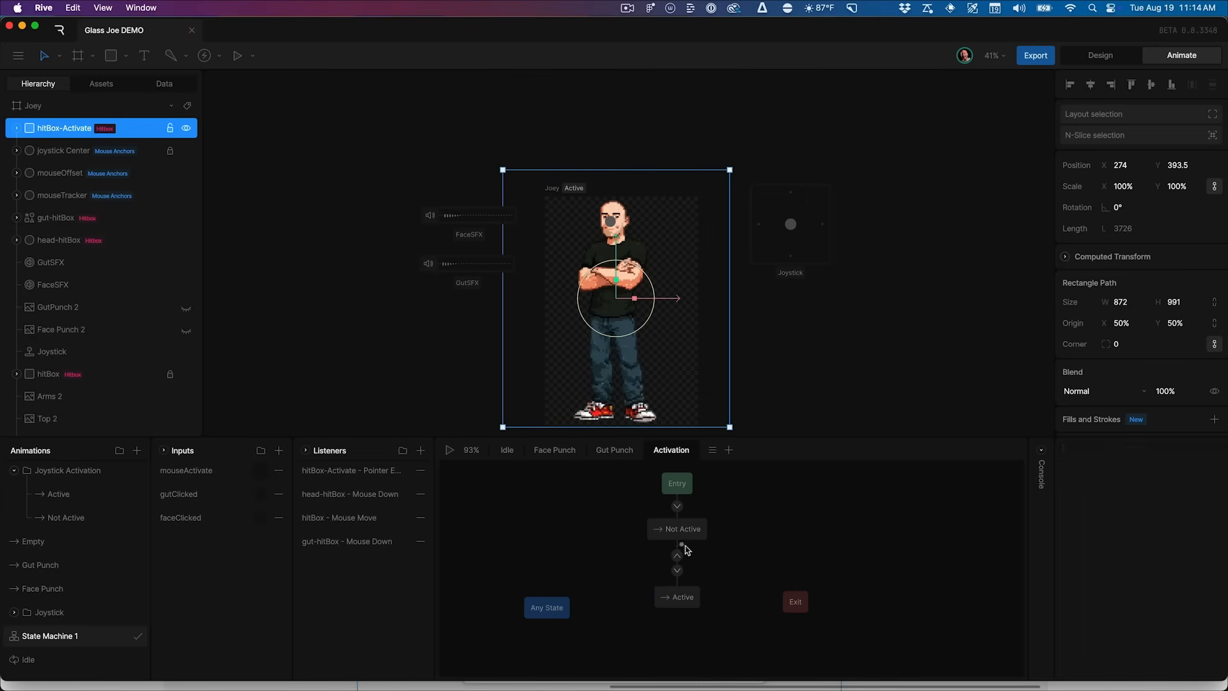
right_click(678, 561)
mouse_move(735, 571)
mouse_move(838, 570)
left_click(954, 587)
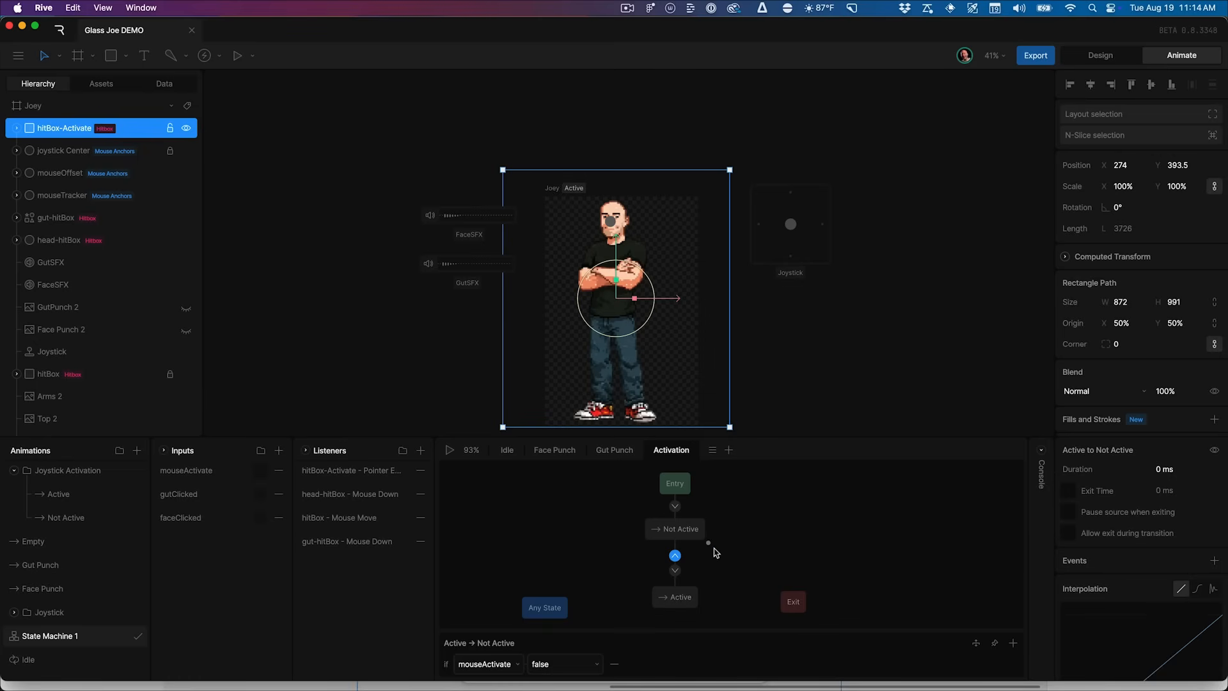
Duplicate the hitBox-Activate - Pointer Enter listener and rename the copy hitBox-Activate - Pointer Exit
left_click(351, 474)
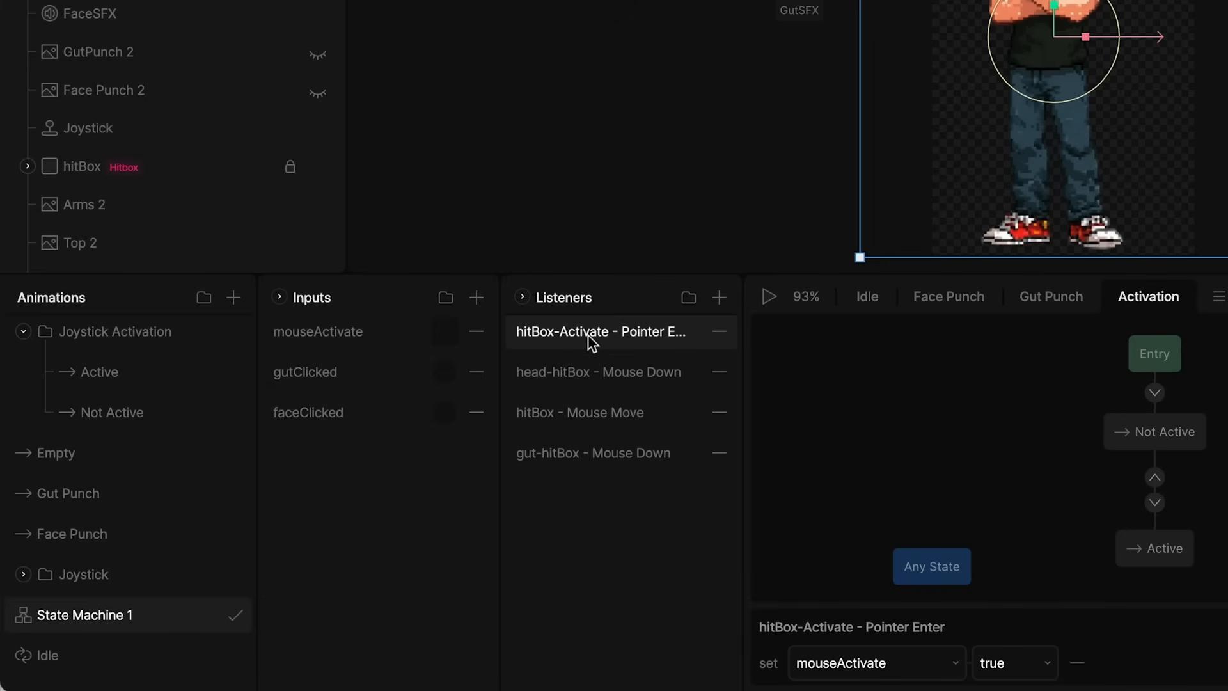
left_click_drag(742, 324, 820, 324)
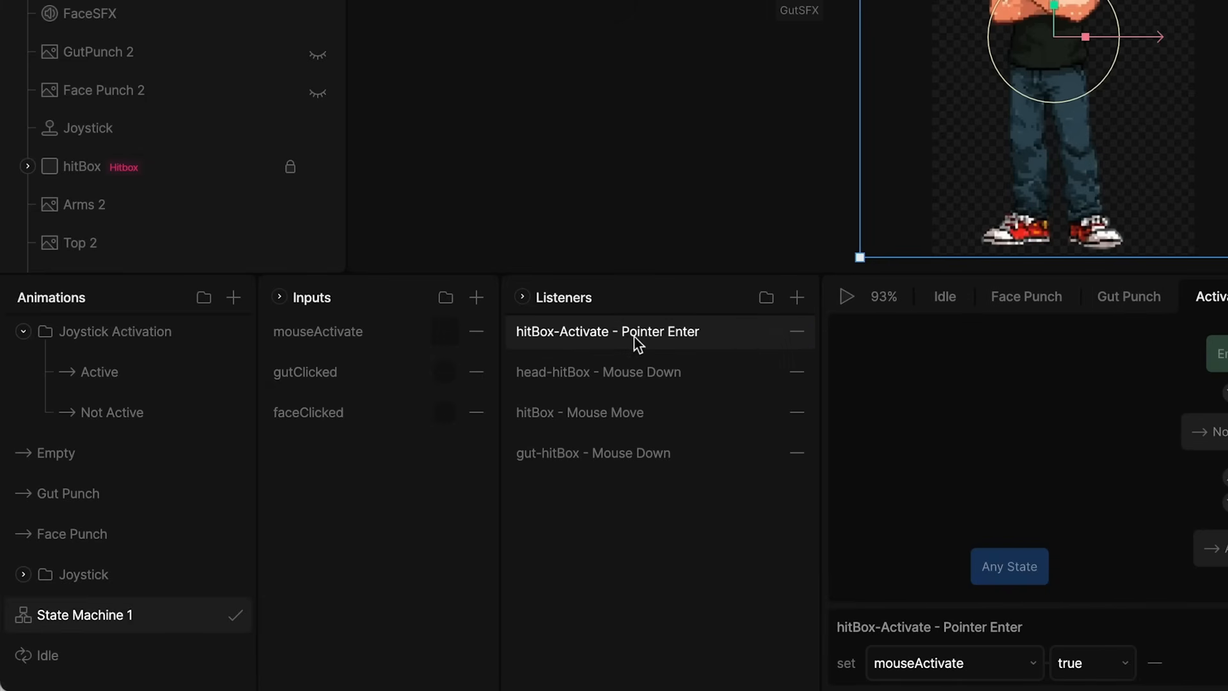
right_click(638, 339)
left_click(669, 352)
left_click_drag(669, 331, 779, 326)
type("Exit")
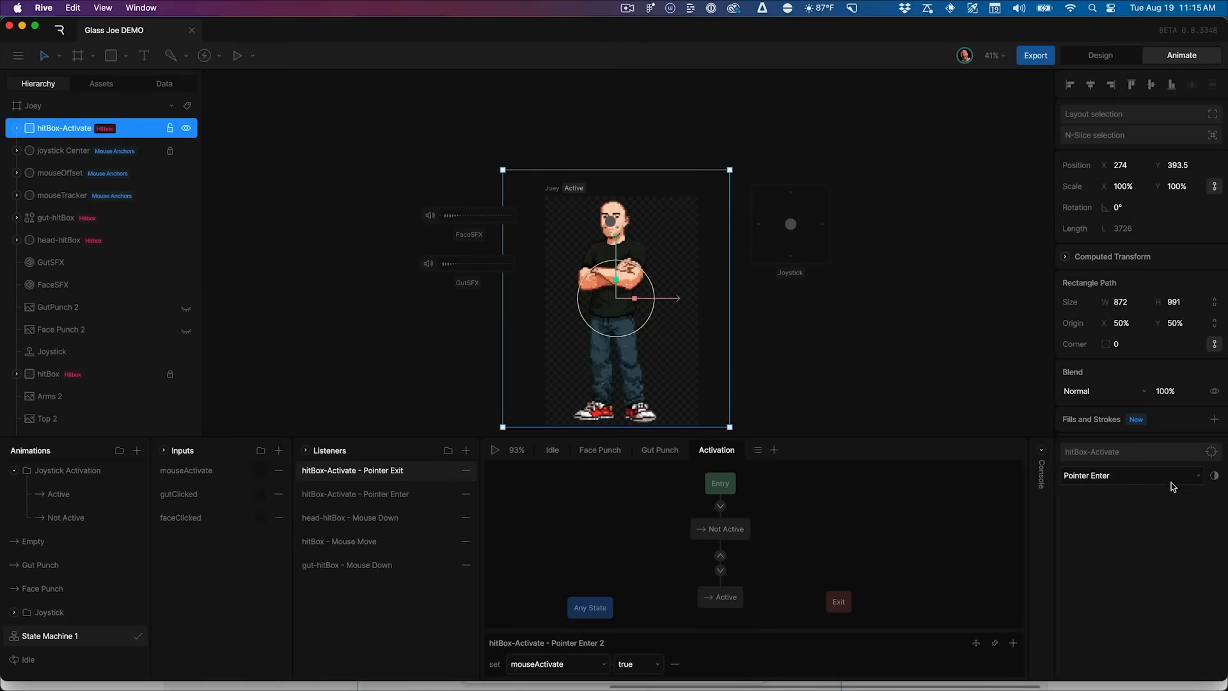
Change the new listener's event to Pointer Exit and make its action set mouseActivate to false
left_click(1157, 482)
left_click(1139, 520)
left_click(615, 666)
left_click(639, 633)
Check the Active to Not Active transition and play the state machine to test head tracking inside and outside the hitbox
left_click(721, 556)
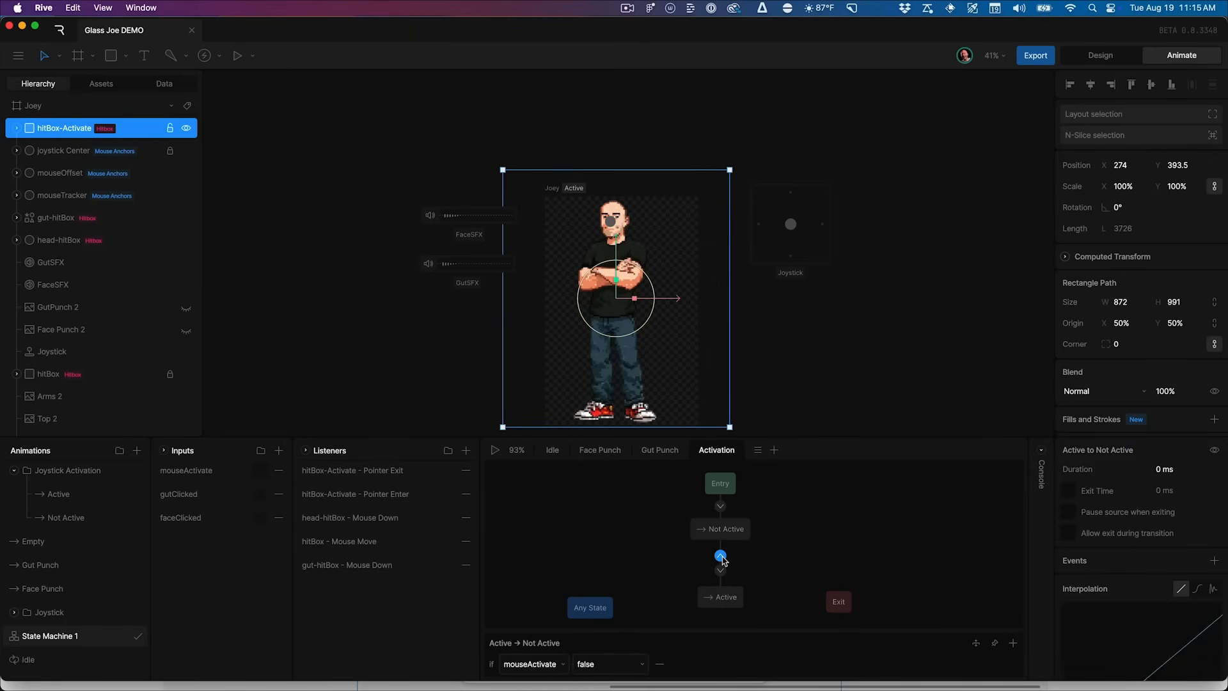
left_click(720, 529)
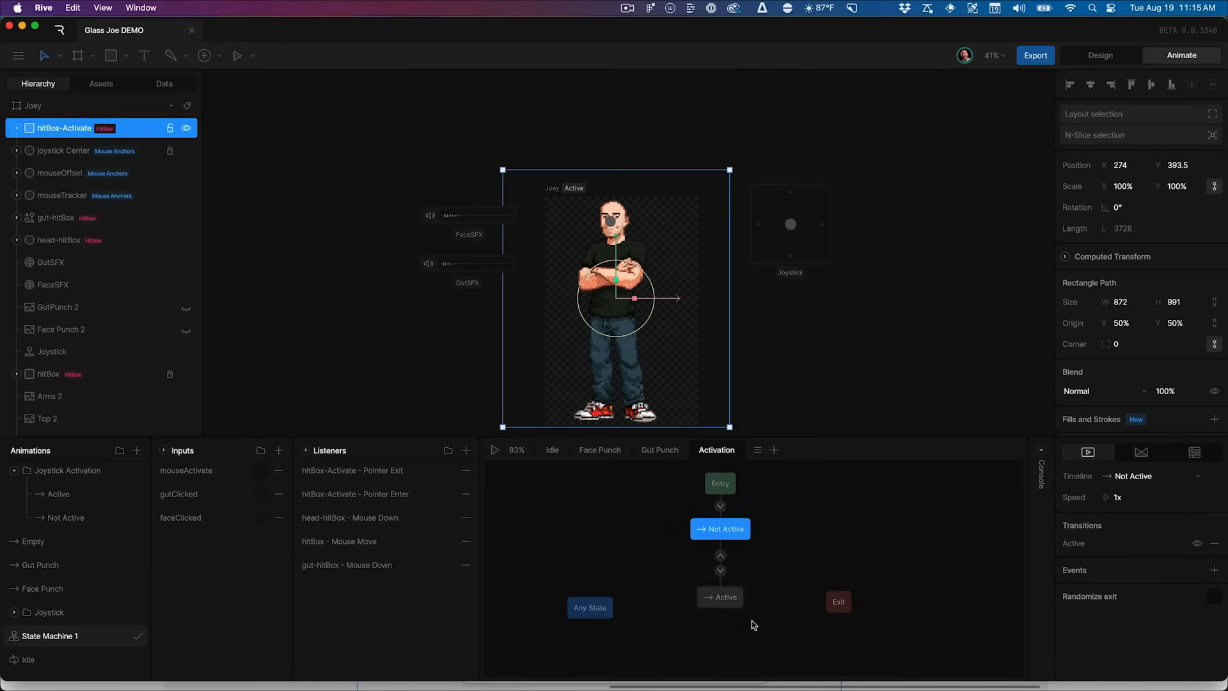
key("space")
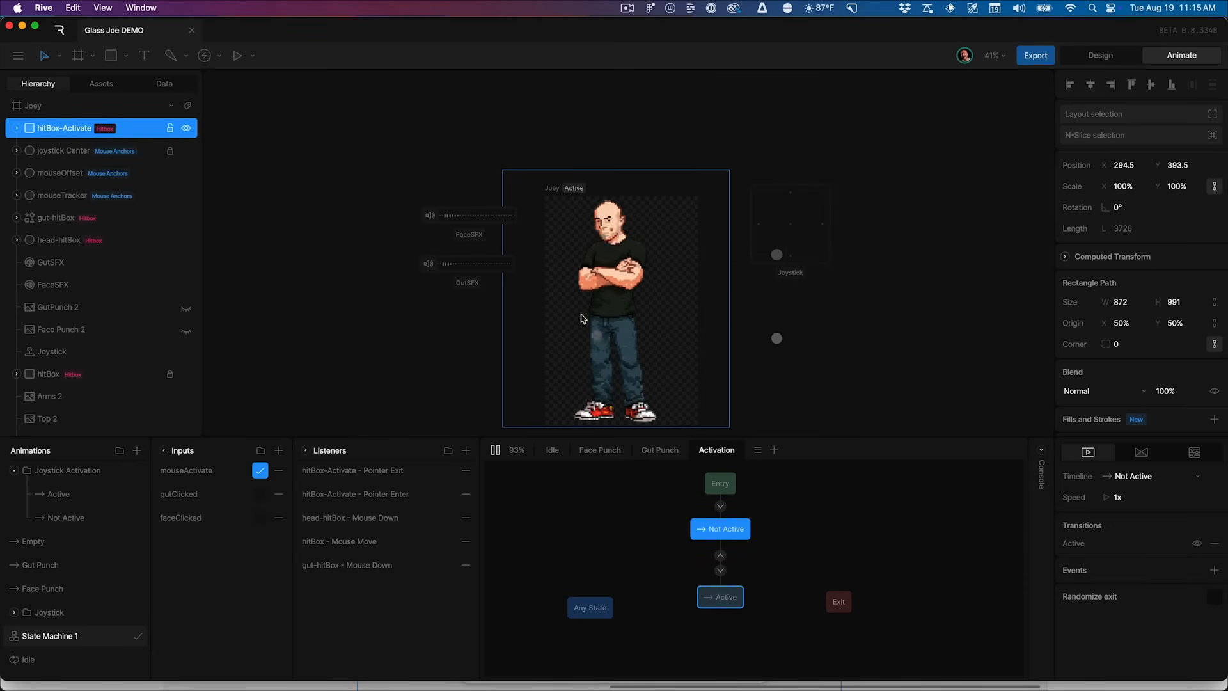
Give the Active to Not Active transition a duration of 500 ms and an eased, curved interpolation
left_click(720, 556)
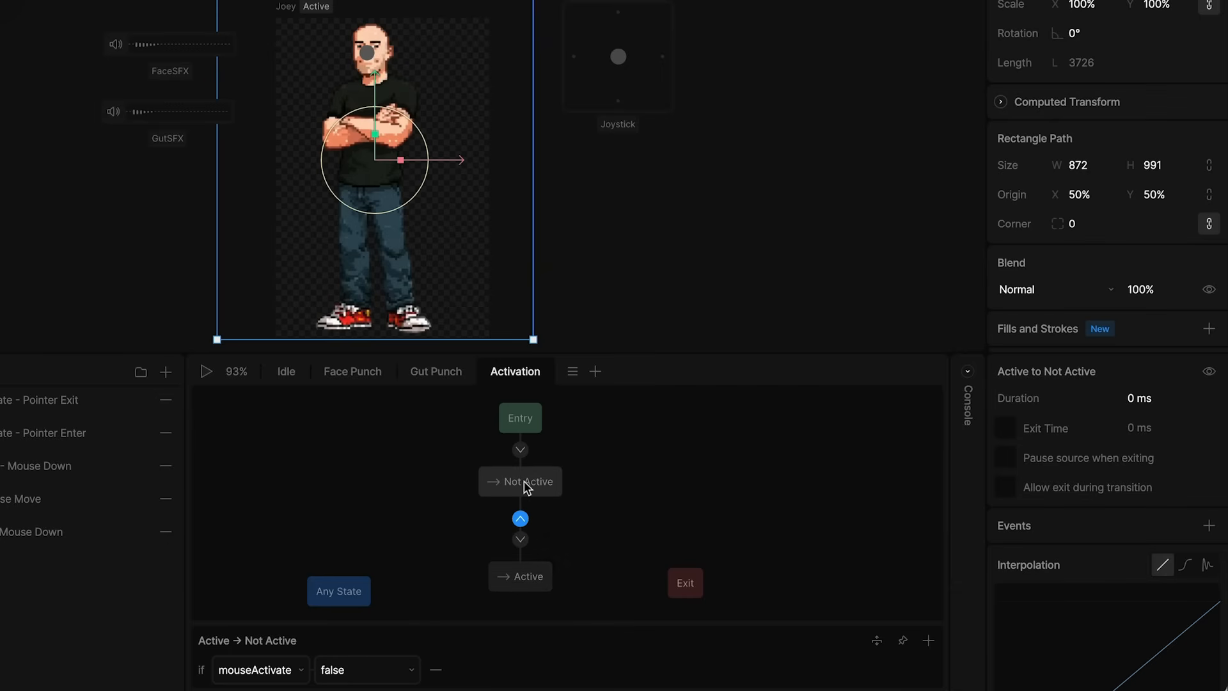
left_click(1133, 395)
type("500")
key("Return")
scroll(1160, 409, "down", 2)
left_click(1186, 435)
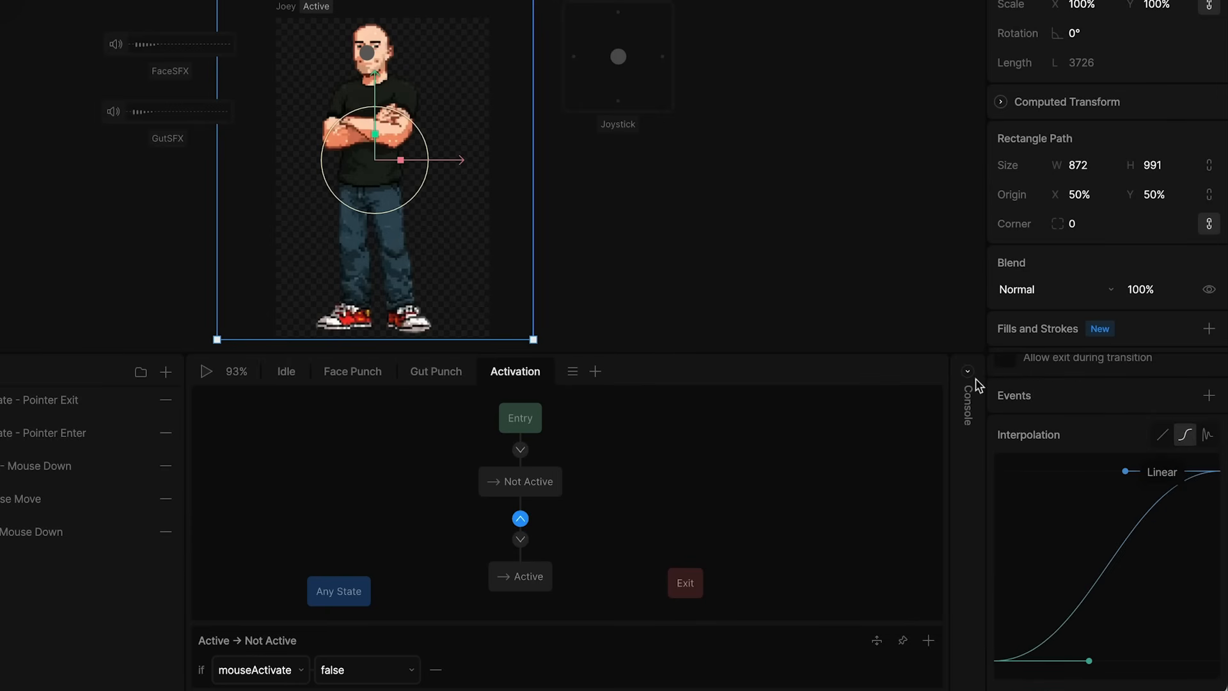
Preview the eased transition and set the Active to Not Active duration to 1000 ms
key("space")
mouse_move(425, 211)
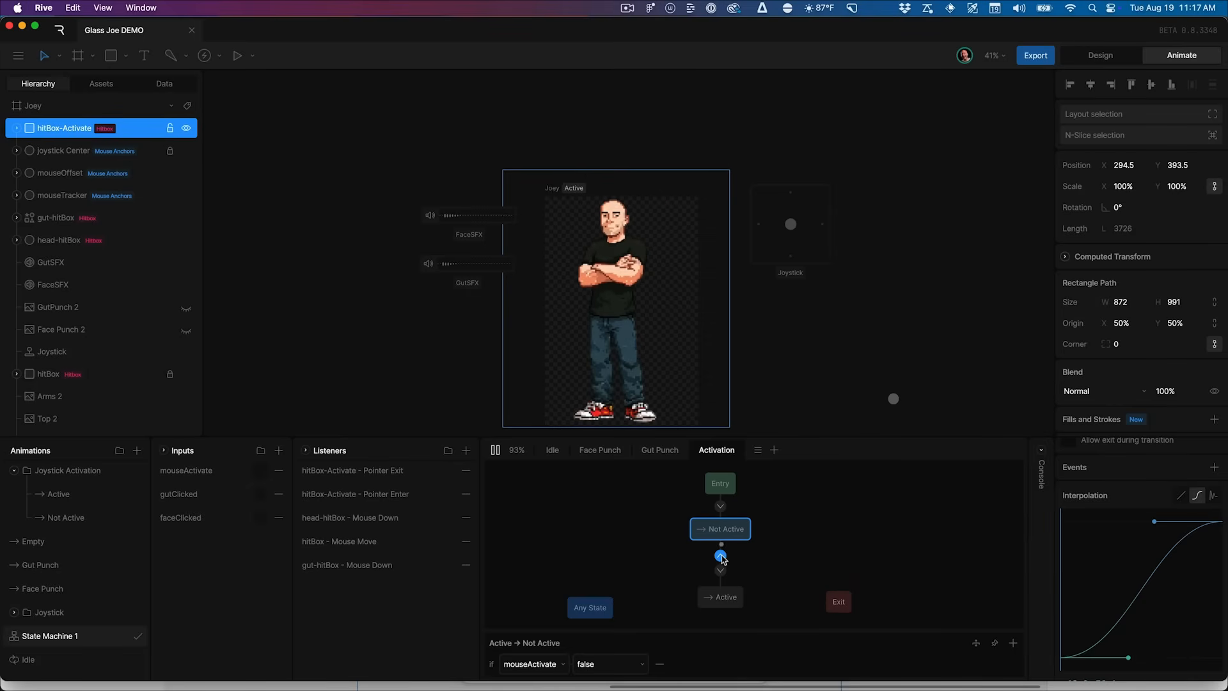
left_click(1162, 469)
type("300")
key("Return")
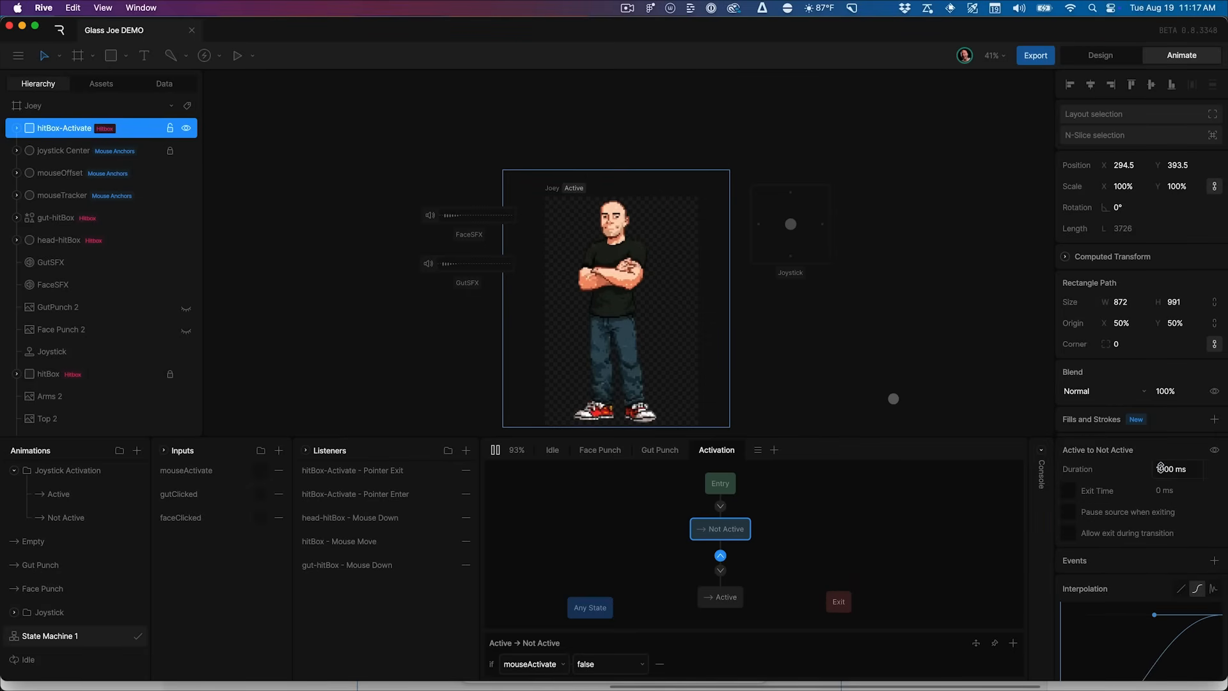
Replay the state machine to check how the head recentres when the pointer leaves the hitbox
key("space")
key("space")
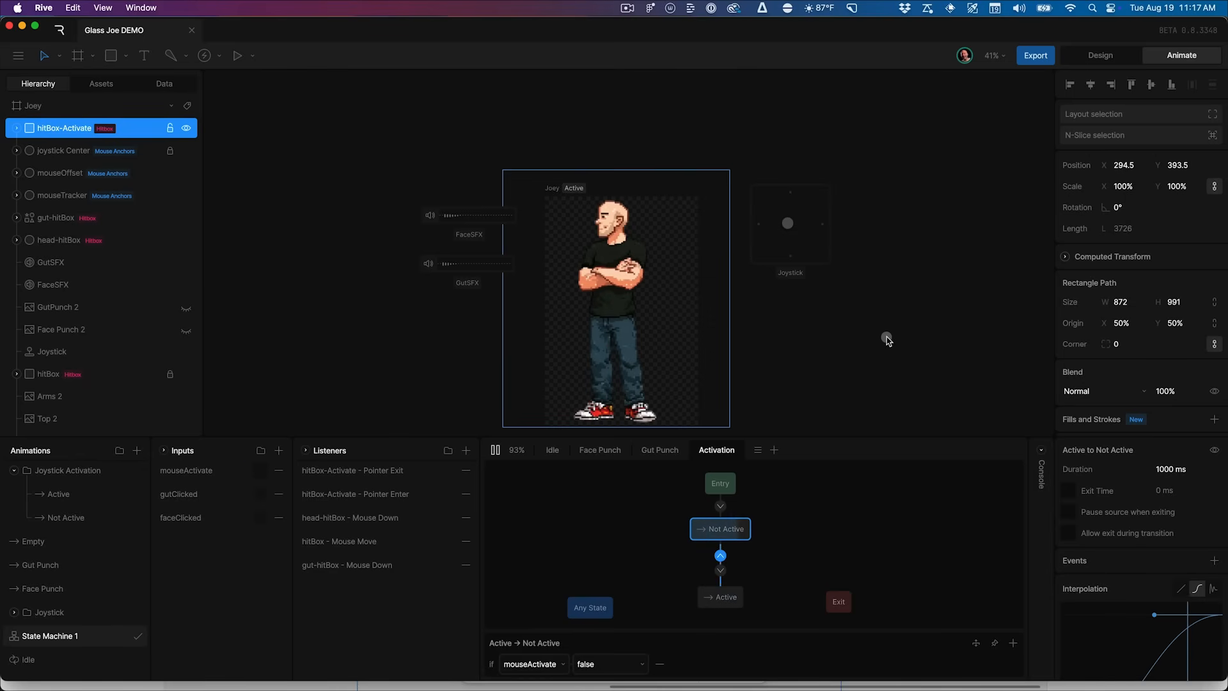
key("space")
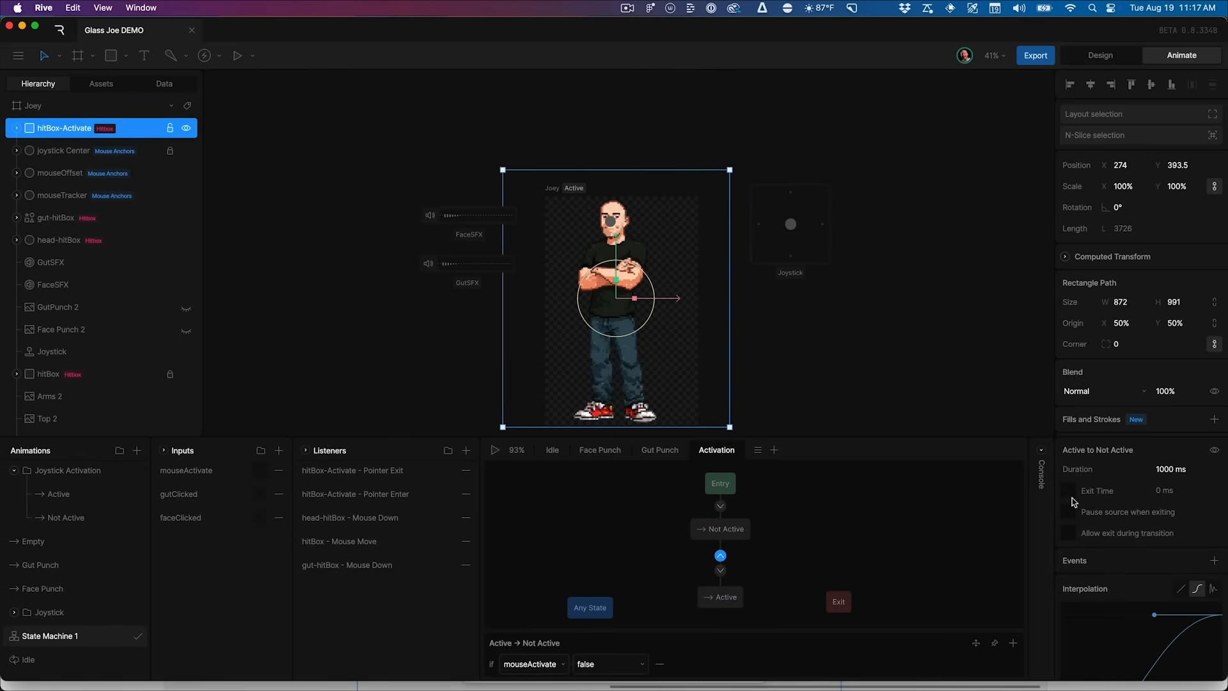
Enable a 1000 ms exit time on the Active to Not Active transition and preview the head's return
left_click(1182, 425)
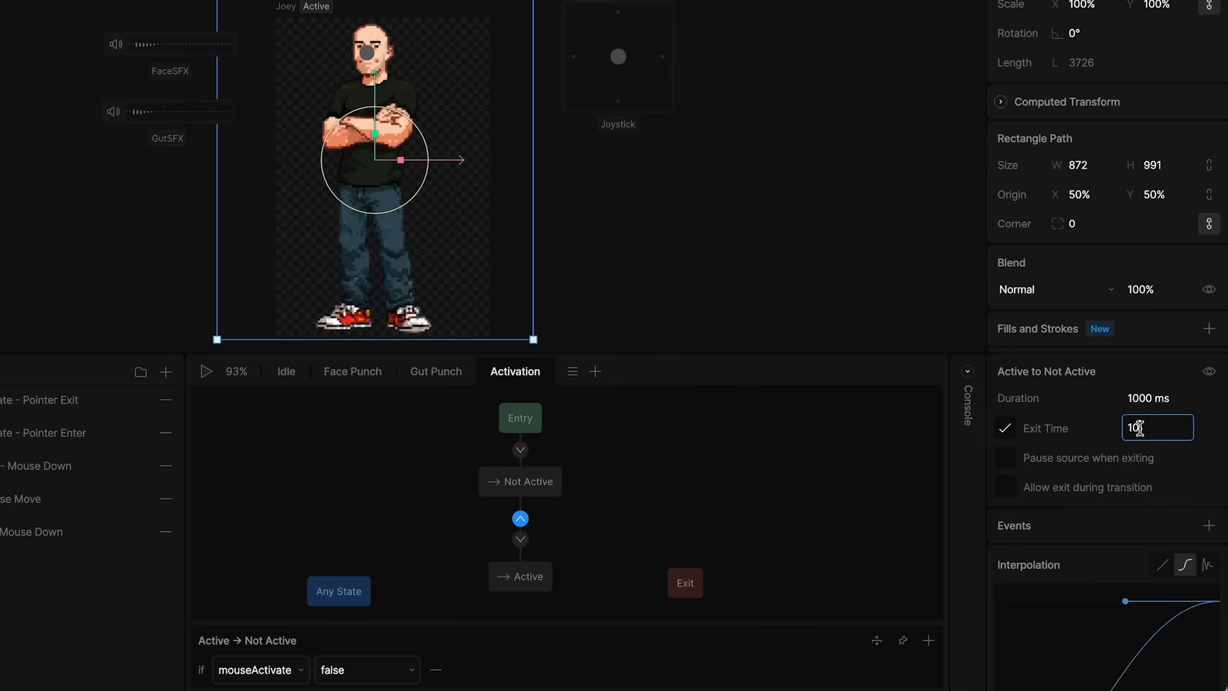
key("Return")
key("space")
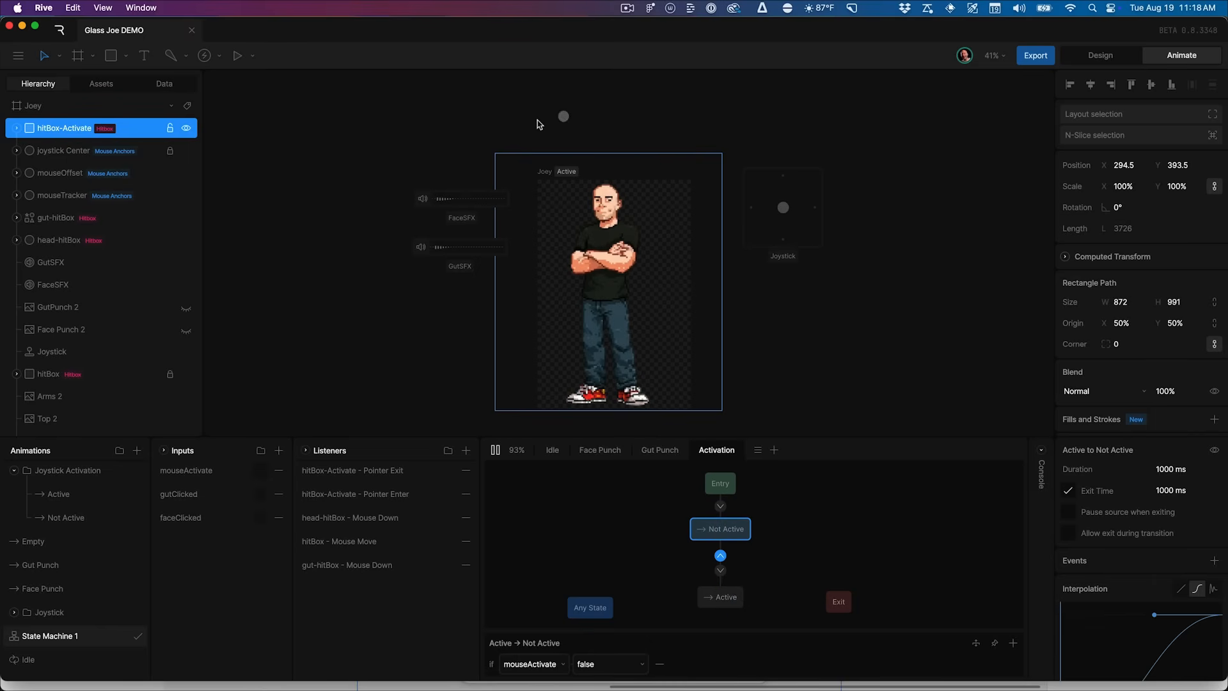
scroll(510, 85, "down", 1)
scroll(510, 85, "up", 1)
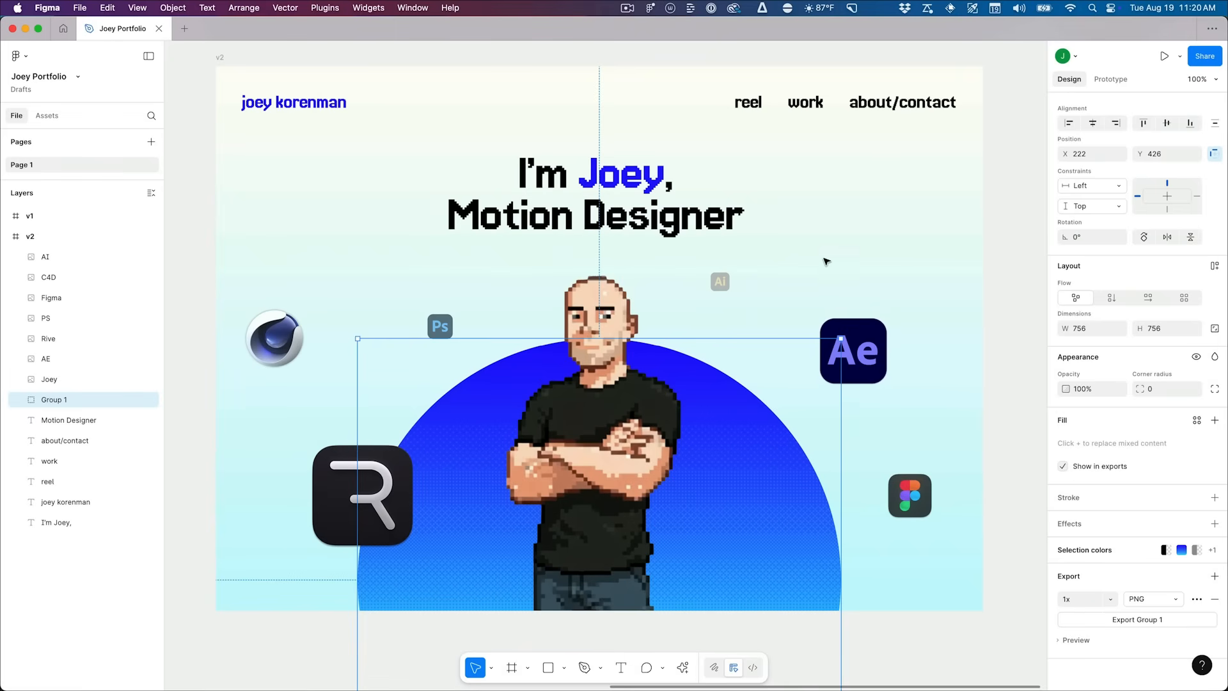
In the Figma portfolio file, select the six software icons from AI to AE in v2 and place copies on empty canvas outside the frame
left_click(855, 328)
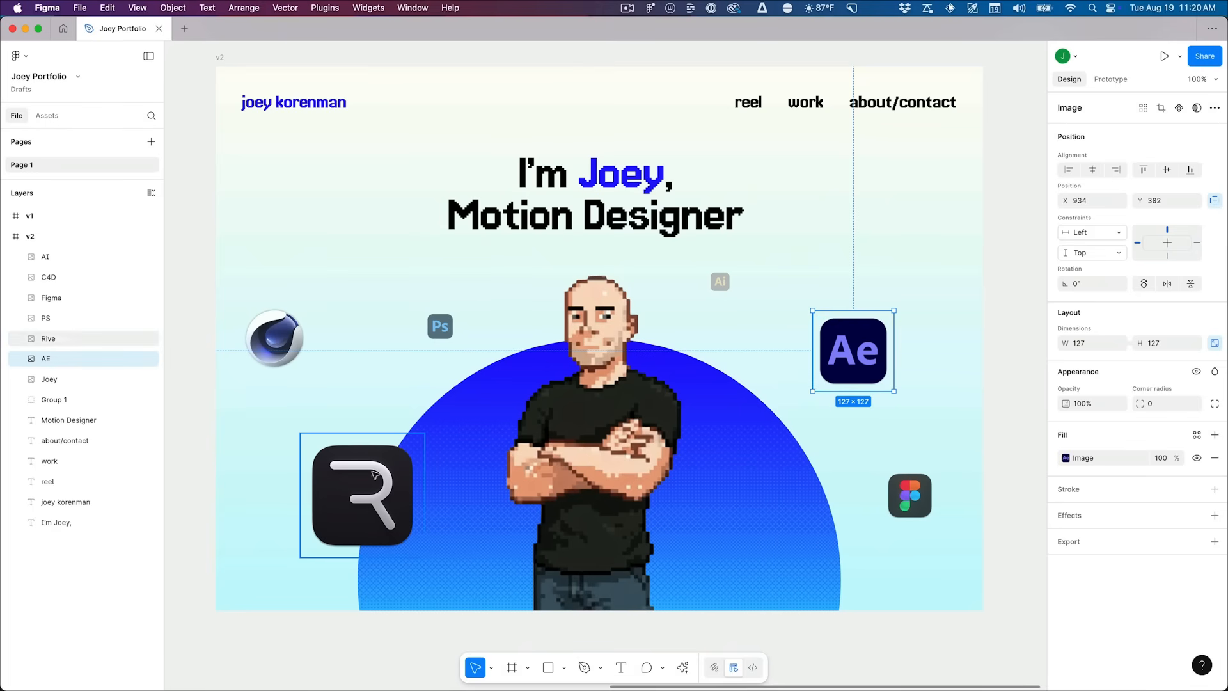
left_click(717, 287)
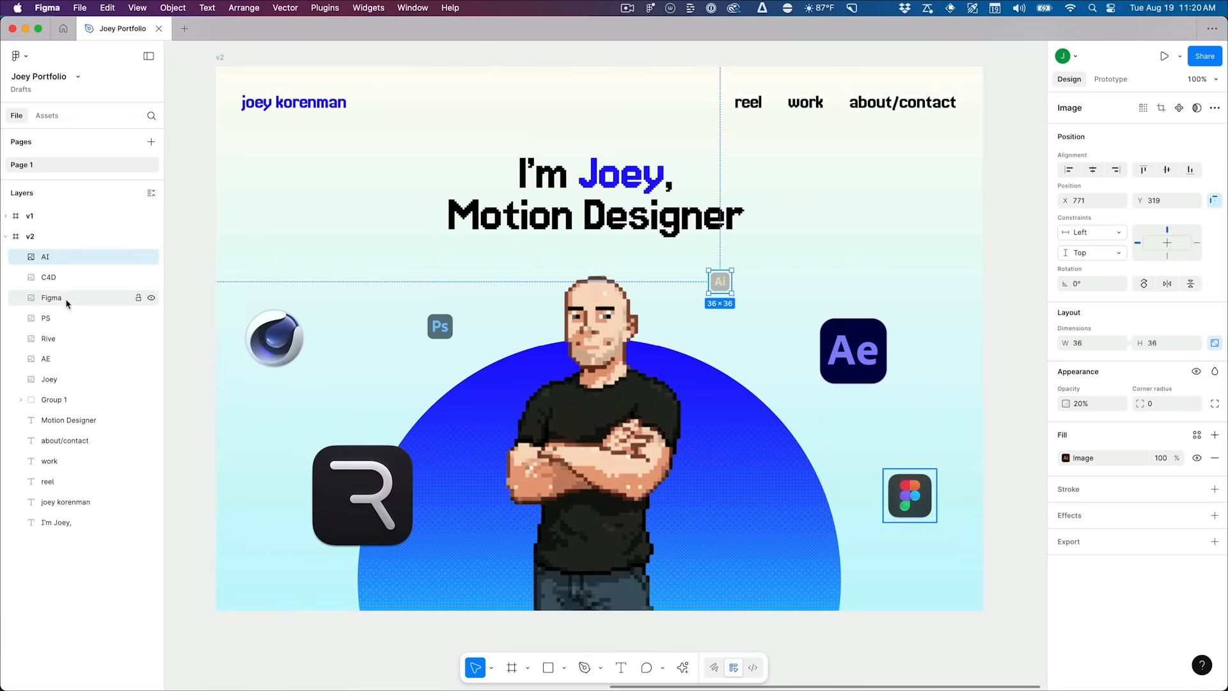
left_click(69, 362, "shift")
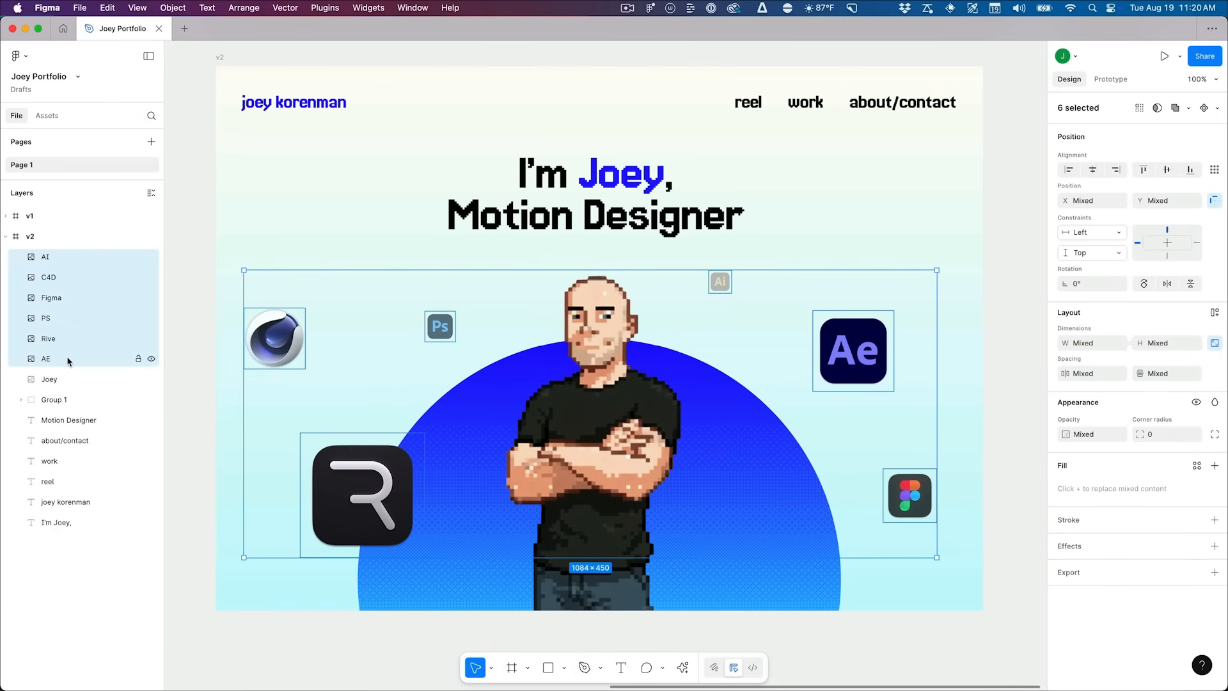
key("minus")
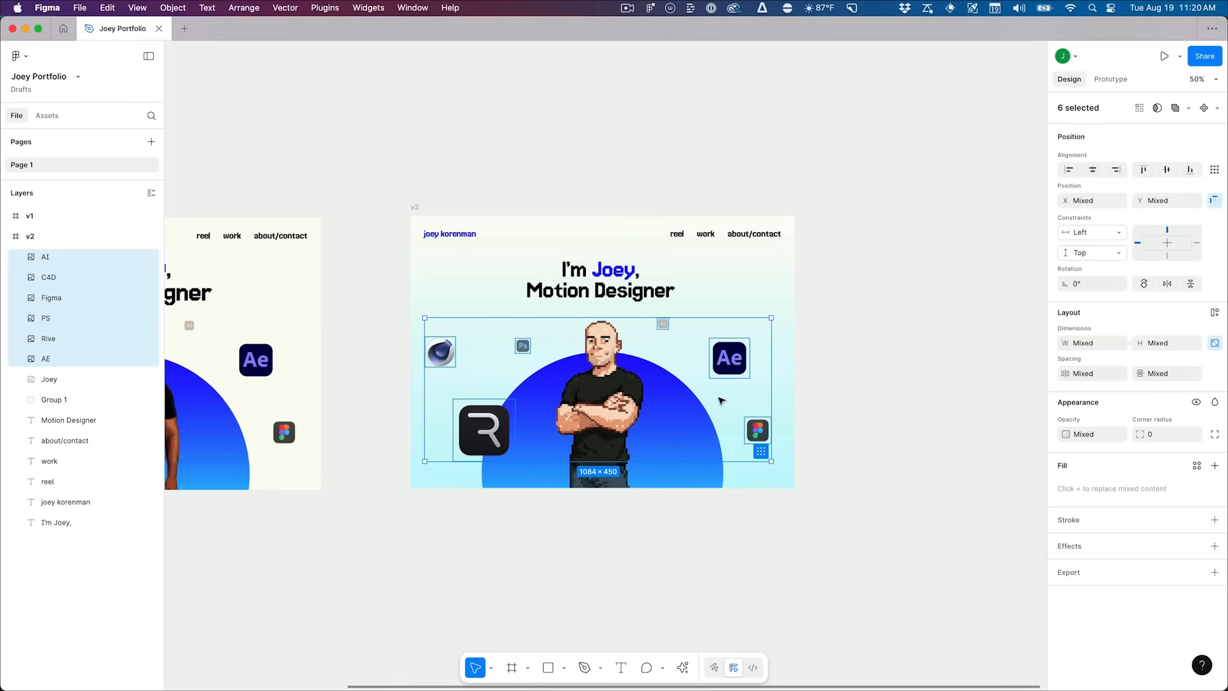
scroll(506, 403, "right", 5)
left_click_drag(505, 403, 929, 370)
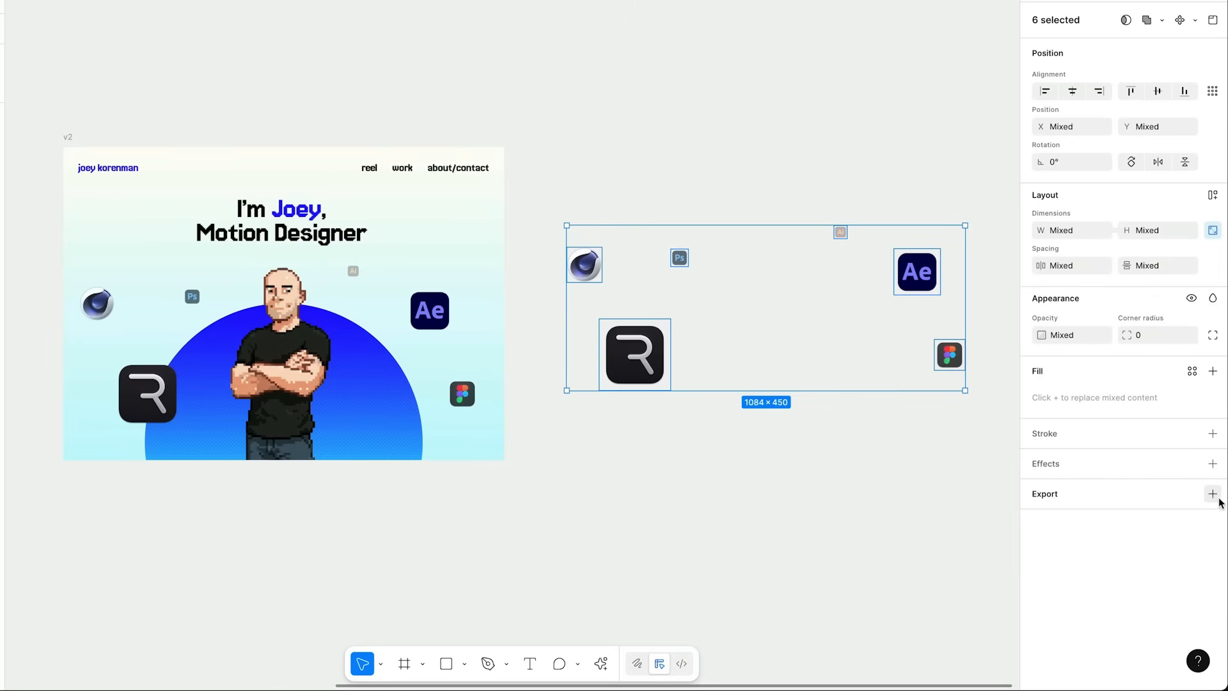
Export the six copied icon layers as 1x PNG files into a new folder named icons
left_click(1213, 494)
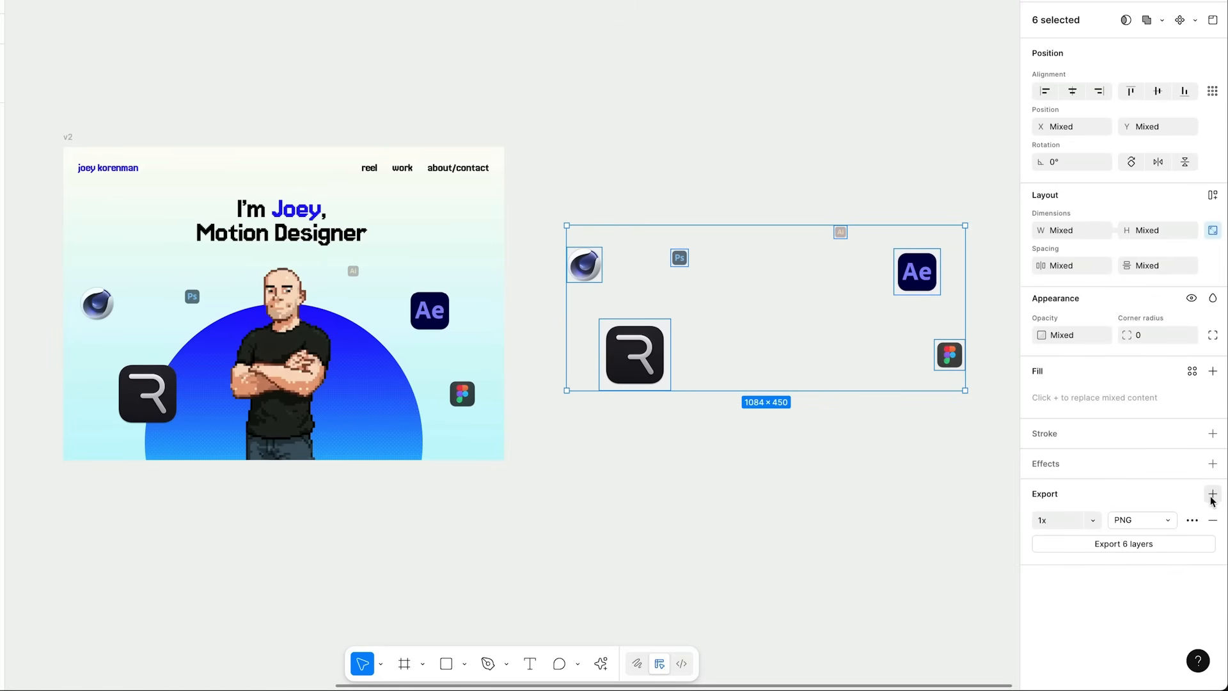
left_click(1140, 547)
left_click(506, 475)
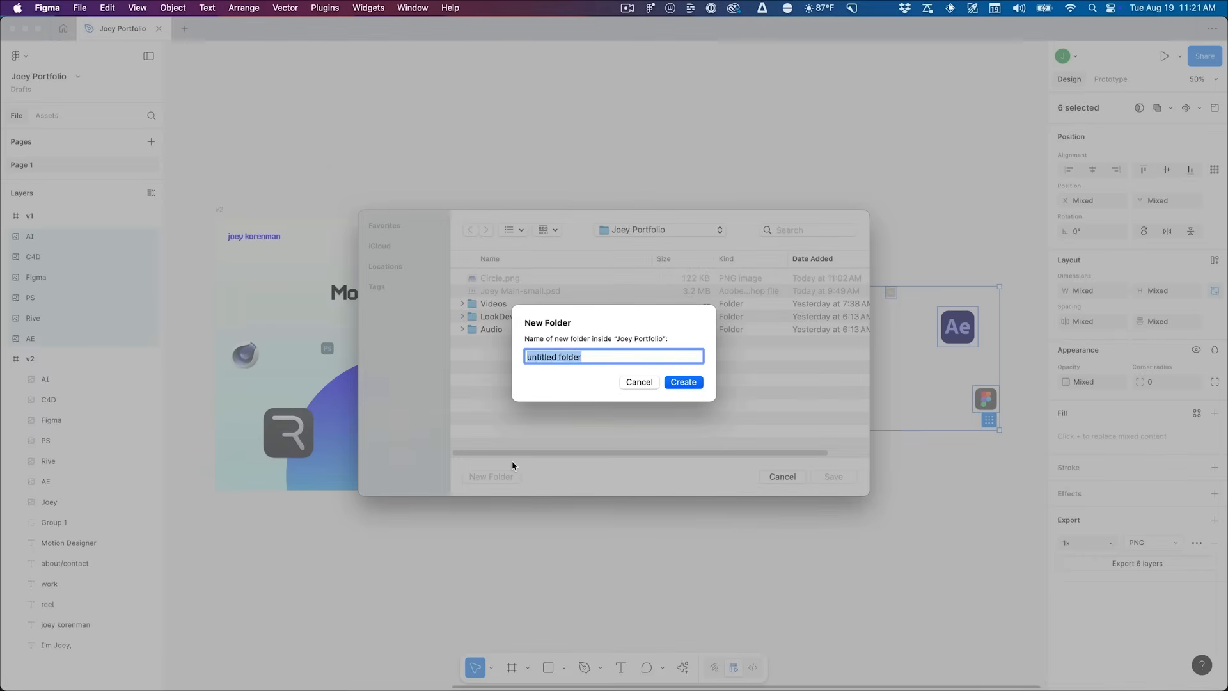
type("icons")
key("Return")
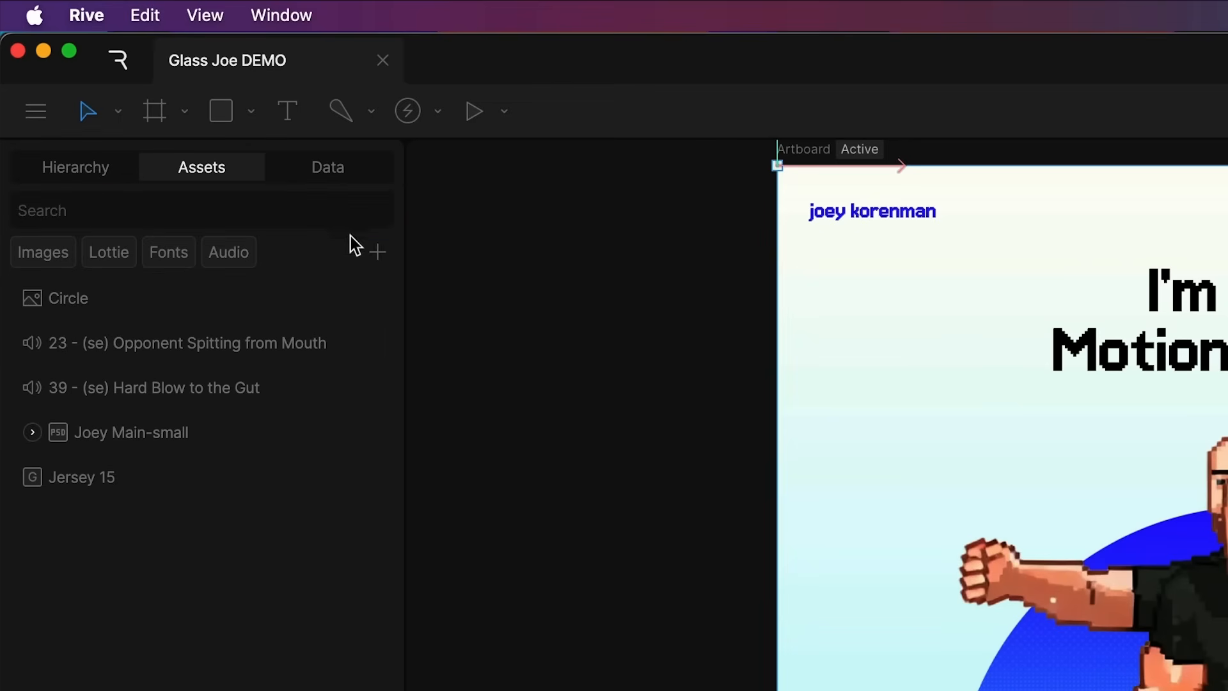
Switch to Rive and upload the six exported icon images from the icons folder to the file's assets
left_click(379, 254)
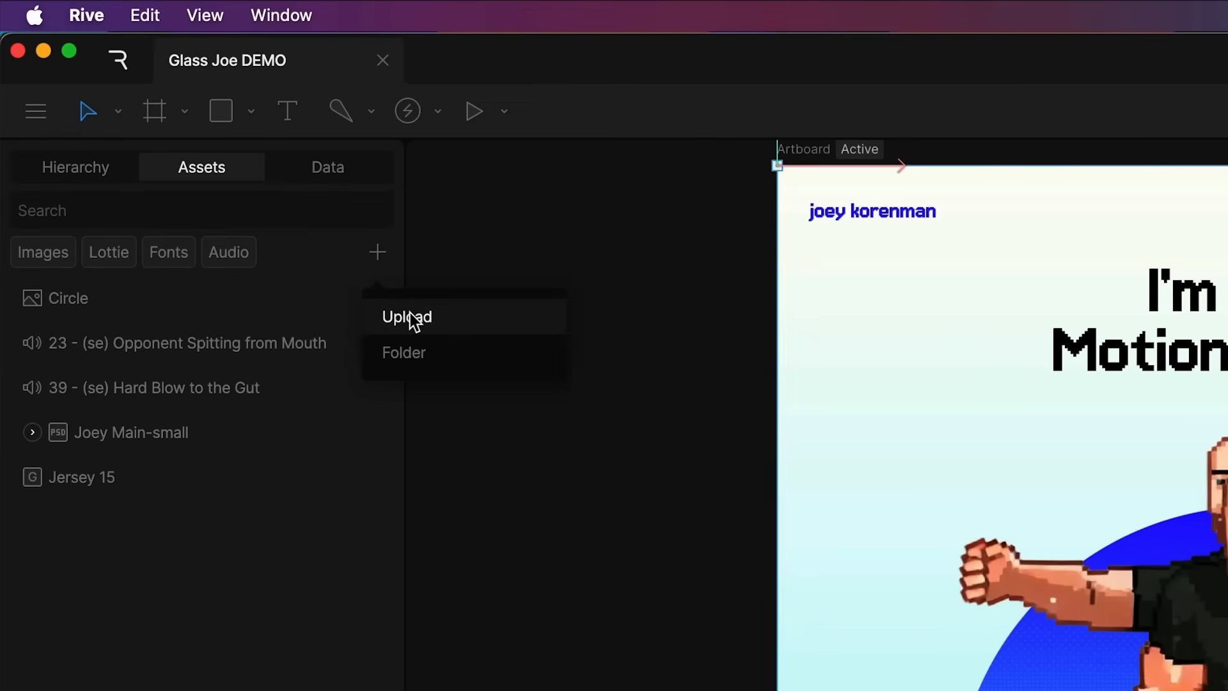
left_click(409, 316)
double_click(478, 248)
left_click(490, 335, "shift")
key("Return")
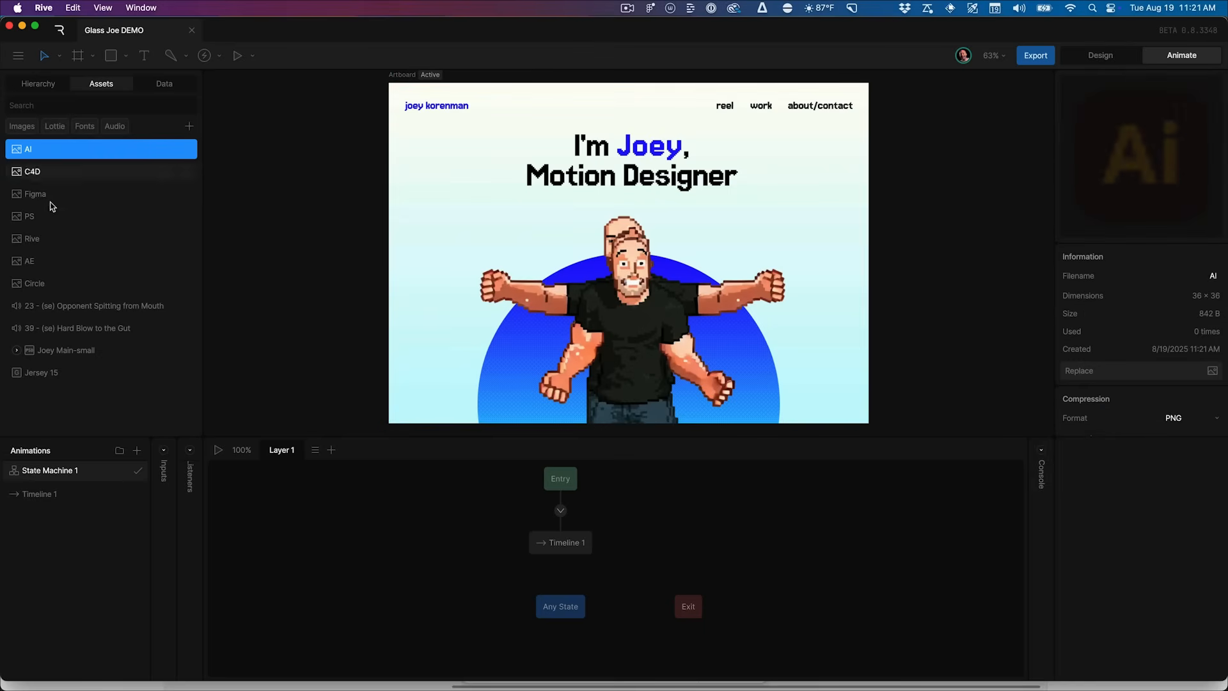
Place all six icon images, AI through AE, on the portfolio artboard beside the character's head
left_click(64, 266, "shift")
left_click_drag(557, 262, 557, 259)
left_click(291, 200)
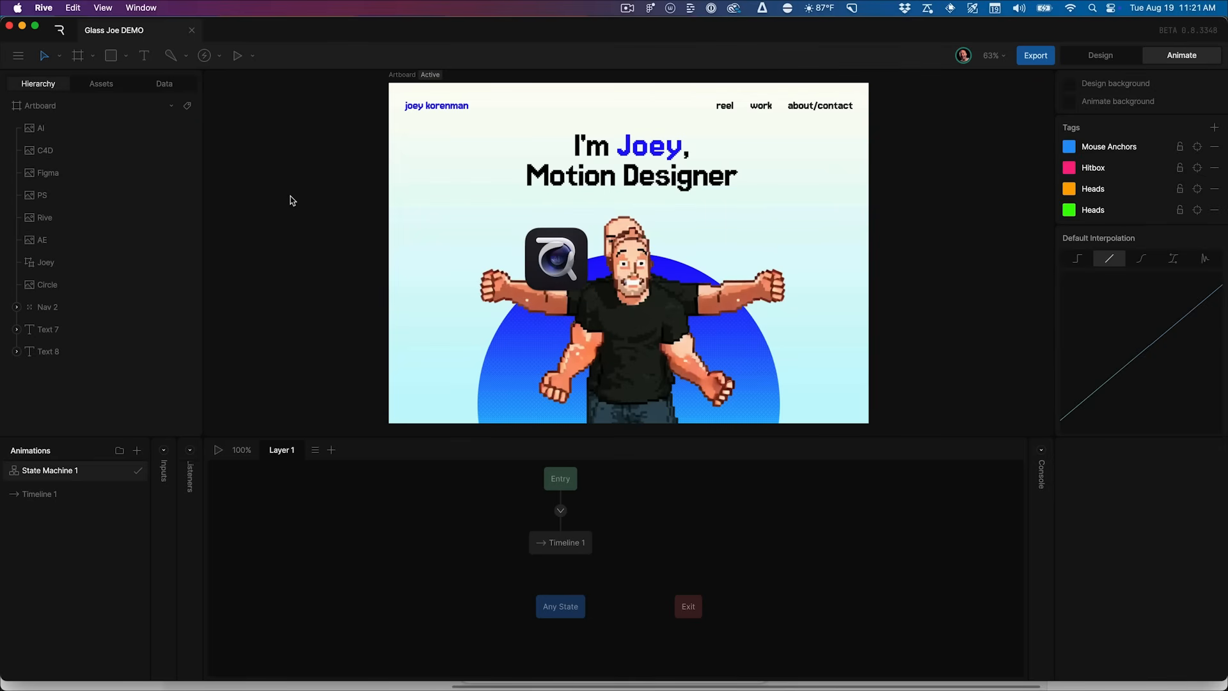
Move the Rive icon to the artboard's lower-left area, at about X 205, Y 697
left_click_drag(526, 274, 440, 377)
scroll(562, 266, "left", 2)
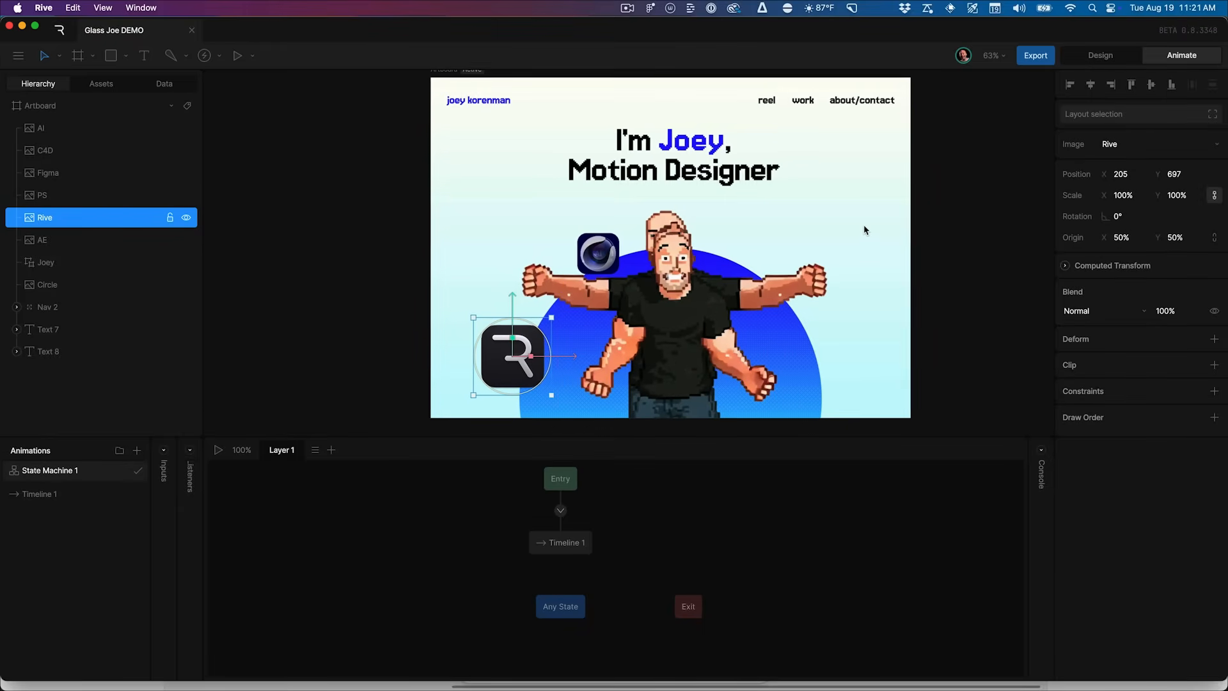
Spread the stacked icons around the character: C4D and PS at upper left, AI and AE at upper right, Figma at lower right
left_click(1101, 56)
left_click_drag(599, 254, 743, 221)
left_click_drag(599, 254, 471, 258)
left_click_drag(599, 254, 805, 230)
left_click_drag(602, 255, 599, 235)
left_click_drag(519, 361, 518, 360)
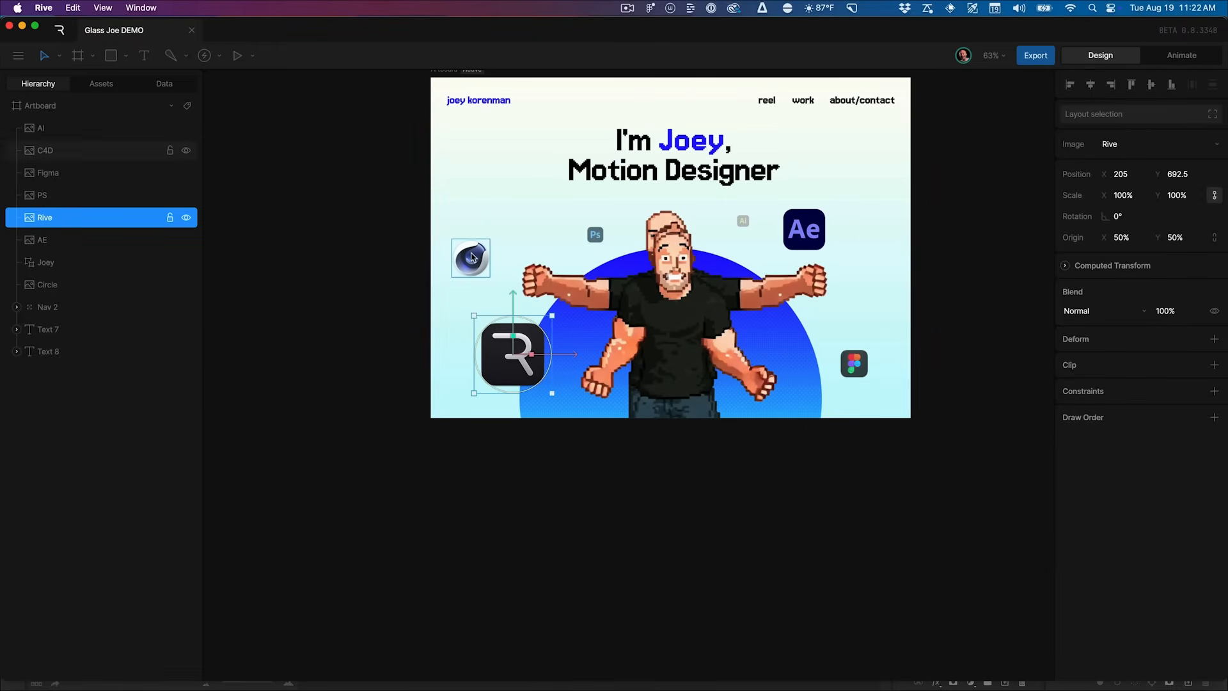
Fine-tune the placement of the C4D, PS, AI and AE icons and move Figma to about X 1078.5, Y 696
left_click_drag(472, 257, 471, 247)
left_click(595, 230)
left_click_drag(594, 230, 586, 224)
left_click_drag(743, 220, 723, 216)
left_click_drag(805, 230, 814, 240)
left_click_drag(855, 364, 863, 355)
left_click_drag(990, 316, 940, 379)
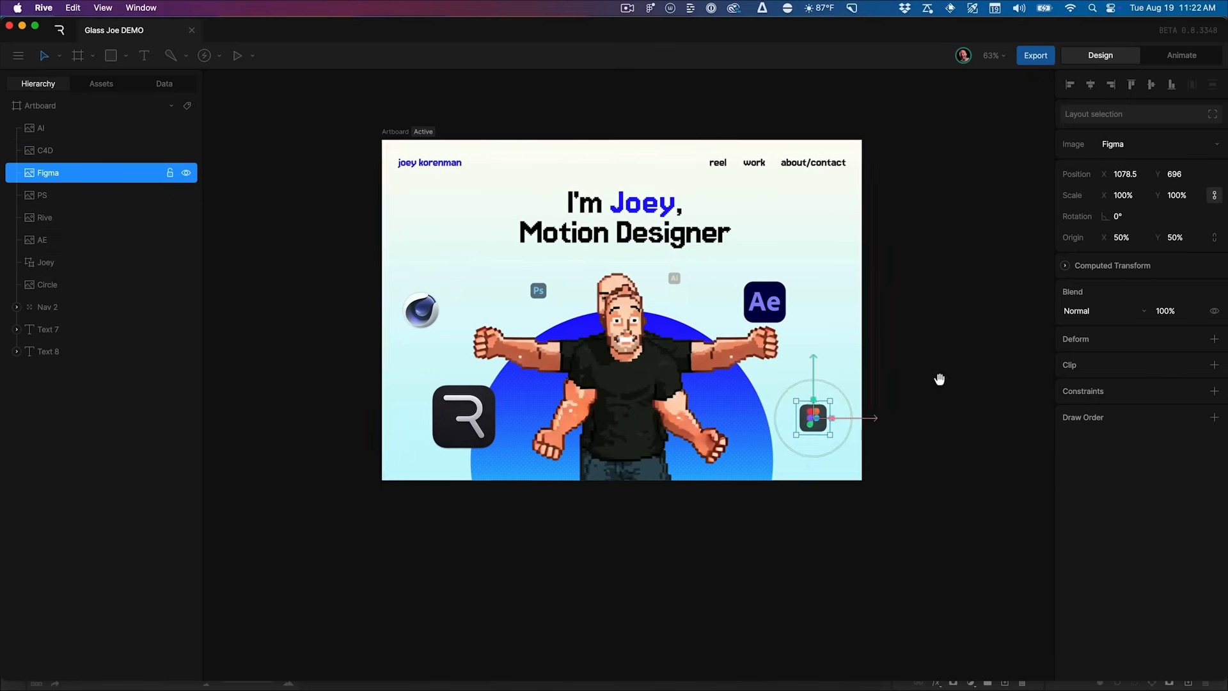
left_click(910, 372)
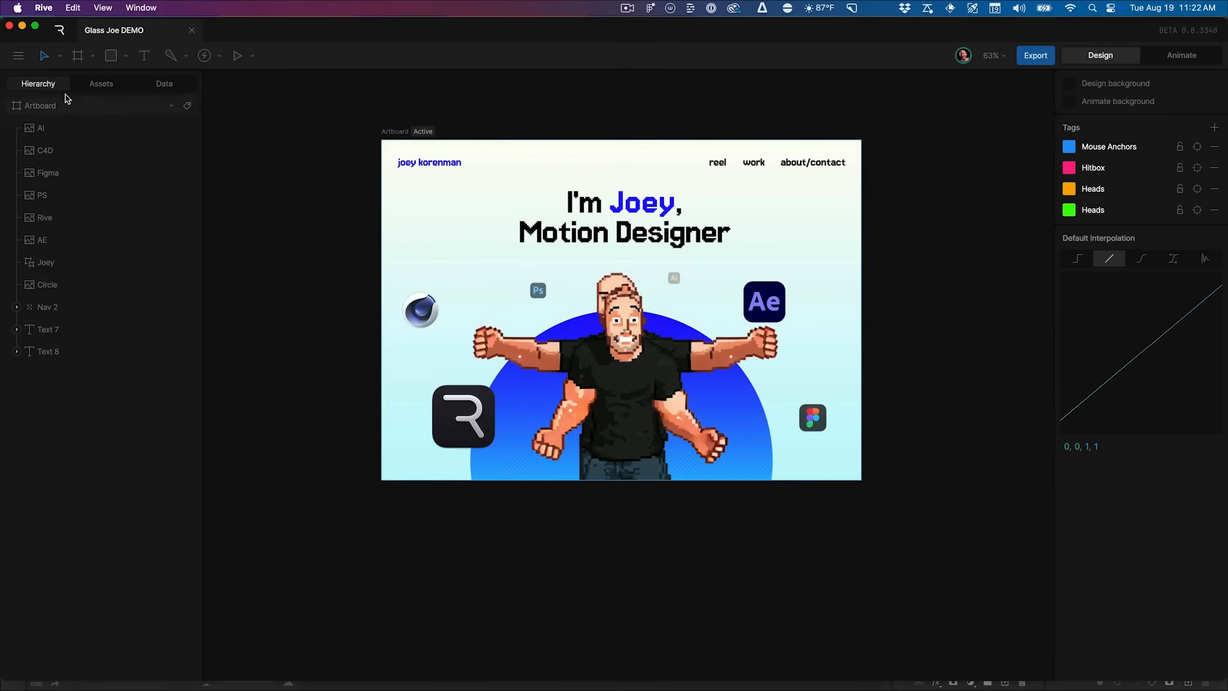
Preview the state machine to check how the character's head follows the mouse among the icons
key("Tab")
left_click_drag(577, 292, 545, 252)
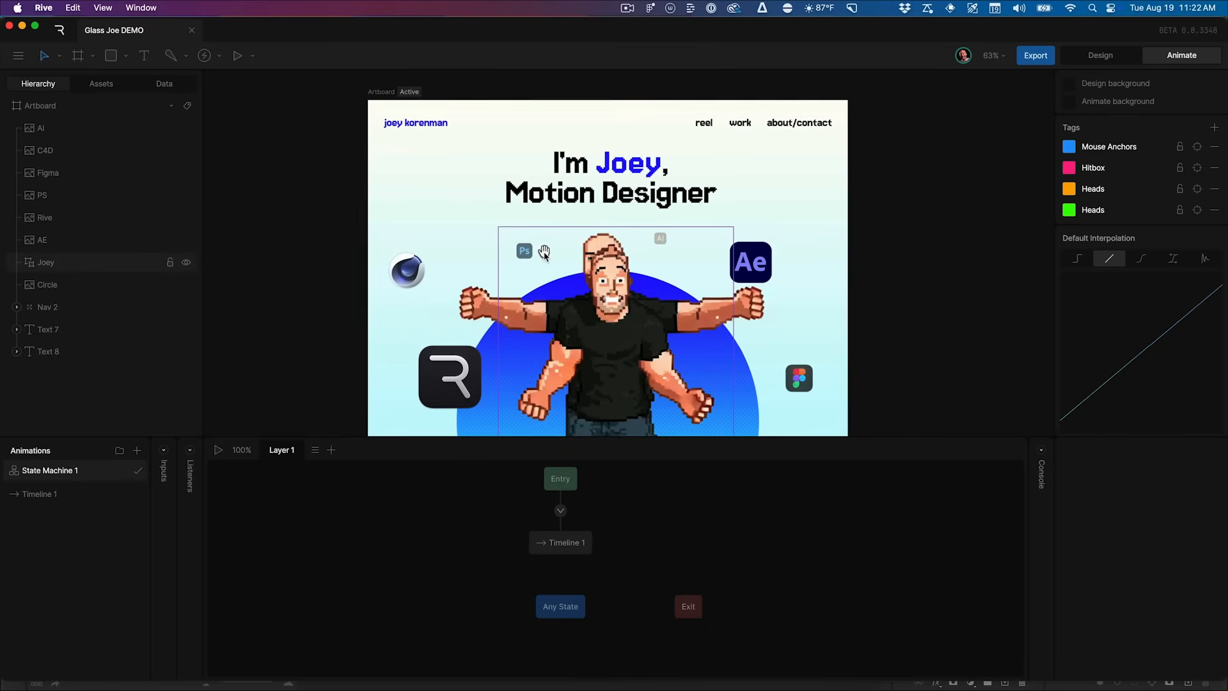
key("space")
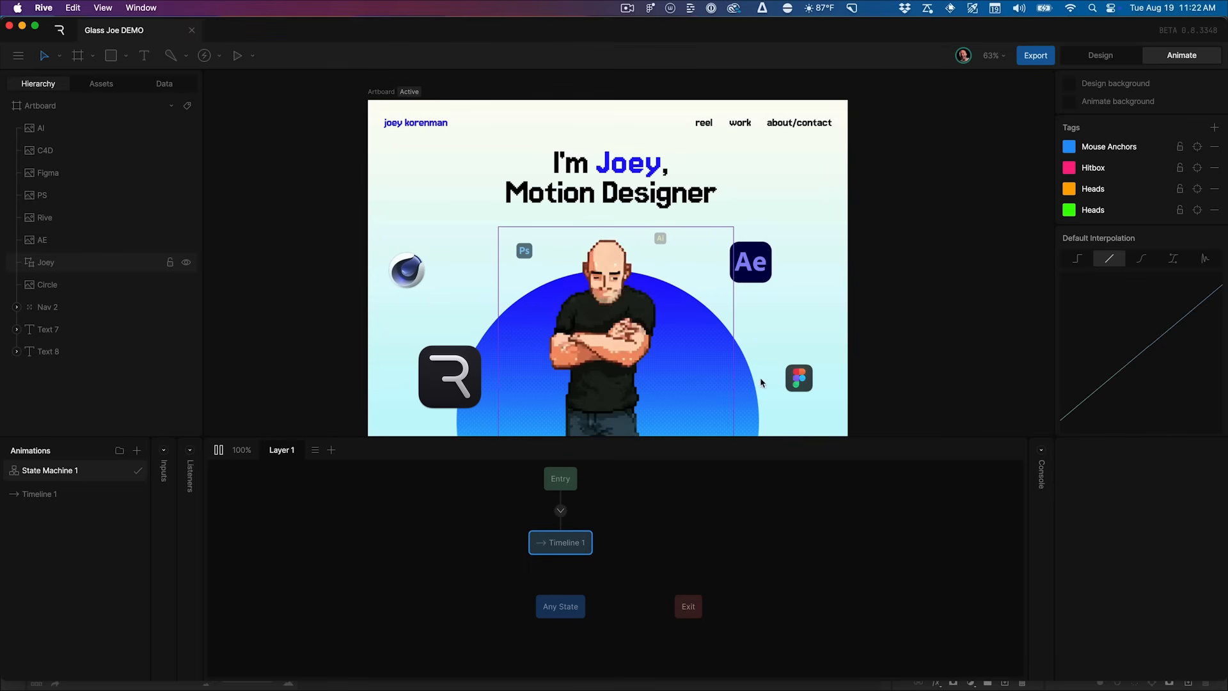
left_click_drag(694, 257, 692, 223)
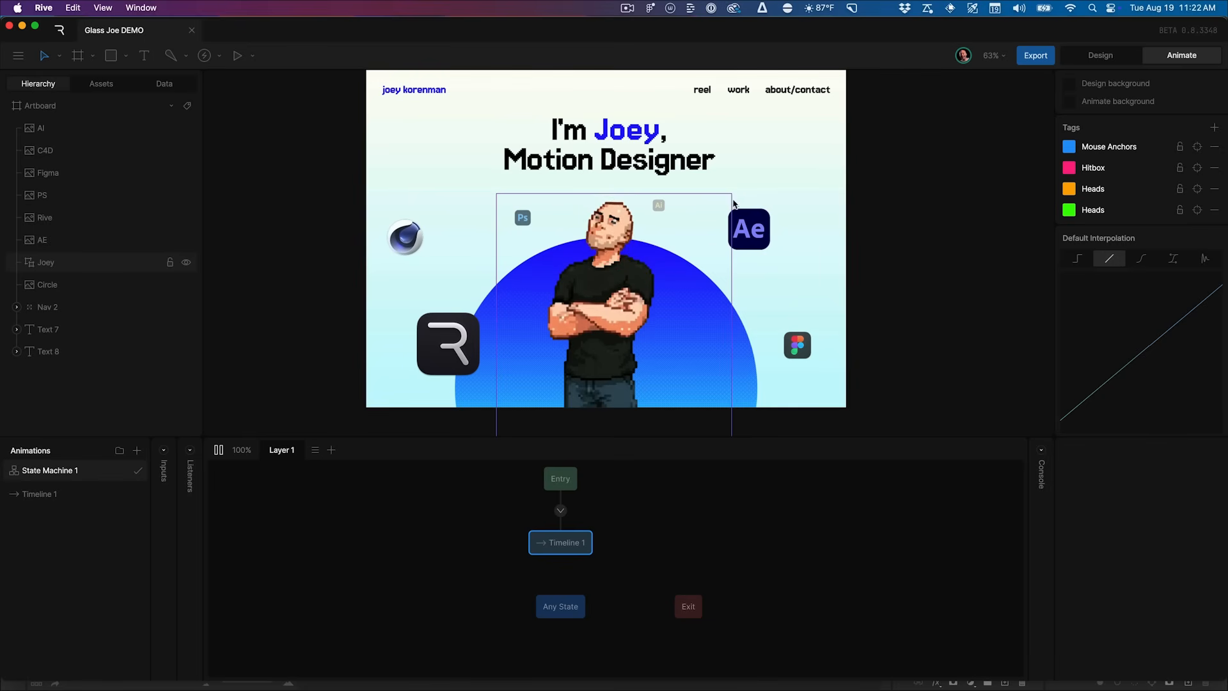
key("space")
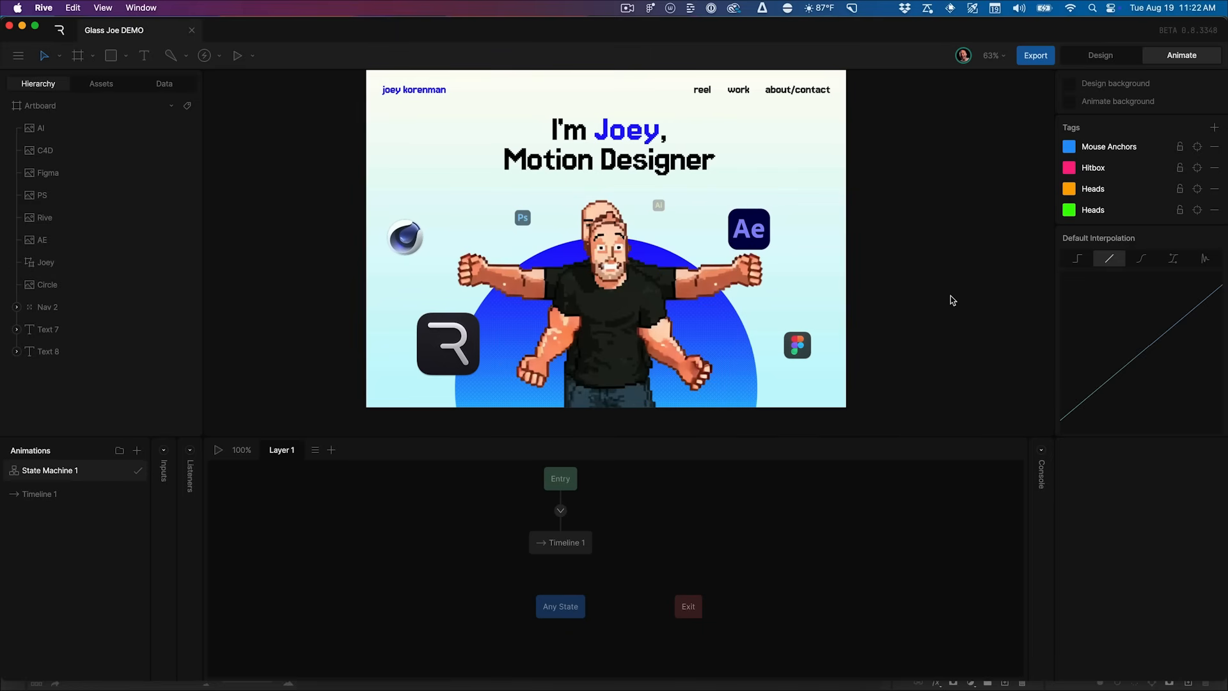
Cover the artboard with an unfilled rectangle about 2003 by 866, named hitBox and tagged Hitbox
key("Tab")
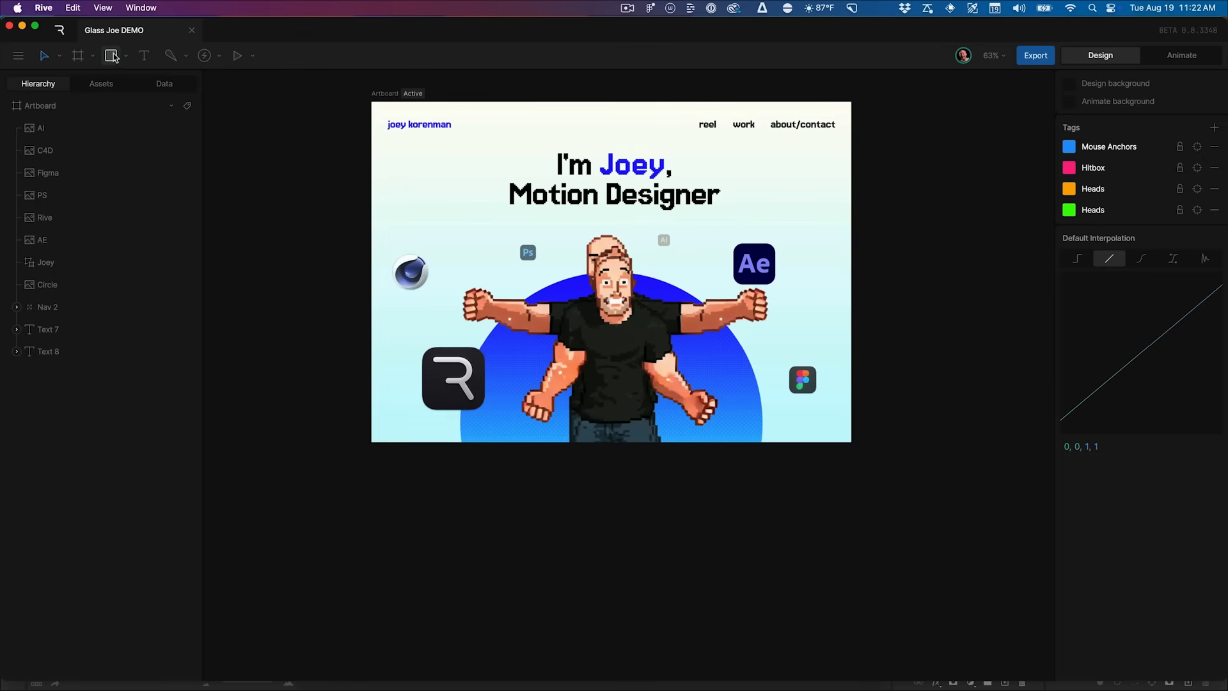
left_click_drag(251, 108, 1037, 457)
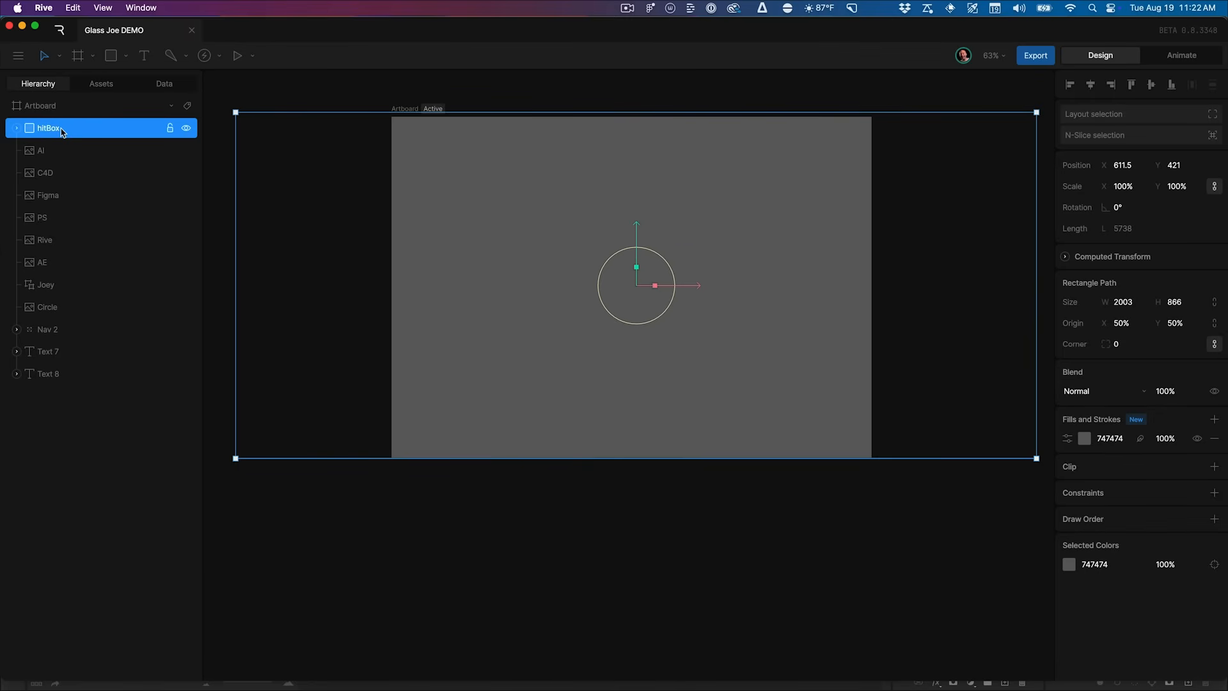
right_click(62, 130)
mouse_move(116, 256)
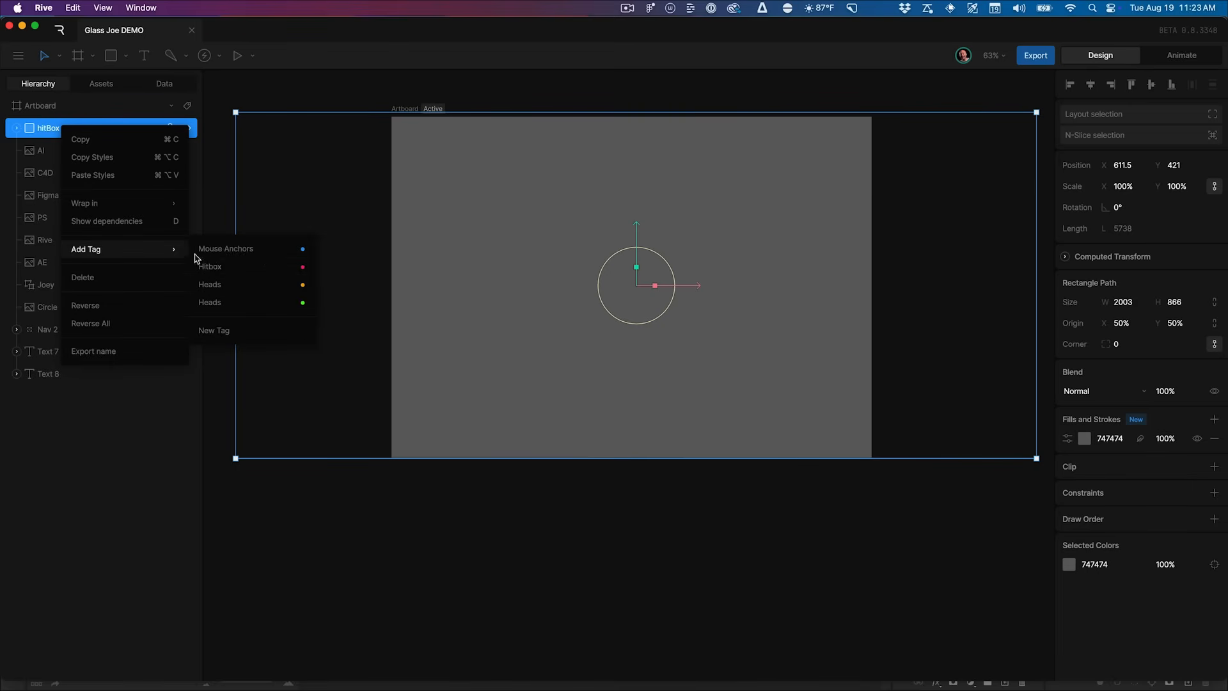
left_click(211, 266)
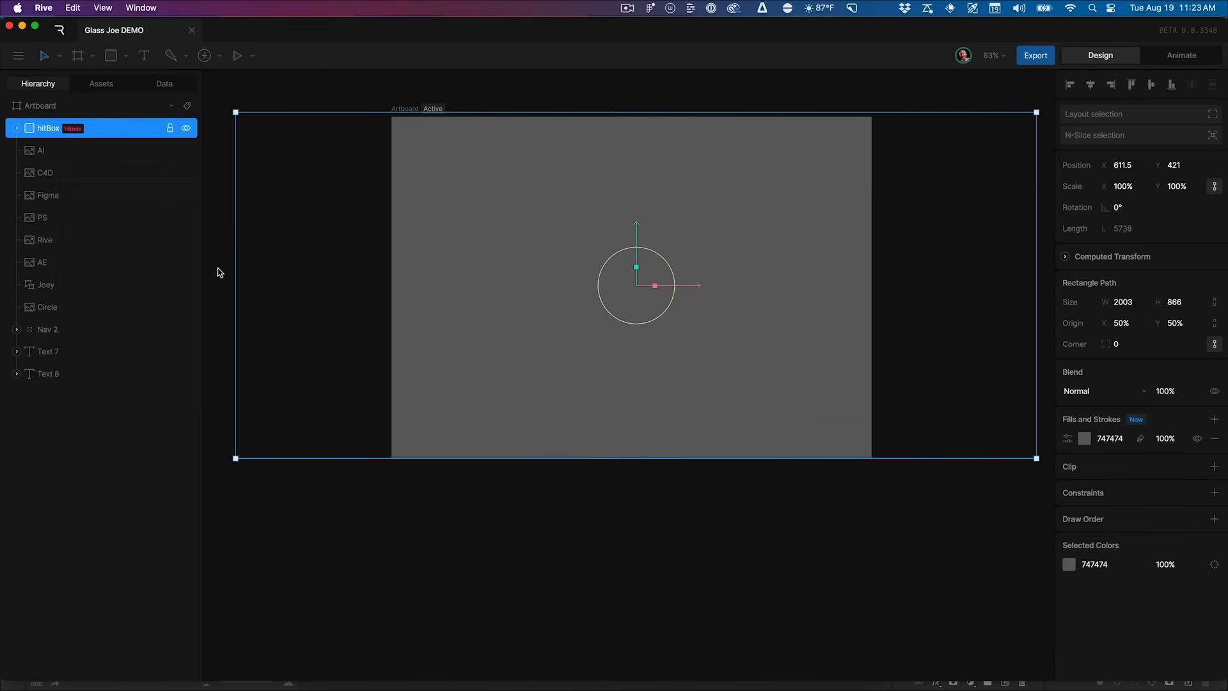
left_click(1216, 439)
Add a state machine listener on the hitBox rectangle that responds to Pointer Move
key("Tab")
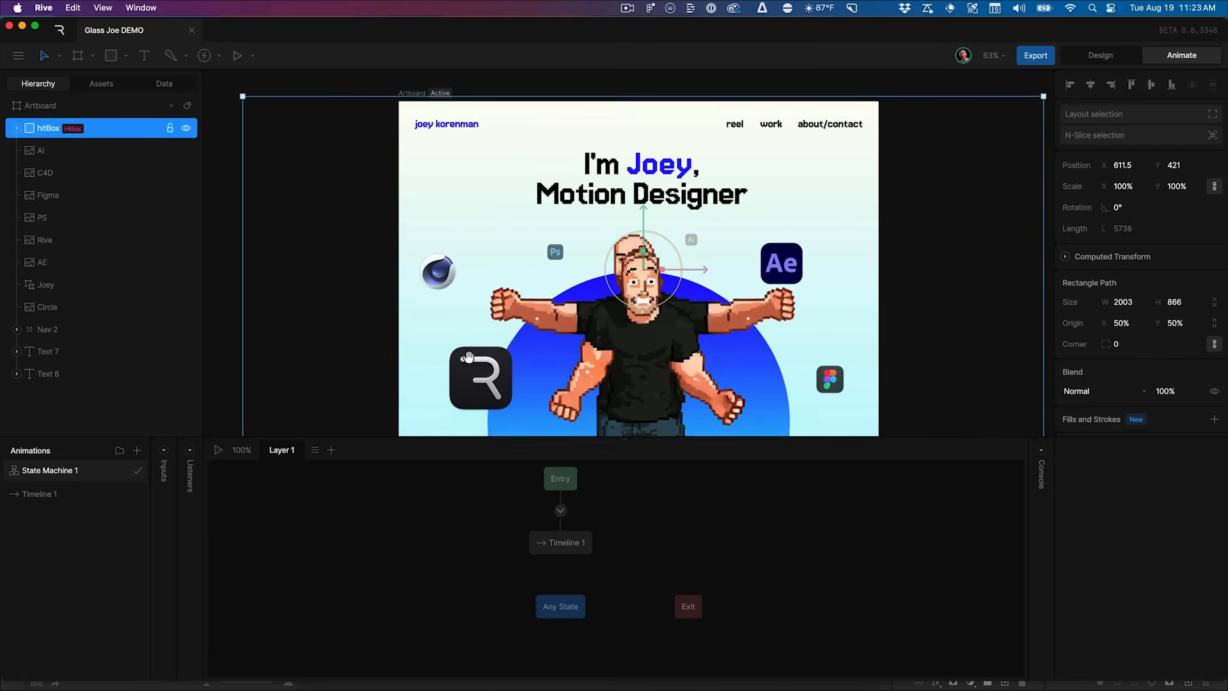
left_click(182, 452)
left_click(304, 452)
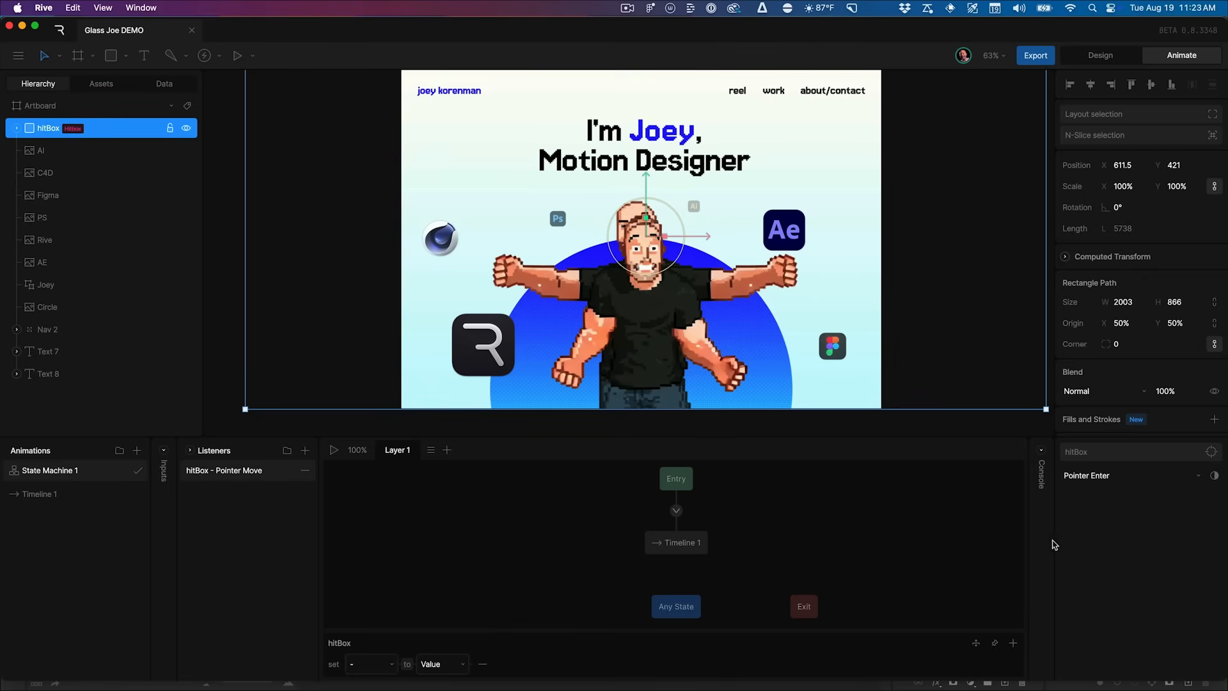
left_click(1127, 475)
left_click(1116, 569)
Draw a small ellipse about 28 by 27 above the character's head and name it mouseTracker
left_click(126, 59)
left_click(153, 146)
left_click_drag(626, 187, 630, 192)
double_click(57, 124)
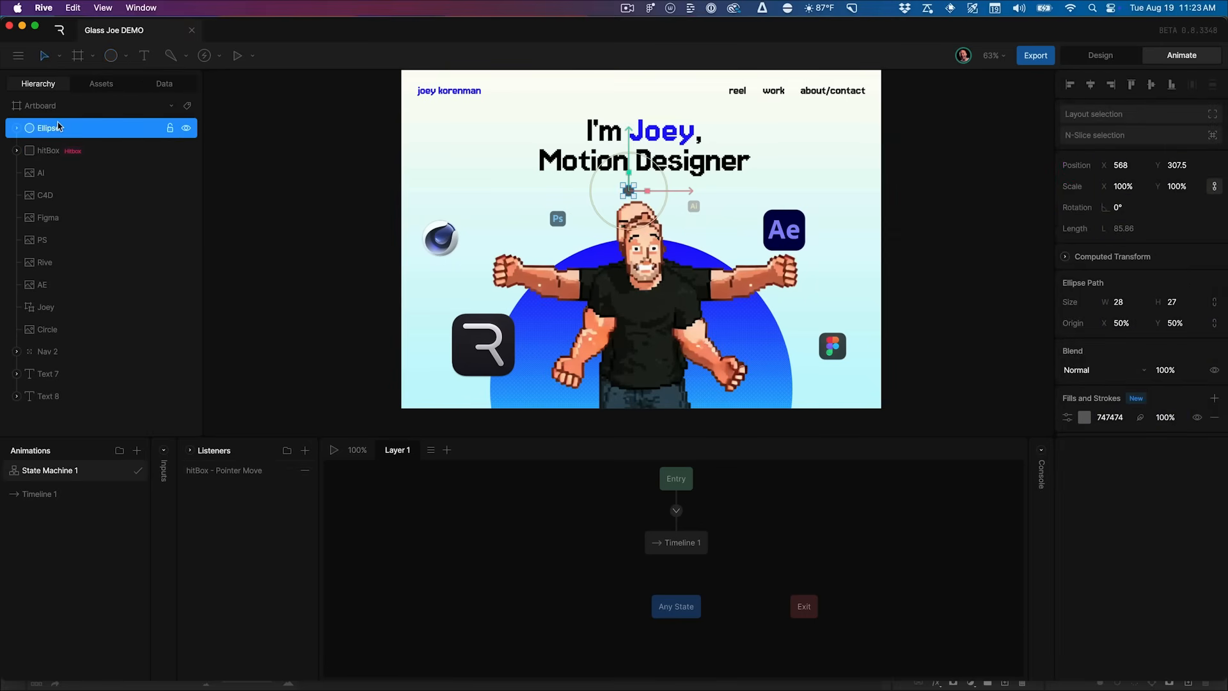
type("mouseTracker")
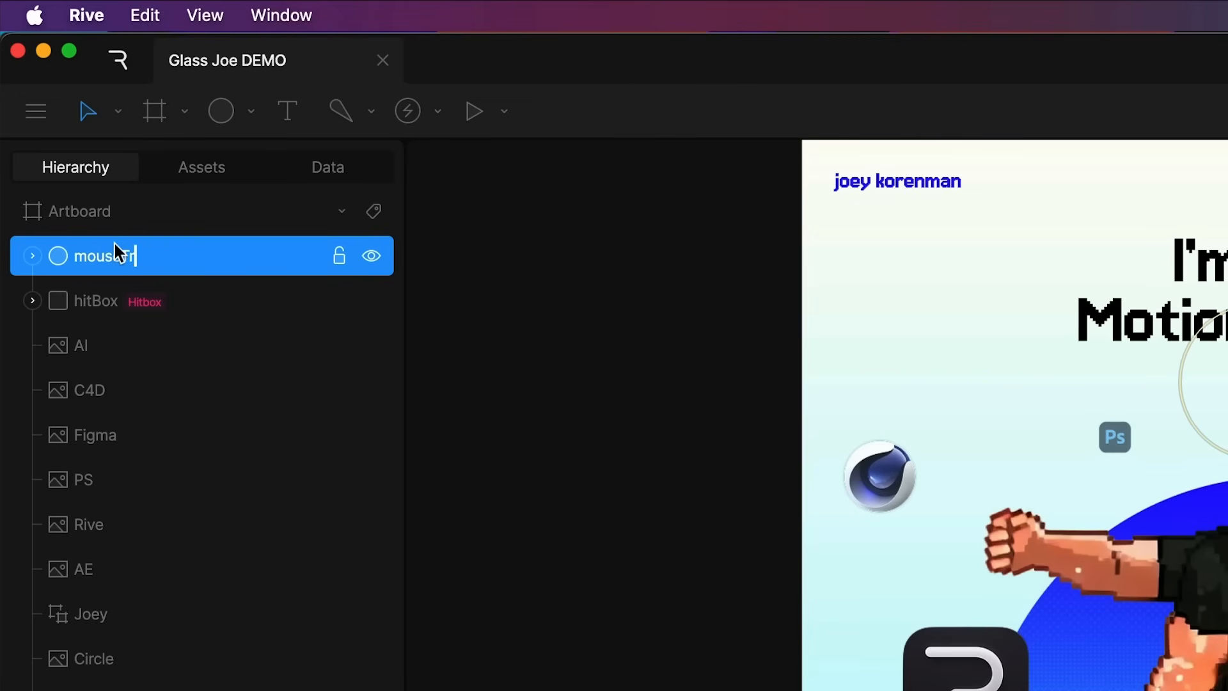
key("Return")
Tag the mouseTracker ellipse with Mouse Anchors
right_click(116, 243)
mouse_move(224, 481)
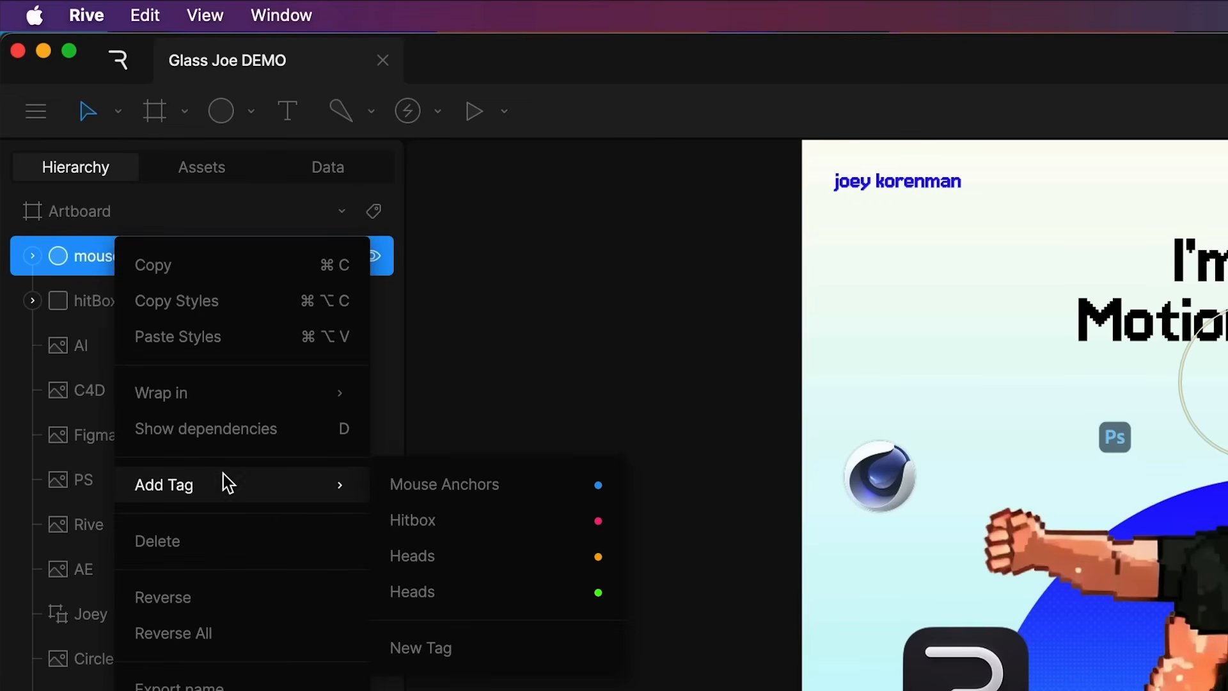
left_click(476, 492)
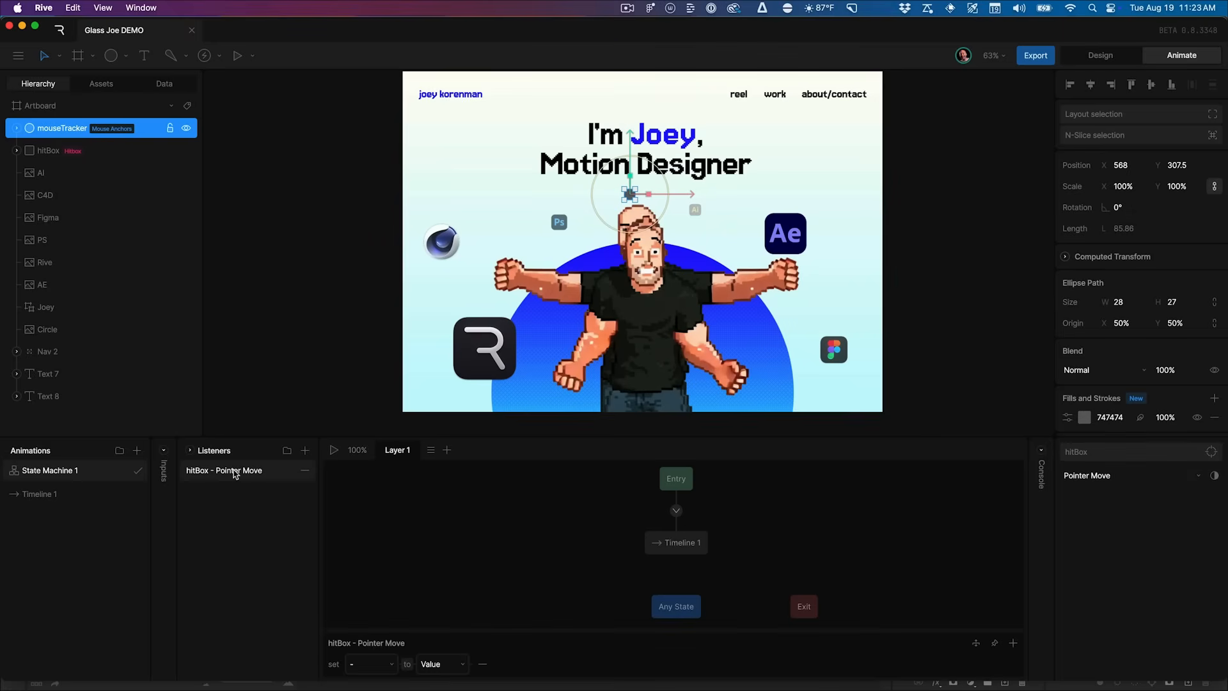
Replace the hitBox listener's value action with an align action targeting mouseTracker, and preview the tracking
left_click(483, 667)
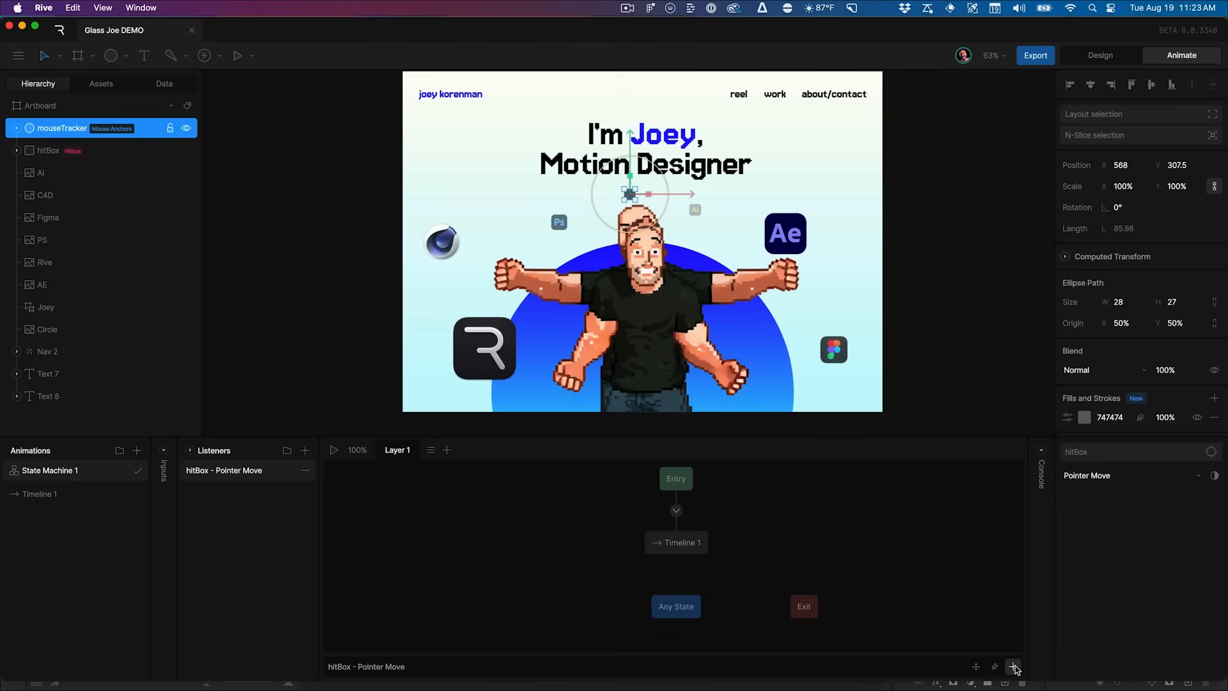
left_click(927, 599)
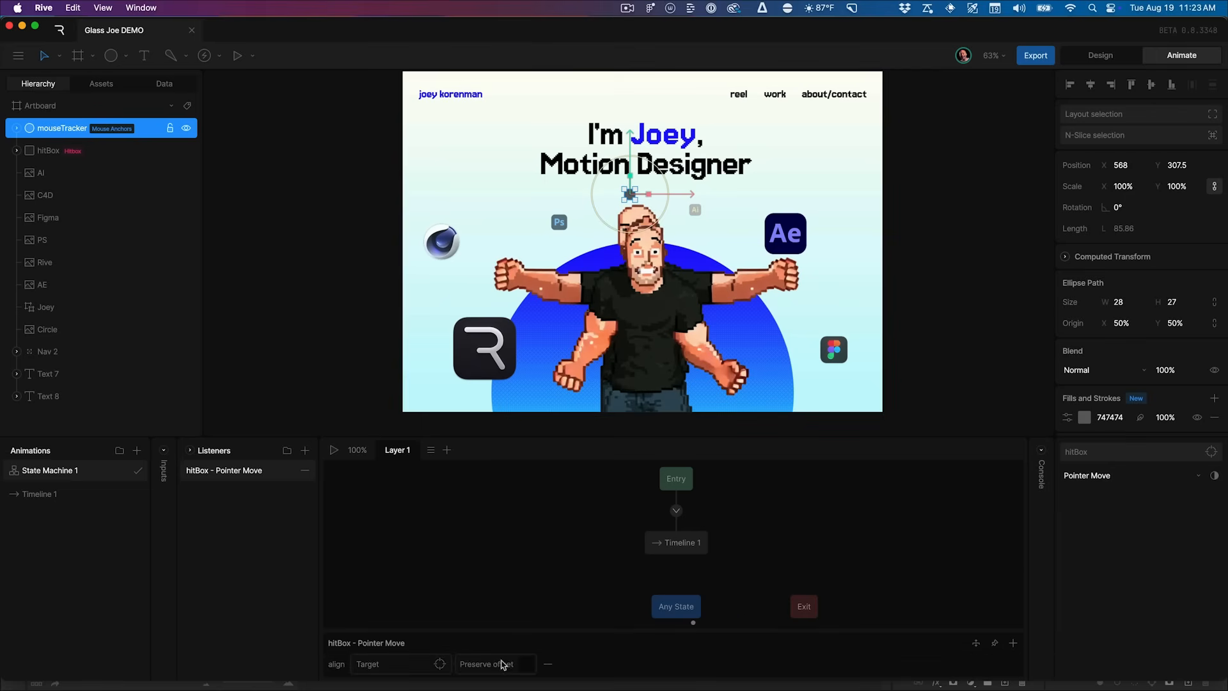
left_click(440, 664)
left_click(71, 133)
key("space")
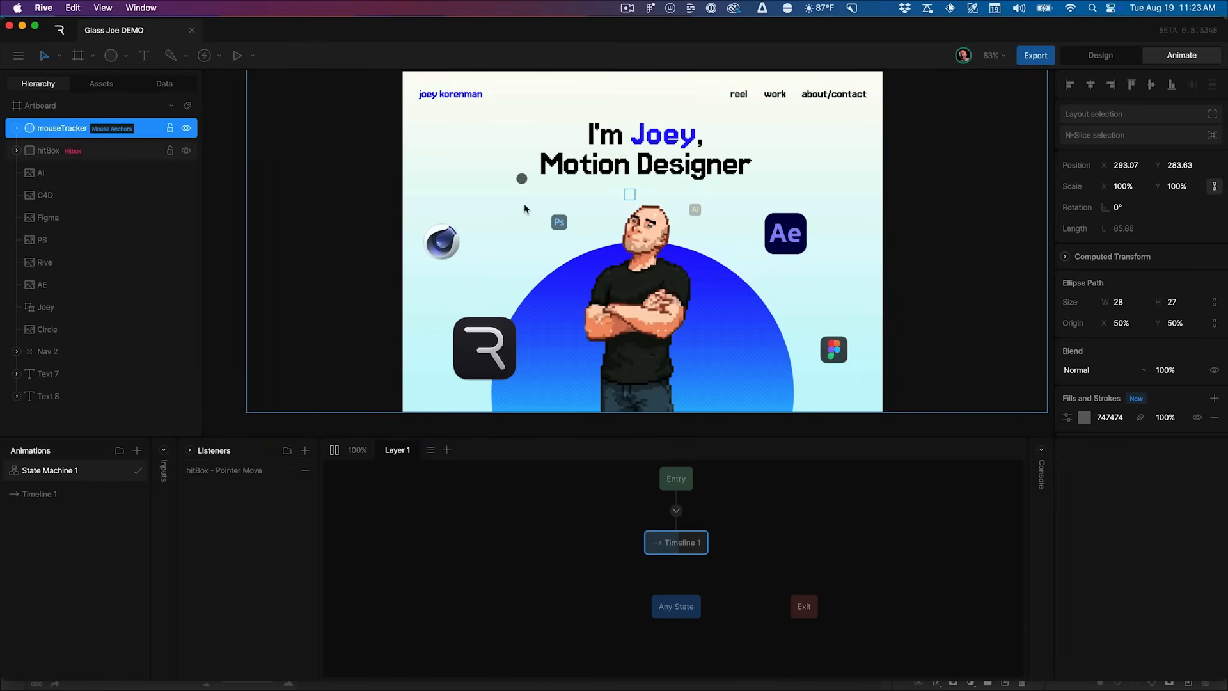
key("space")
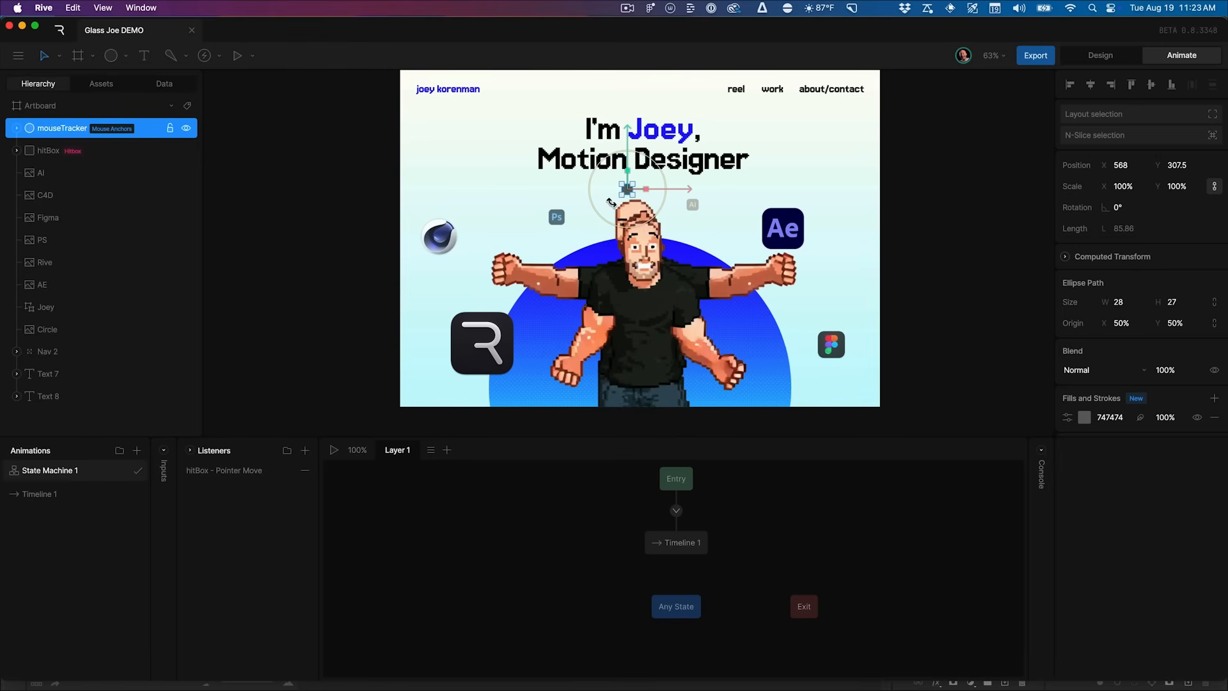
Add a Translation constraint to the Rive icon with mouseTracker as its target
left_click(74, 270)
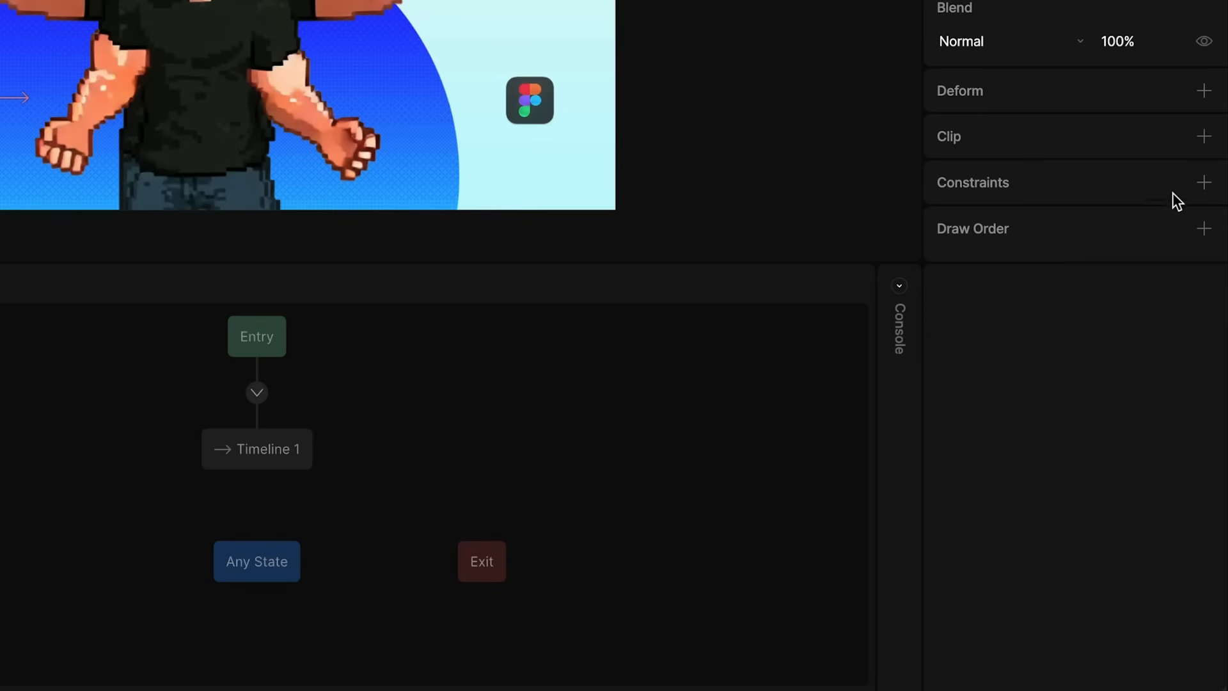
left_click(1214, 391)
left_click(1153, 462)
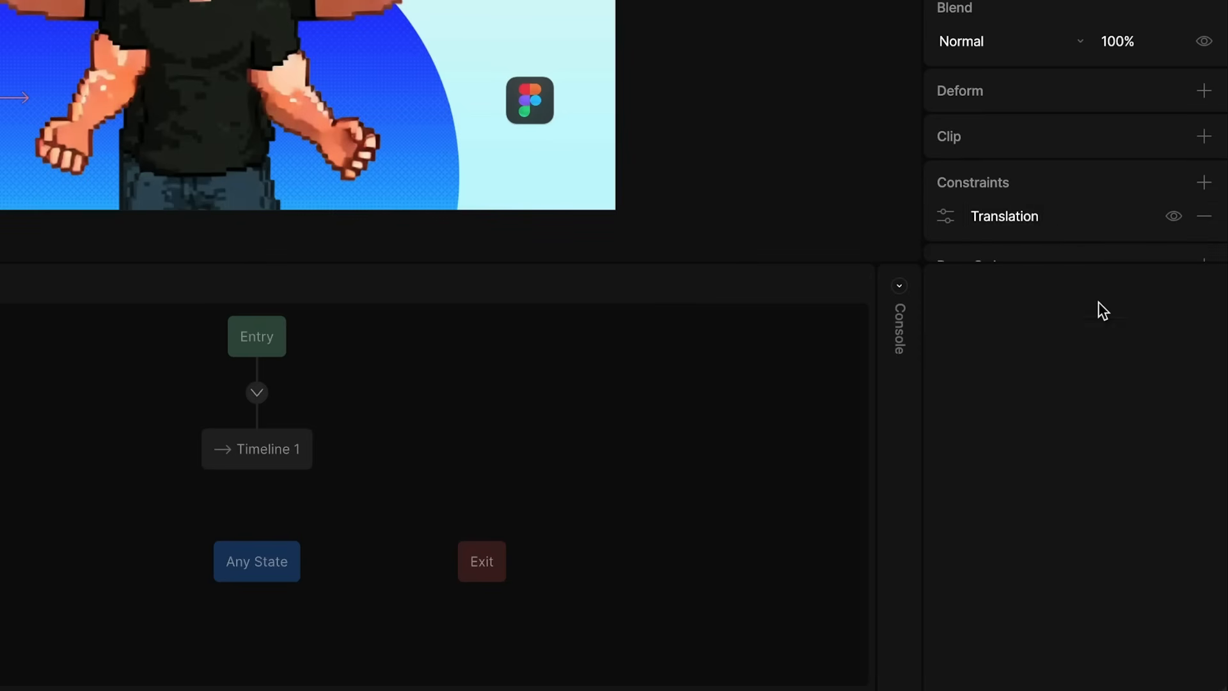
scroll(1059, 232, "down", 1)
left_click(947, 192)
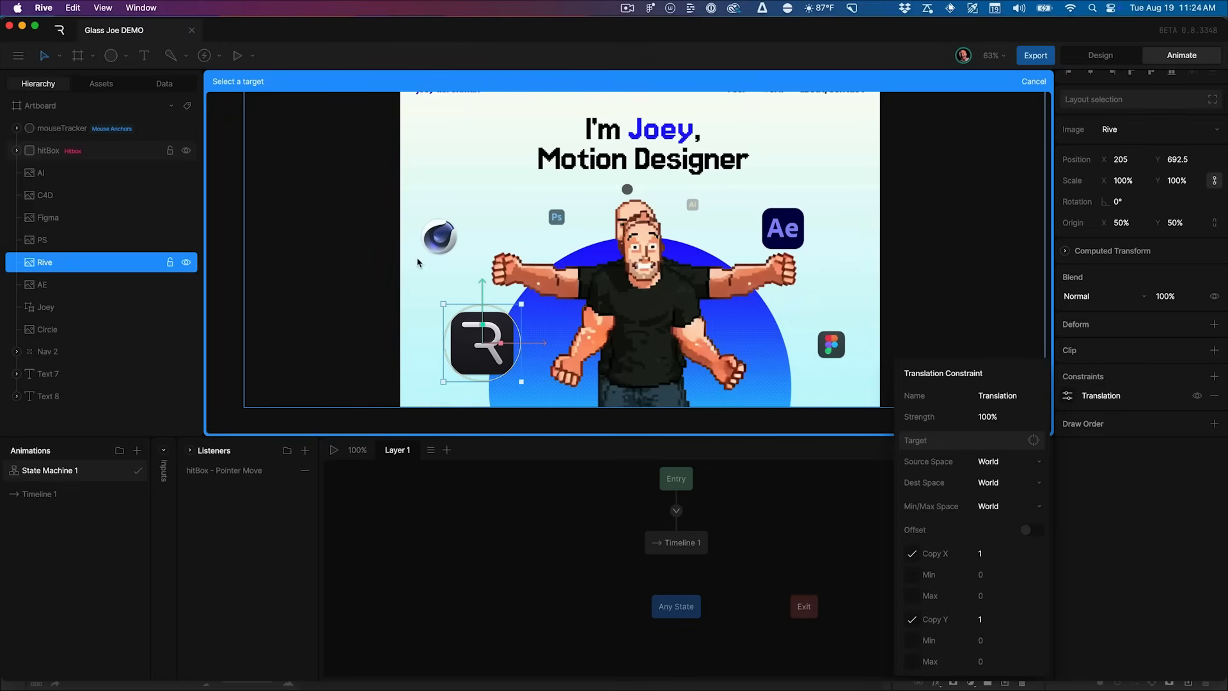
left_click(887, 269)
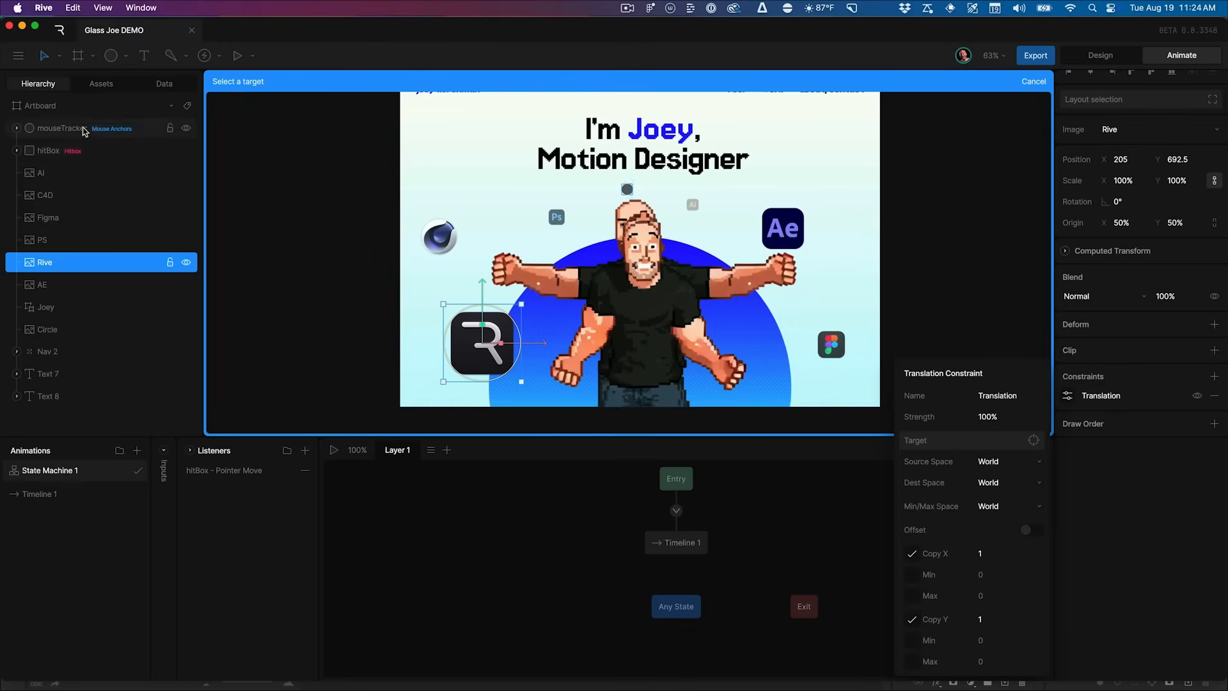
left_click(84, 128)
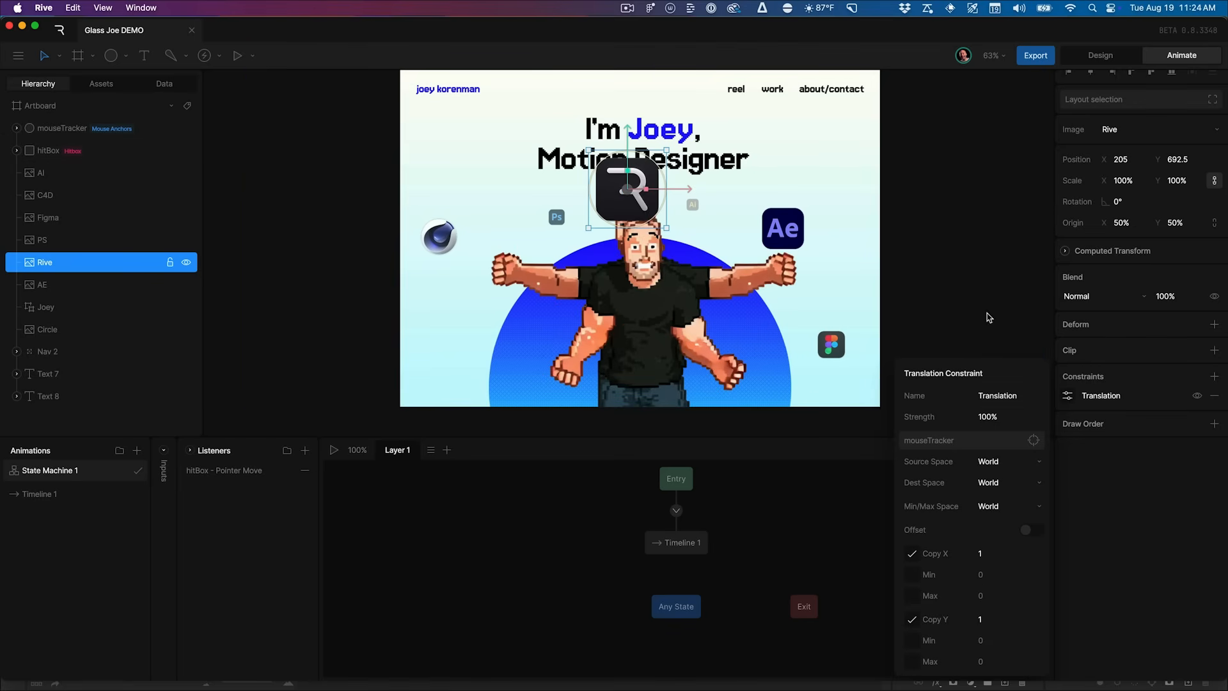
Preview how the constrained Rive icon moves with the mouse
left_click(1003, 334)
key("space")
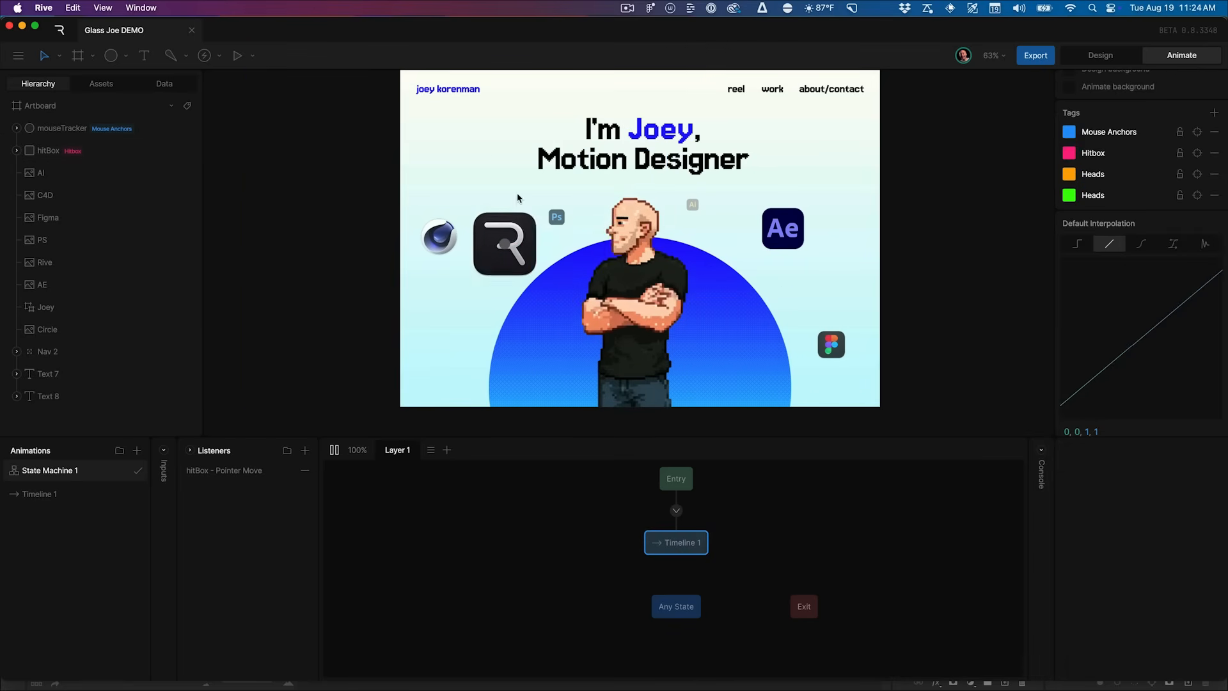
key("space")
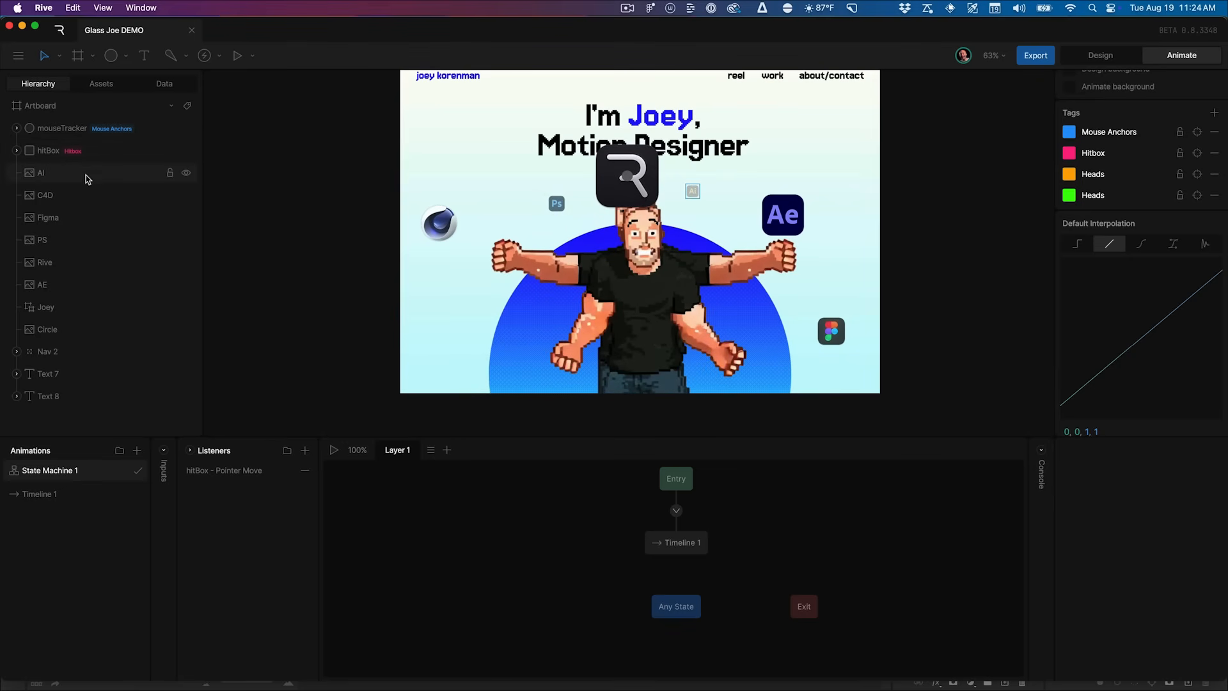
Lower the strength of the Rive icon's Translation constraint so it shifts only slightly with the mouse, and preview the movement
left_click(94, 264)
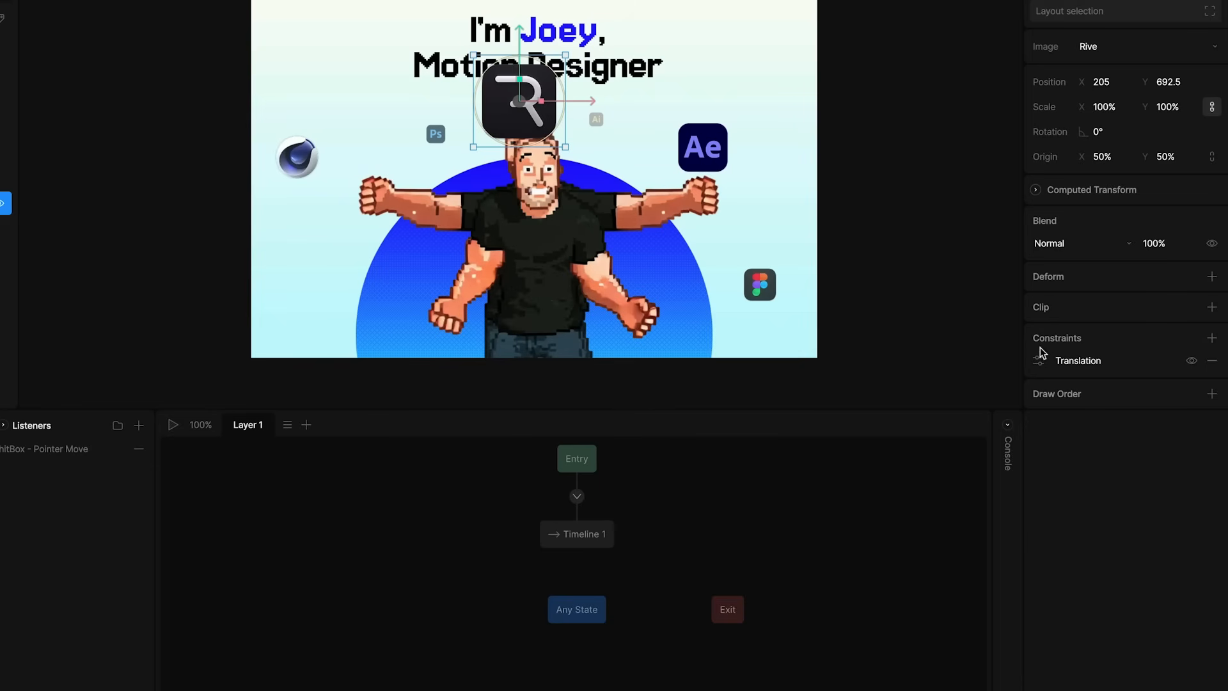
left_click(1067, 397)
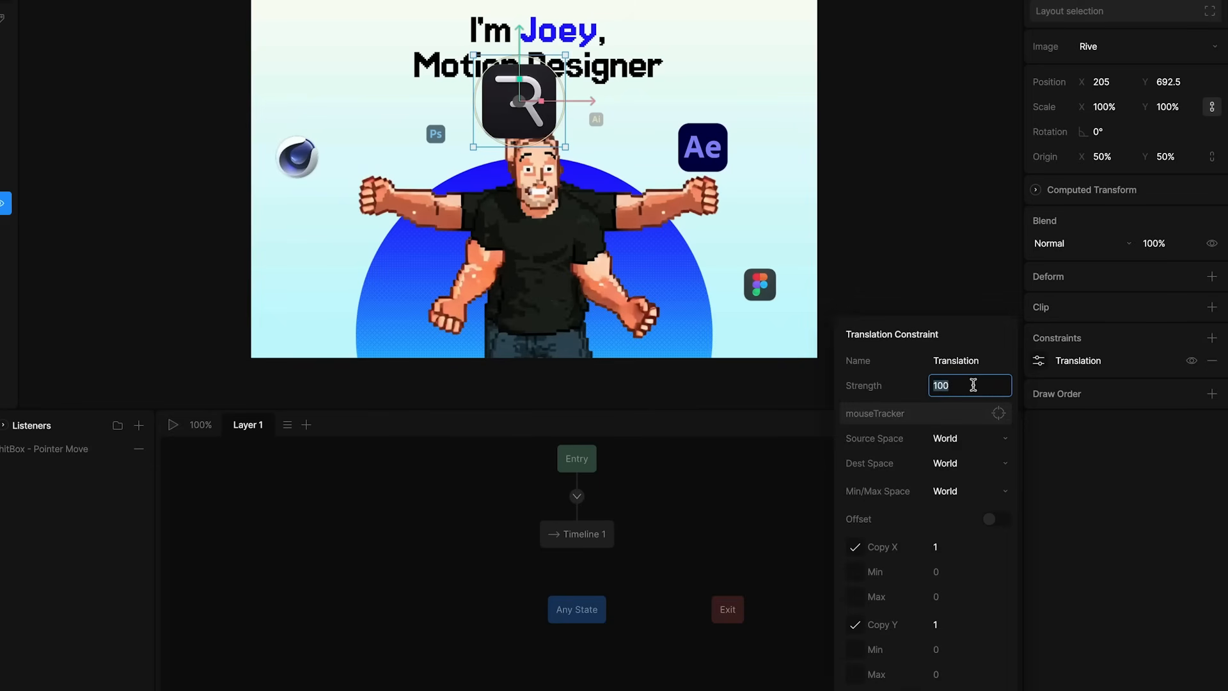
key("Return")
left_click(920, 278)
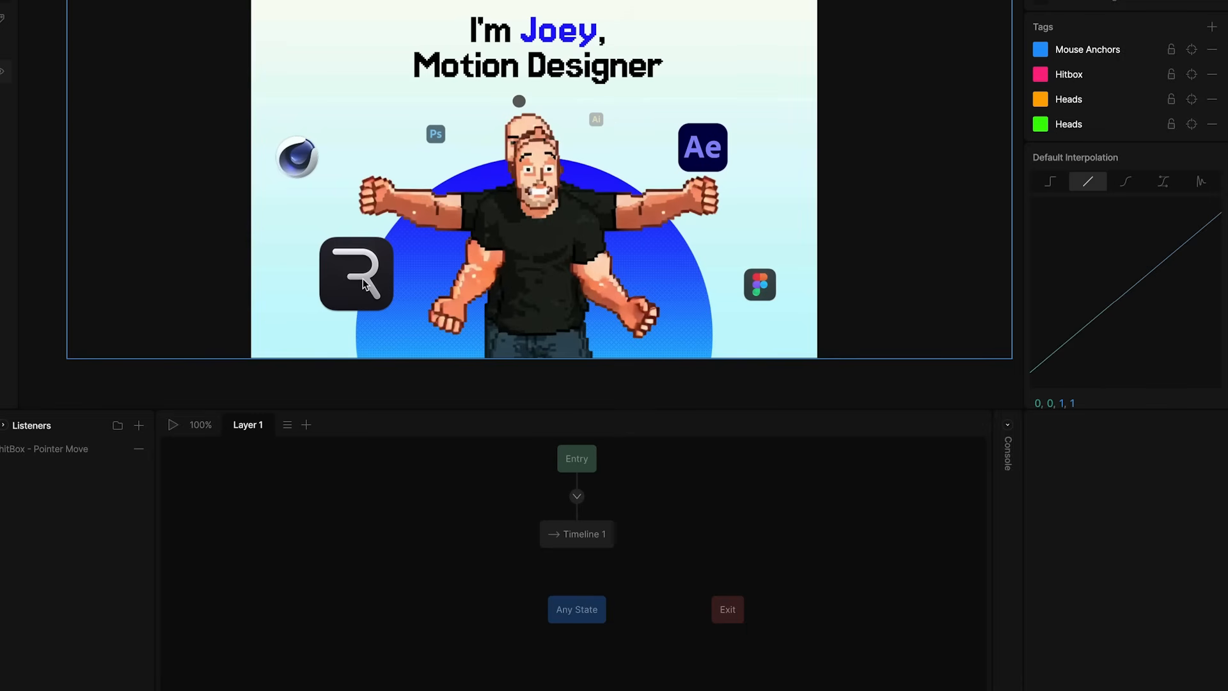
key("space")
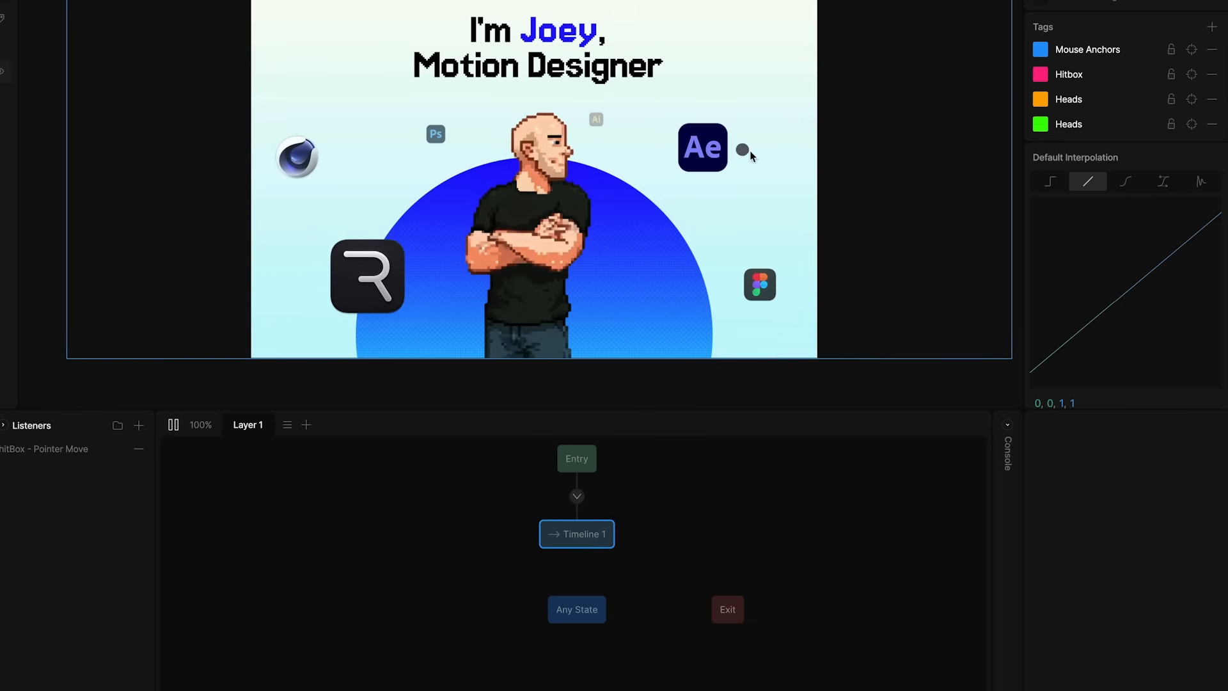
key("space")
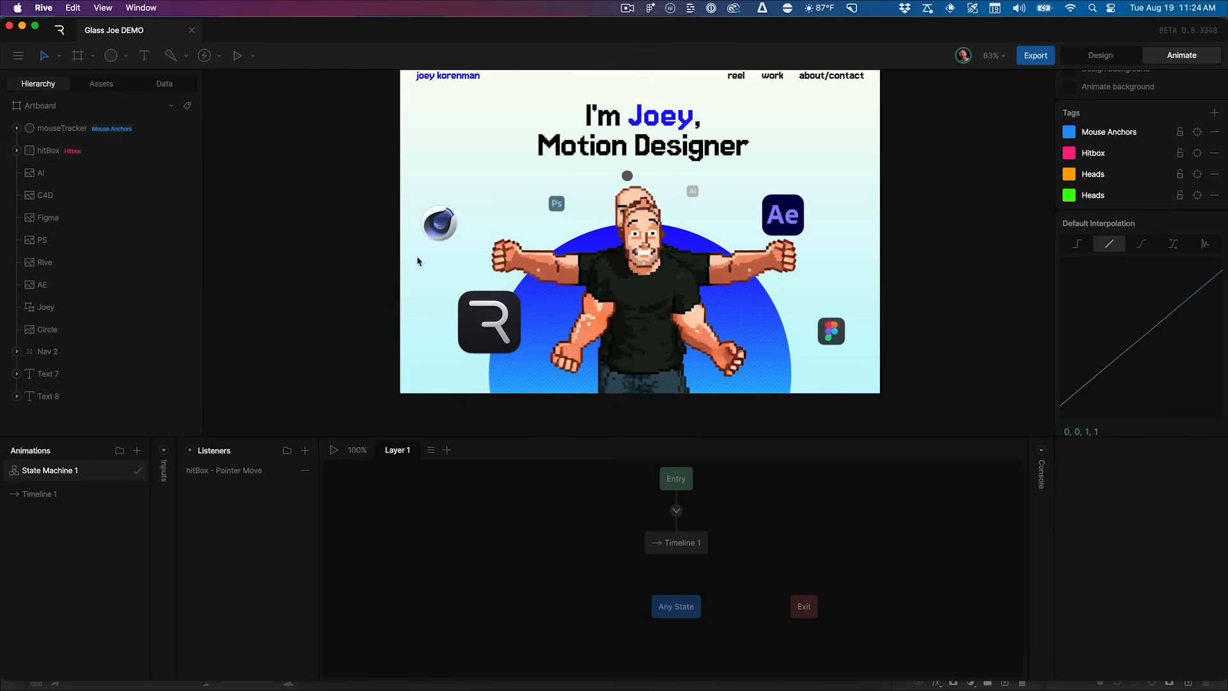
Add a Translation constraint to the PS icon with mouseTracker as its target
left_click(79, 239)
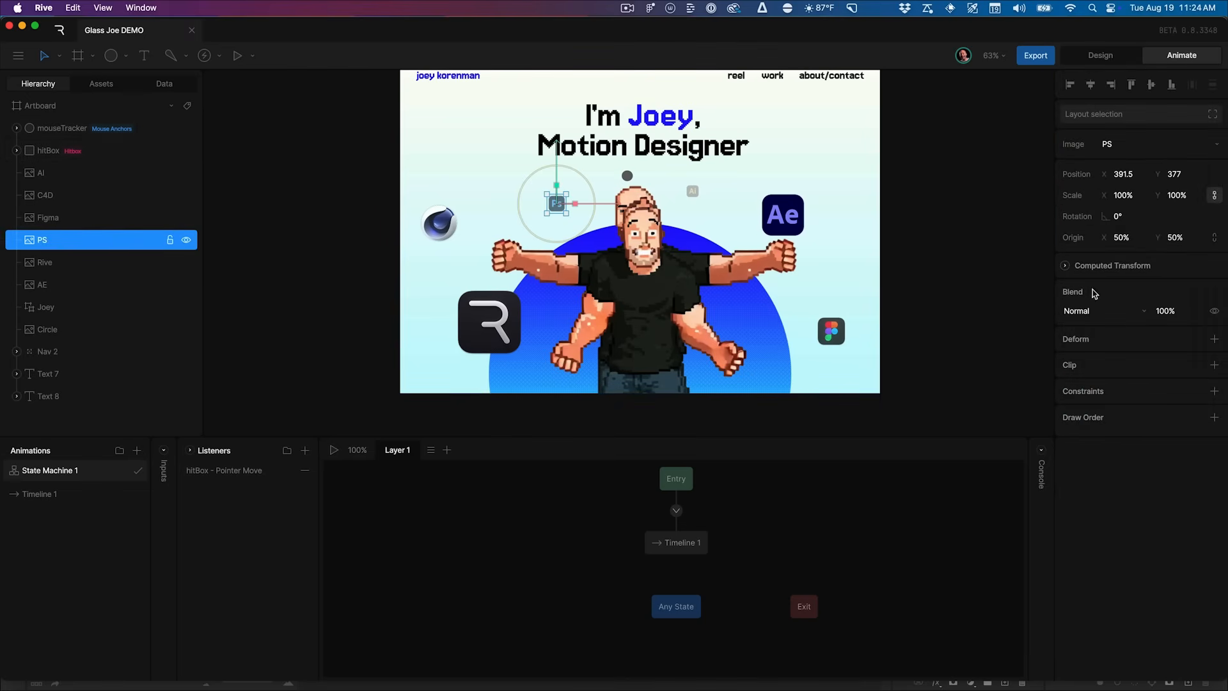
left_click(1214, 391)
left_click(1143, 425)
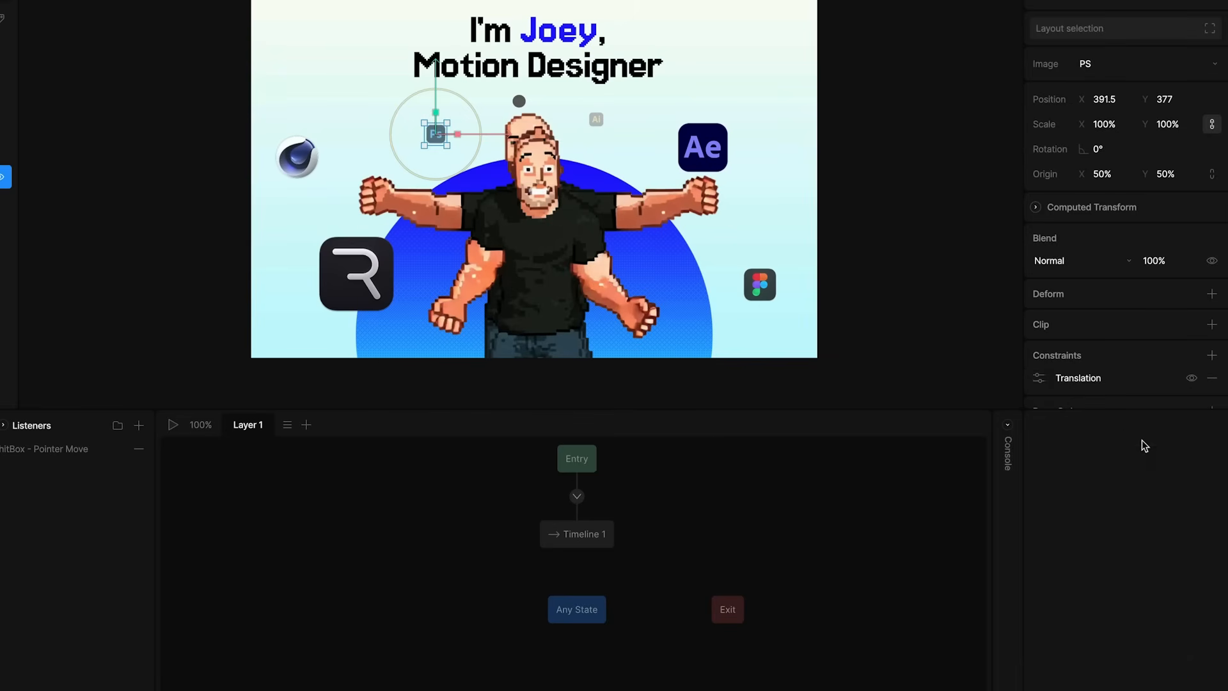
left_click(1039, 382)
left_click(999, 414)
left_click(62, 128)
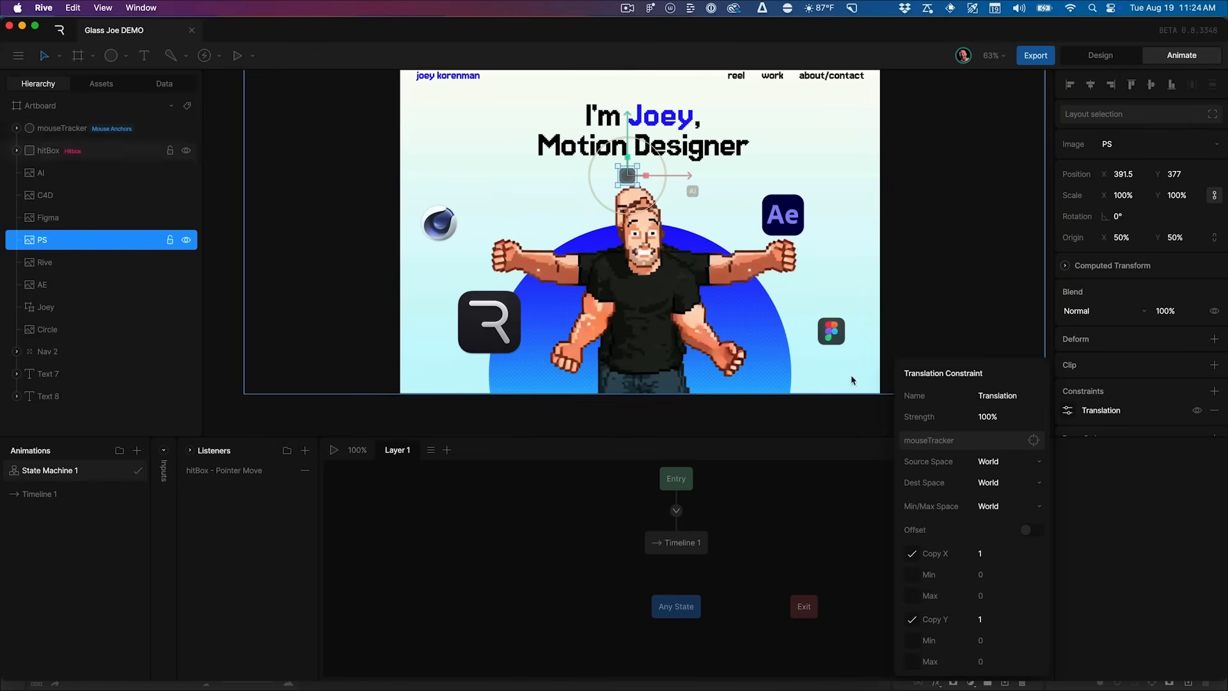
Set the strength of the PS icon's Translation constraint to 2% and preview its movement with the mouse
left_click(1000, 418)
type("2")
key("Return")
left_click(937, 272)
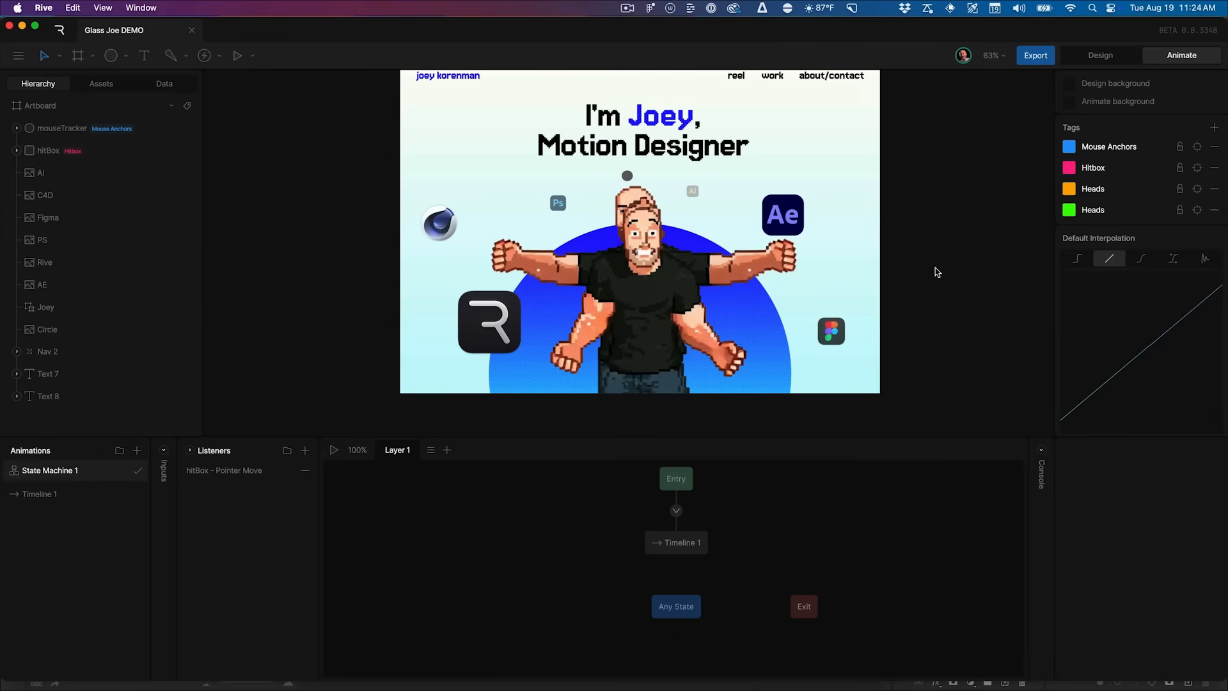
key("space")
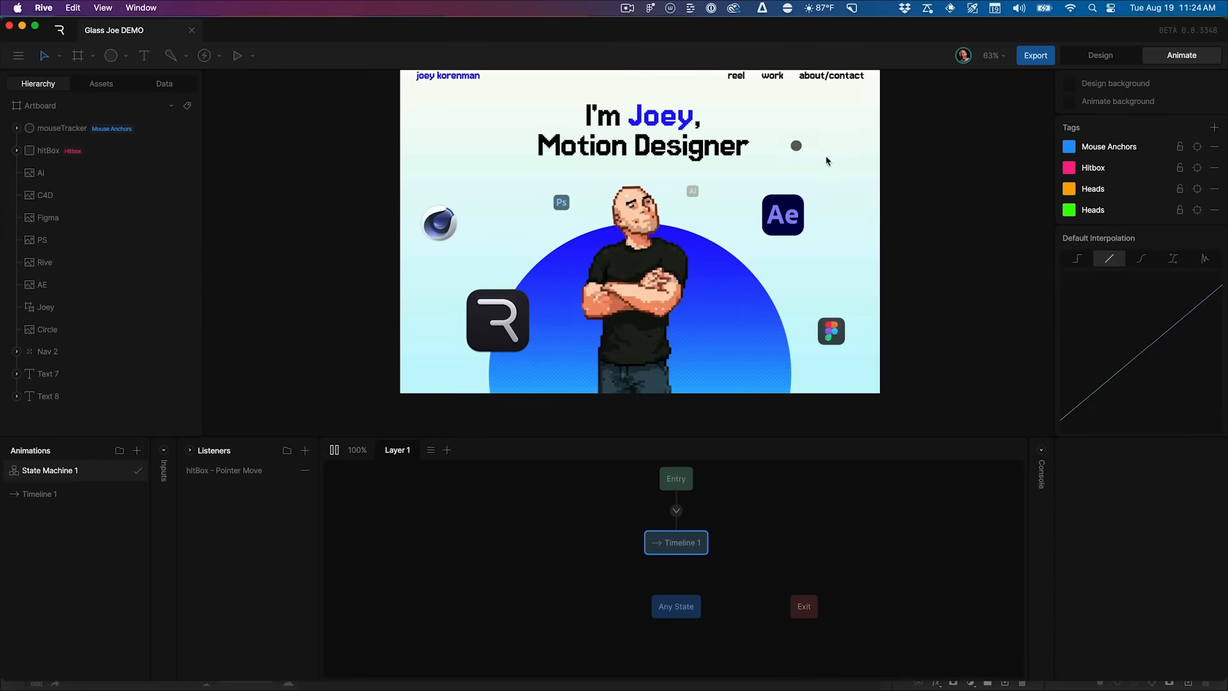
key("space")
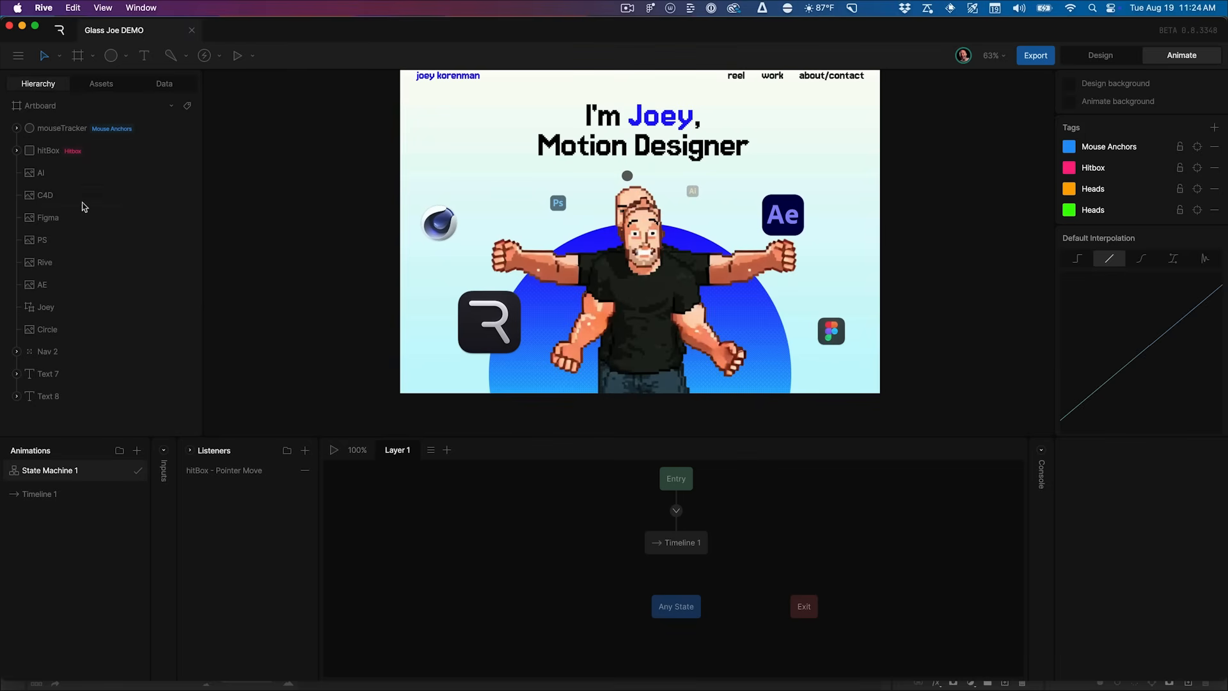
Lower the strength of the PS icon's Translation constraint to 1% and preview the movement
left_click(80, 241)
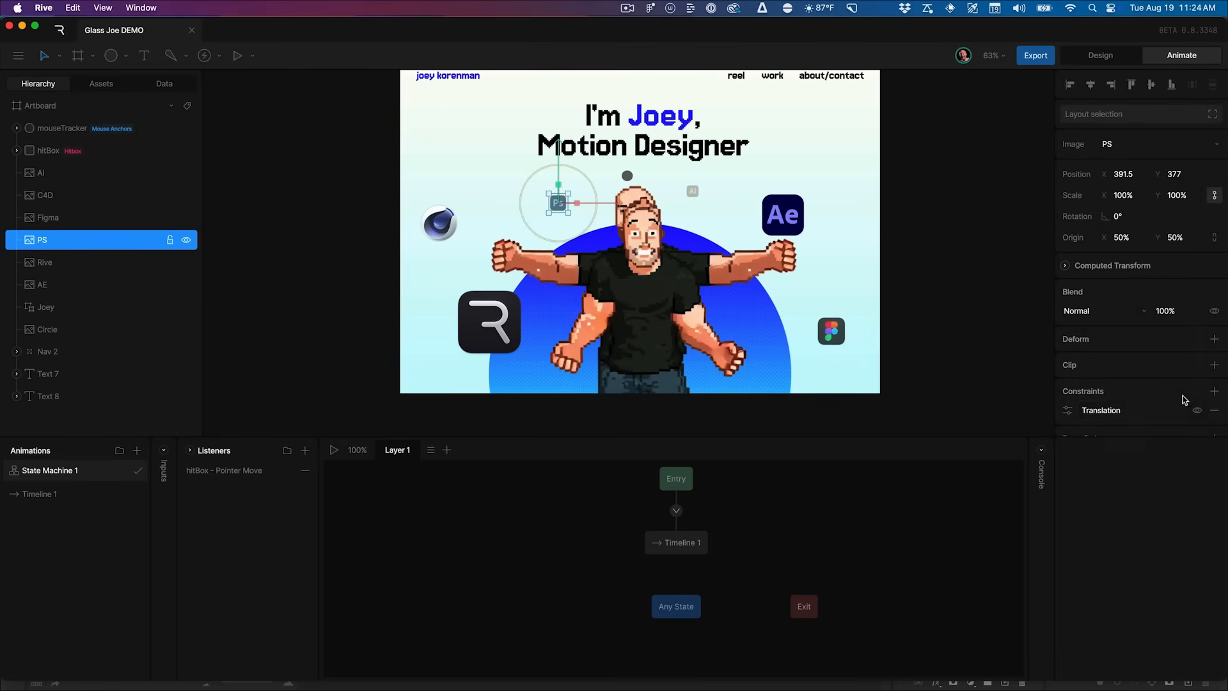
left_click(1083, 411)
type("1")
key("Return")
left_click(968, 310)
key("space")
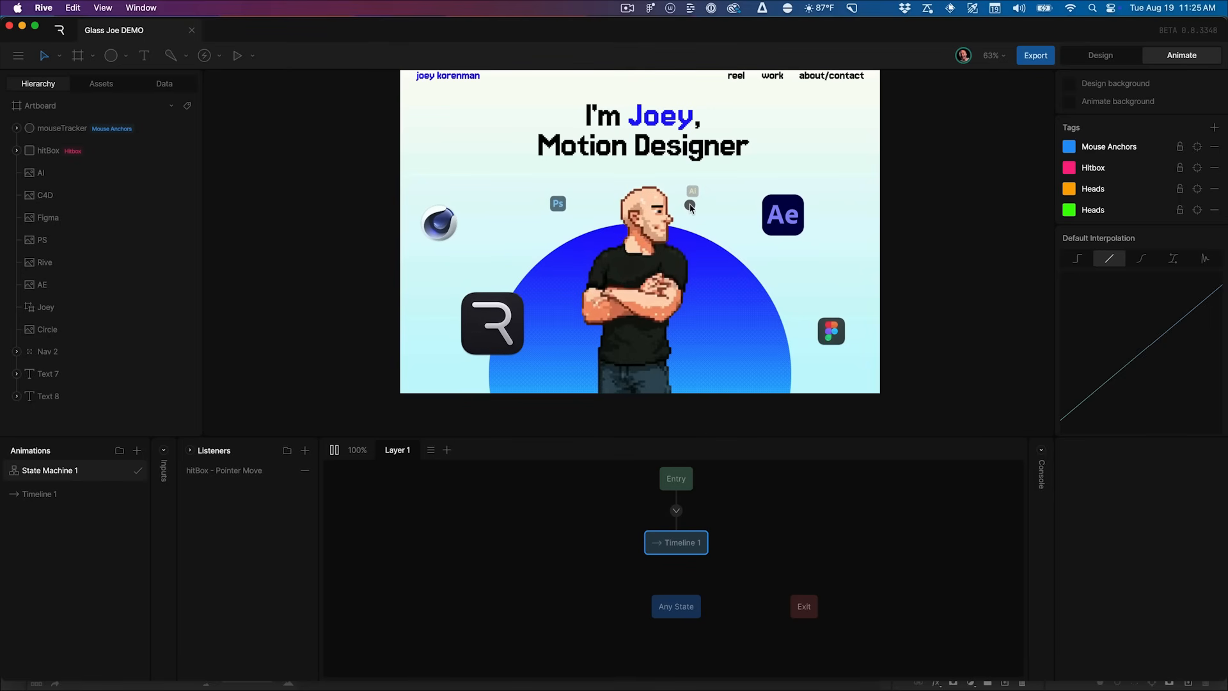
key("space")
Add a Translation constraint to the C4D icon with mouseTracker as its target
left_click(45, 195)
left_click(1215, 392)
left_click(1127, 460)
left_click(1033, 439)
left_click(63, 128)
Add a Translation constraint targeting mouseTracker to the Figma icon and lower its strength to a few percent
left_click(48, 218)
left_click(1215, 392)
left_click(1127, 459)
left_click(1033, 441)
left_click(62, 129)
left_click(990, 416)
type("5")
key("Return")
Give the AE icon a Translation constraint targeting mouseTracker, and check the Rive icon's constraint settings
left_click(45, 285)
left_click(1215, 391)
left_click(45, 263)
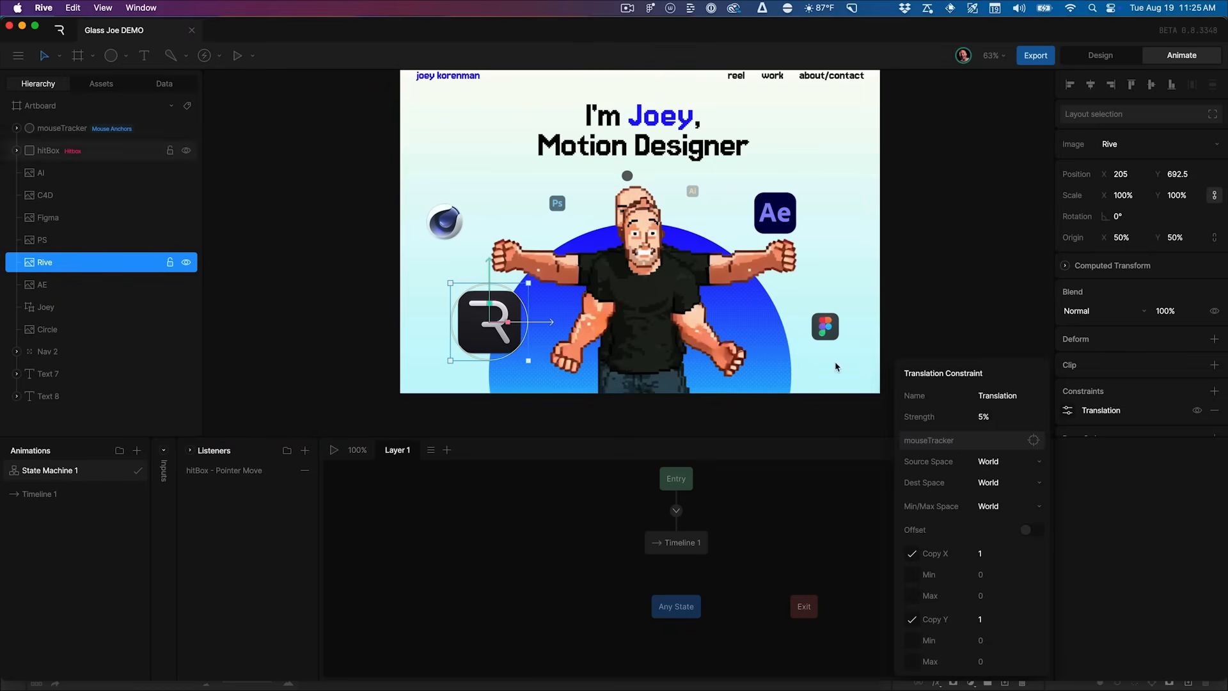
Add a Translation constraint targeting mouseTracker to the AI icon and set its strength to 1%
left_click(41, 173)
left_click(1215, 392)
left_click(1128, 460)
left_click(1033, 441)
left_click(57, 130)
left_click(983, 416)
type("1")
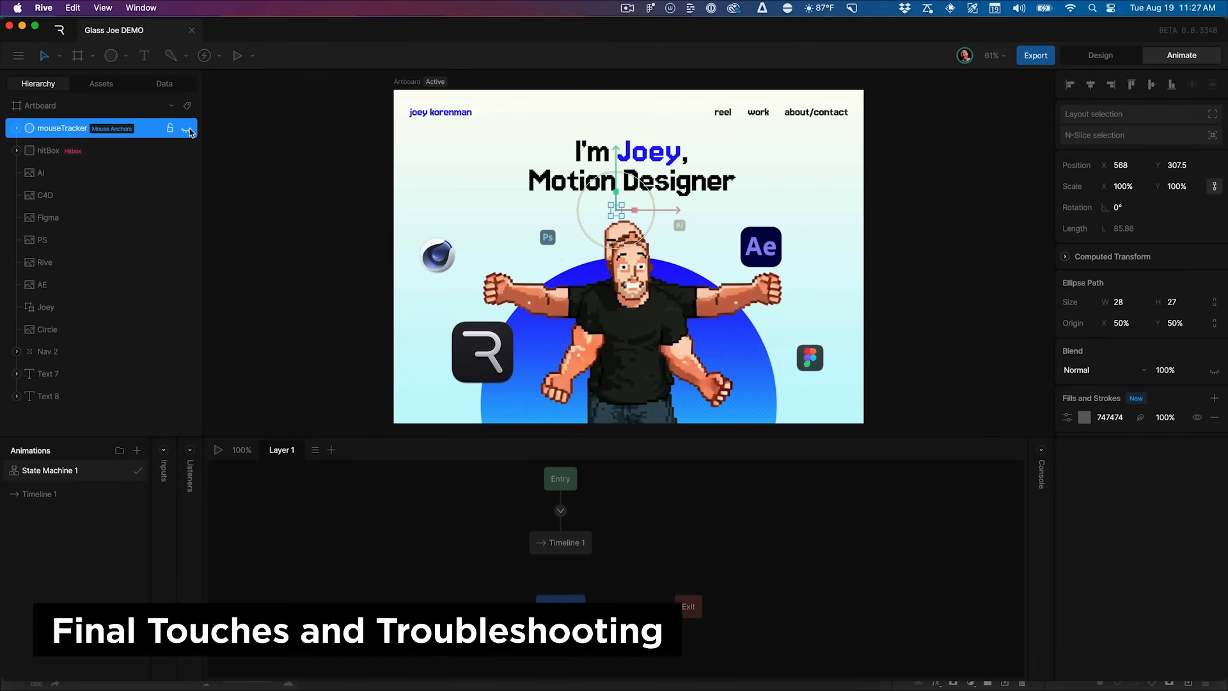
Preview how the head and all the icons follow the mouse with the mouseTracker circle hidden
key("space")
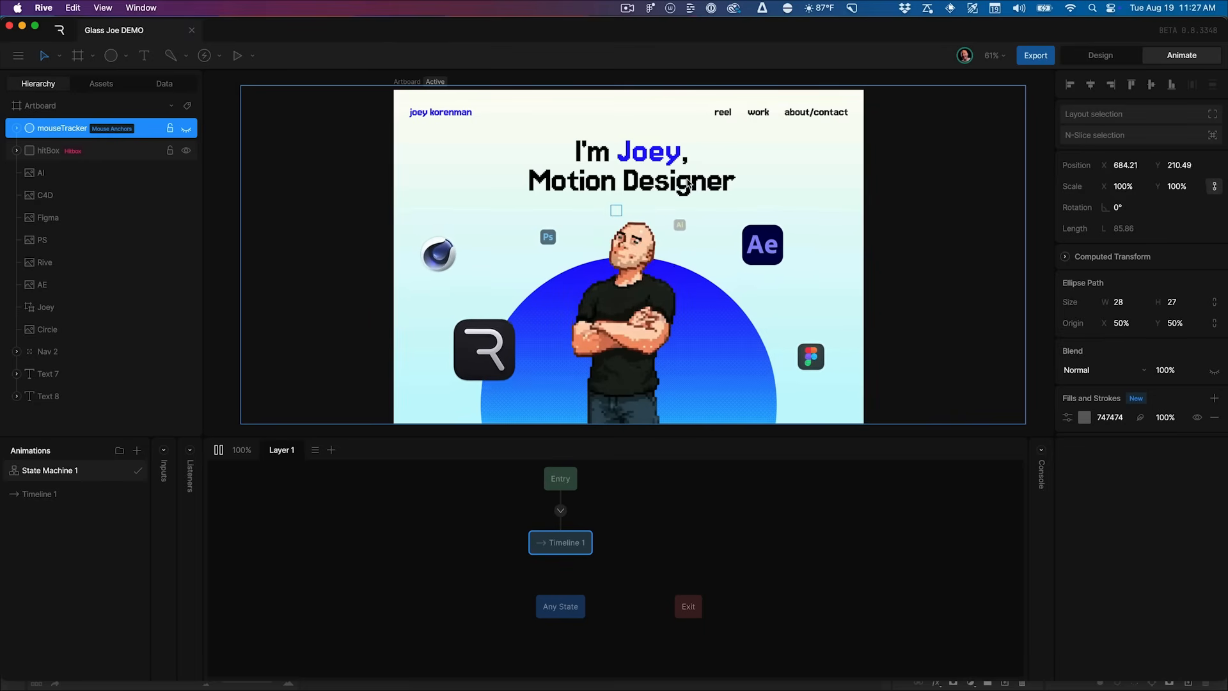
key("space")
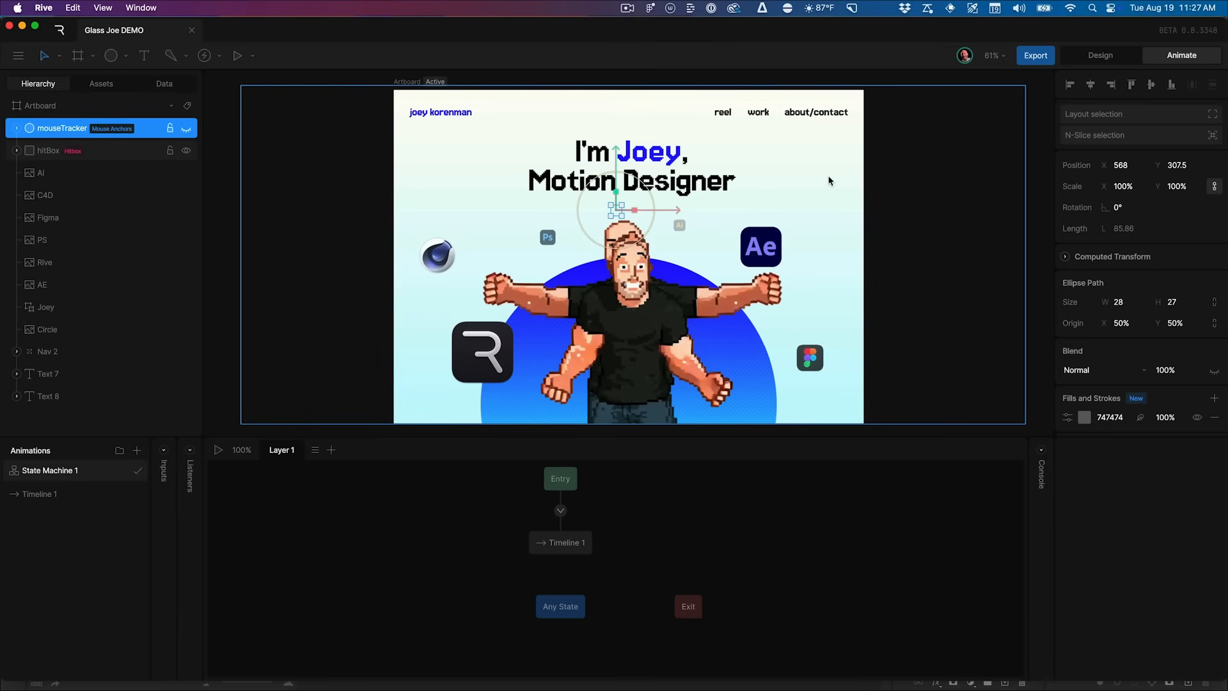
key("space")
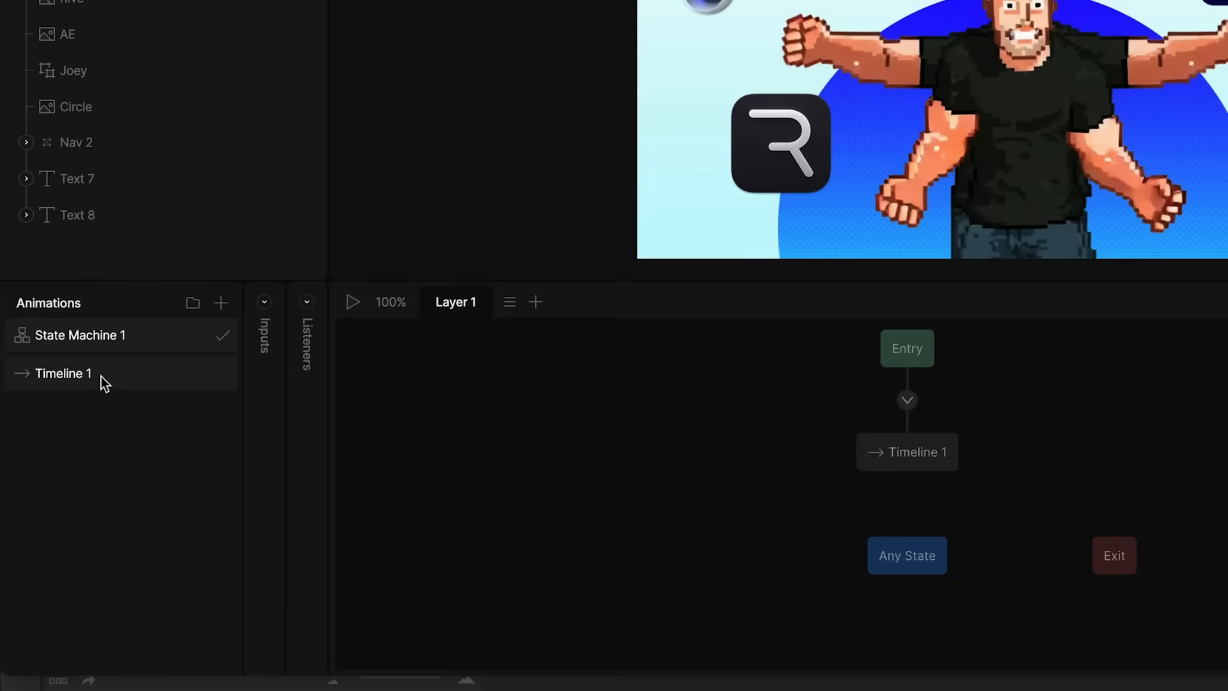
Rename the Timeline 1 animation as Intro
double_click(101, 376)
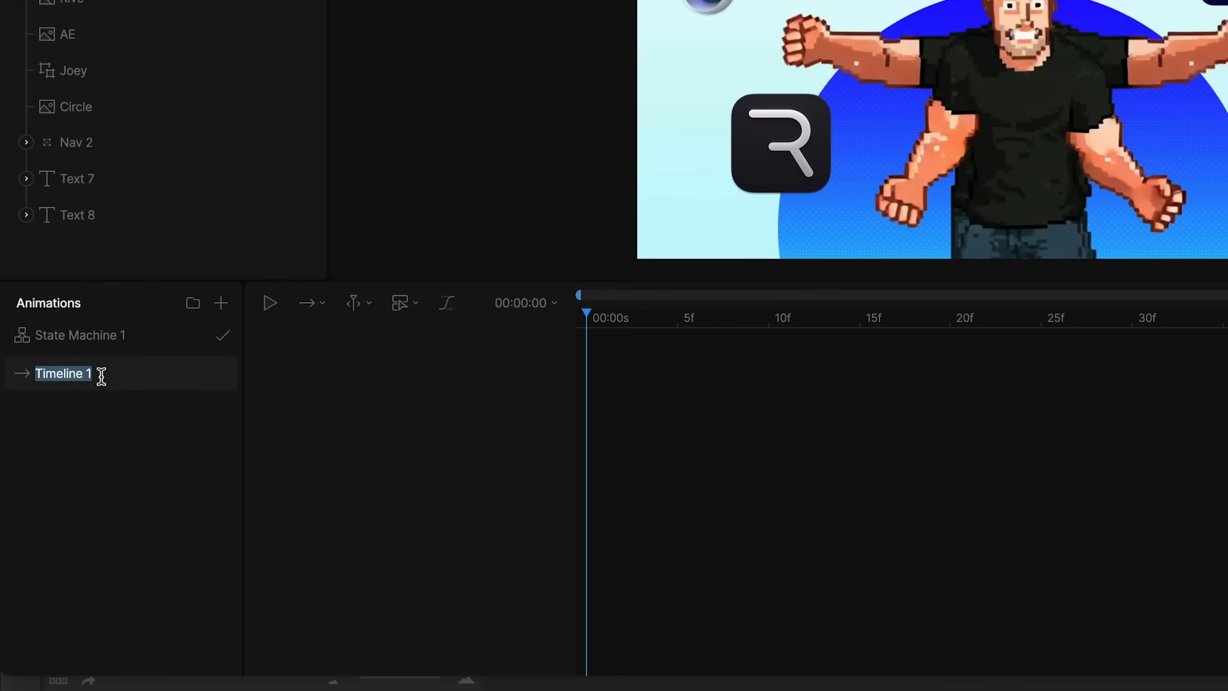
key("BackSpace")
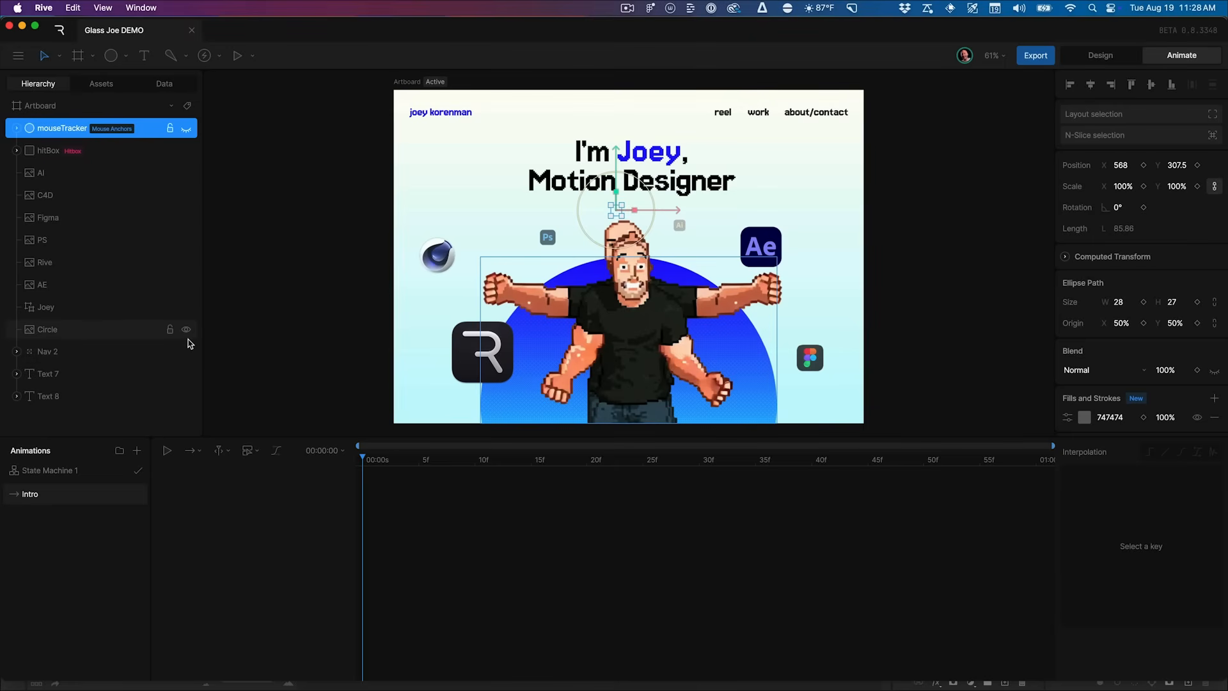
Key the scale of all six software icons at 100% in the Intro timeline and move those keys to frame 10
left_click(120, 174)
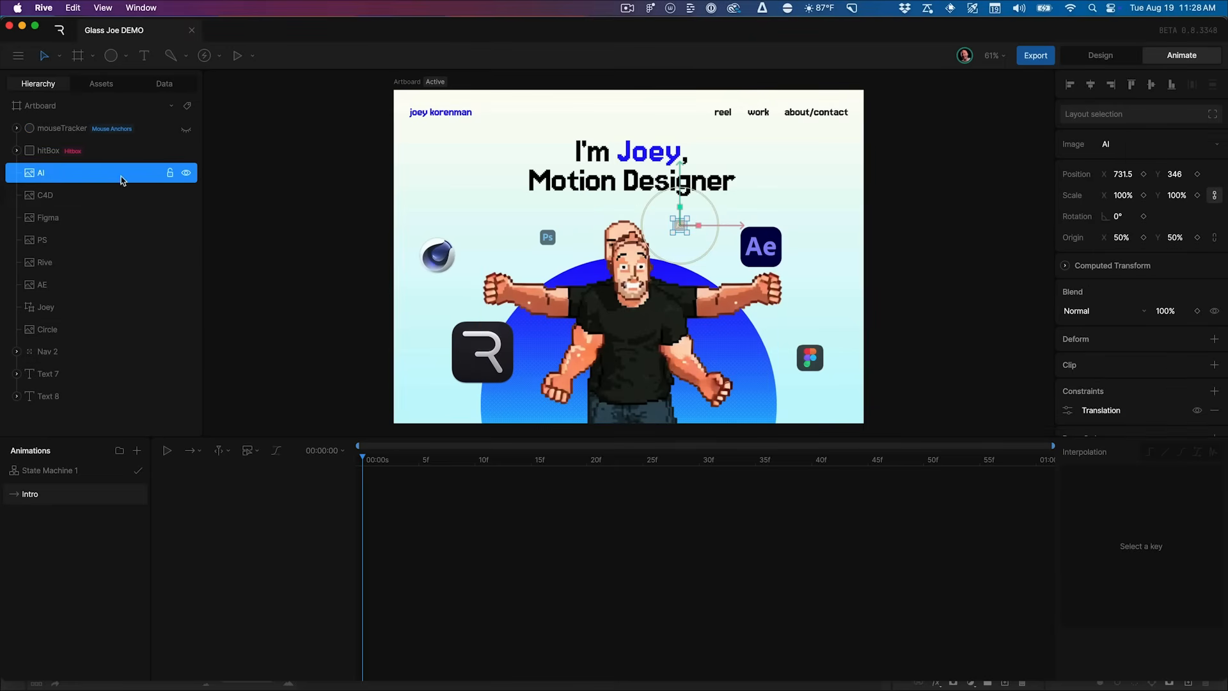
left_click(110, 288, "shift")
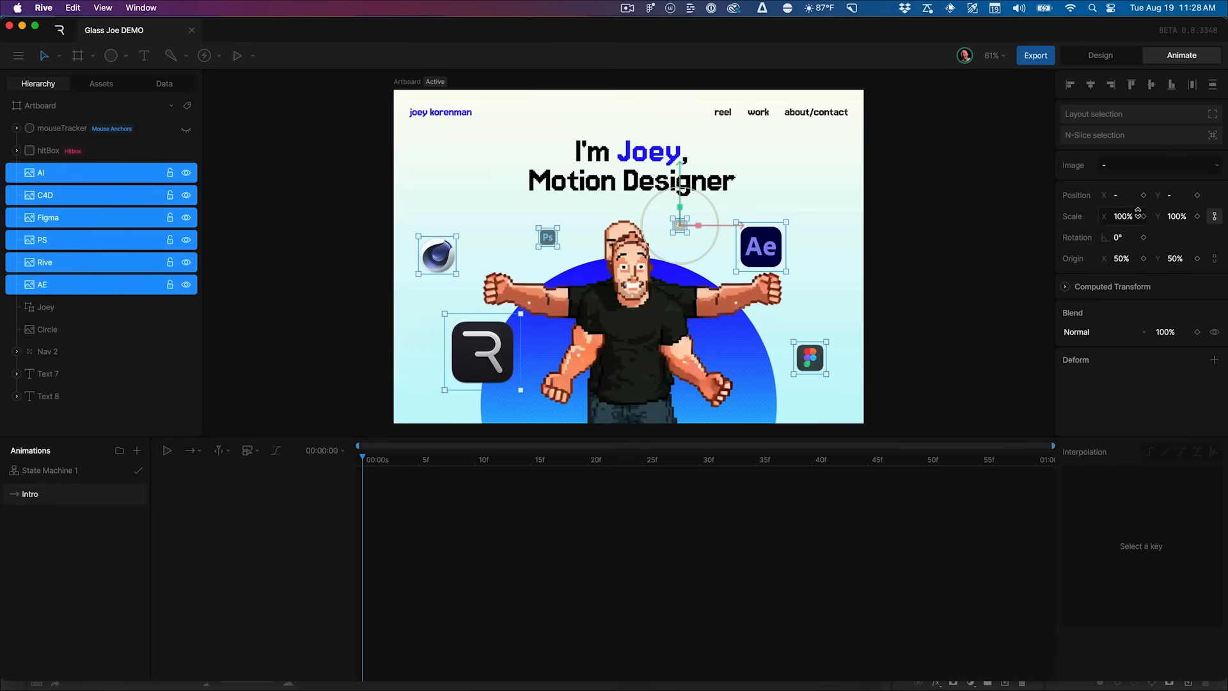
left_click(1198, 217)
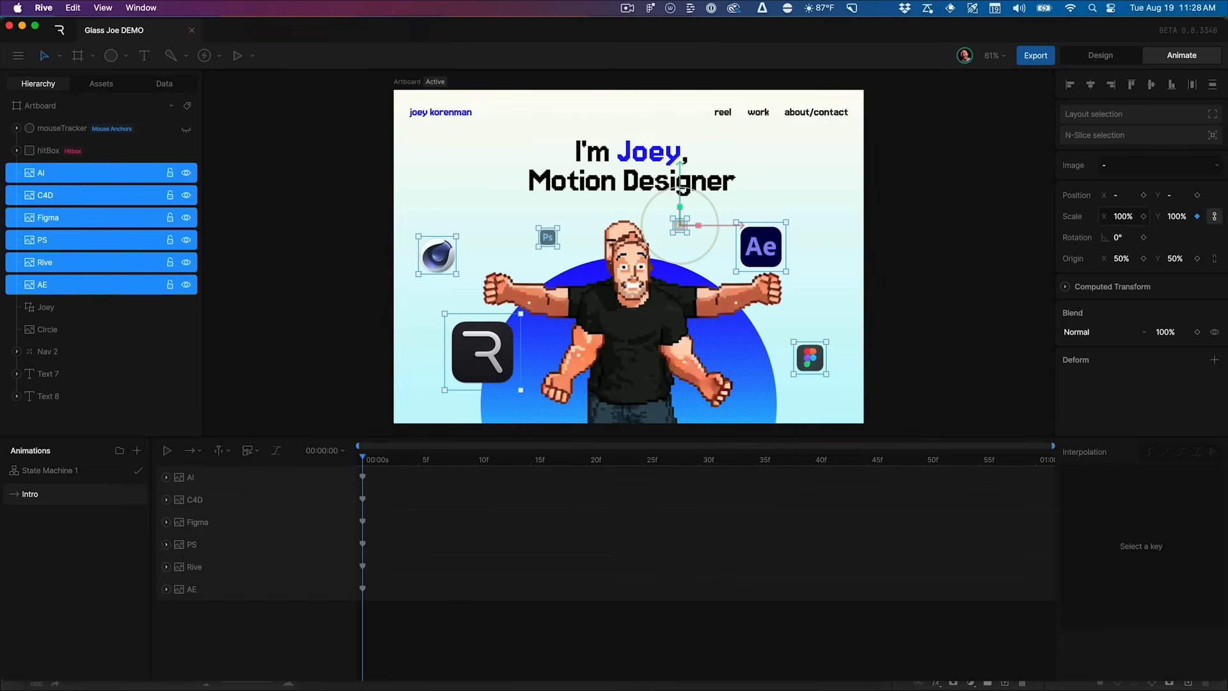
left_click_drag(391, 474, 480, 590)
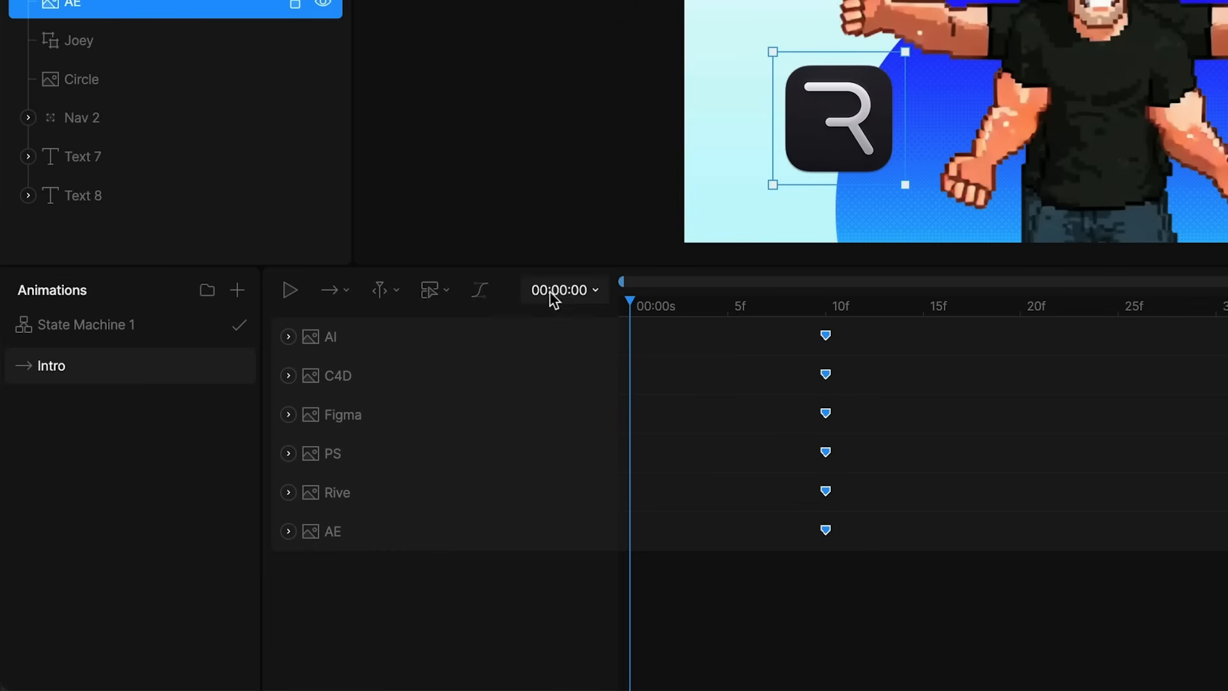
Set the Intro timeline's Snap Keys rate to 12 fps and turn on Quantize
left_click(344, 451)
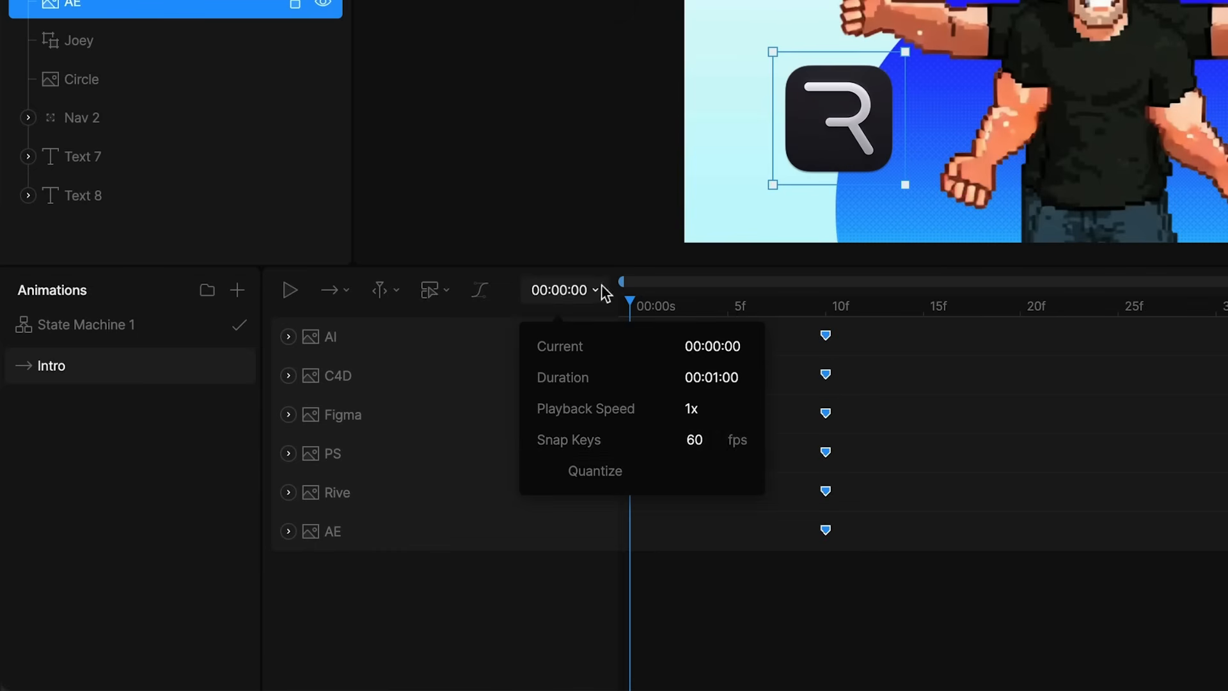
left_click(698, 434)
type("12")
left_click(691, 477)
left_click(909, 427)
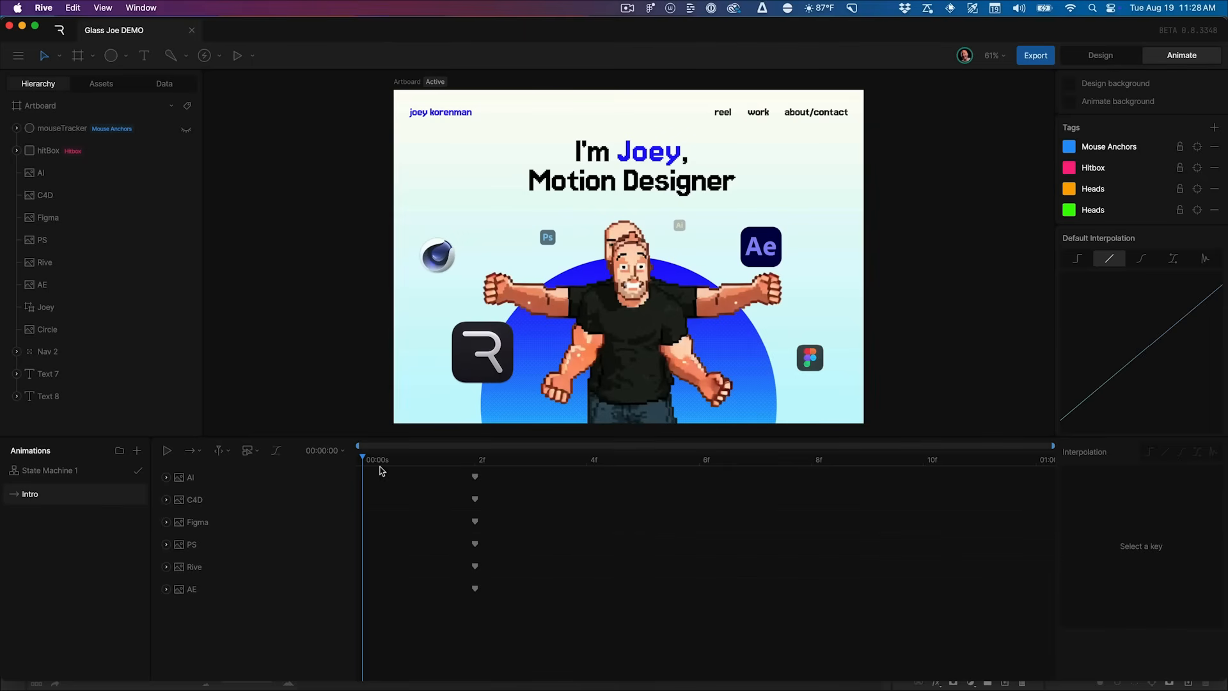
Key the scale of all six icons at 0% on the first frame of the Intro timeline
left_click(209, 483)
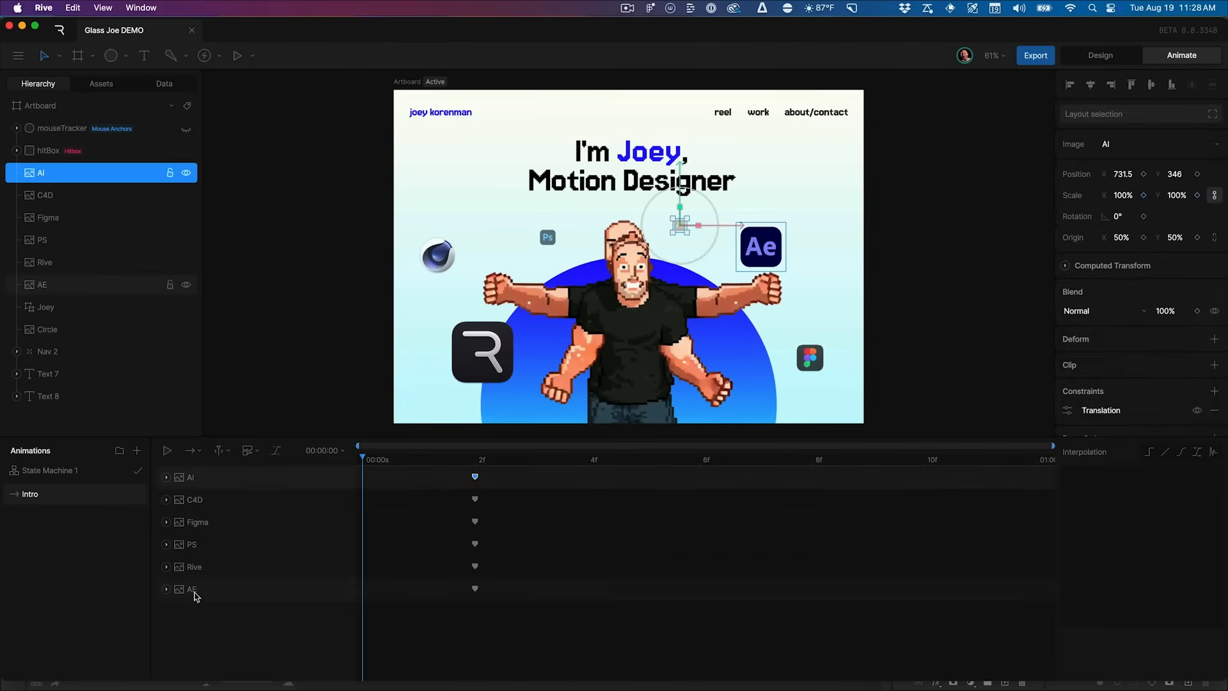
left_click(191, 589, "shift")
left_click(1129, 216)
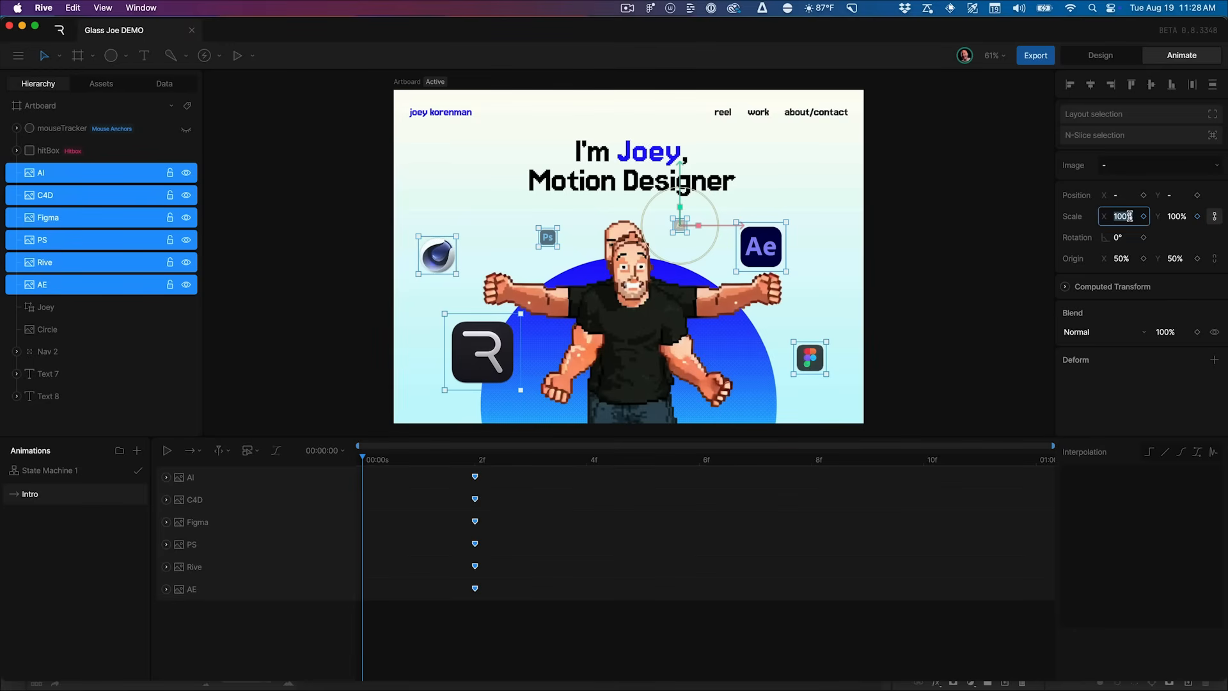
type("0")
key("Return")
left_click_drag(598, 628, 356, 467)
left_click(518, 580)
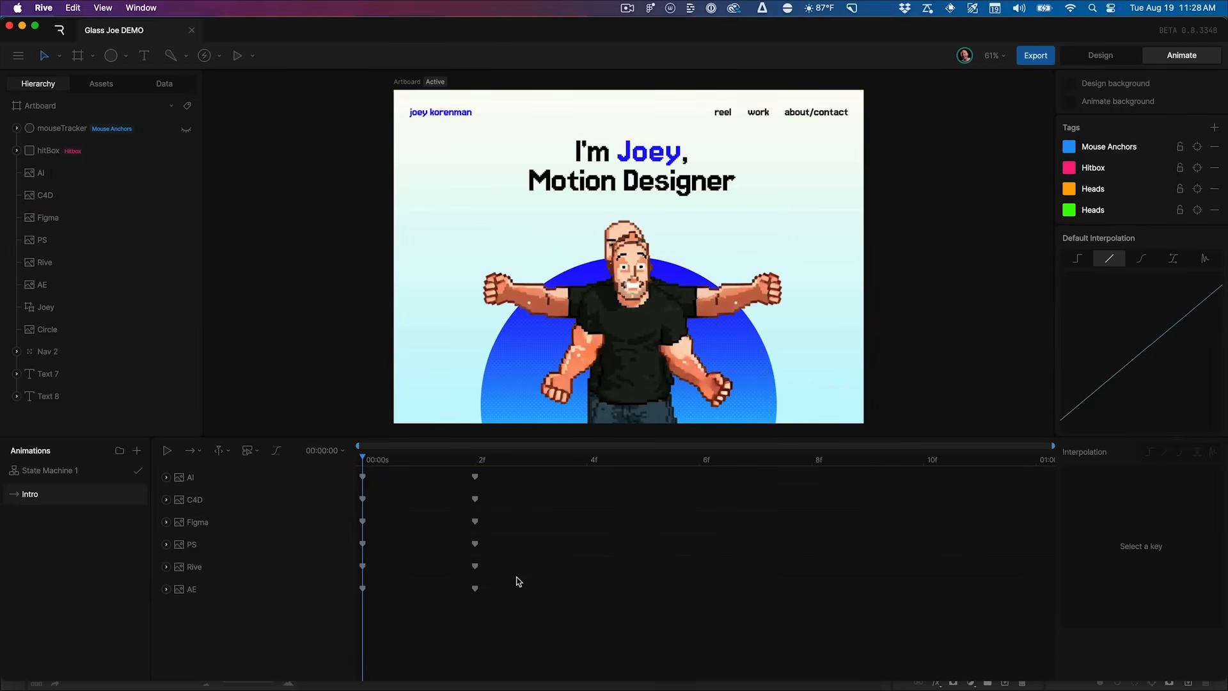
Move the icons' ending scale keys to frame 8, select all their keys, and preview the animation
left_click_drag(540, 629, 831, 515)
left_click_drag(867, 618, 304, 420)
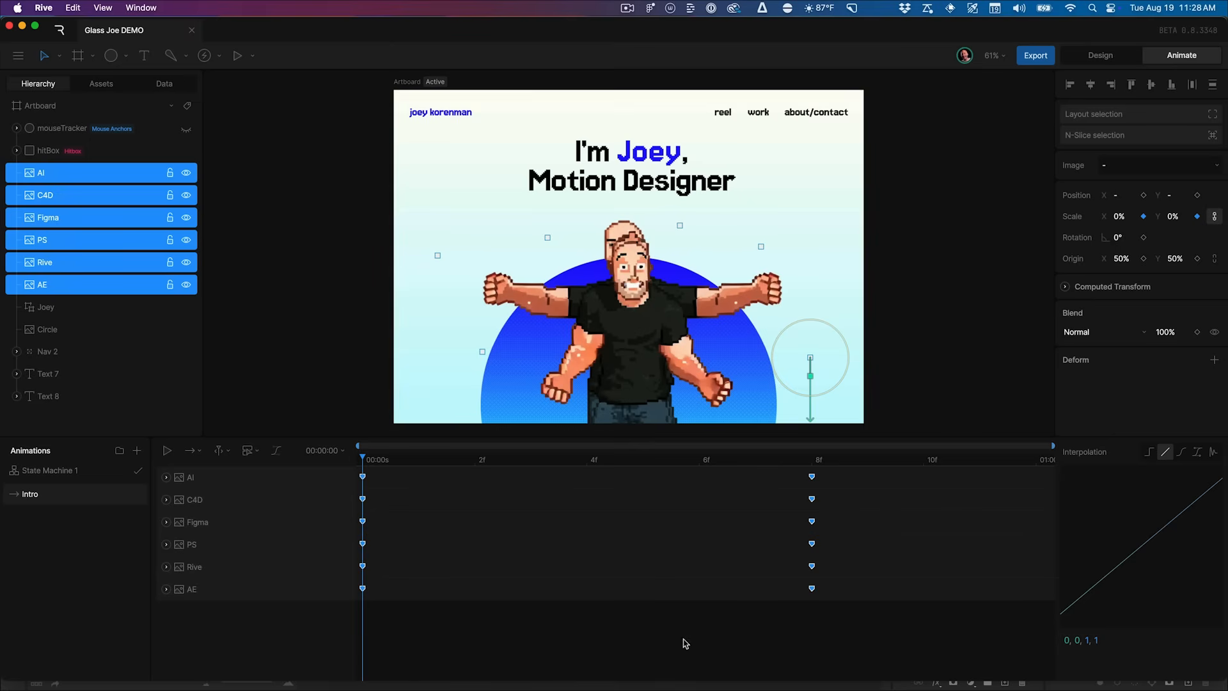
key("space")
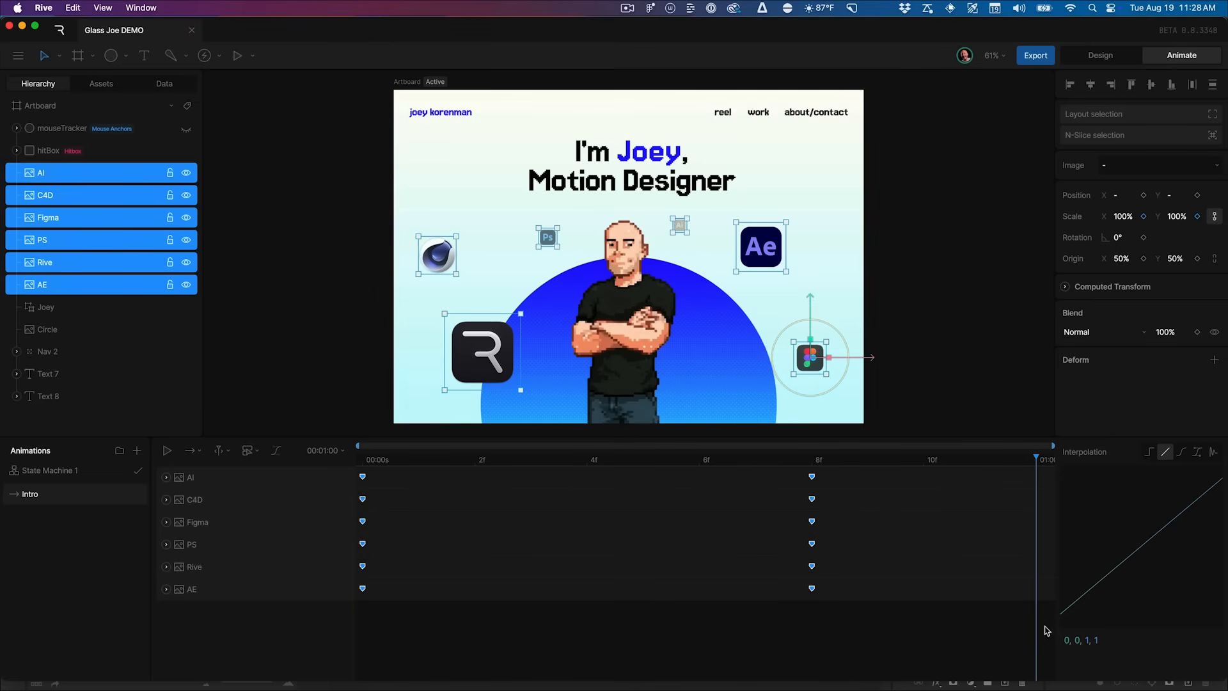
Apply elastic Ease Out interpolation with a period of 0.5 to the icons' scale keys and preview the bounce
left_click(1213, 454)
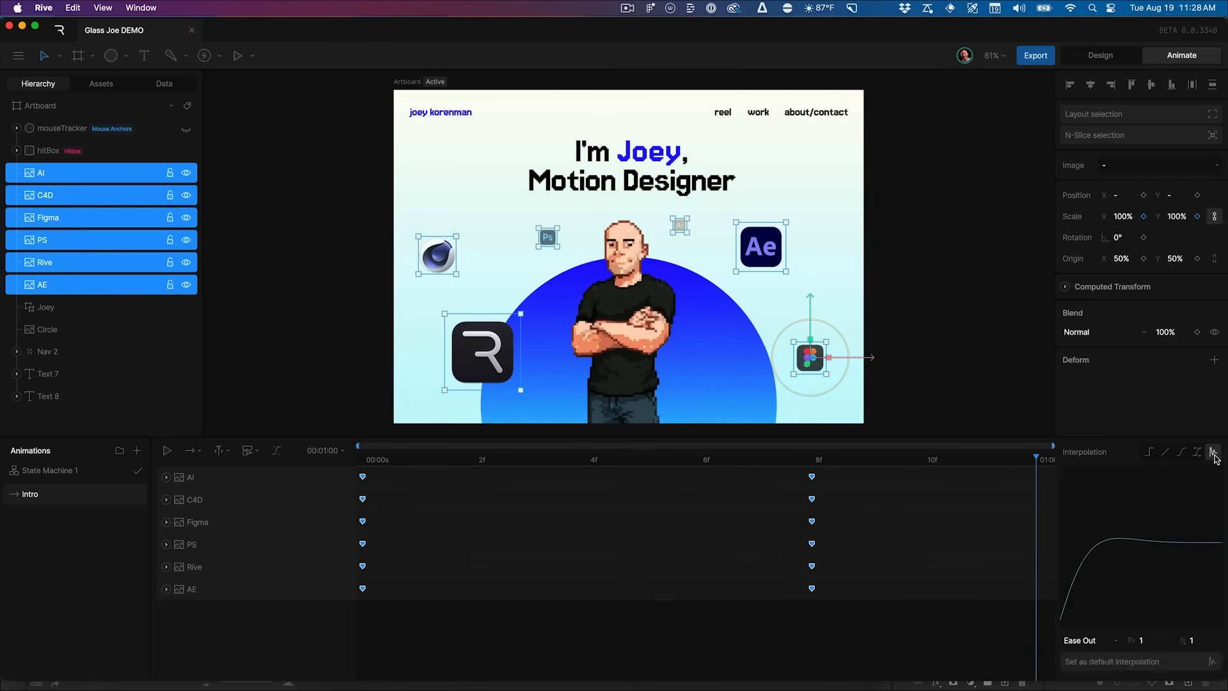
left_click(1199, 637)
type("0.3")
key("Return")
key("space")
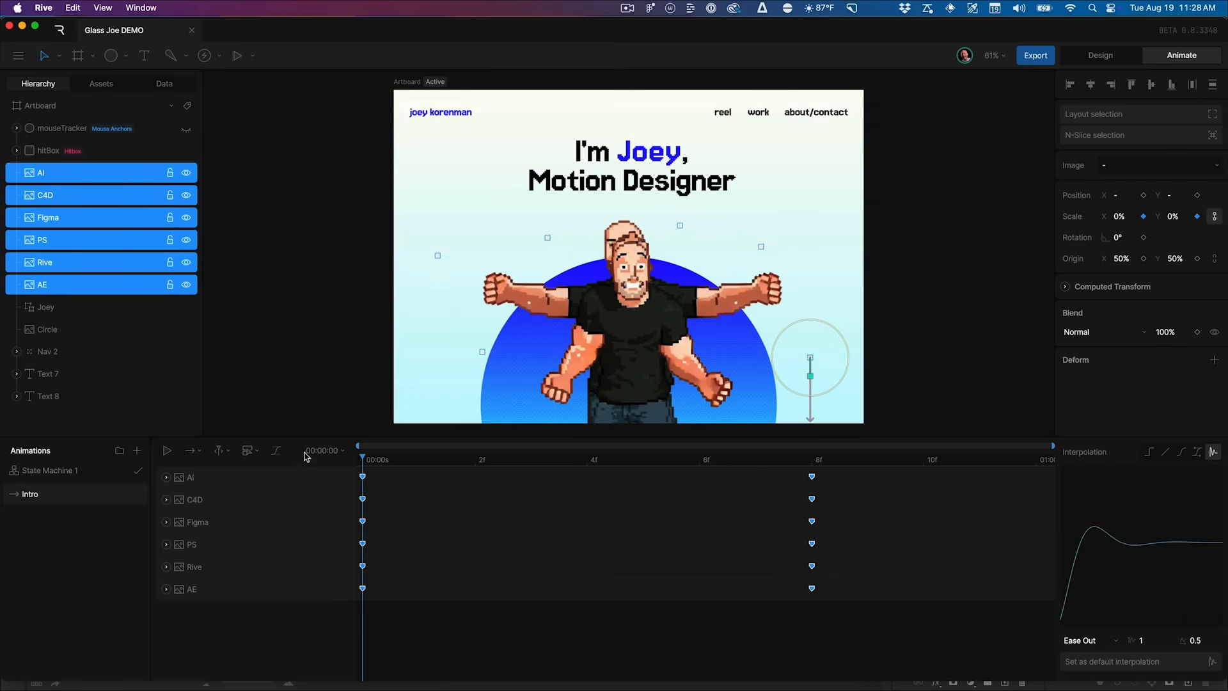
key("space")
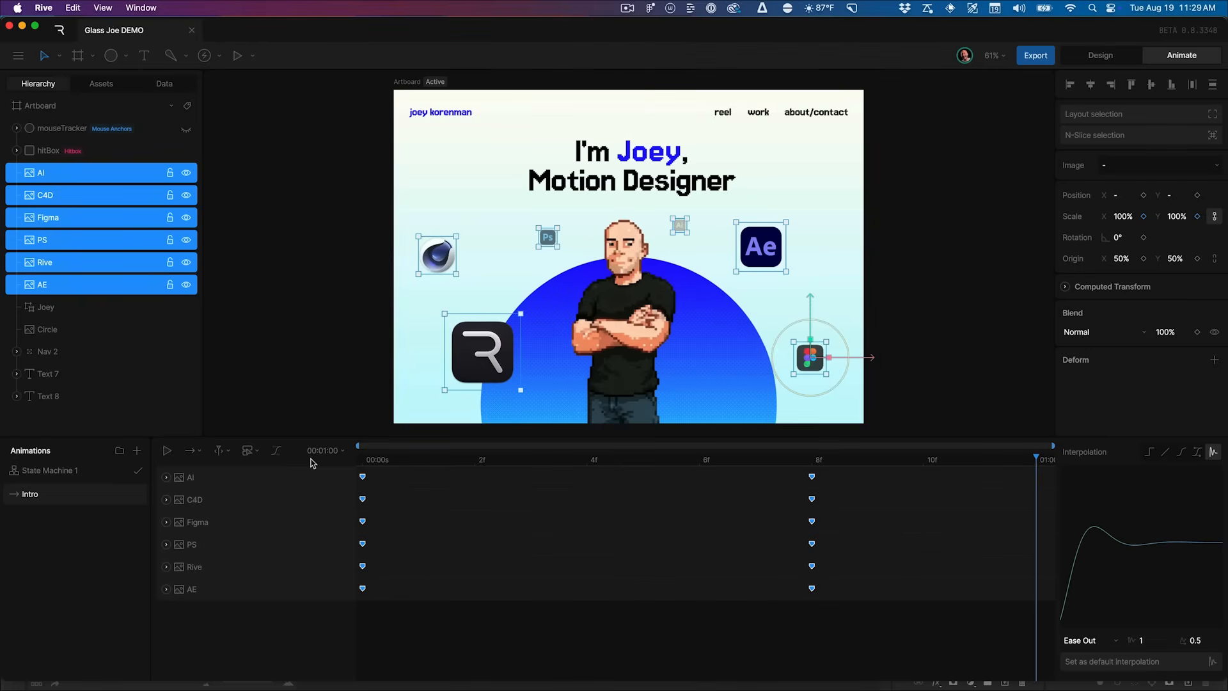
Extend the Intro timeline's duration to 3 seconds
left_click(325, 450)
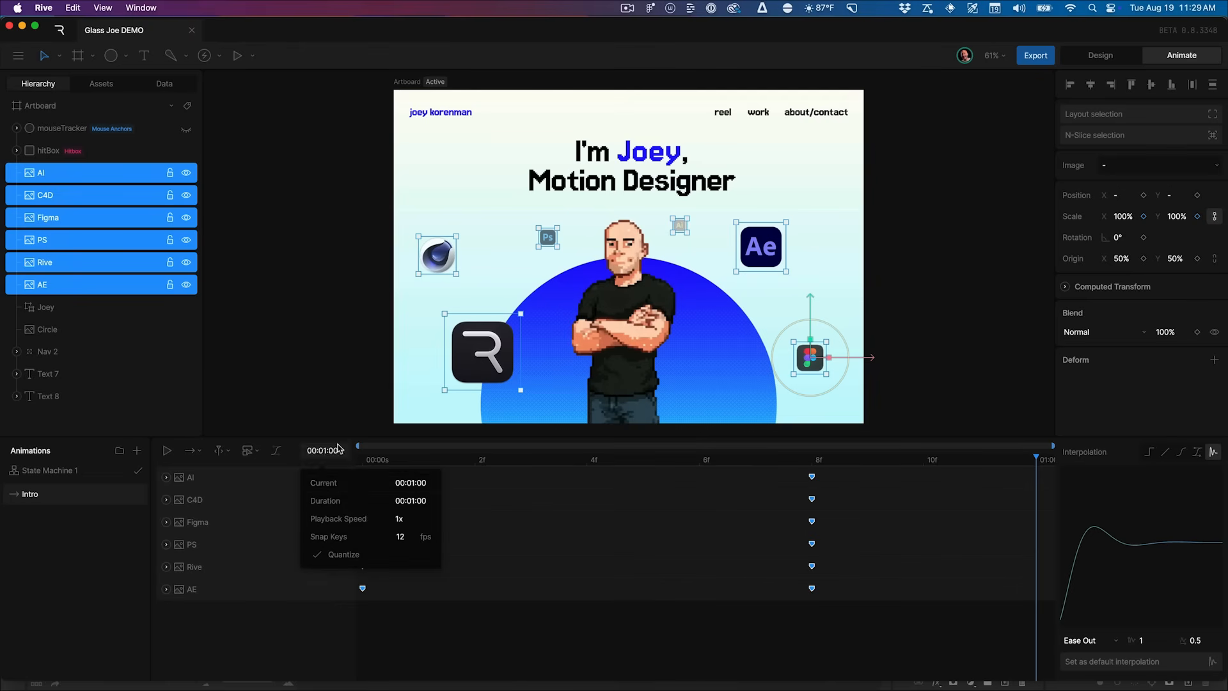
left_click(423, 500)
type("3.")
key("Return")
left_click(534, 486)
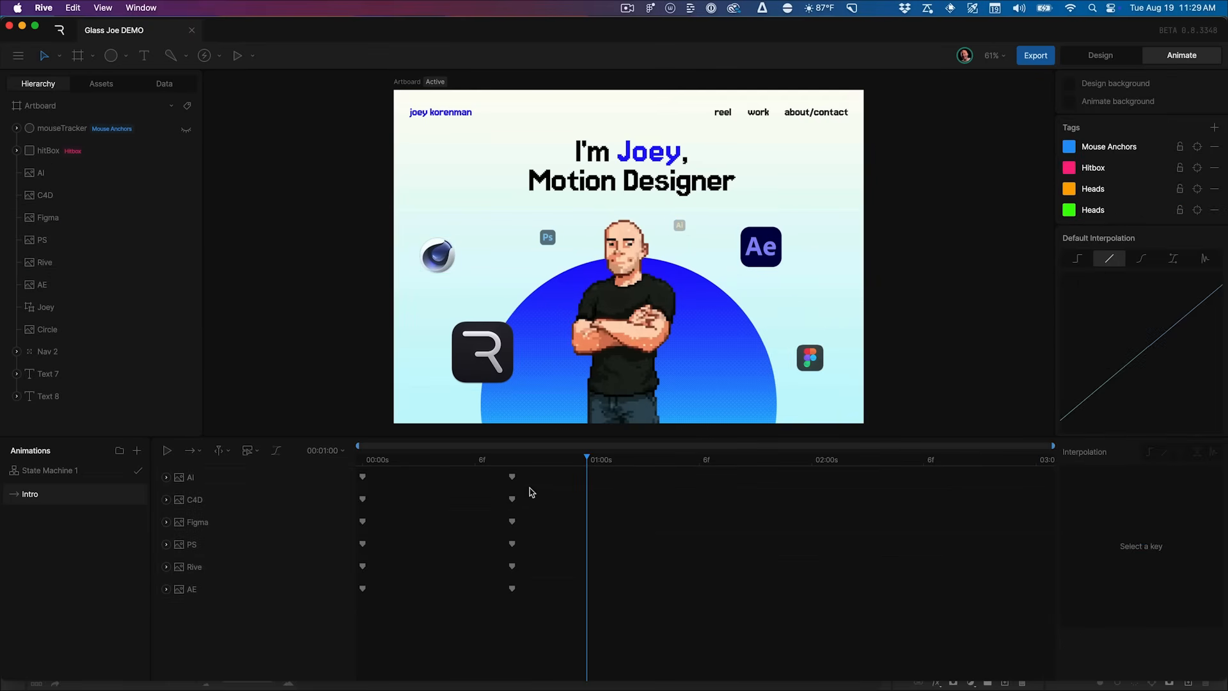
Stagger the icons' scale keys: PS one frame later, C4D and AE two, Rive three, Figma four; preview the intro
left_click_drag(535, 486, 402, 592)
left_click_drag(373, 517, 553, 612)
left_click_drag(551, 548, 410, 608)
left_click_drag(439, 568, 627, 611)
left_click(400, 583)
left_click(405, 584)
left_click_drag(426, 539, 538, 545)
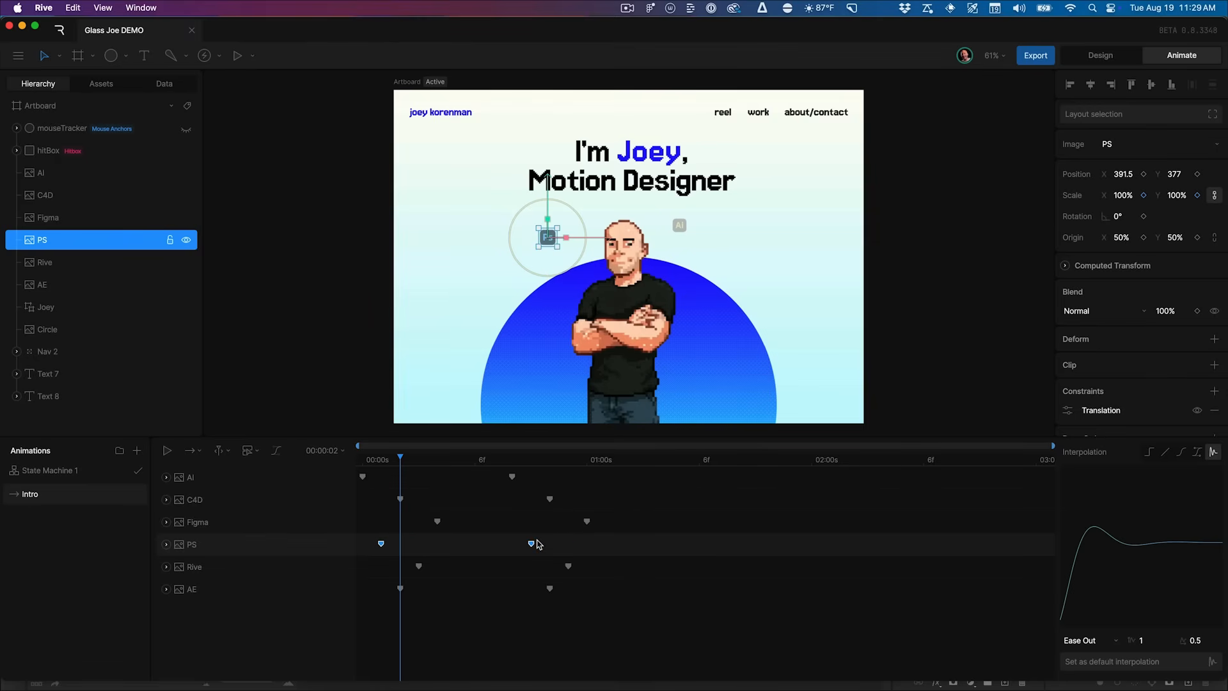
left_click(486, 653)
key("space")
key("space")
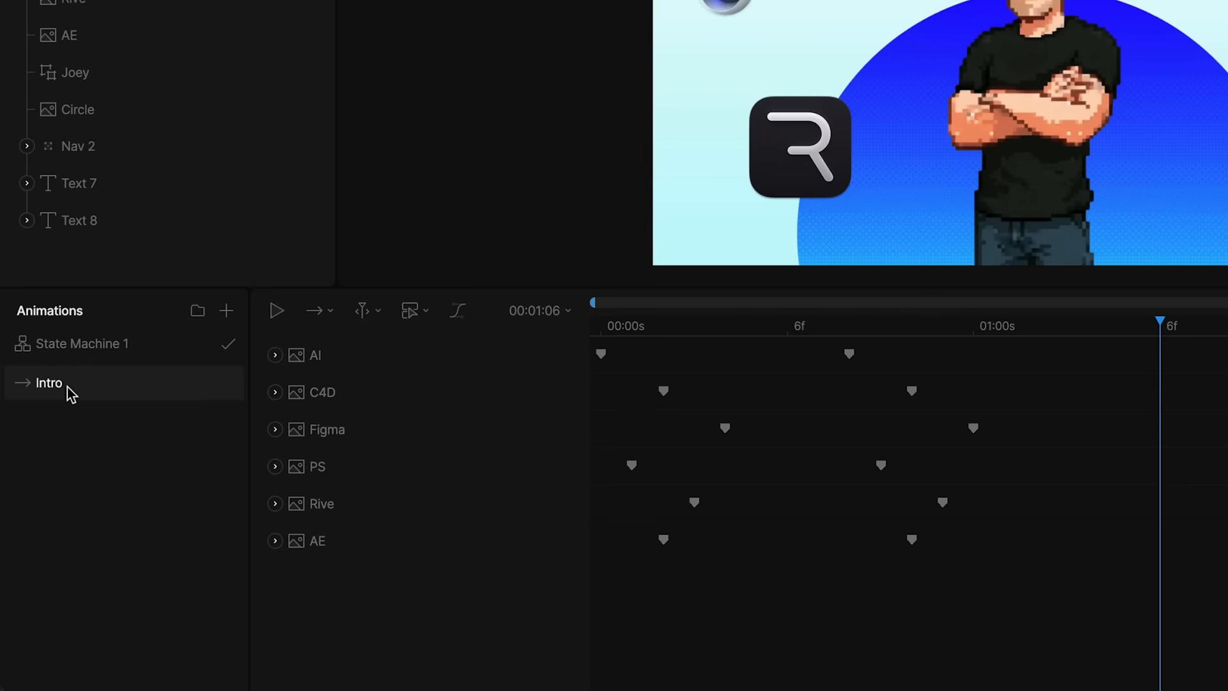
Rename the Intro animation as Icons Intro, and bring up its state in State Machine 1
double_click(59, 386)
key("Left")
type("Icons")
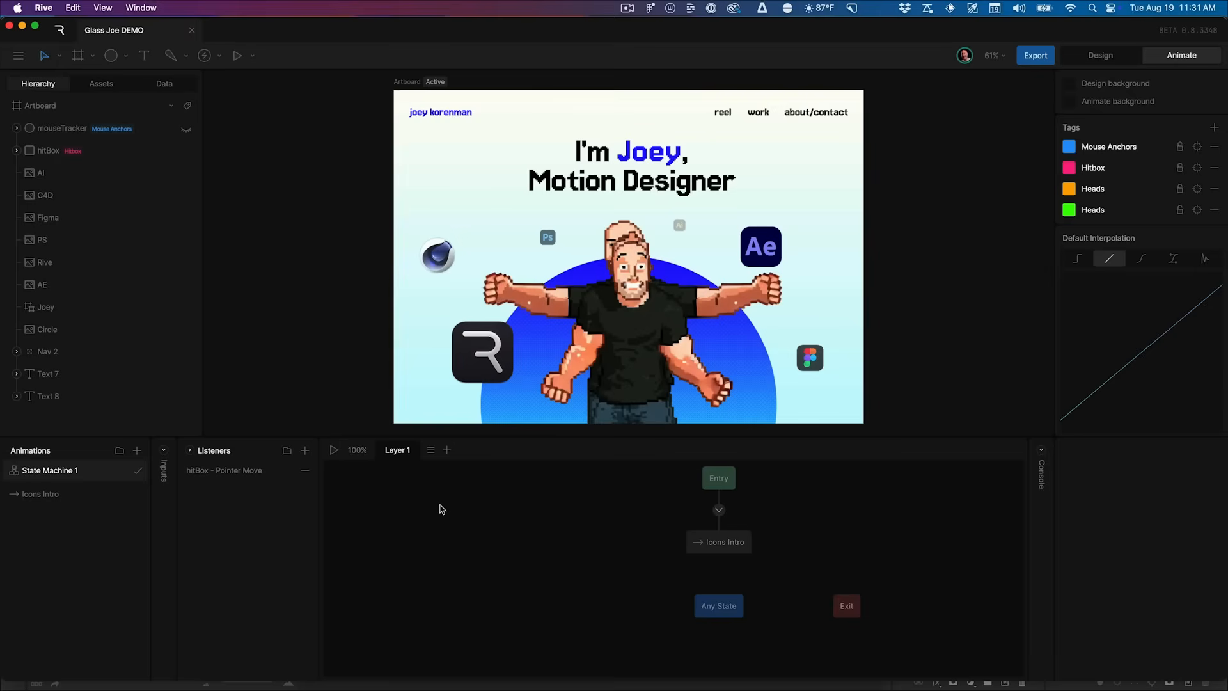
scroll(442, 505, "right", 1)
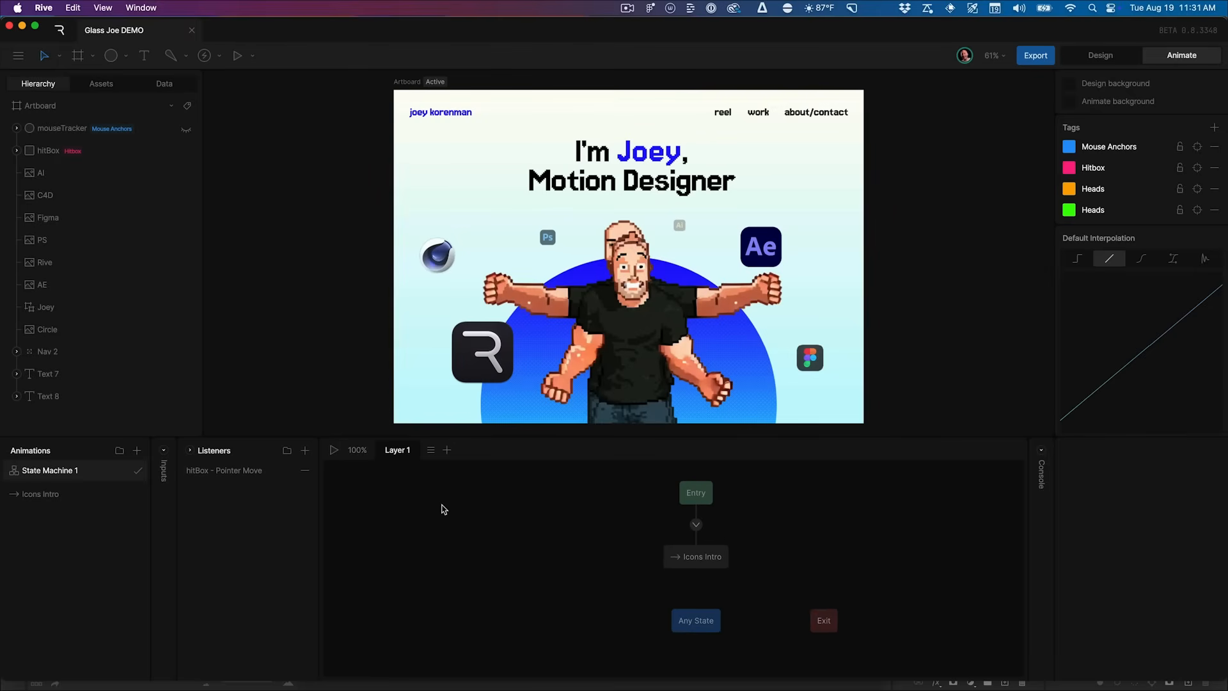
Duplicate the Icons Intro animation and name the copy Icons Disabled
scroll(671, 515, "right", 2)
left_click_drag(653, 557, 652, 591)
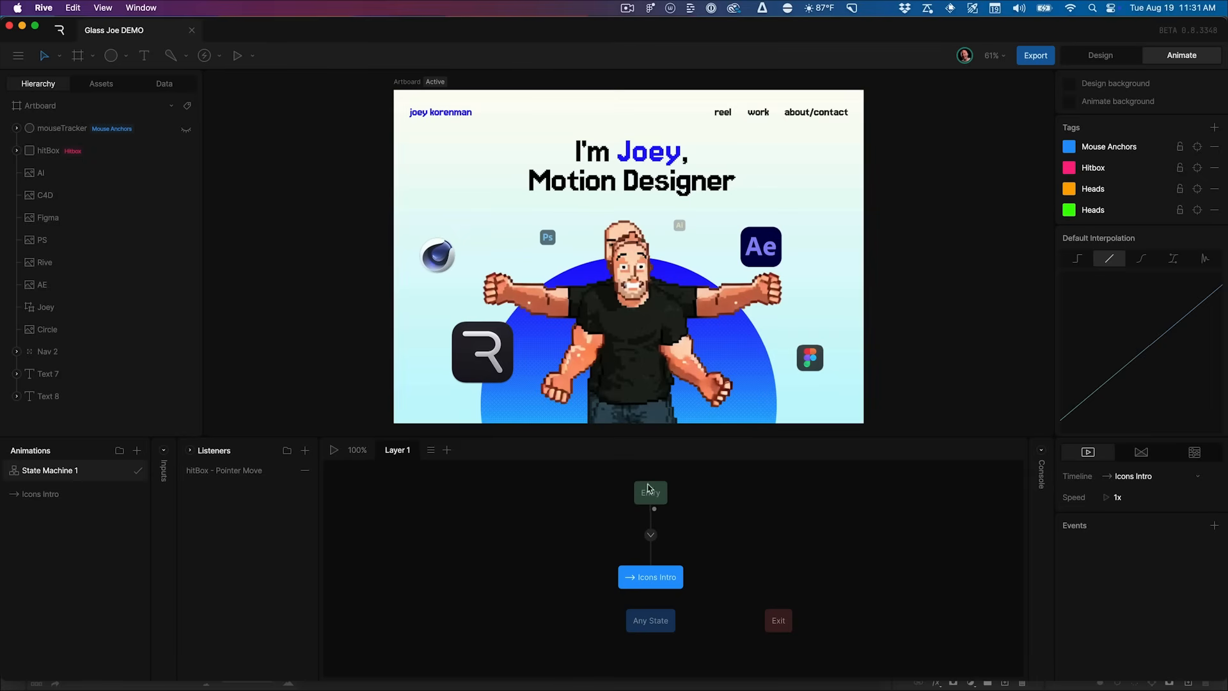
right_click(41, 495)
left_click(96, 539)
double_click(104, 373)
type("Icons")
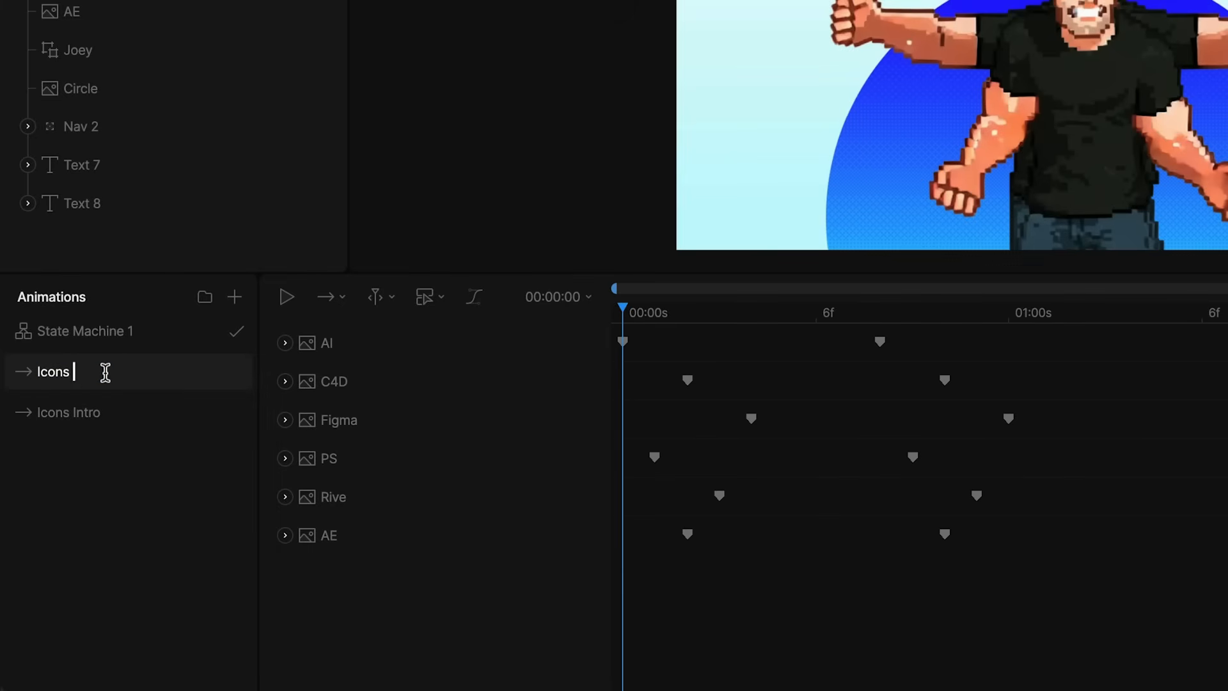
type(" Disabled")
key("Return")
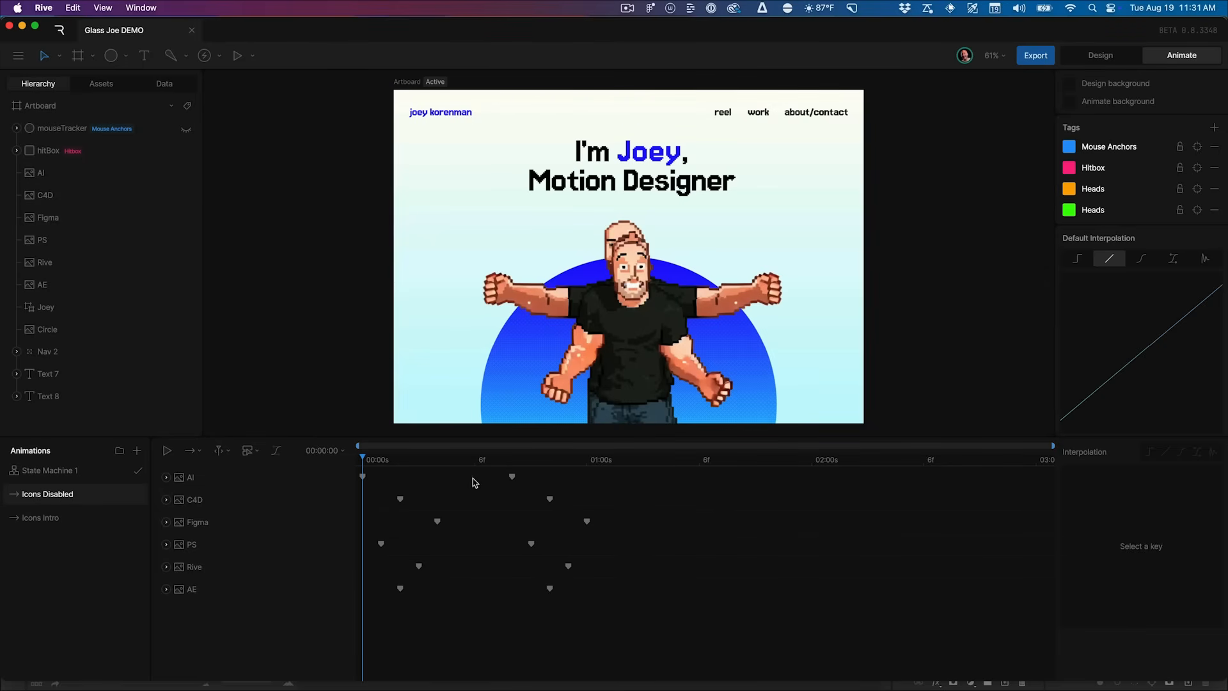
In Icons Disabled, delete every icon's end scale key and move all the remaining zero-scale keys to frame 0
left_click_drag(486, 478, 620, 608)
key("Delete")
left_click_drag(402, 504, 364, 504)
left_click(387, 523)
left_click_drag(438, 521, 368, 587)
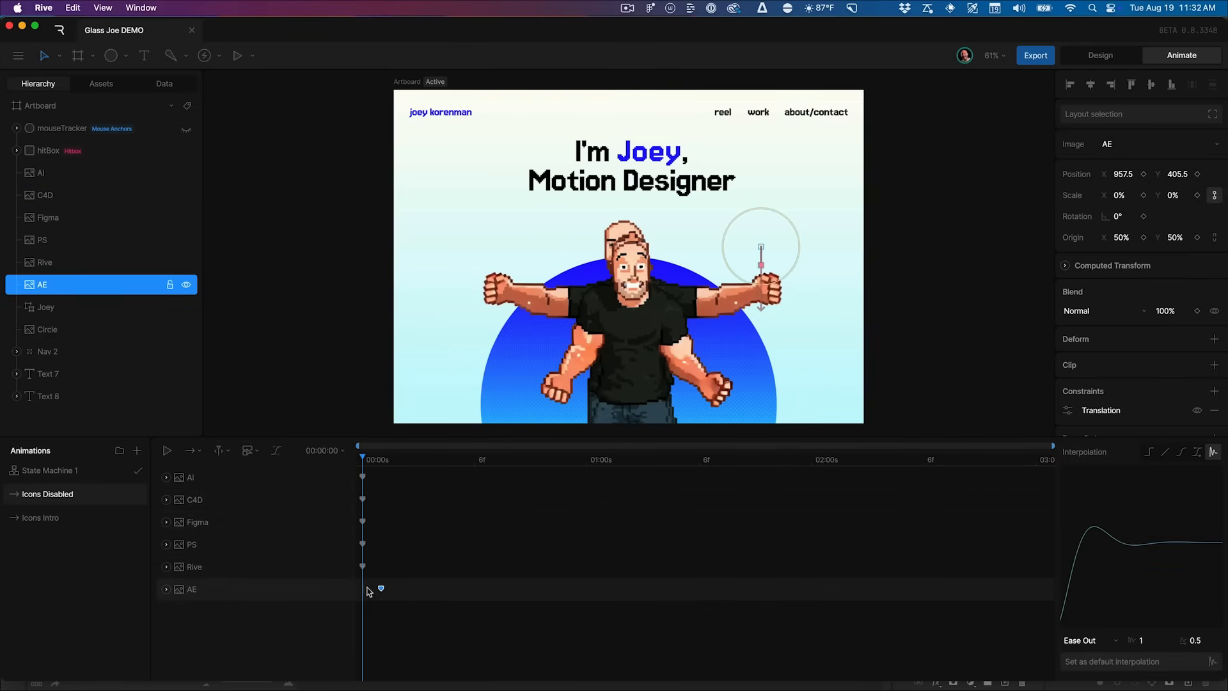
In State Machine 1, put Icons Disabled directly after Entry, preview it, and chain an Icons Intro state after it
left_click(74, 473)
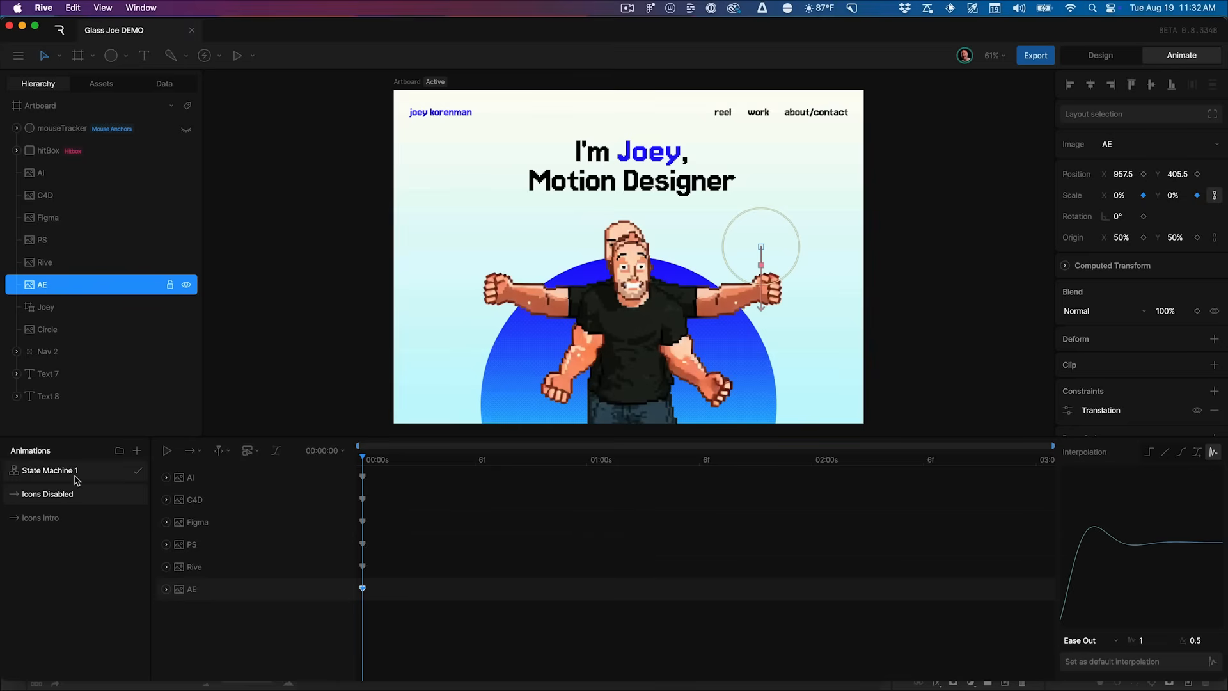
left_click_drag(70, 495, 657, 582)
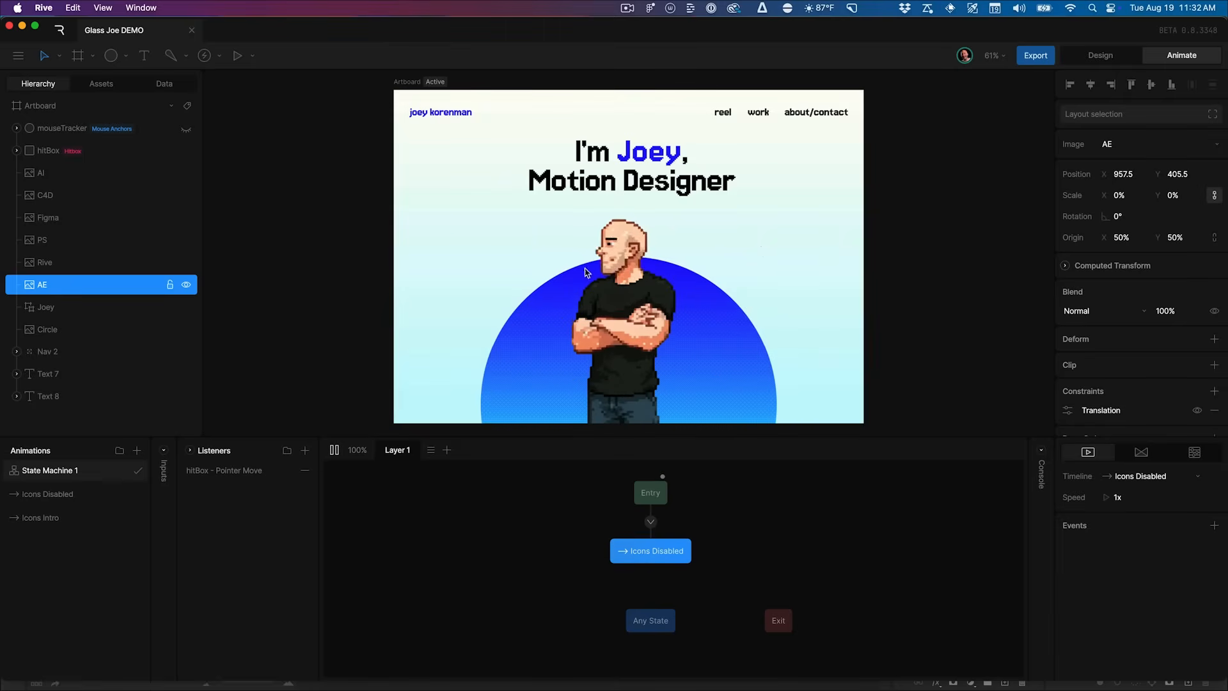
key("space")
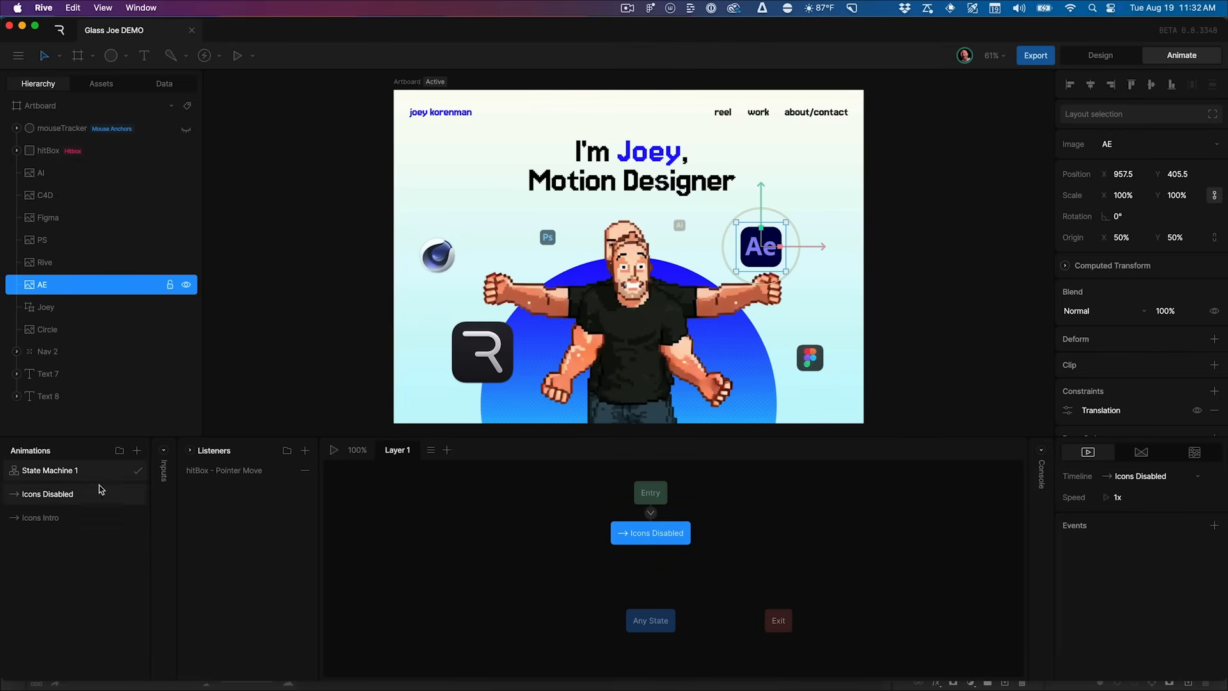
left_click_drag(42, 518, 510, 603)
left_click_drag(648, 599, 643, 633)
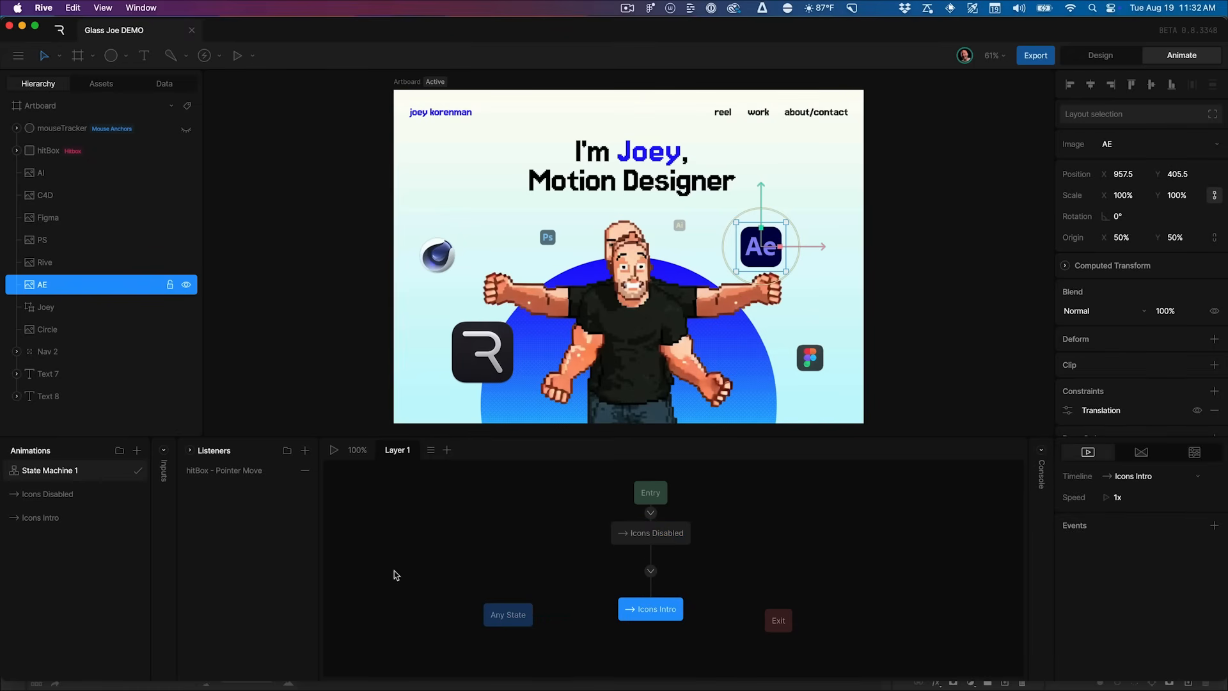
Add a boolean input named mouseHasMoved to State Machine 1
left_click(165, 451)
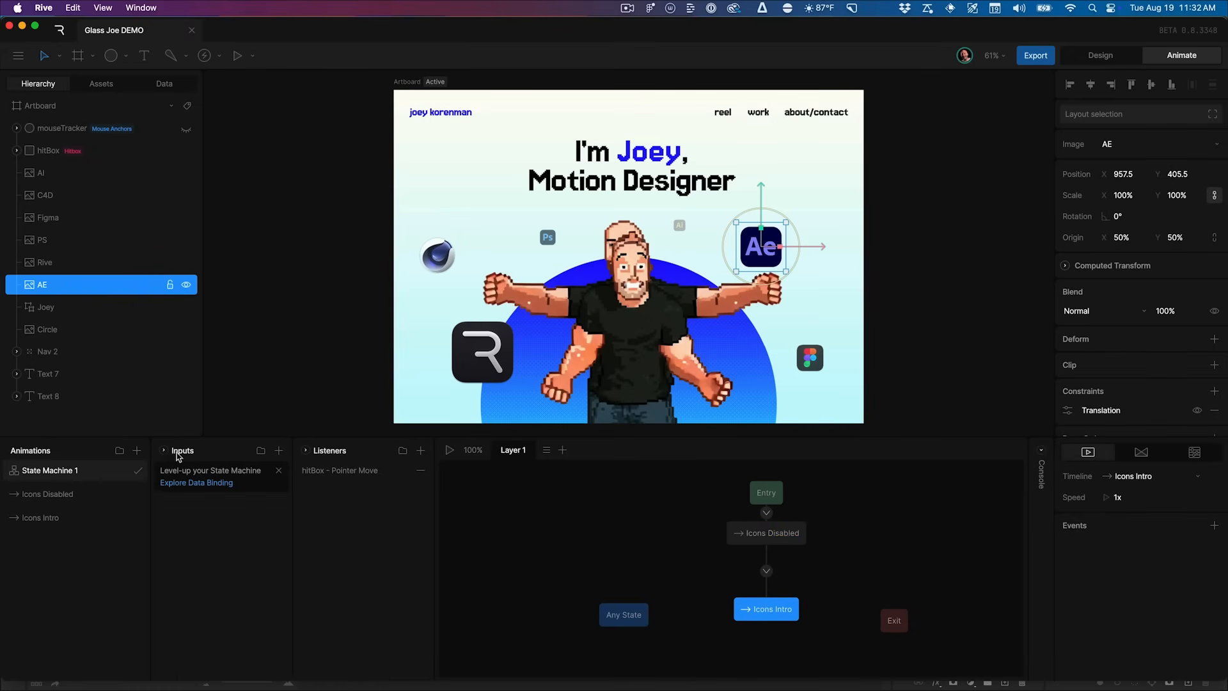
left_click(278, 470)
left_click(278, 451)
left_click(312, 499)
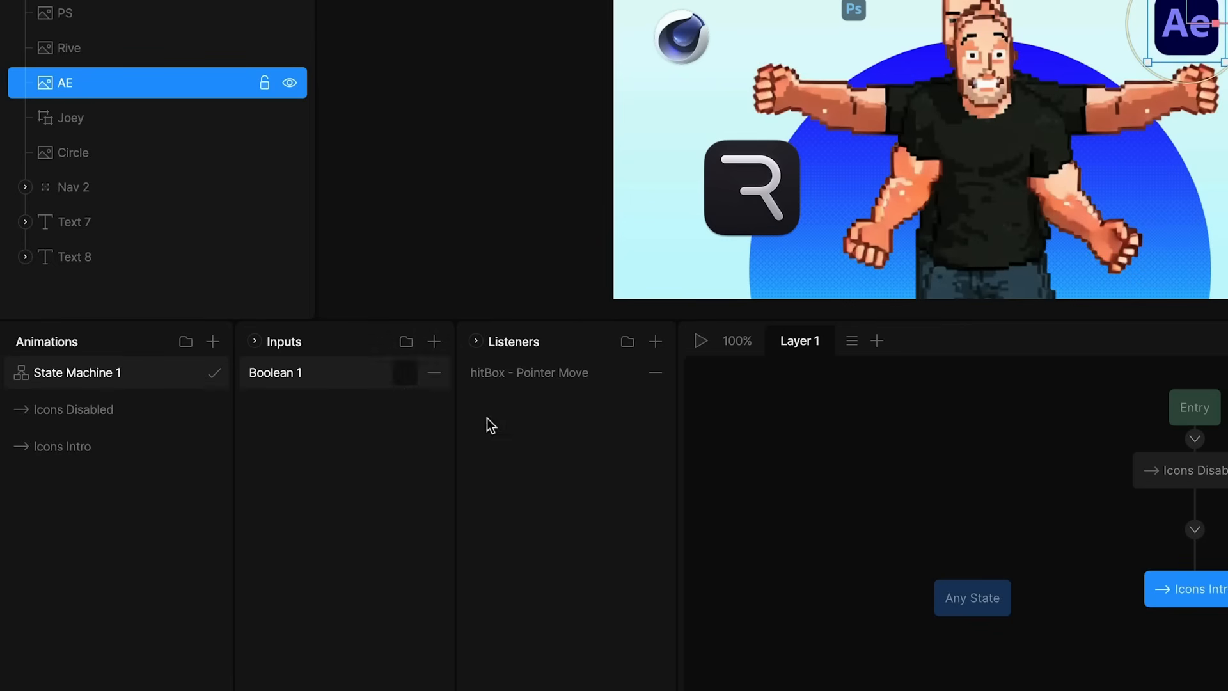
left_click(288, 375)
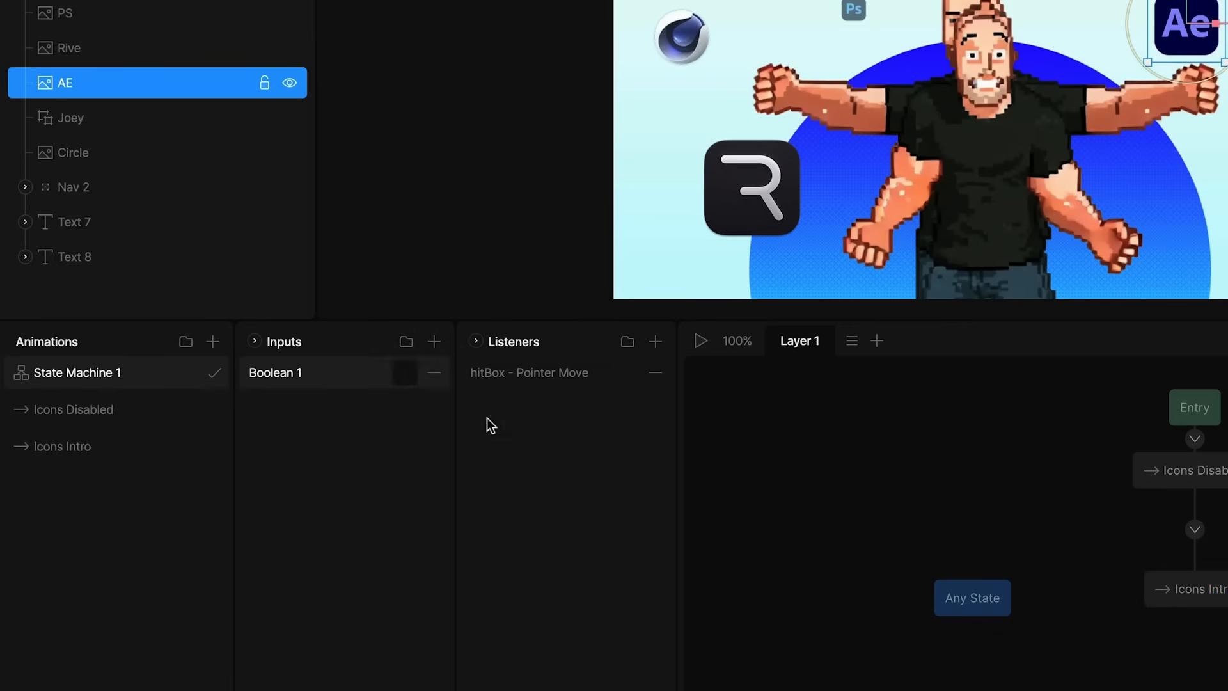
double_click(290, 372)
type("mouseHasMoved")
key("Return")
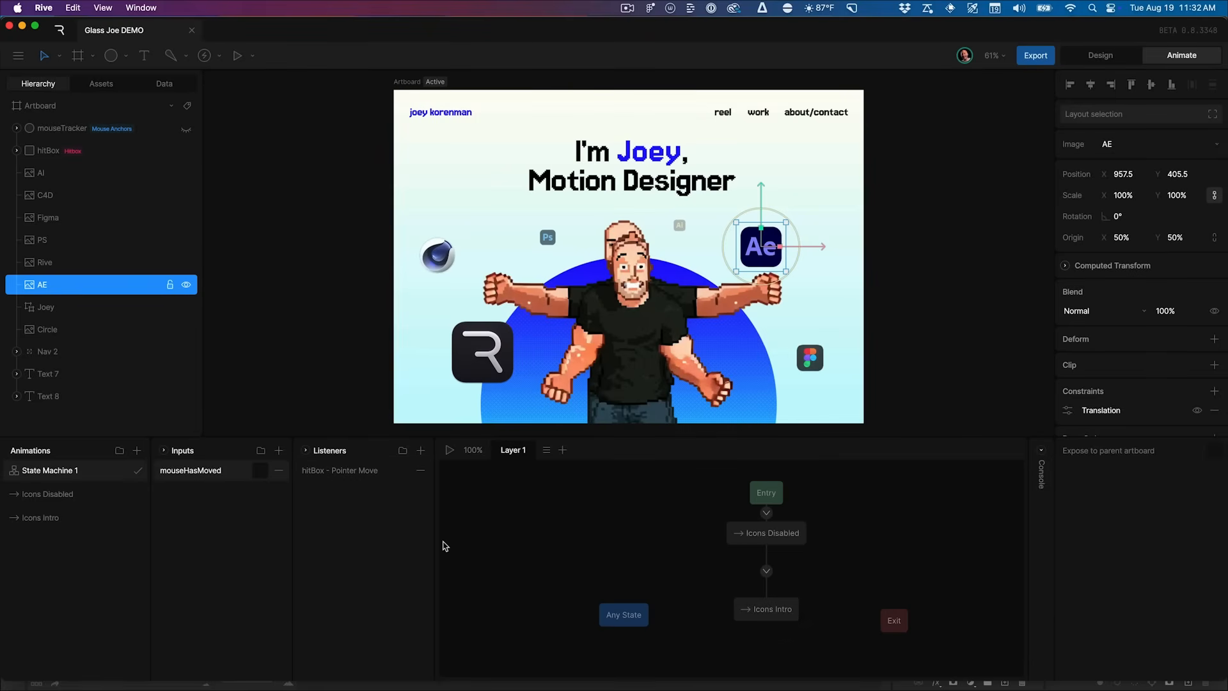
Add an action to the hitBox Pointer Move listener that sets mouseHasMoved to true
left_click(356, 477)
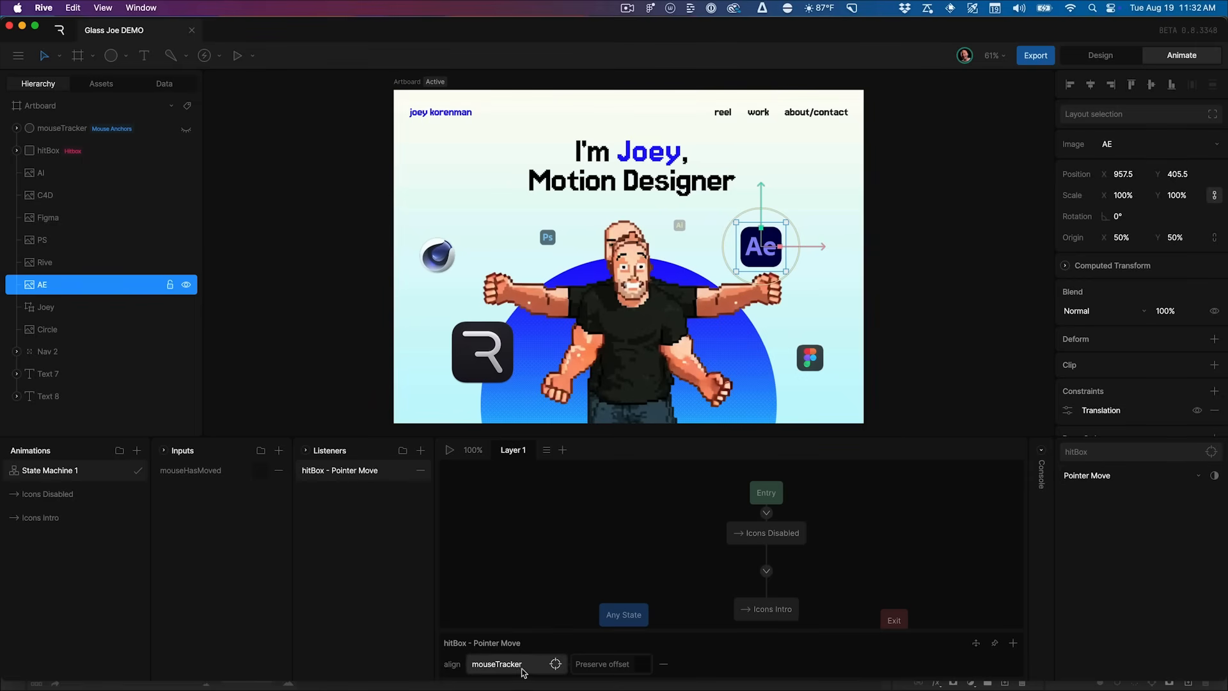
left_click(1014, 643)
left_click(960, 563)
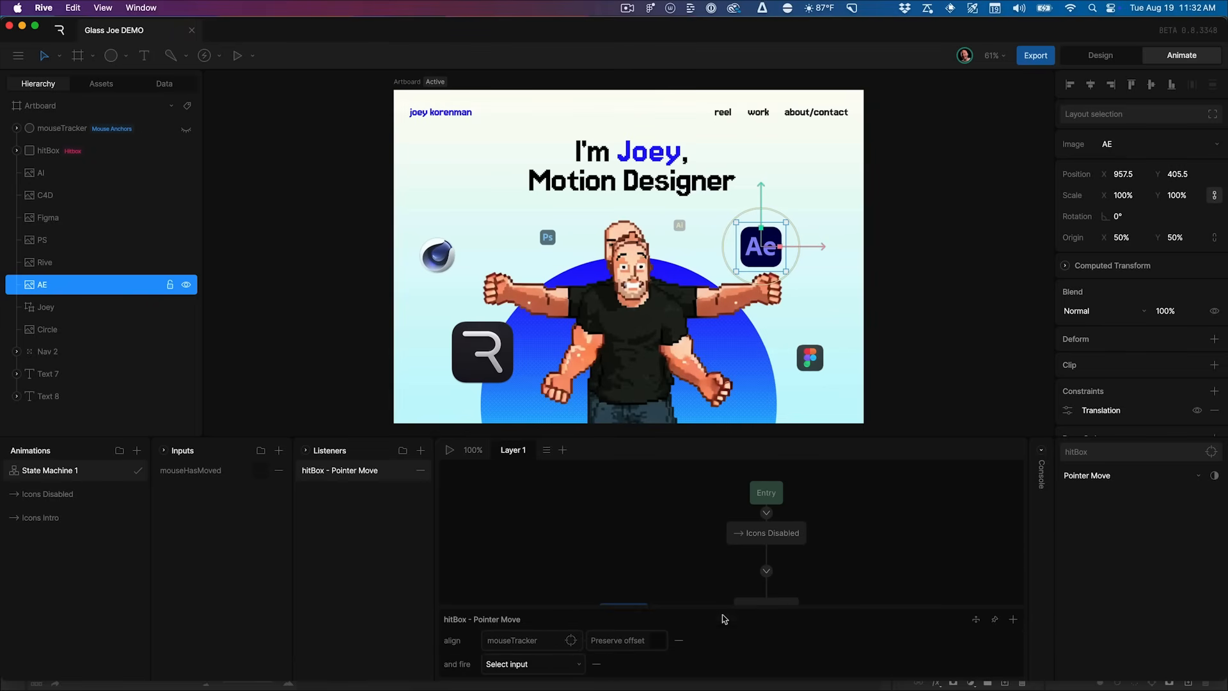
left_click(551, 664)
left_click(525, 636)
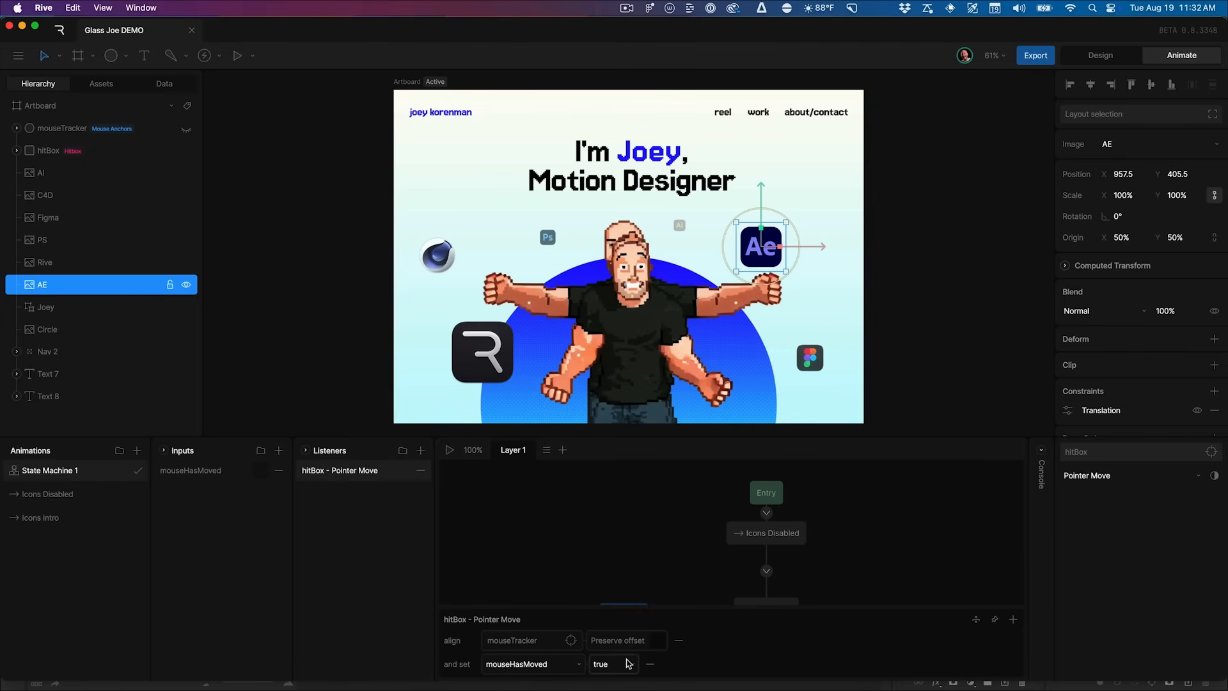
Make the transition from Icons Disabled to Icons Intro conditional on mouseHasMoved being true
scroll(744, 588, "down", 2)
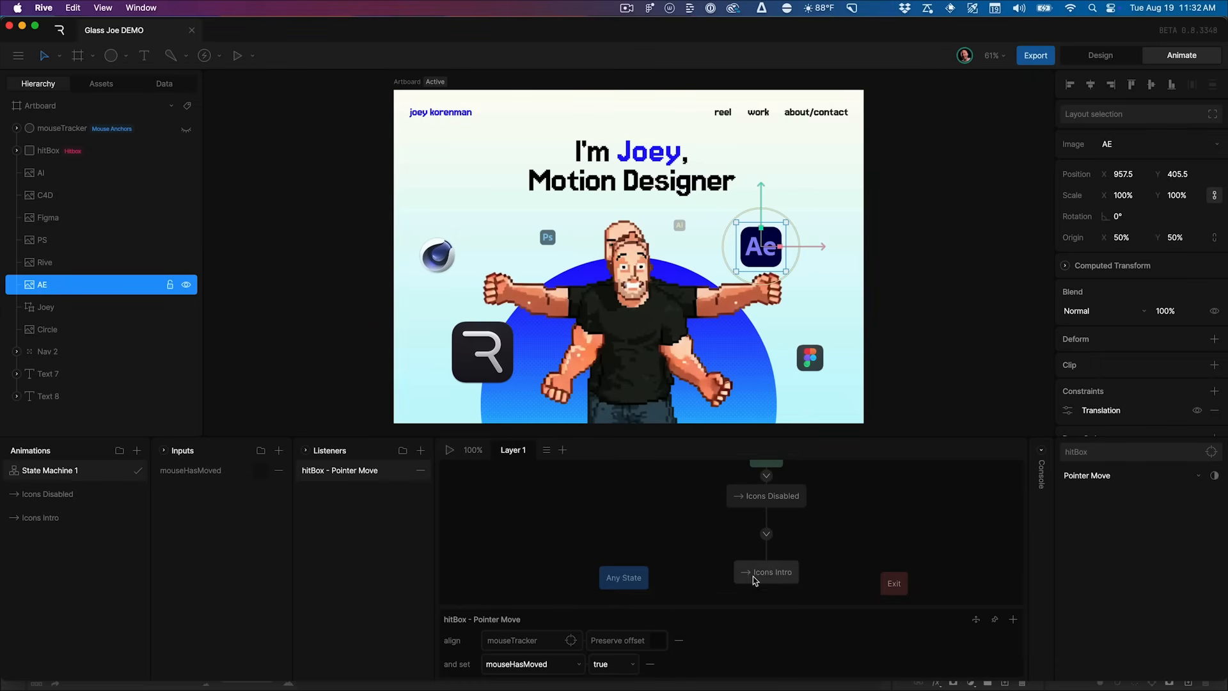
left_click(758, 568)
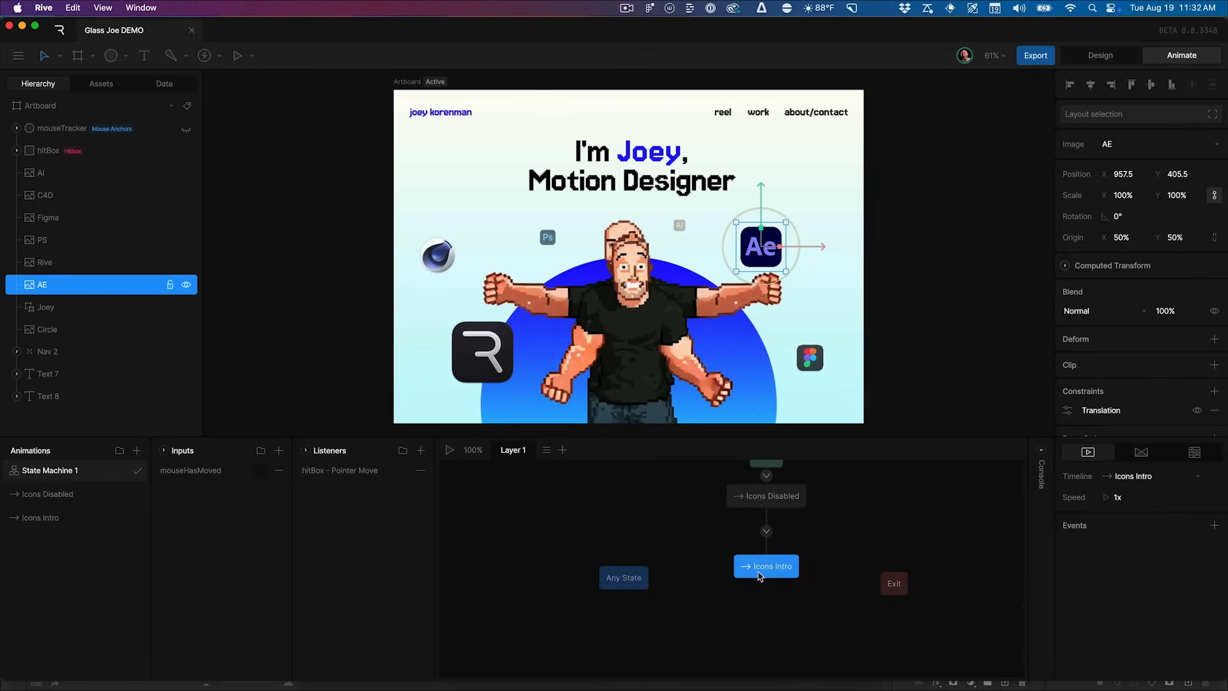
left_click(767, 532)
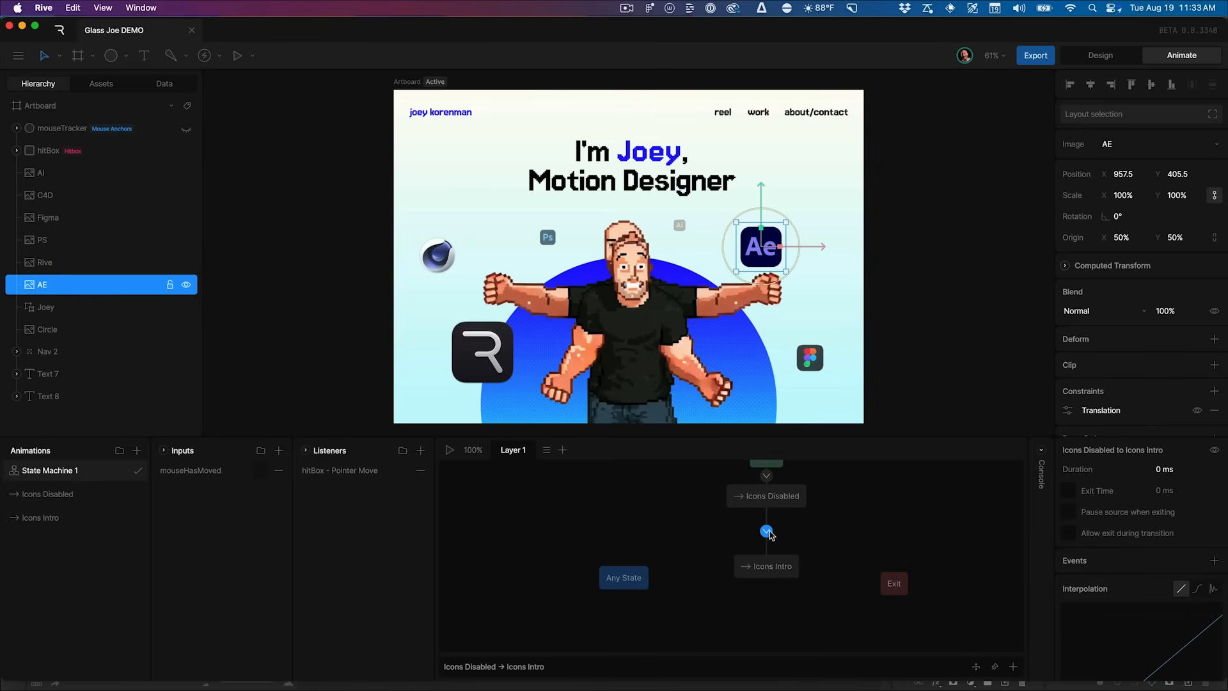
mouse_move(878, 545)
left_click(1043, 545)
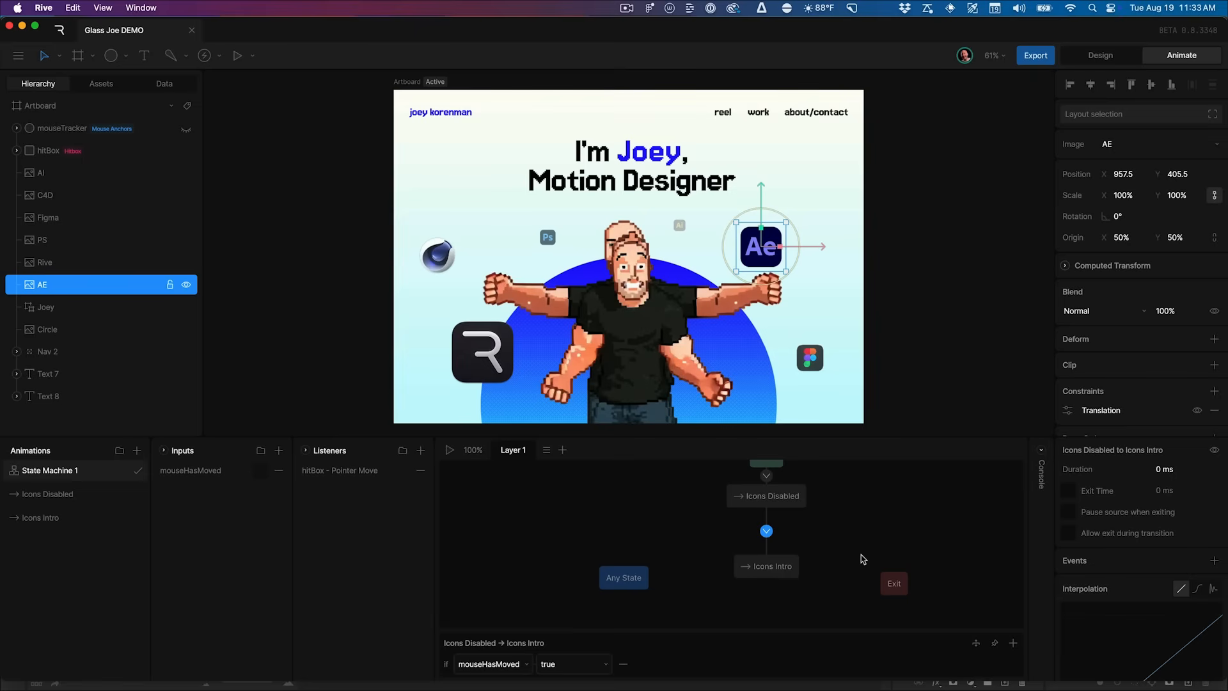
Preview the state machine several times, moving the pointer over the artboard to test the icons' intro trigger
key("space")
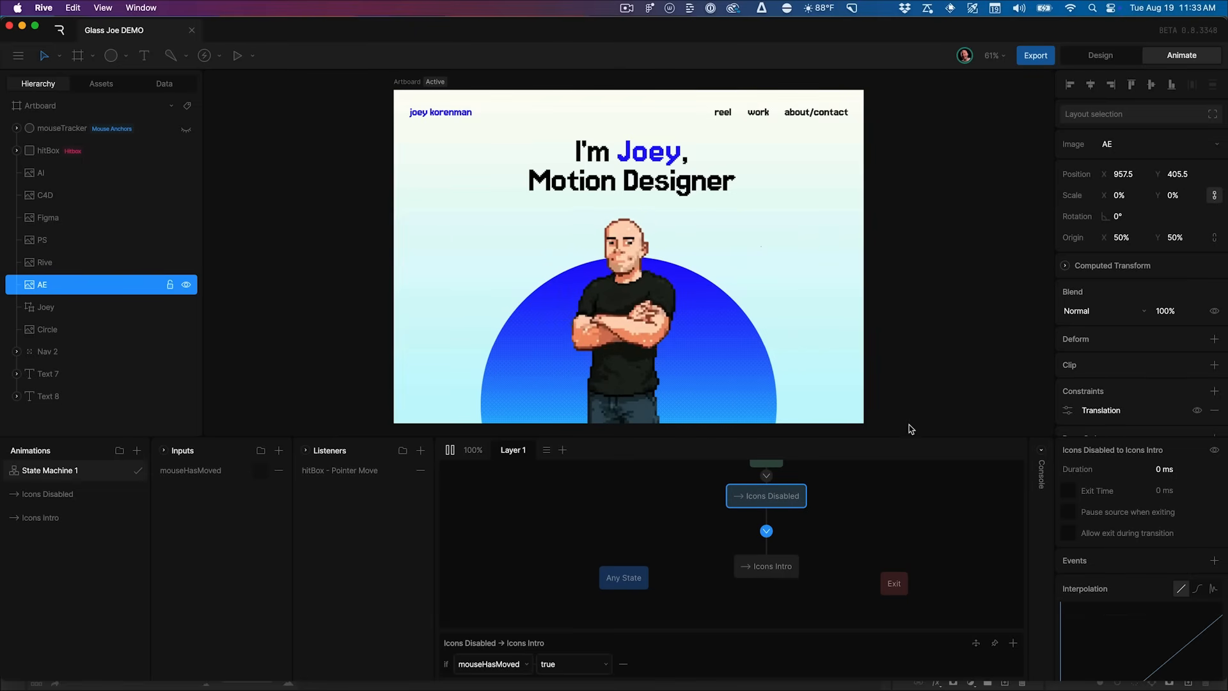
mouse_move(830, 300)
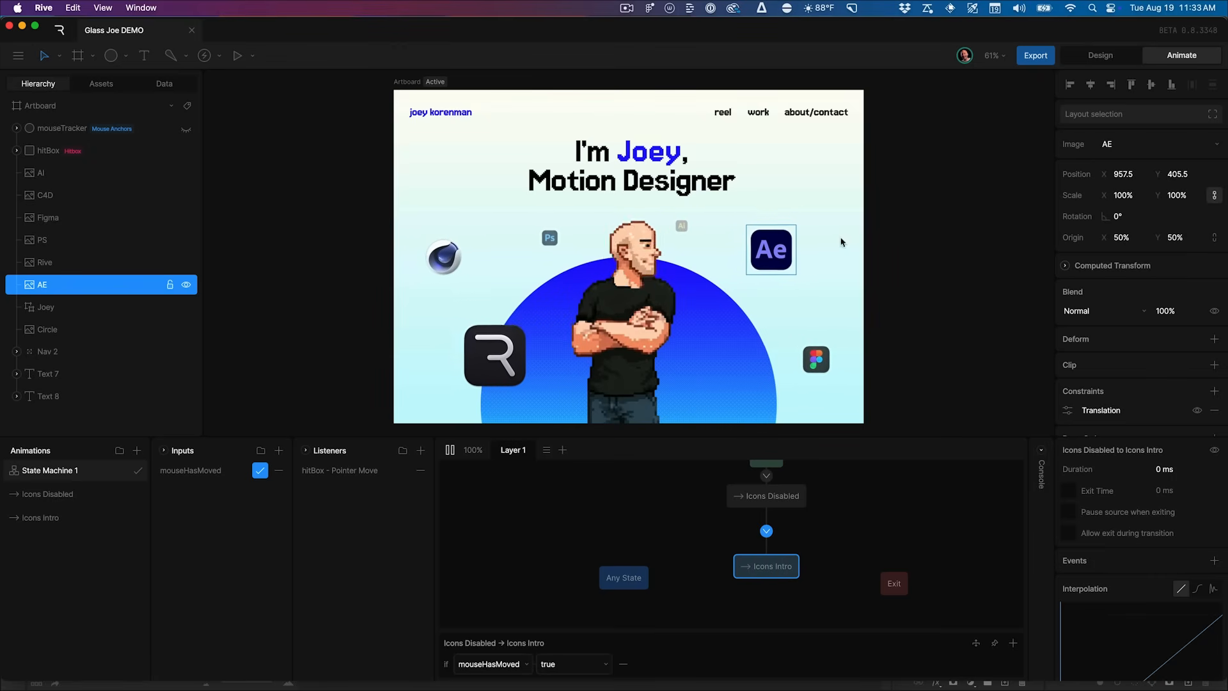
key("space")
key("space")
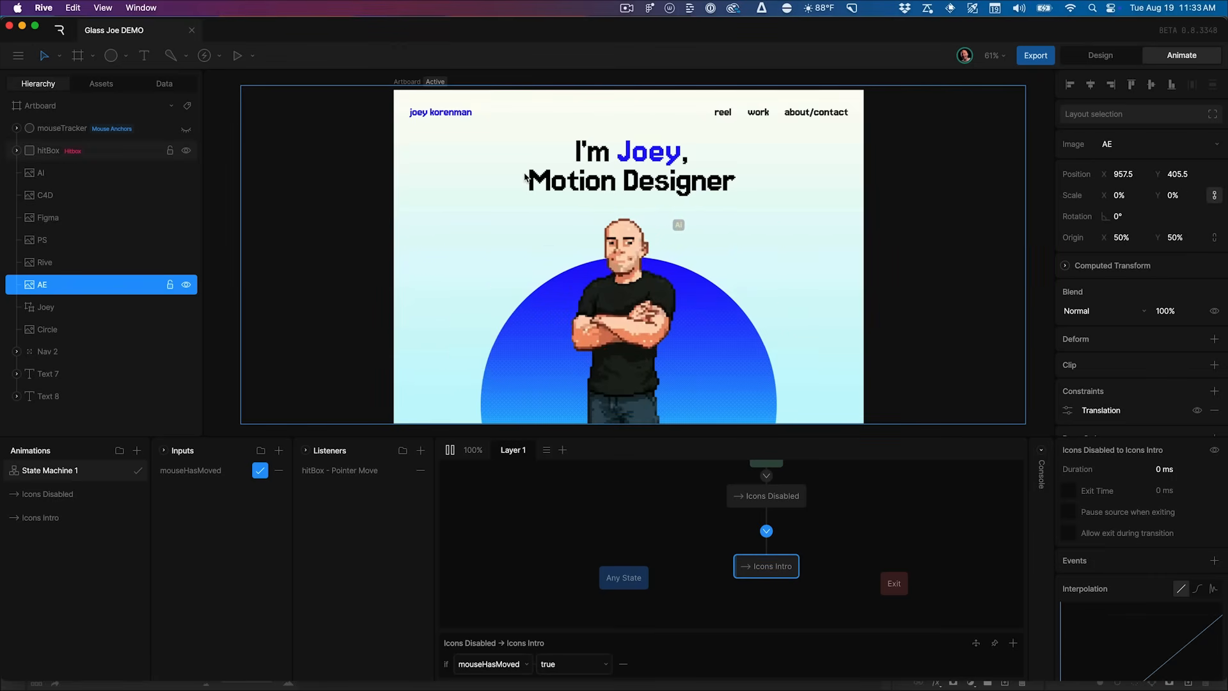
key("space")
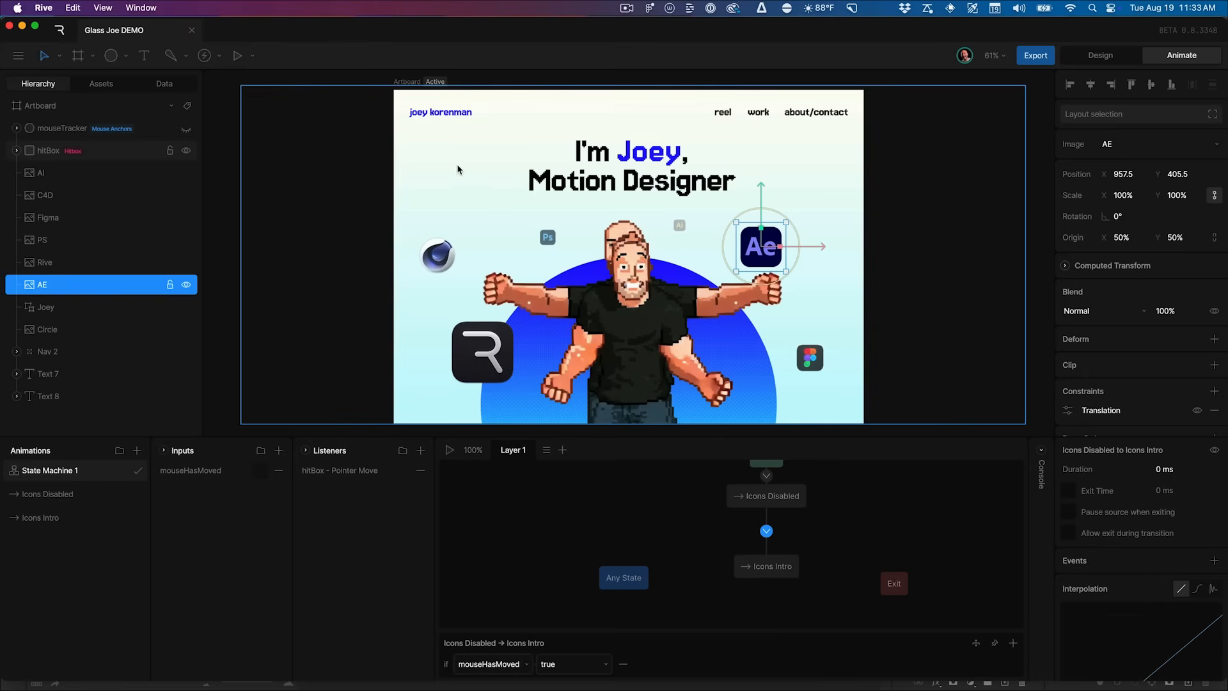
key("space")
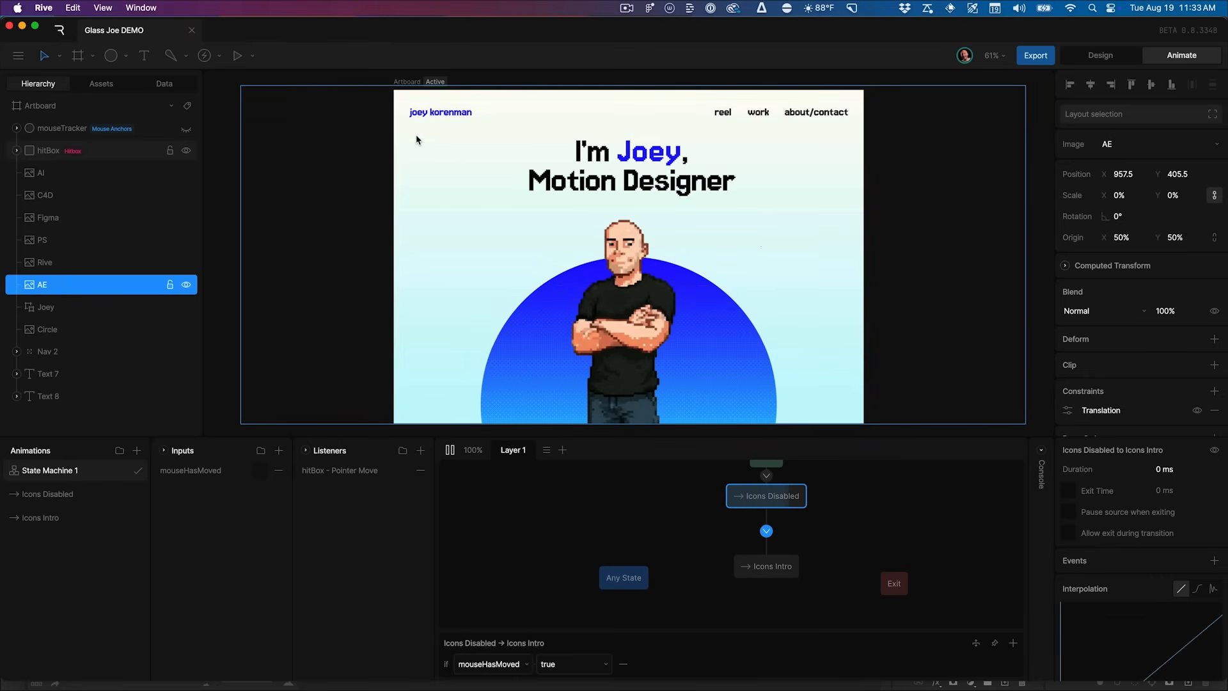
mouse_move(448, 185)
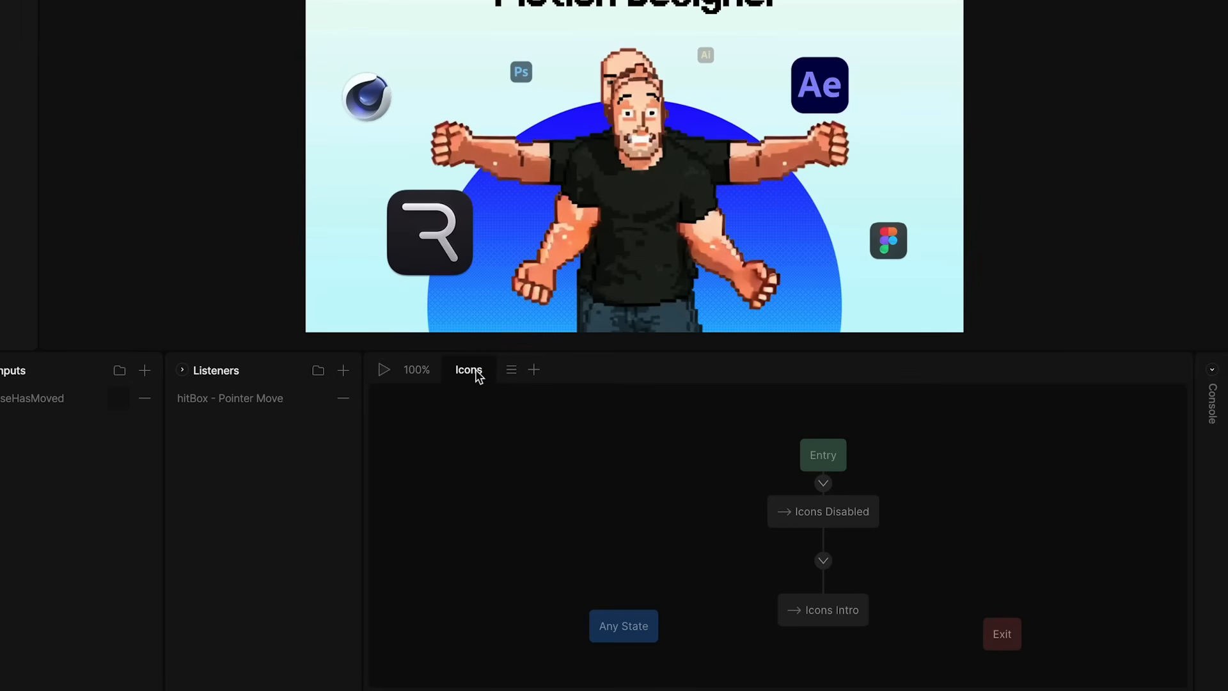
Add a second state machine layer named MASTER Intro and create a new timeline with the same name
left_click(533, 371)
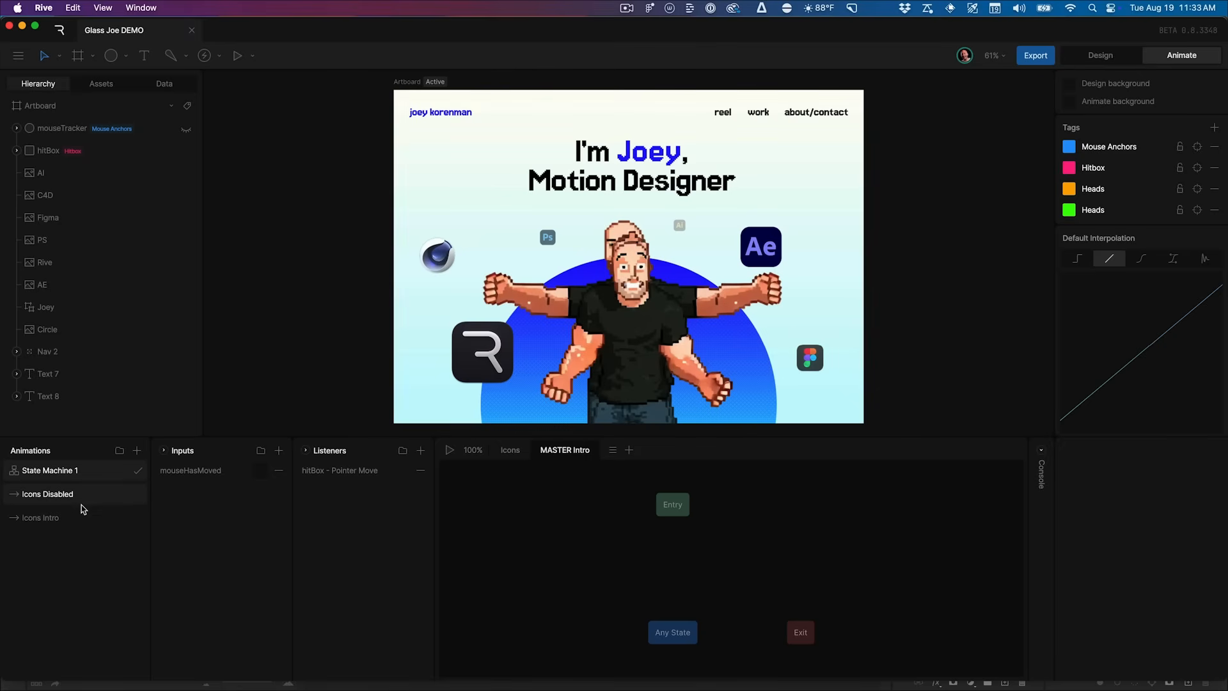
left_click(136, 451)
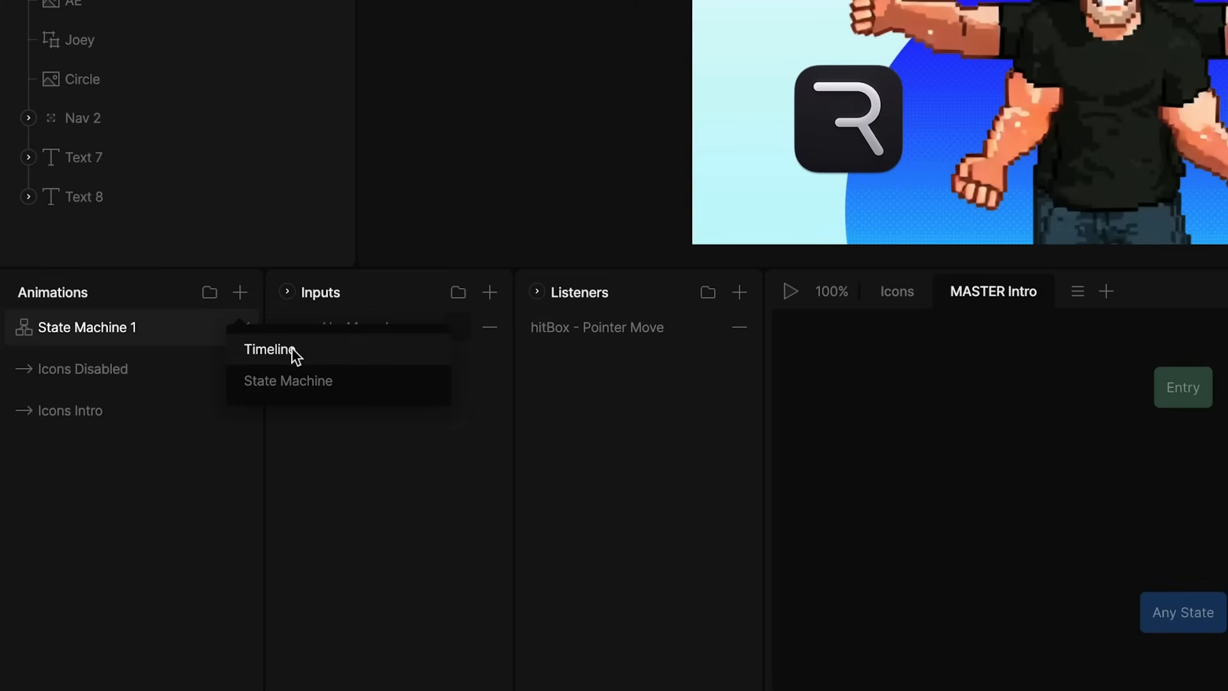
left_click(268, 349)
type("MASTER Intro")
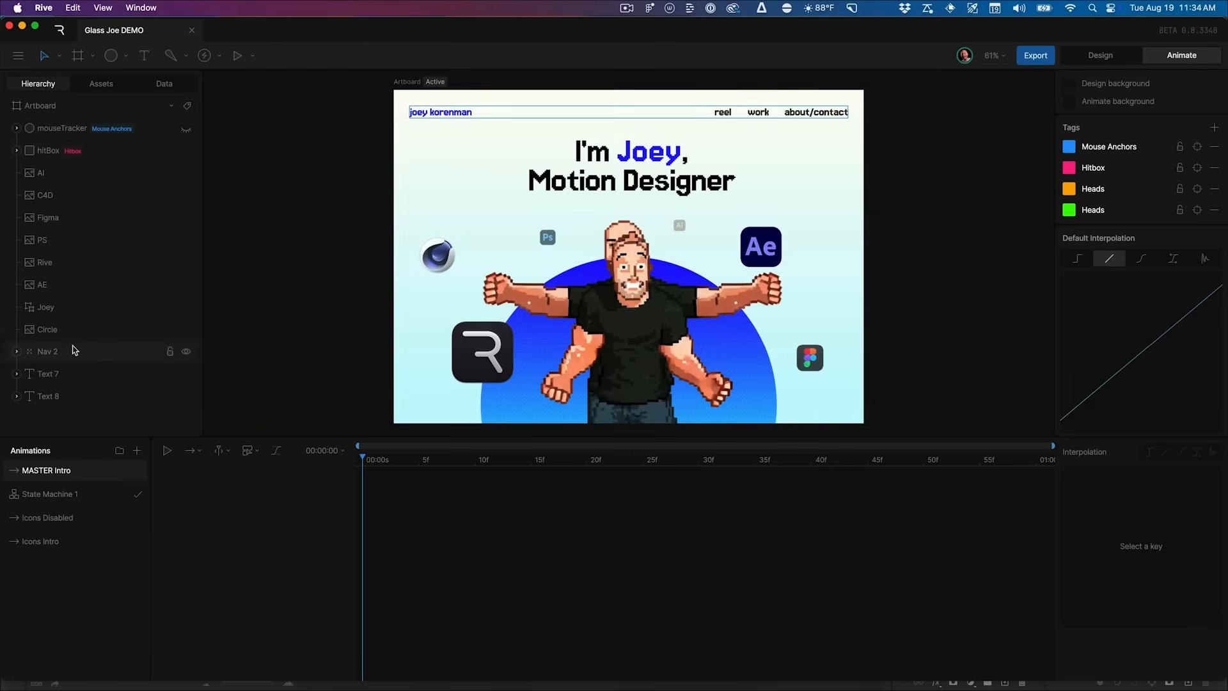
Set the MASTER Intro timeline to 12 fps, quantized, with a 2-second duration shown in full, and select the character's nested artboard
left_click(66, 311)
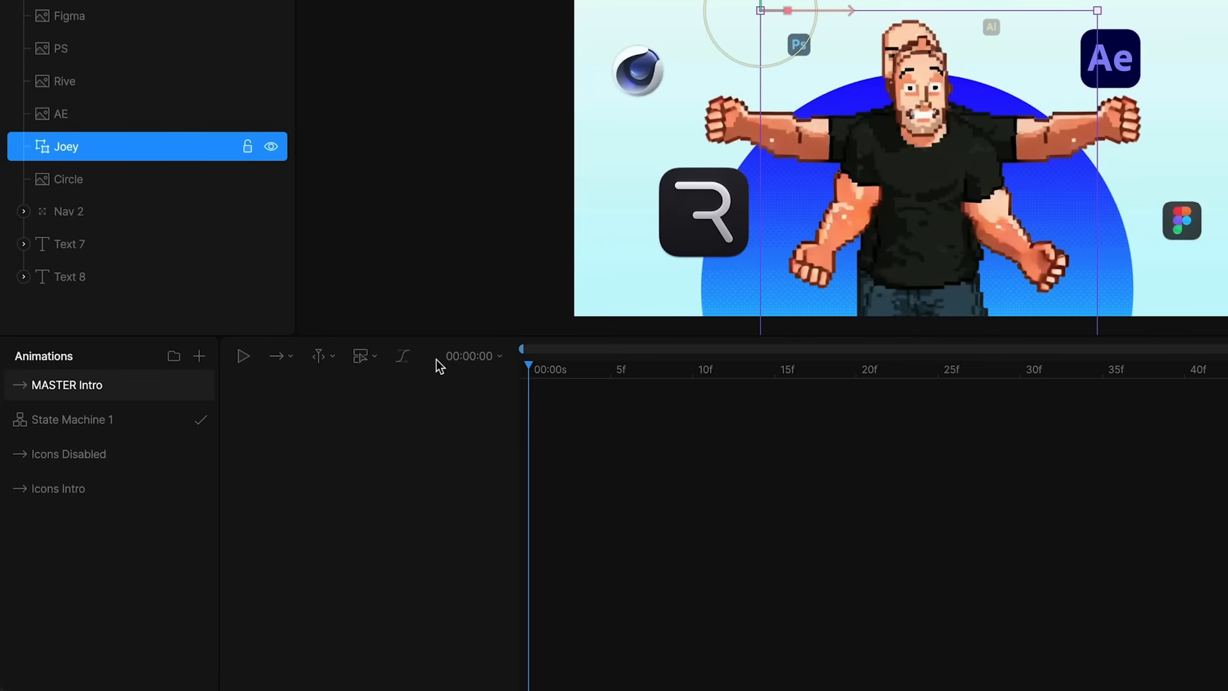
left_click(322, 451)
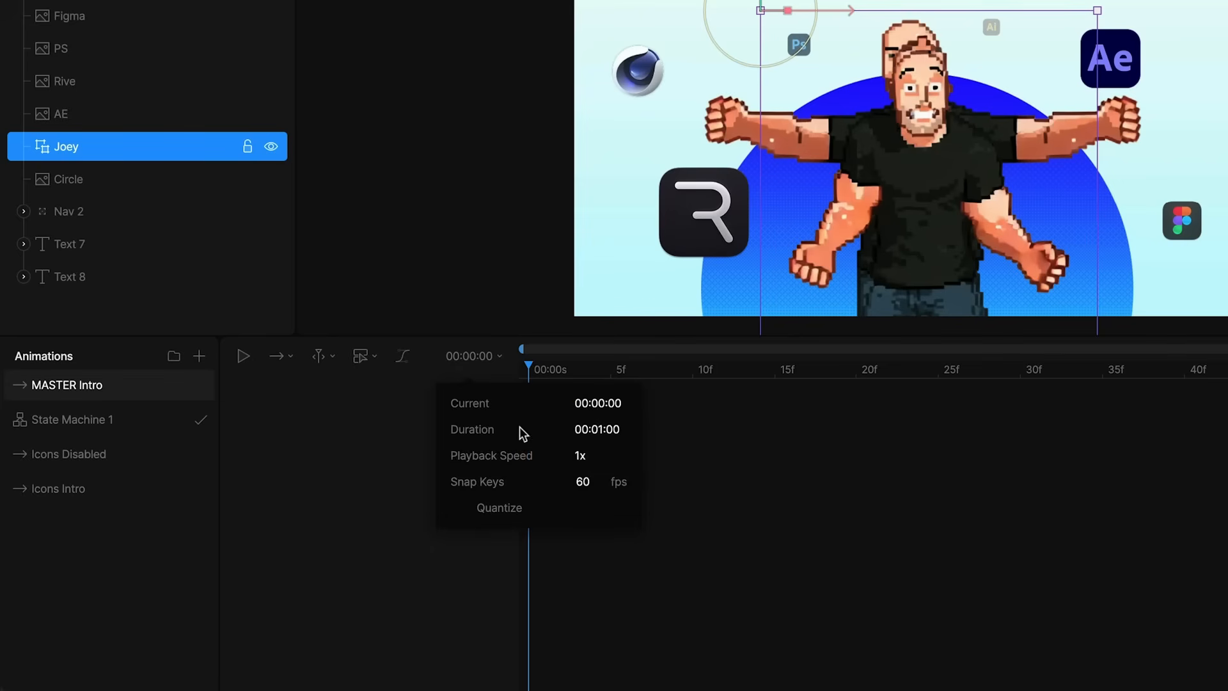
key("Return")
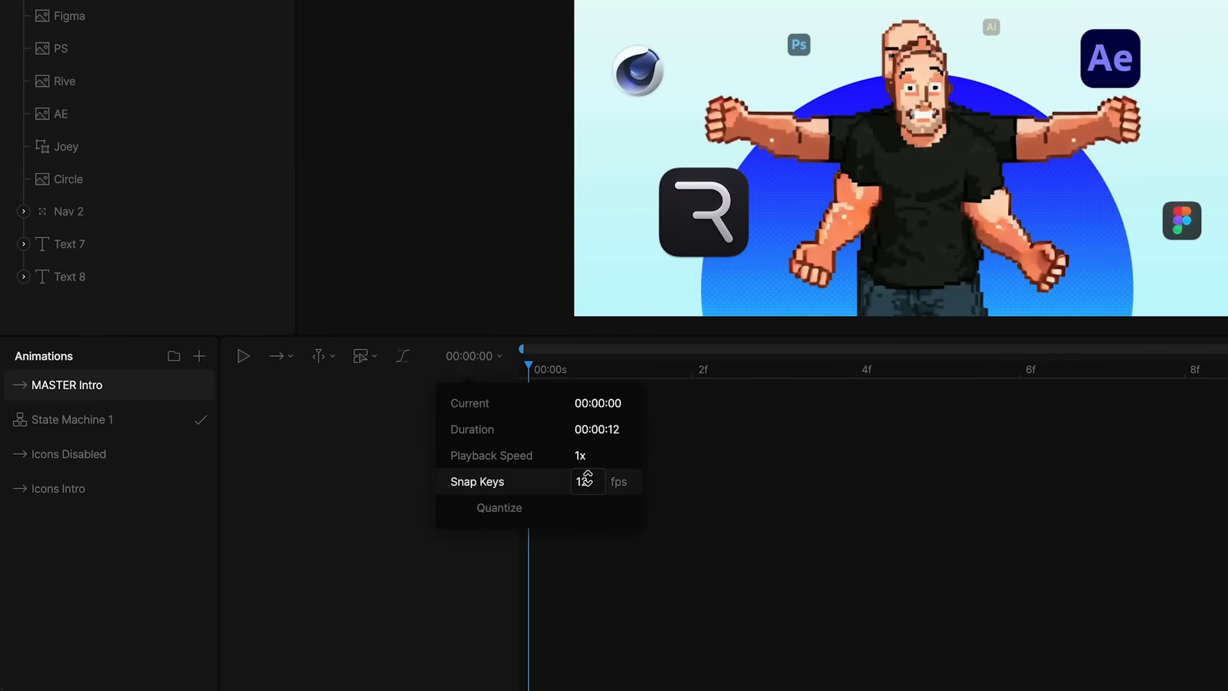
left_click(583, 516)
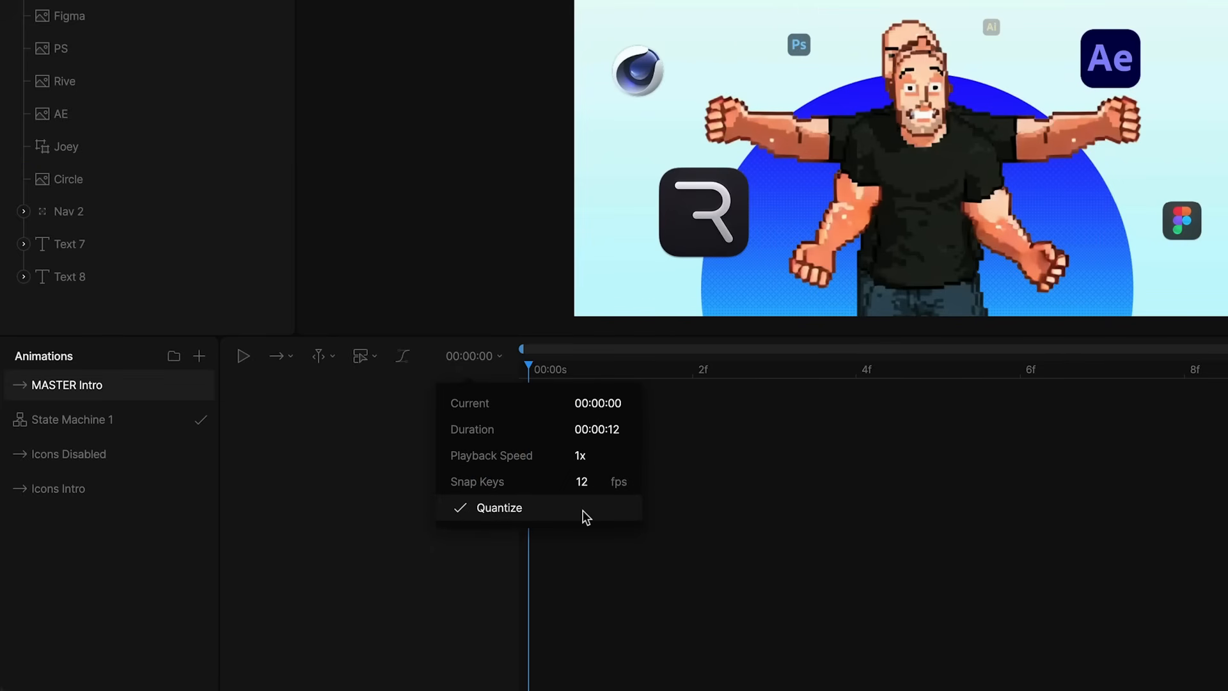
left_click(606, 430)
key("Return")
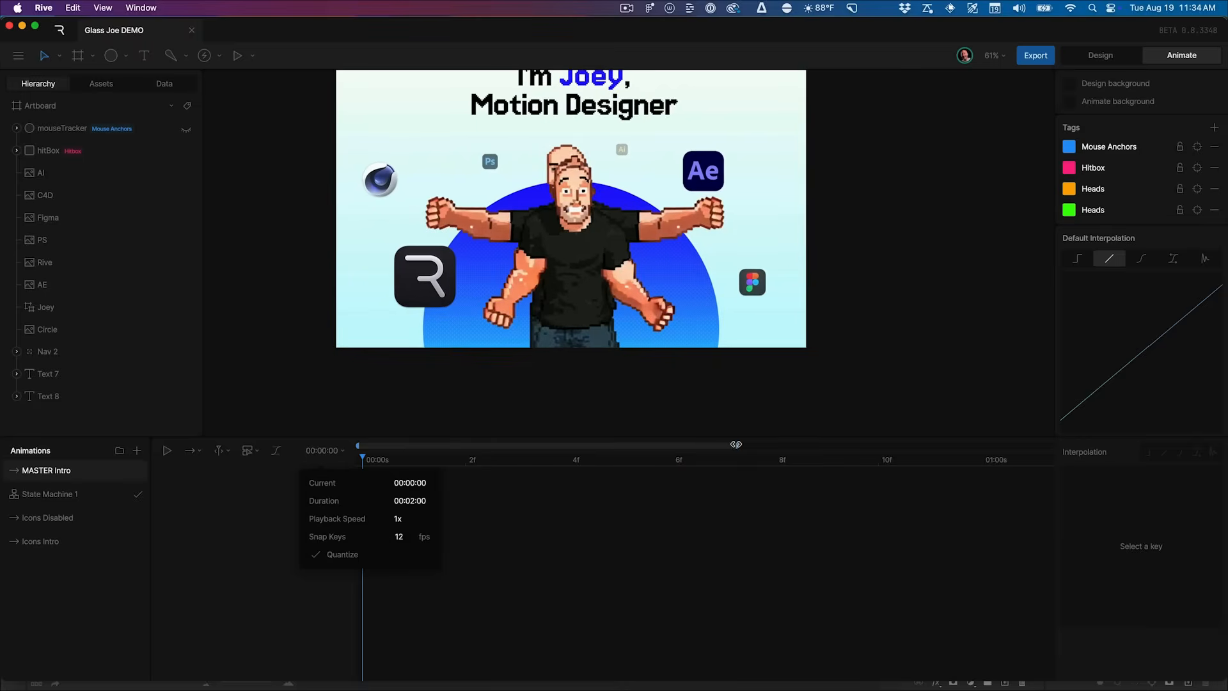
left_click_drag(736, 444, 1055, 445)
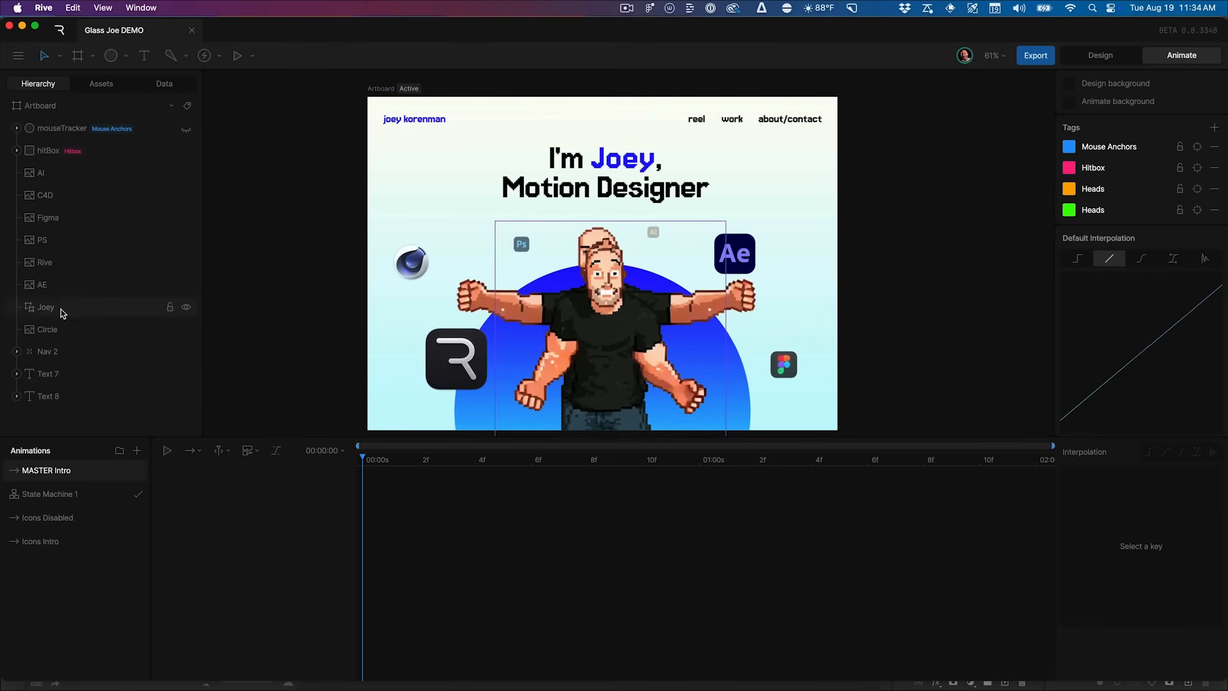
left_click(62, 313)
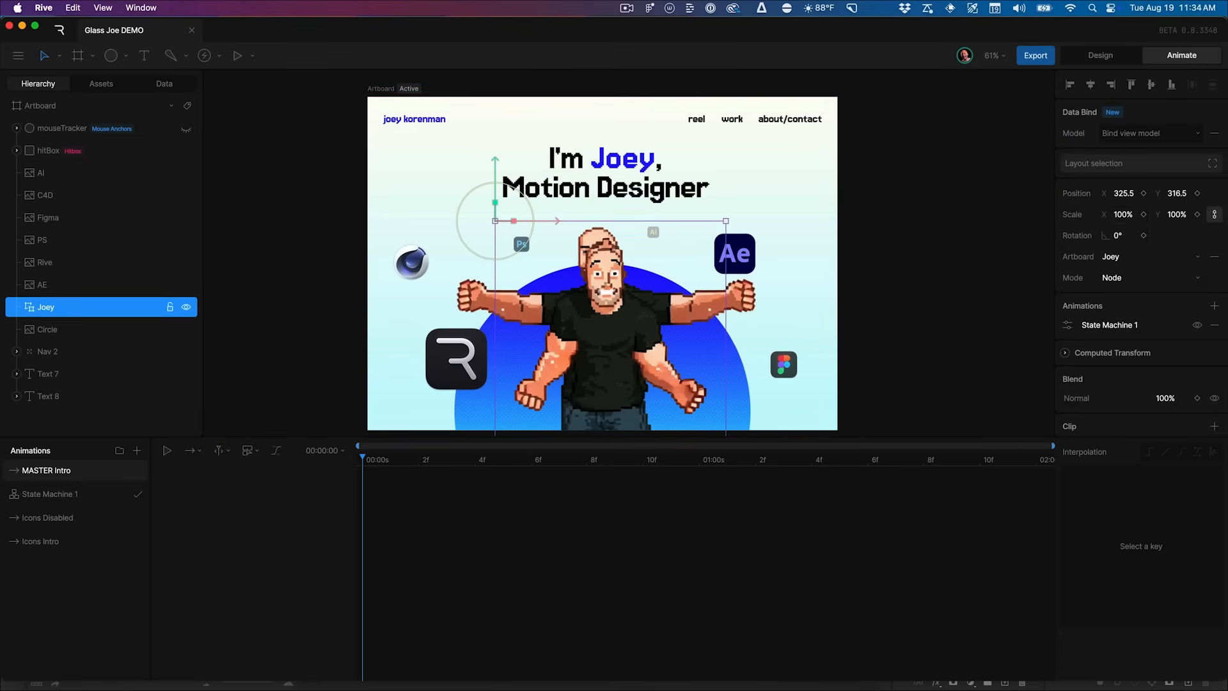
Keyframe the character's Y position at frame 7, and lower the character out of view below the artboard at frame 0
left_click(1198, 194)
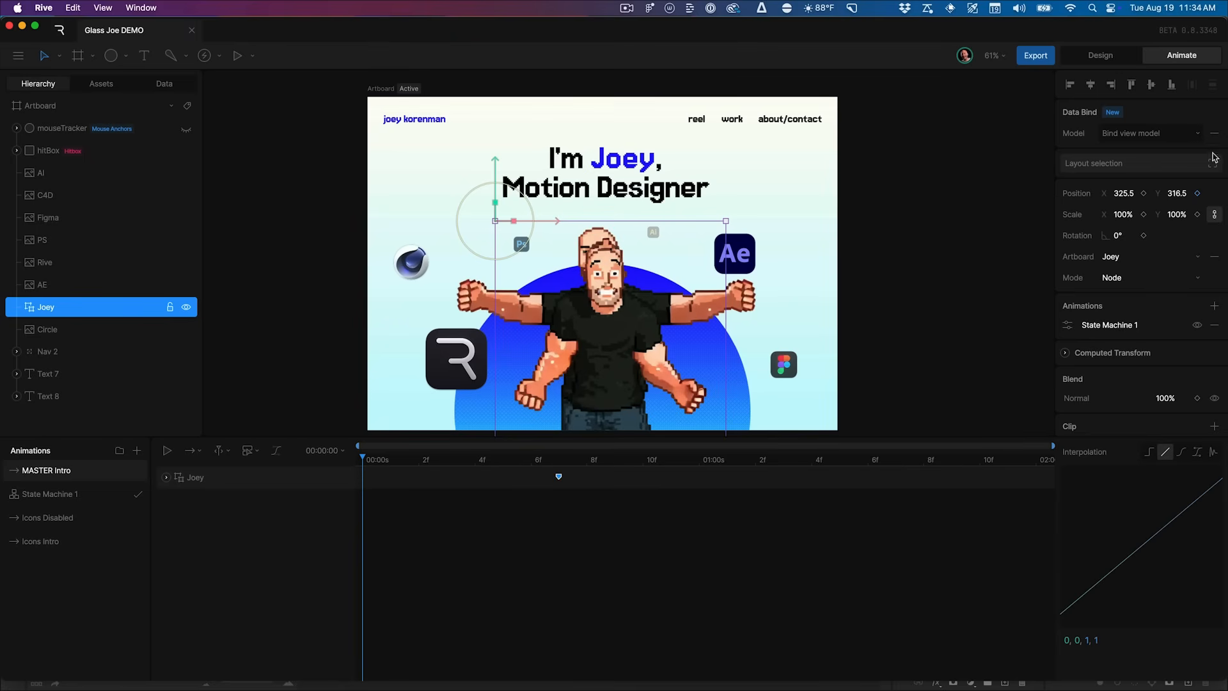
left_click_drag(1179, 185, 1158, 46)
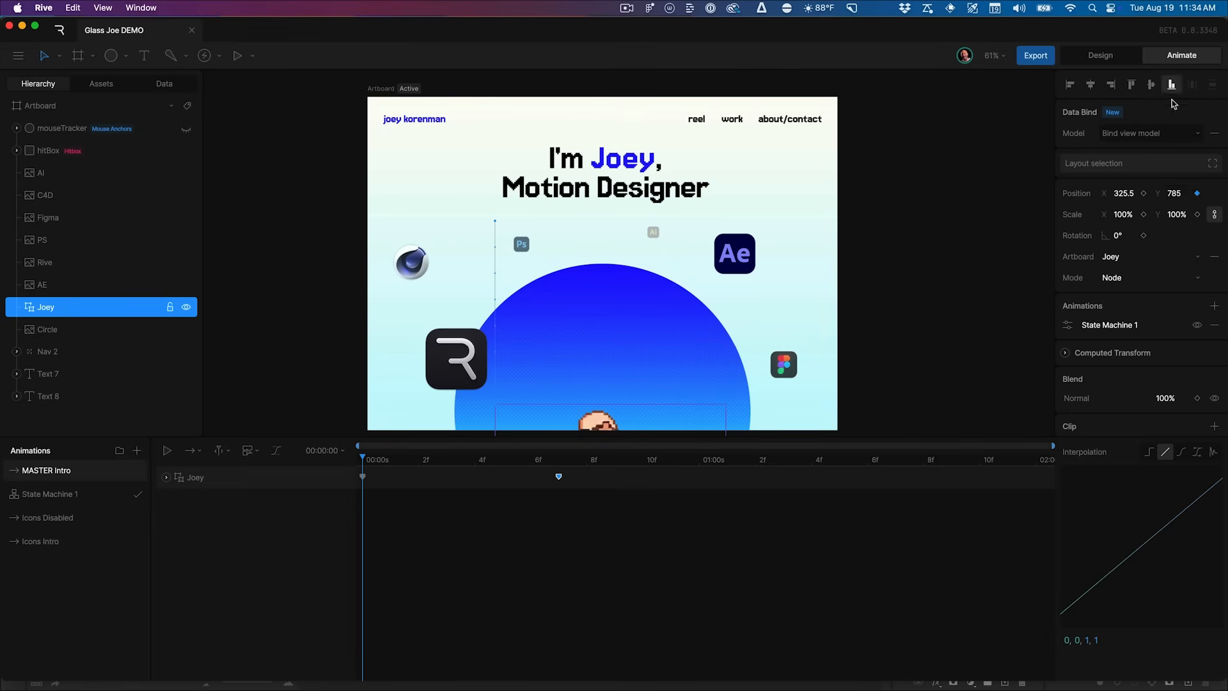
left_click_drag(1174, 191, 1176, 158)
Give the character's two position keys elastic interpolation with a period of 0.5, and preview the timeline
left_click_drag(669, 524, 355, 467)
left_click(1215, 455)
type(".5")
key("Return")
left_click(697, 586)
key("space")
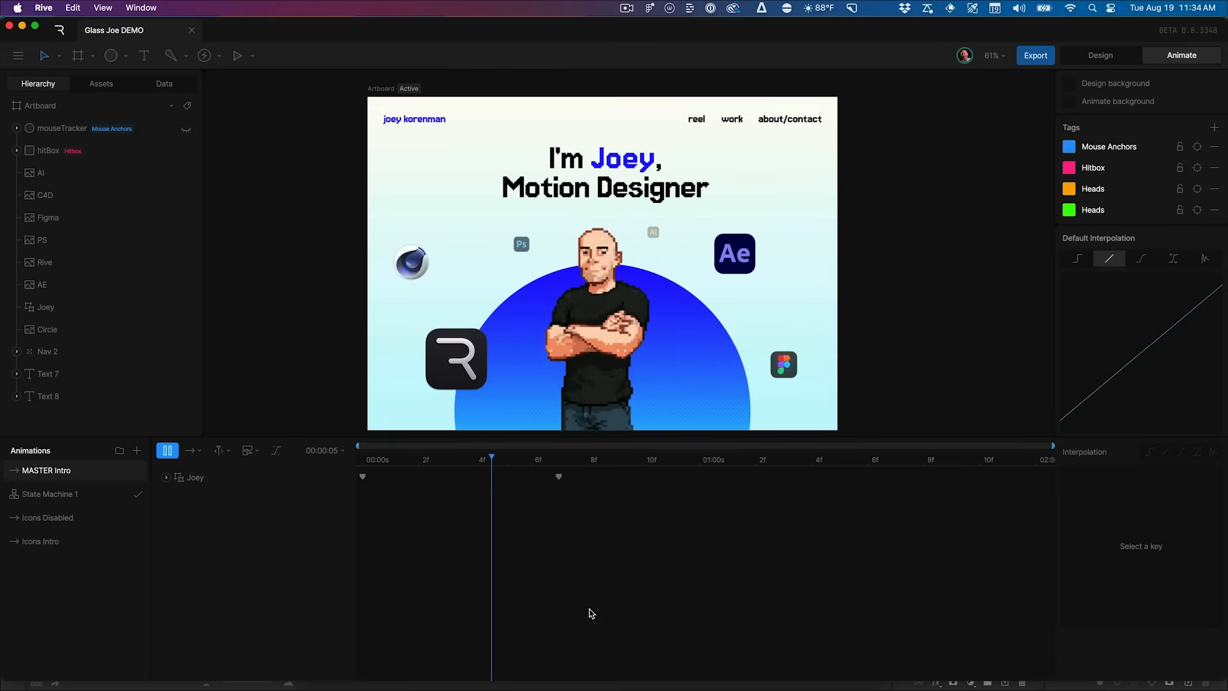
Move the character's ending position key to the 1-second mark and preview the slower rise
left_click(560, 480)
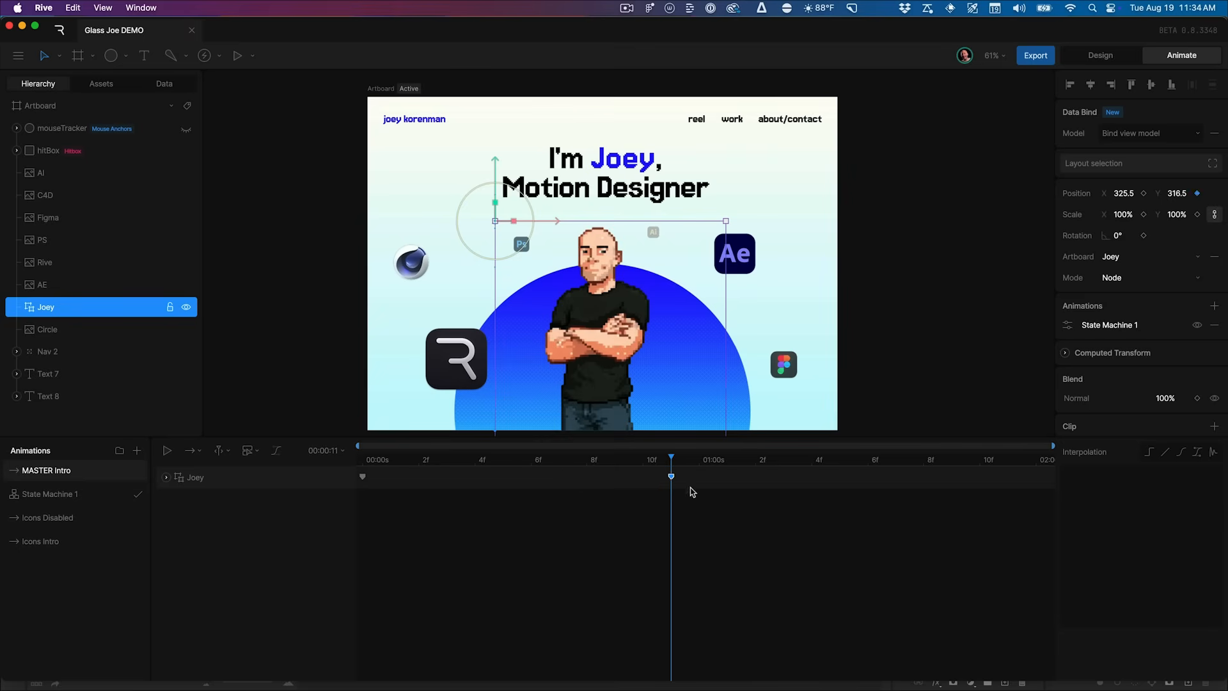
left_click(698, 477)
key("space")
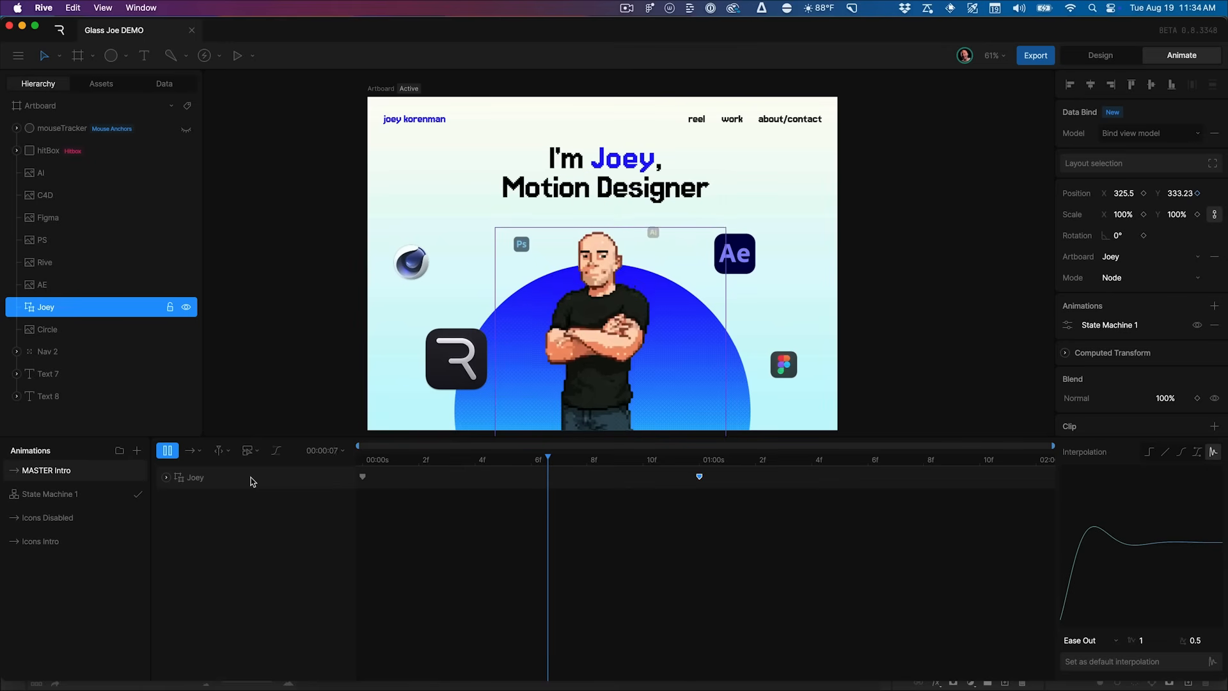
key("space")
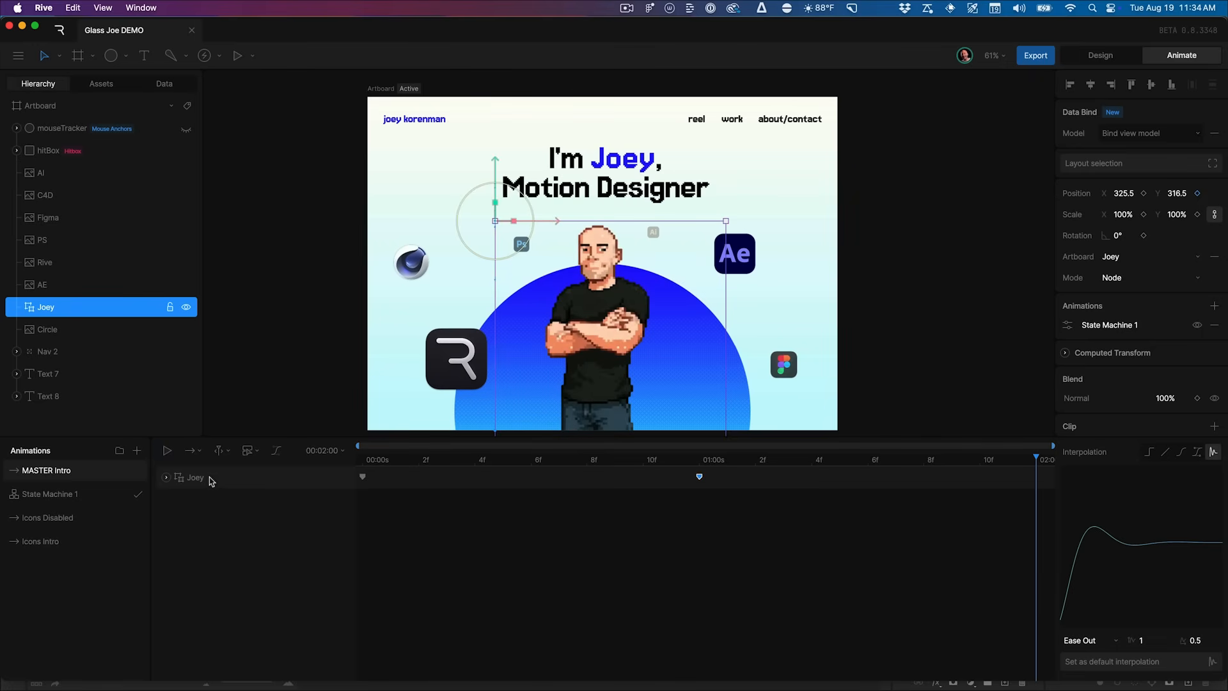
Add the MASTER Intro timeline to State Machine 1's MASTER Intro layer, connected from Entry, and preview the state machine
left_click(69, 494)
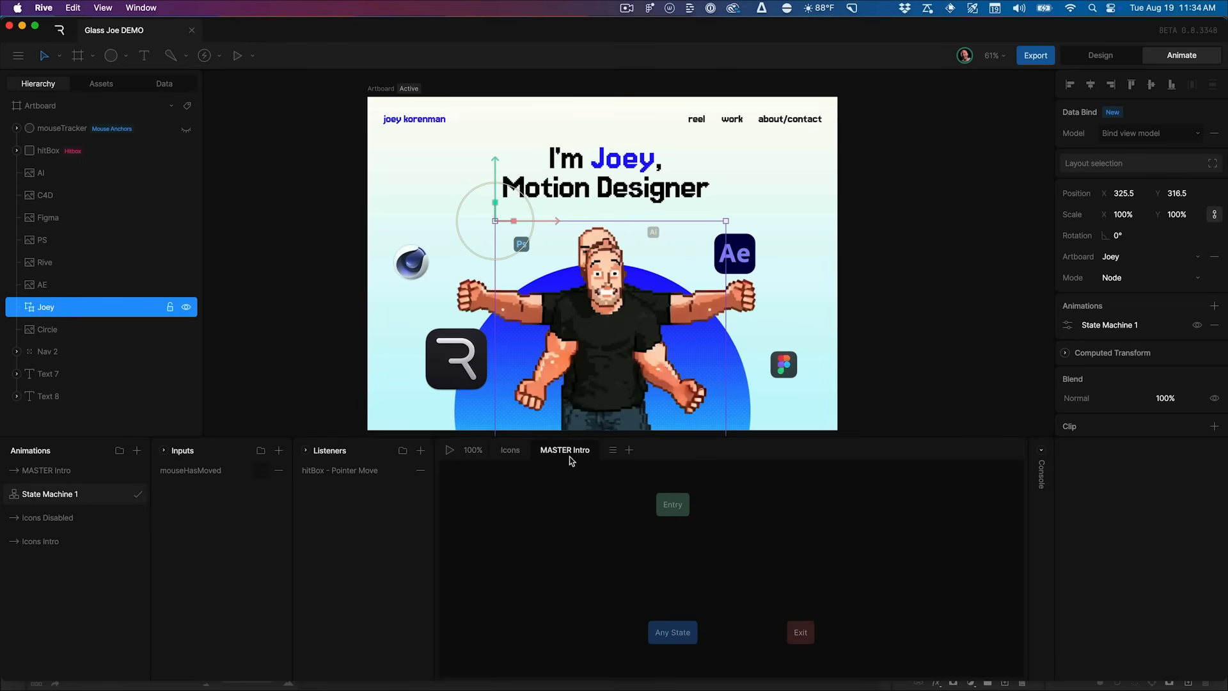
left_click_drag(77, 472, 678, 560)
key("space")
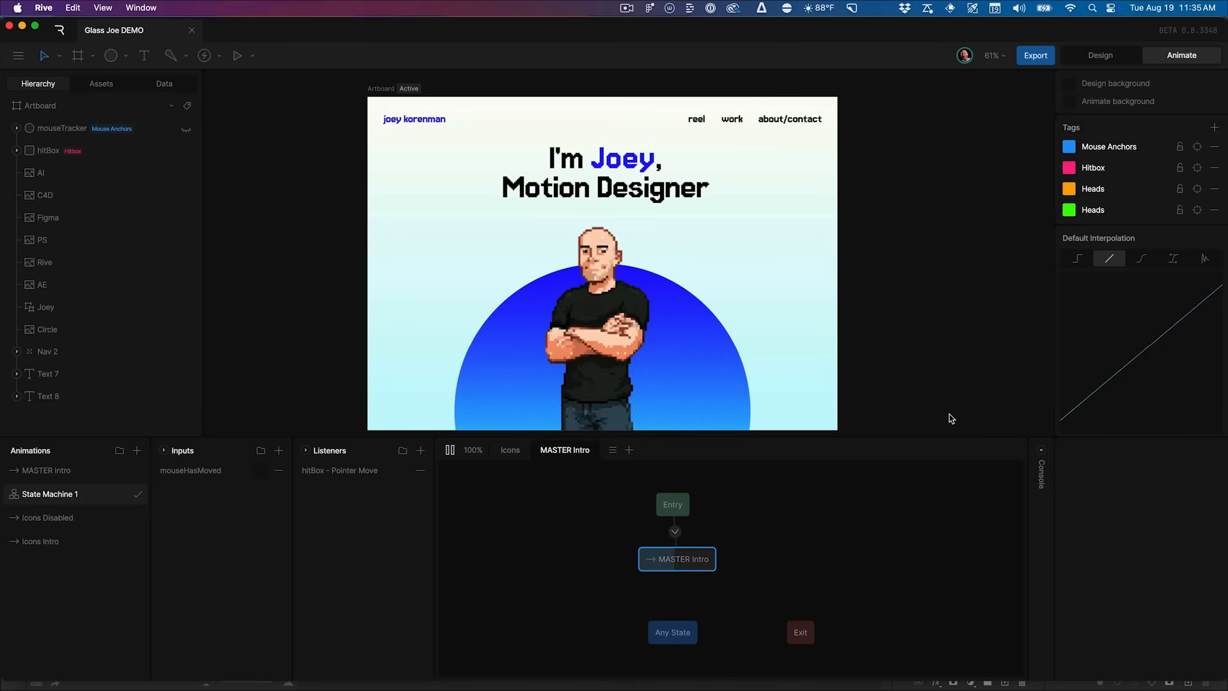